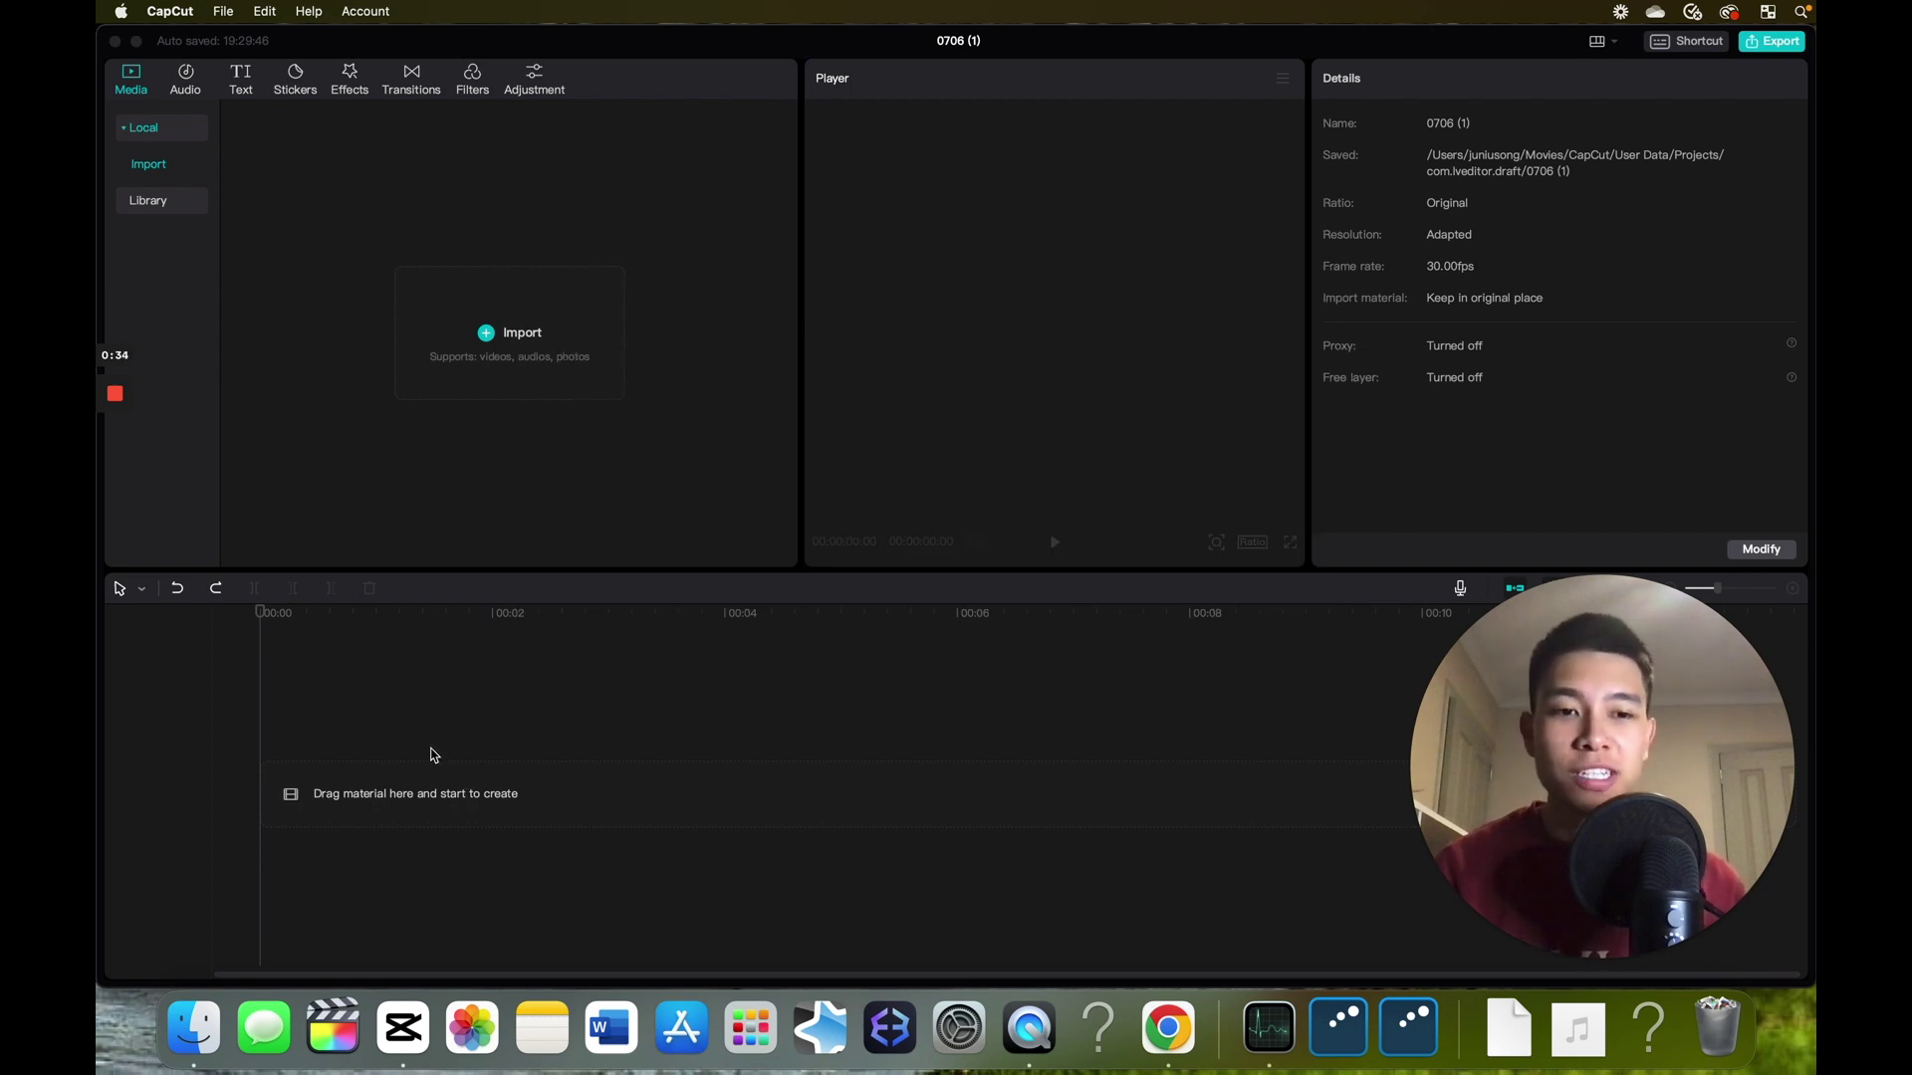
# - Import all three DFN folder clips, including Swaps.mp4, into the media library
pyautogui.click(487, 339)
pyautogui.moveTo(851, 495); pyautogui.dragTo(846, 413)
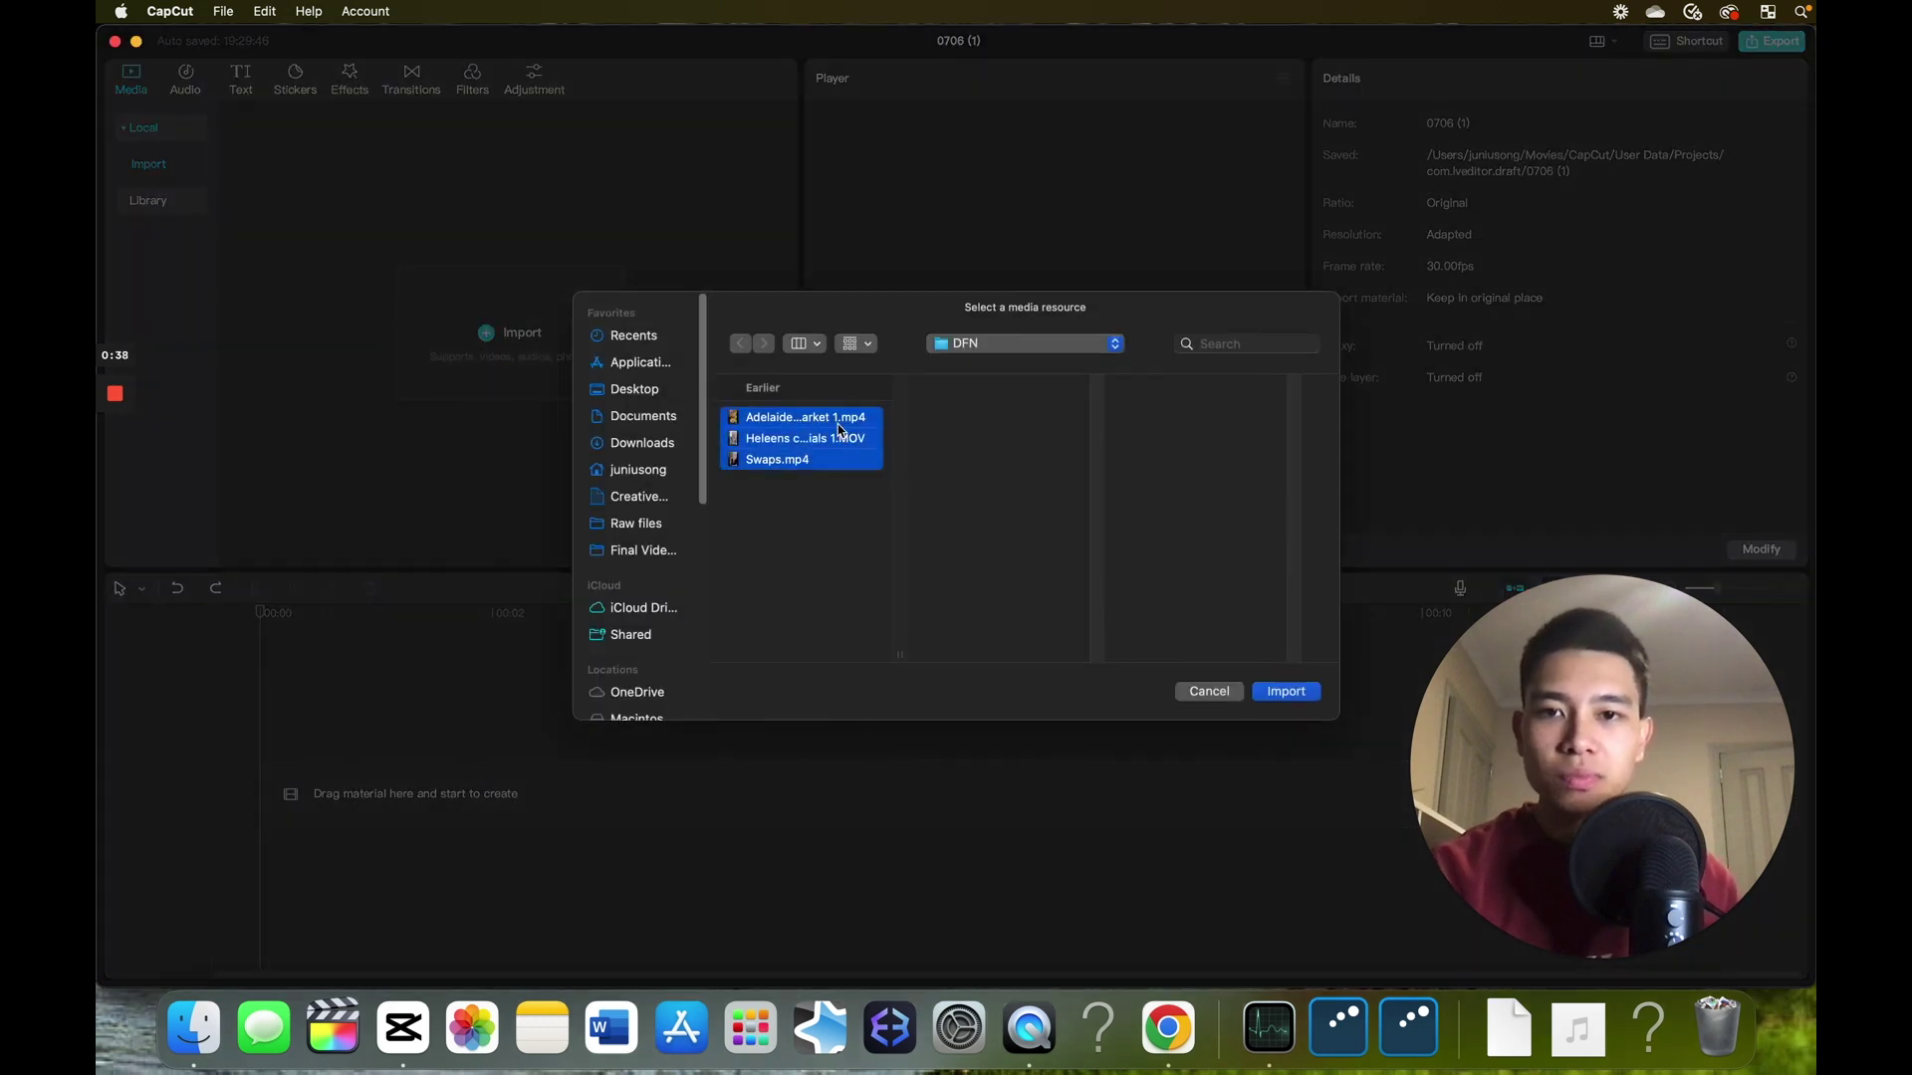
pyautogui.click(1286, 691)
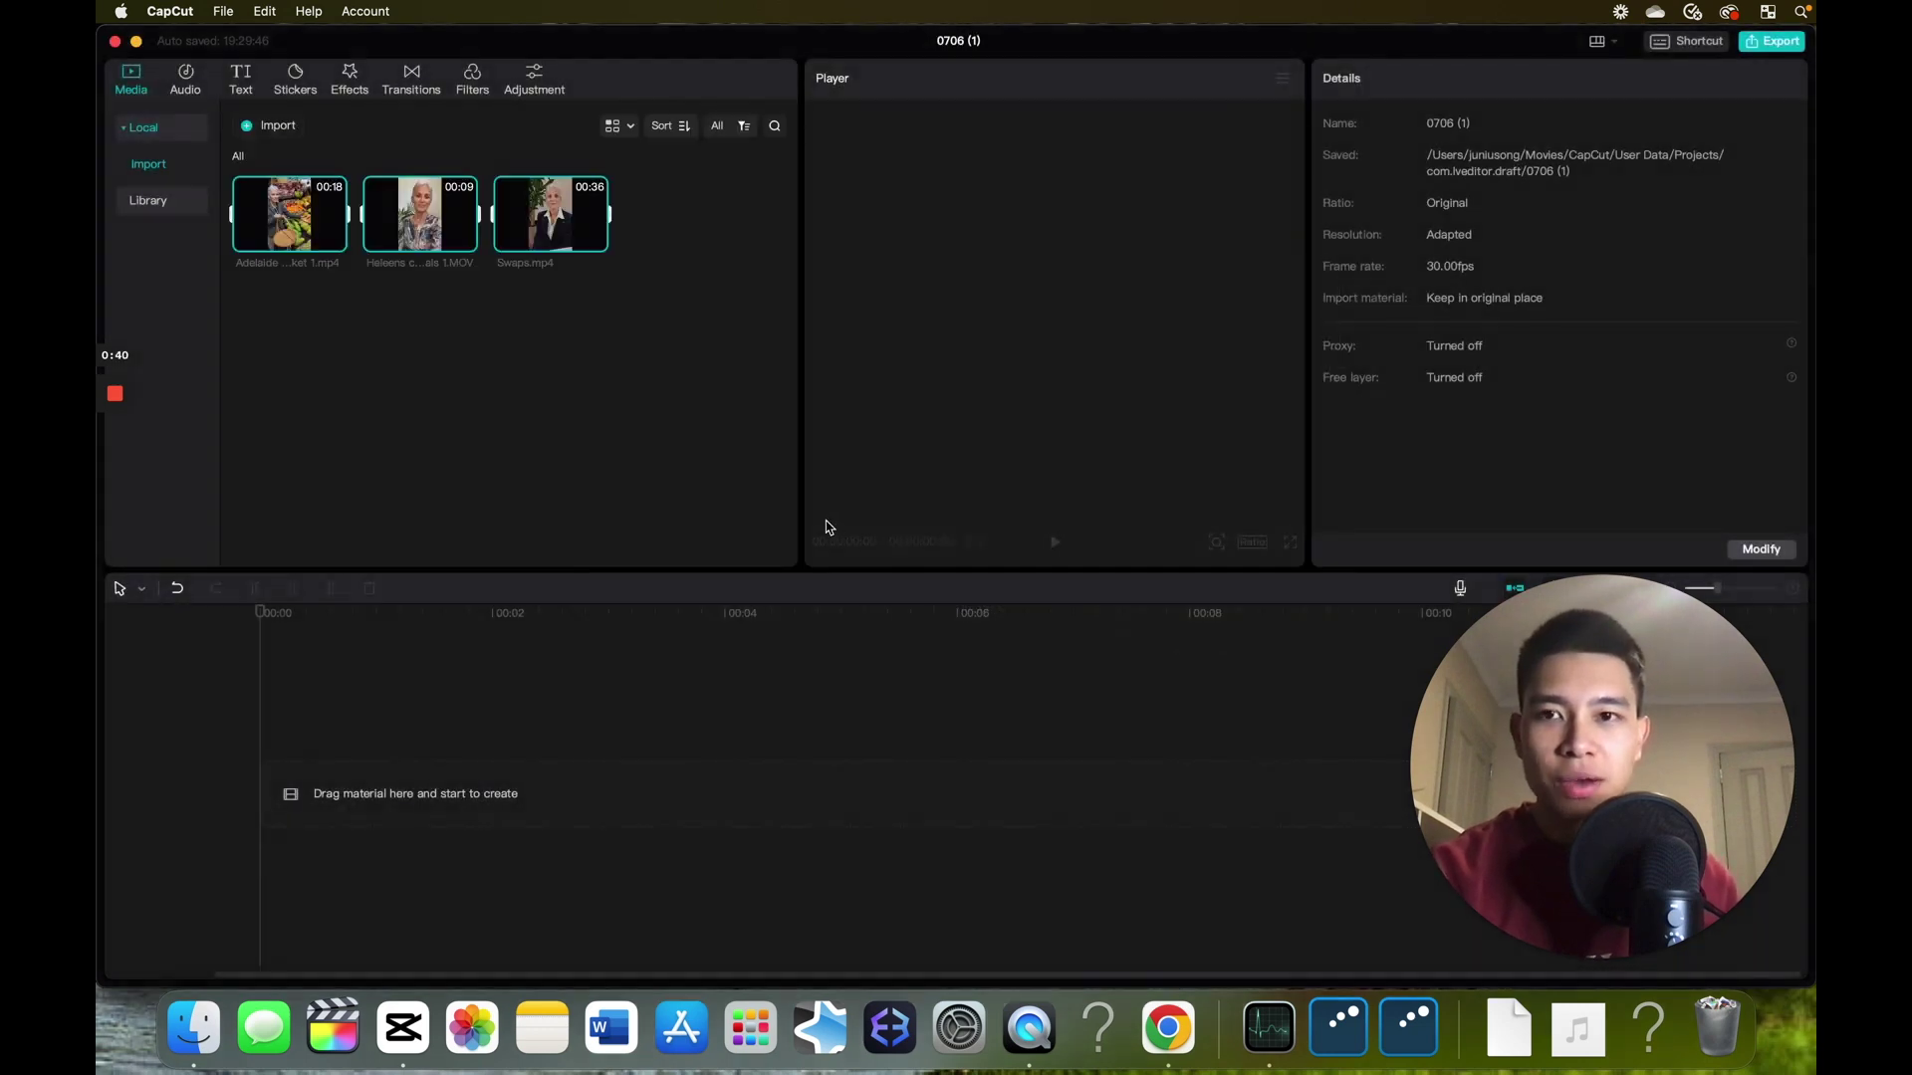
pyautogui.click(618, 419)
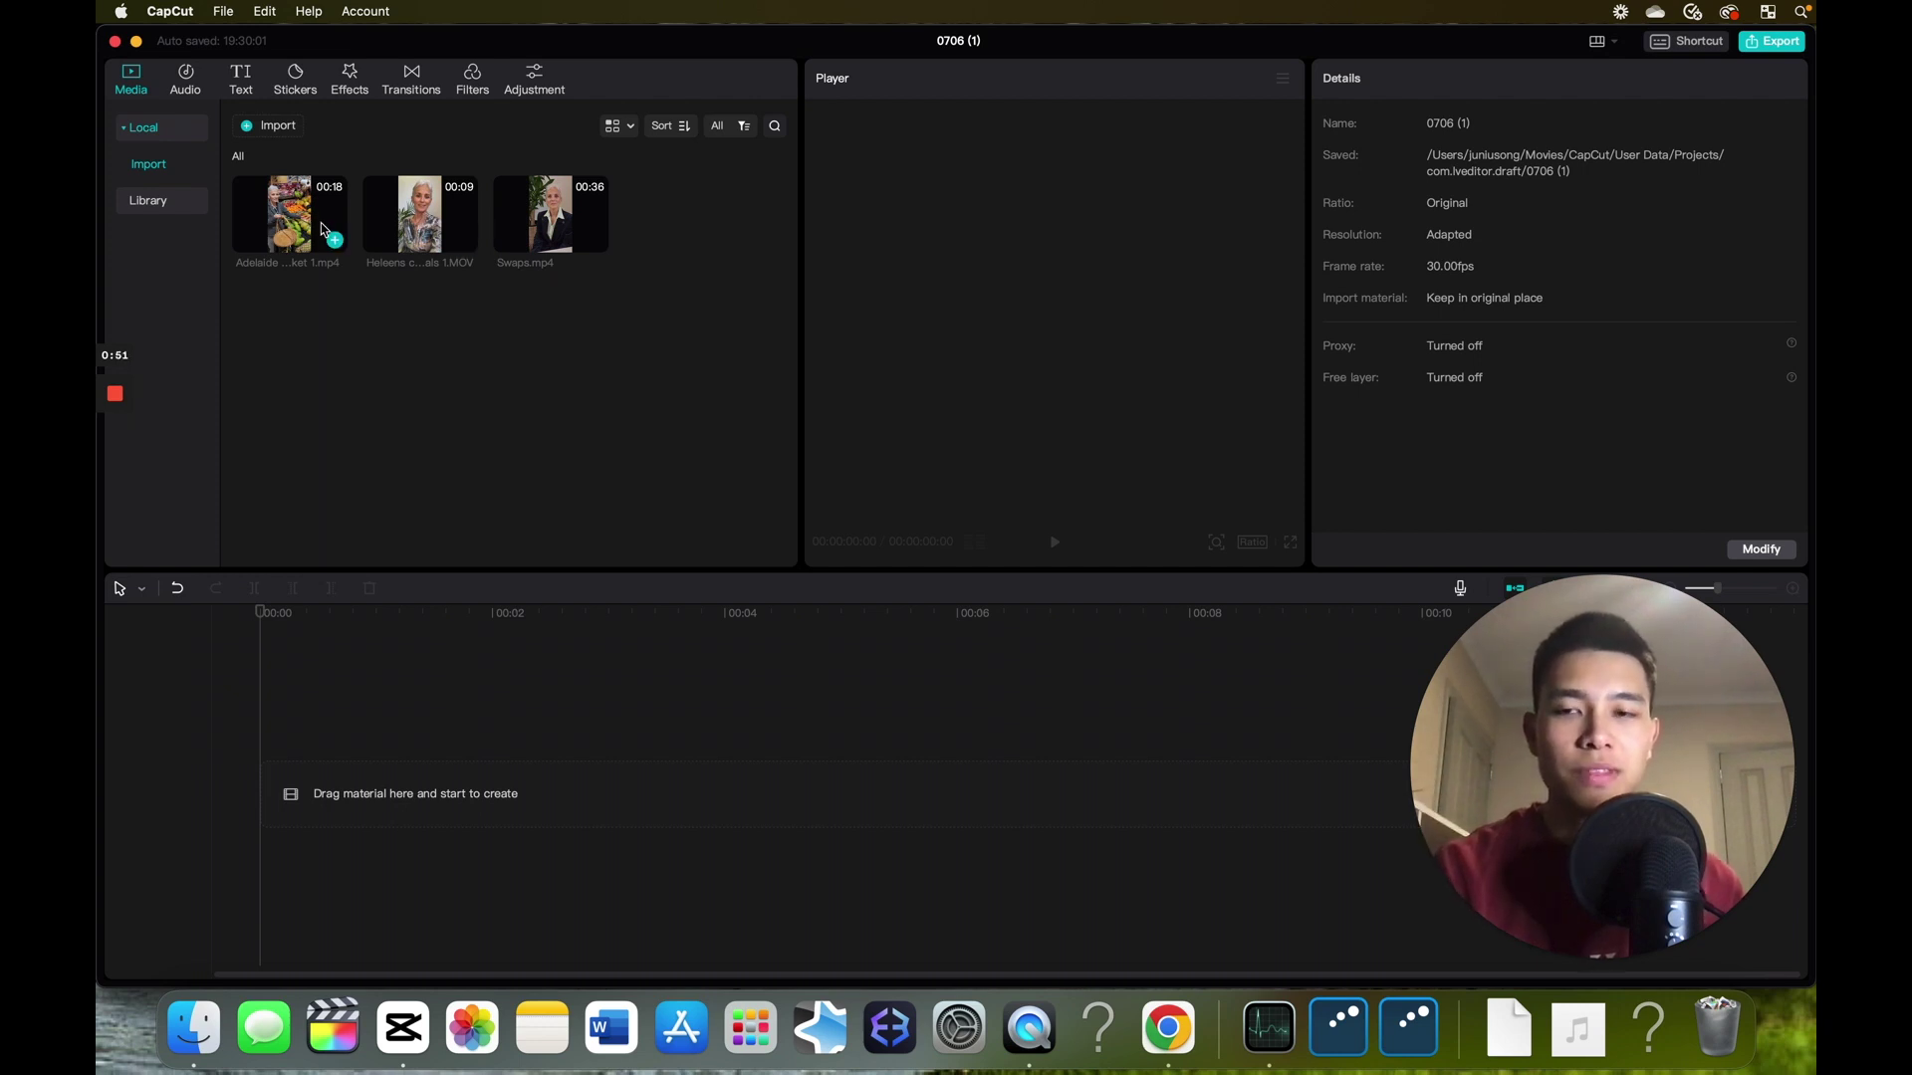
# - Place Swaps.mp4 on the timeline as the main track and zoom the timeline in
pyautogui.moveTo(512, 209); pyautogui.dragTo(332, 809)
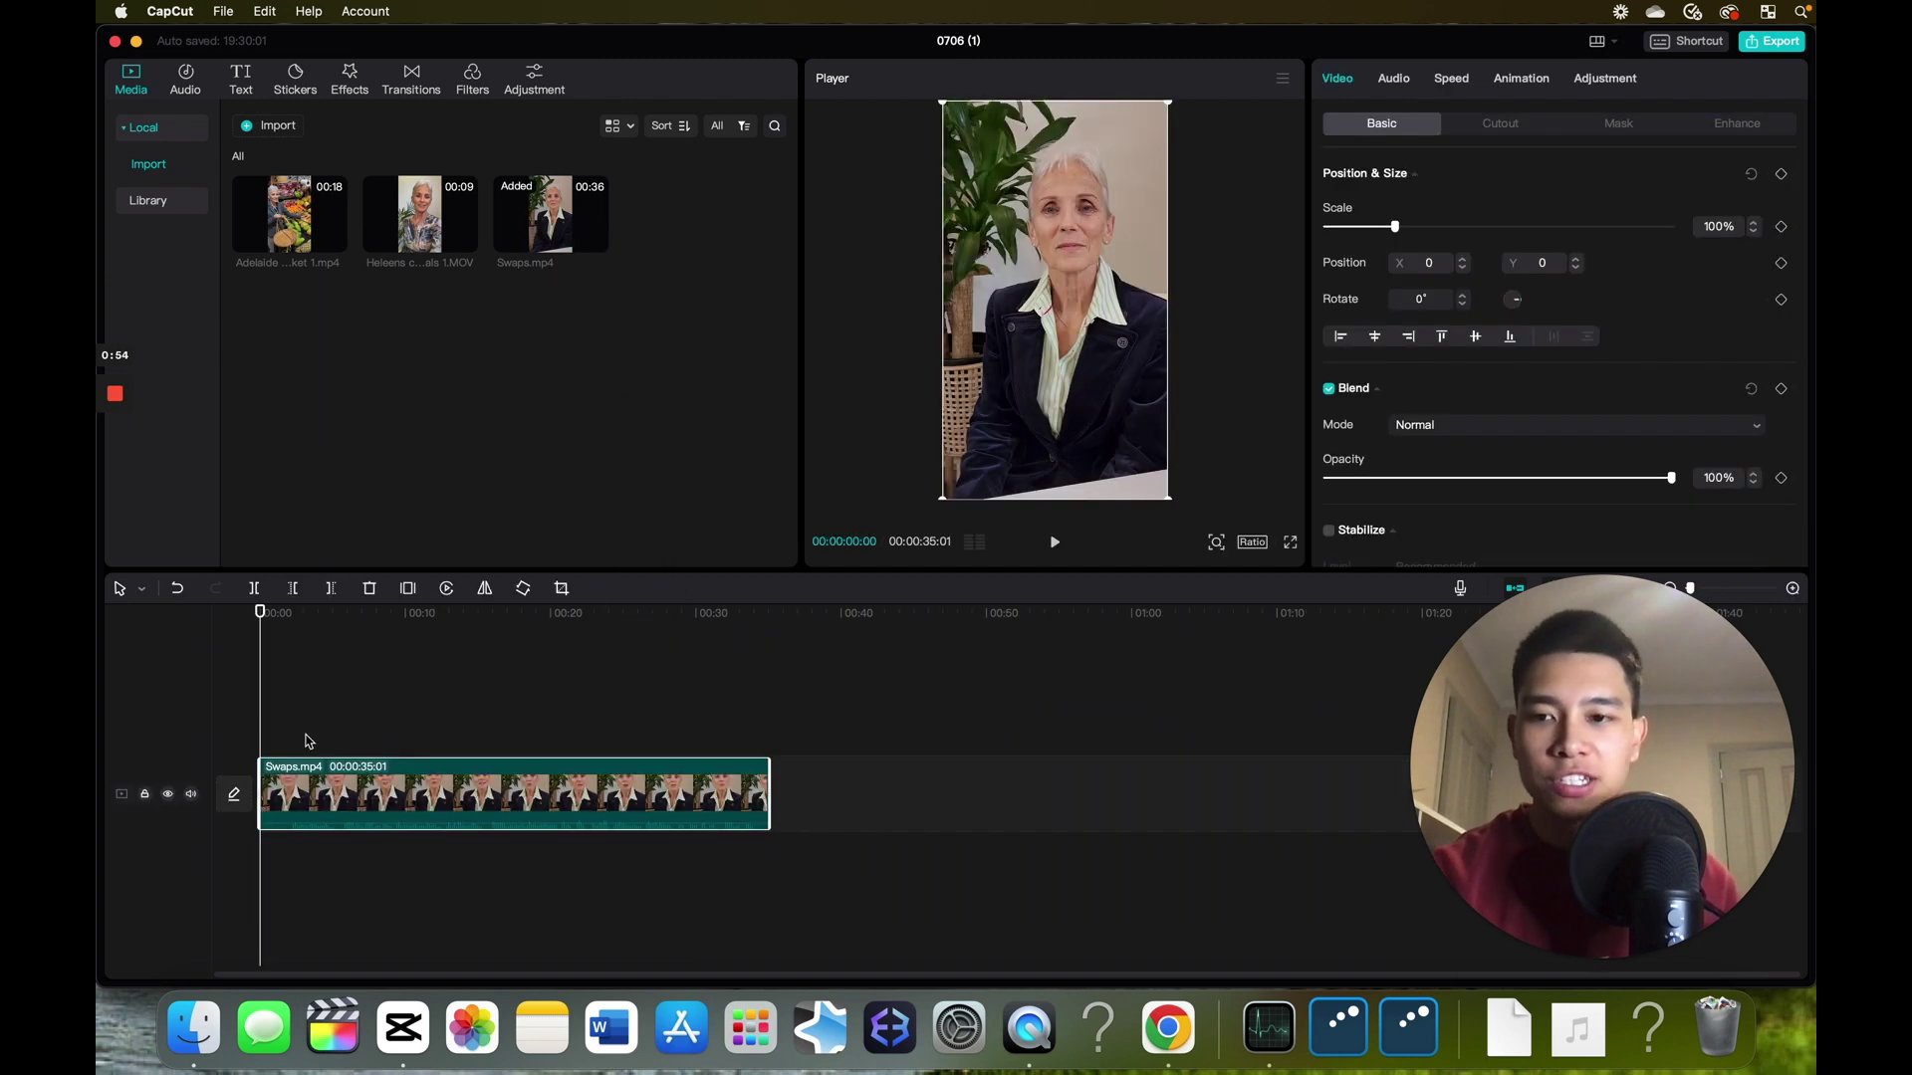
pyautogui.click(264, 700)
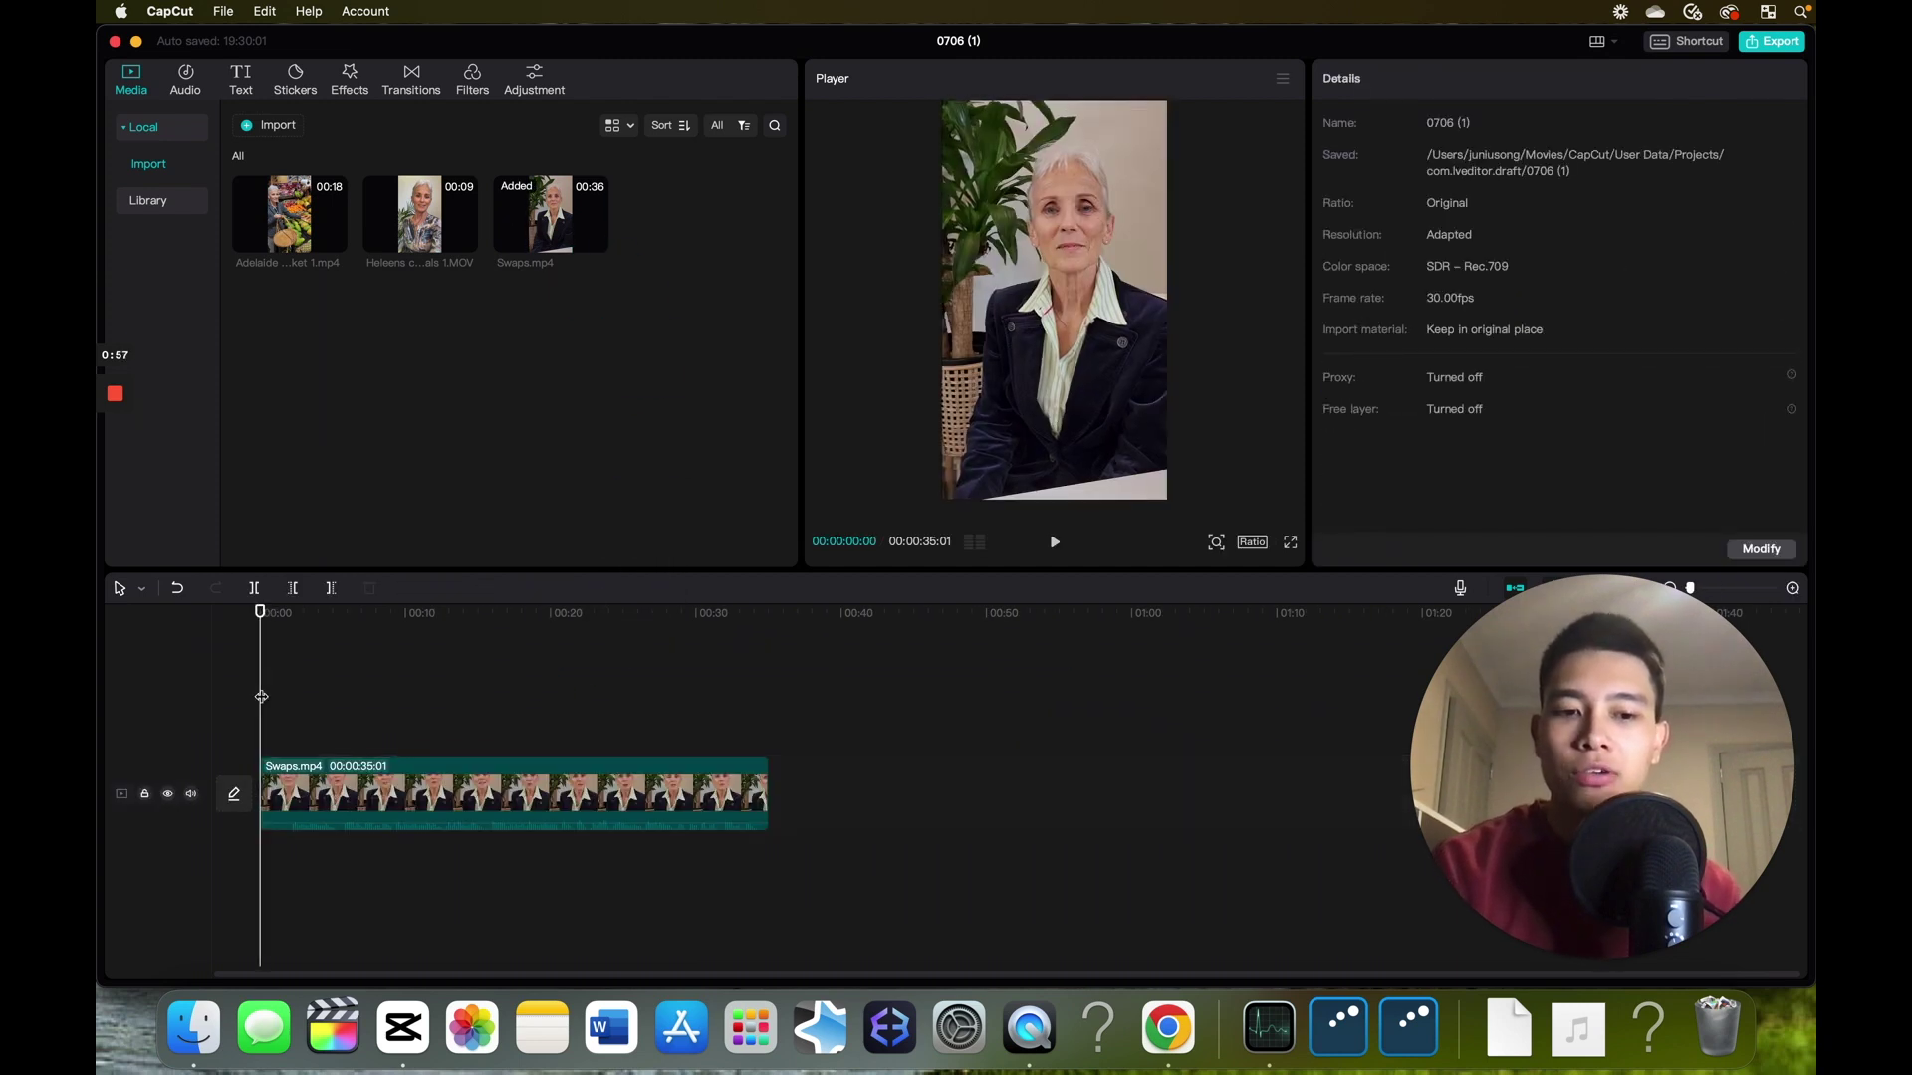
pyautogui.scroll(3, 261, 697)
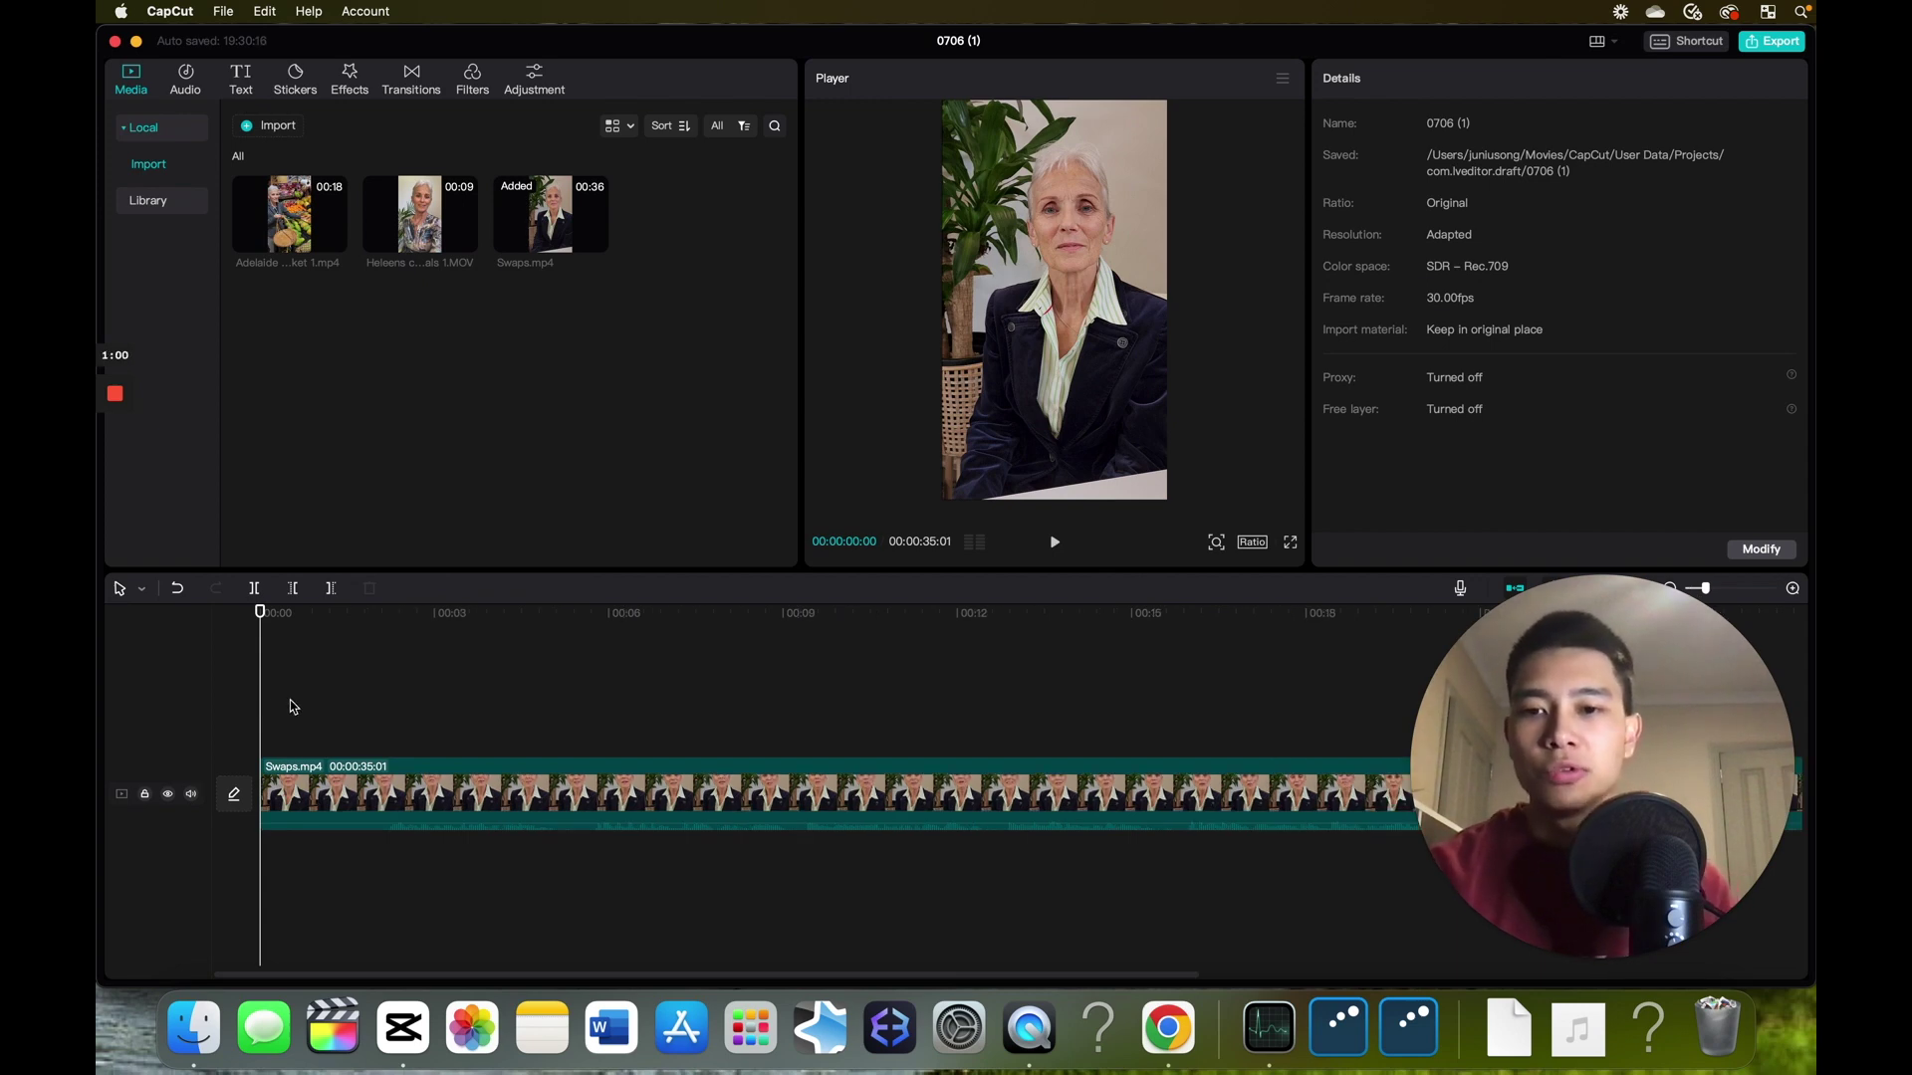
pyautogui.click(455, 864)
pyautogui.moveTo(1495, 735); pyautogui.dragTo(290, 485)
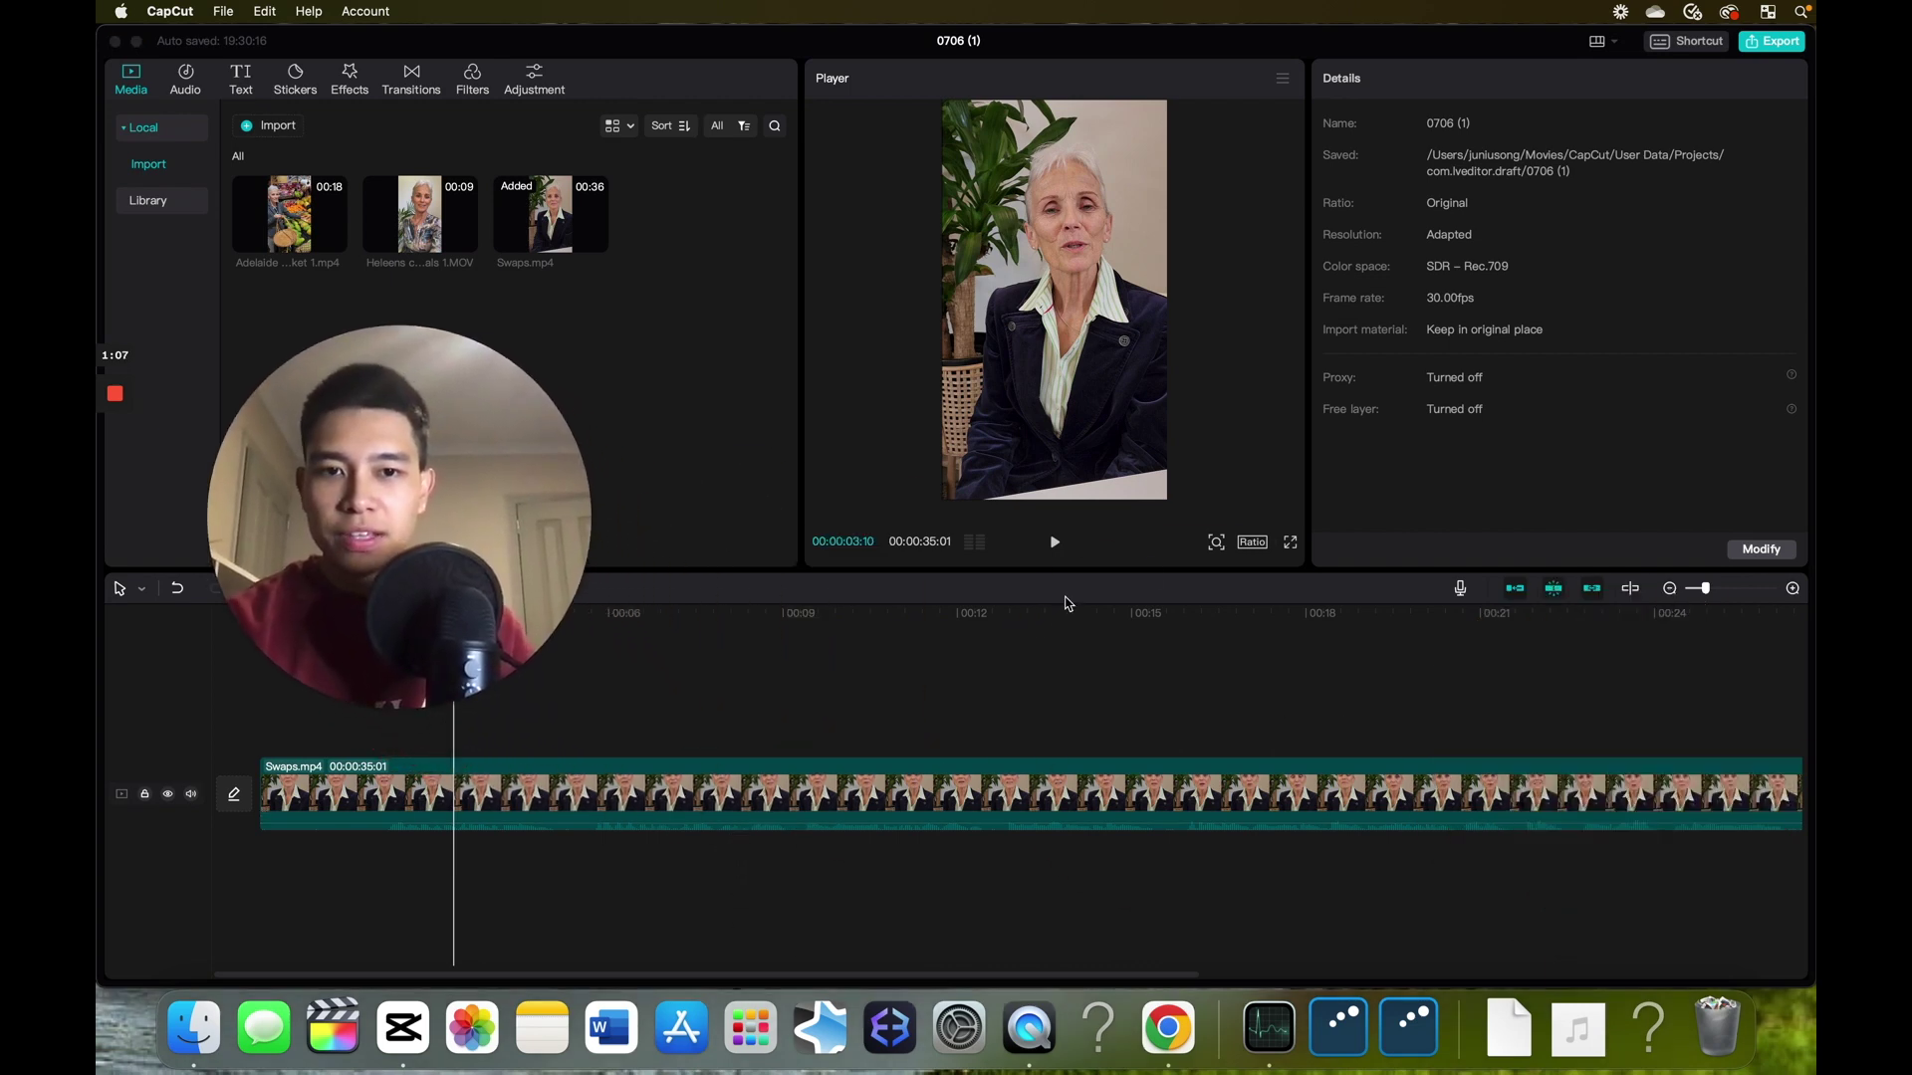
pyautogui.click(974, 544)
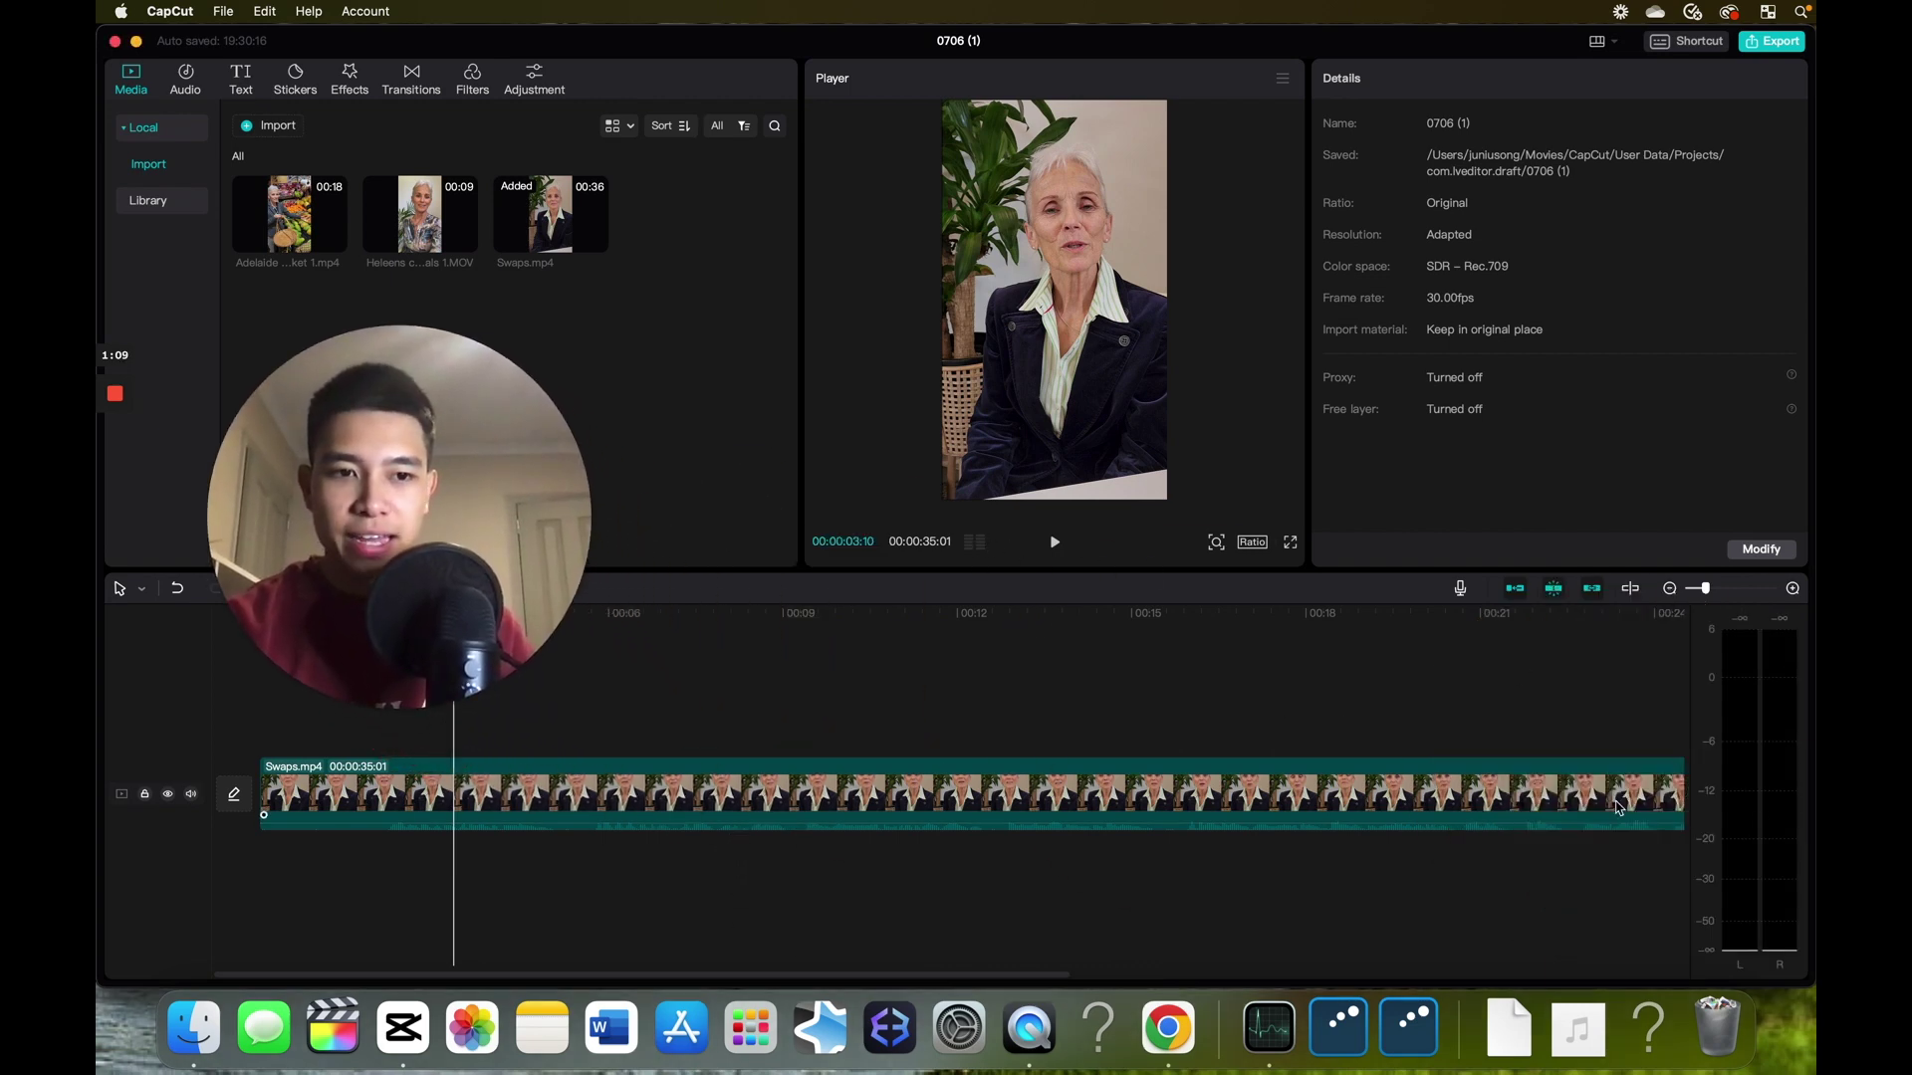
# - Preview the Swaps clip and raise its volume by about 10 dB
pyautogui.press('space')
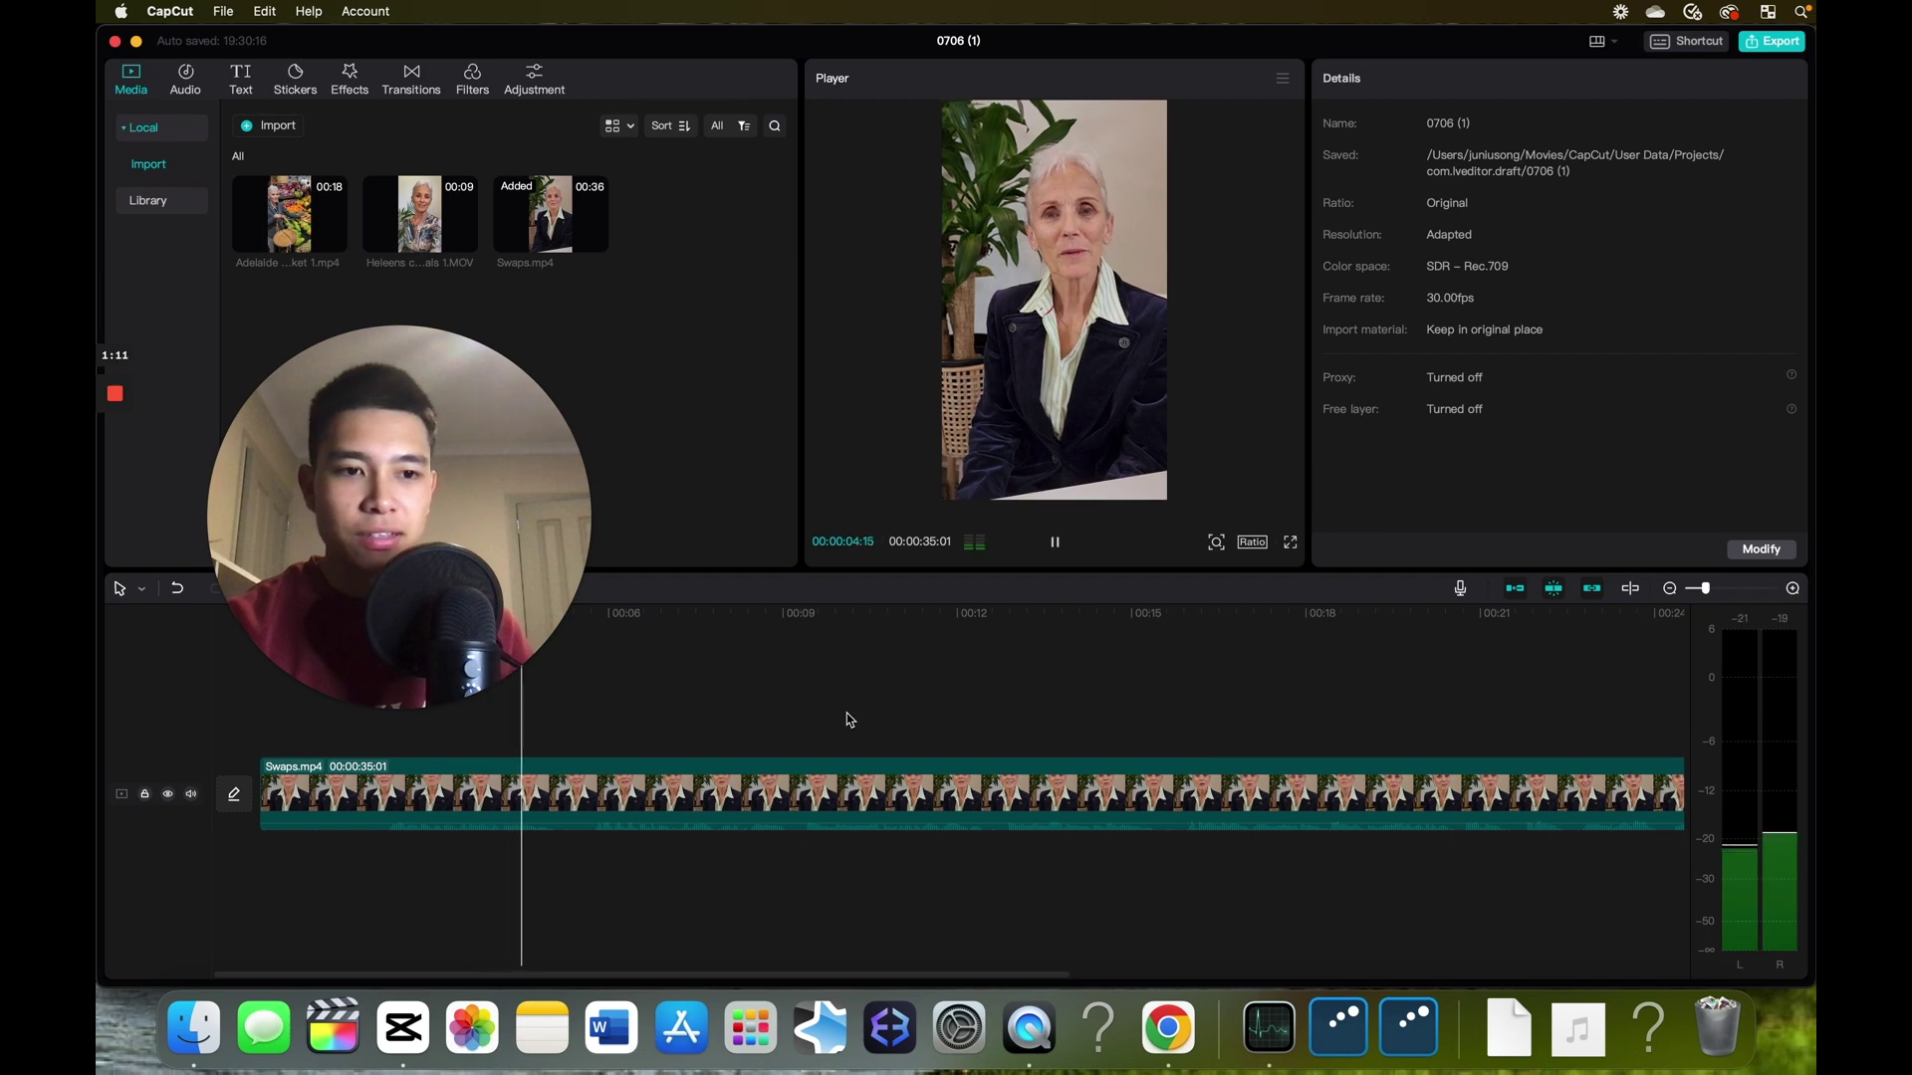
pyautogui.press('space')
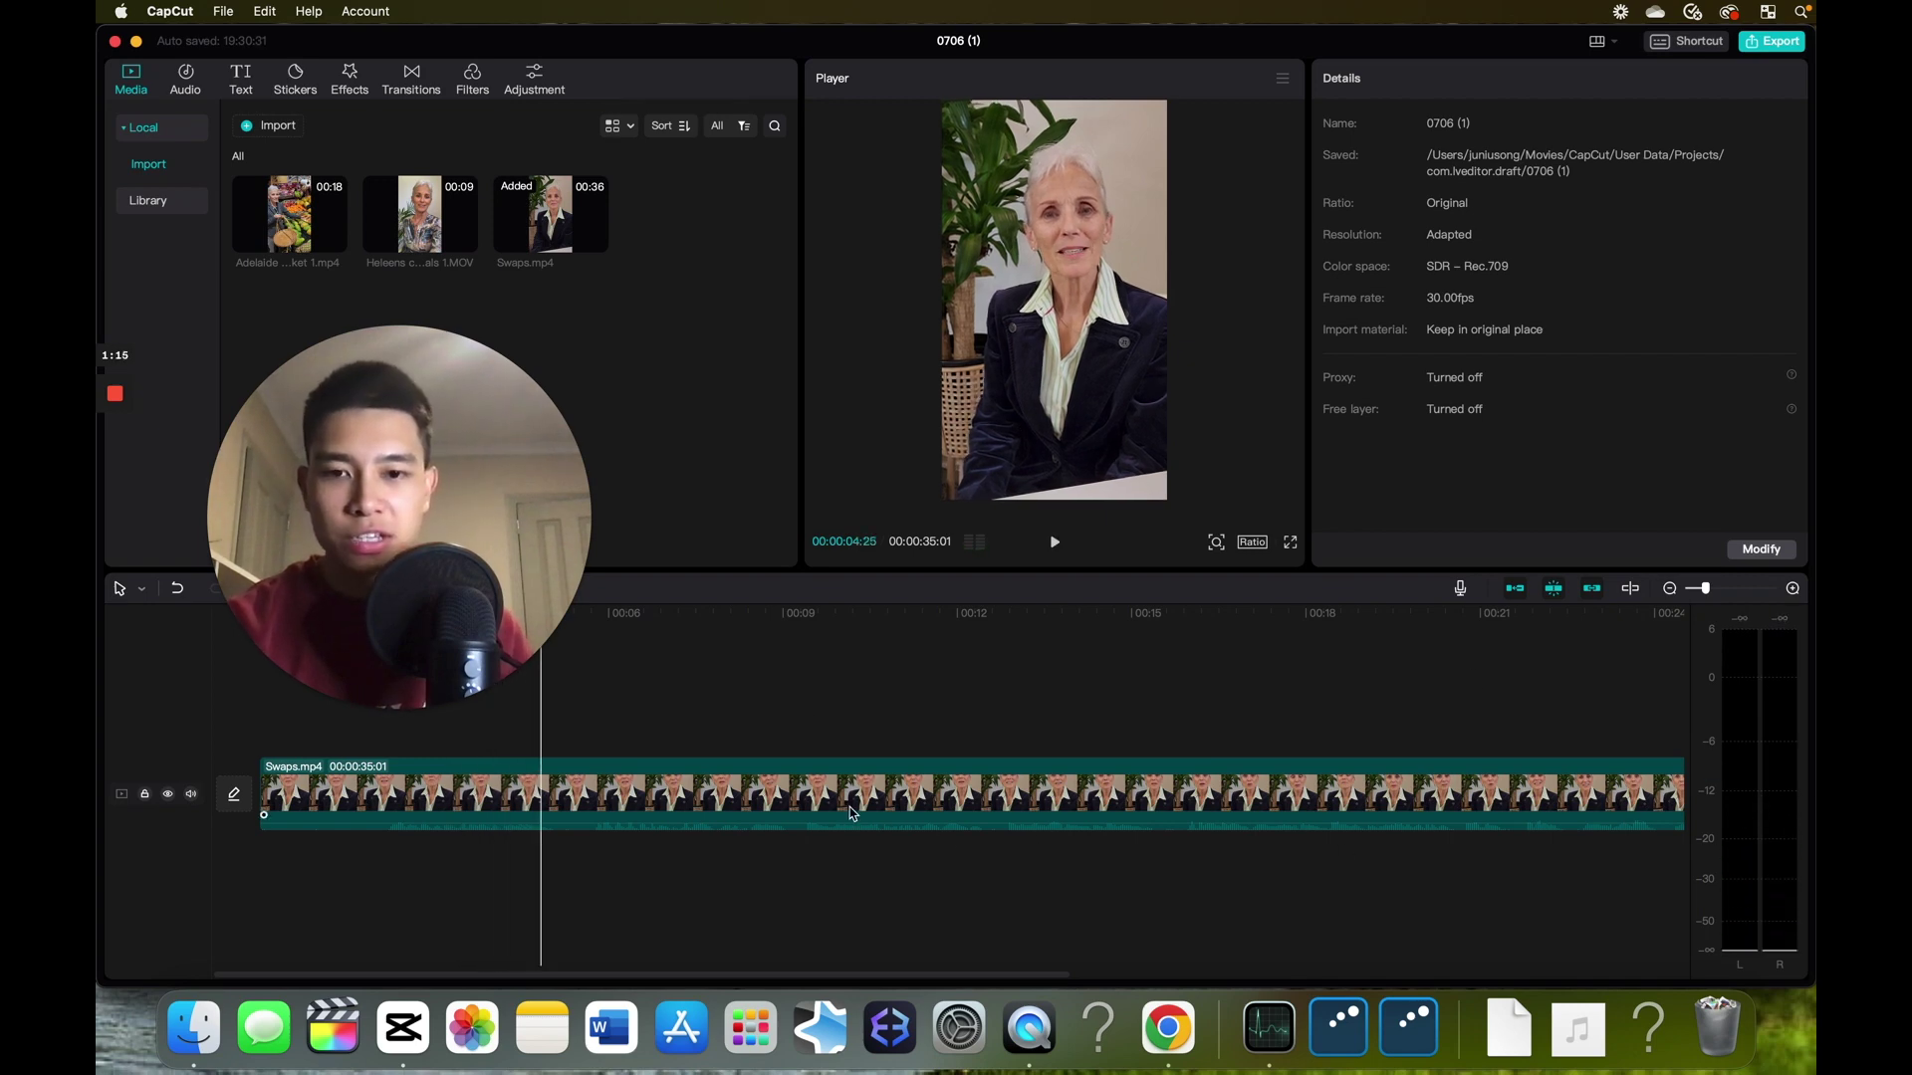
pyautogui.moveTo(840, 823); pyautogui.dragTo(839, 820)
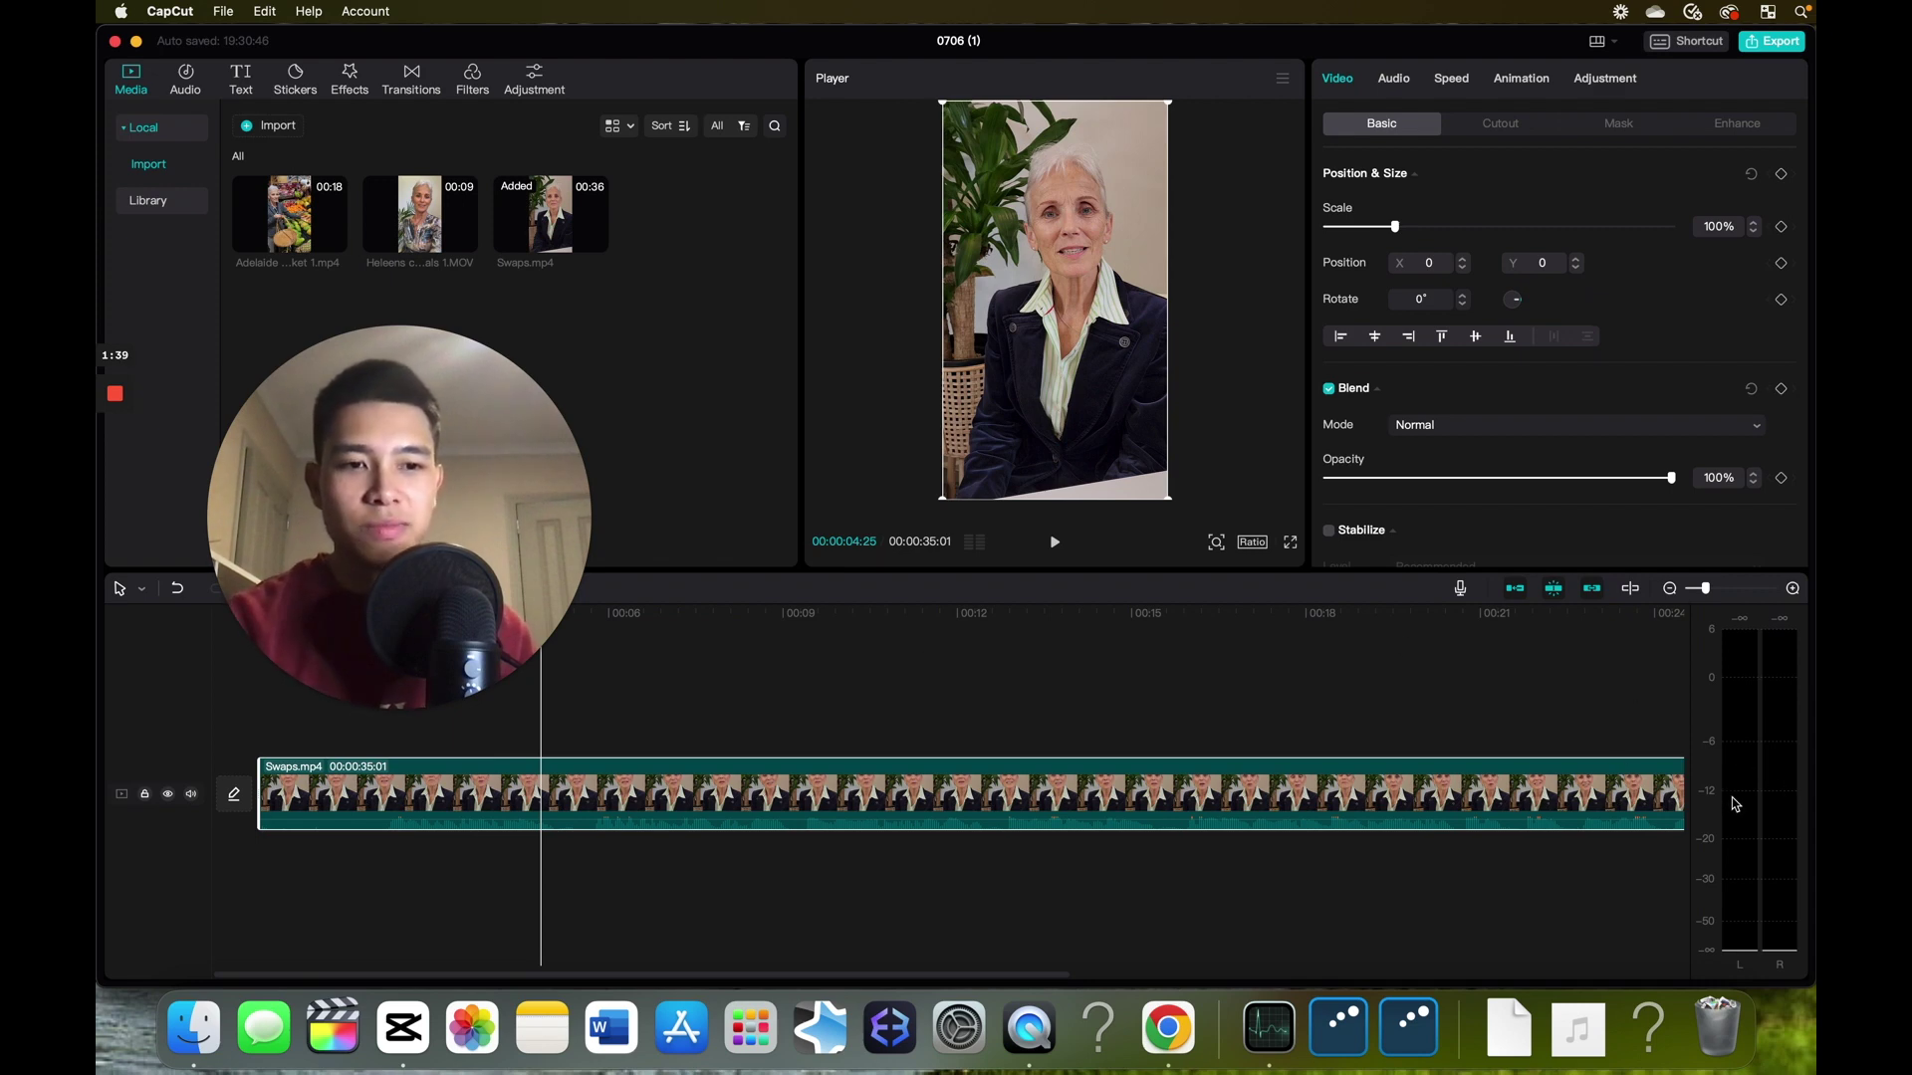
pyautogui.press('space')
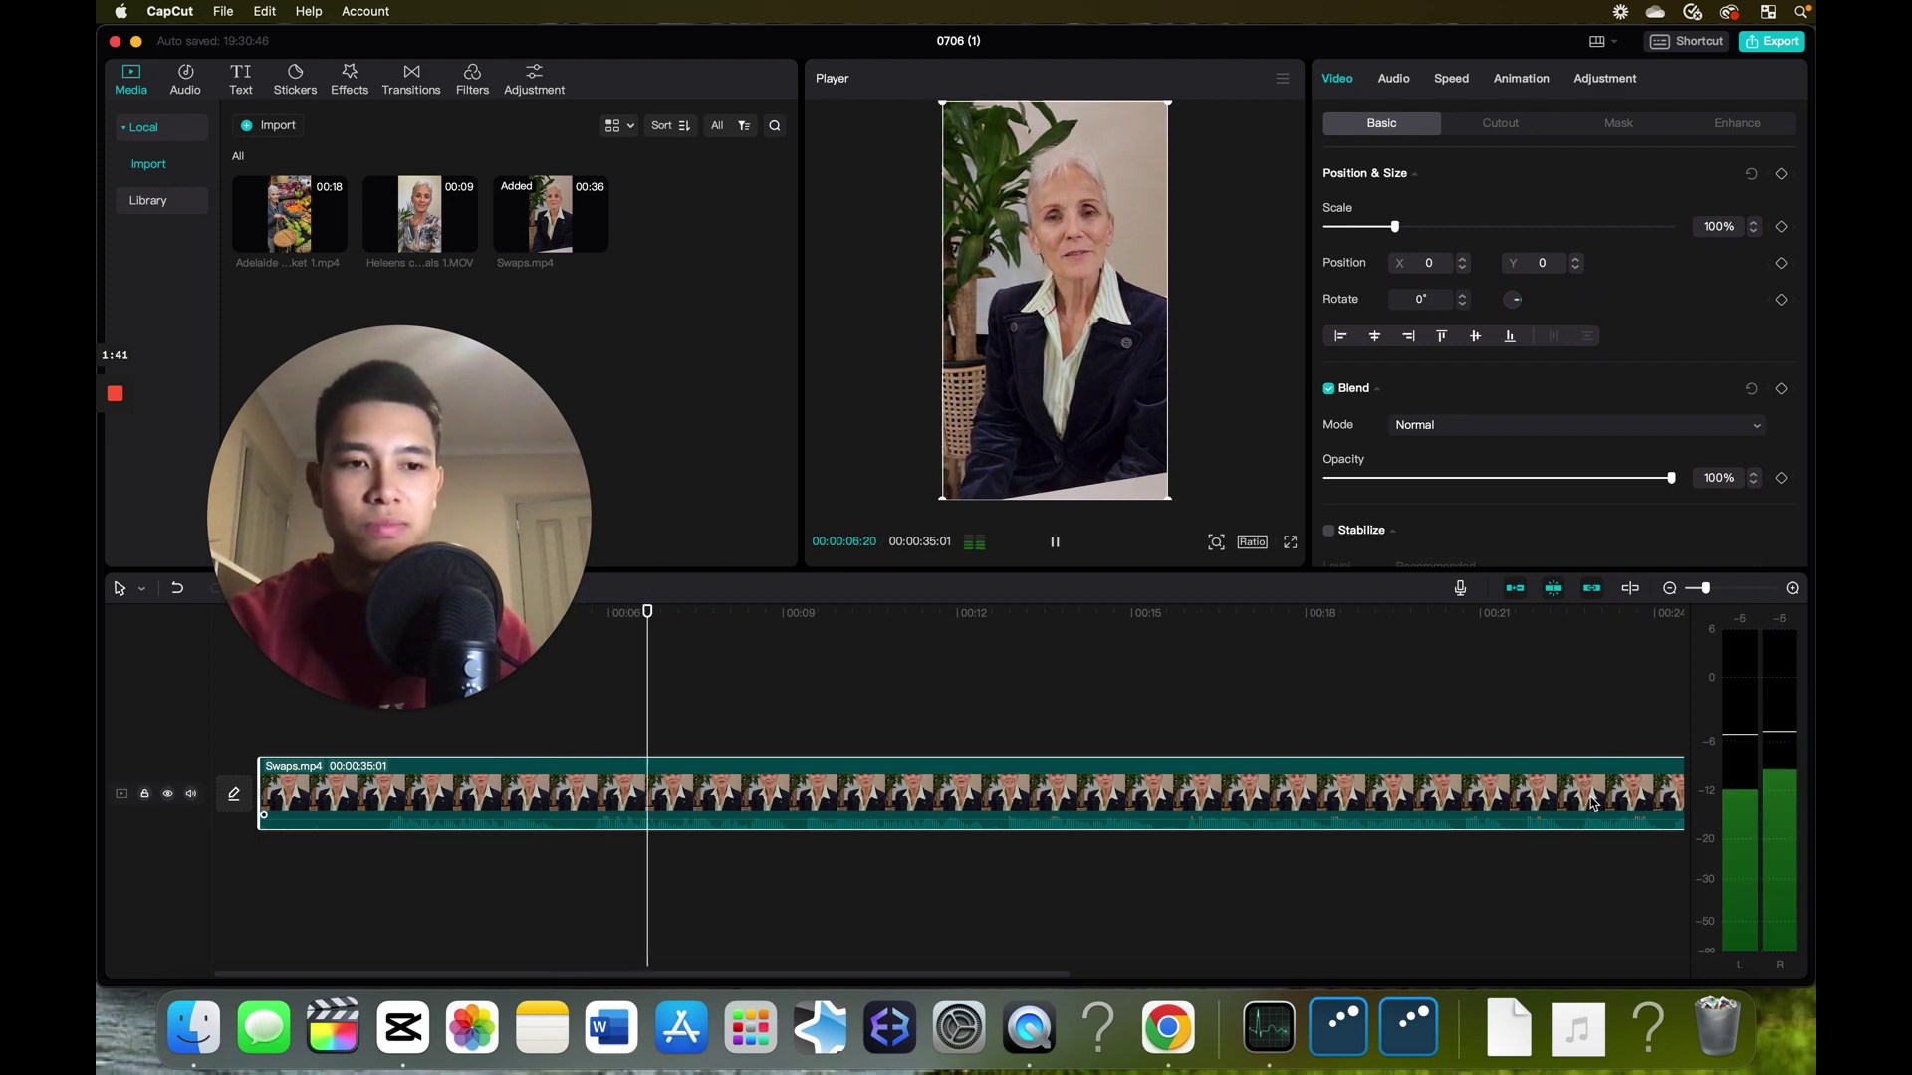
# - Trim the opening off the Swaps clip
pyautogui.press('space')
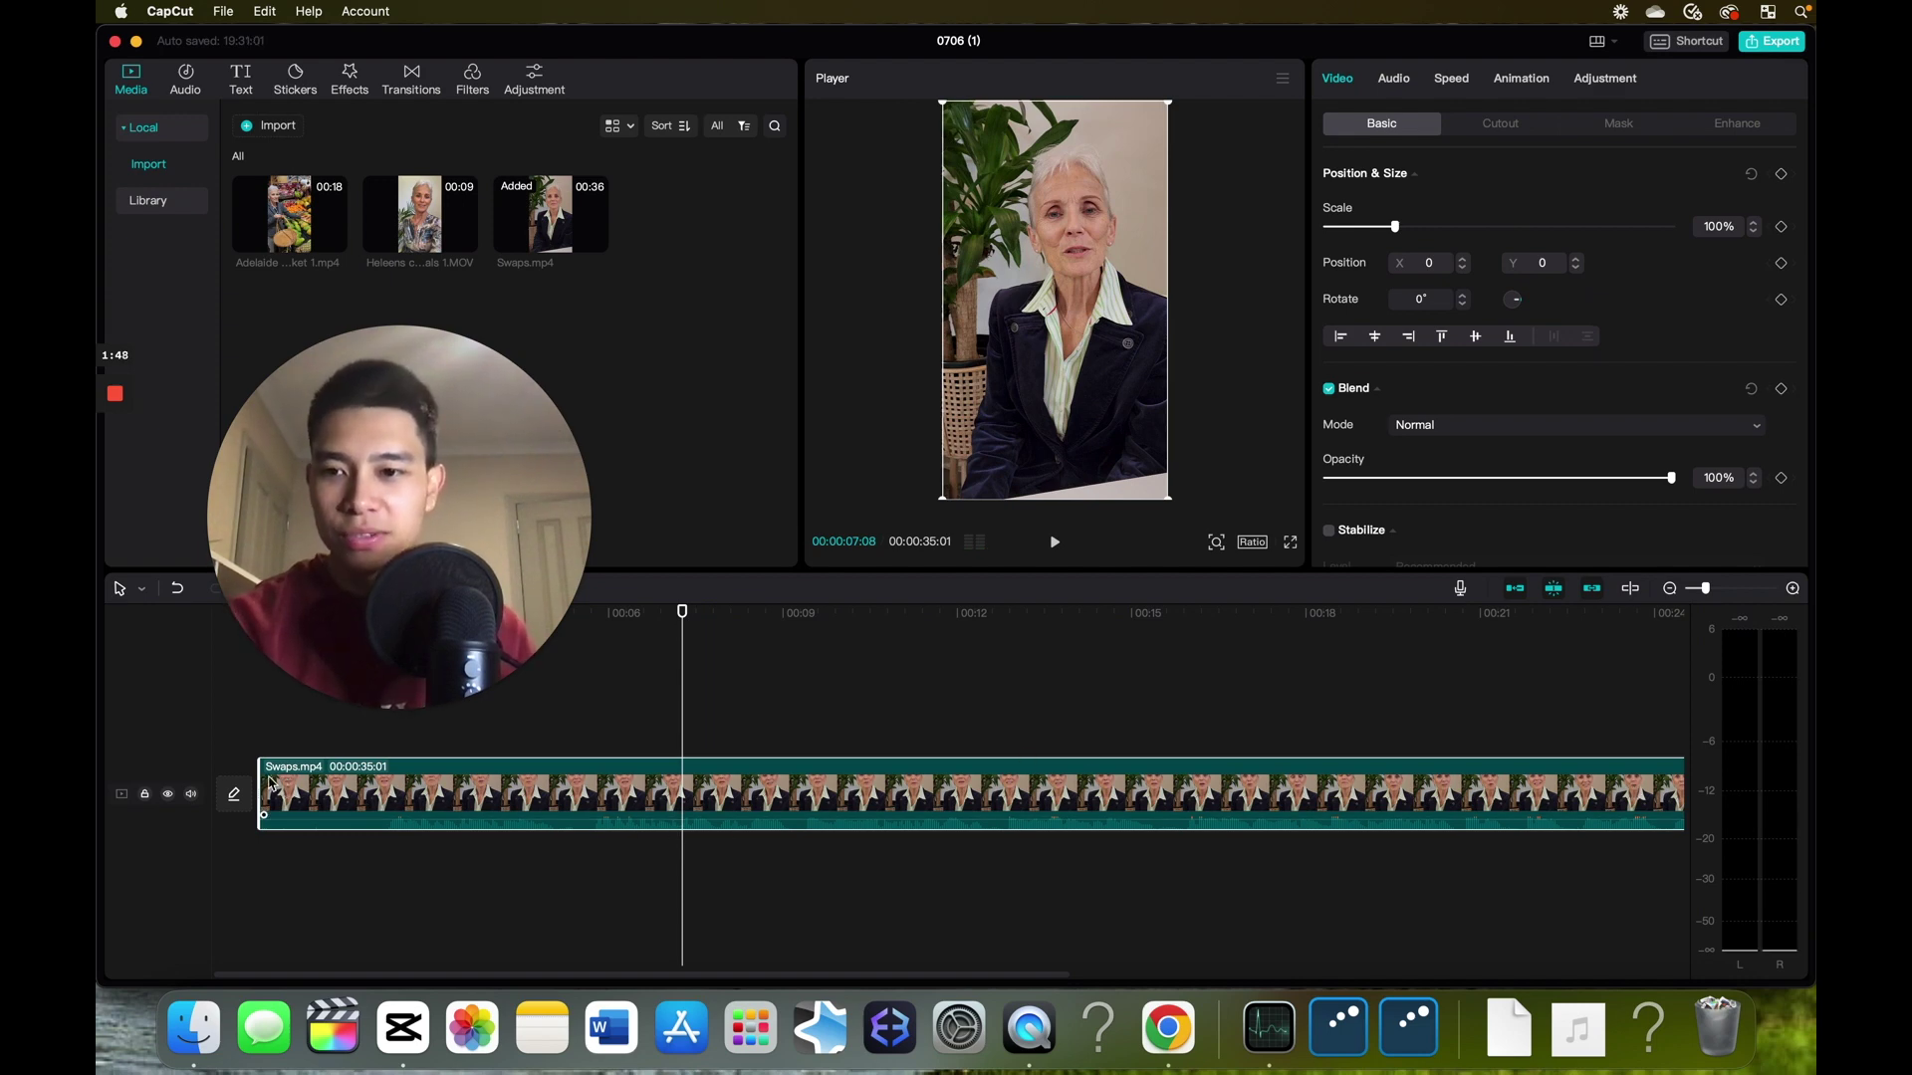
pyautogui.moveTo(267, 773); pyautogui.dragTo(383, 787)
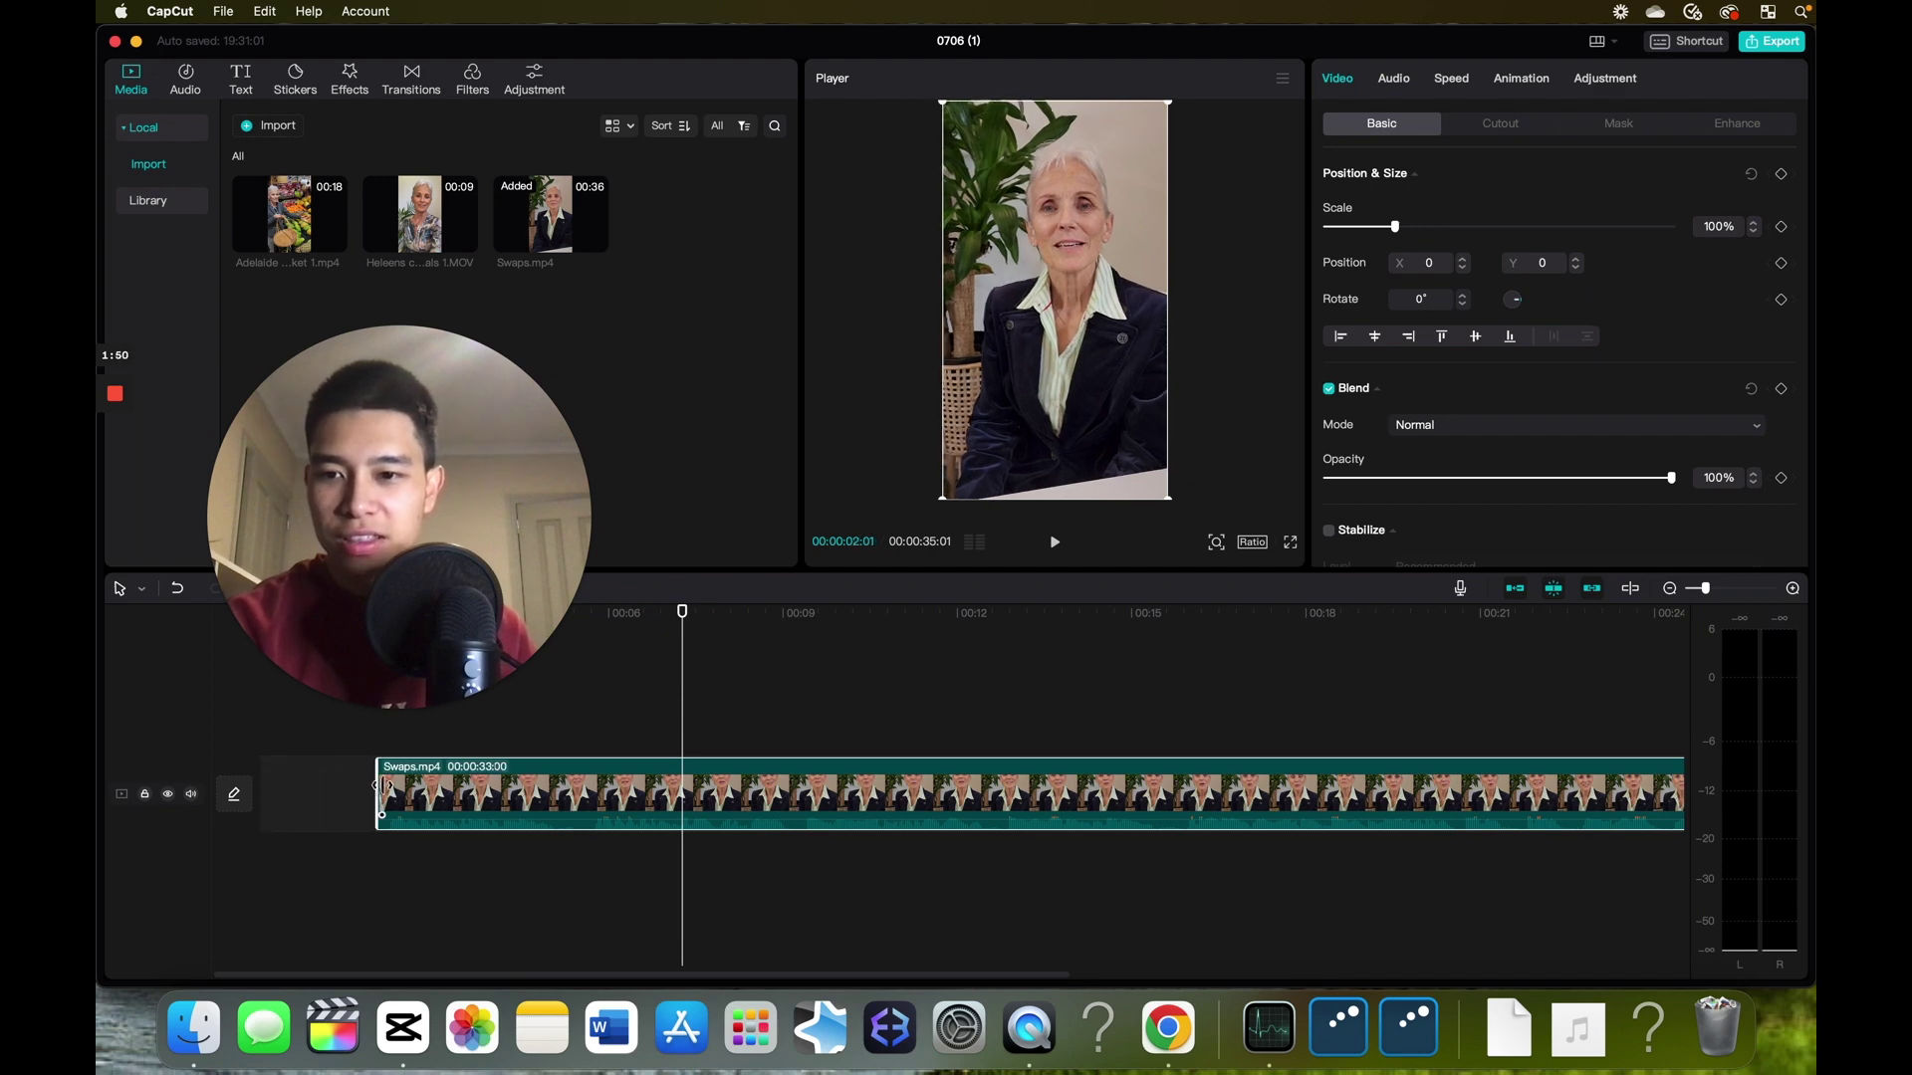
pyautogui.click(418, 863)
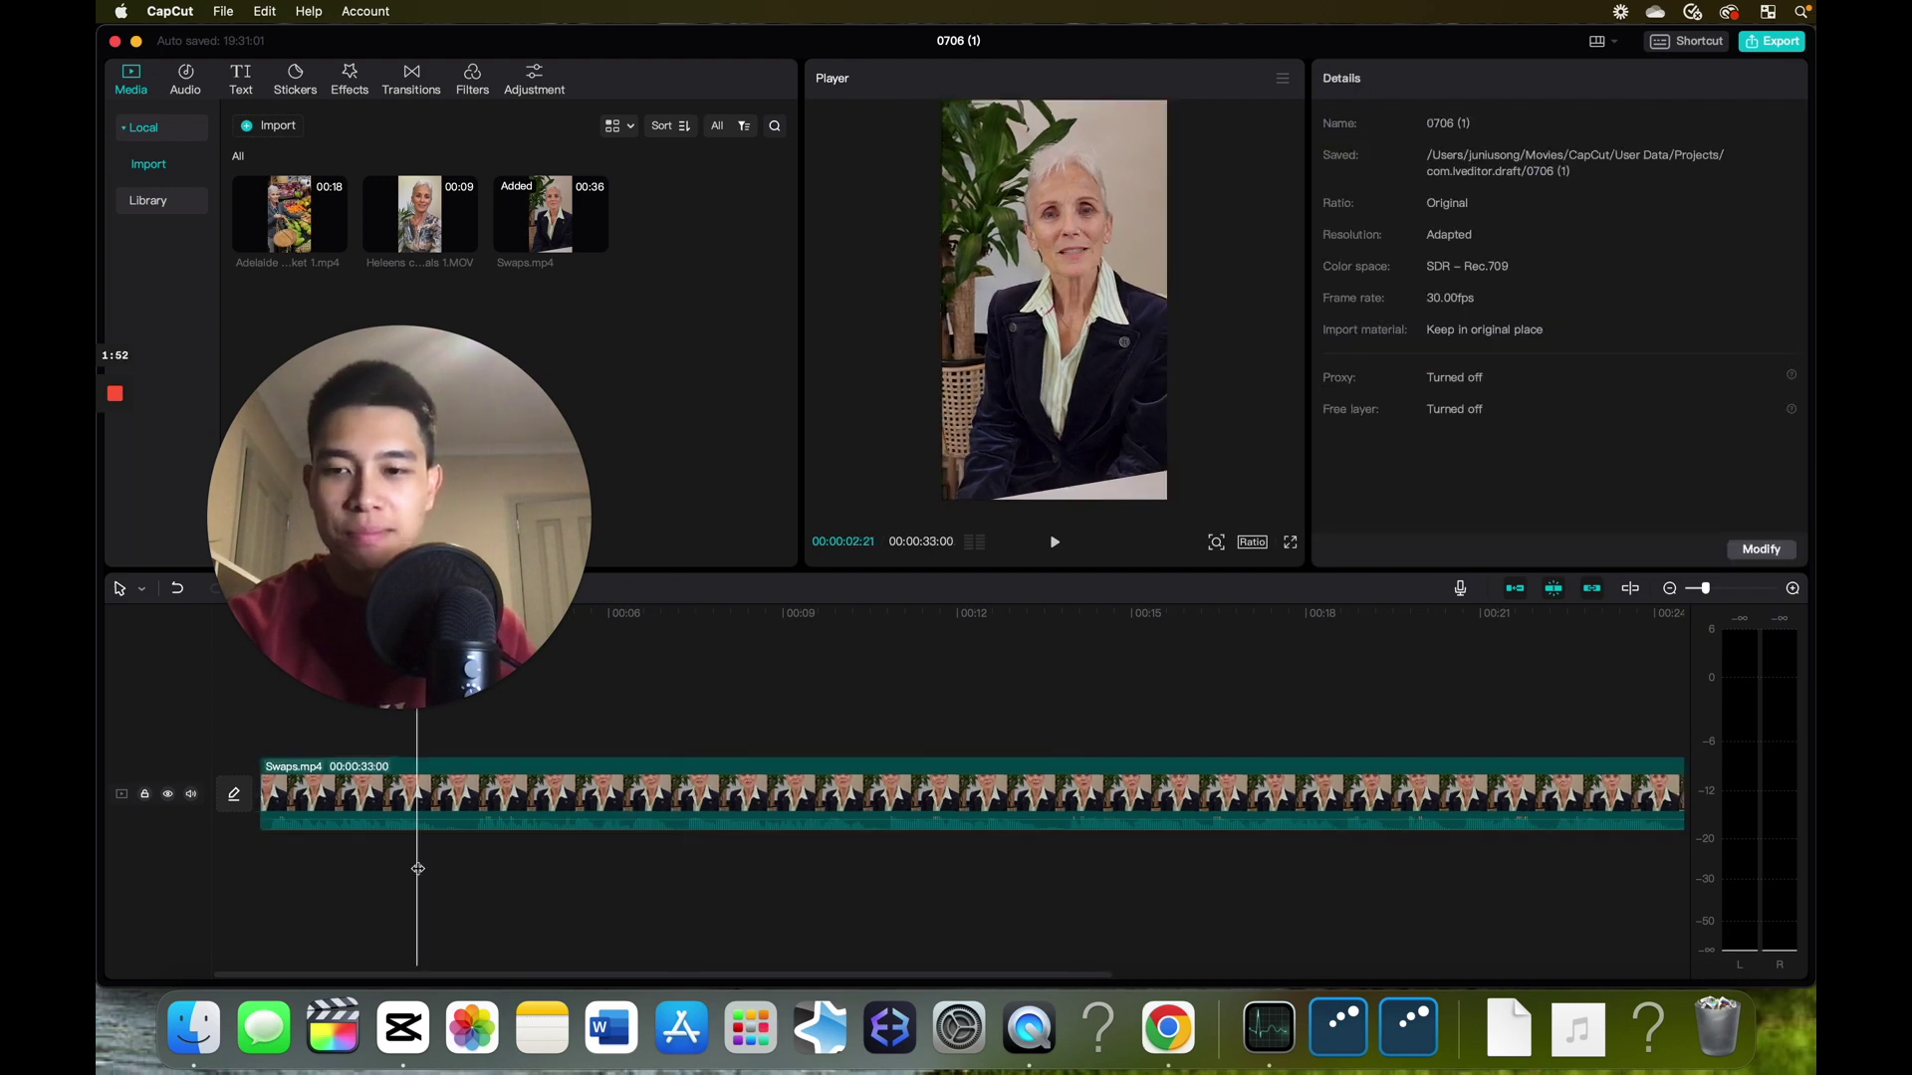
# - Split the Swaps clip at the playhead with Cmd+B and trim the second piece's start
pyautogui.press('space')
pyautogui.click(477, 799)
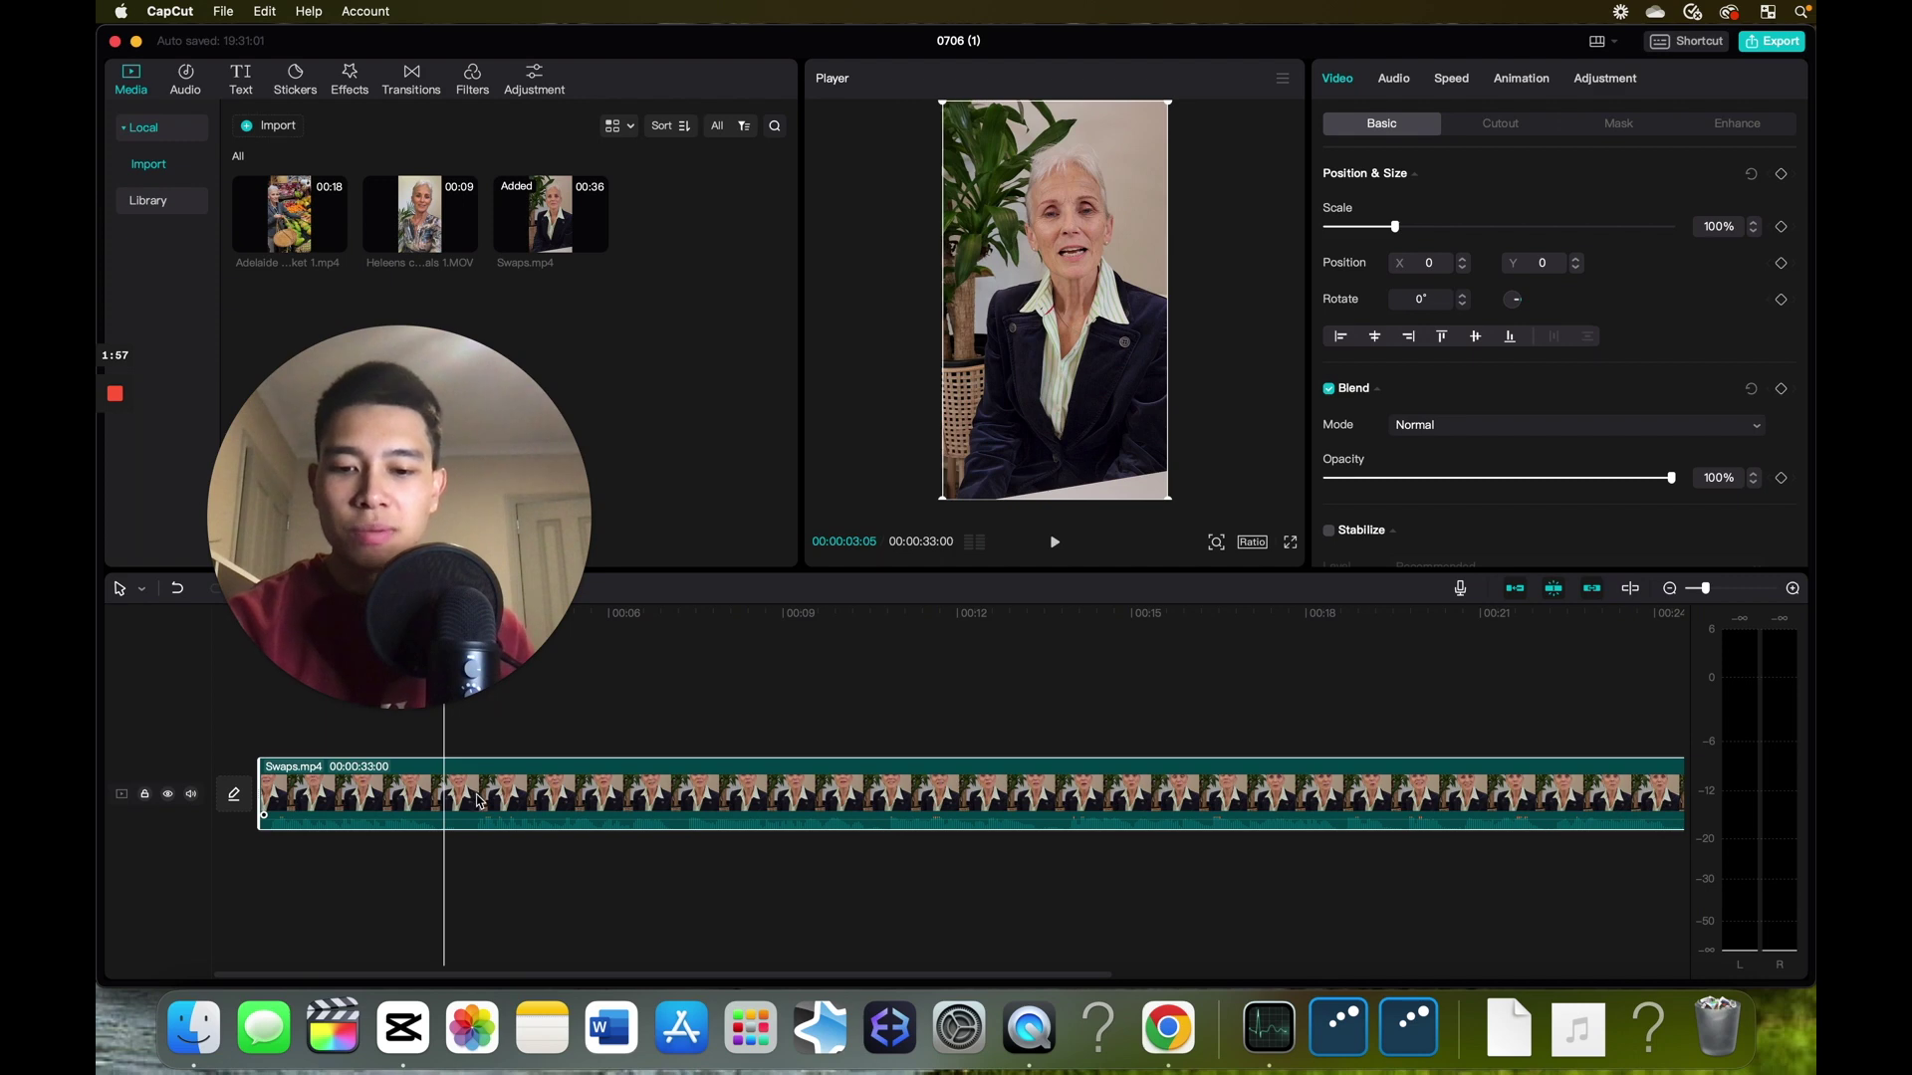
pyautogui.press('super+b')
pyautogui.moveTo(453, 797)
pyautogui.mouseDown()
pyautogui.moveTo(836, 797)
pyautogui.moveTo(452, 812)
pyautogui.mouseUp()
pyautogui.click(471, 851)
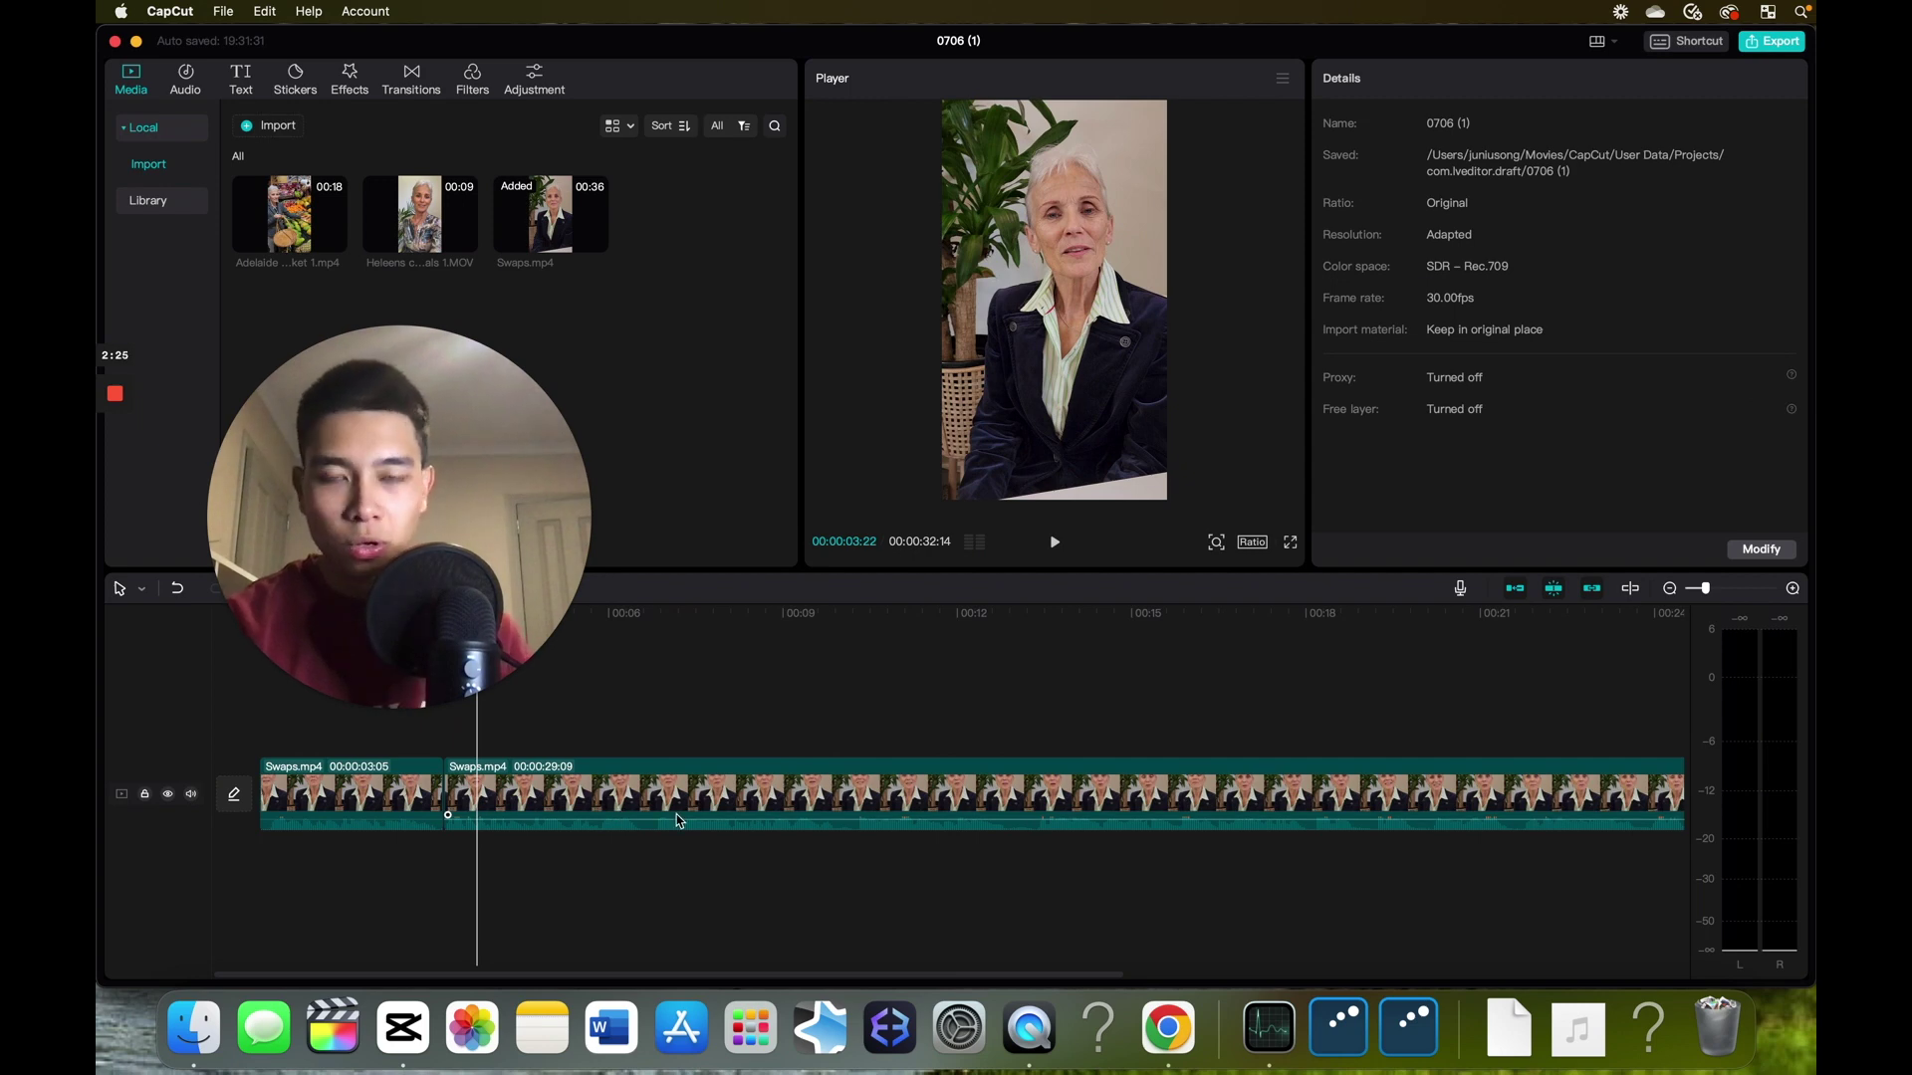
pyautogui.click(620, 724)
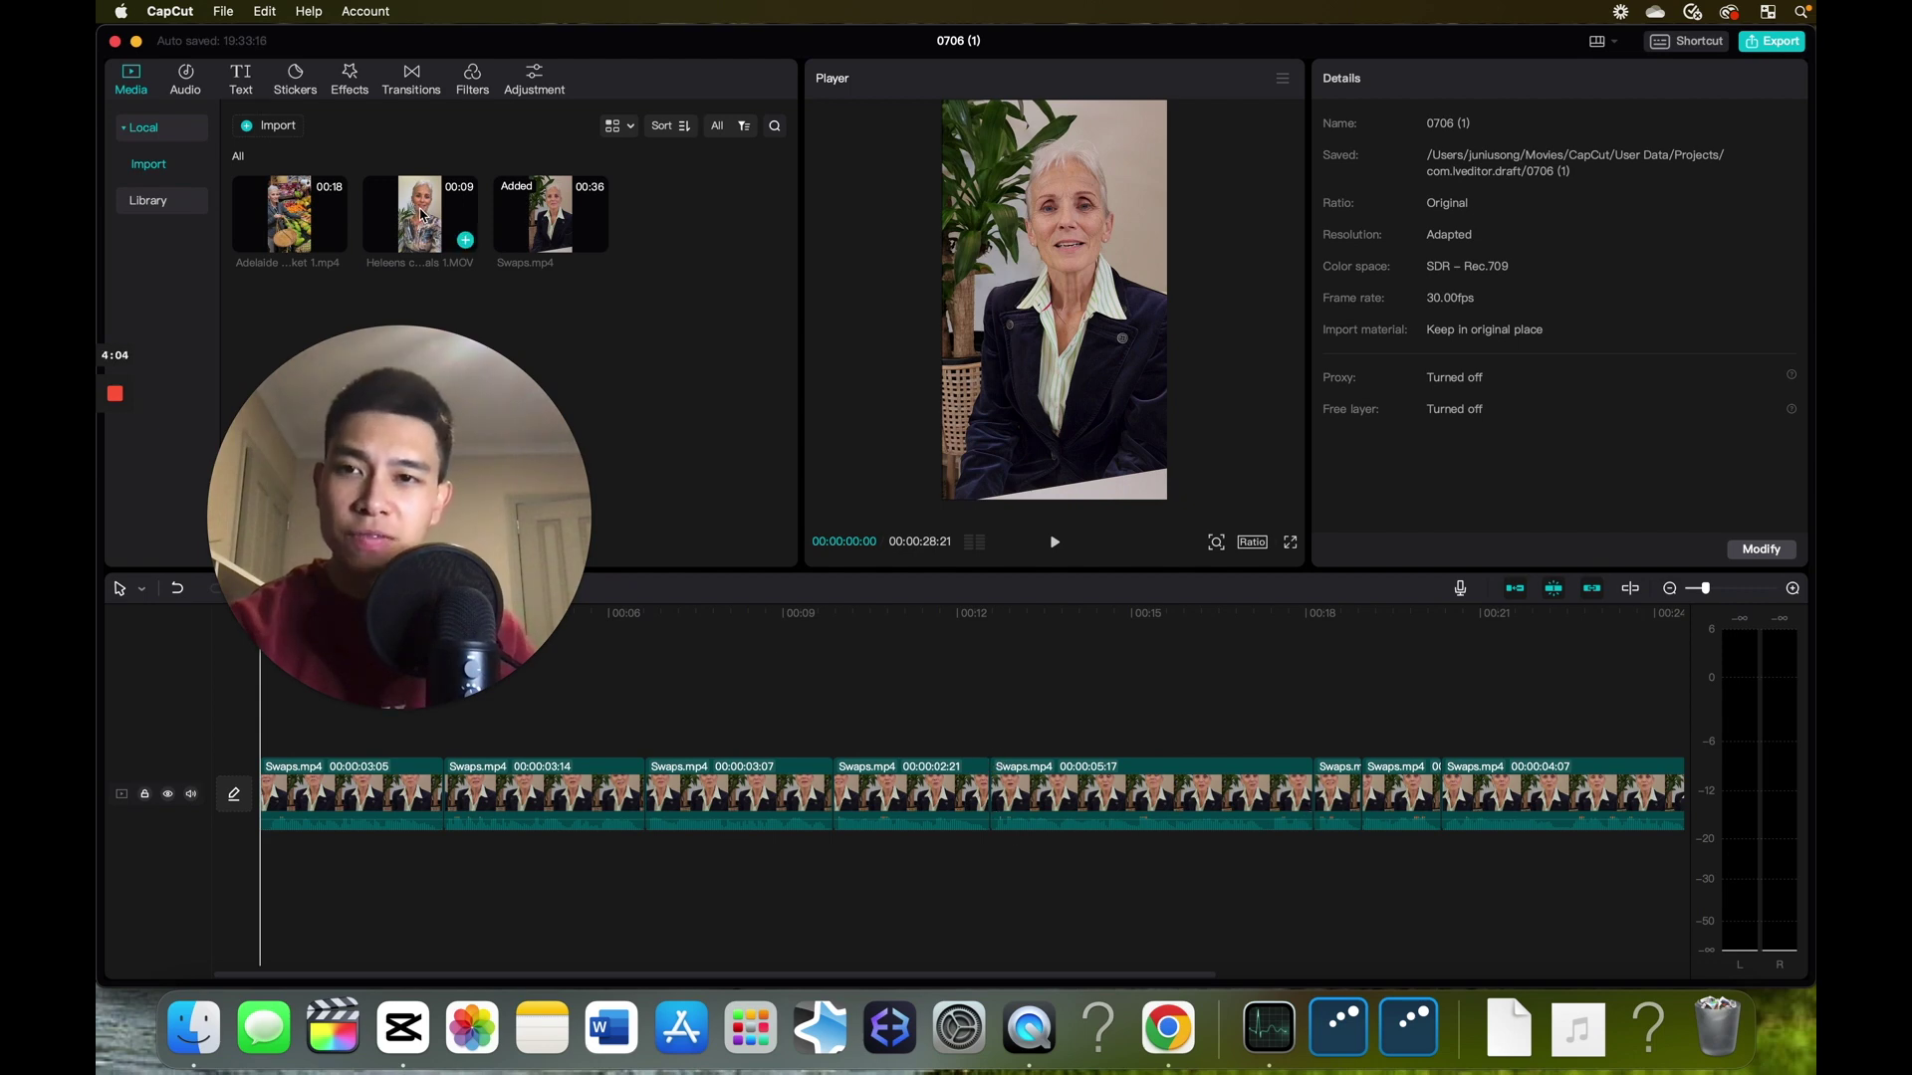
# - Preview the Heleens credentials clip and play back the edited timeline
pyautogui.click(423, 215)
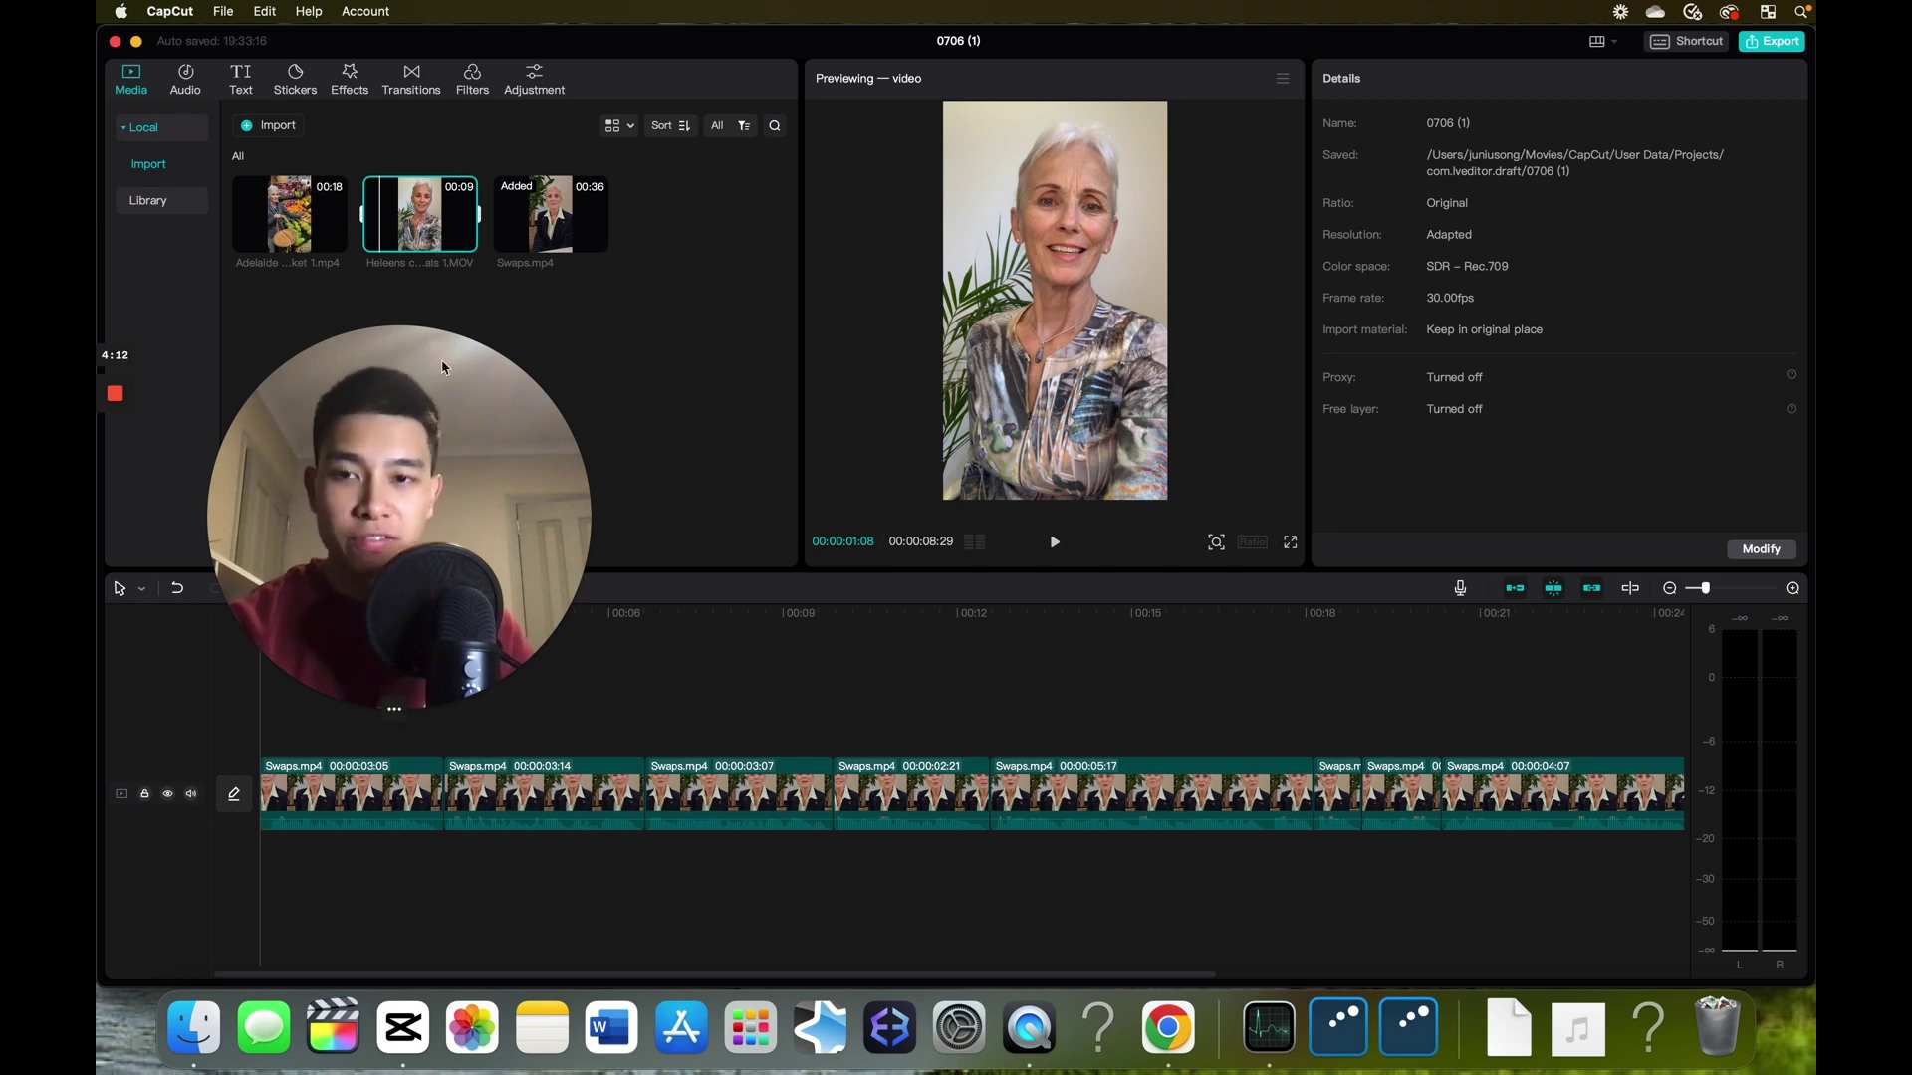
pyautogui.click(394, 709)
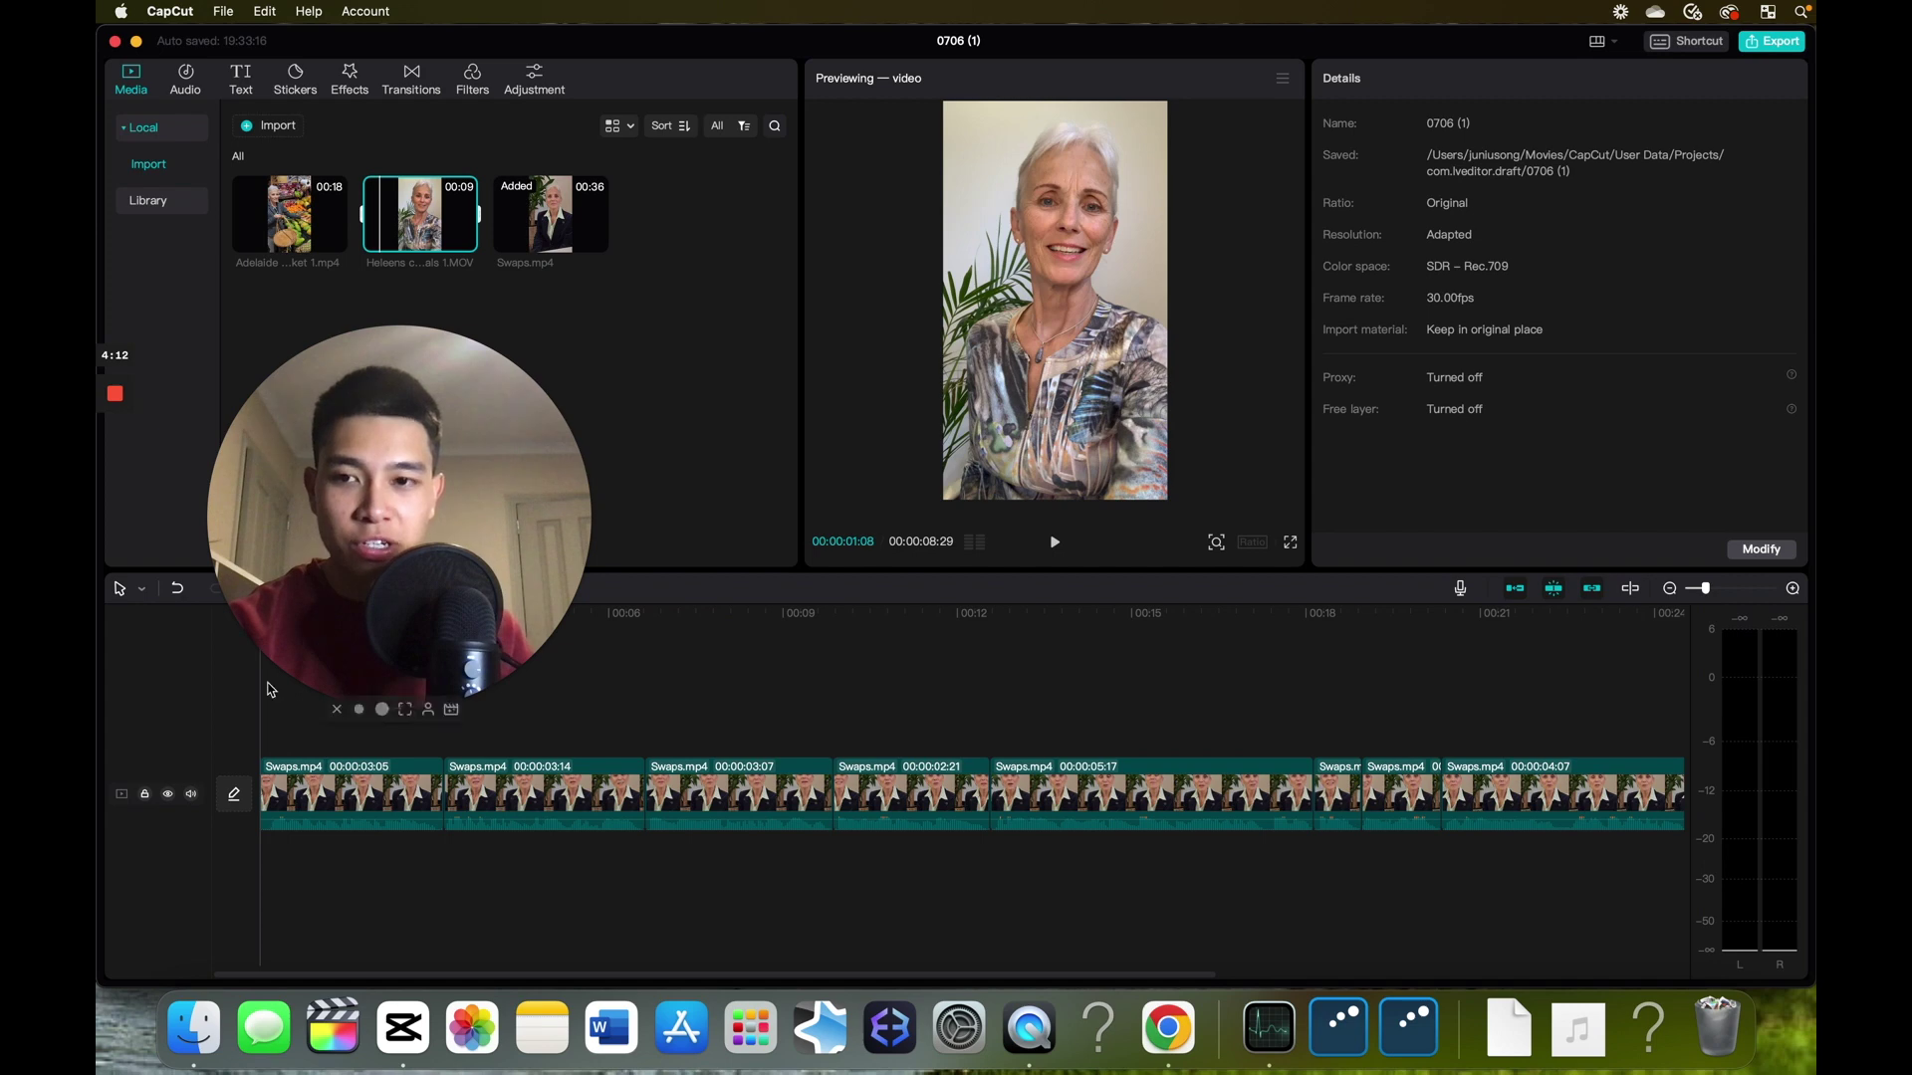
pyautogui.click(274, 736)
pyautogui.press('space')
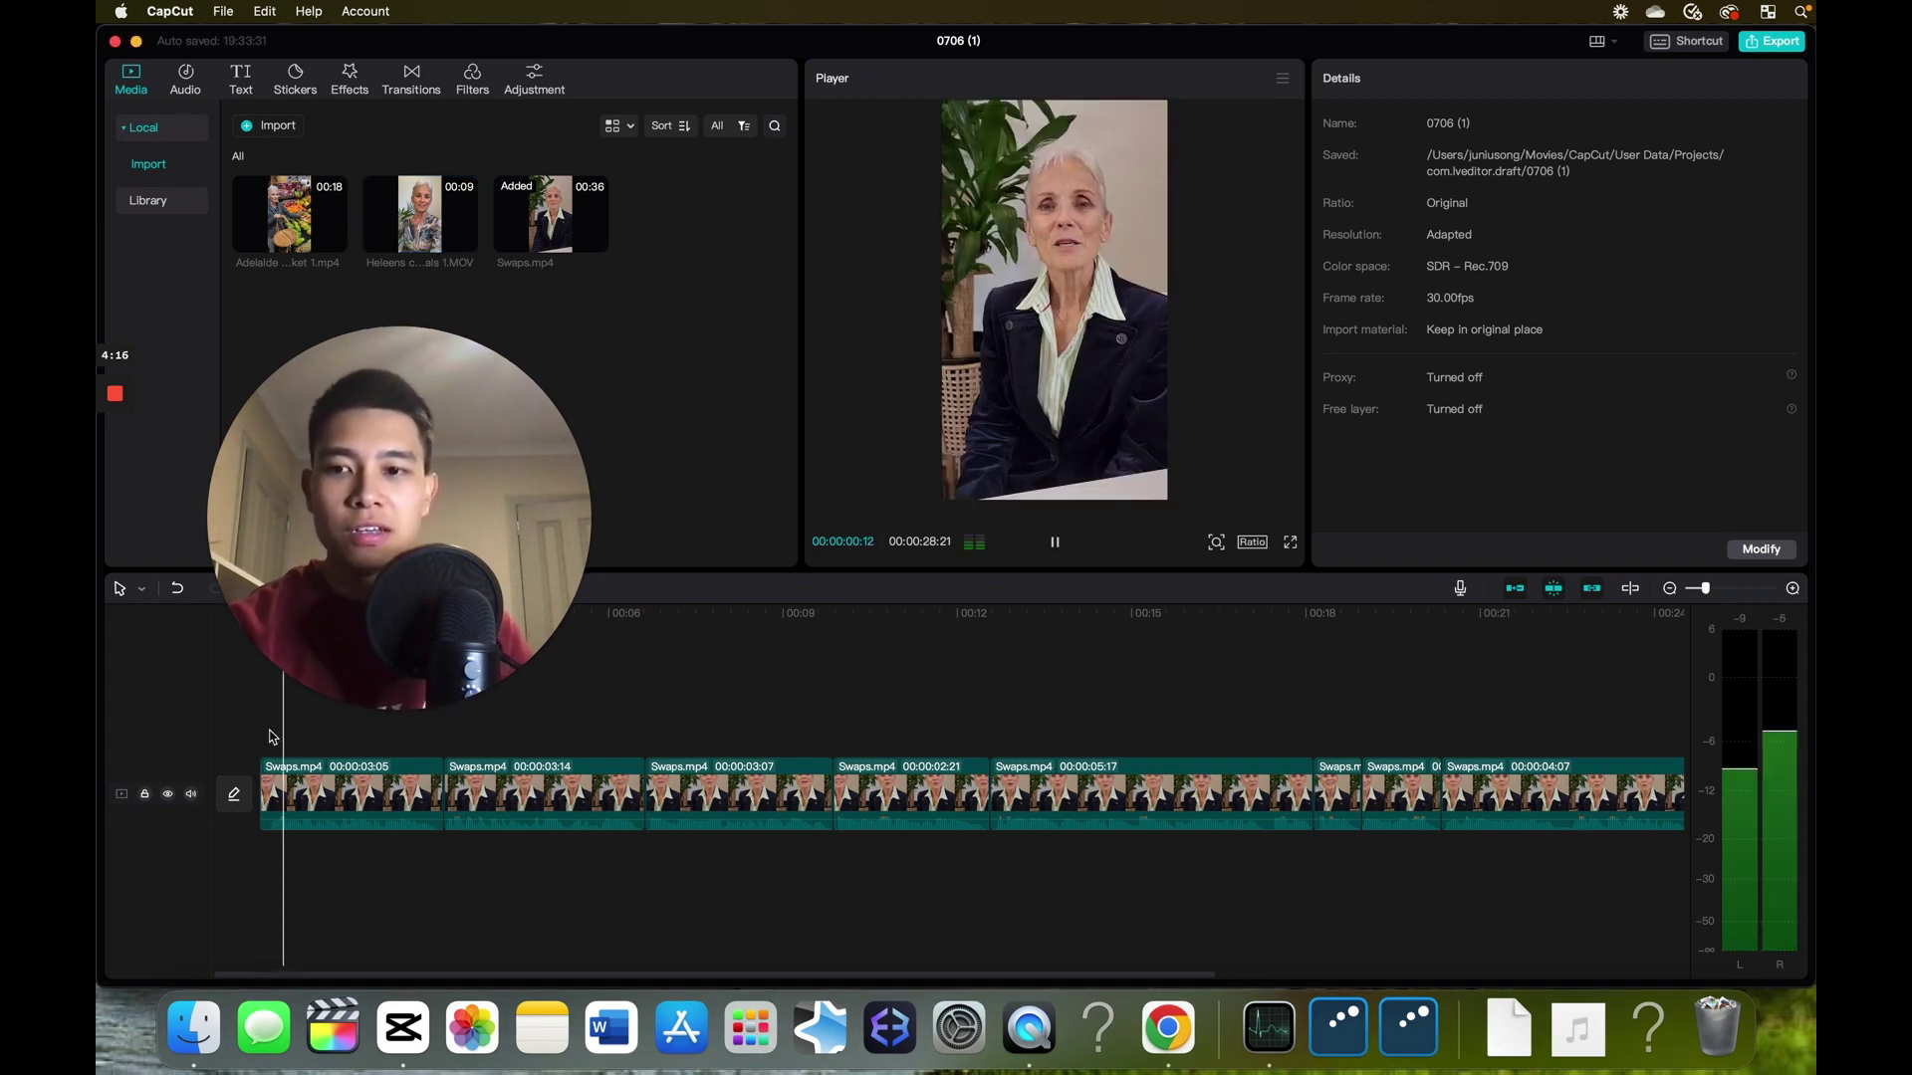
pyautogui.press('space')
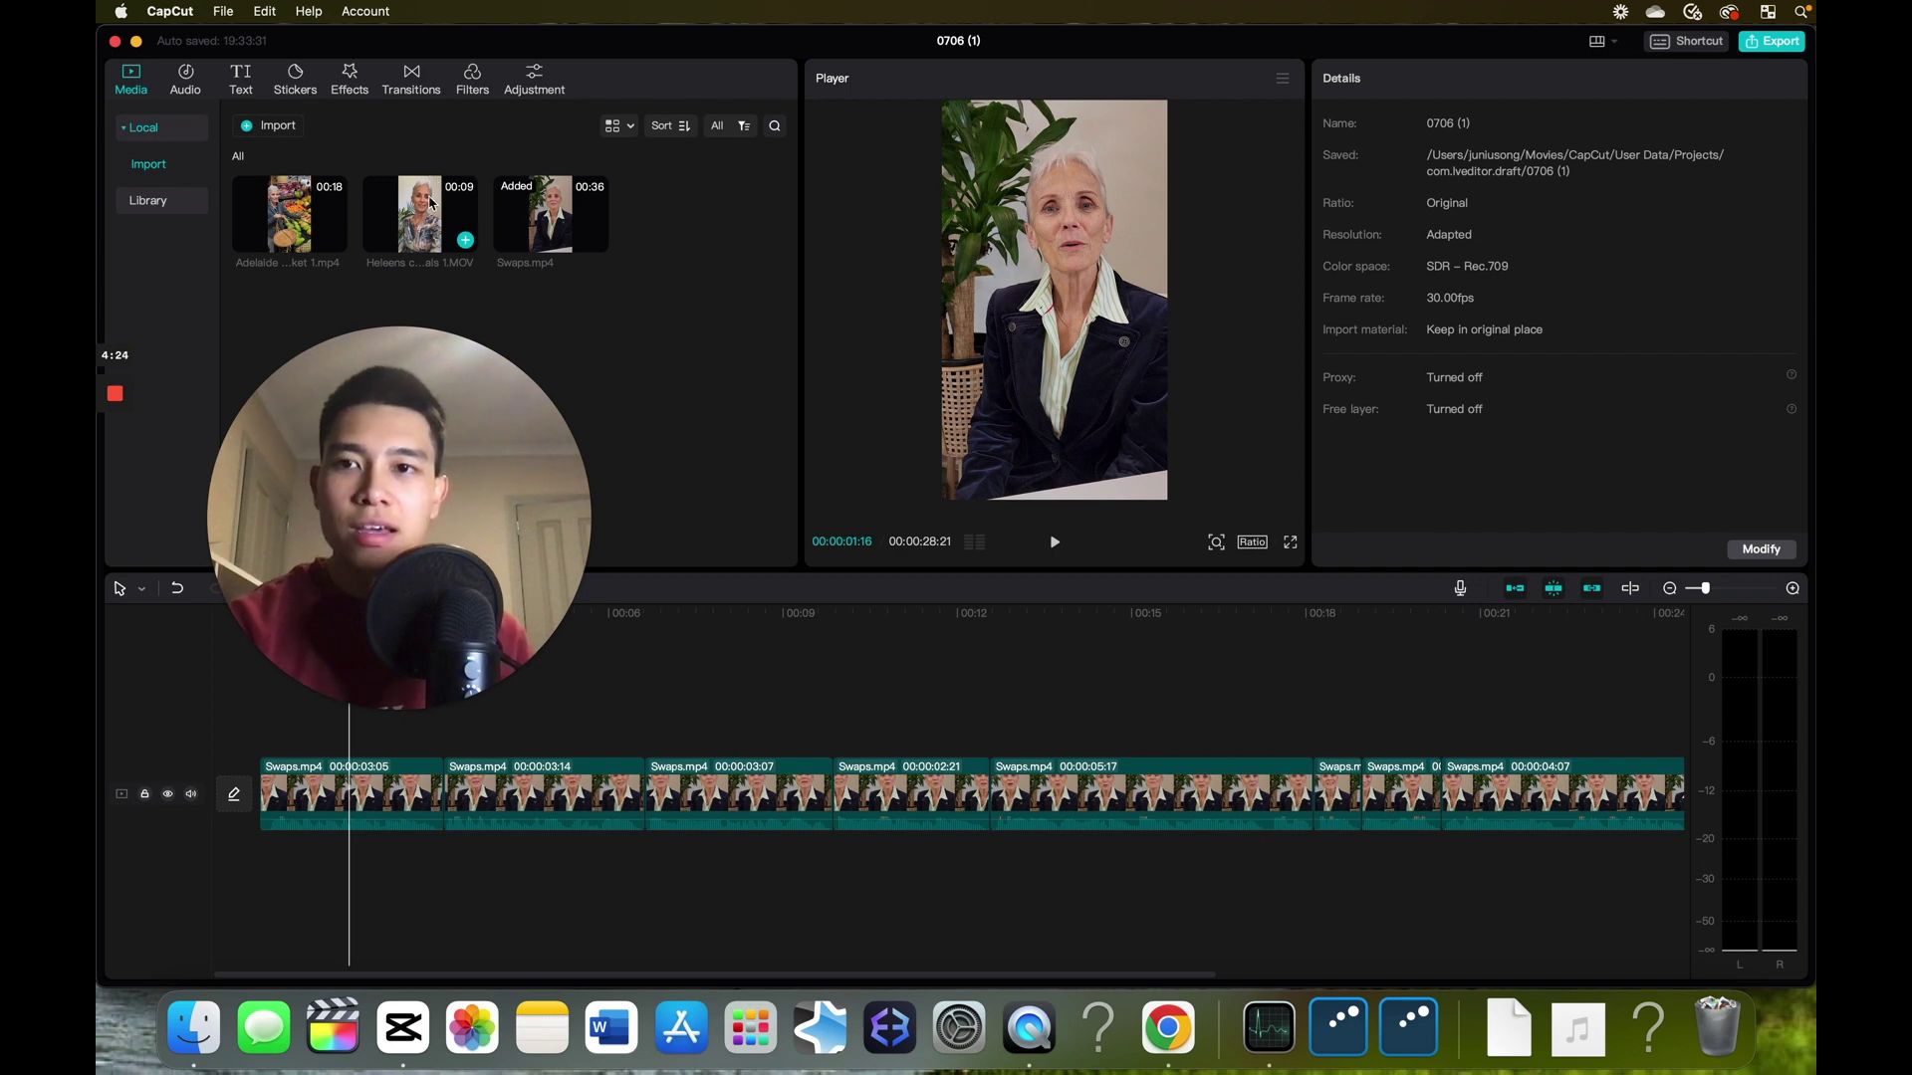
# - Insert Heleens credentials 1.MOV after the first Swaps piece and trim it to 4:22
pyautogui.moveTo(442, 202); pyautogui.dragTo(553, 788)
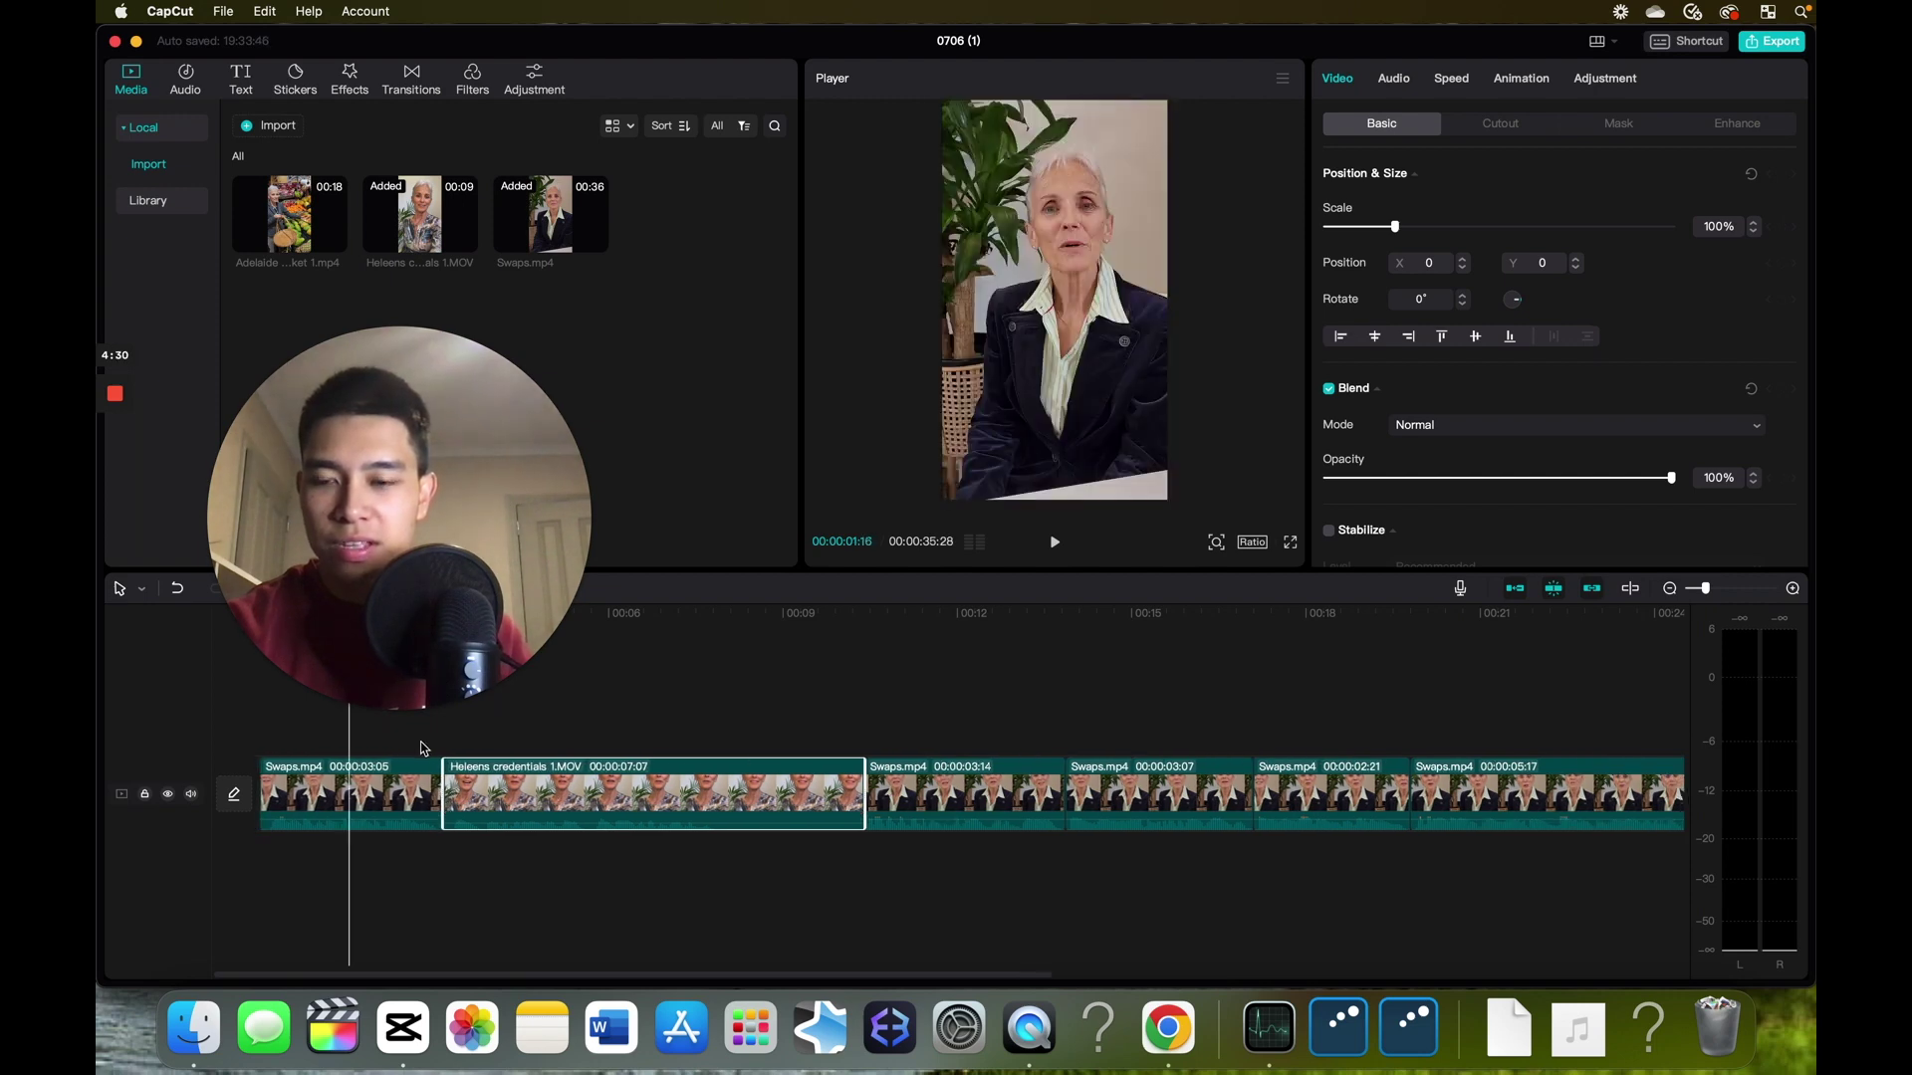
pyautogui.click(567, 745)
pyautogui.press('space')
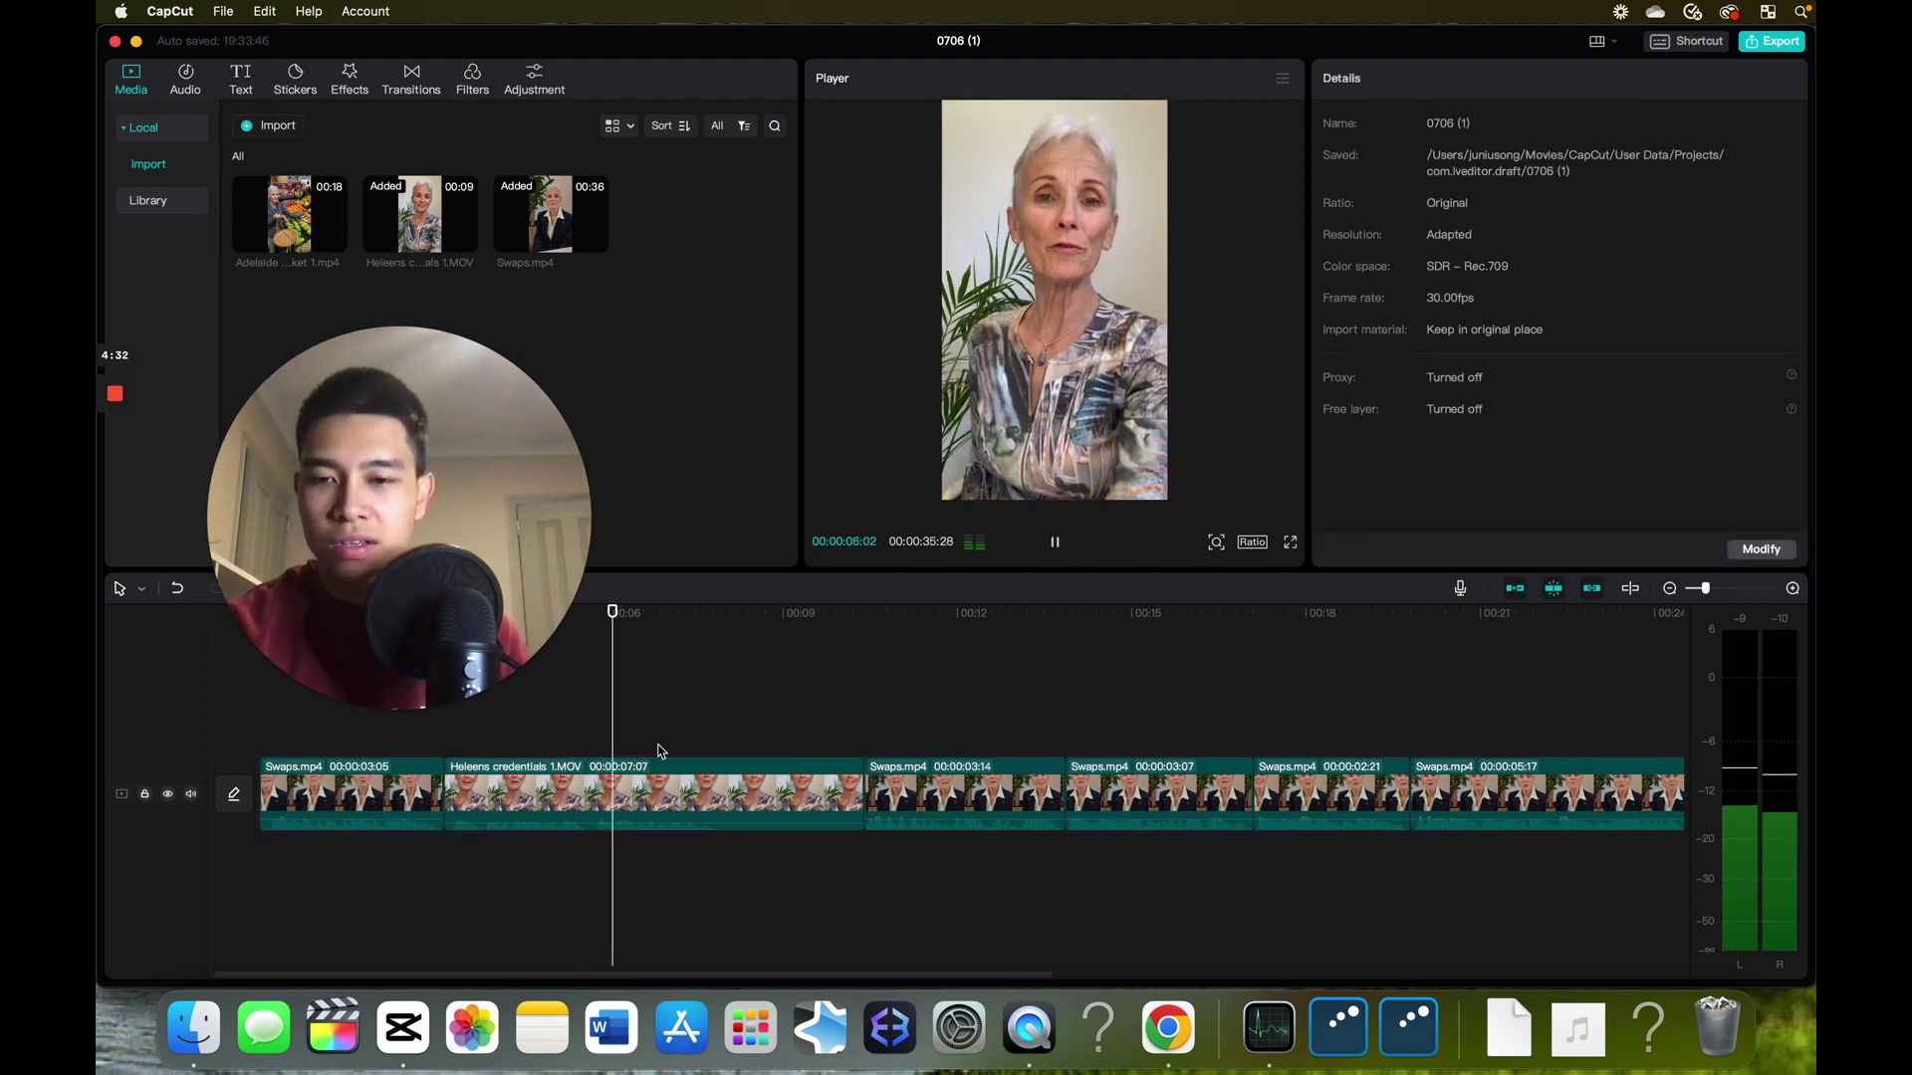
pyautogui.press('space')
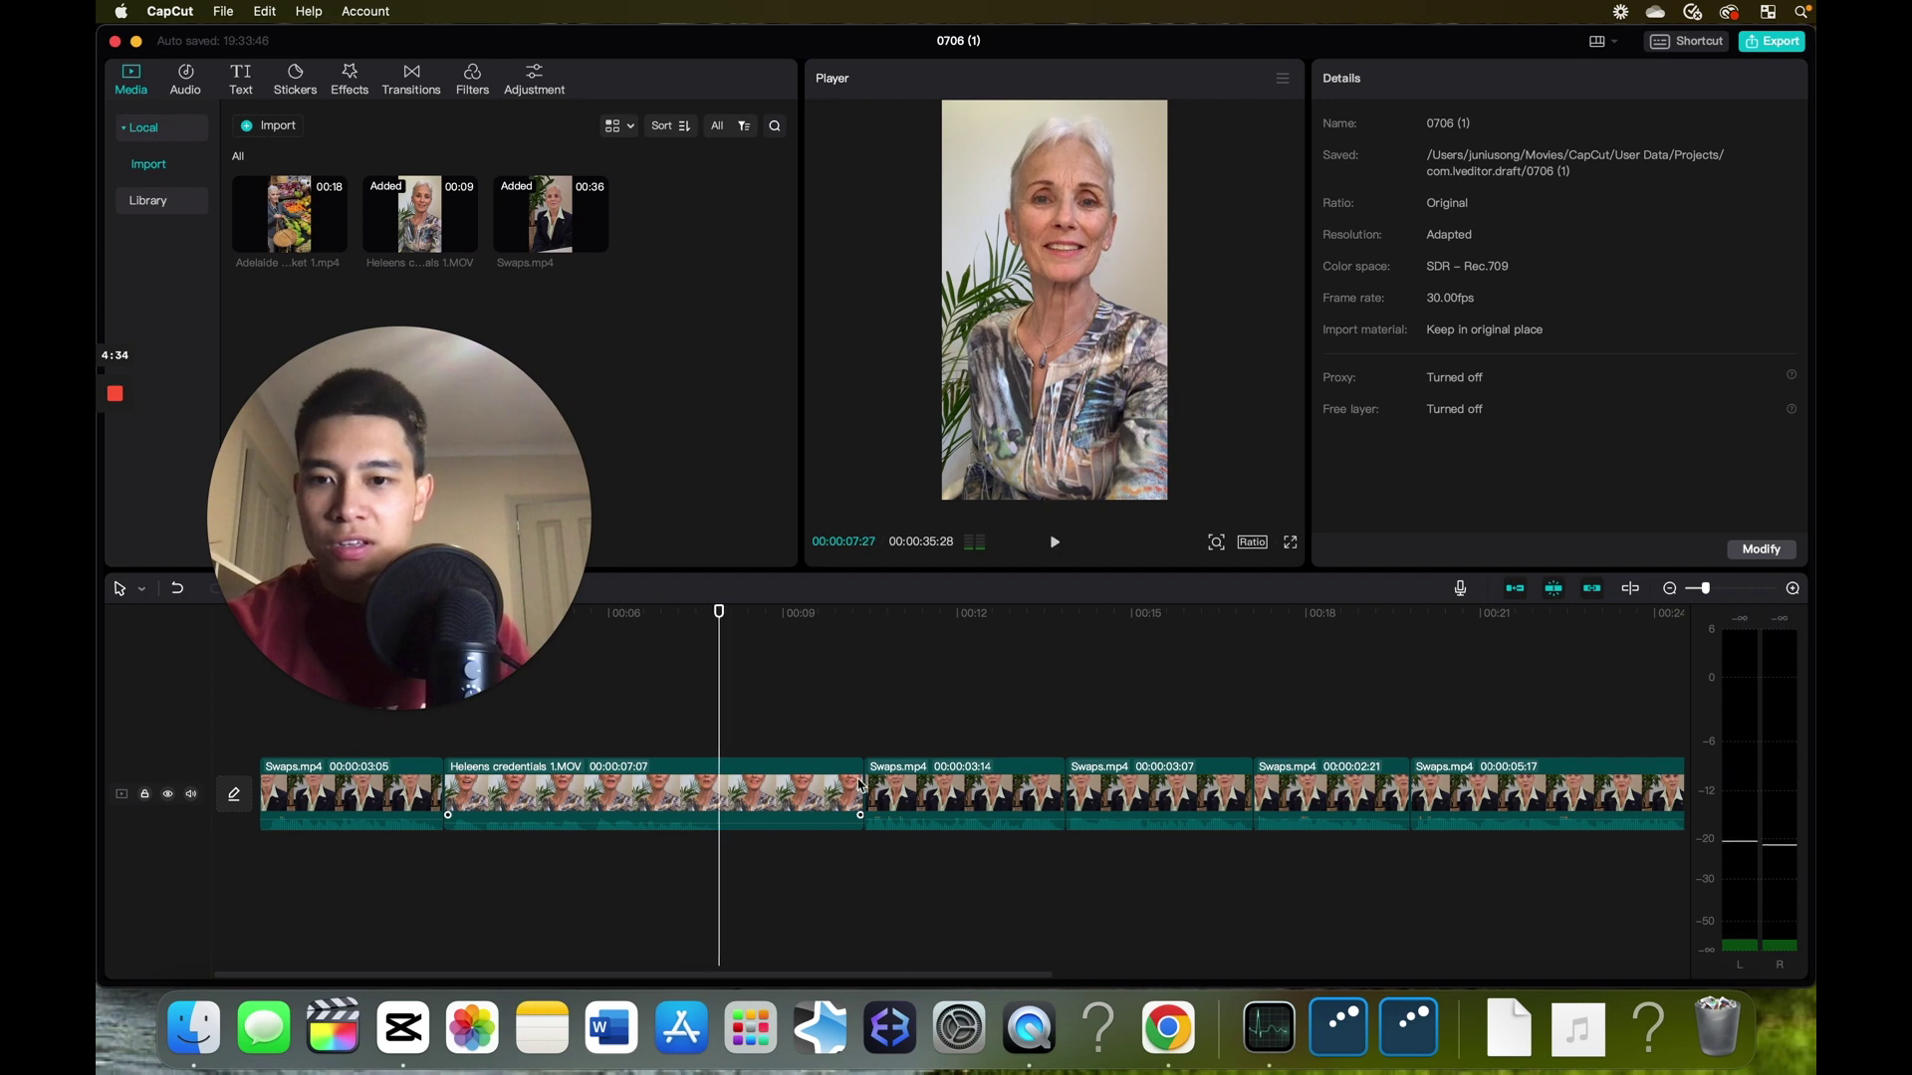
pyautogui.moveTo(856, 776); pyautogui.dragTo(719, 776)
pyautogui.click(702, 723)
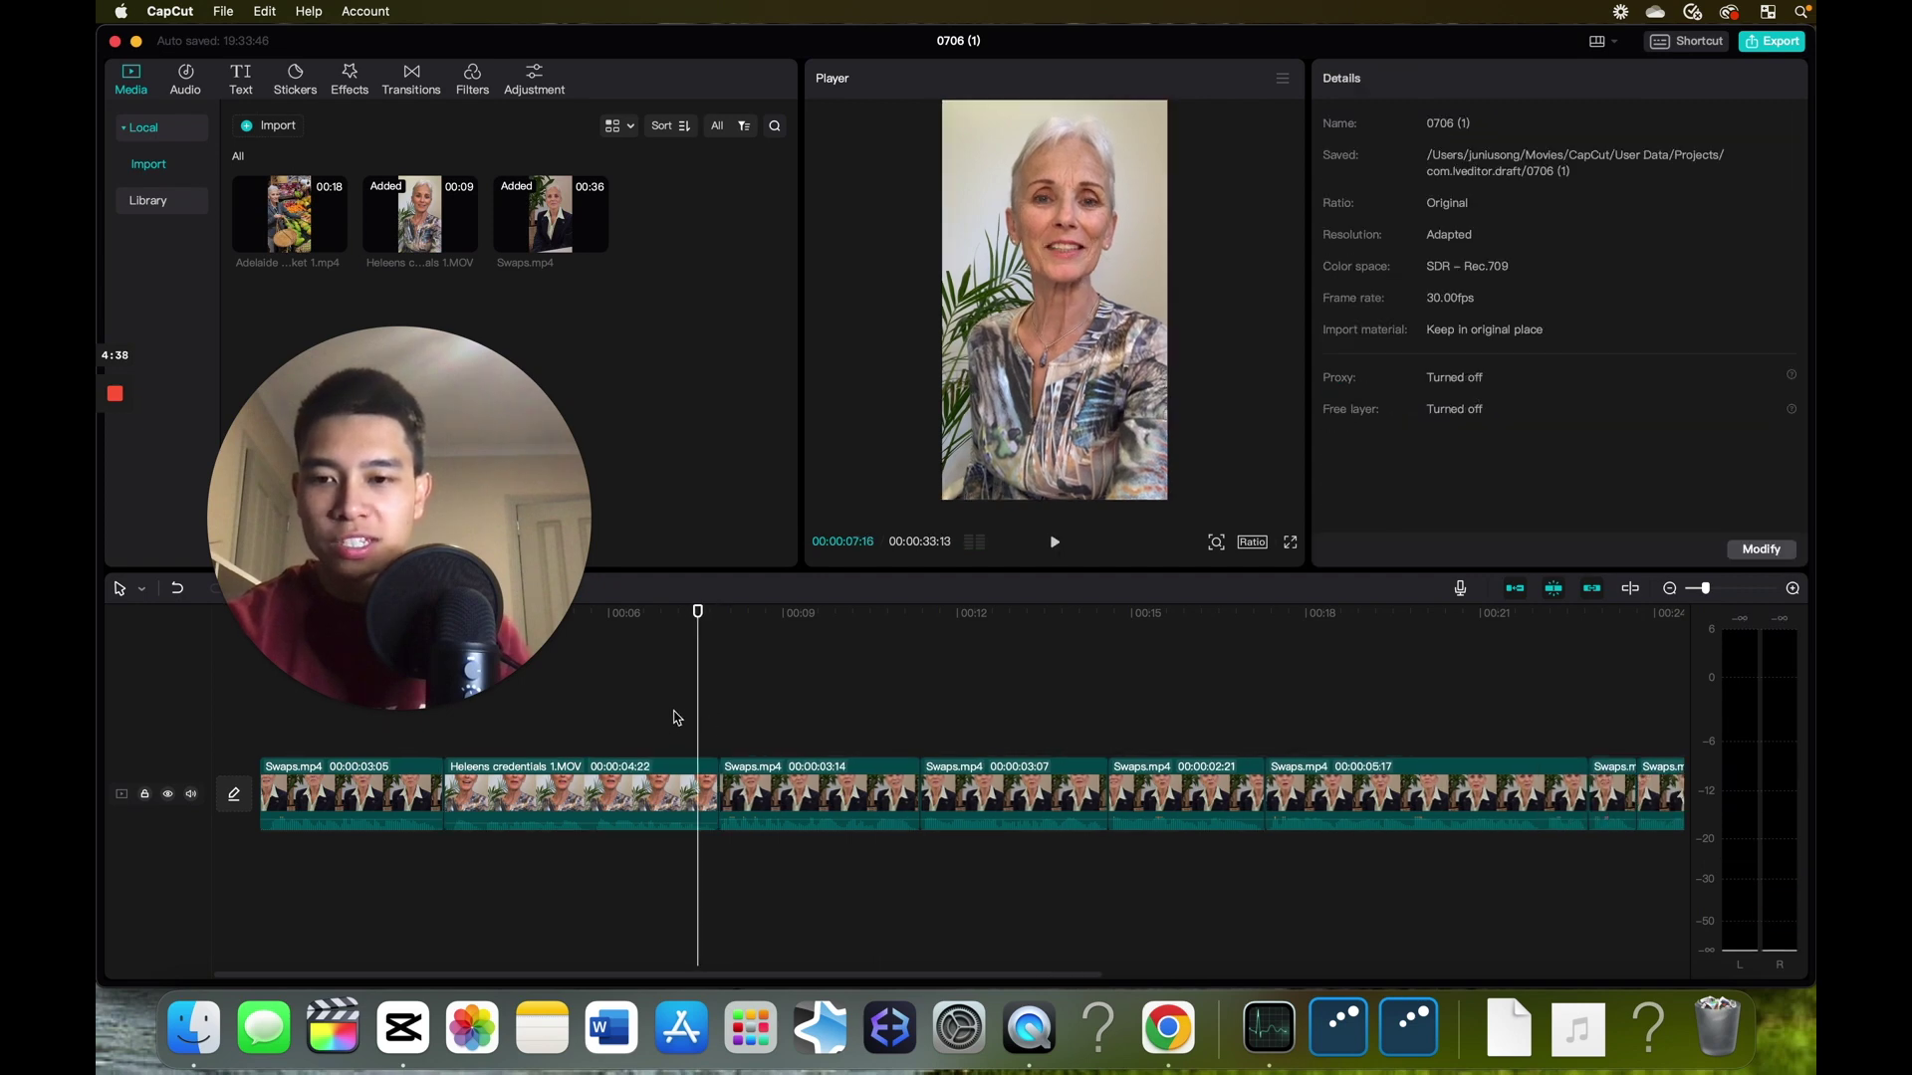
# - Place Adelaide Central Market 1.mp4 on a track above the main video at about 3 seconds
pyautogui.click(444, 715)
pyautogui.moveTo(375, 553); pyautogui.dragTo(840, 538)
pyautogui.click(277, 228)
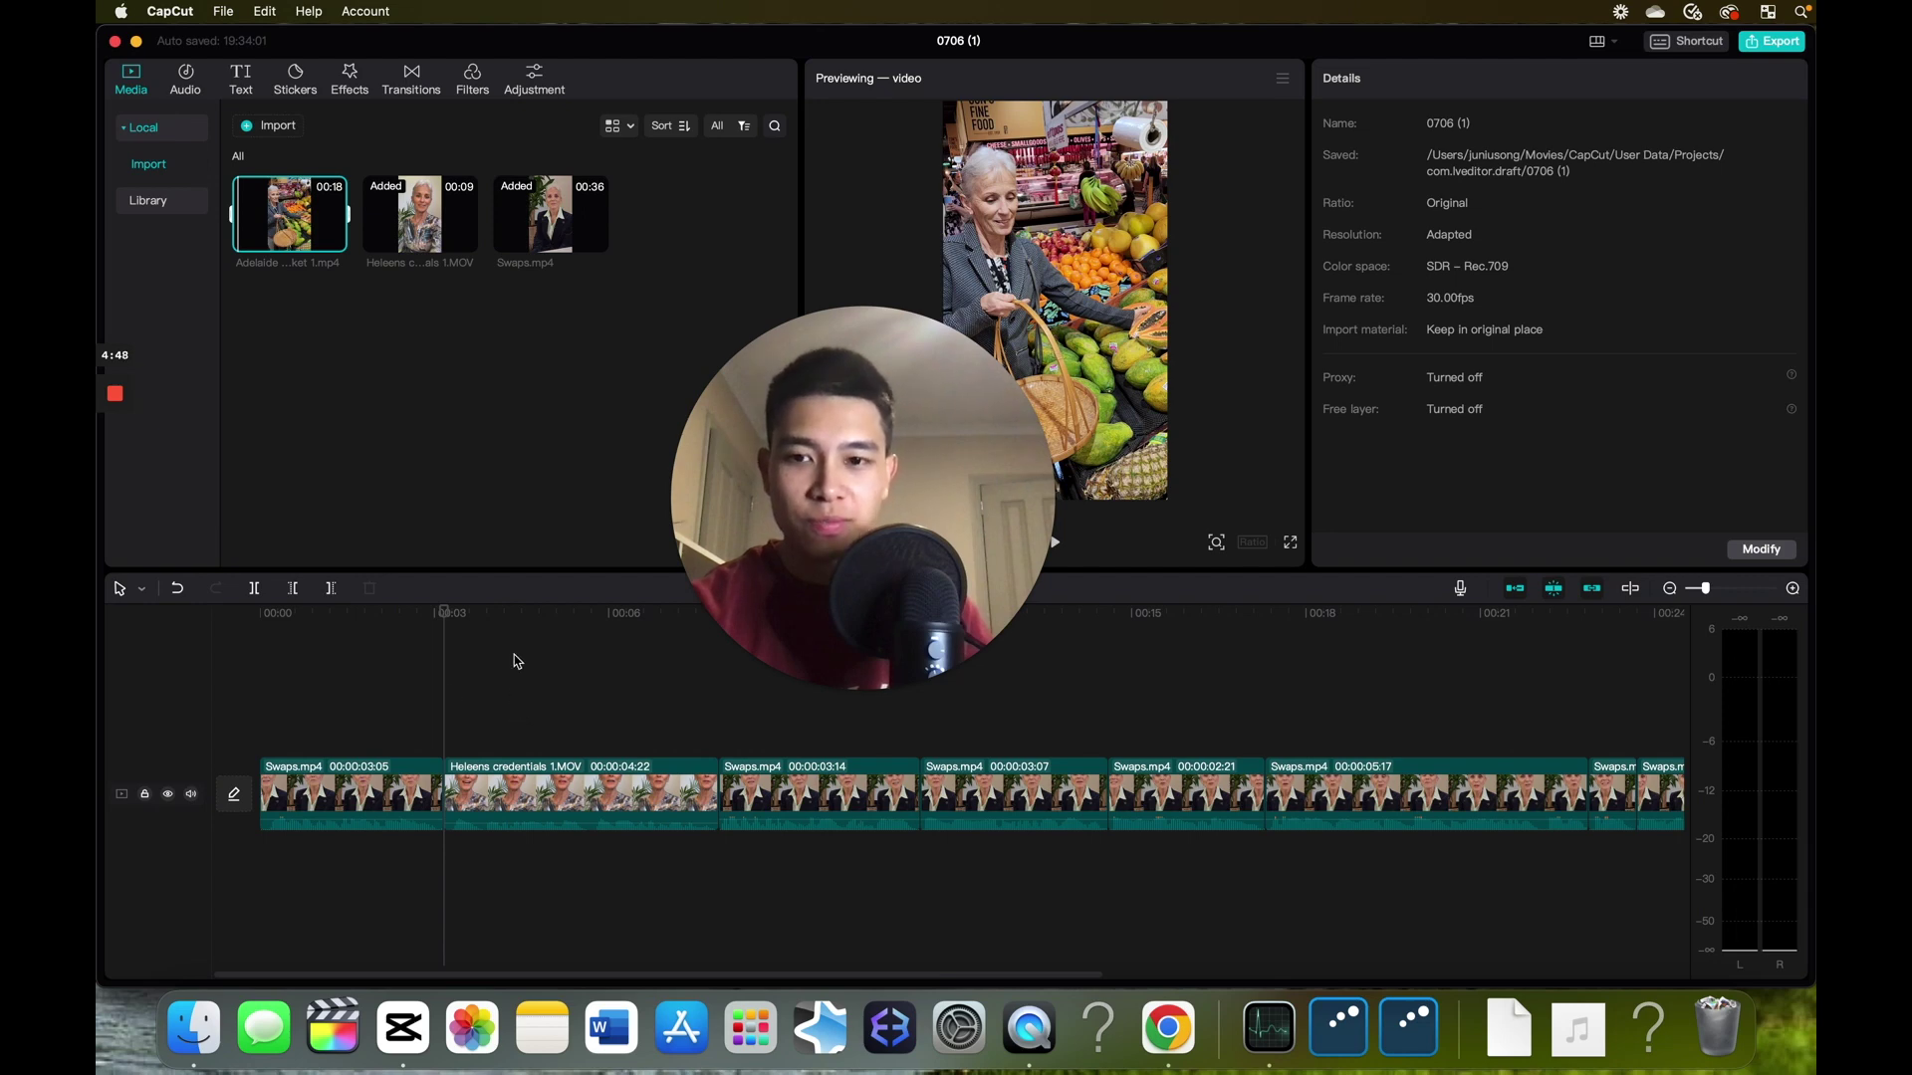
pyautogui.moveTo(294, 223); pyautogui.dragTo(445, 715)
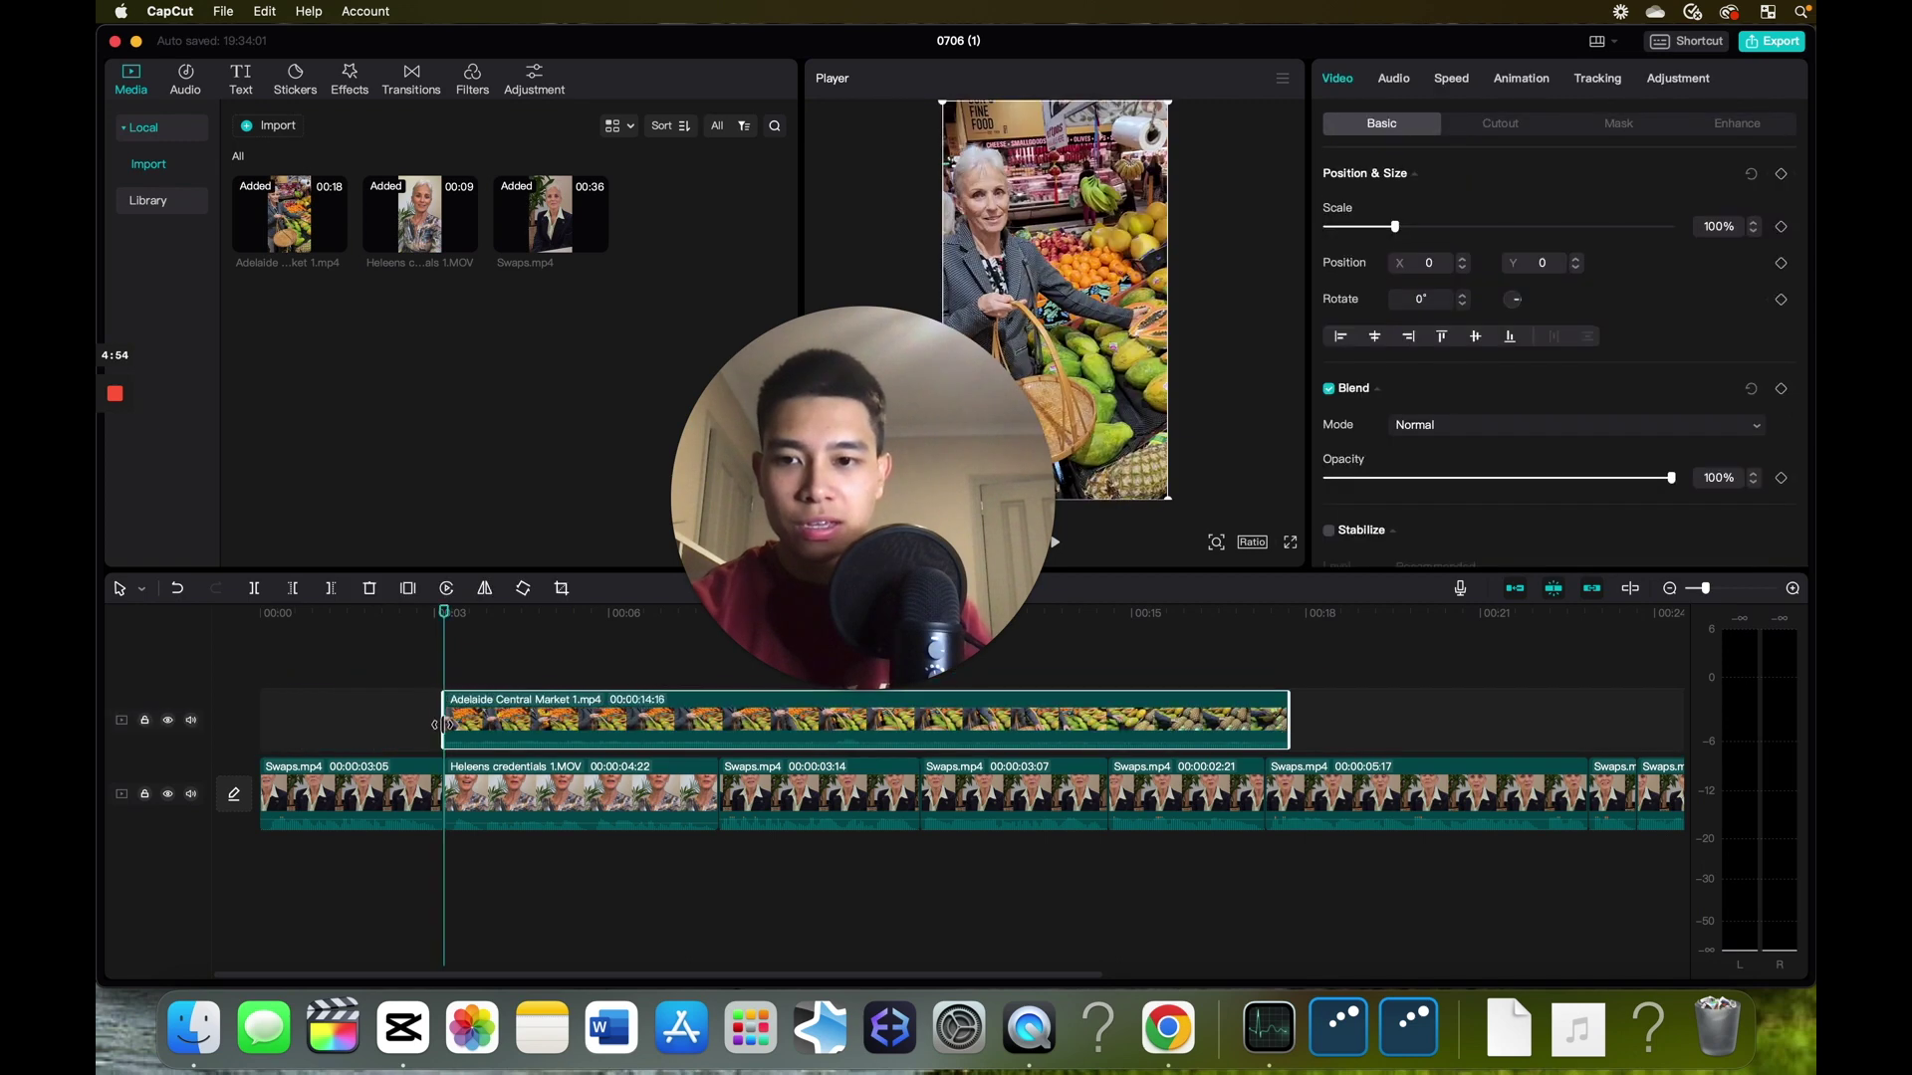
# - Trim the Adelaide b-roll to about two seconds and preview it
pyautogui.moveTo(1290, 707); pyautogui.dragTo(589, 705)
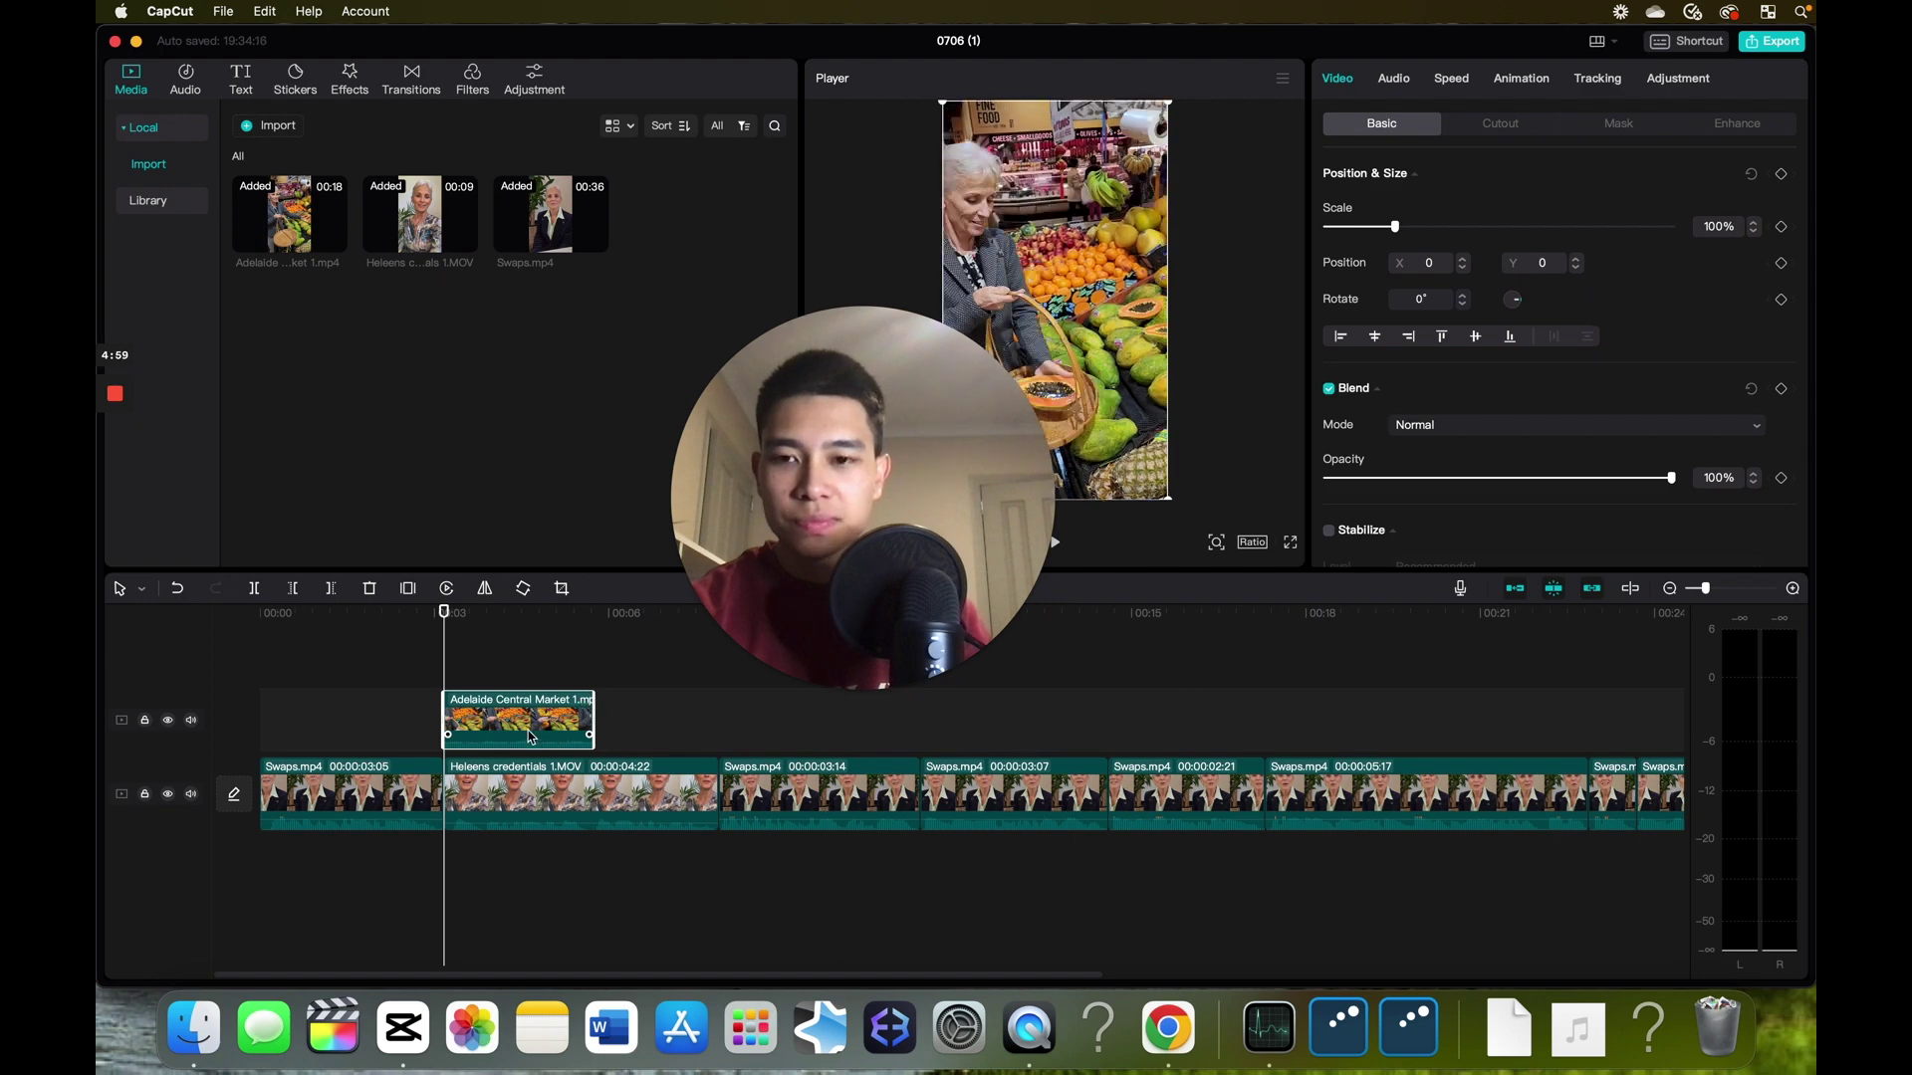
pyautogui.click(425, 659)
pyautogui.press('space')
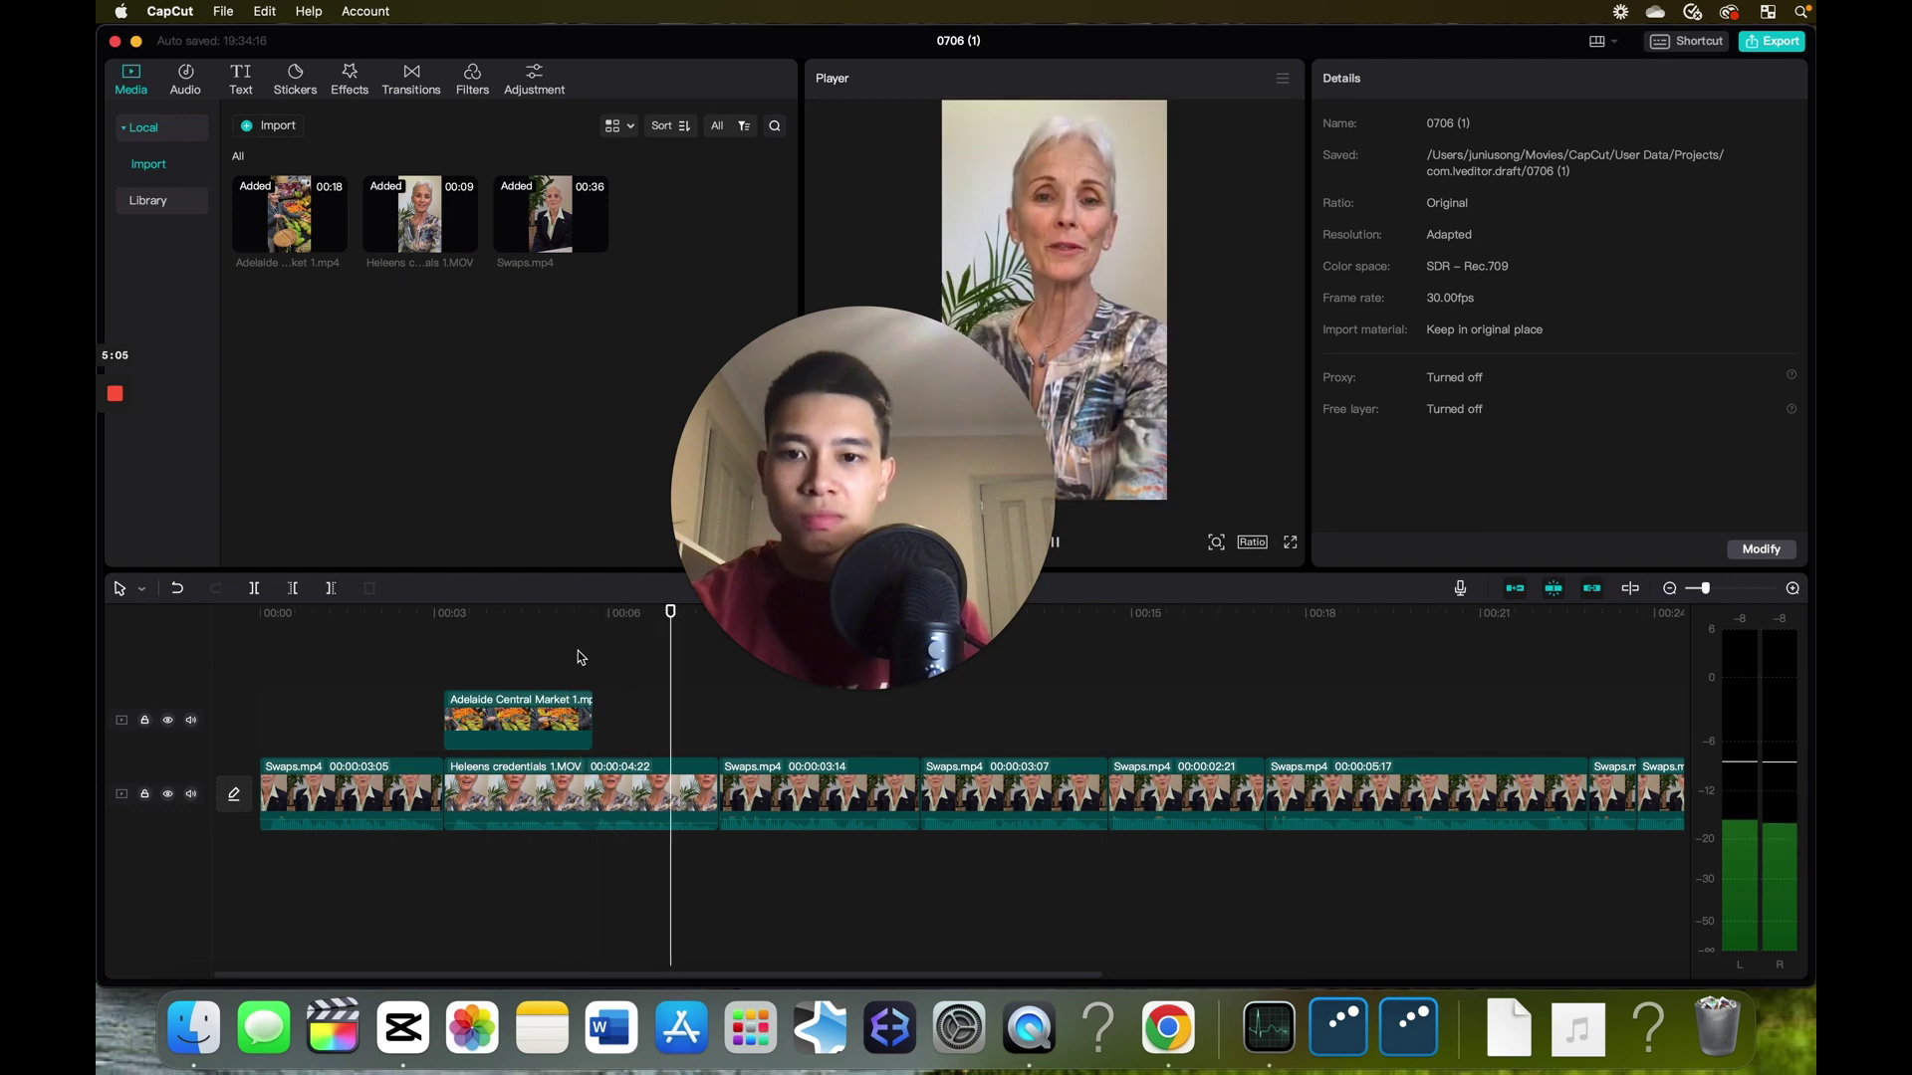
pyautogui.press('space')
pyautogui.click(406, 617)
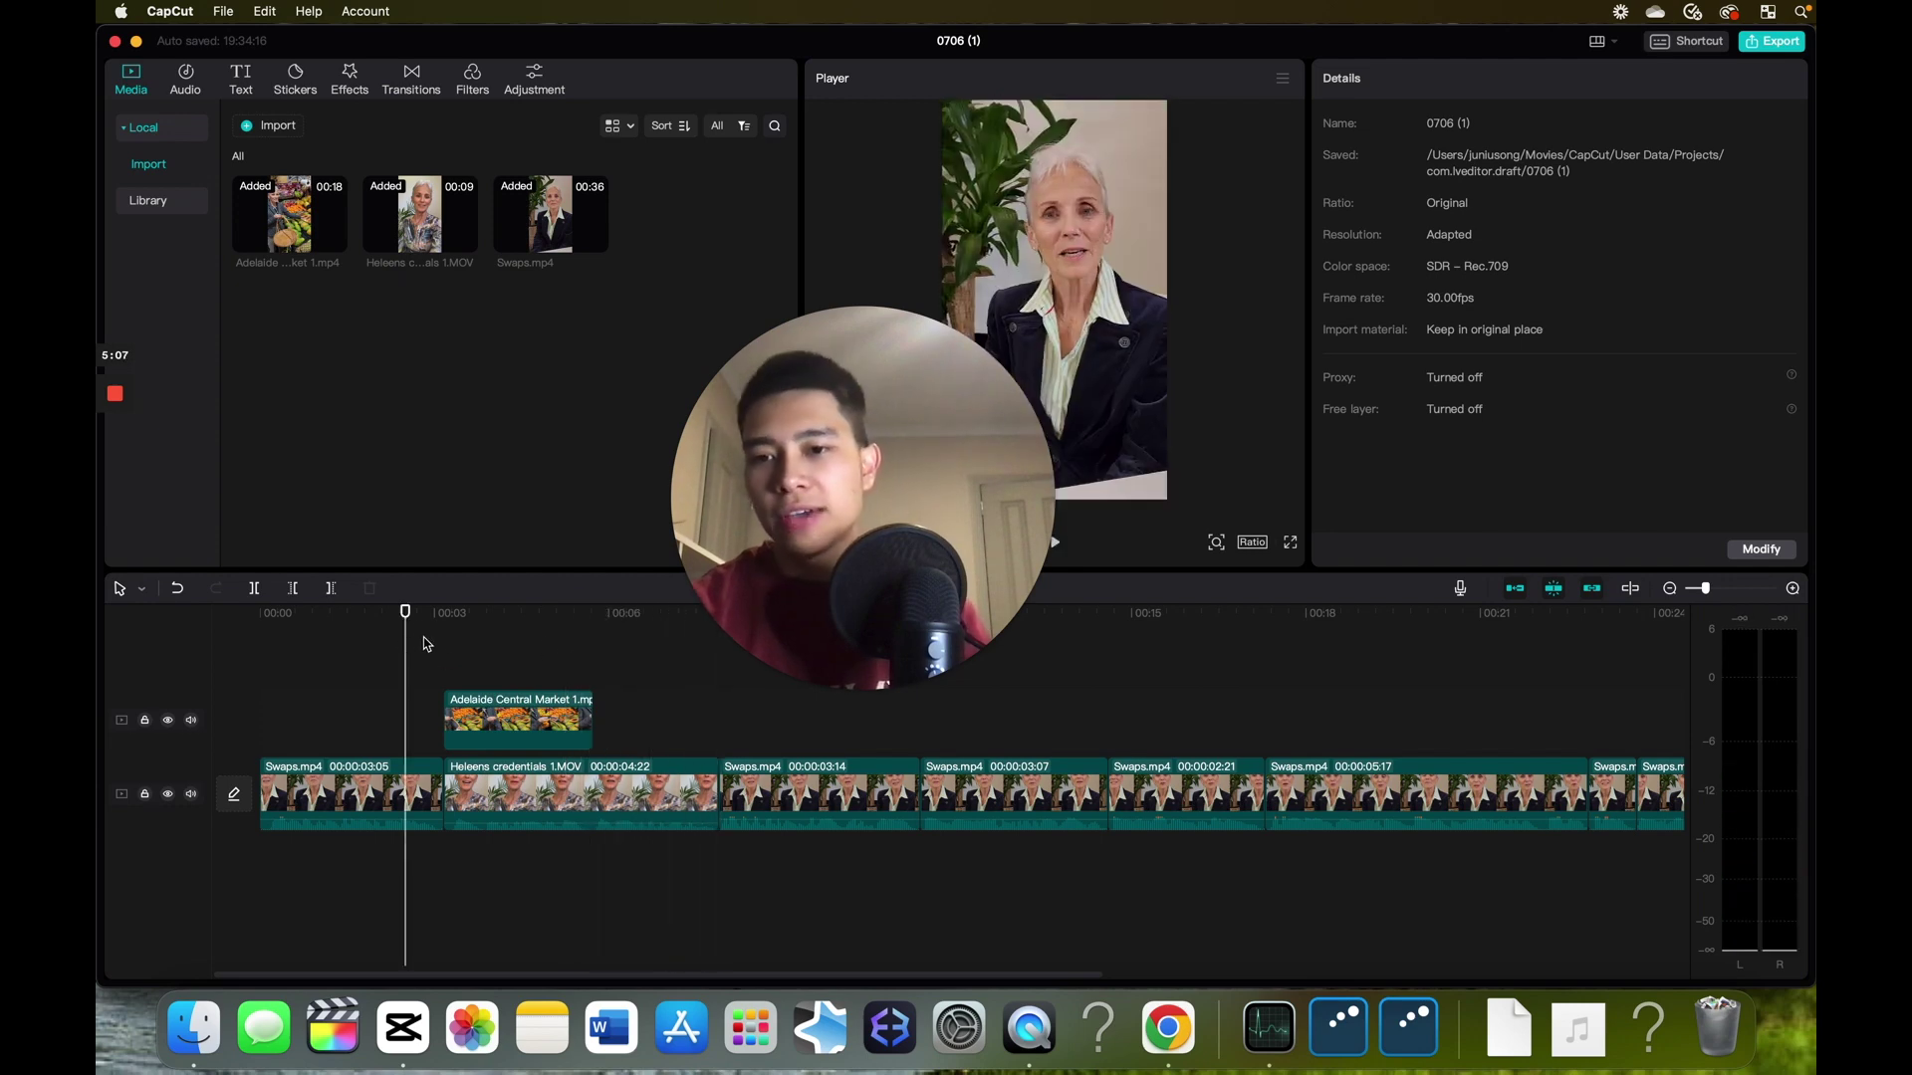
pyautogui.moveTo(408, 619)
pyautogui.mouseDown()
pyautogui.moveTo(431, 625)
pyautogui.moveTo(367, 633)
pyautogui.moveTo(624, 653)
pyautogui.moveTo(411, 654)
pyautogui.mouseUp()
# - Reposition the Adelaide clip to start near 00:02 and check it with the playhead
pyautogui.moveTo(554, 716); pyautogui.dragTo(679, 716)
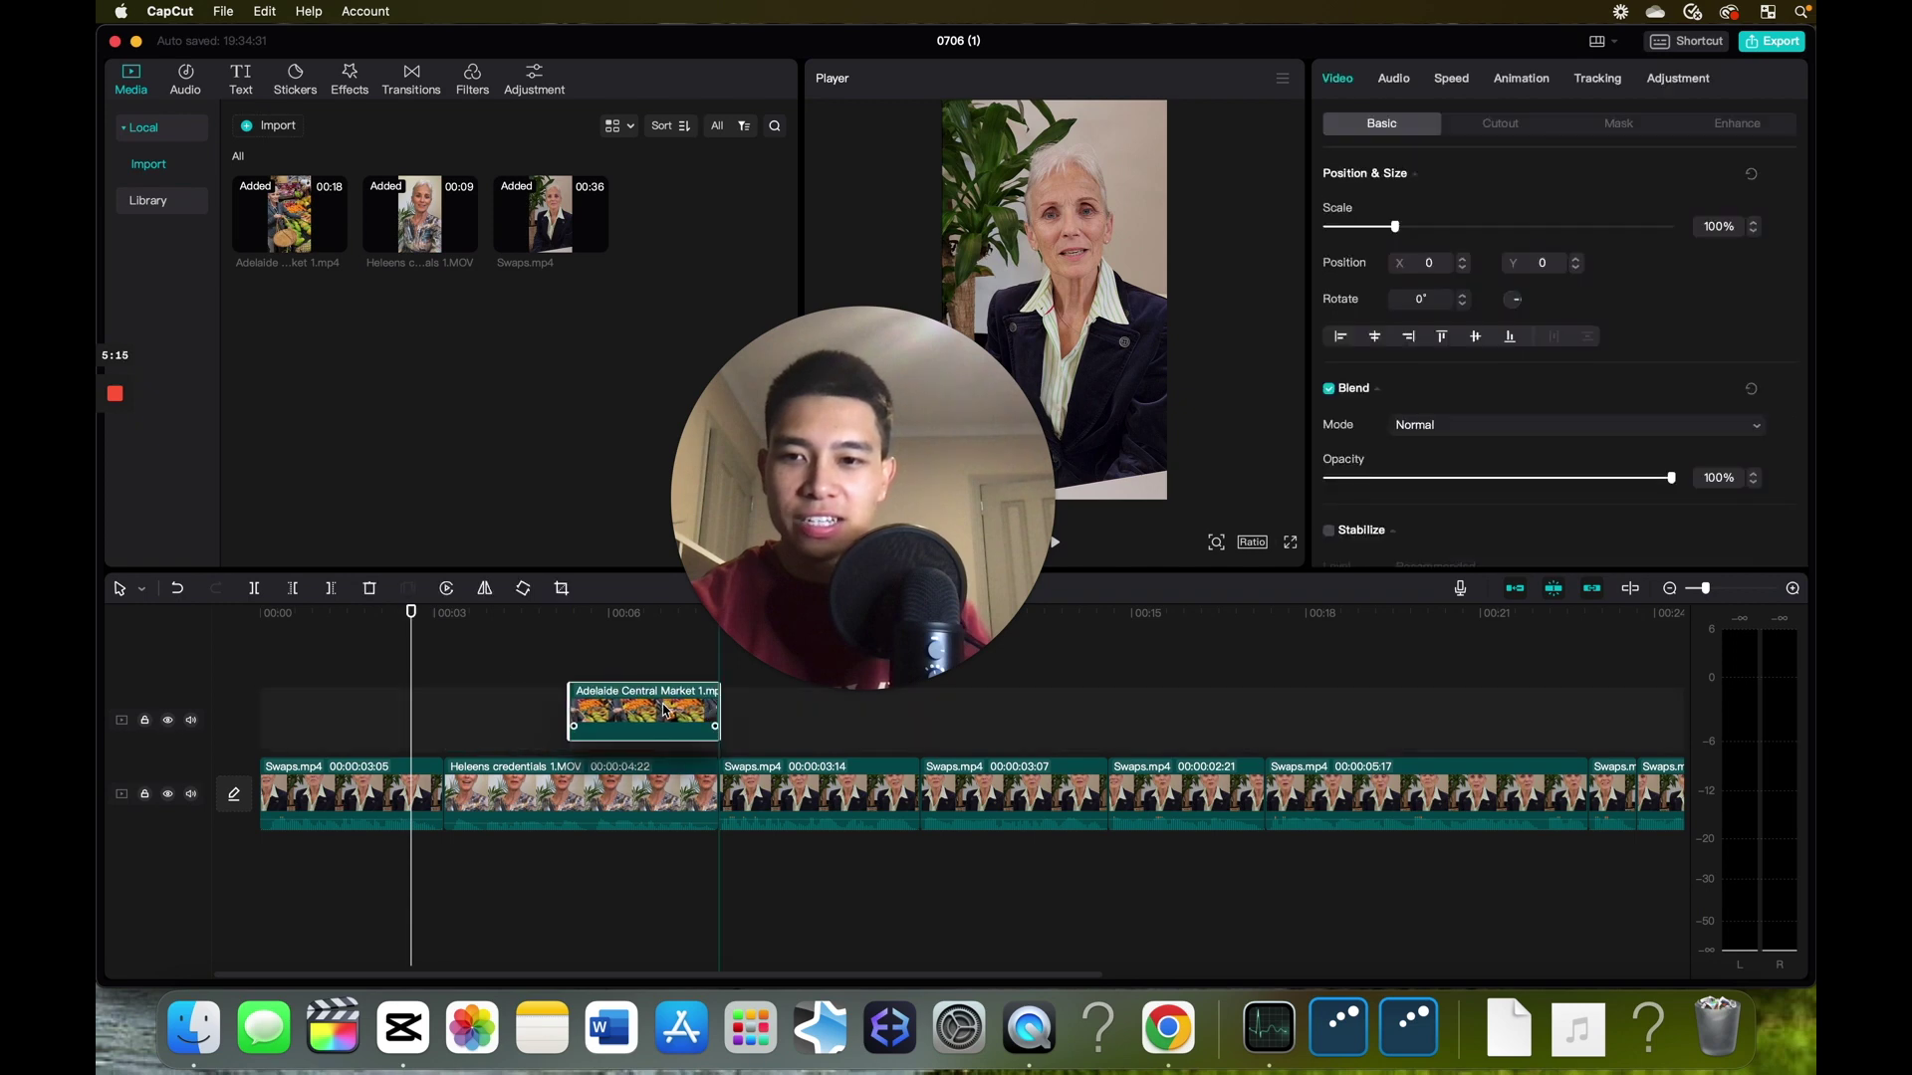
pyautogui.moveTo(412, 627)
pyautogui.mouseDown()
pyautogui.moveTo(531, 637)
pyautogui.moveTo(405, 650)
pyautogui.mouseUp()
pyautogui.moveTo(634, 726); pyautogui.dragTo(508, 726)
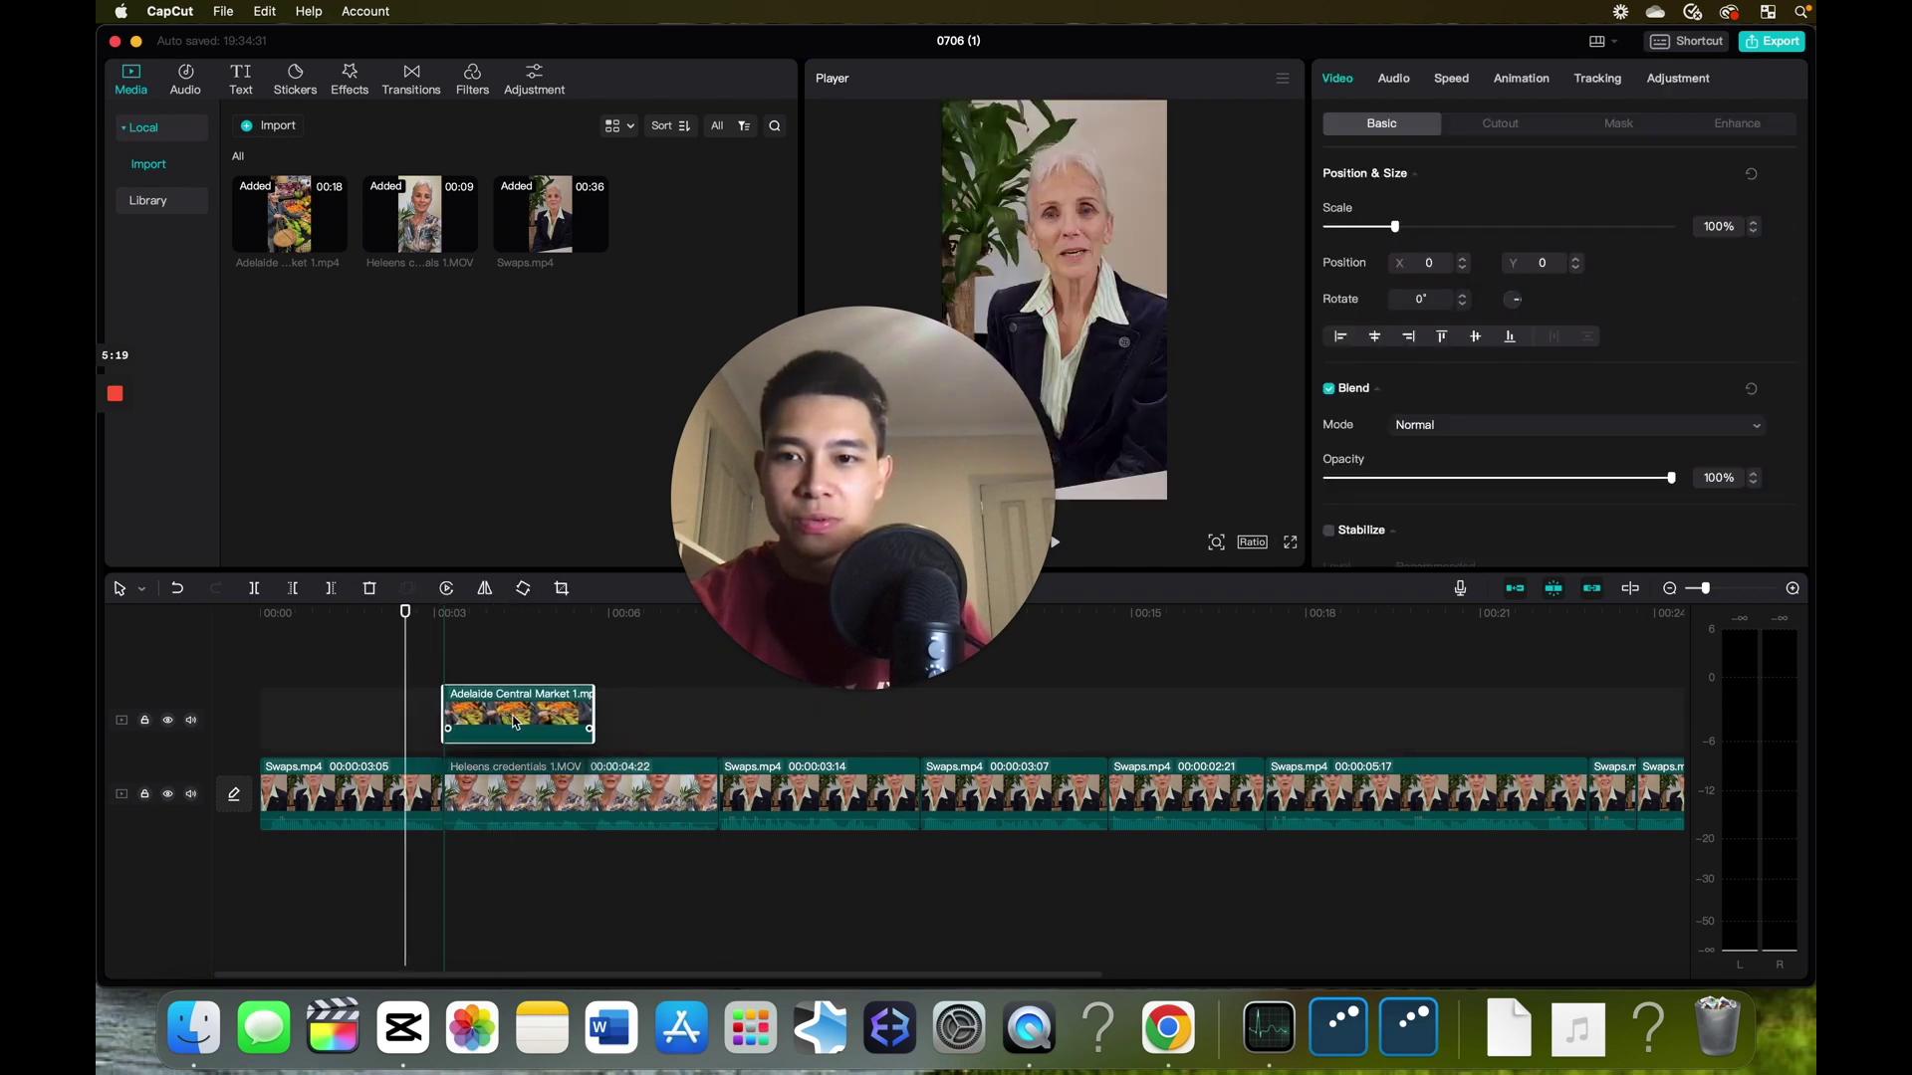
pyautogui.click(413, 625)
pyautogui.moveTo(443, 627); pyautogui.dragTo(734, 641)
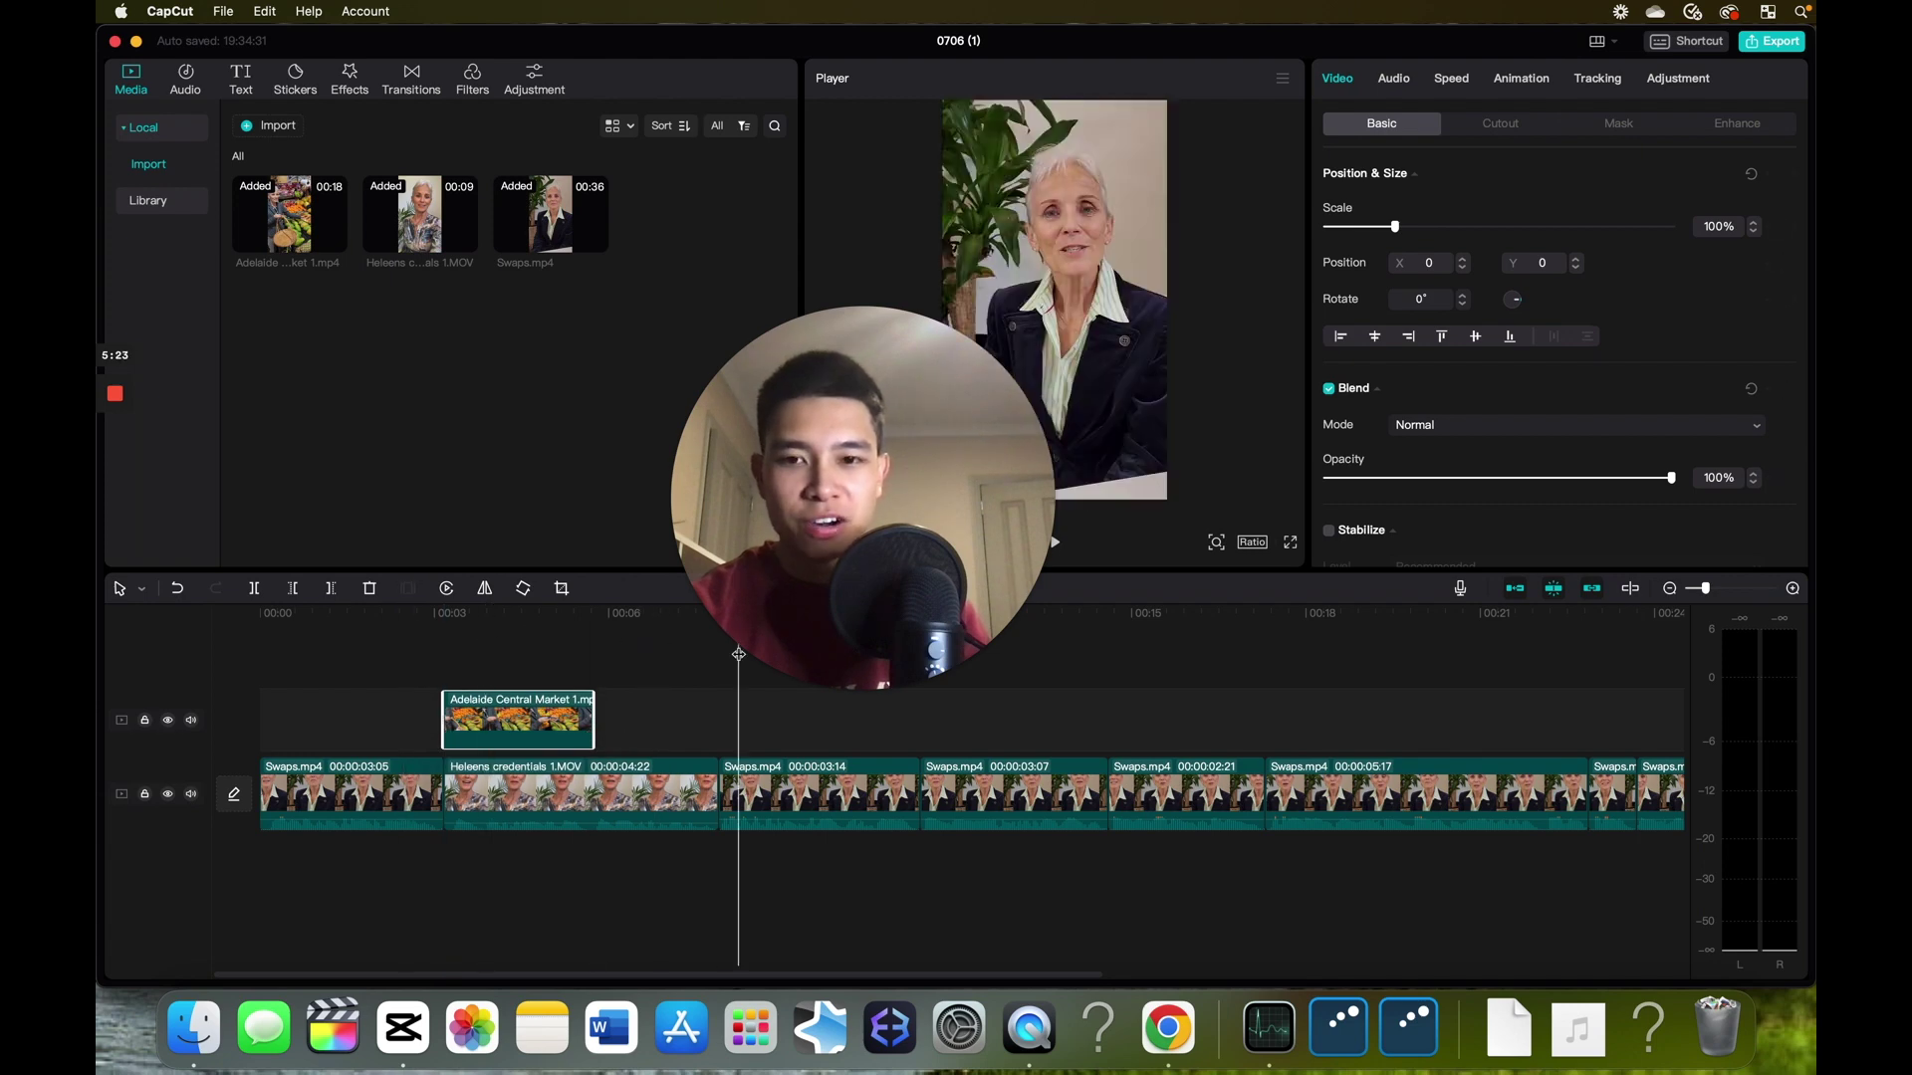
pyautogui.click(399, 622)
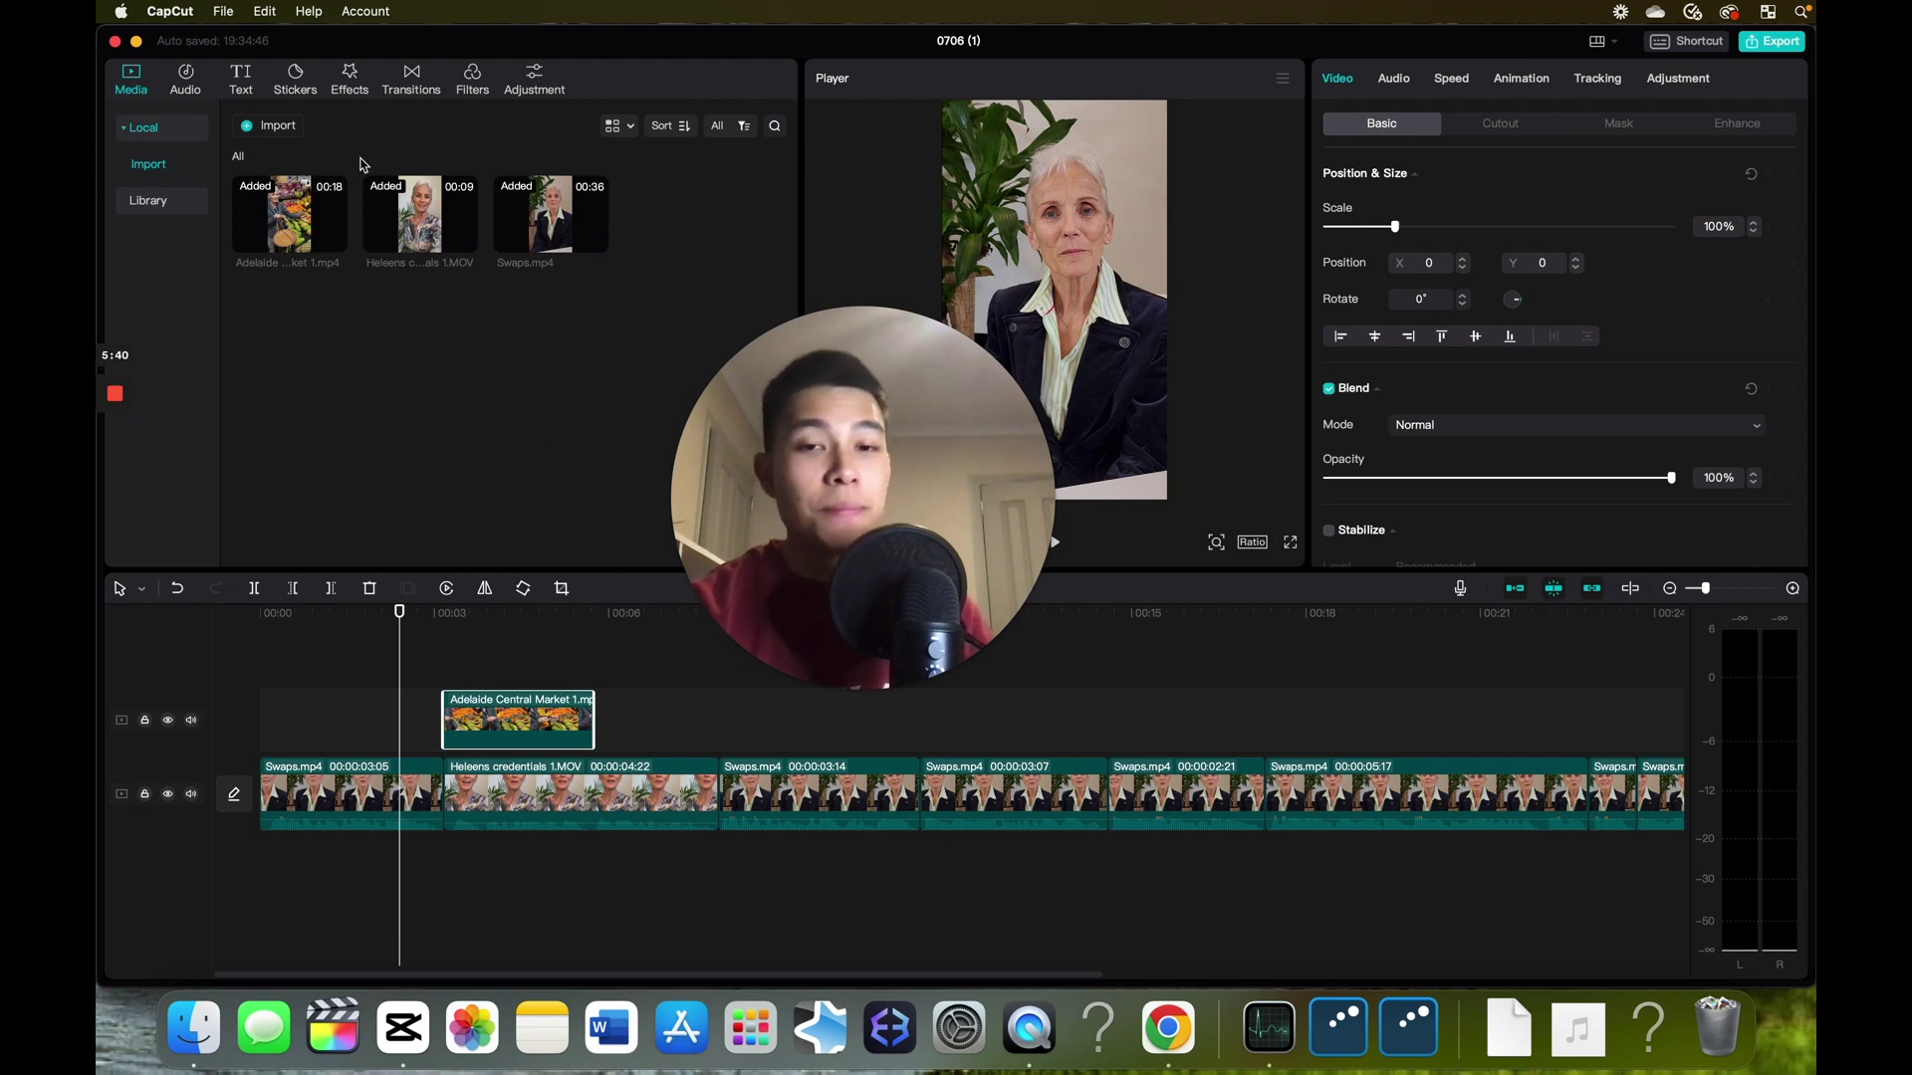
pyautogui.click(1137, 1027)
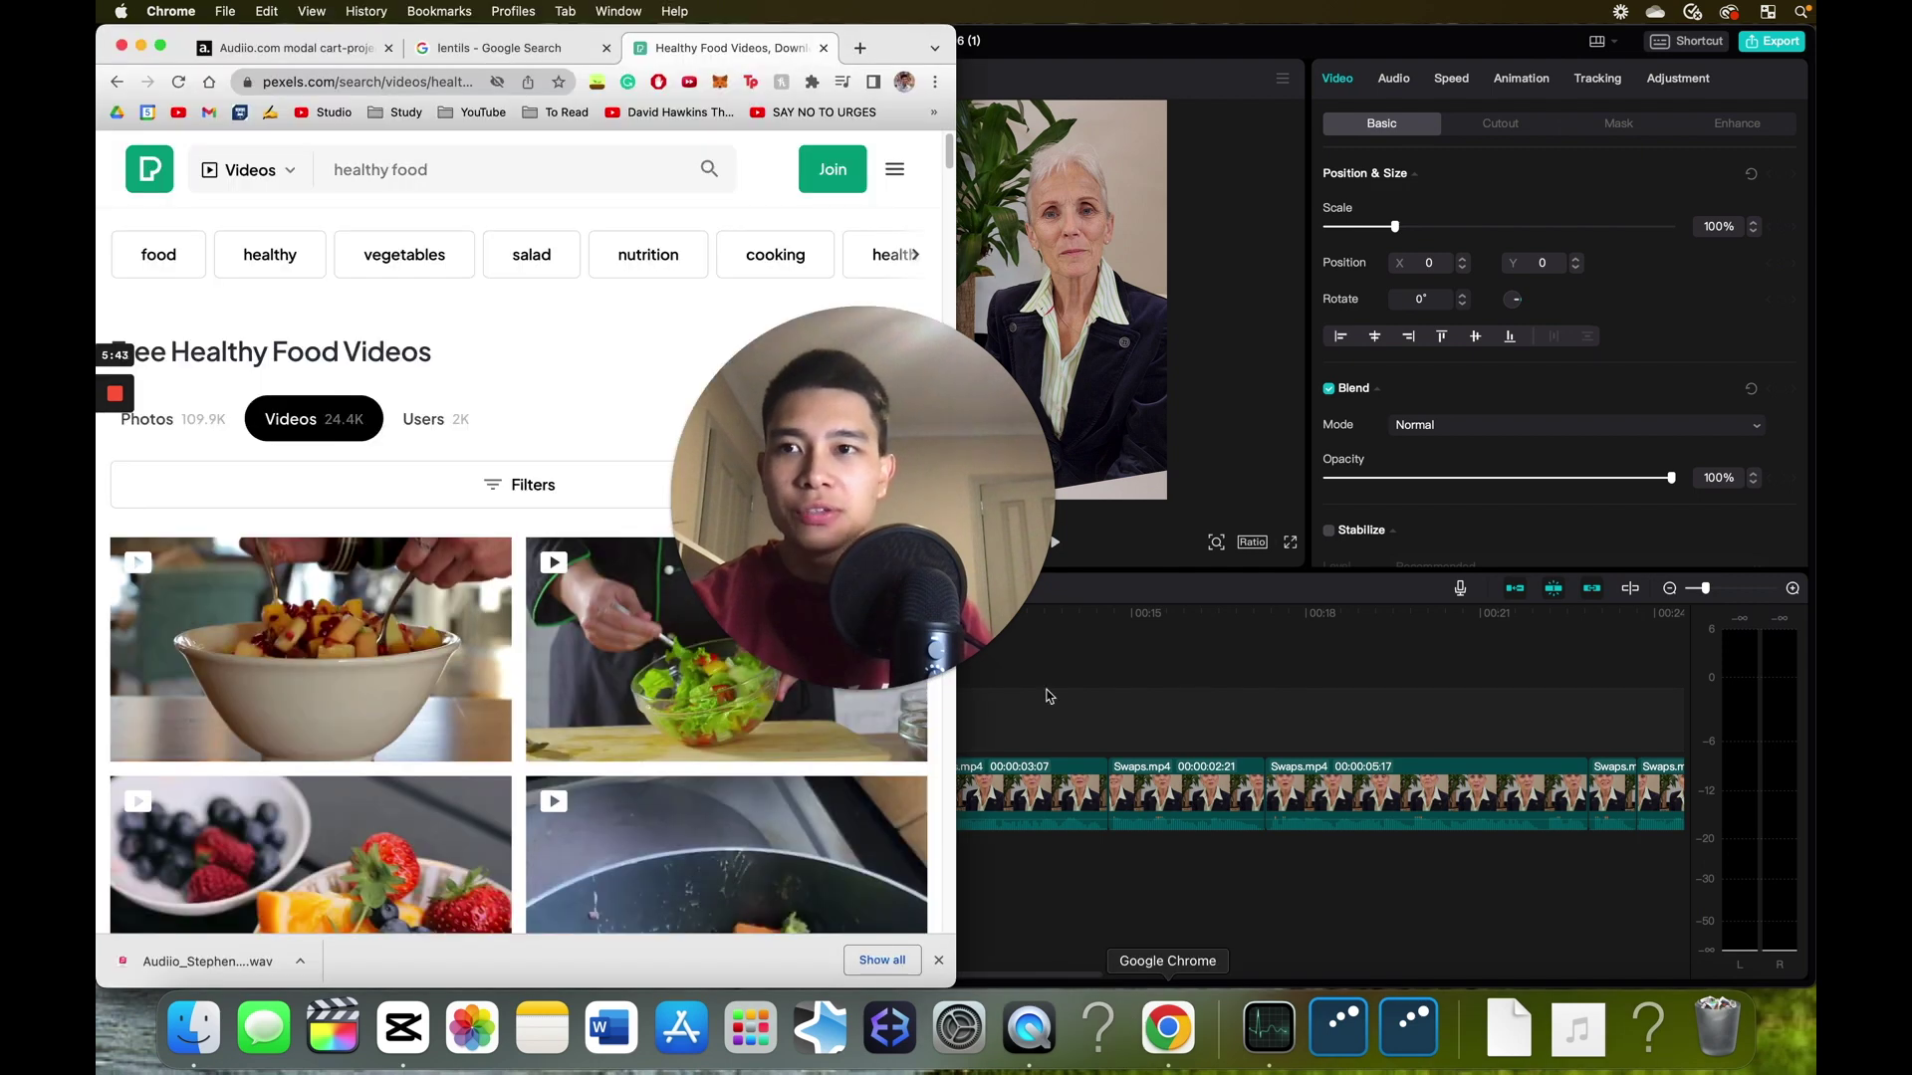
# - Close the lentils search tab beside Audiio and minimize the browser
pyautogui.click(303, 50)
pyautogui.click(606, 48)
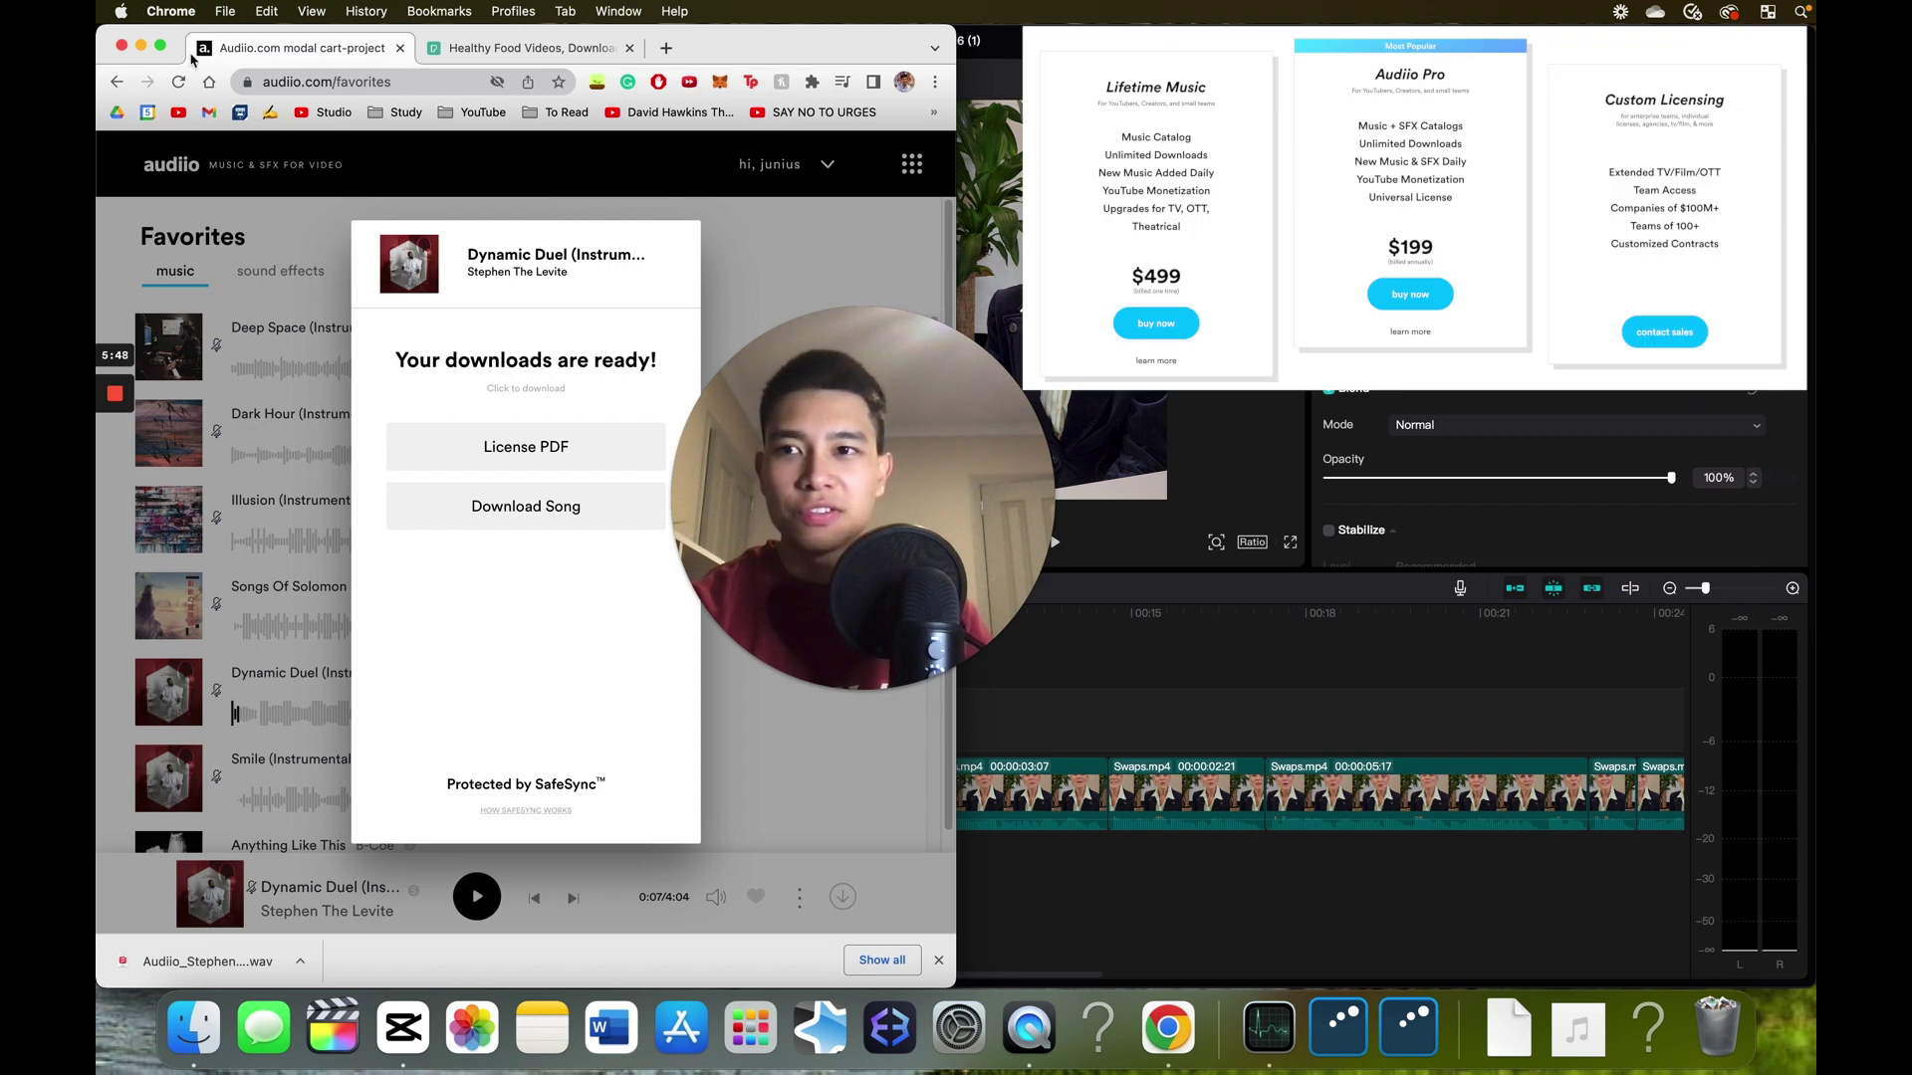
pyautogui.click(140, 46)
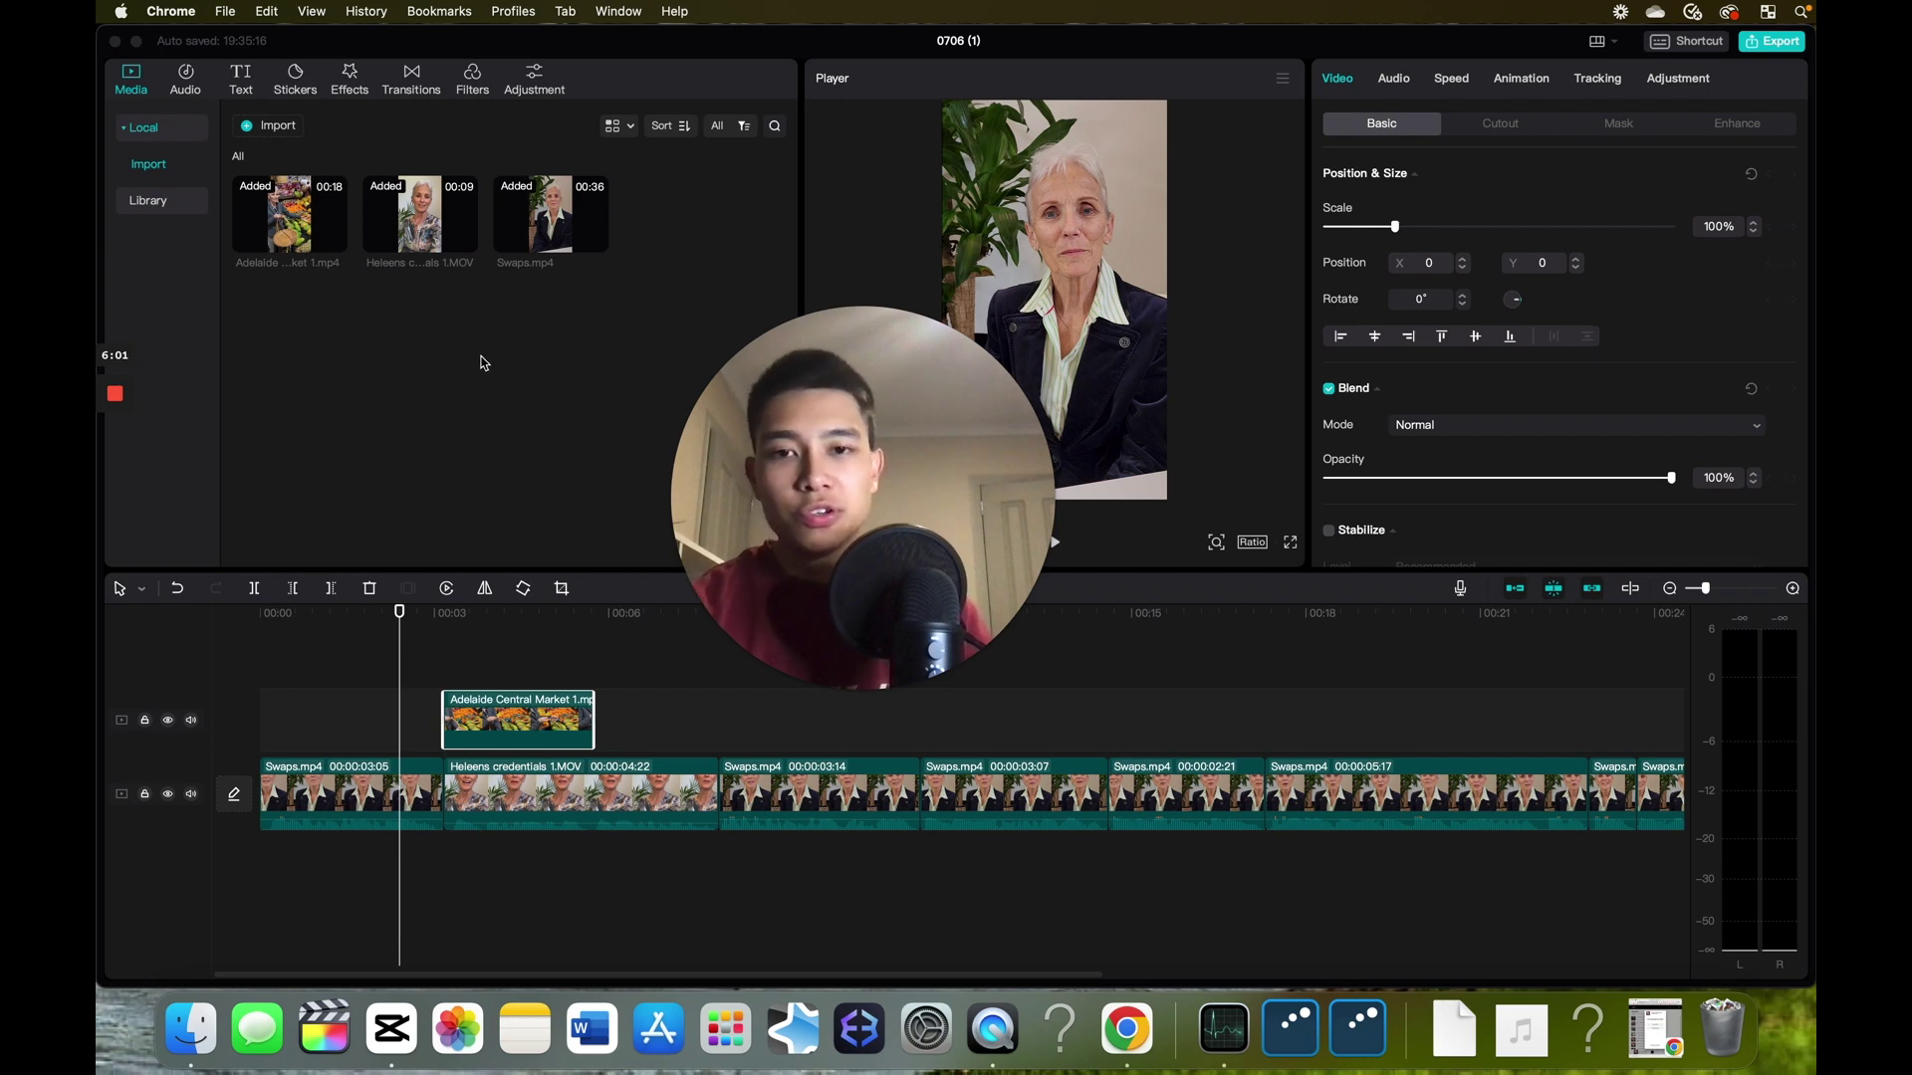
# - Import the Dynamic Duel wav from the Short Form for Health Professionals folder
pyautogui.click(271, 126)
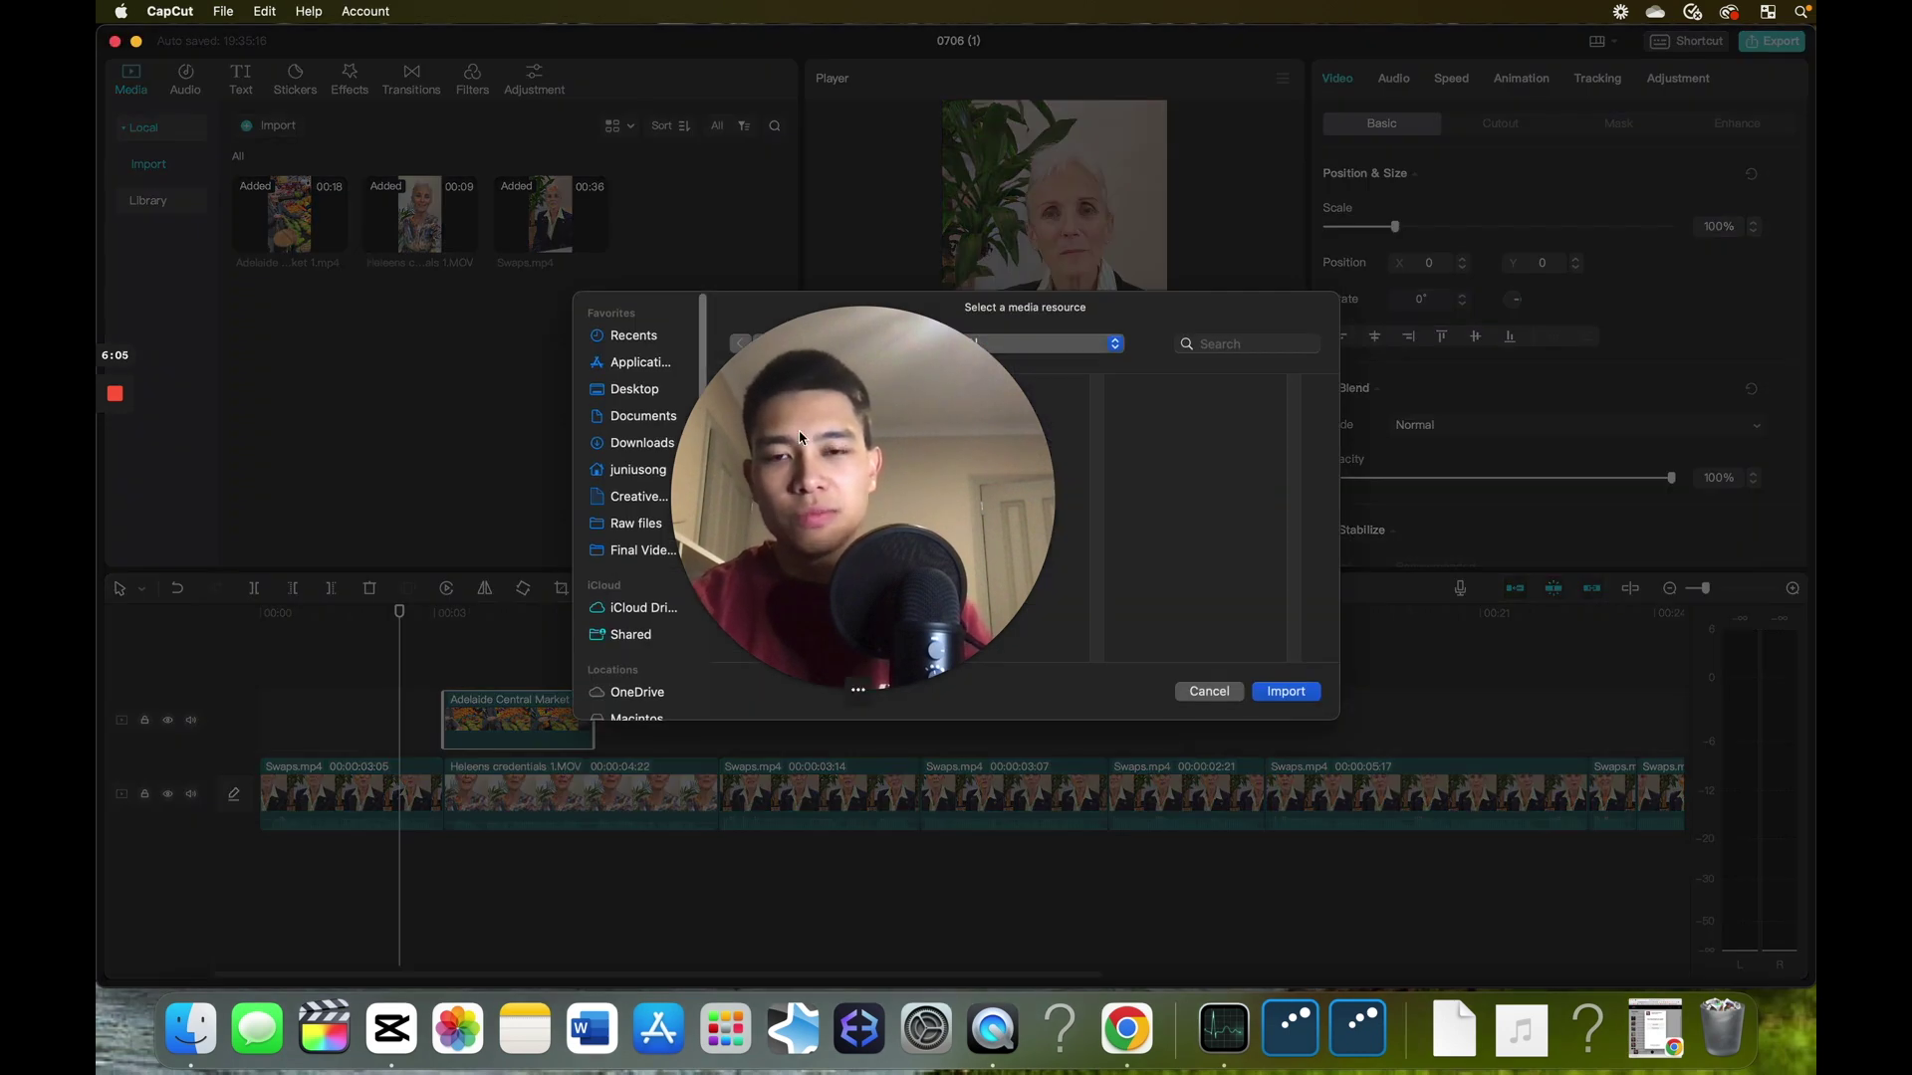
pyautogui.click(1012, 343)
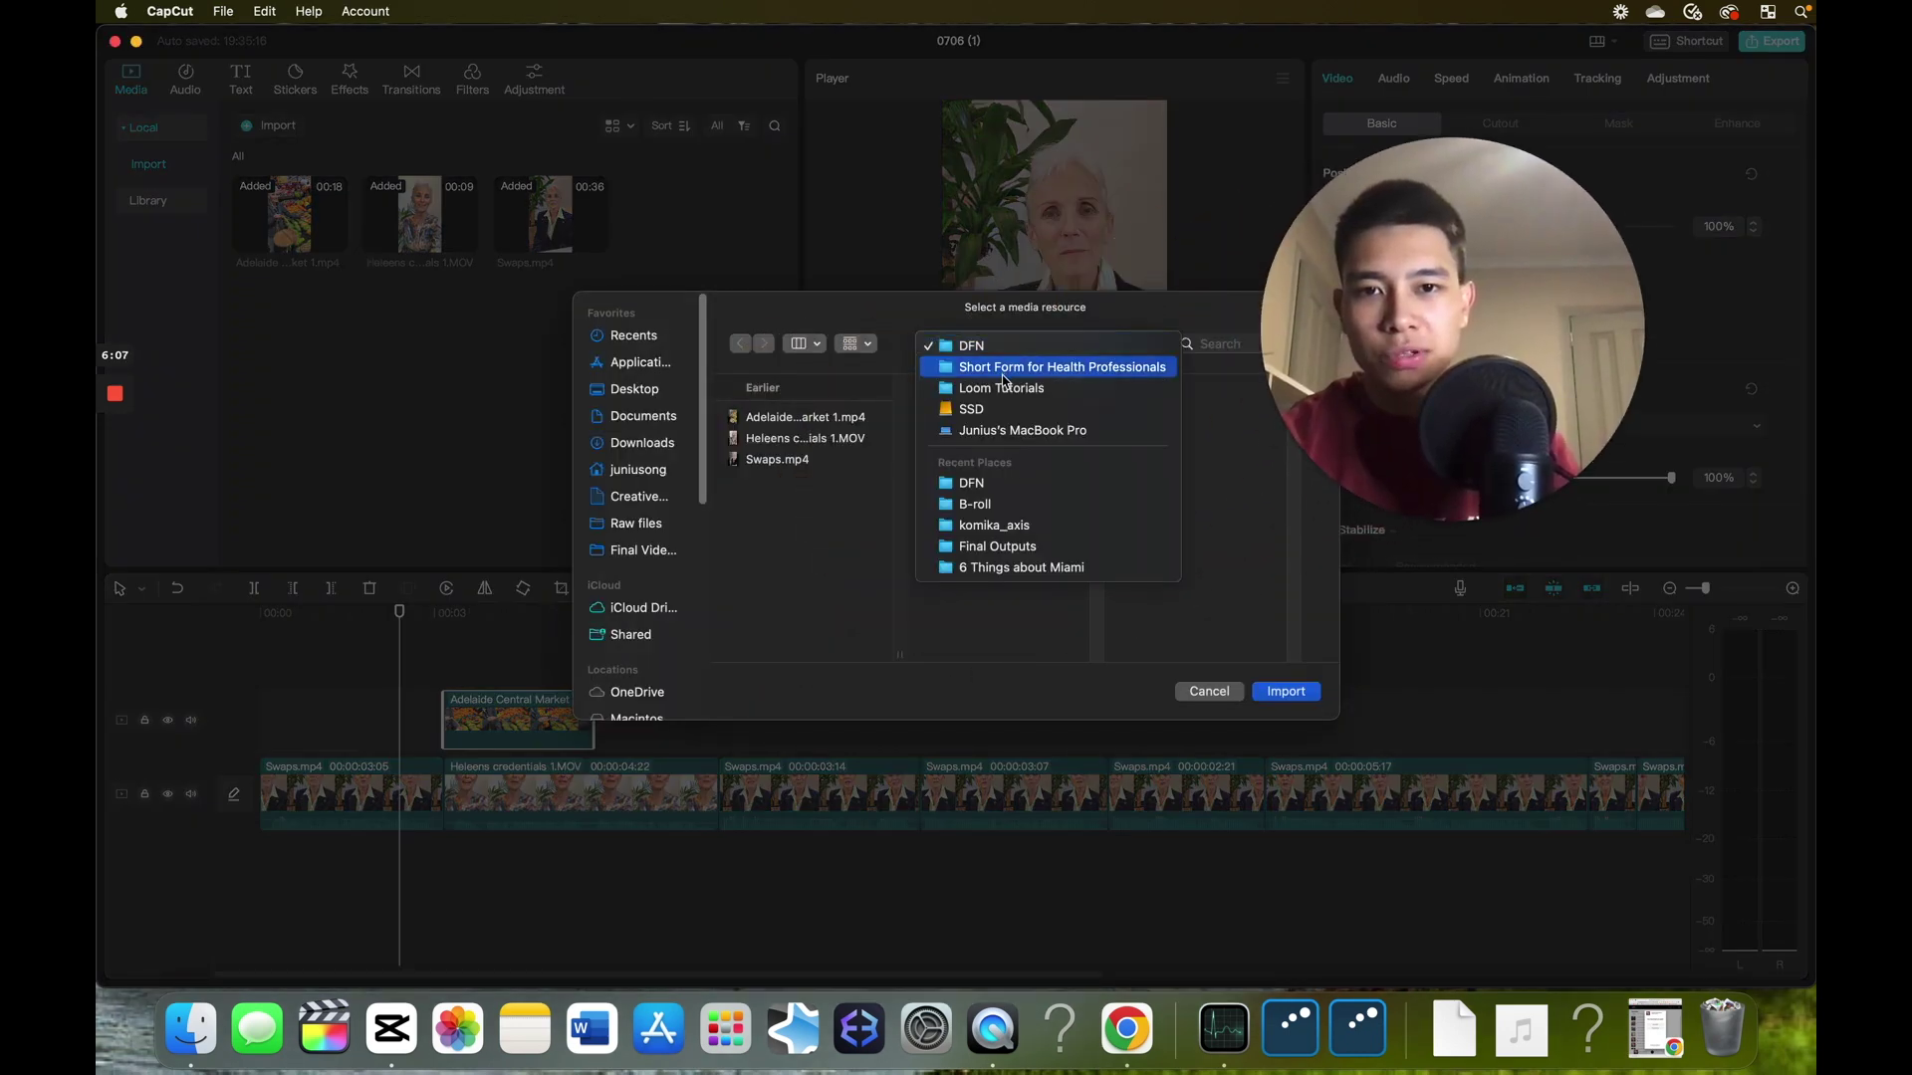
pyautogui.click(1035, 366)
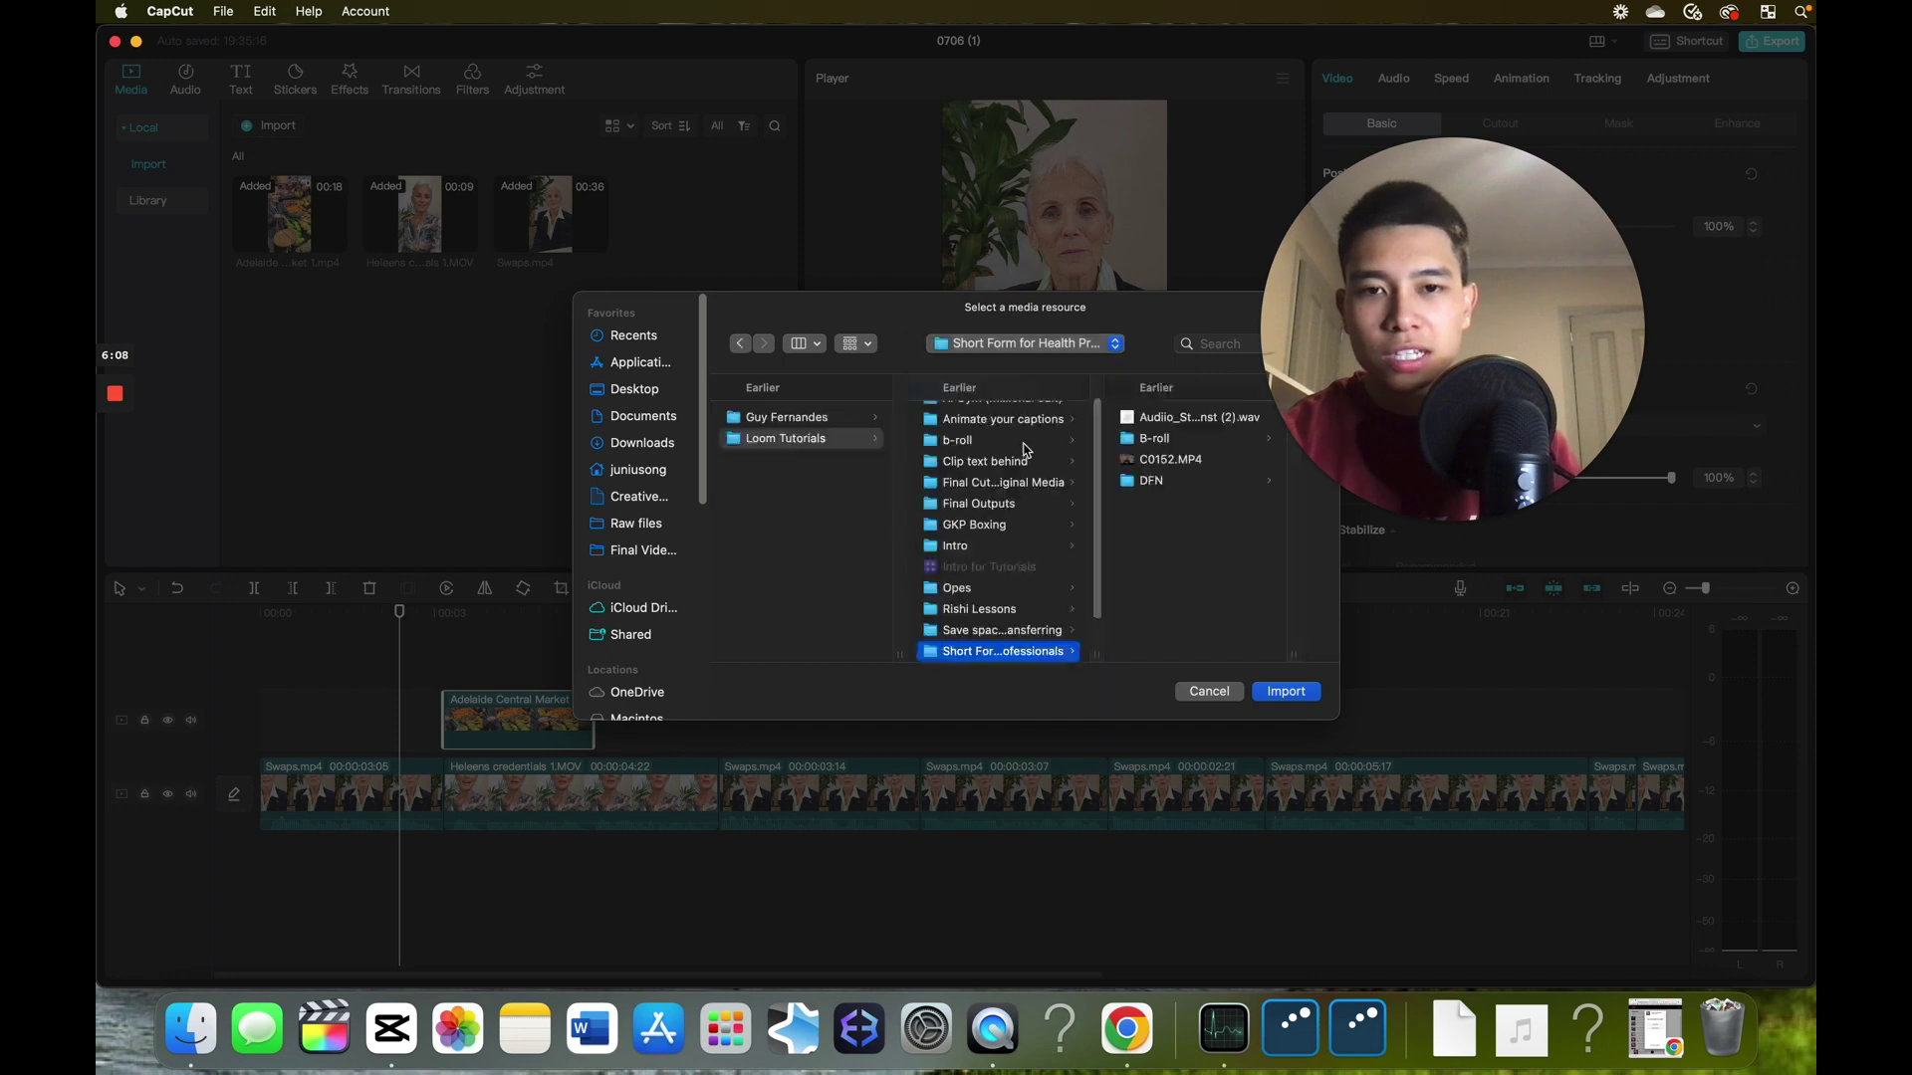
pyautogui.click(1163, 418)
pyautogui.click(1294, 691)
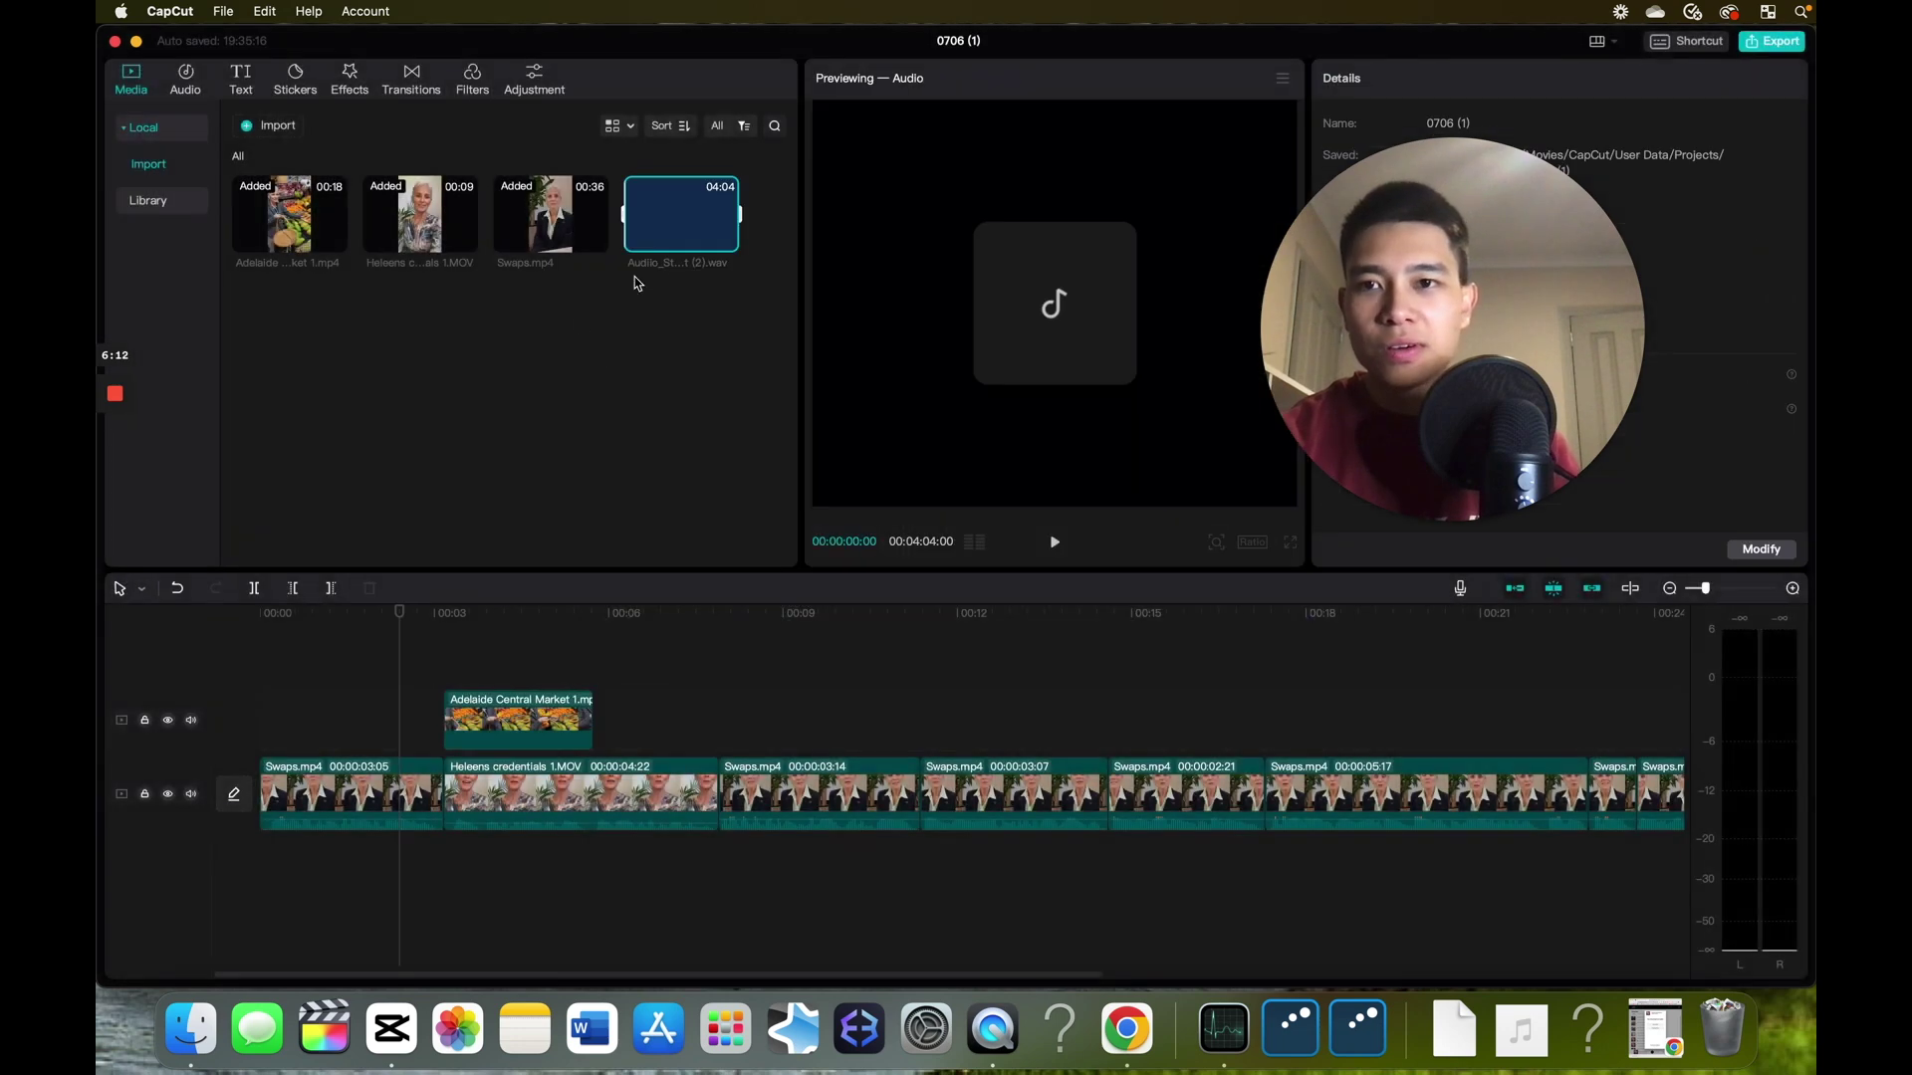
# - Lay the Dynamic Duel music on its own track under the video at -17.1 dB
pyautogui.moveTo(681, 229); pyautogui.dragTo(261, 875)
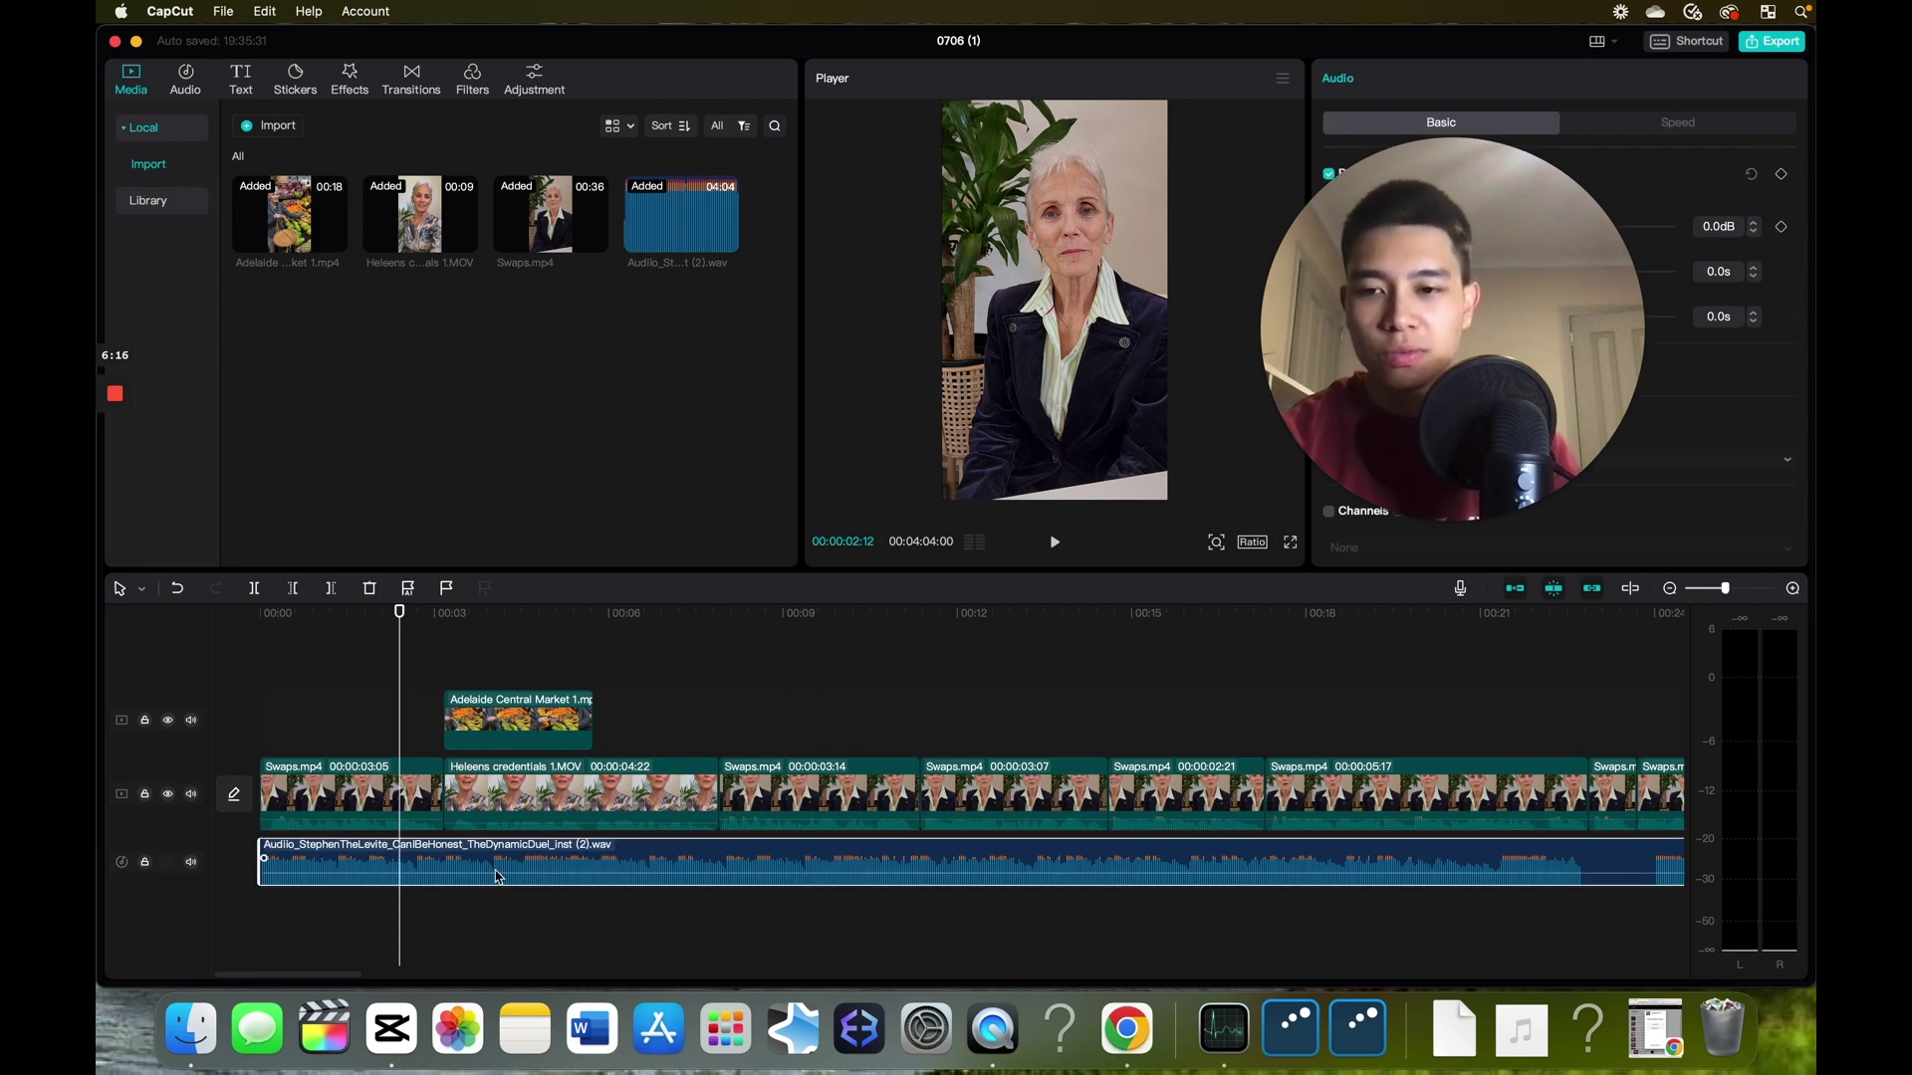
pyautogui.moveTo(498, 876); pyautogui.dragTo(501, 881)
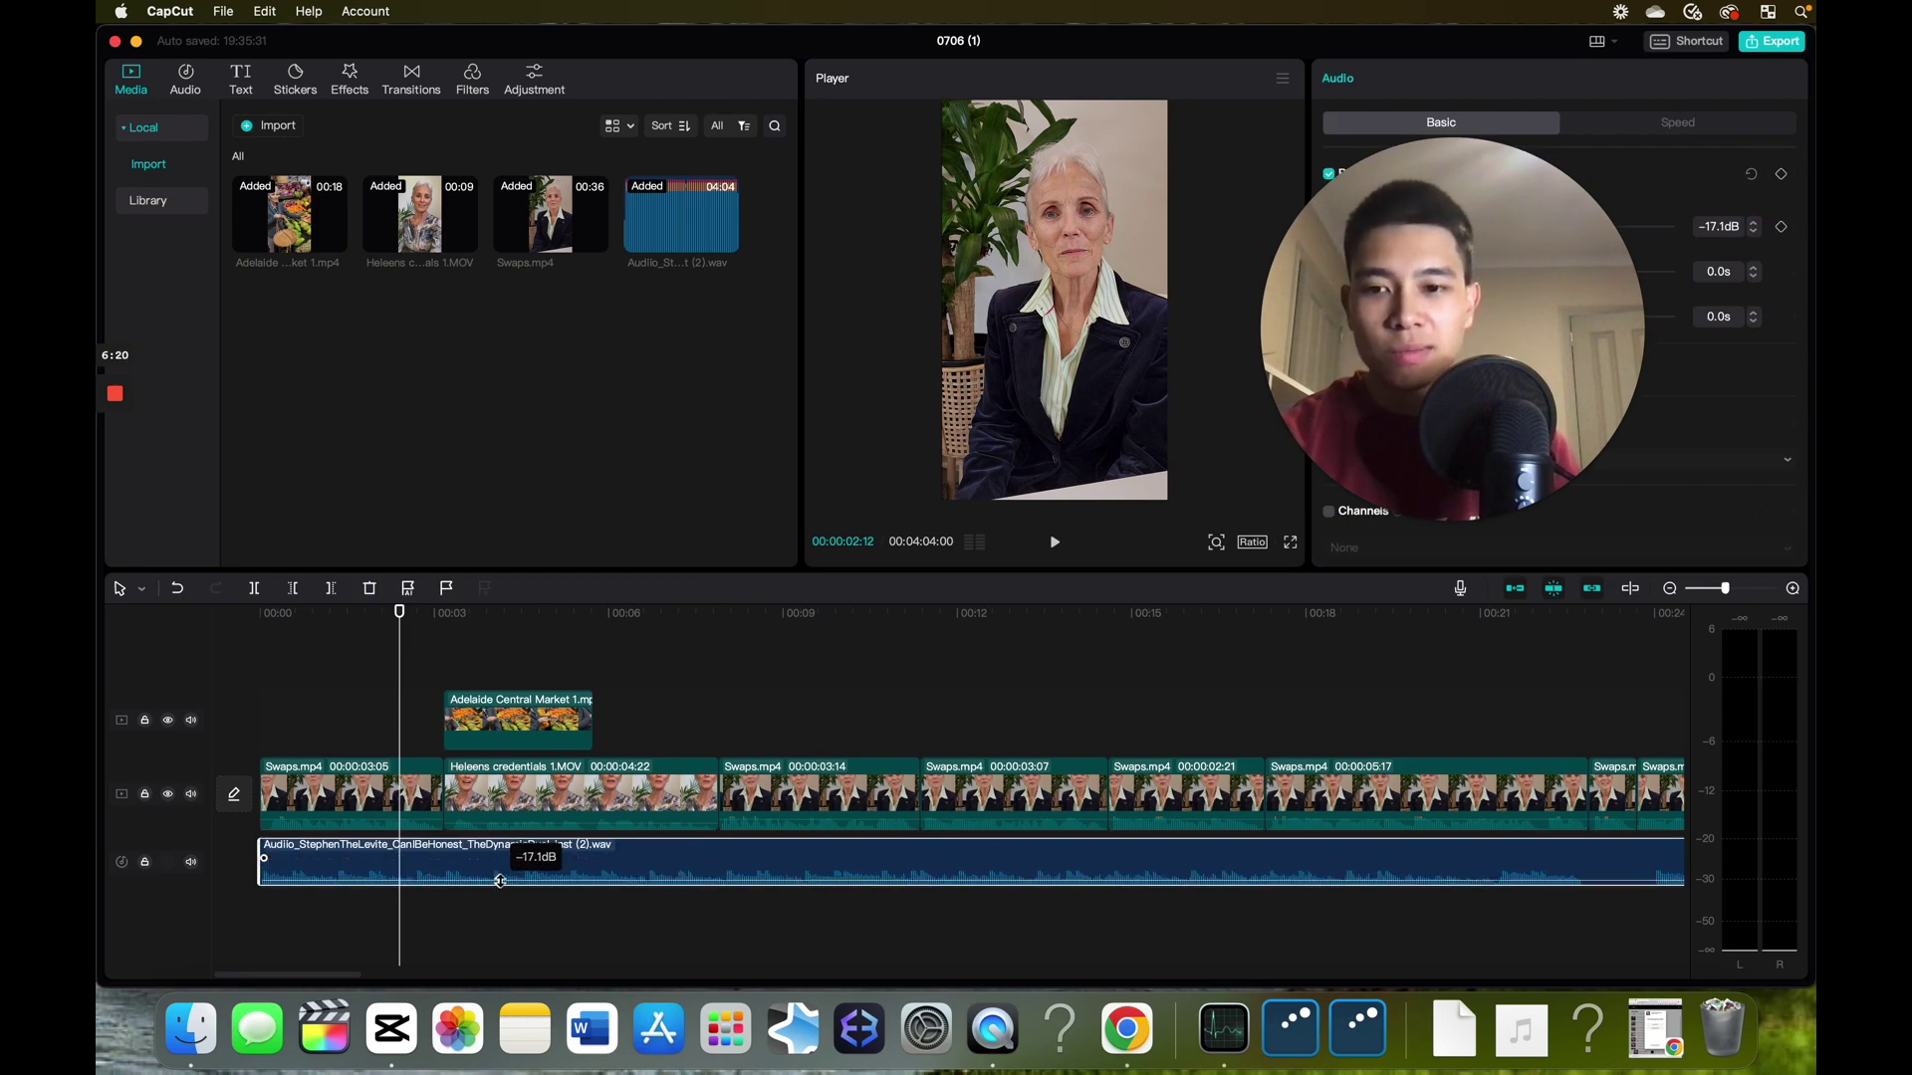
pyautogui.click(317, 682)
pyautogui.click(699, 681)
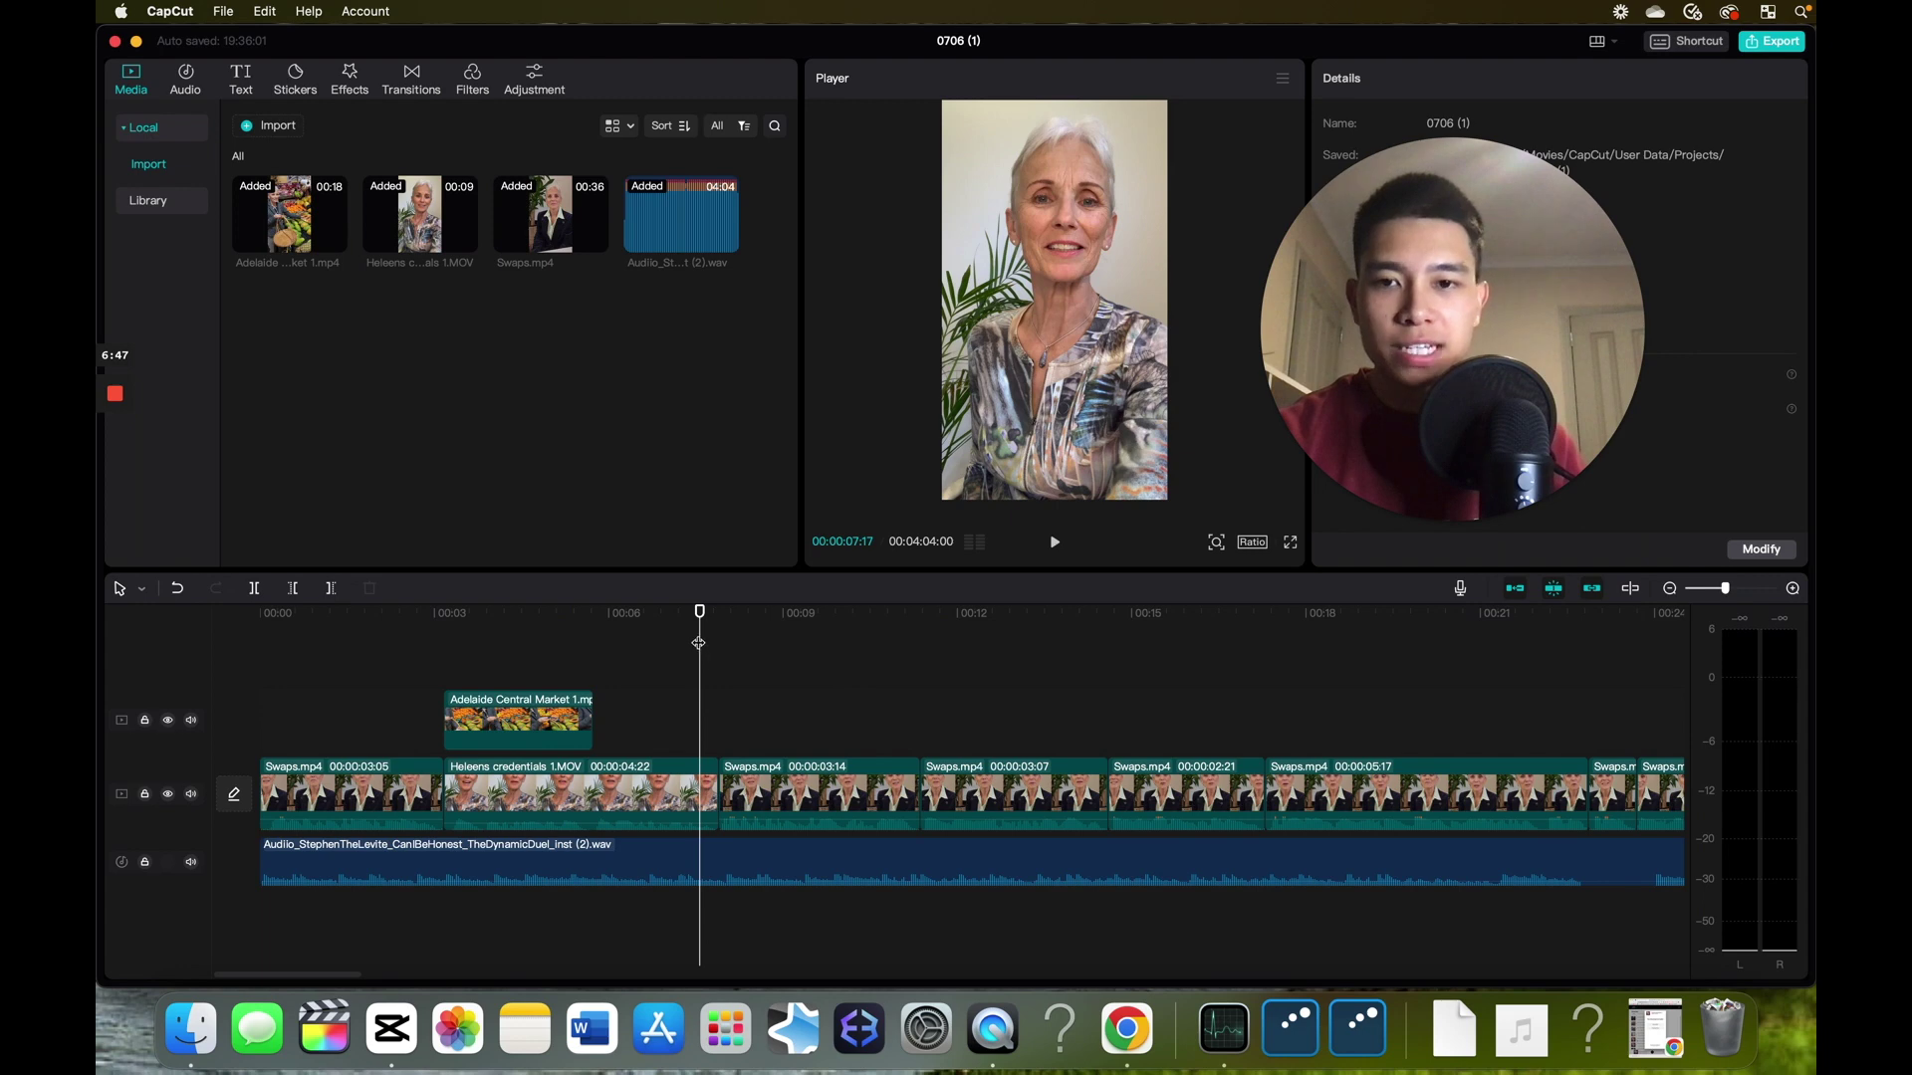
# - Scrub and play the edit around 00:08 to review it with the background music
pyautogui.moveTo(698, 643)
pyautogui.mouseDown()
pyautogui.moveTo(1277, 643)
pyautogui.moveTo(921, 682)
pyautogui.moveTo(717, 672)
pyautogui.mouseUp()
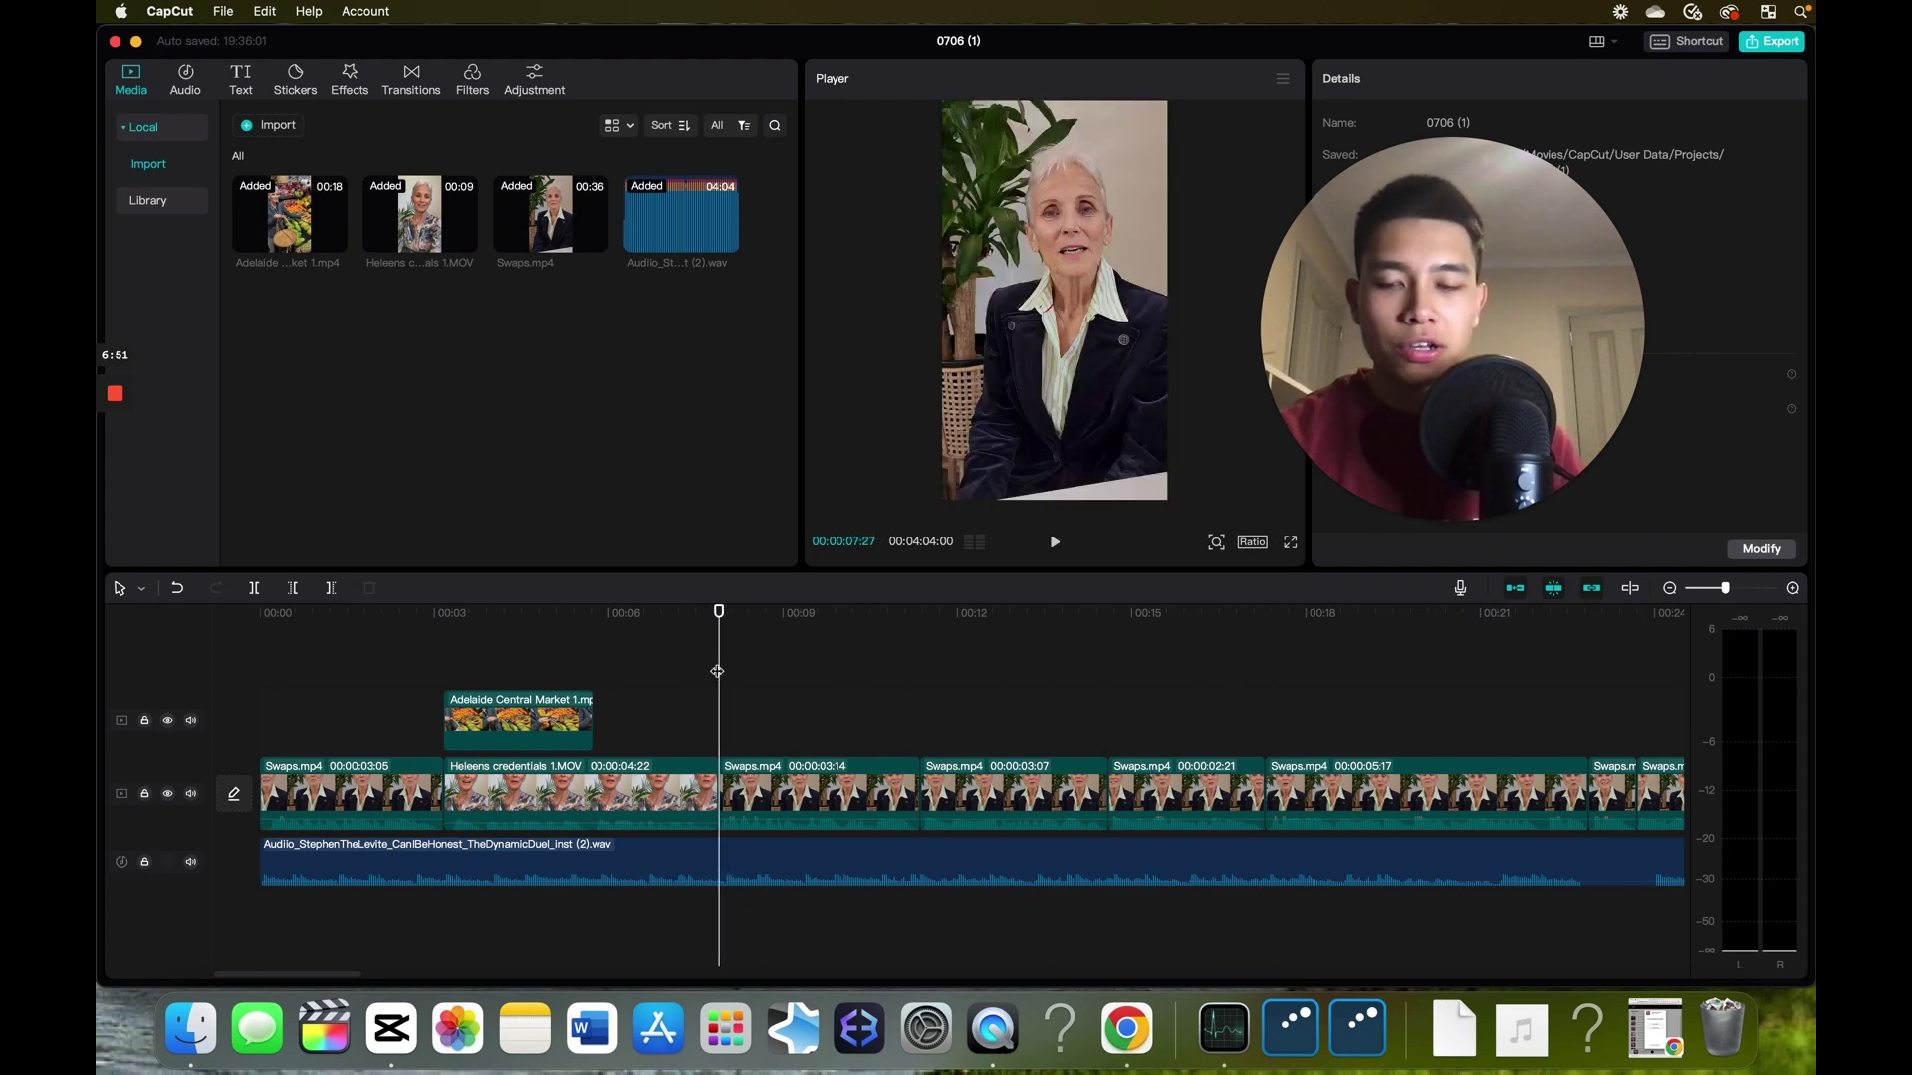
pyautogui.press('space')
pyautogui.press('space')
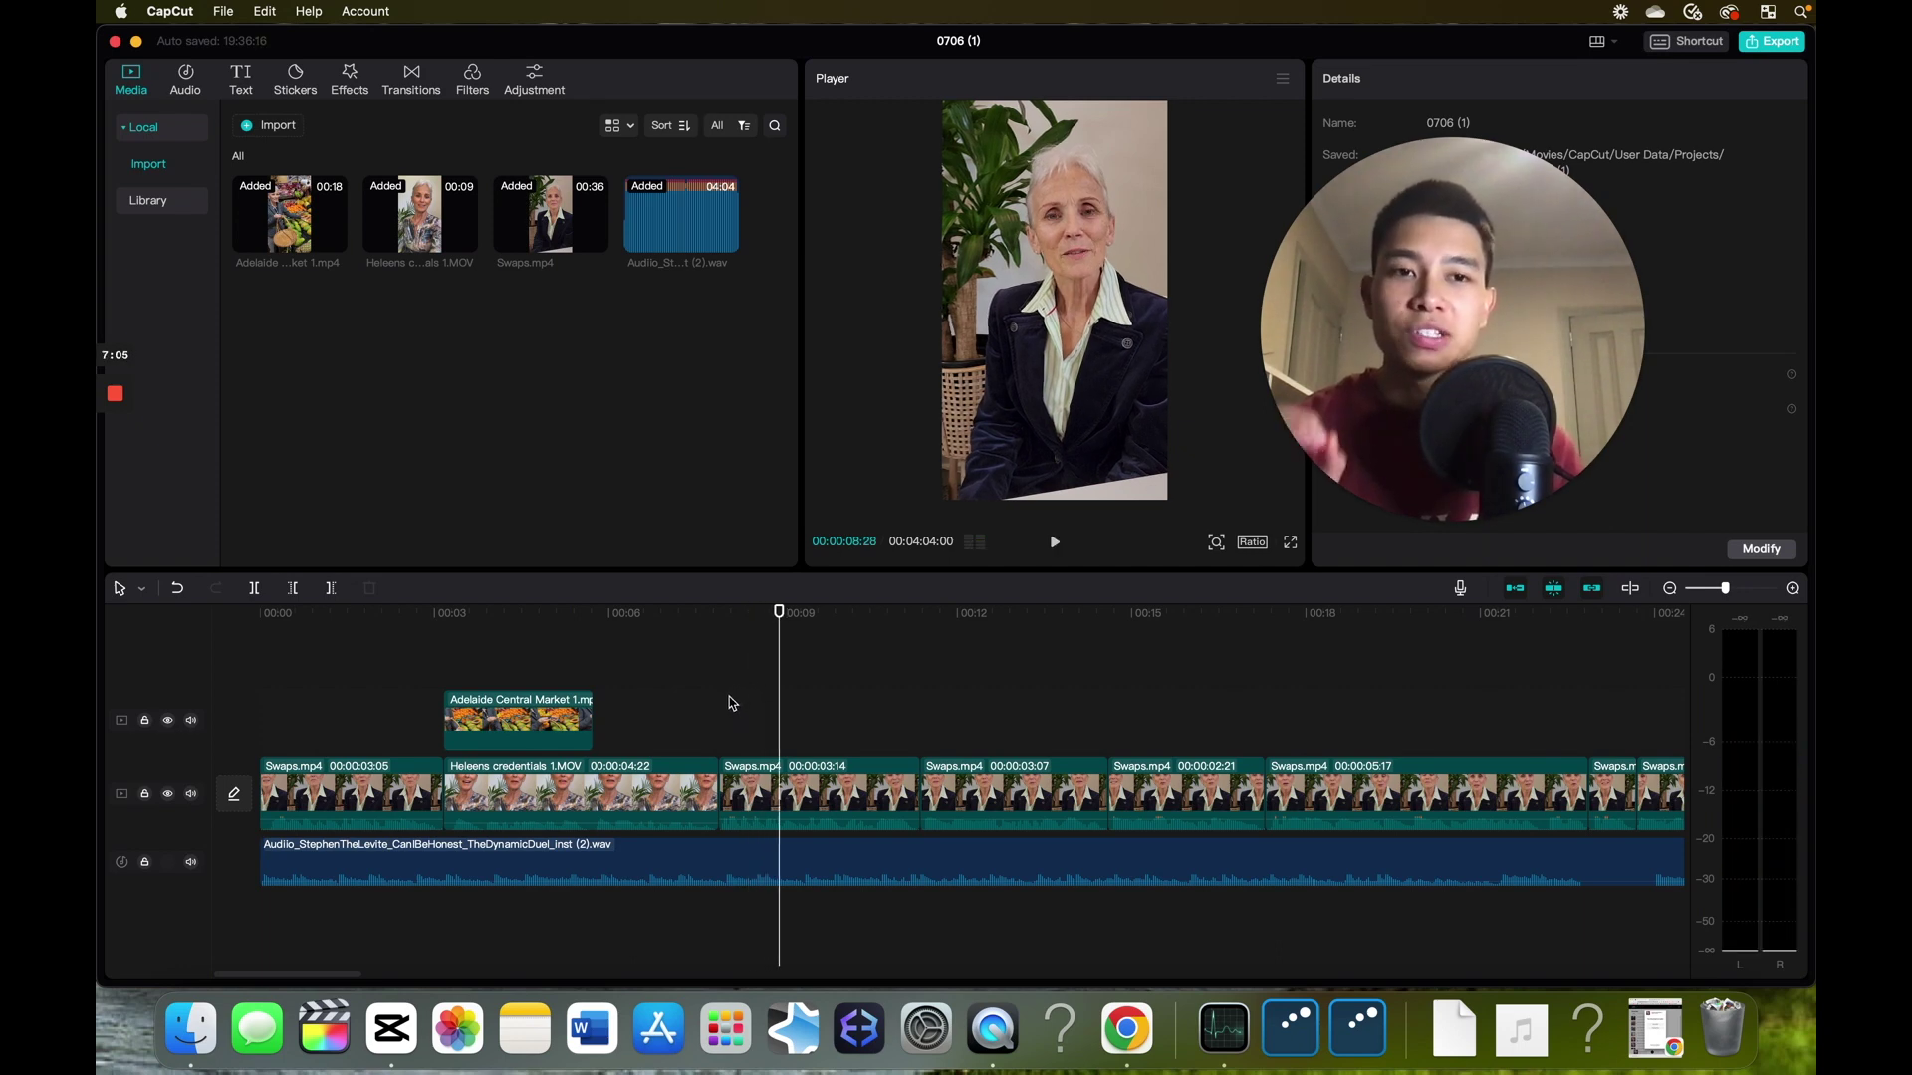
pyautogui.press('space')
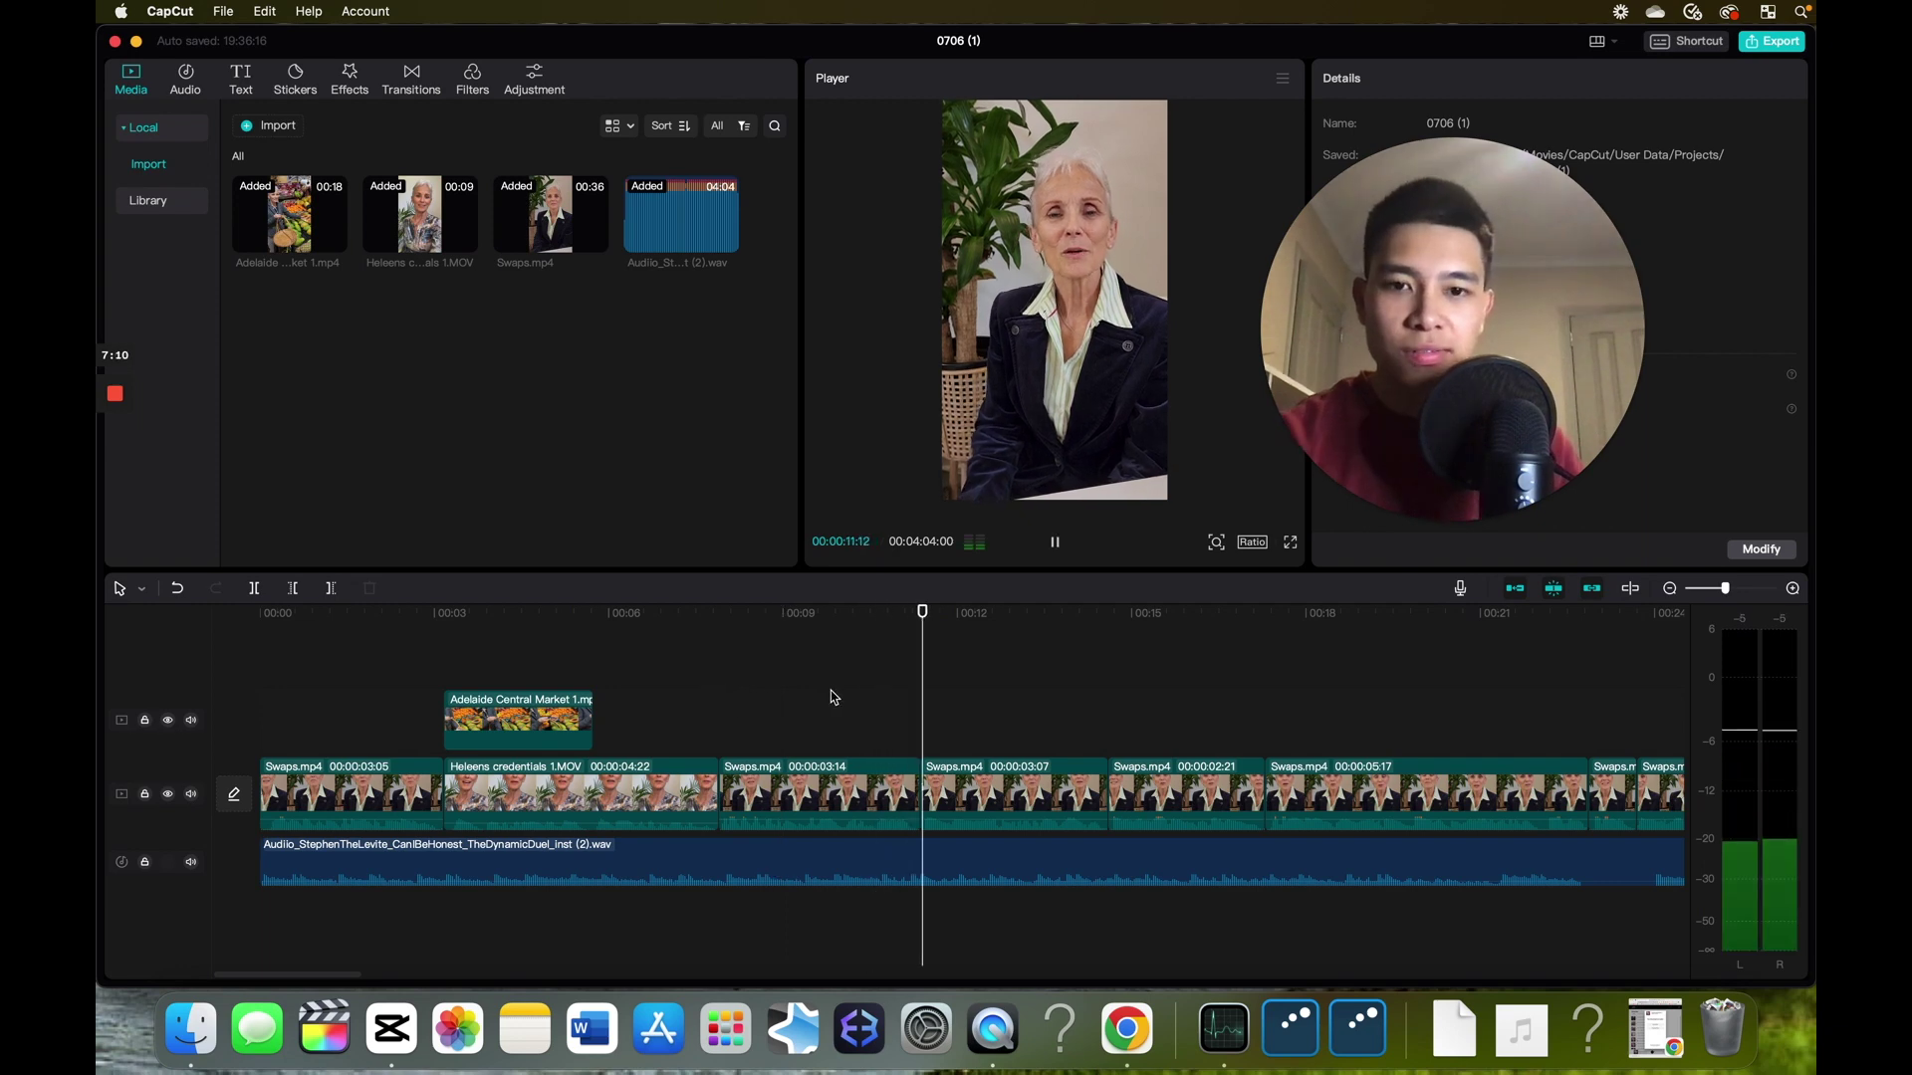
pyautogui.press('space')
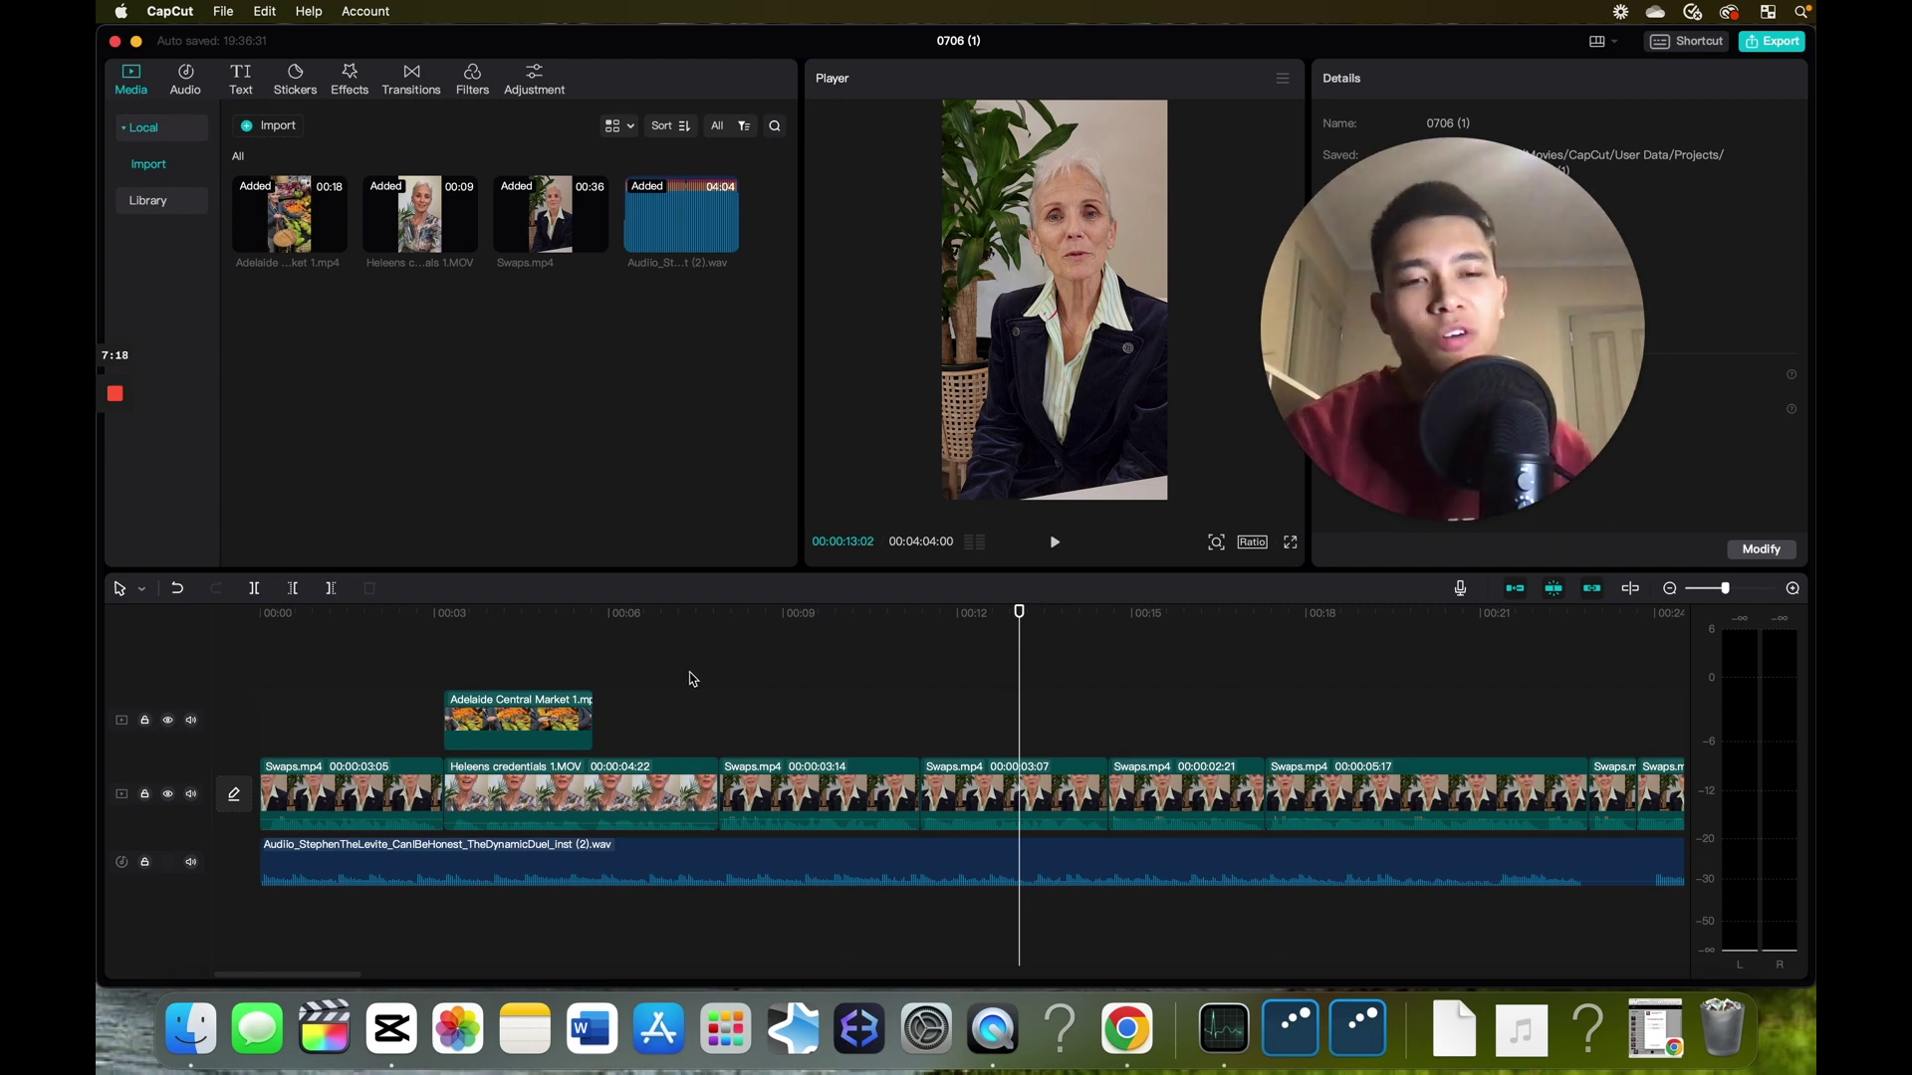
pyautogui.press('space')
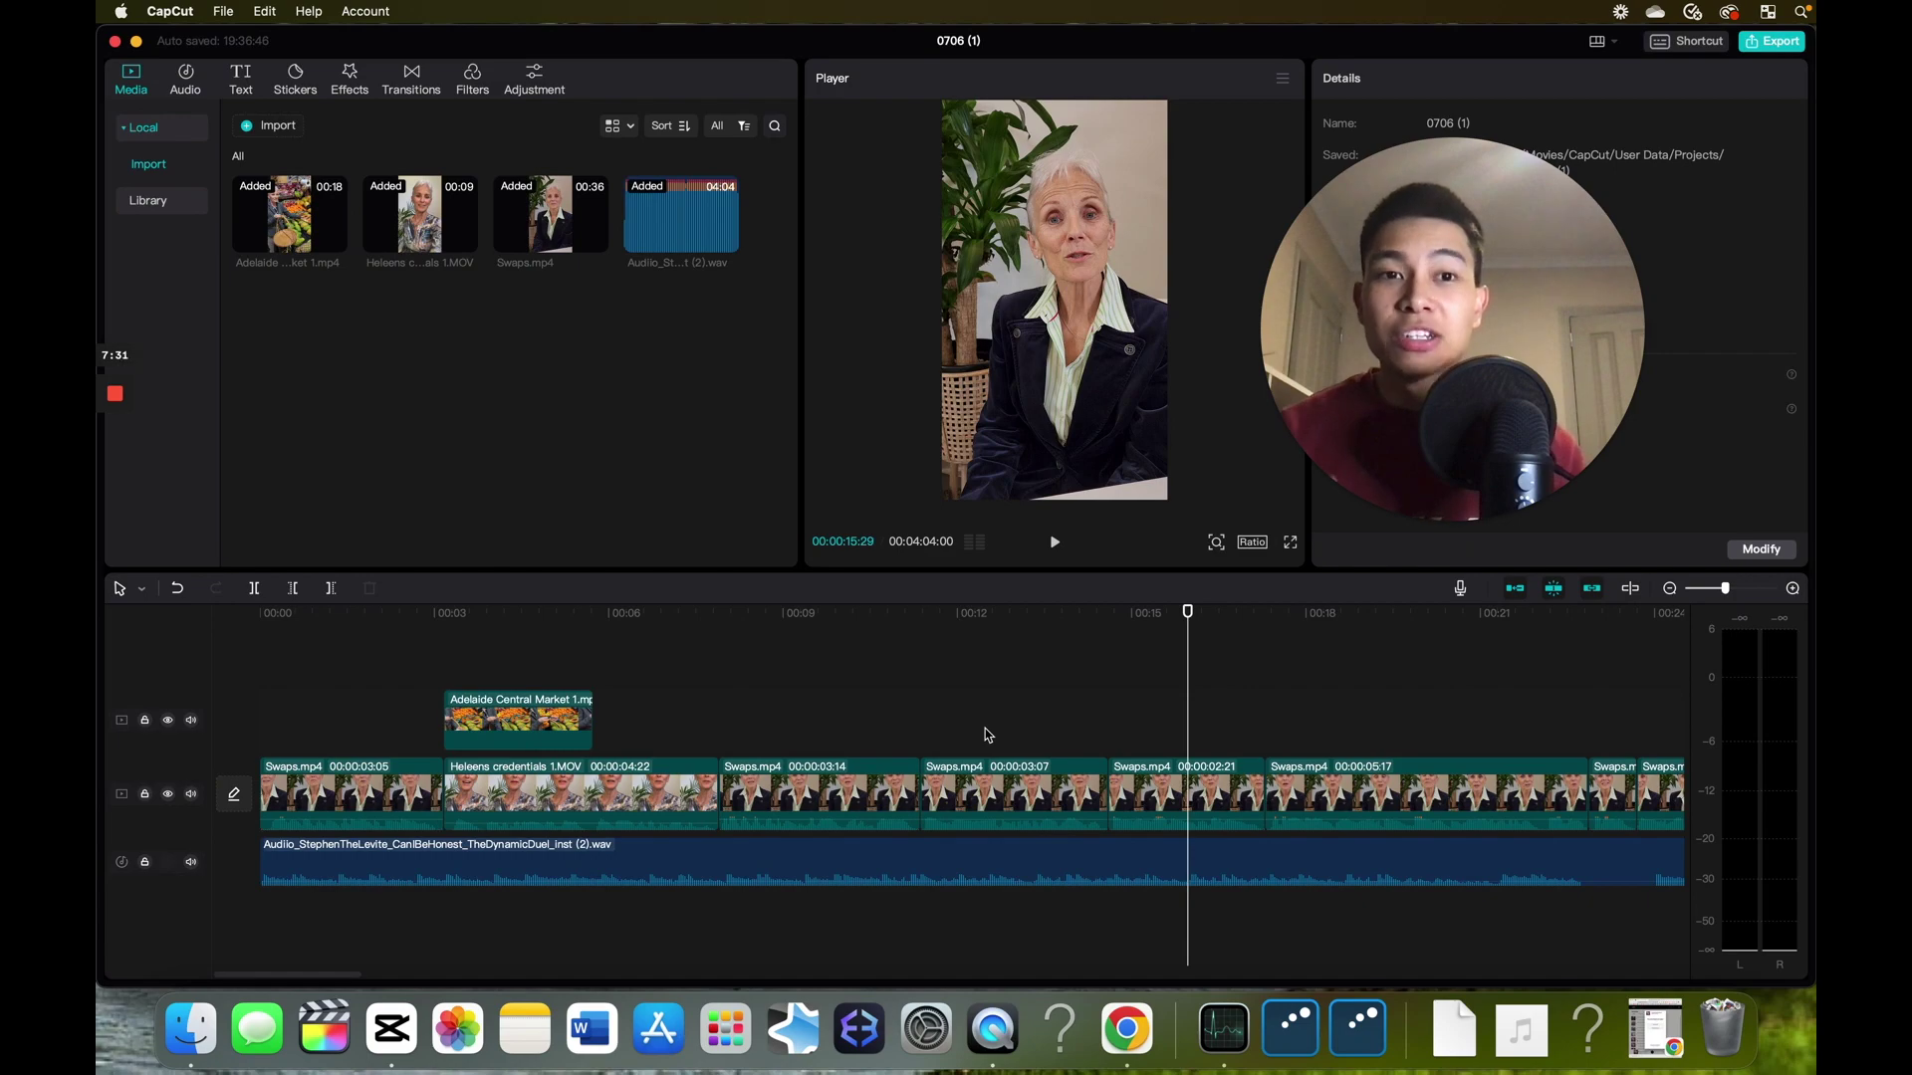
pyautogui.click(1140, 1059)
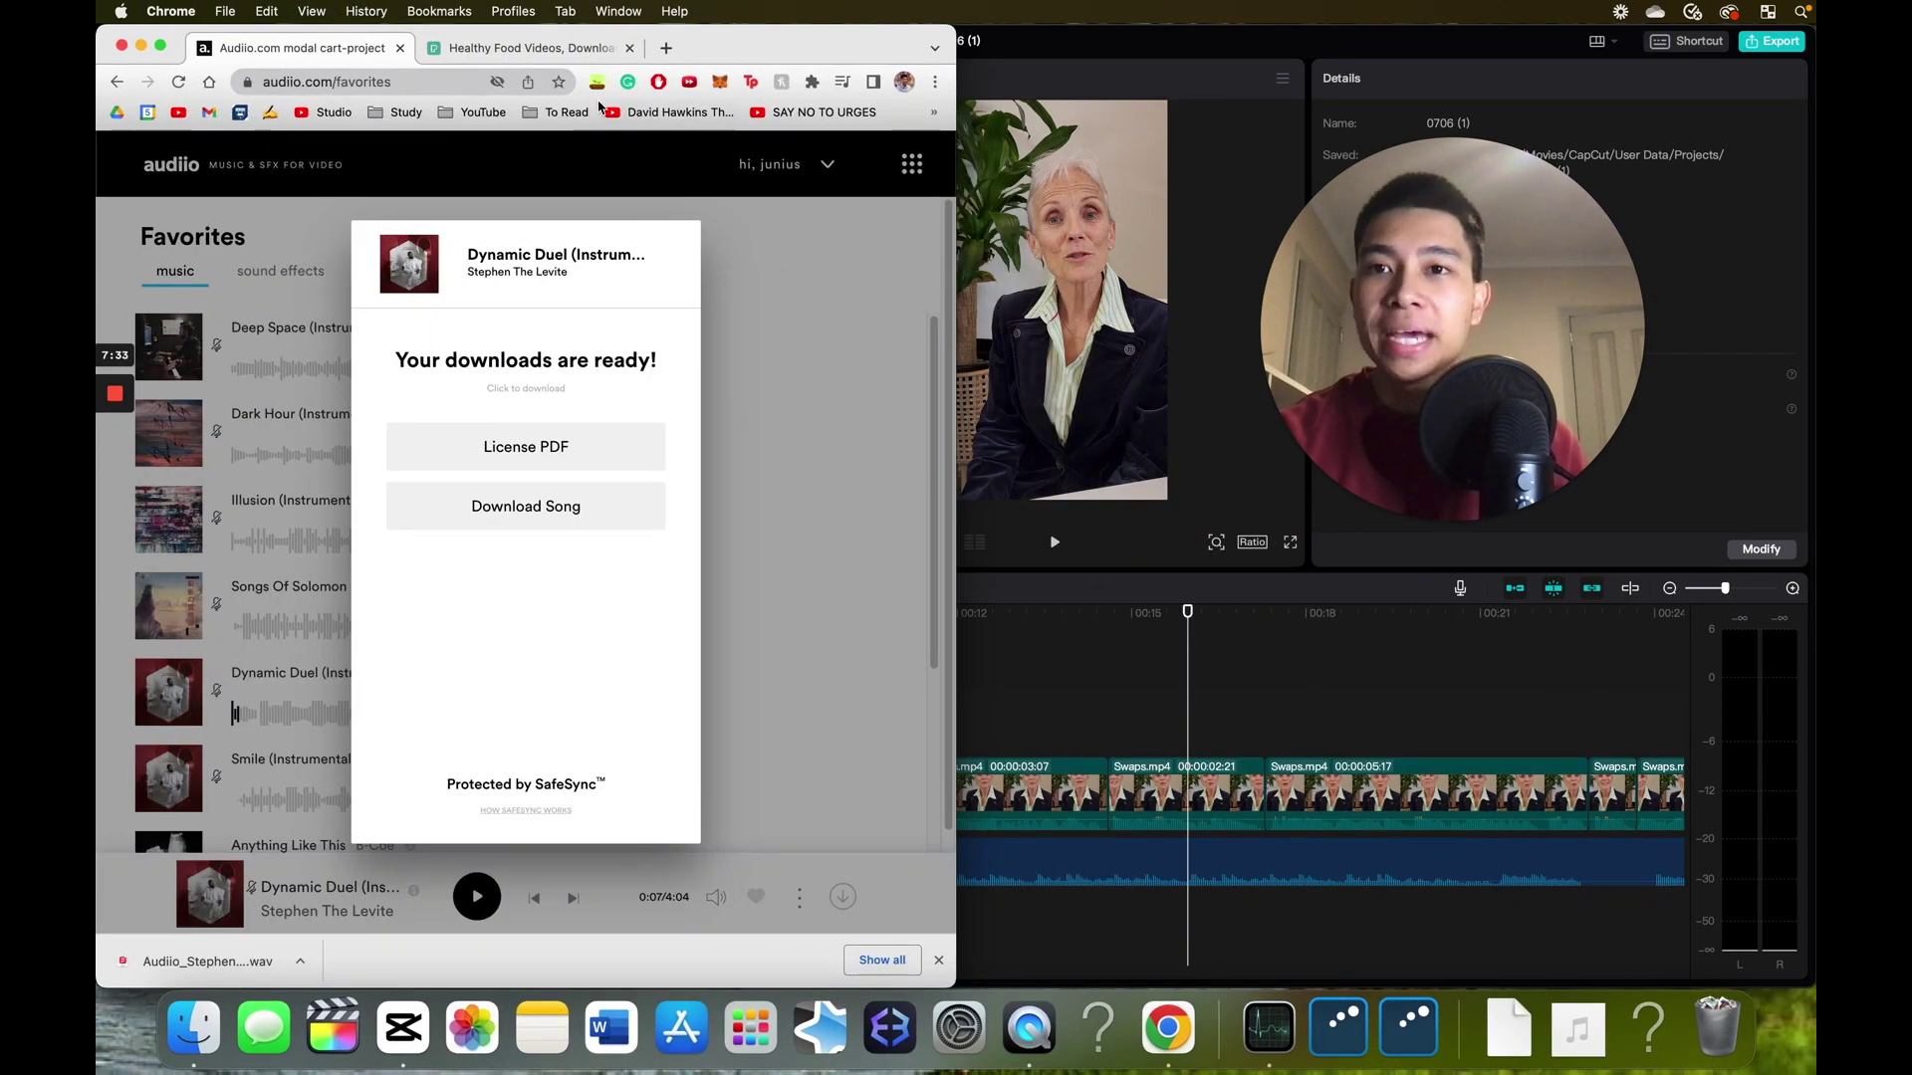
# - Maximize the Healthy Food Videos results and download the group-eating and grilled vegetables clips
pyautogui.click(545, 54)
pyautogui.doubleClick(729, 42)
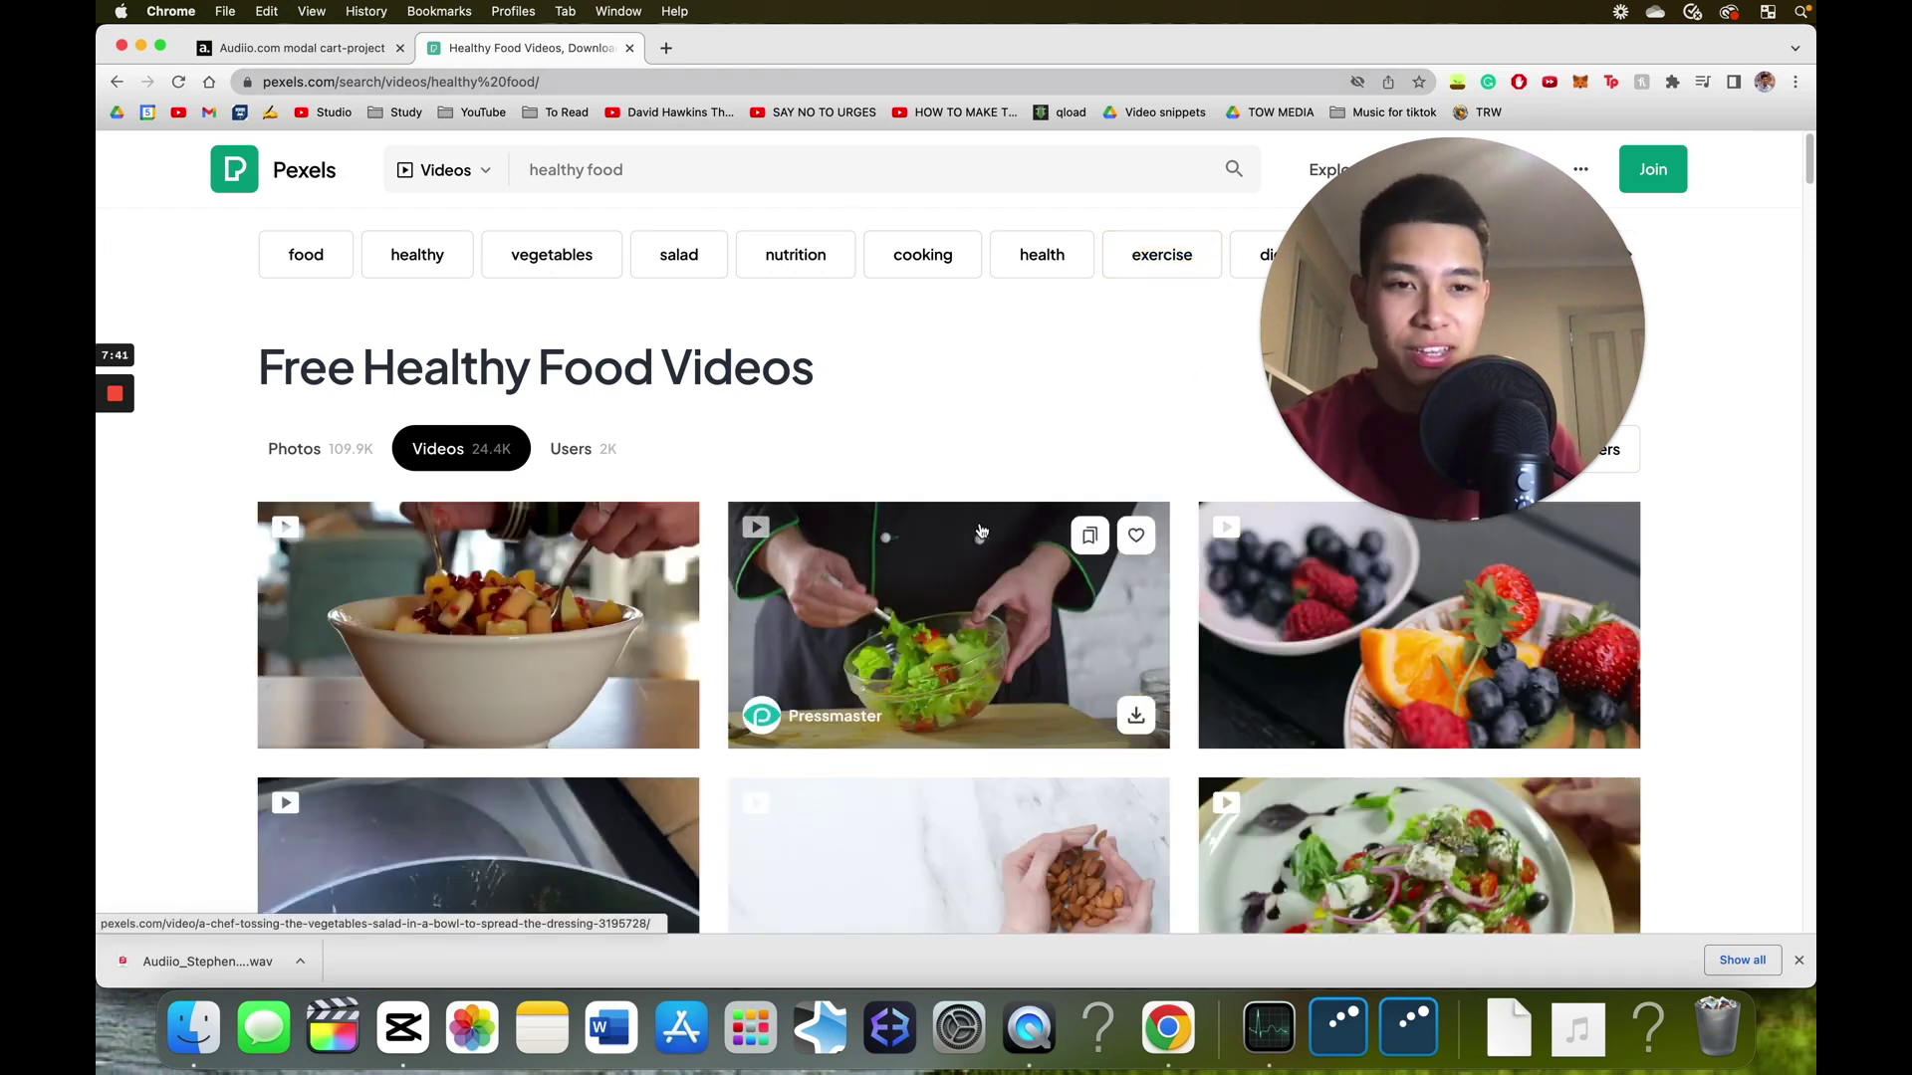
pyautogui.scroll(-4, 855, 485)
pyautogui.scroll(-1, 854, 485)
pyautogui.scroll(5, 896, 483)
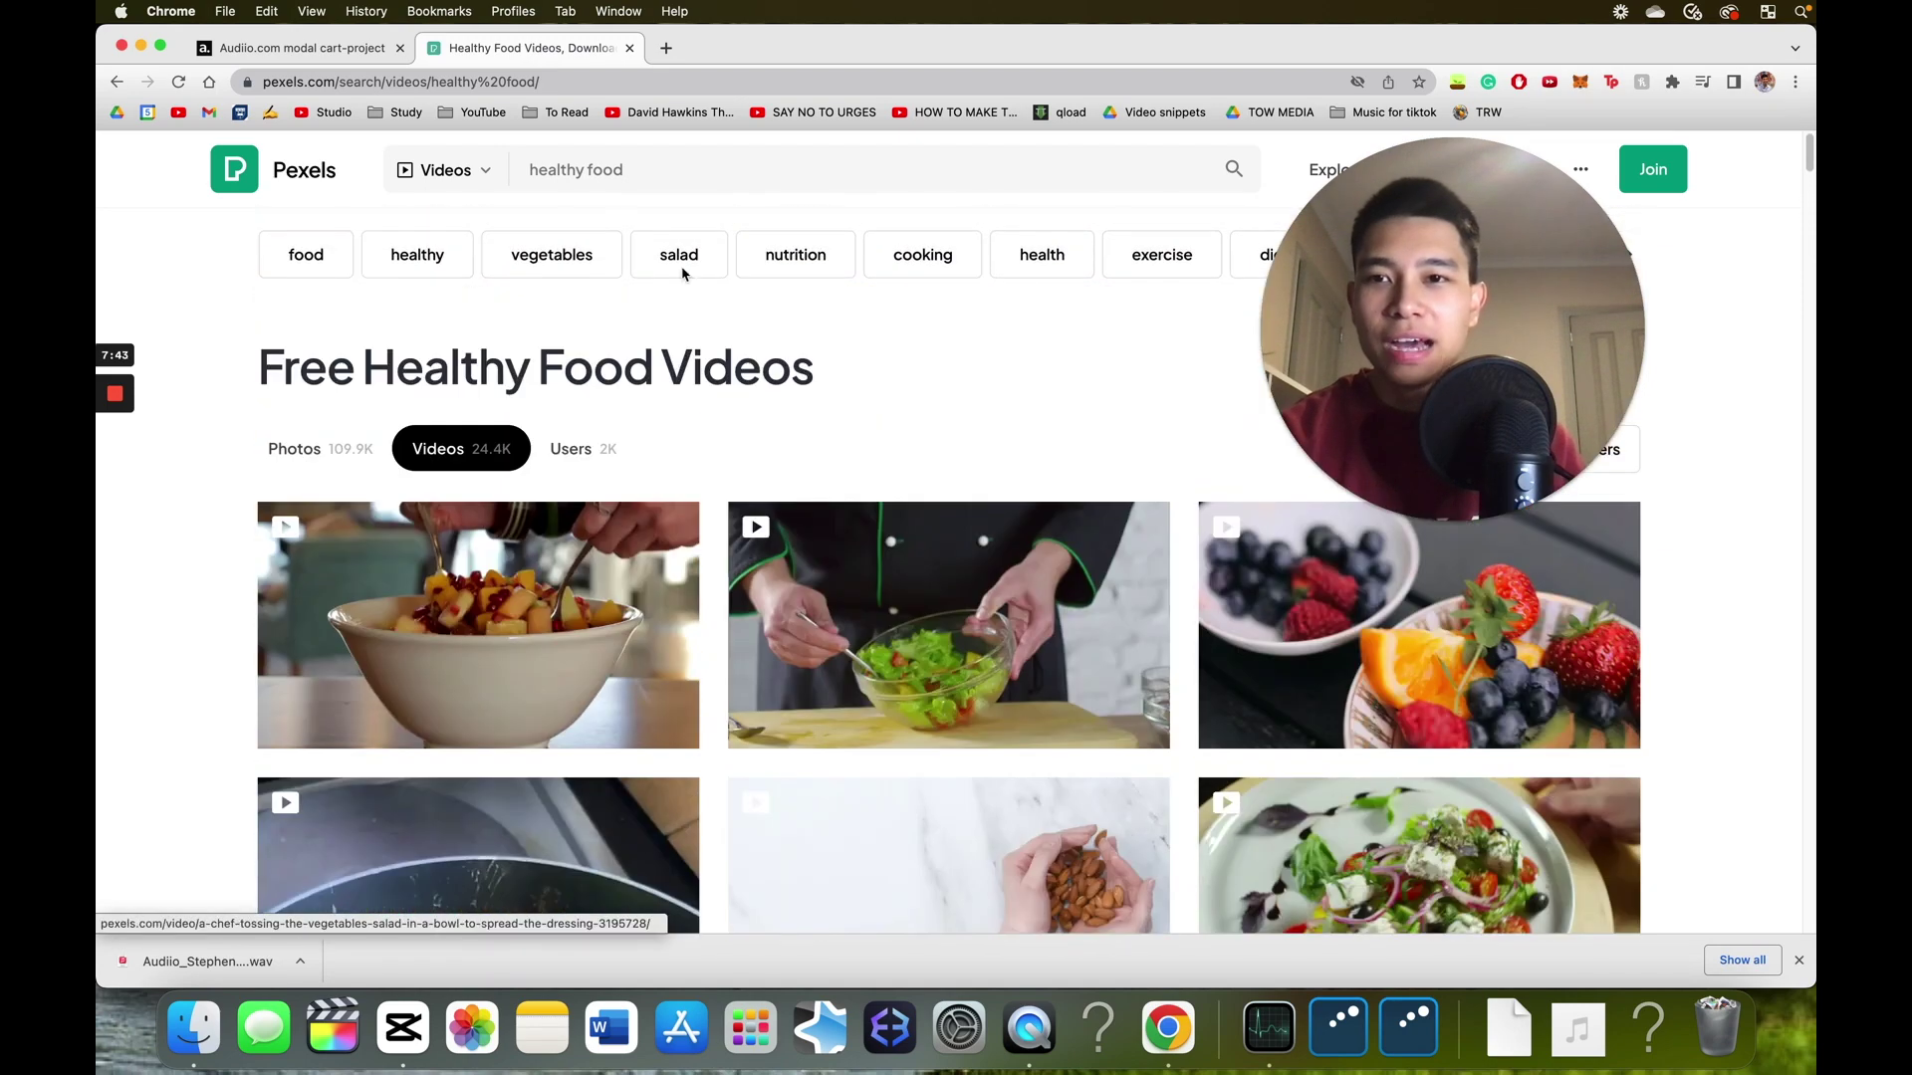
pyautogui.scroll(-3, 920, 491)
pyautogui.scroll(-5, 920, 492)
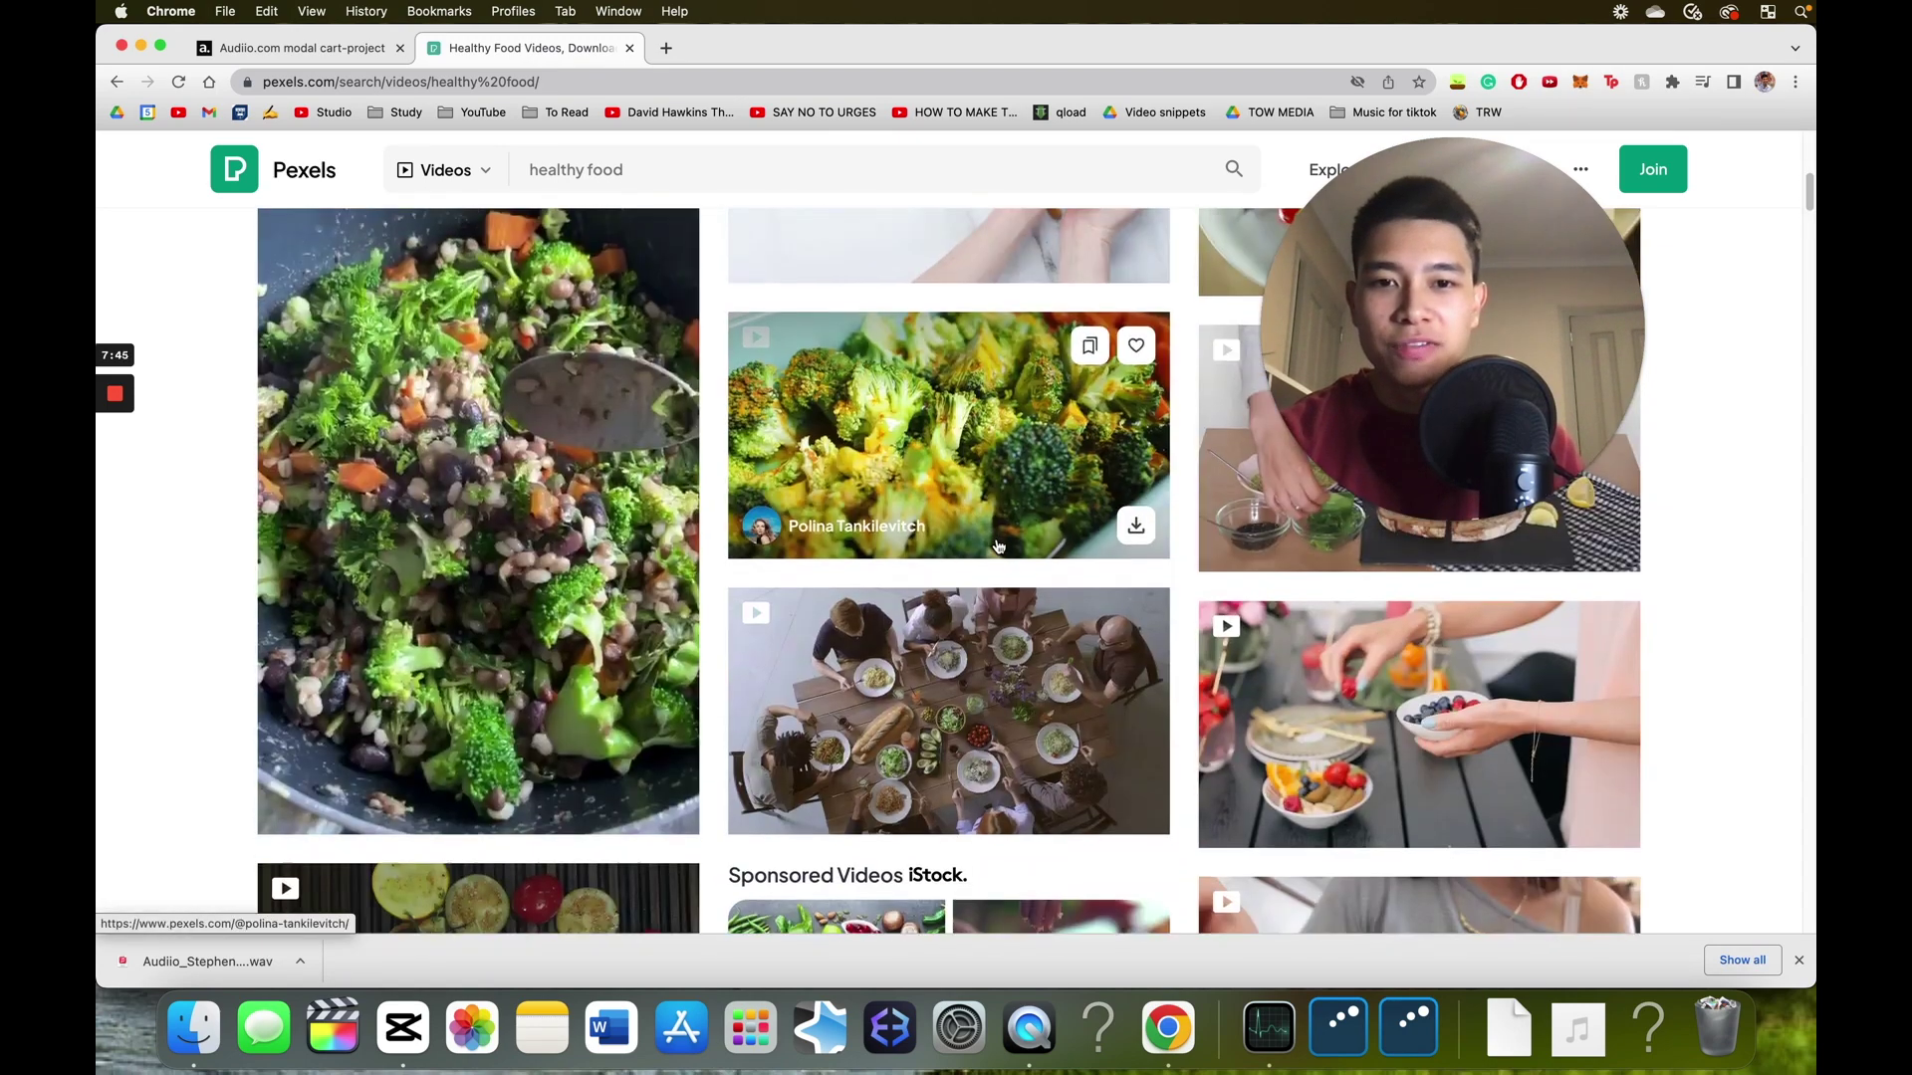
pyautogui.scroll(-3, 979, 495)
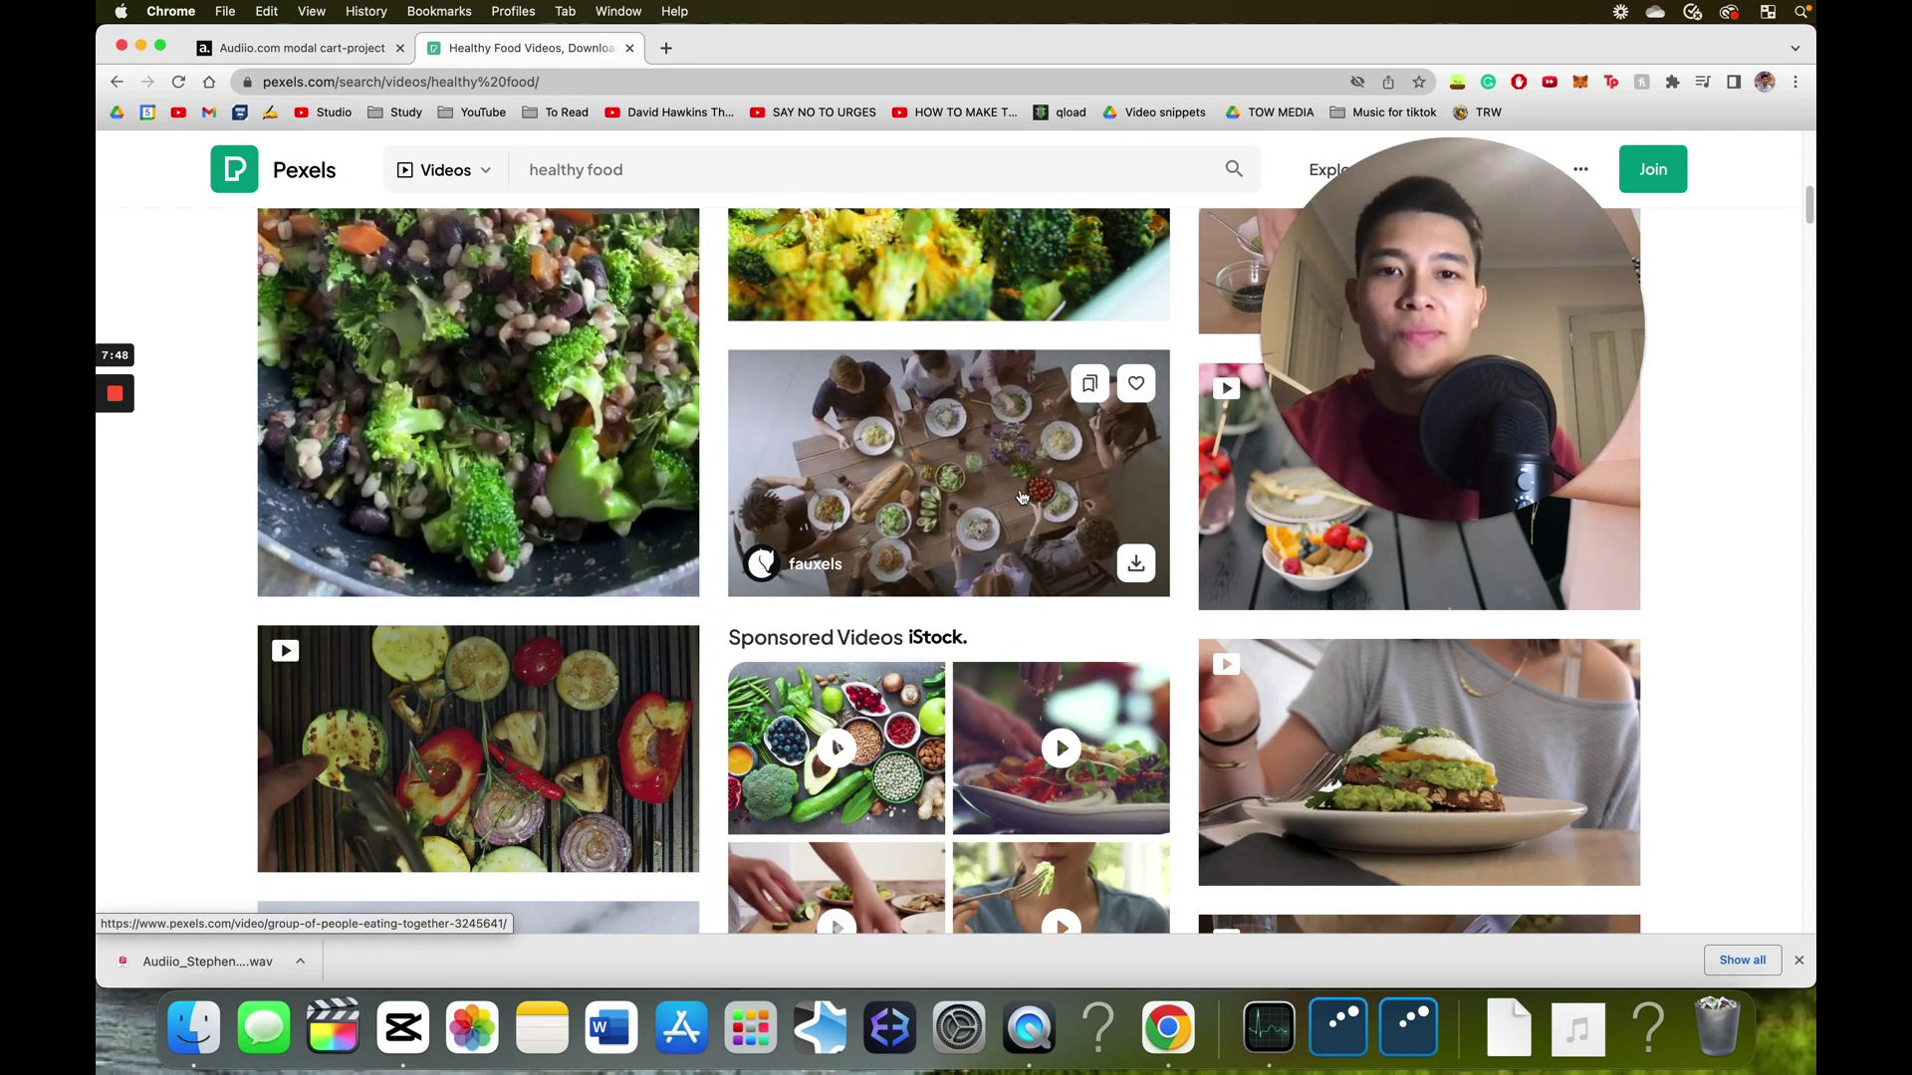
pyautogui.click(1136, 564)
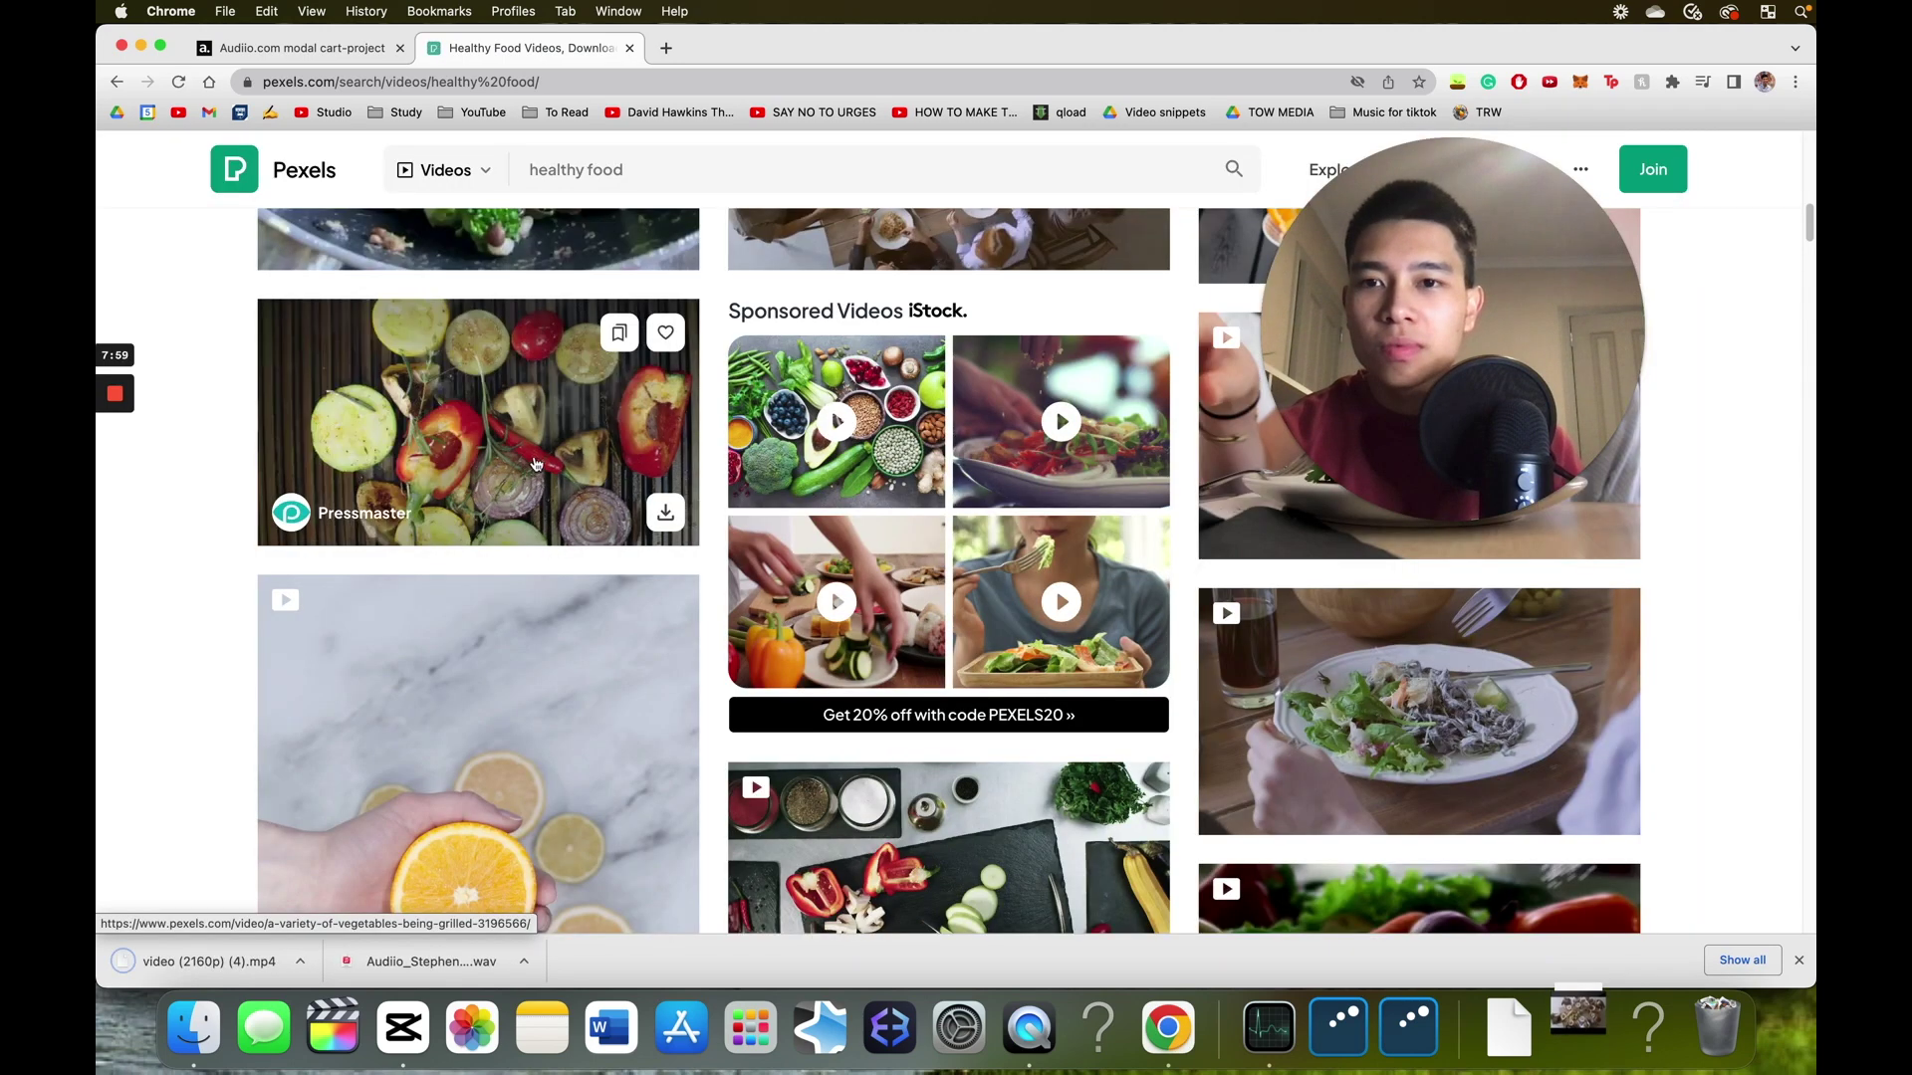
pyautogui.click(665, 512)
pyautogui.click(1147, 441)
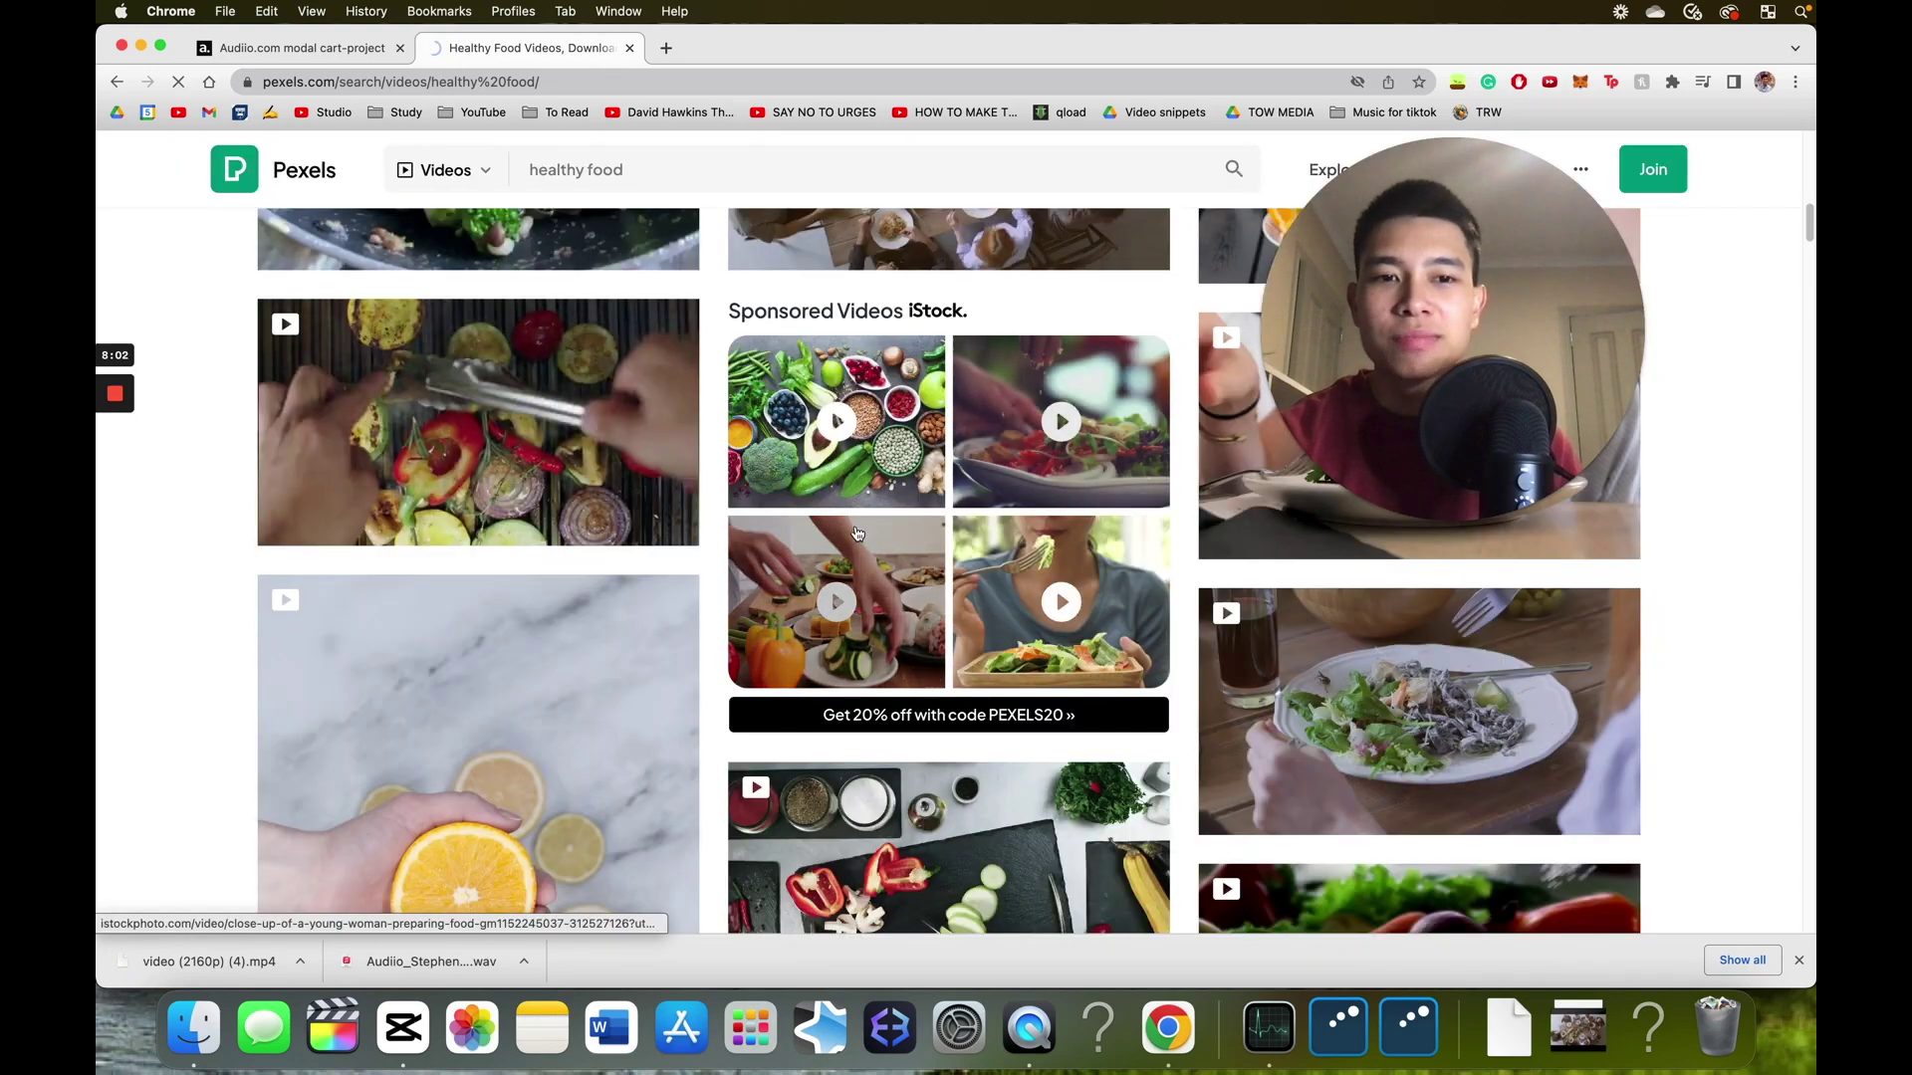
# - Scroll further down the results and download the tomato-on-red video
pyautogui.scroll(-5, 815, 563)
pyautogui.scroll(3, 814, 563)
pyautogui.scroll(5, 815, 562)
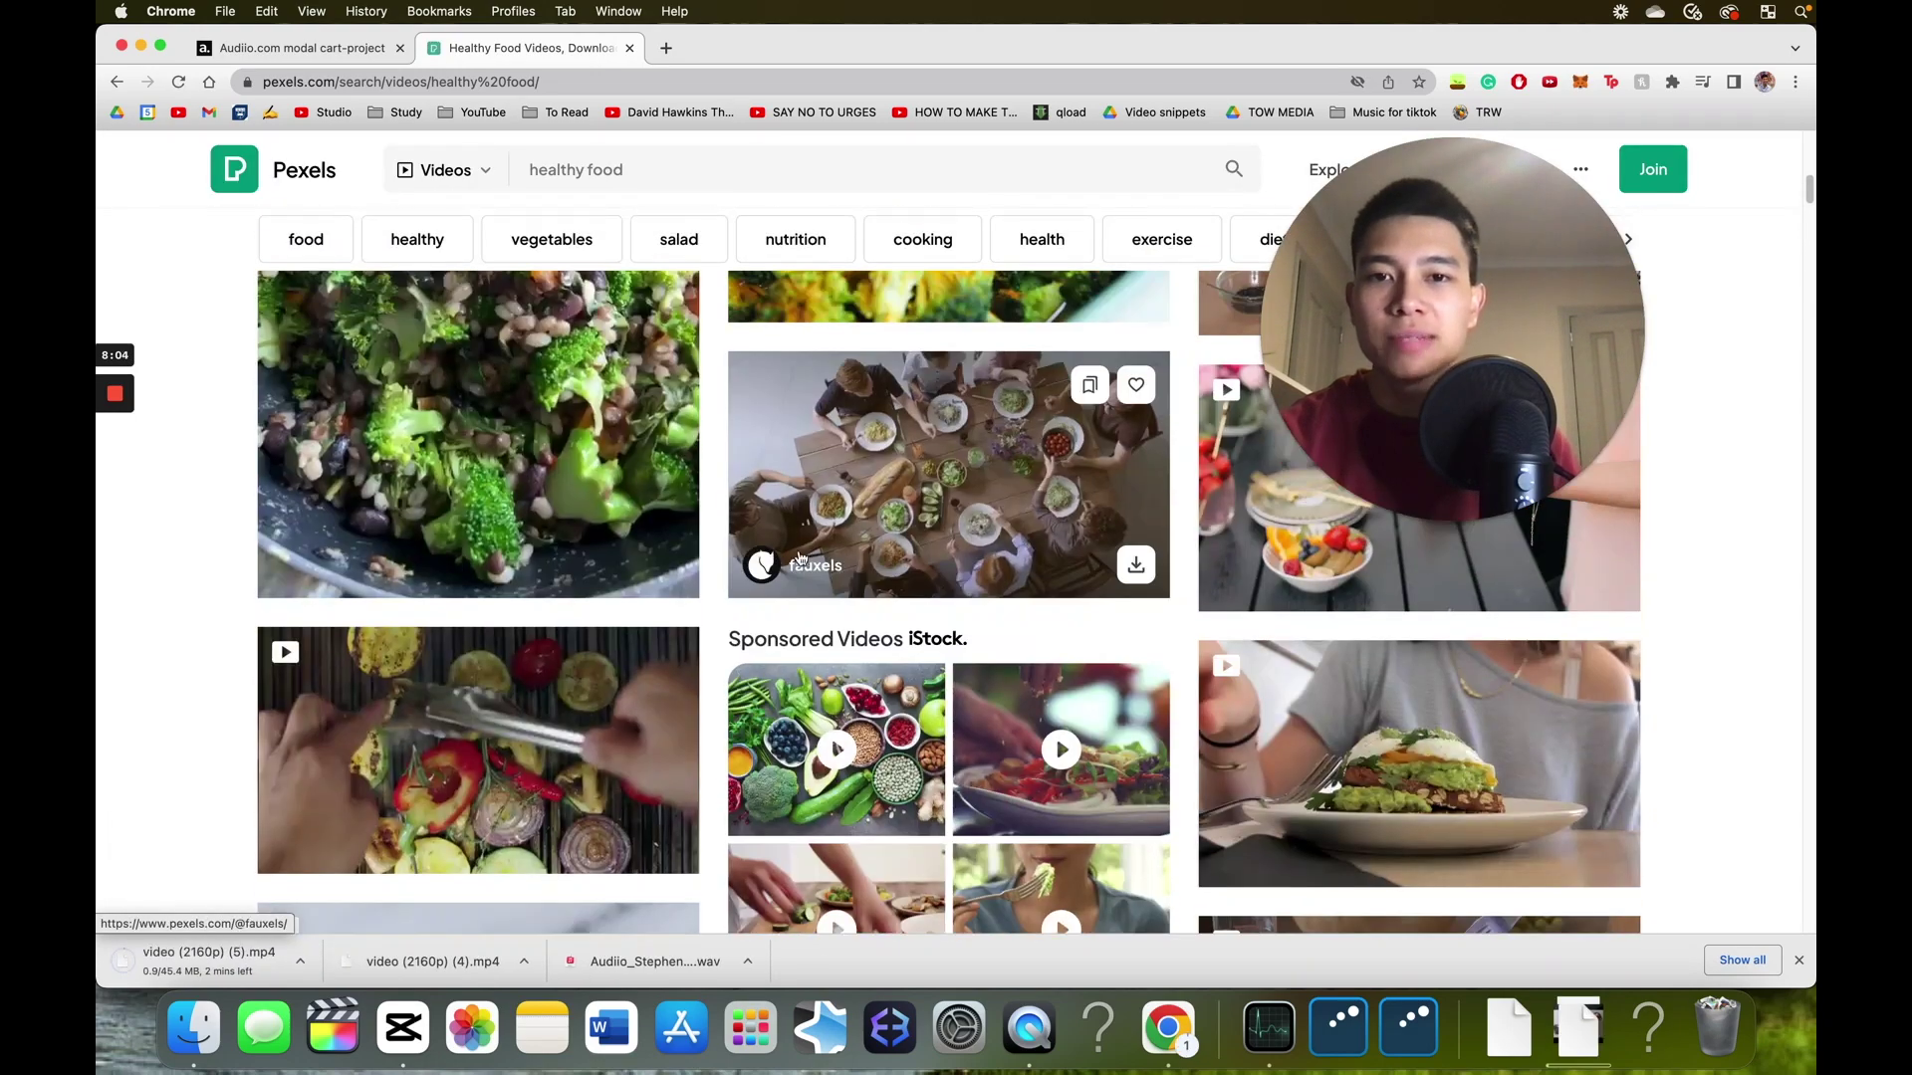
pyautogui.scroll(-12, 617, 497)
pyautogui.scroll(-6, 633, 582)
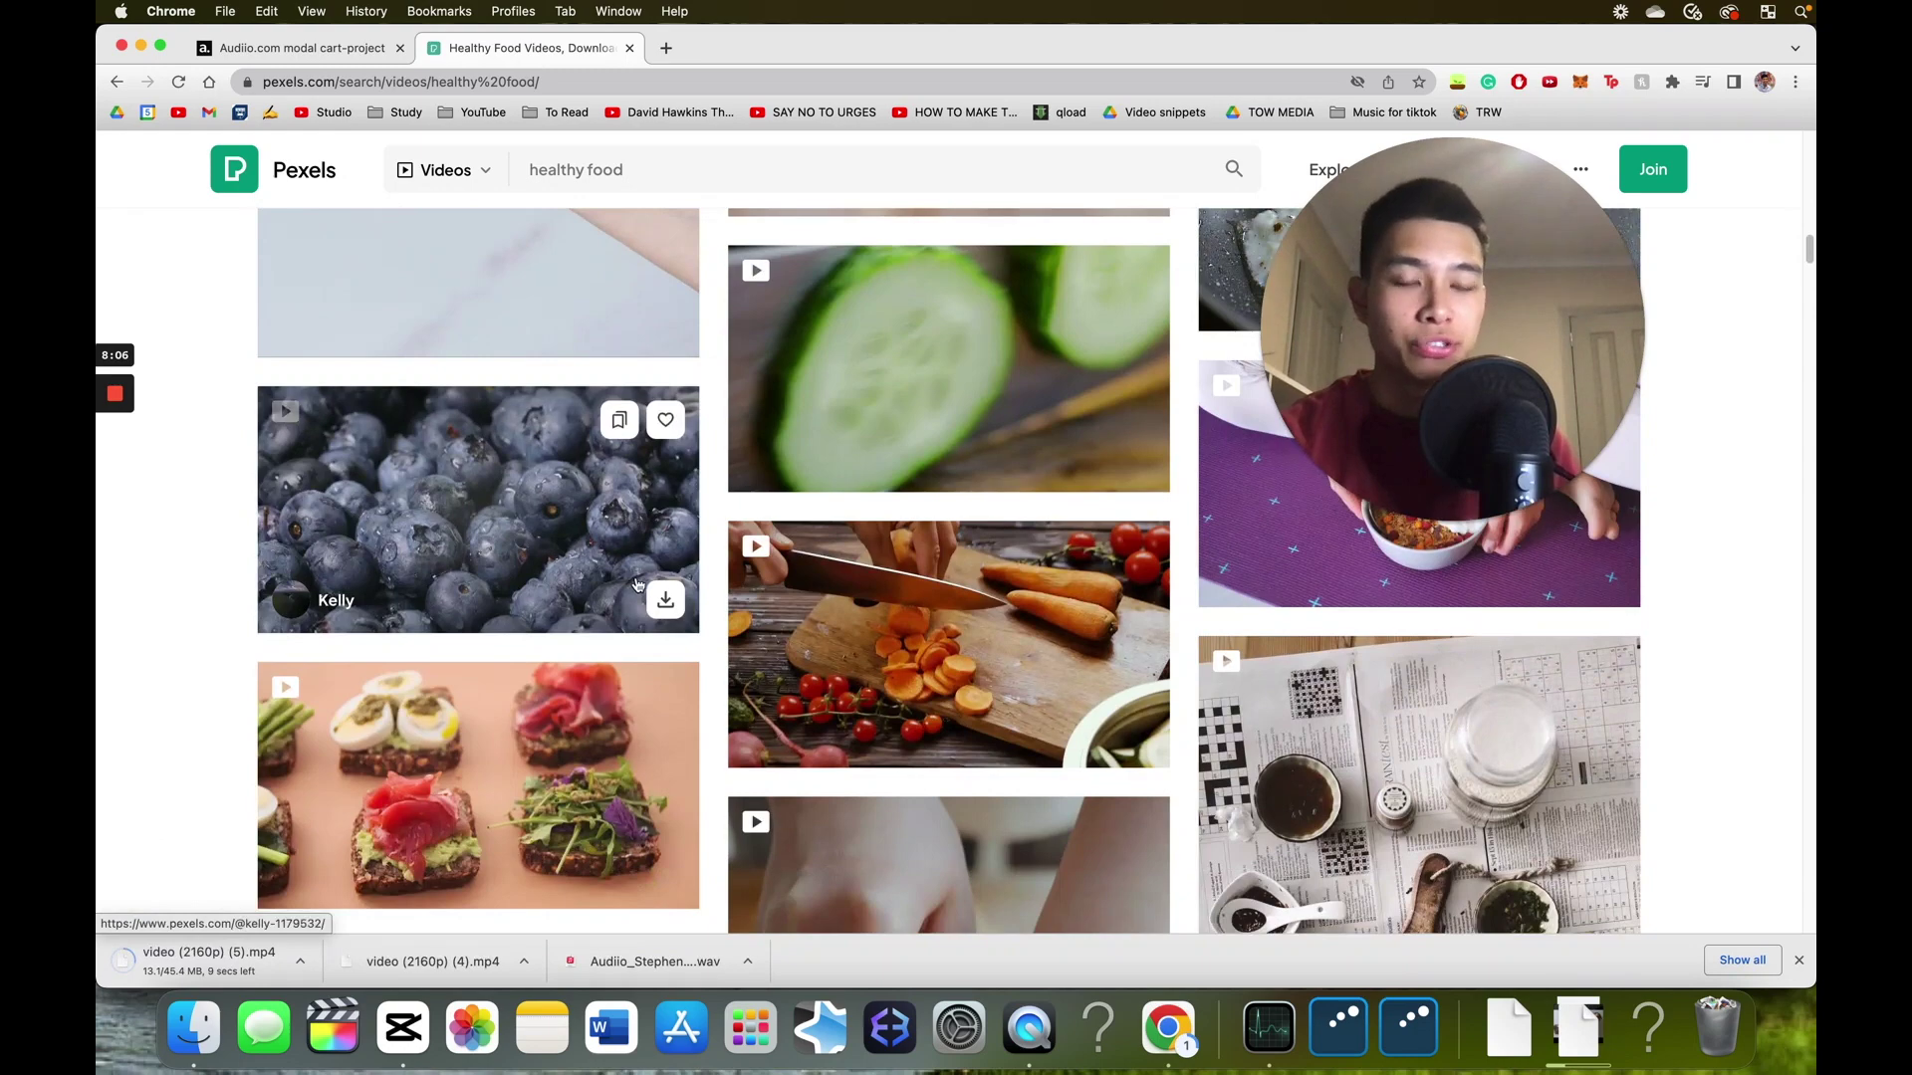
pyautogui.scroll(-3, 697, 534)
pyautogui.scroll(-15, 710, 537)
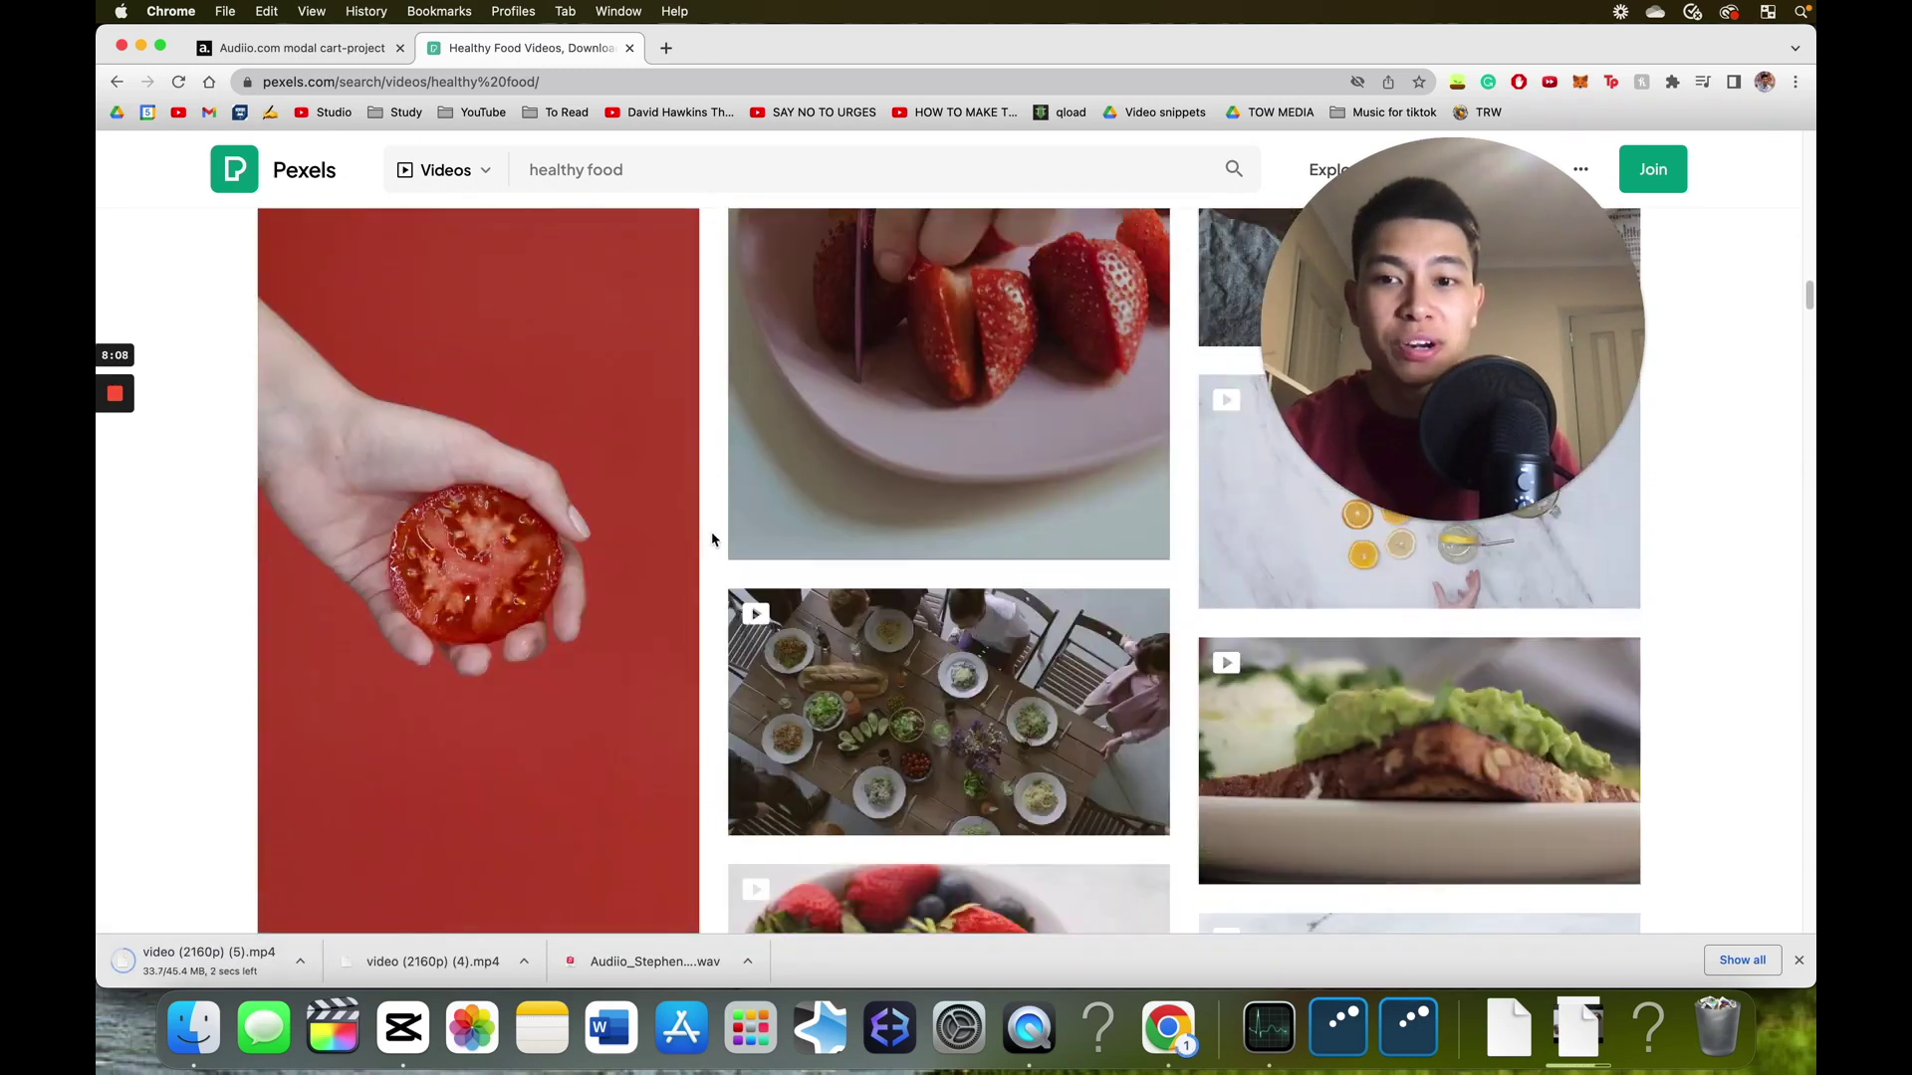
pyautogui.scroll(-5, 709, 545)
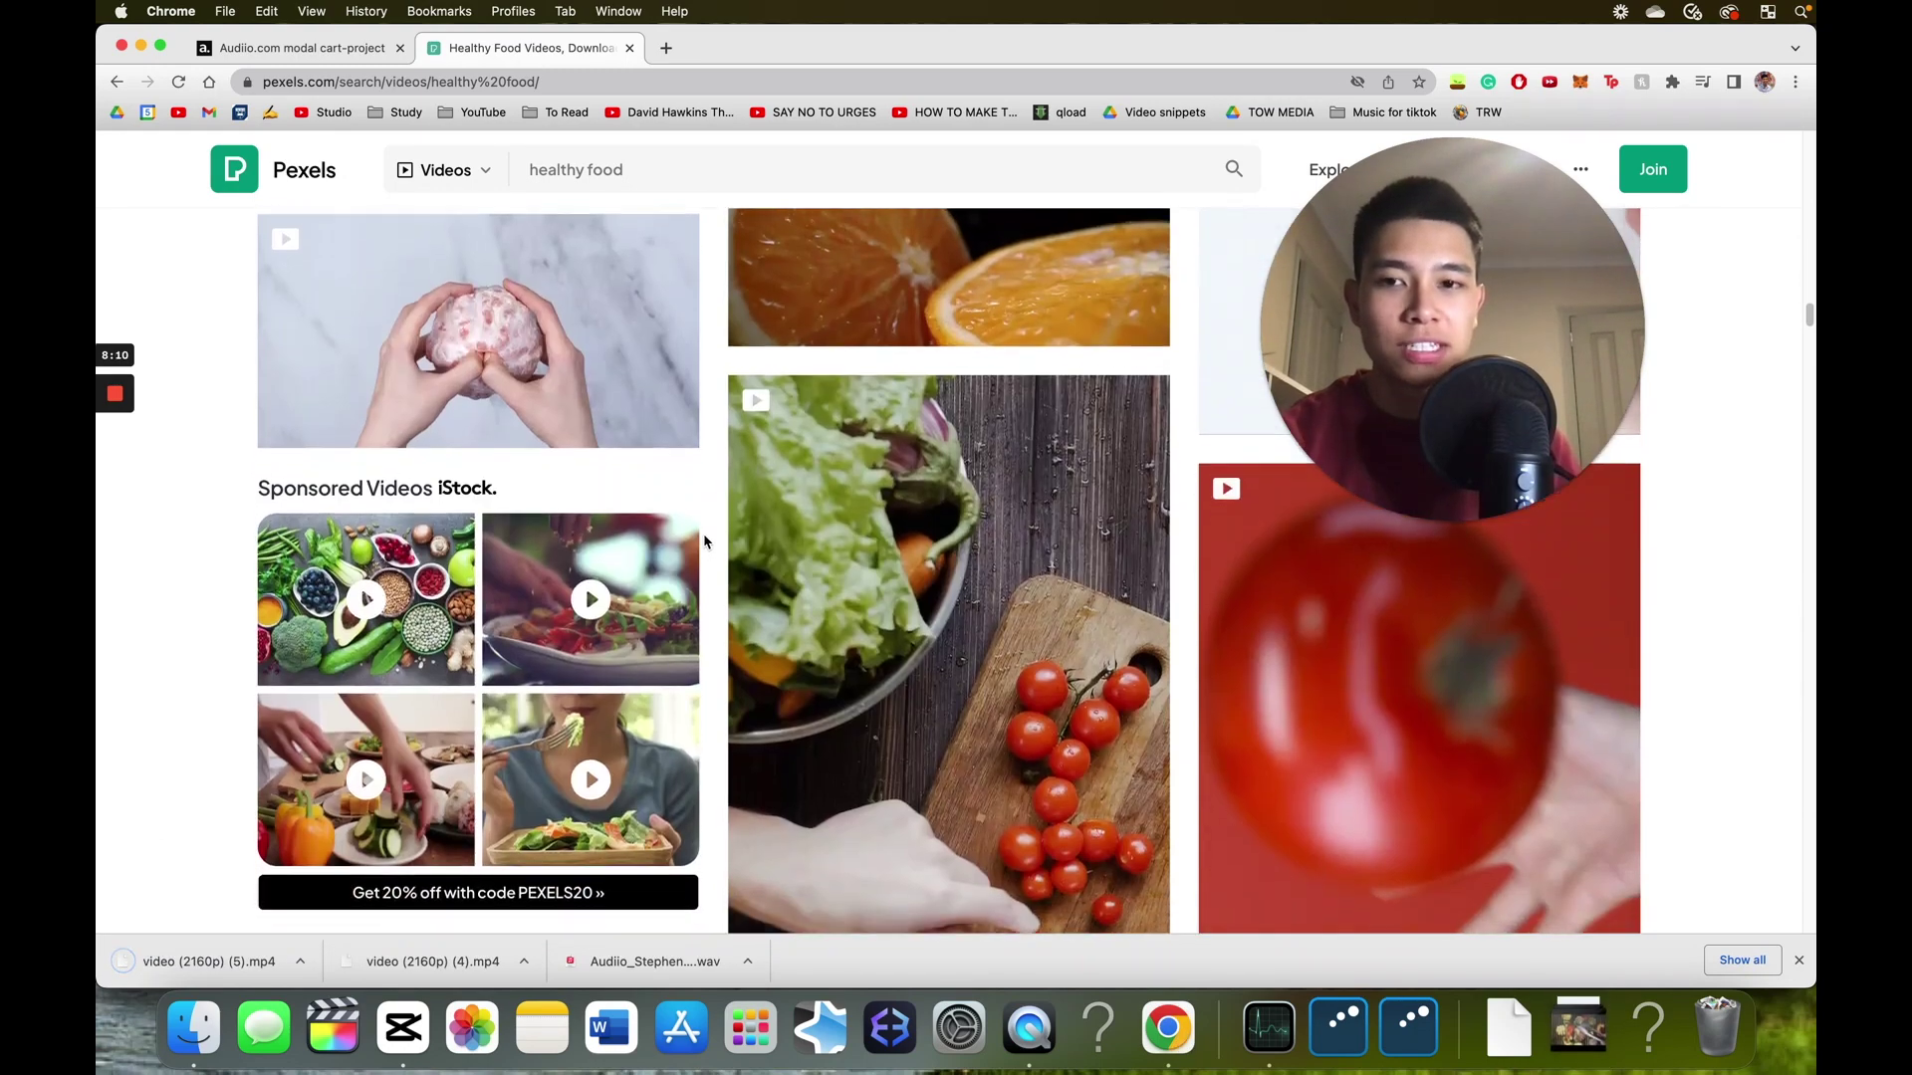
pyautogui.scroll(-3, 1095, 796)
pyautogui.click(1136, 862)
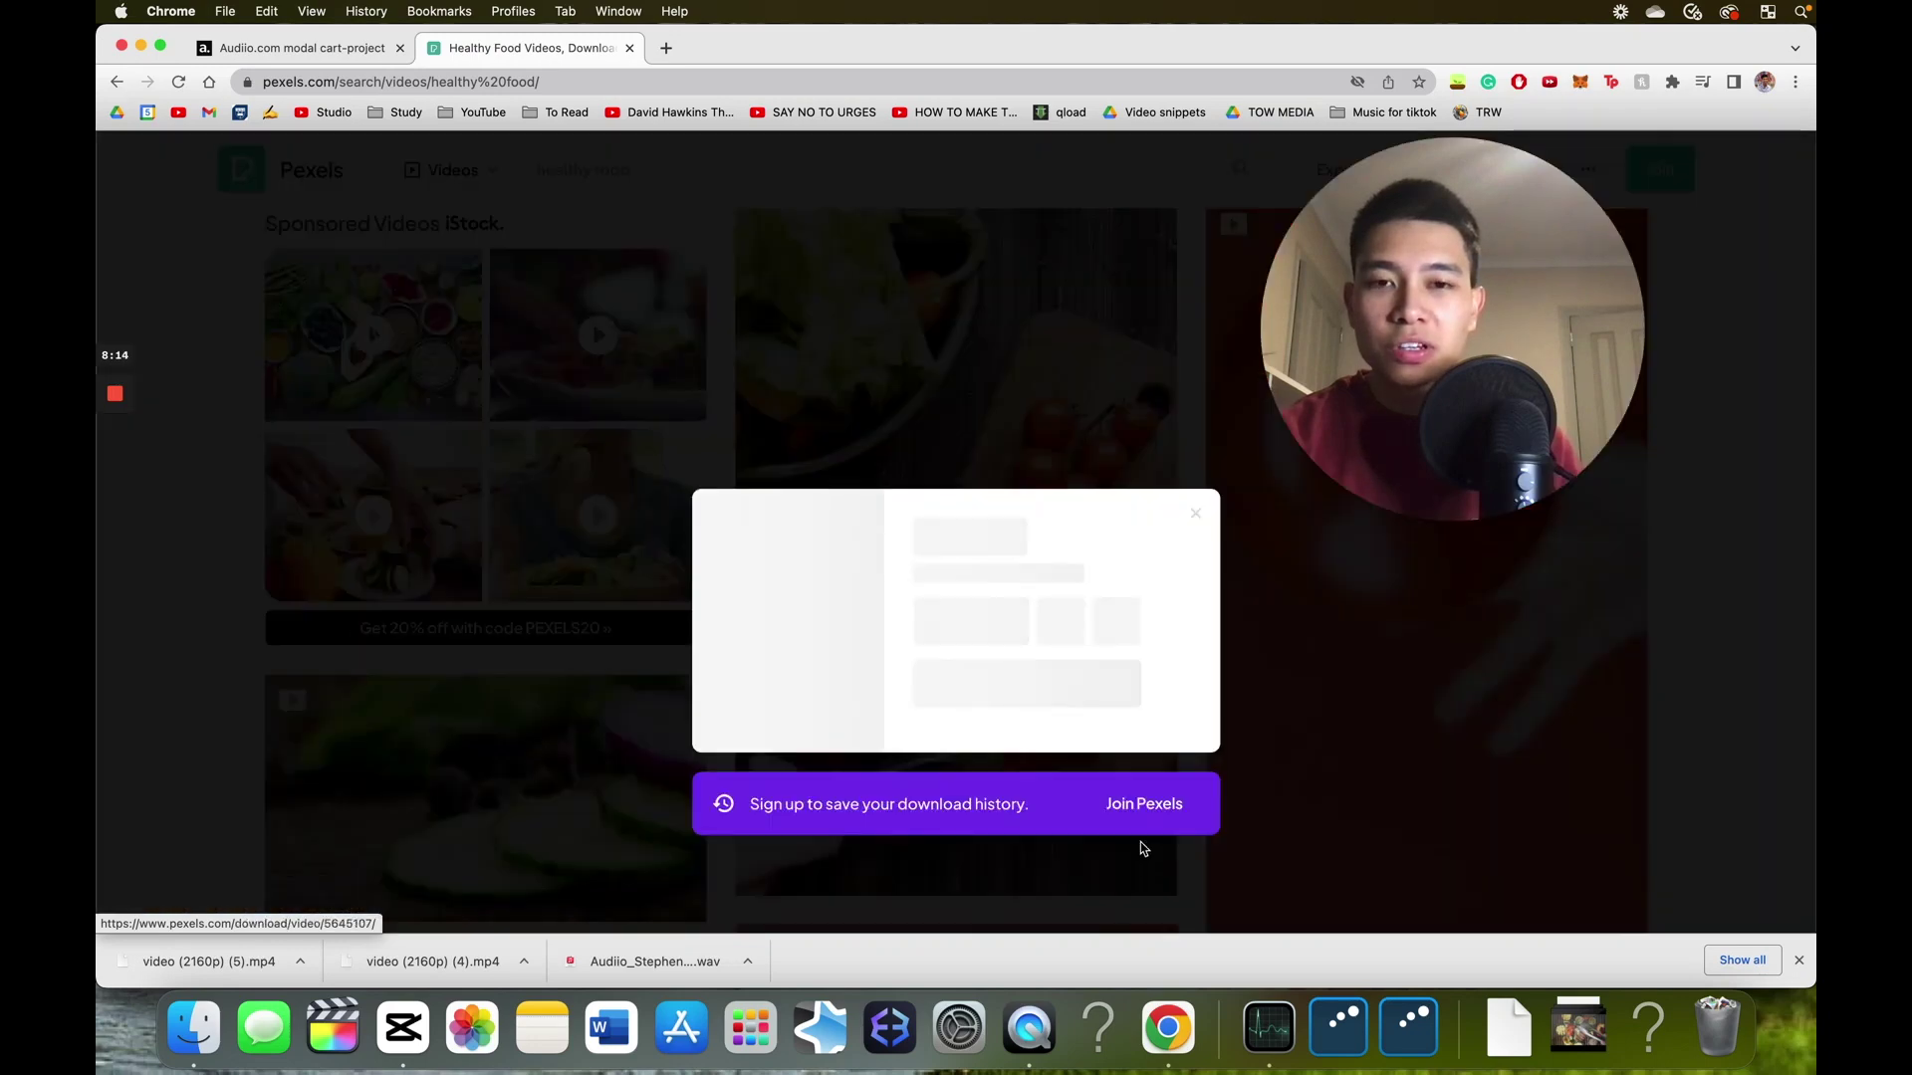
pyautogui.click(1196, 502)
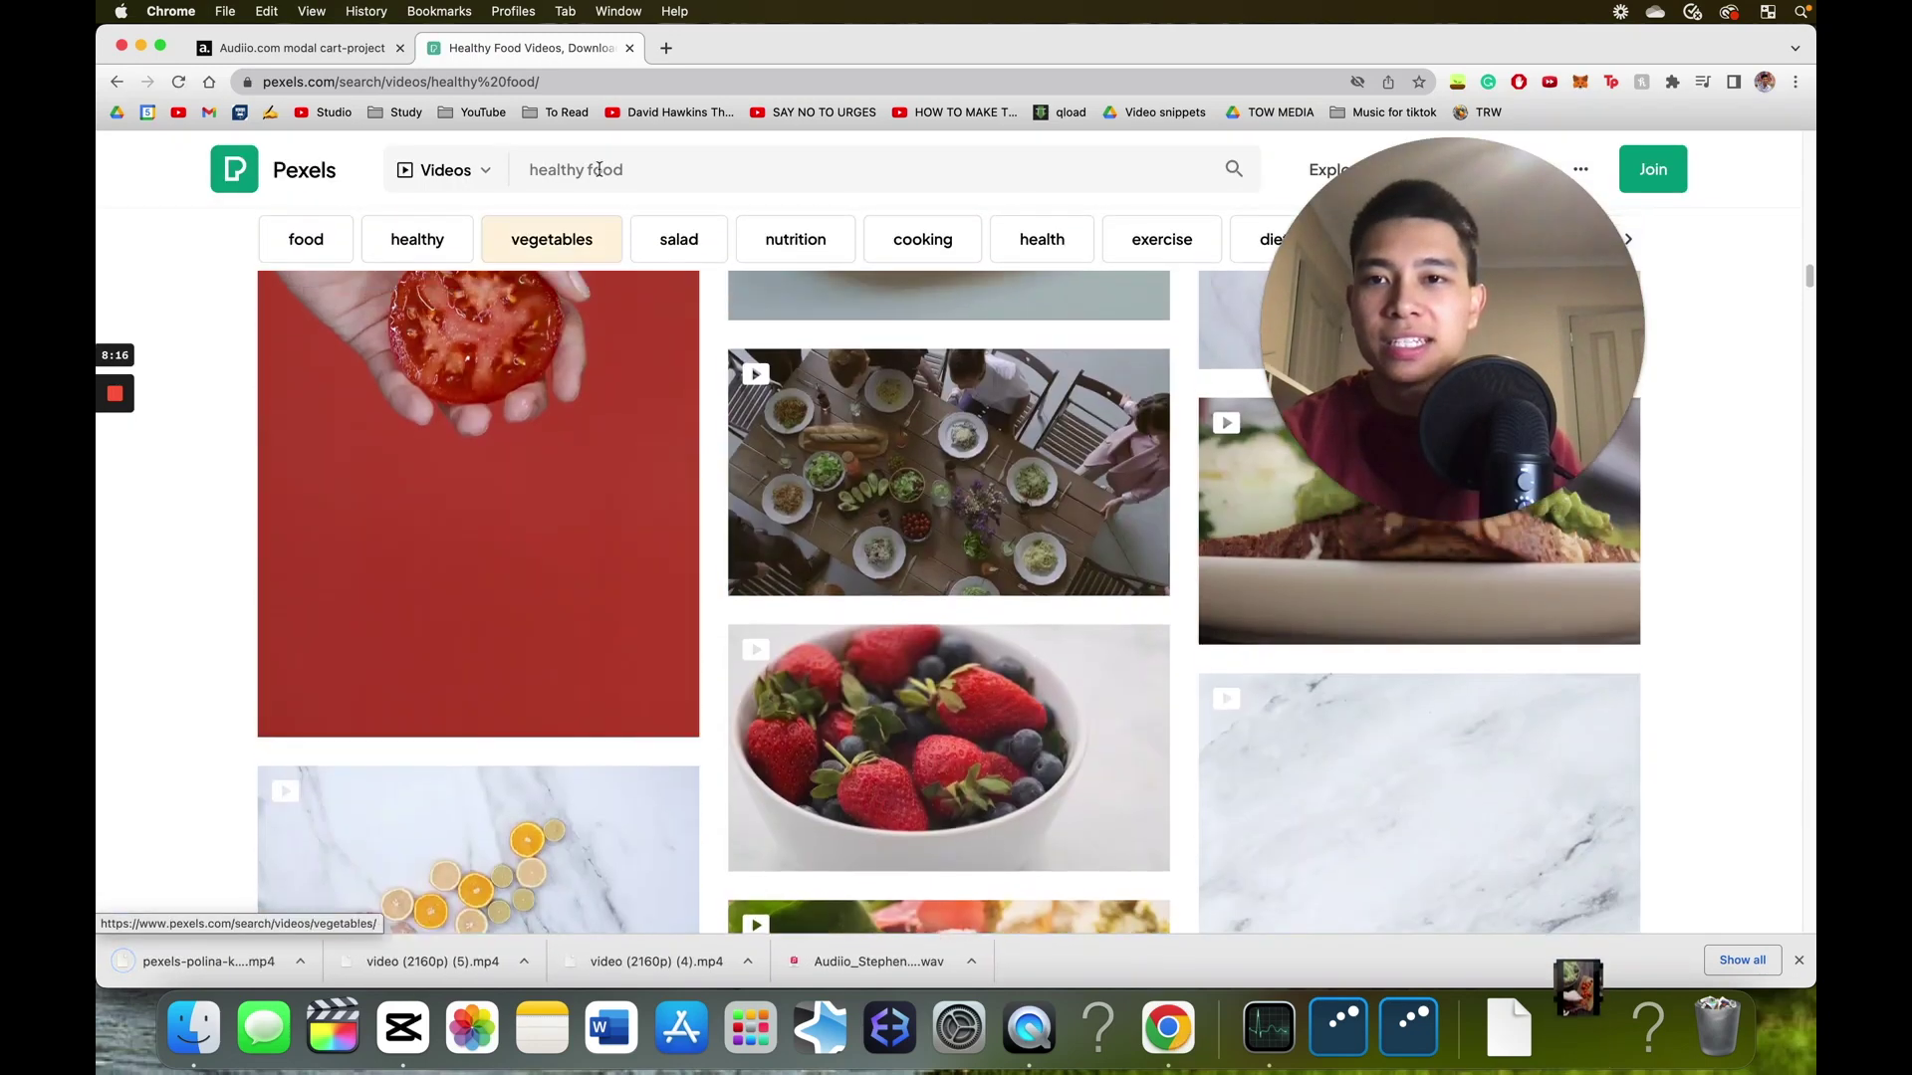
# - Switch the lentils search to photos and download the close-up lentils photo
pyautogui.click(597, 169)
pyautogui.moveTo(471, 164)
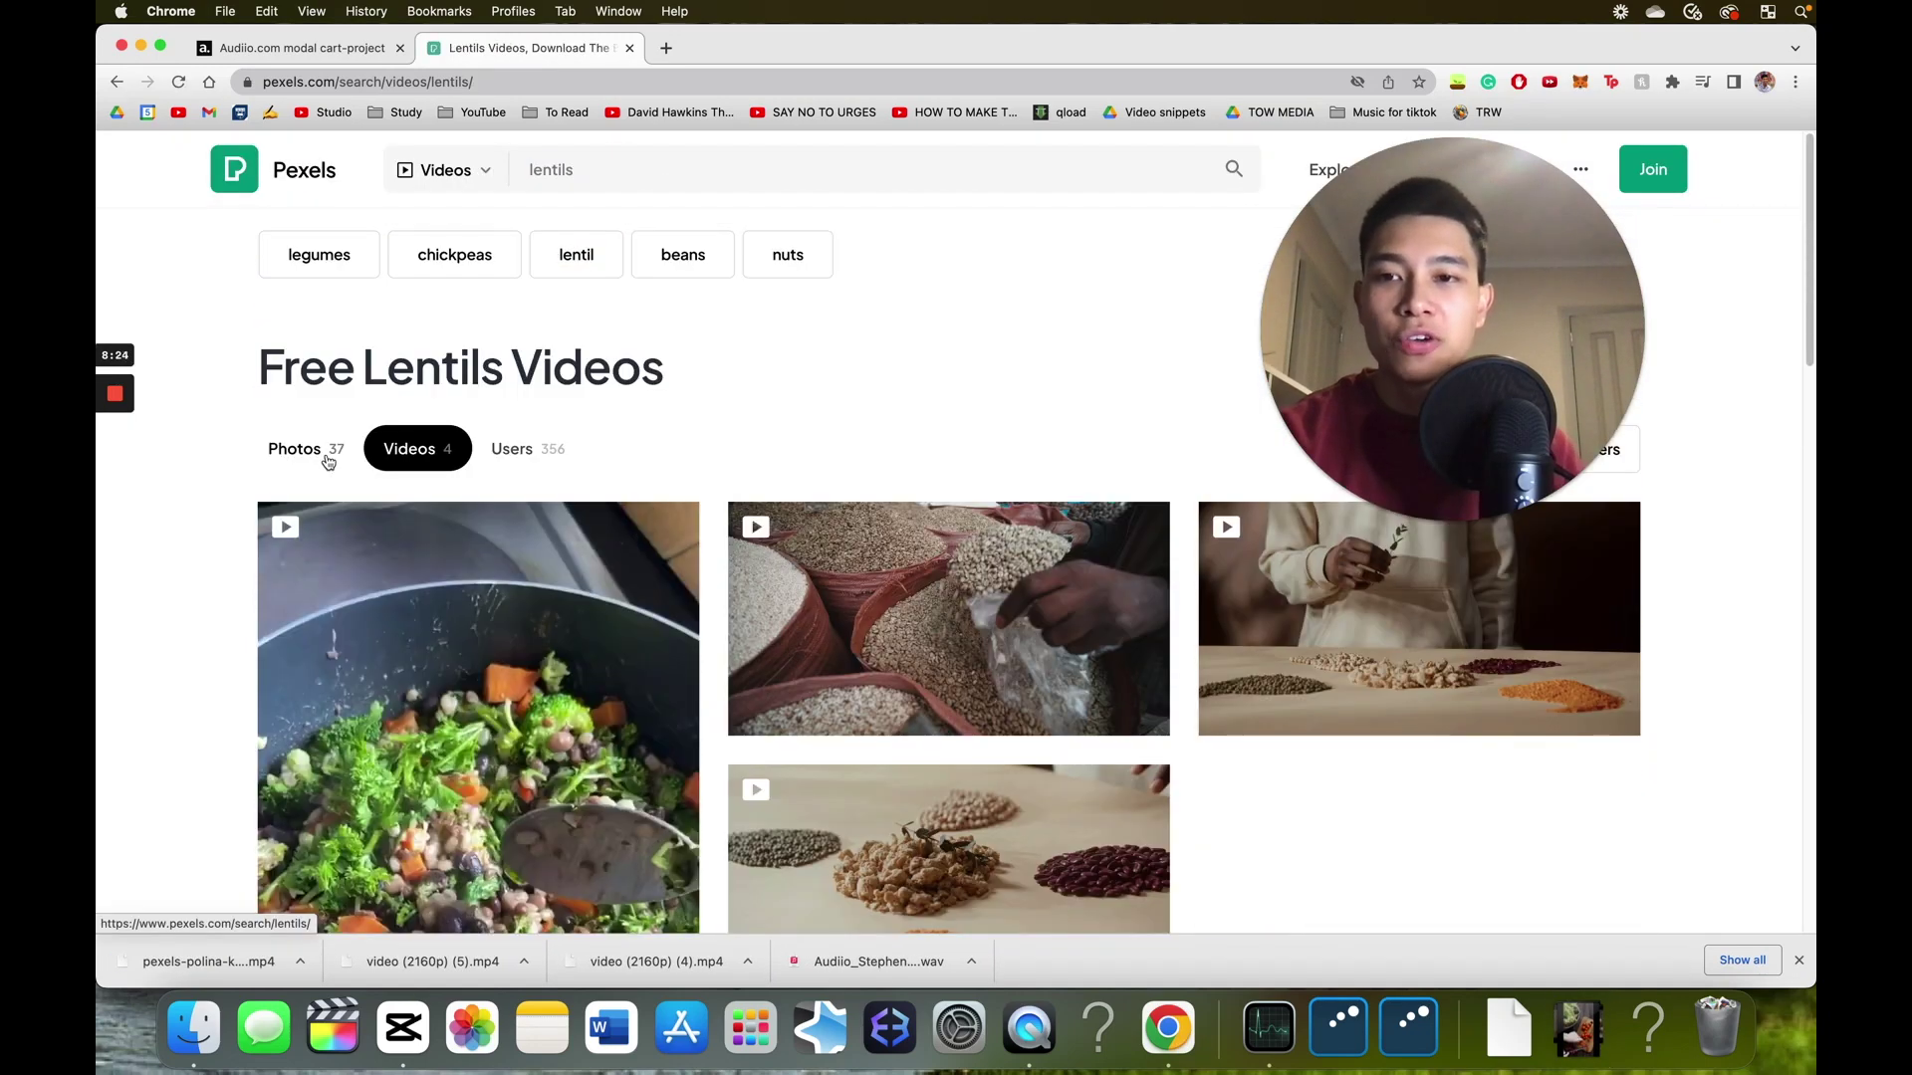
pyautogui.click(328, 453)
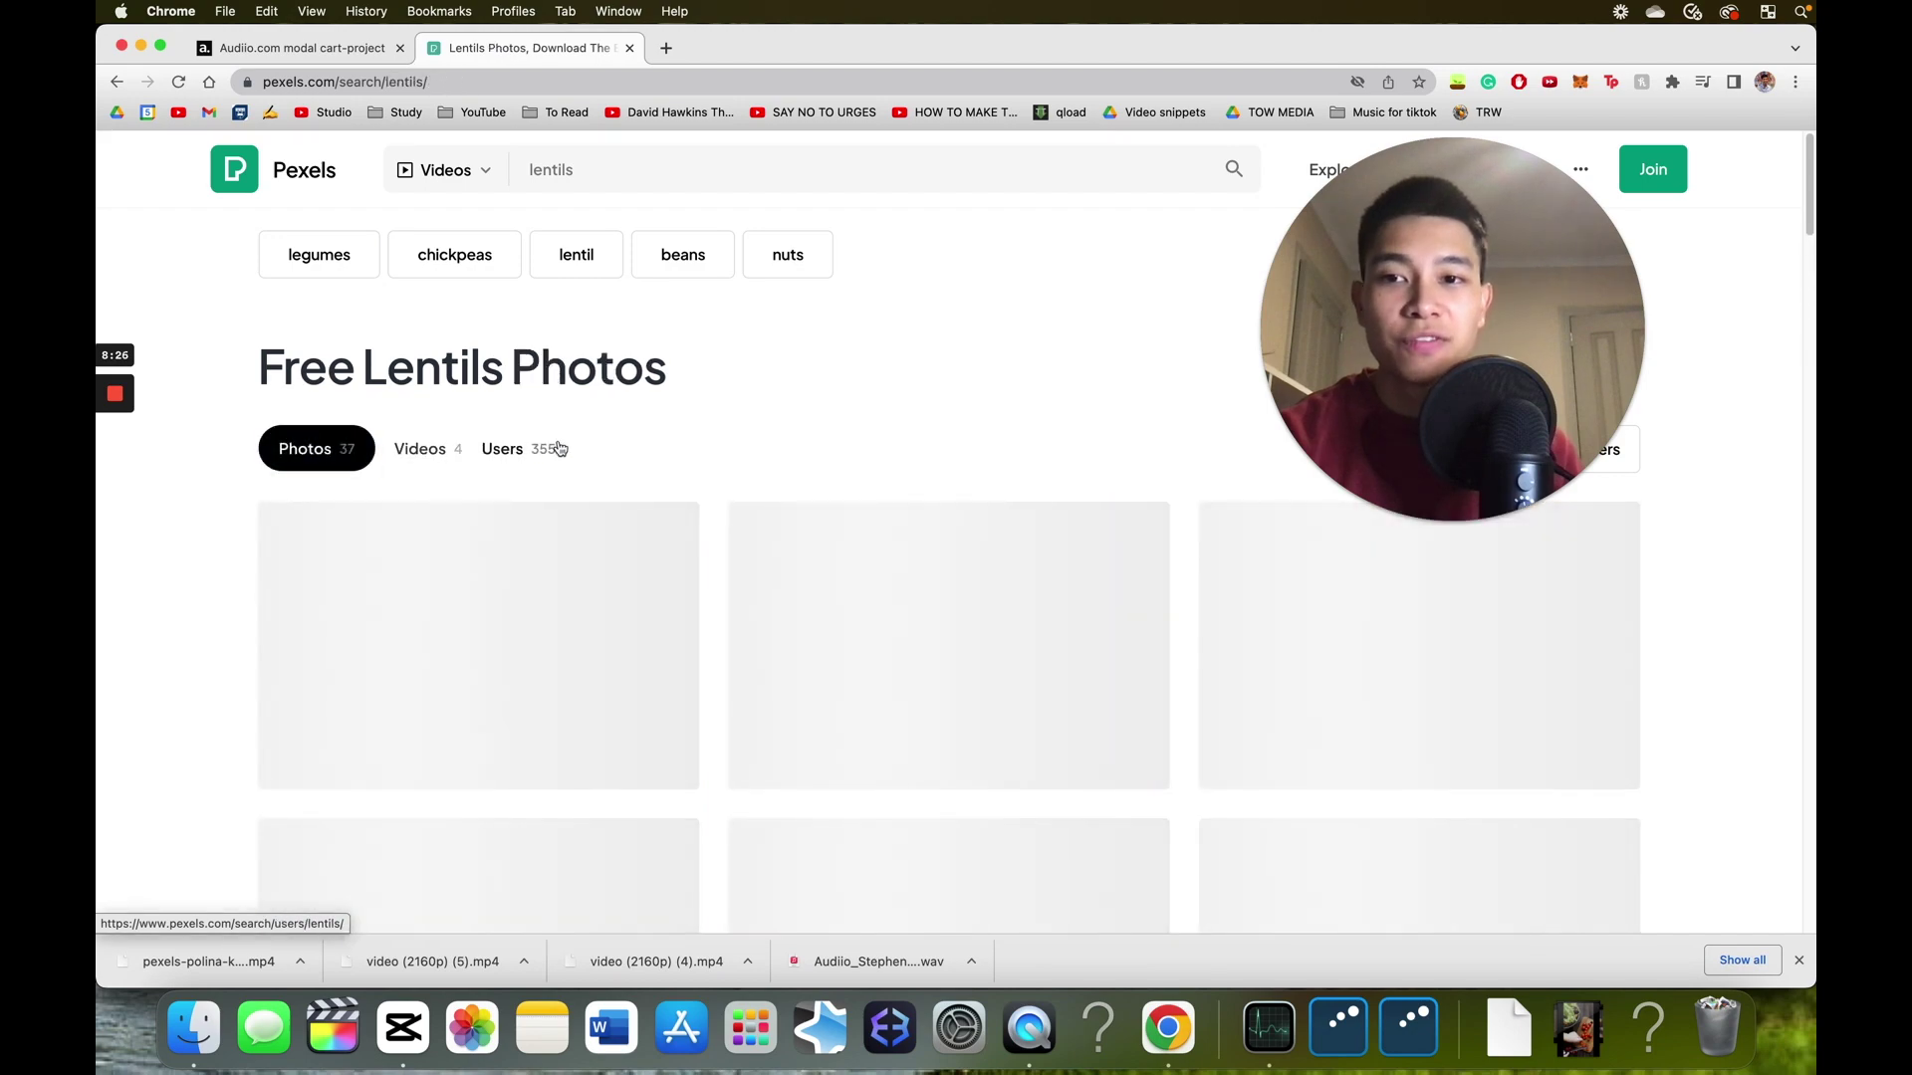
pyautogui.scroll(-2, 752, 523)
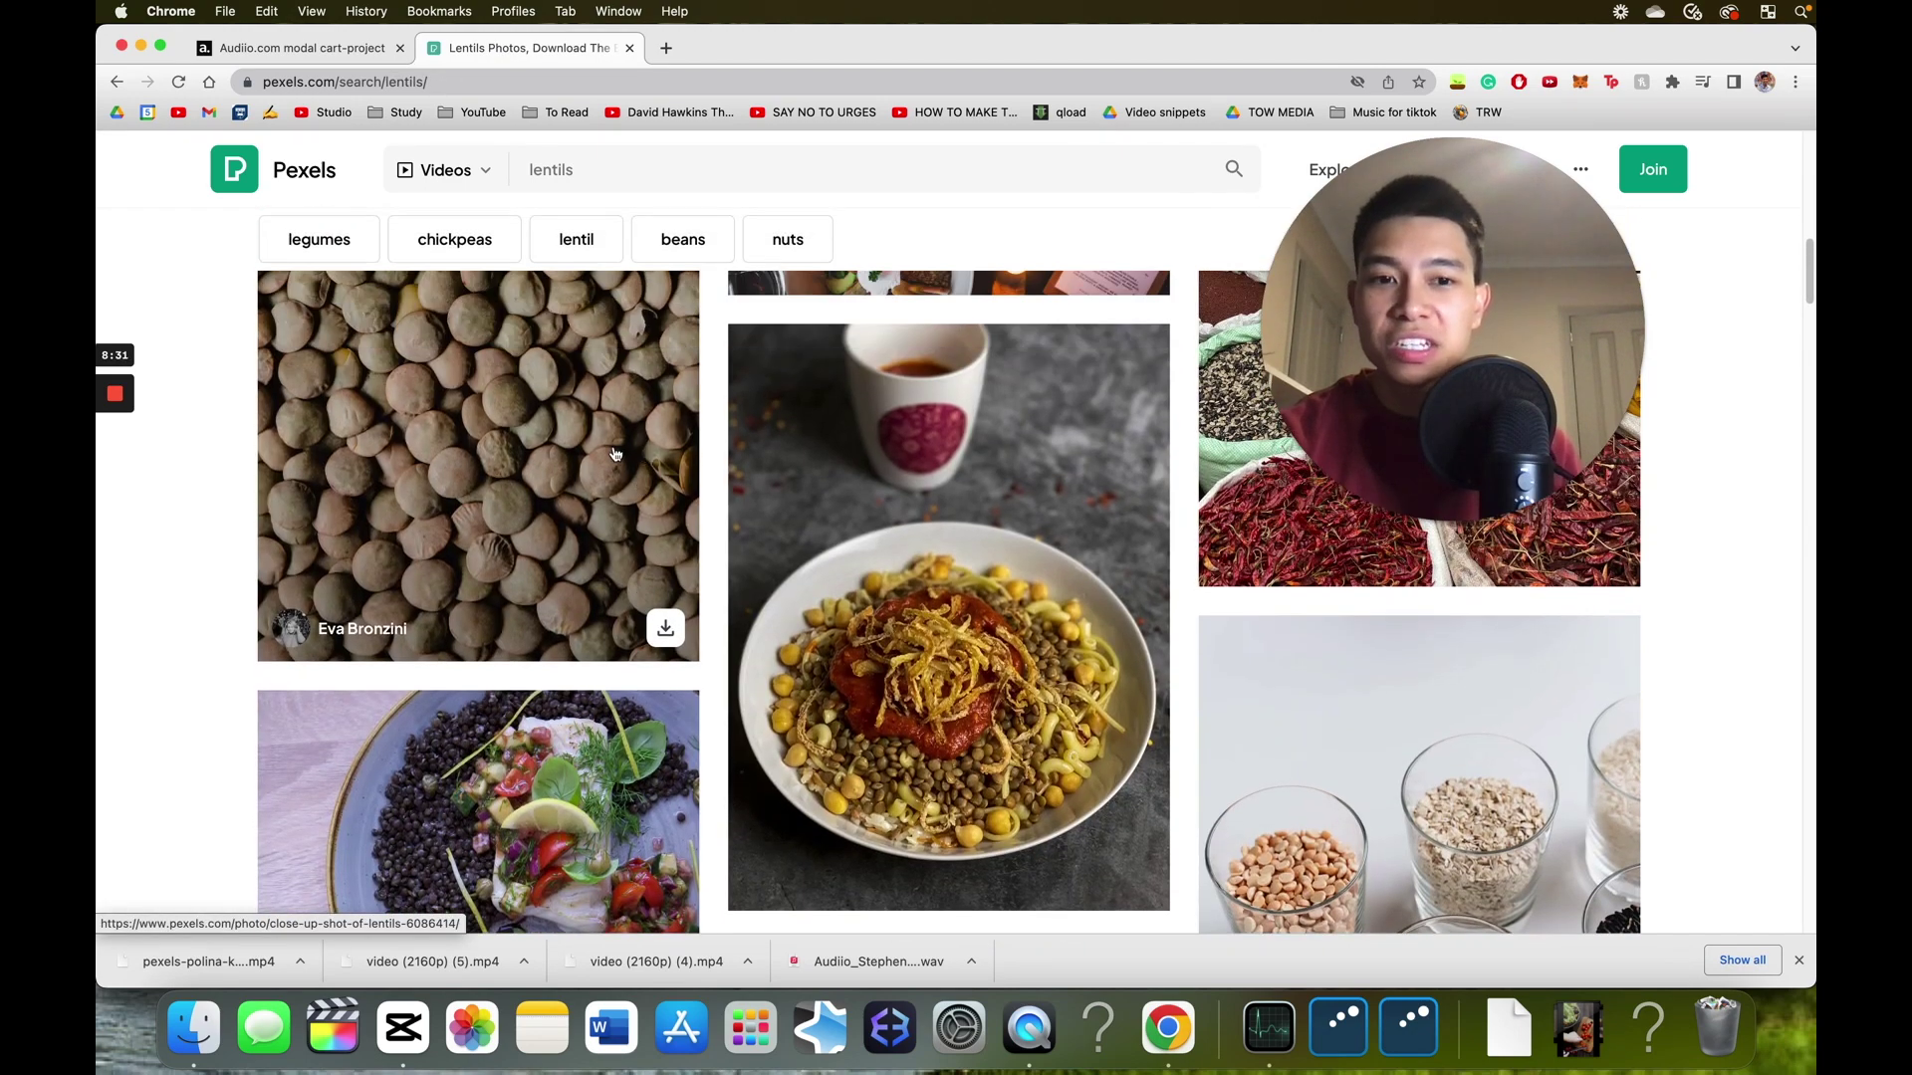
pyautogui.click(667, 627)
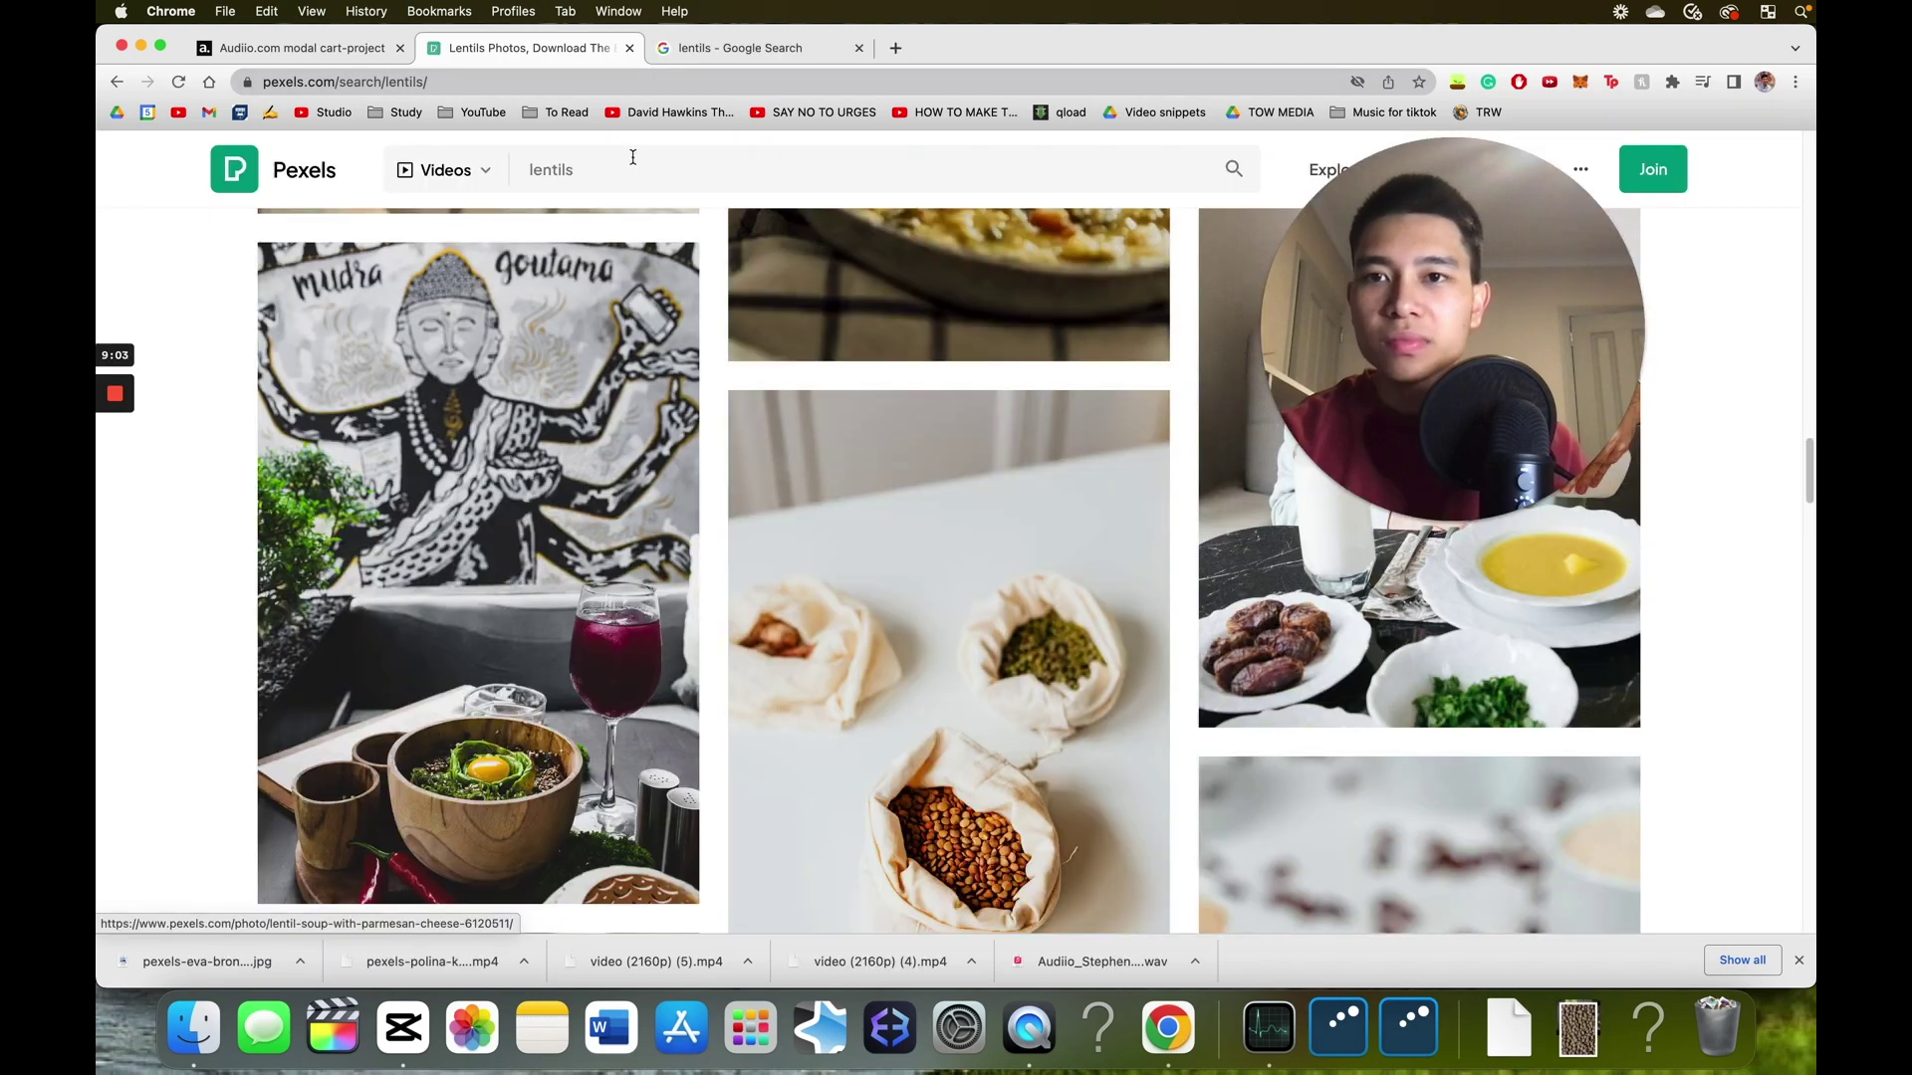
# - Search Pexels for mushrooms and download the Pressmaster mushroom-chopping video
pyautogui.moveTo(631, 159); pyautogui.dragTo(476, 145)
pyautogui.write('mushrooms')
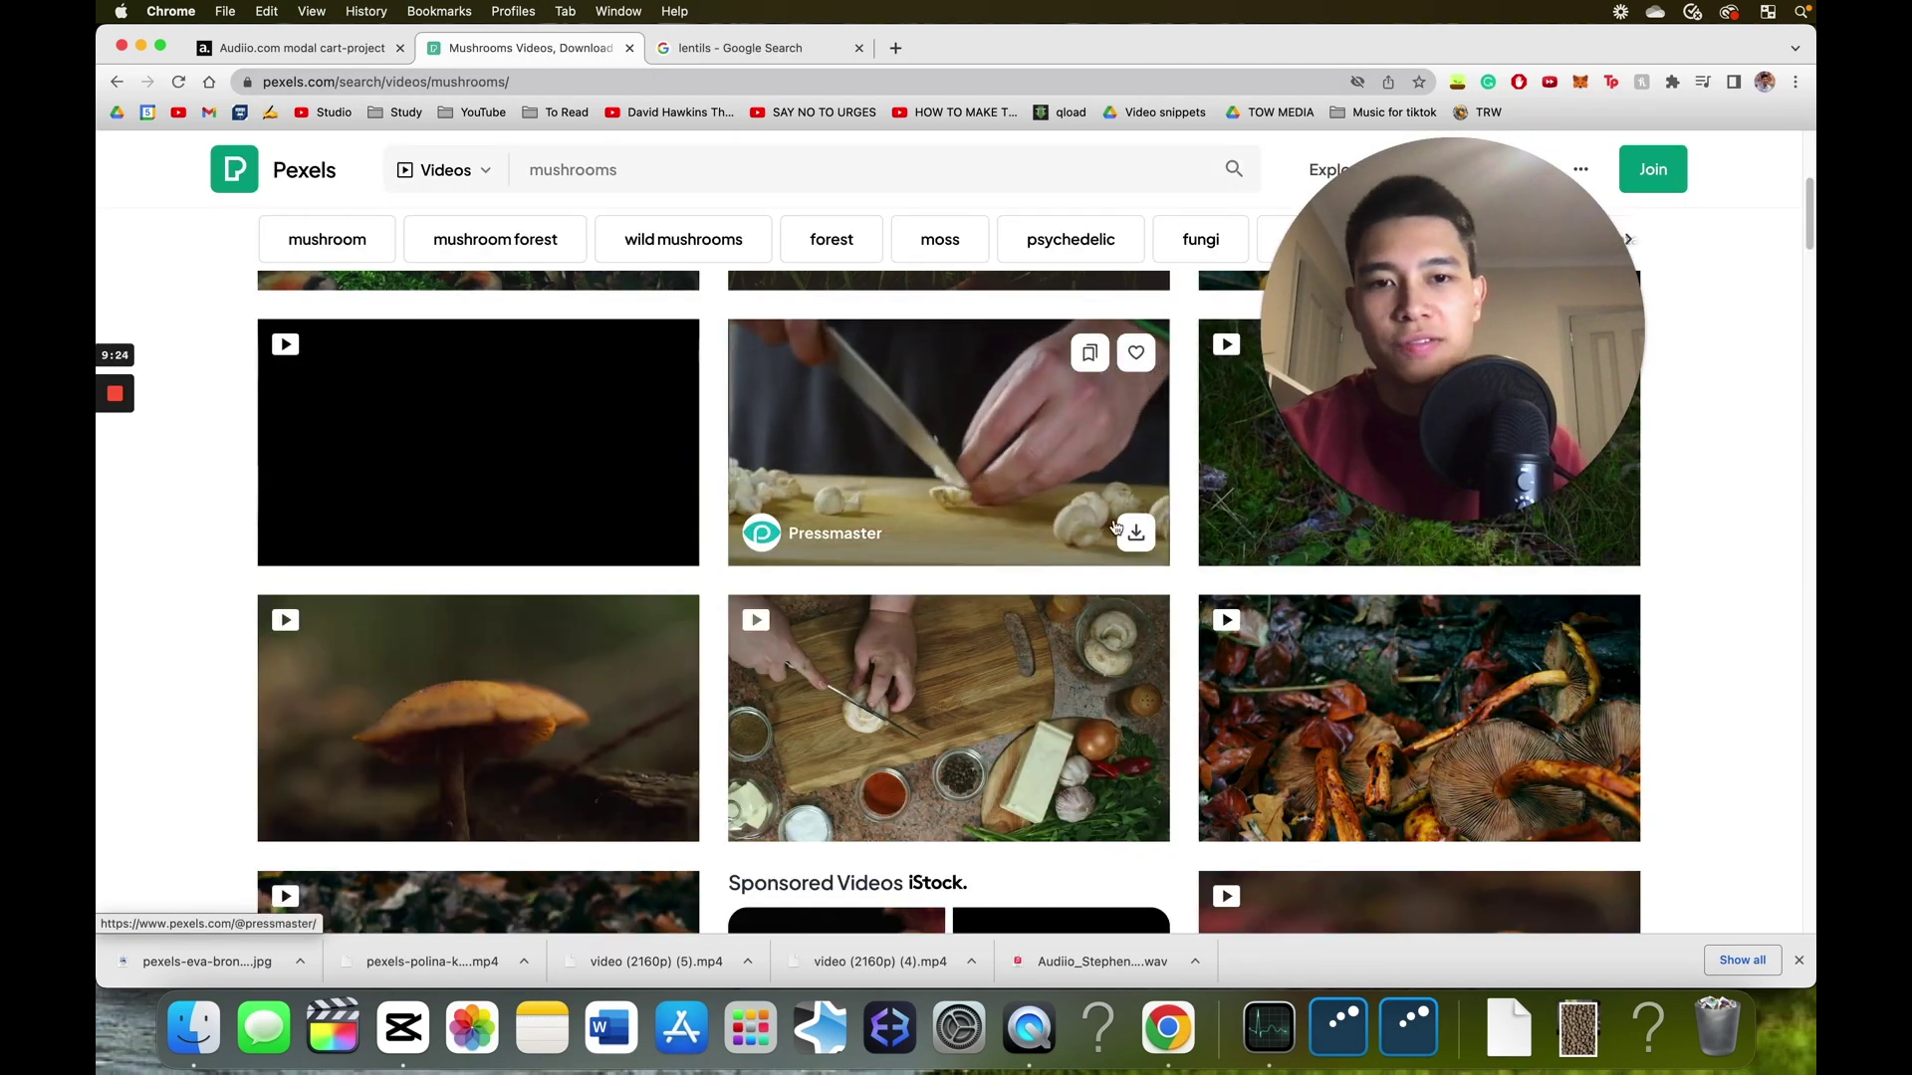
pyautogui.click(1135, 532)
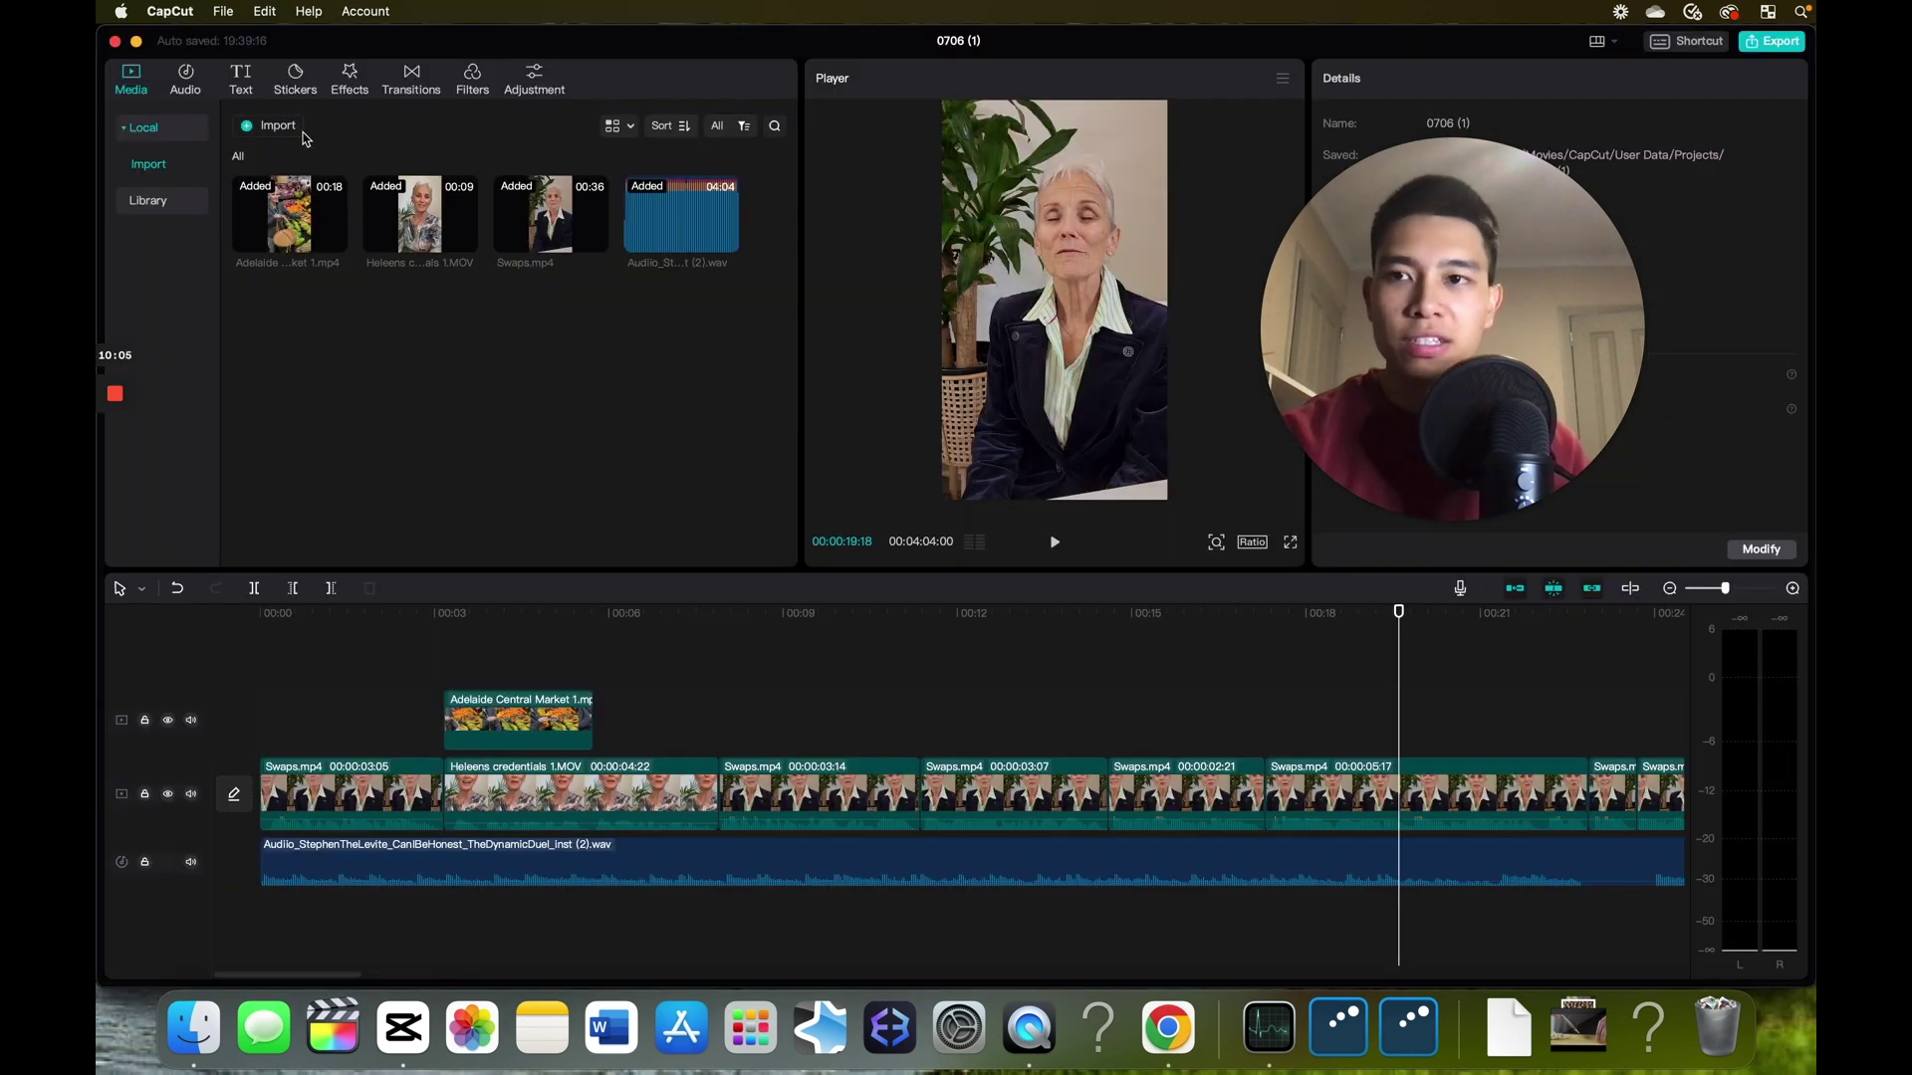
# - Import the B-roll folder of food clips into the media panel and open it
pyautogui.click(299, 132)
pyautogui.click(802, 443)
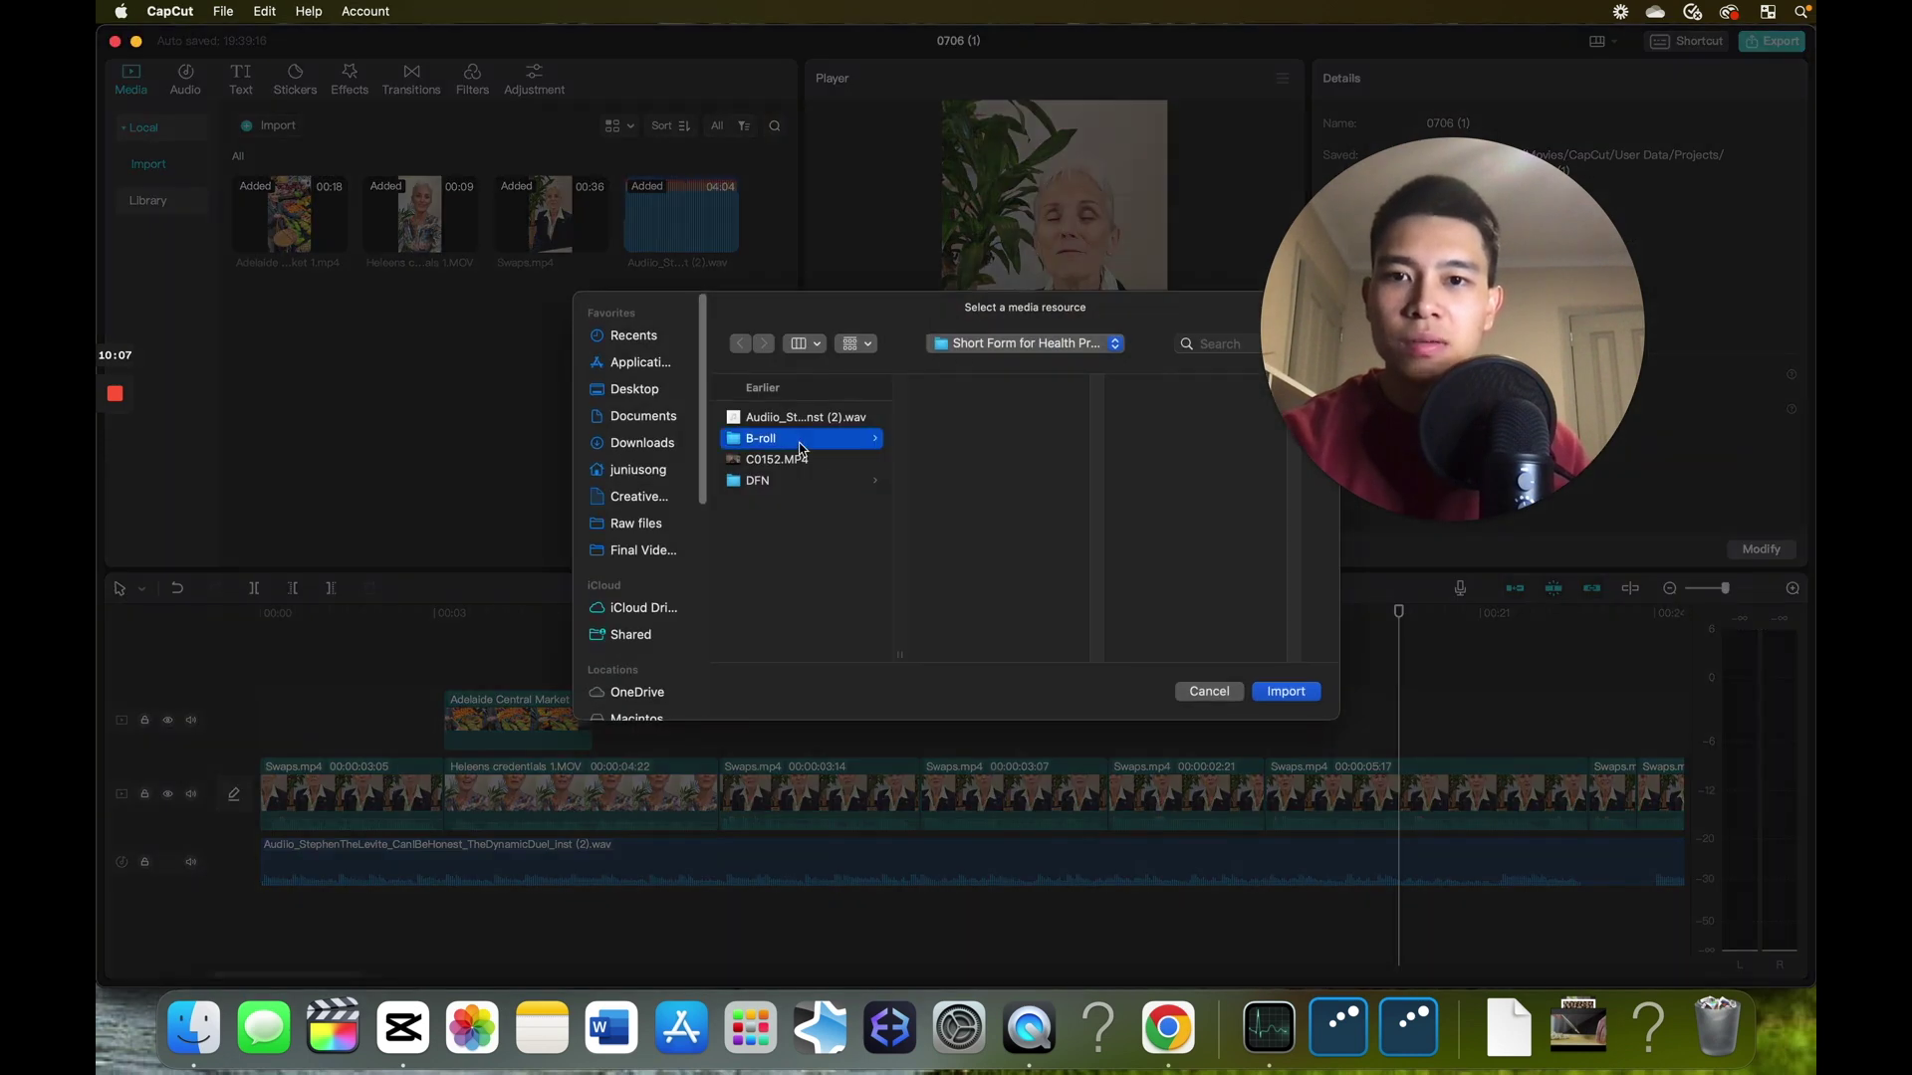
pyautogui.click(1285, 692)
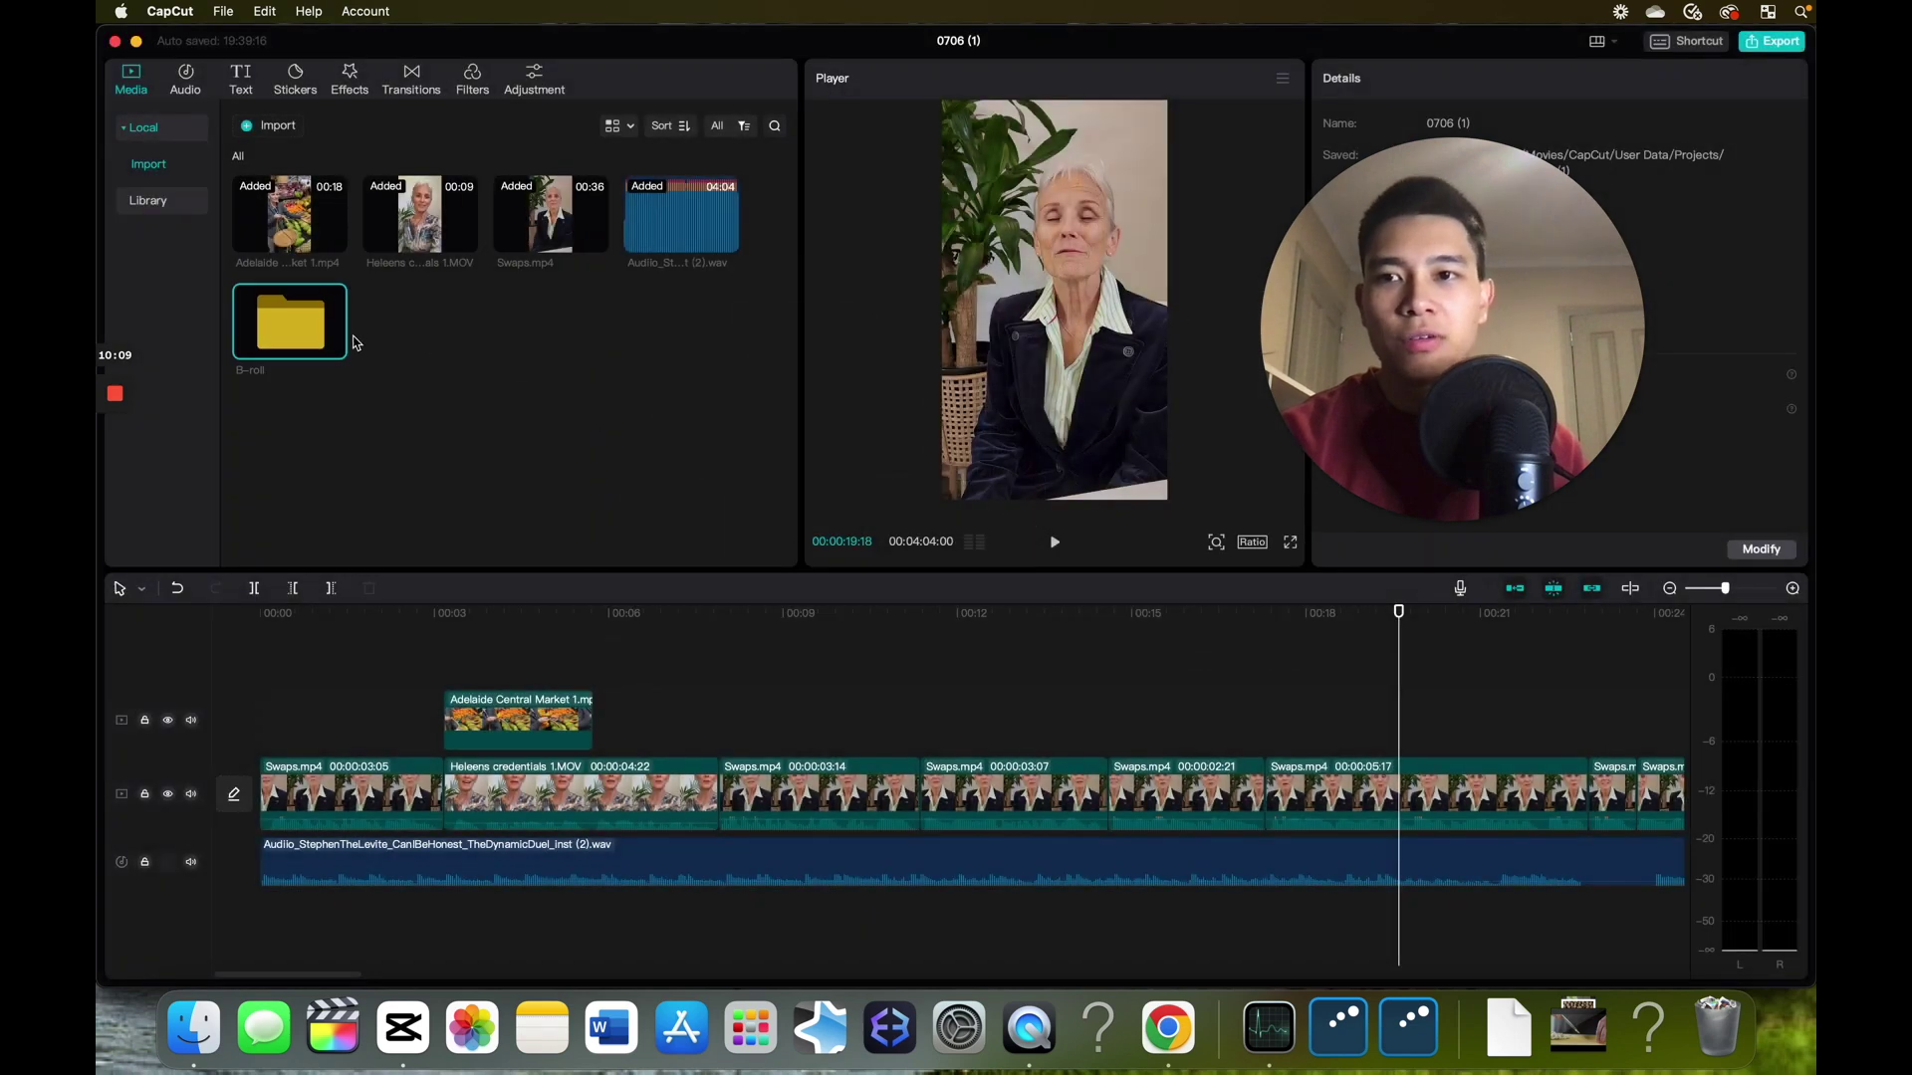
pyautogui.doubleClick(284, 318)
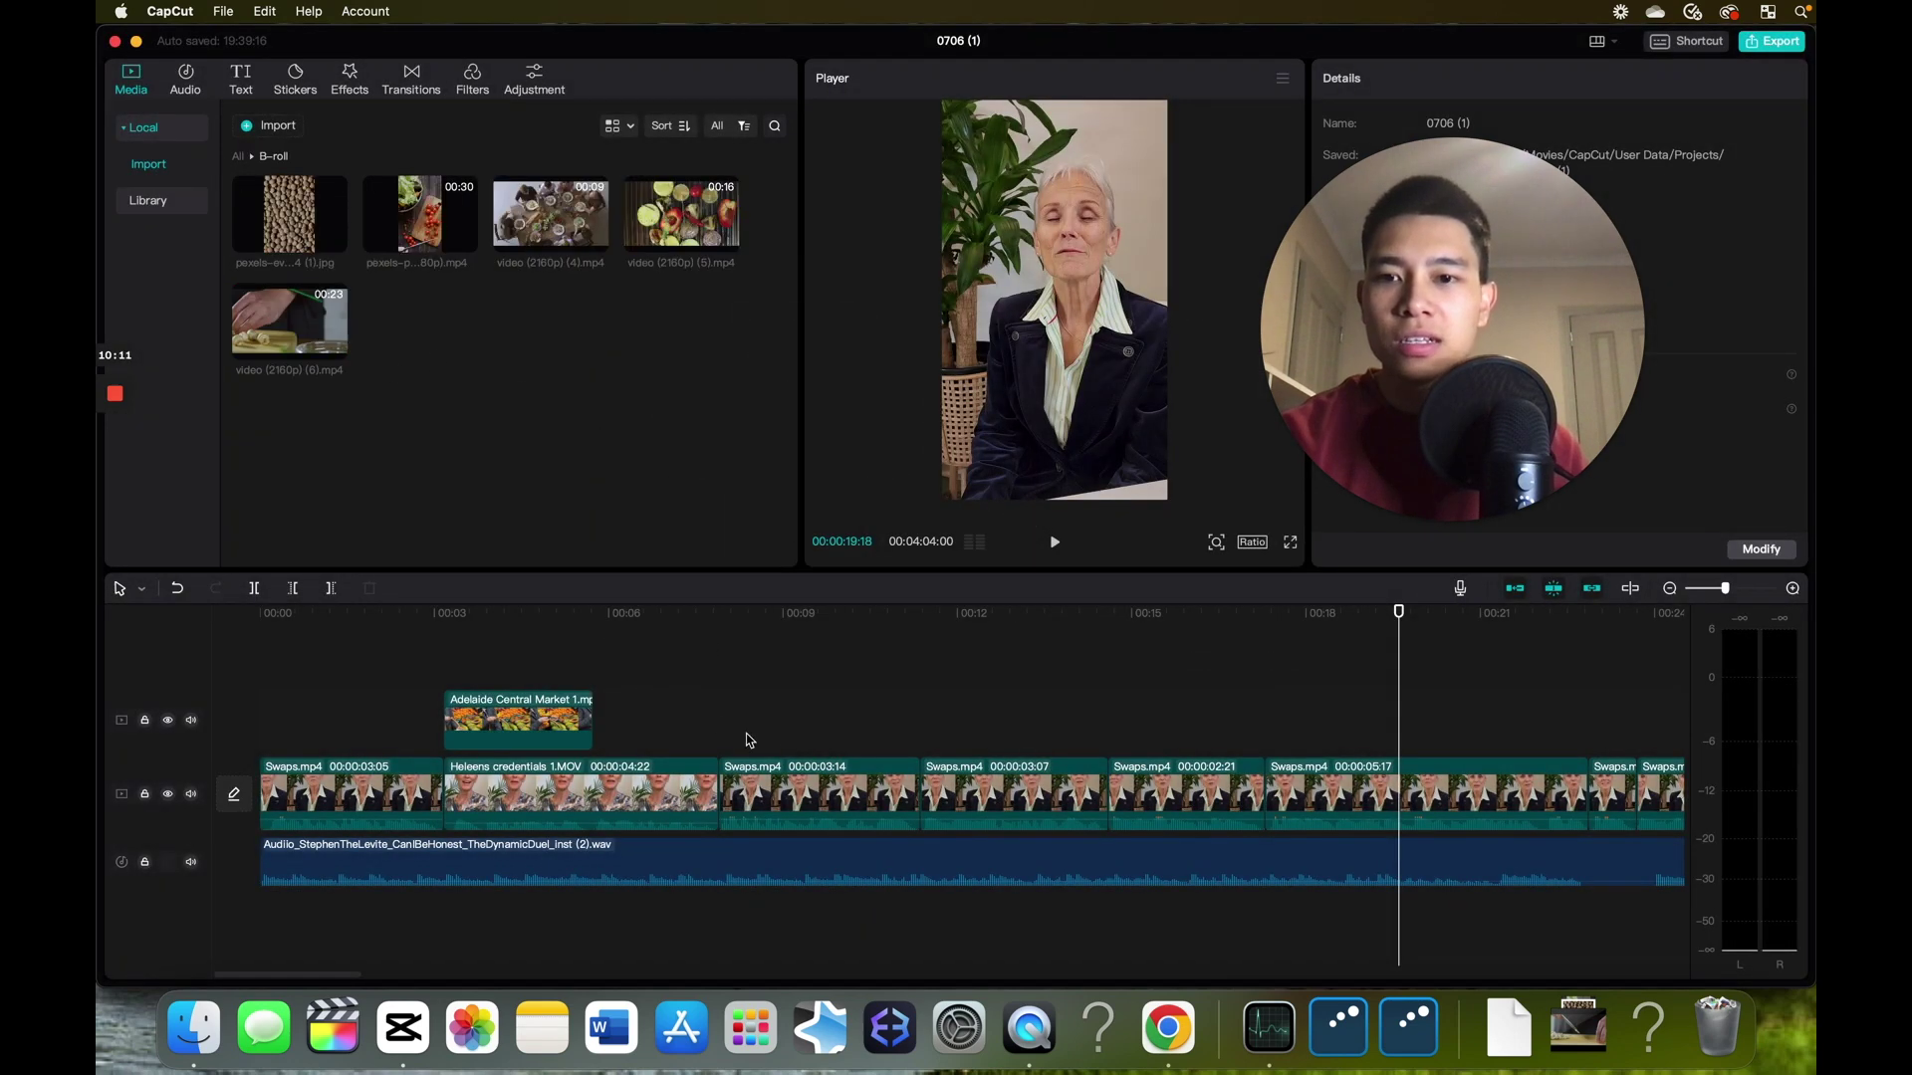
# - Review the timeline around 00:07–00:11, then preview the dining-table clip and drag it toward the timeline
pyautogui.click(727, 672)
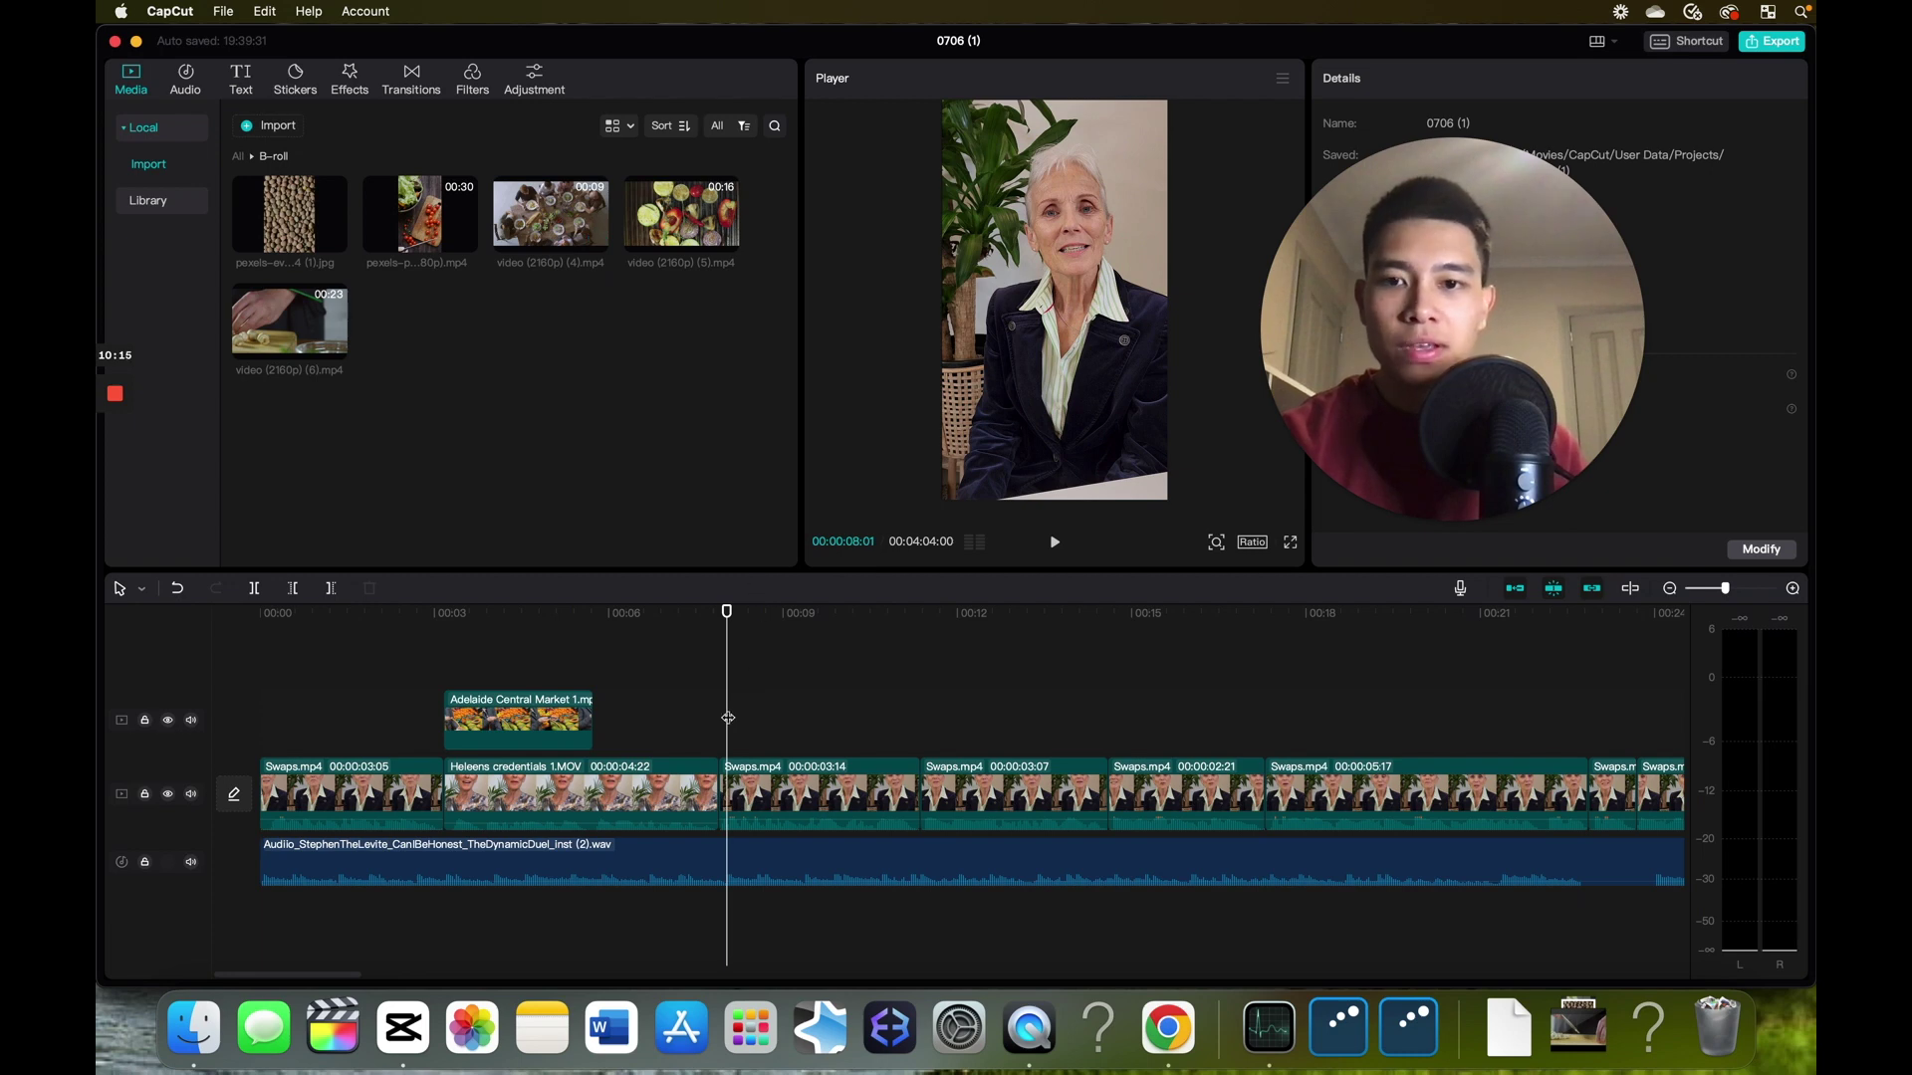
pyautogui.moveTo(728, 717); pyautogui.dragTo(719, 714)
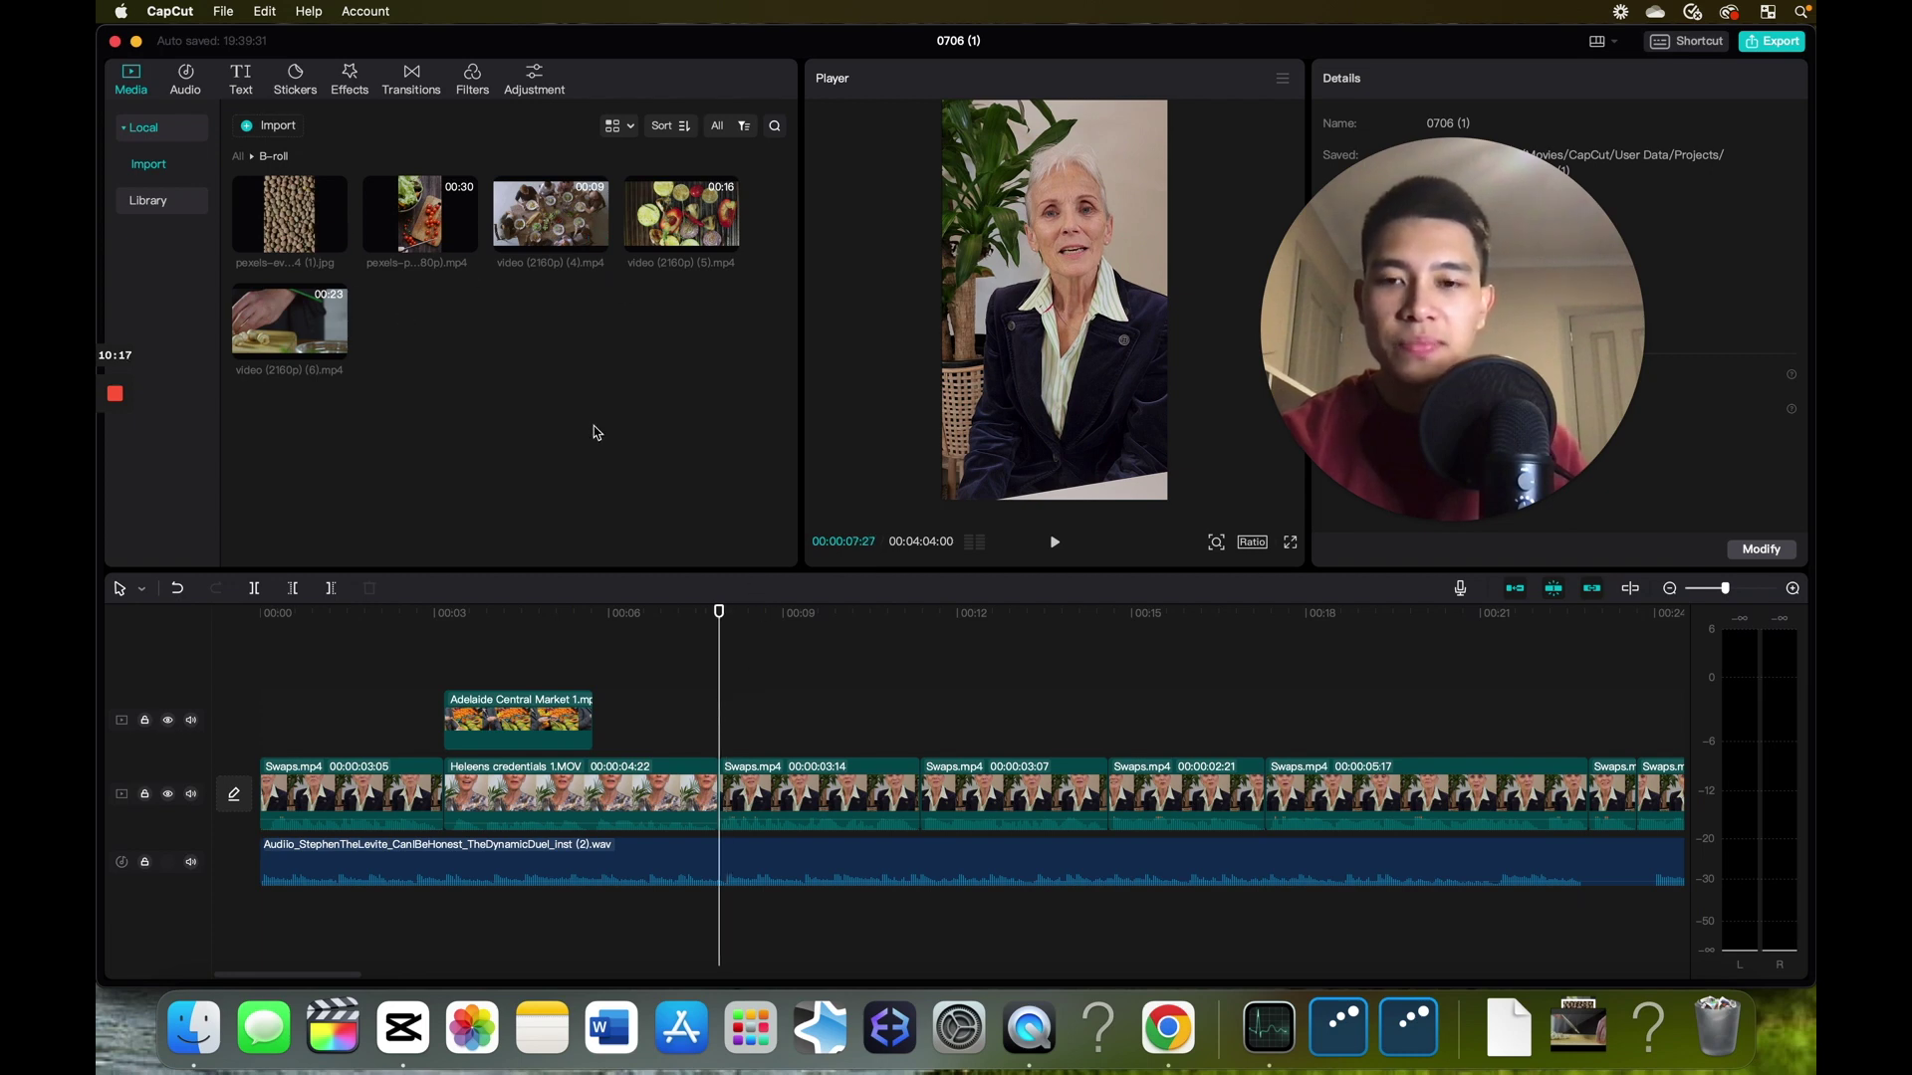
pyautogui.press('space')
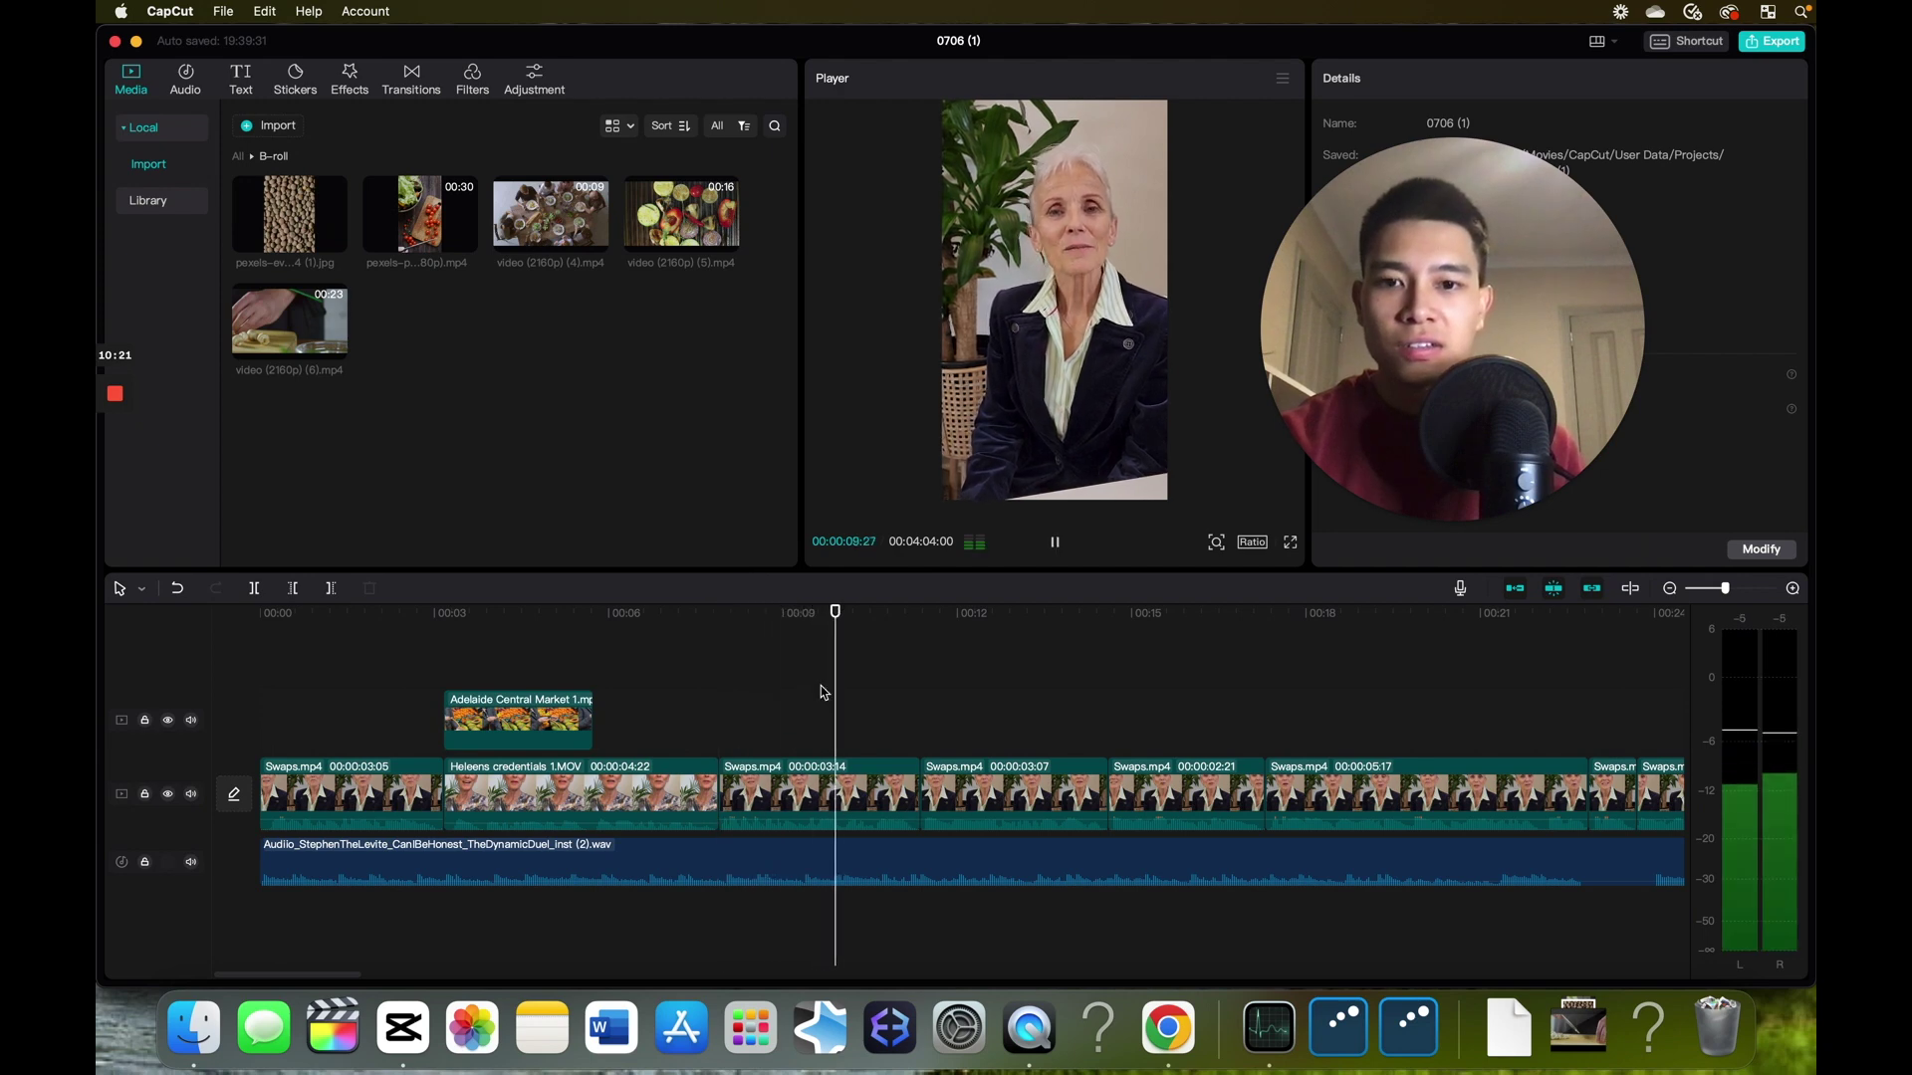
pyautogui.press('space')
pyautogui.moveTo(890, 696); pyautogui.dragTo(885, 700)
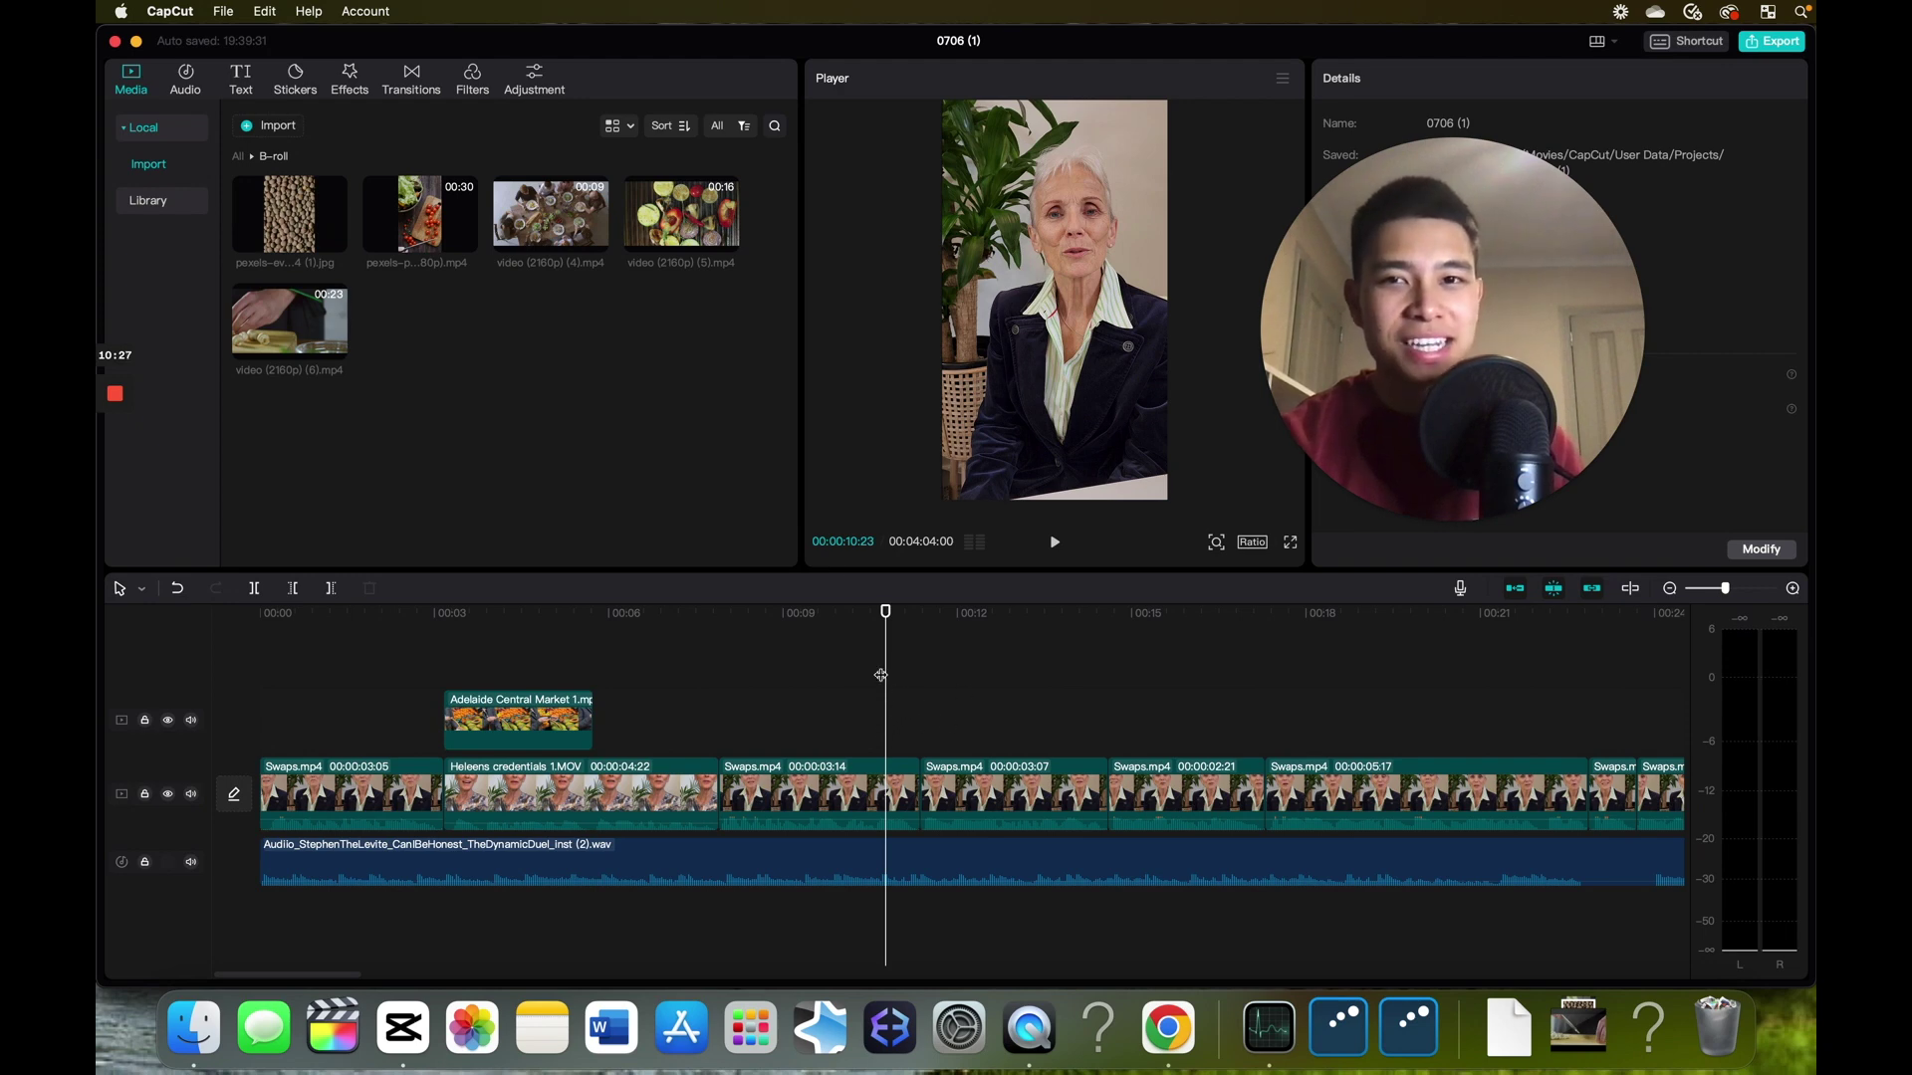
pyautogui.click(561, 205)
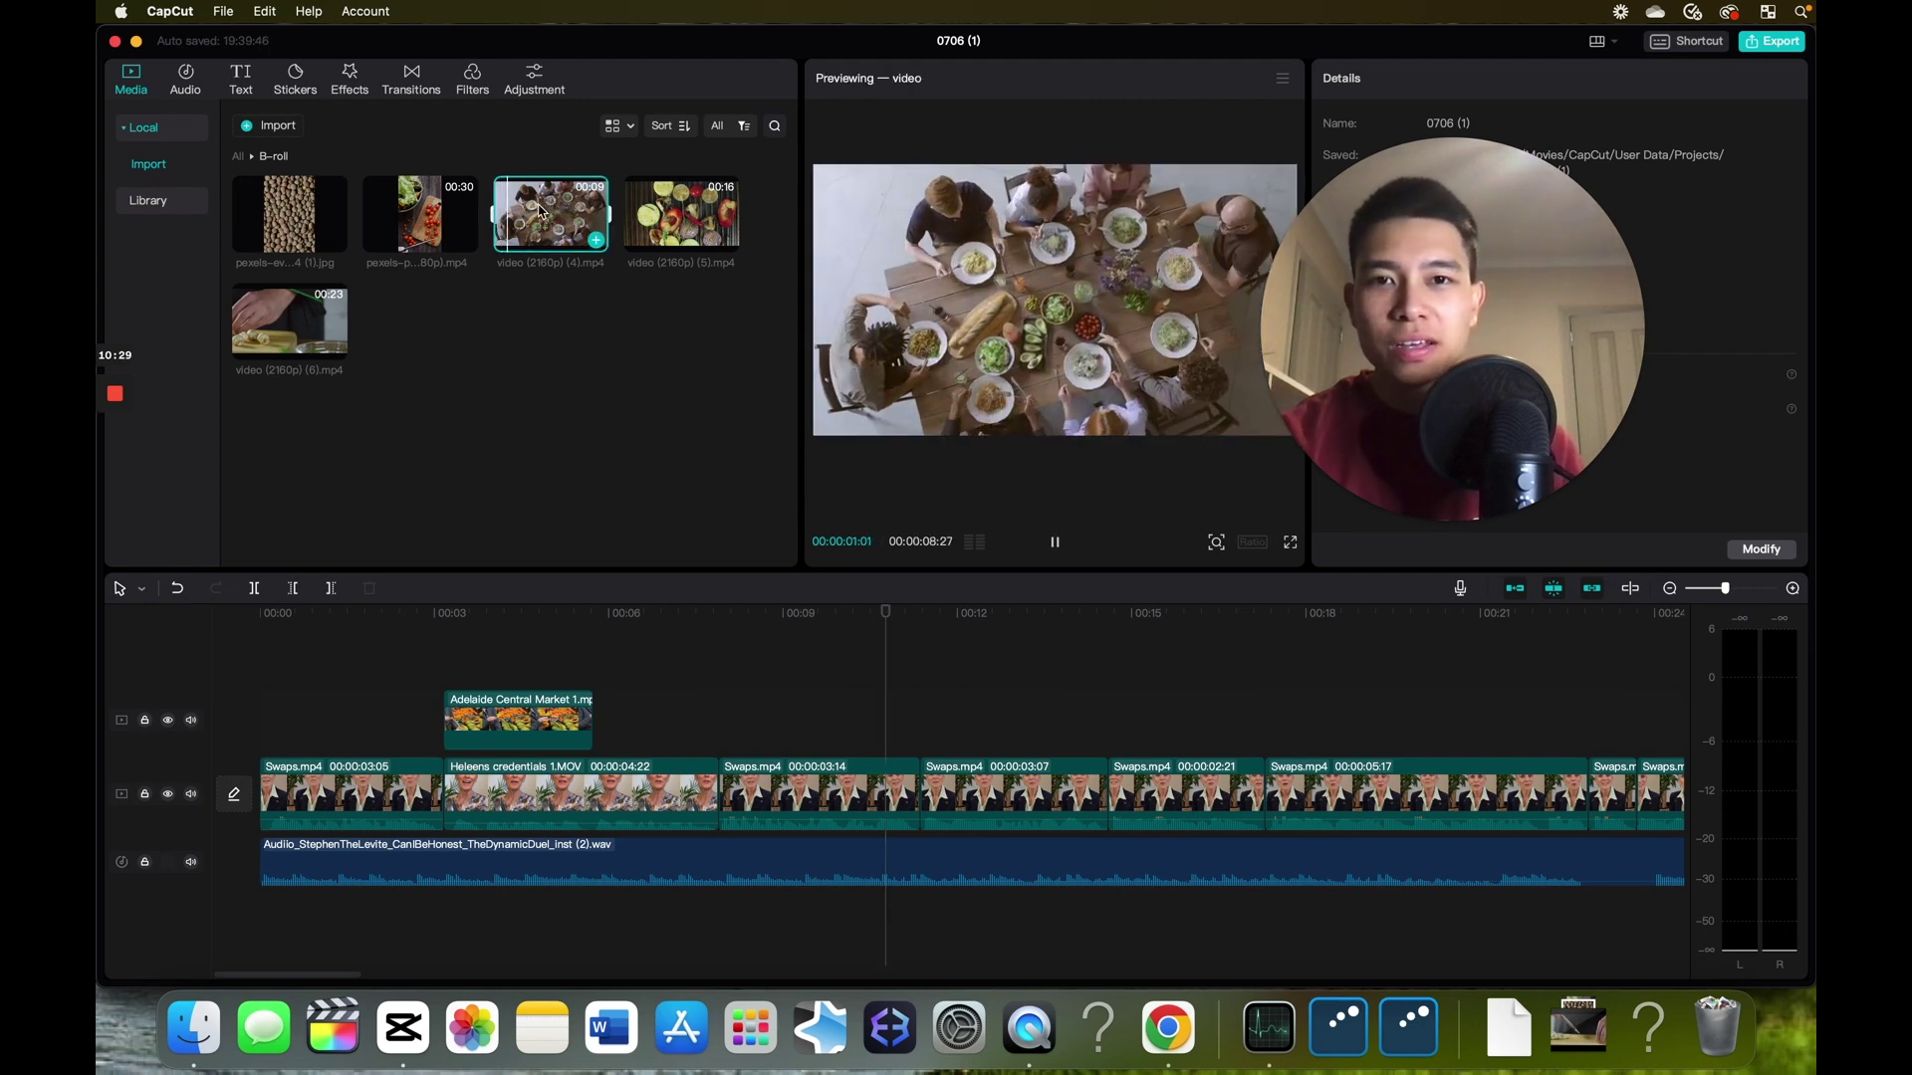
pyautogui.moveTo(545, 214); pyautogui.dragTo(869, 714)
# - Drop the dining-table clip on an overlay track, aligned to start at 10:22
pyautogui.click(842, 717)
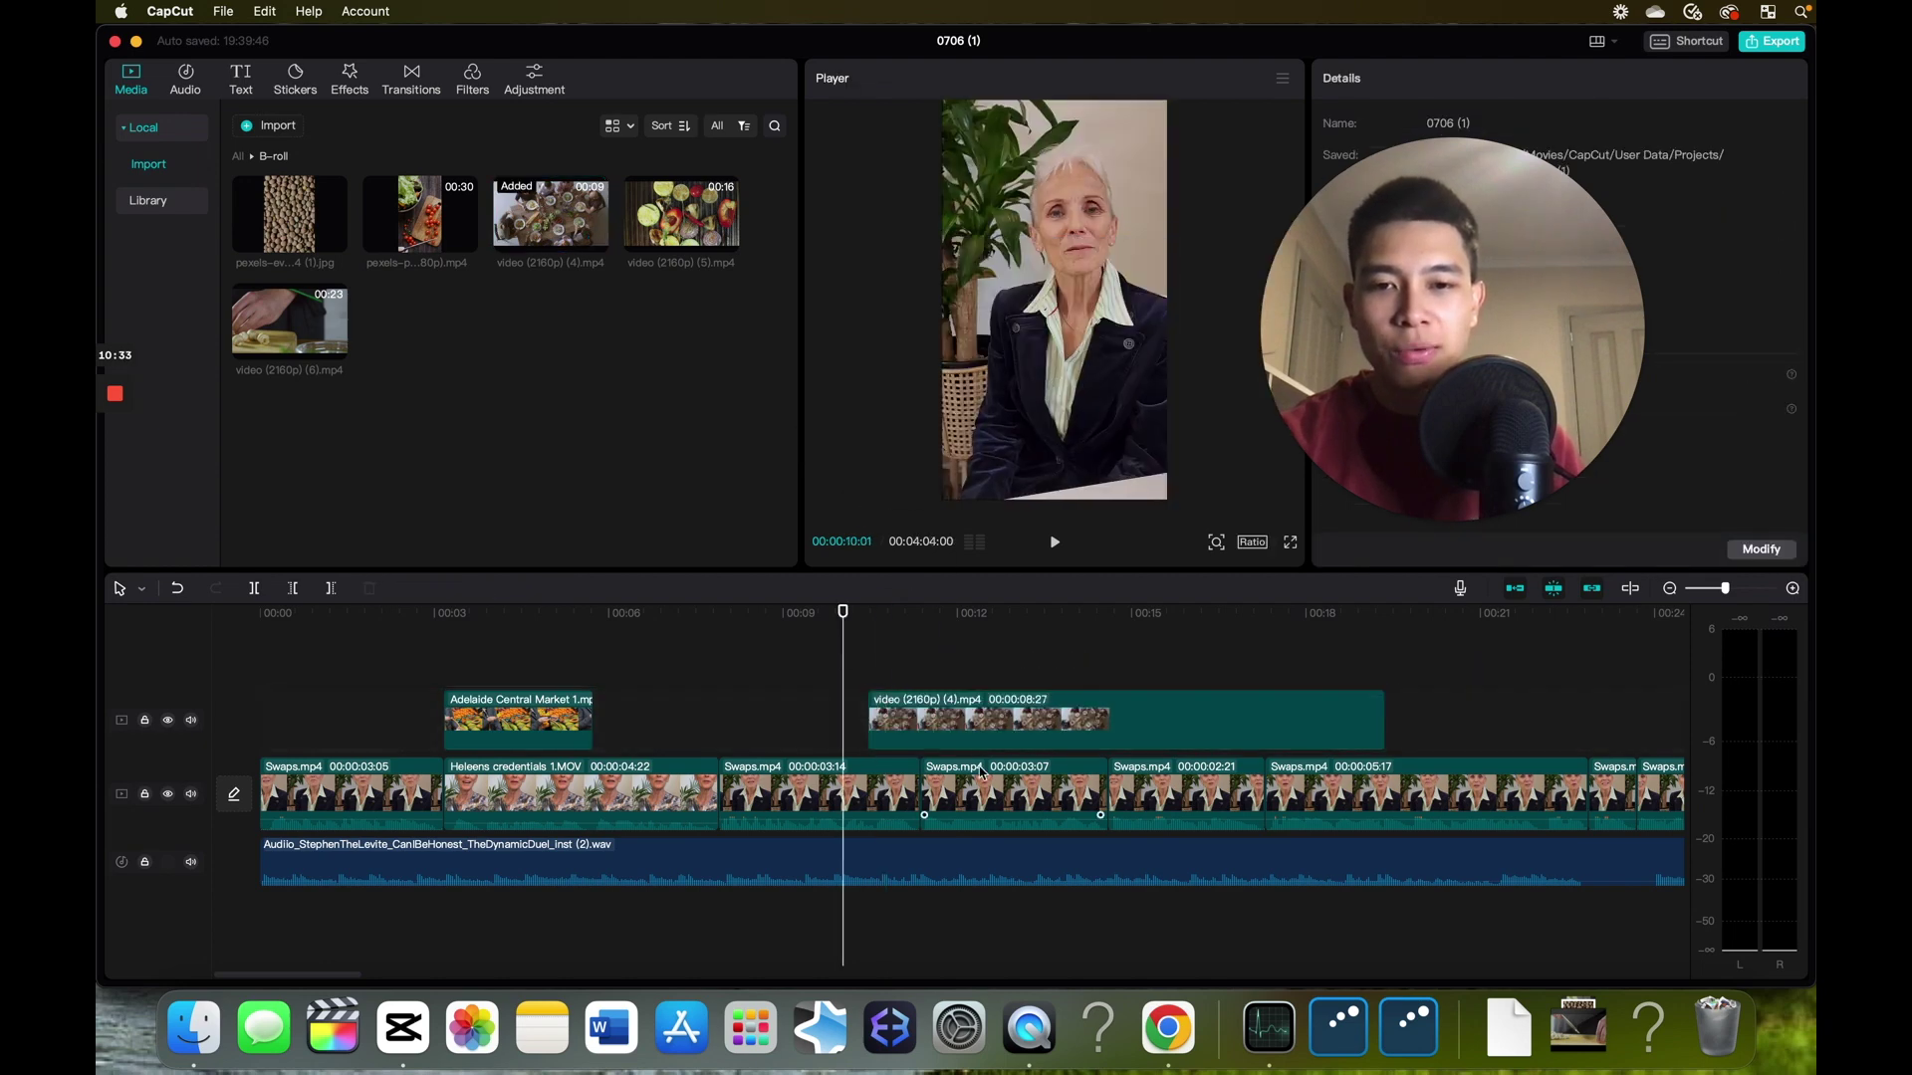
pyautogui.press('space')
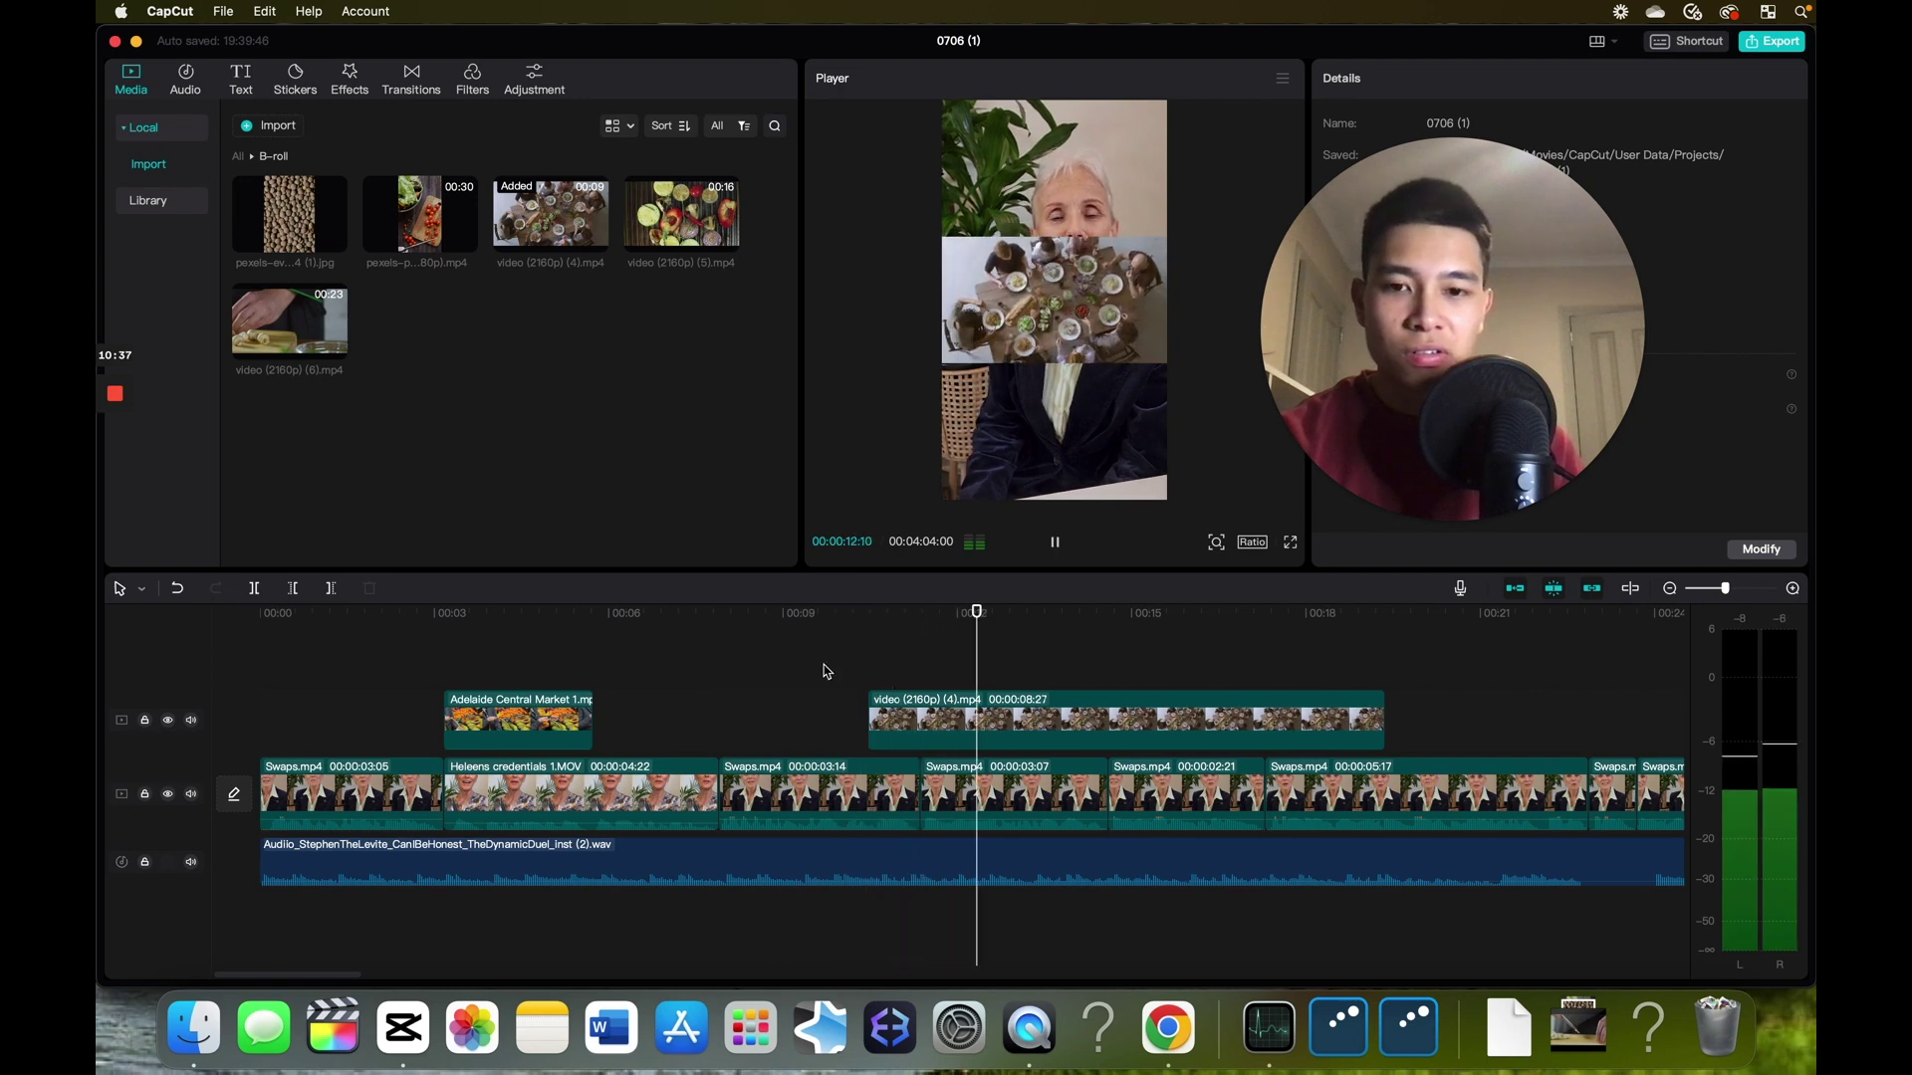
pyautogui.click(884, 665)
pyautogui.moveTo(910, 703); pyautogui.dragTo(922, 703)
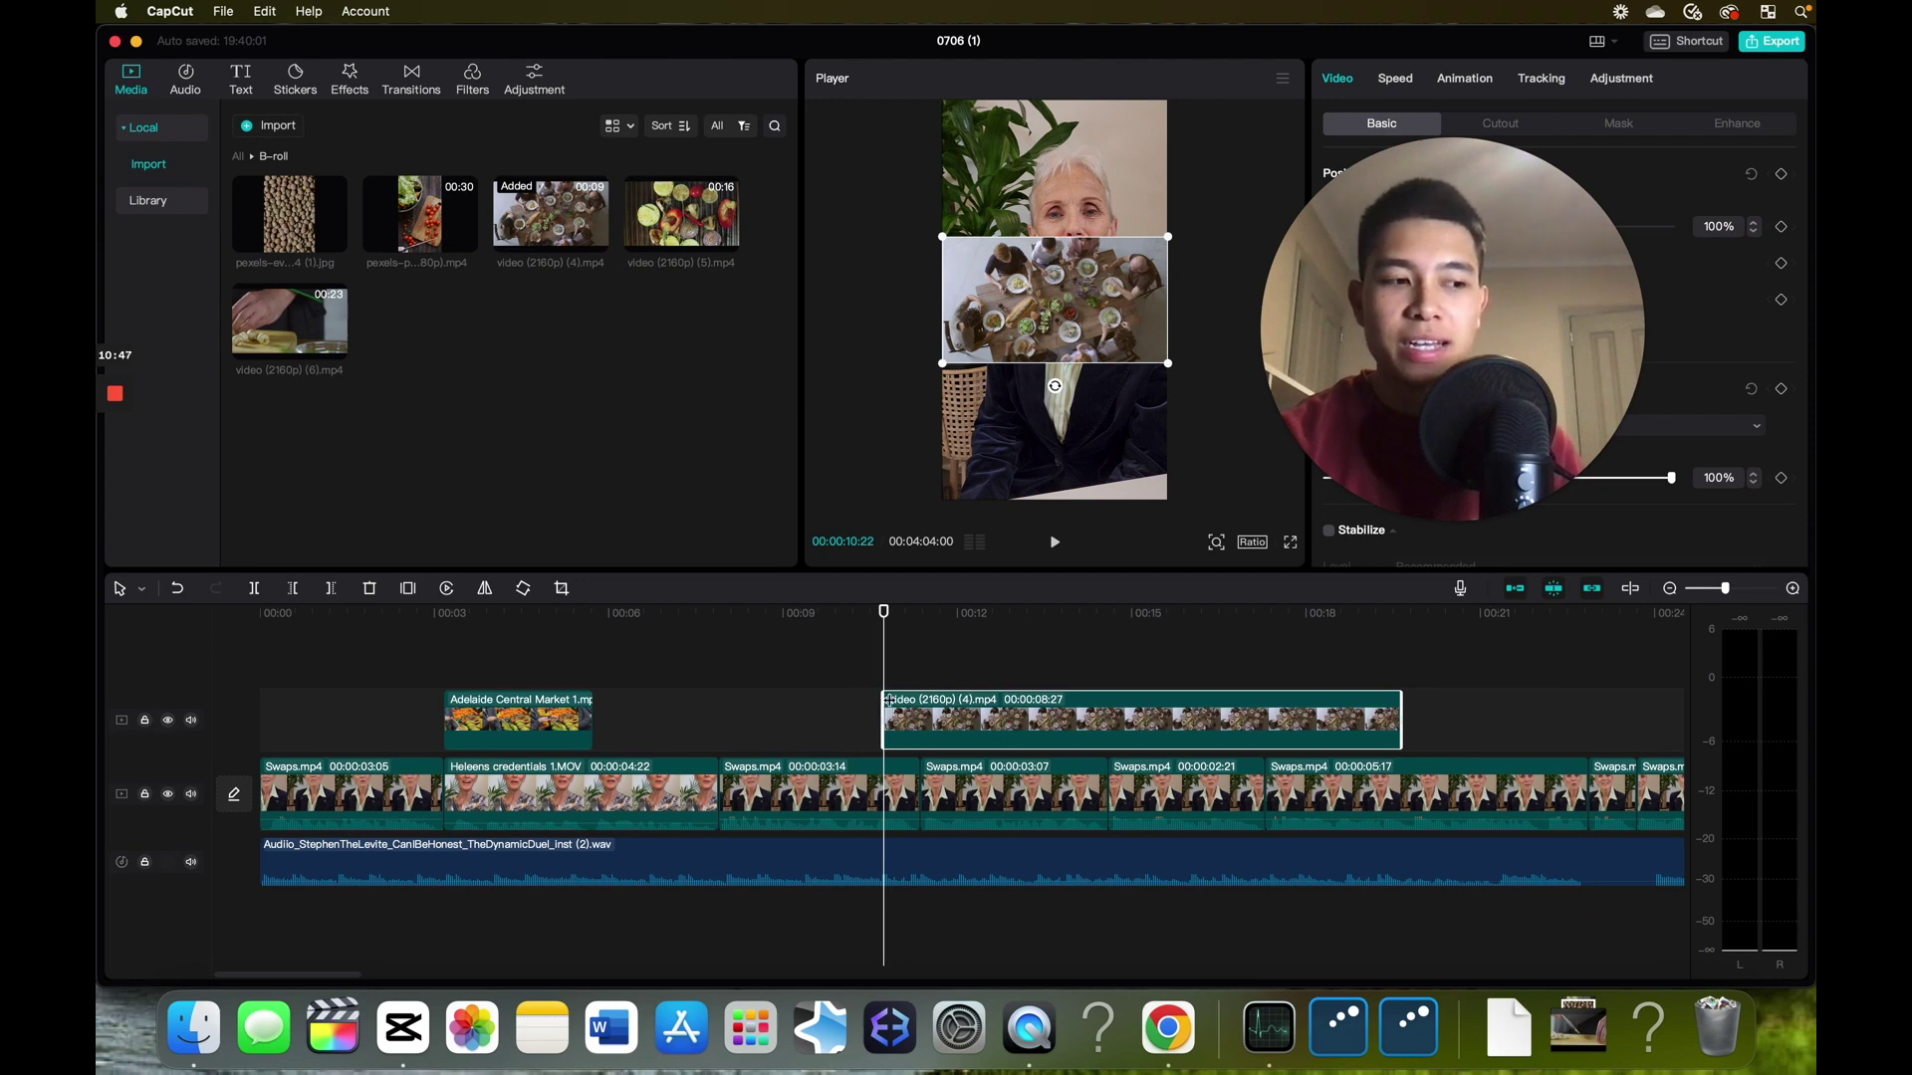
# - Split the overlay near 00:13, delete its tail, and preview from about 10 seconds
pyautogui.click(1039, 657)
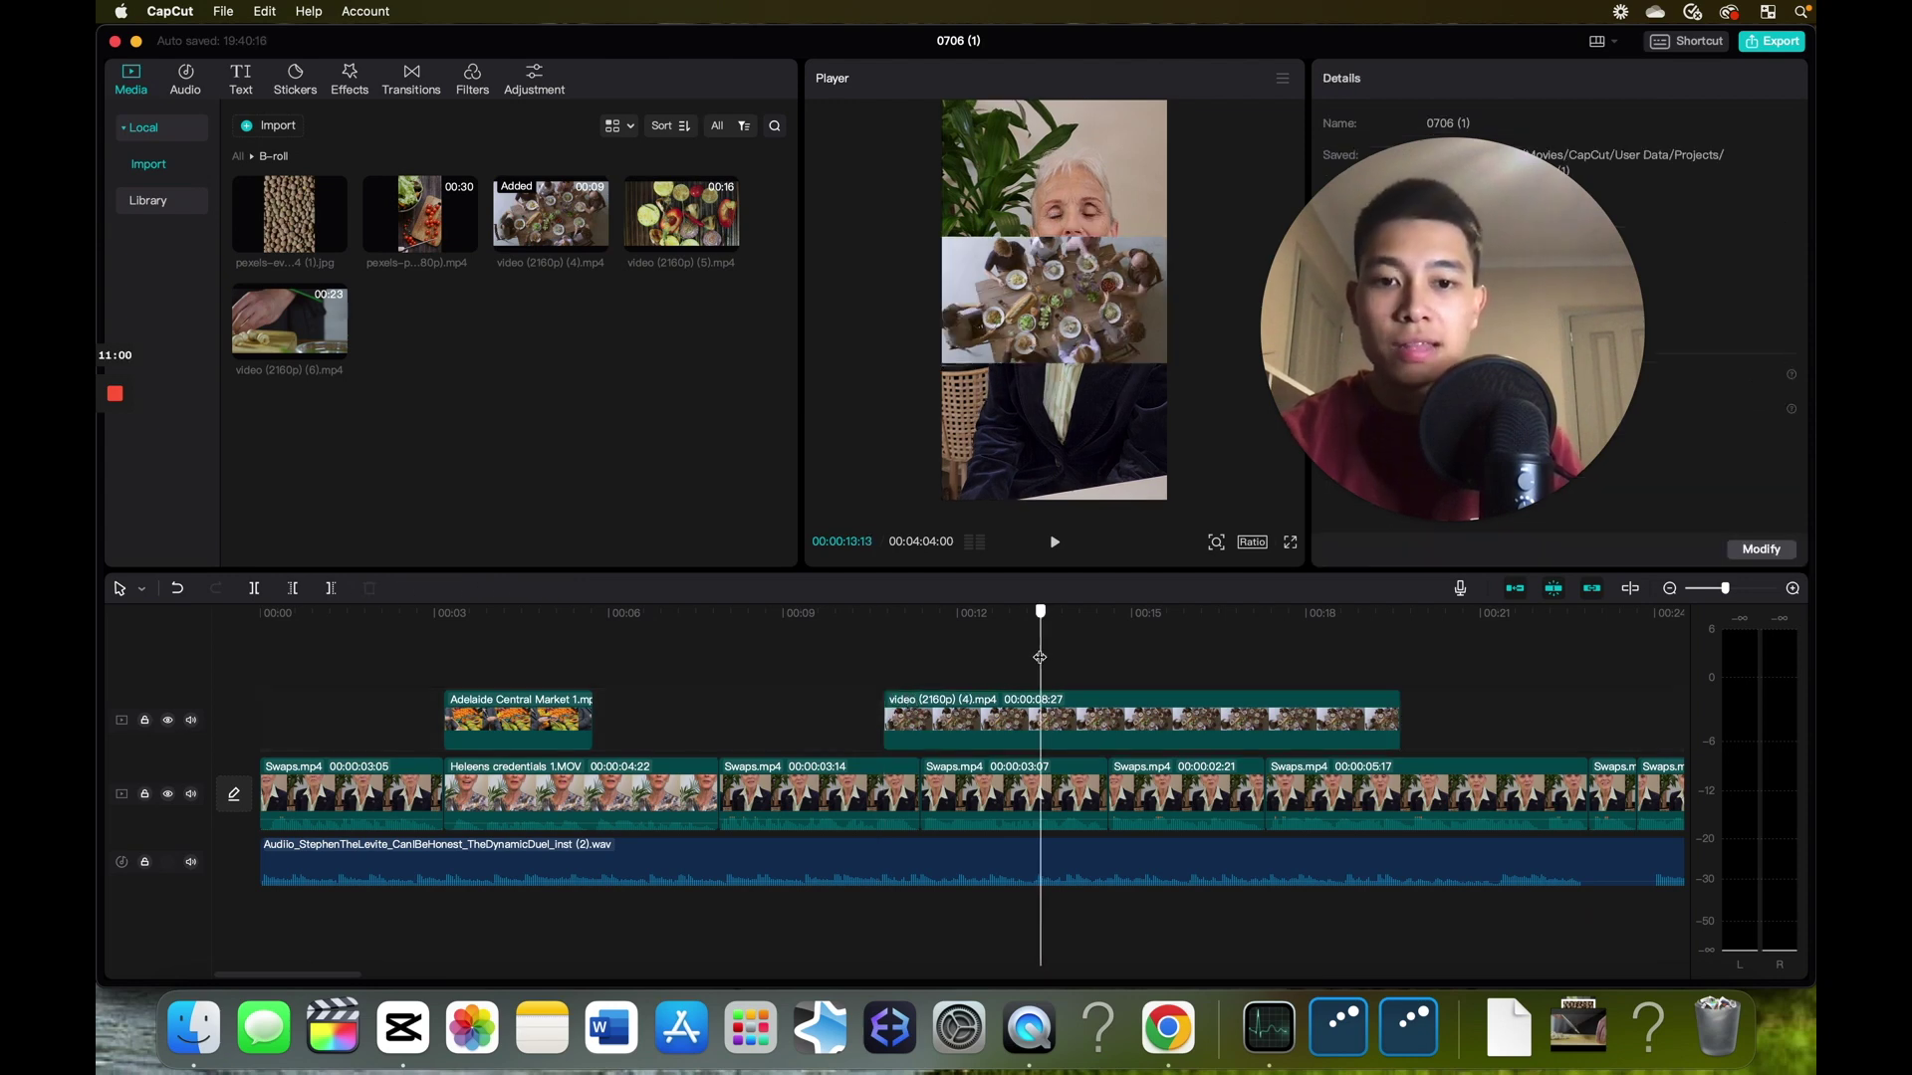
pyautogui.click(1087, 727)
pyautogui.press('super+b')
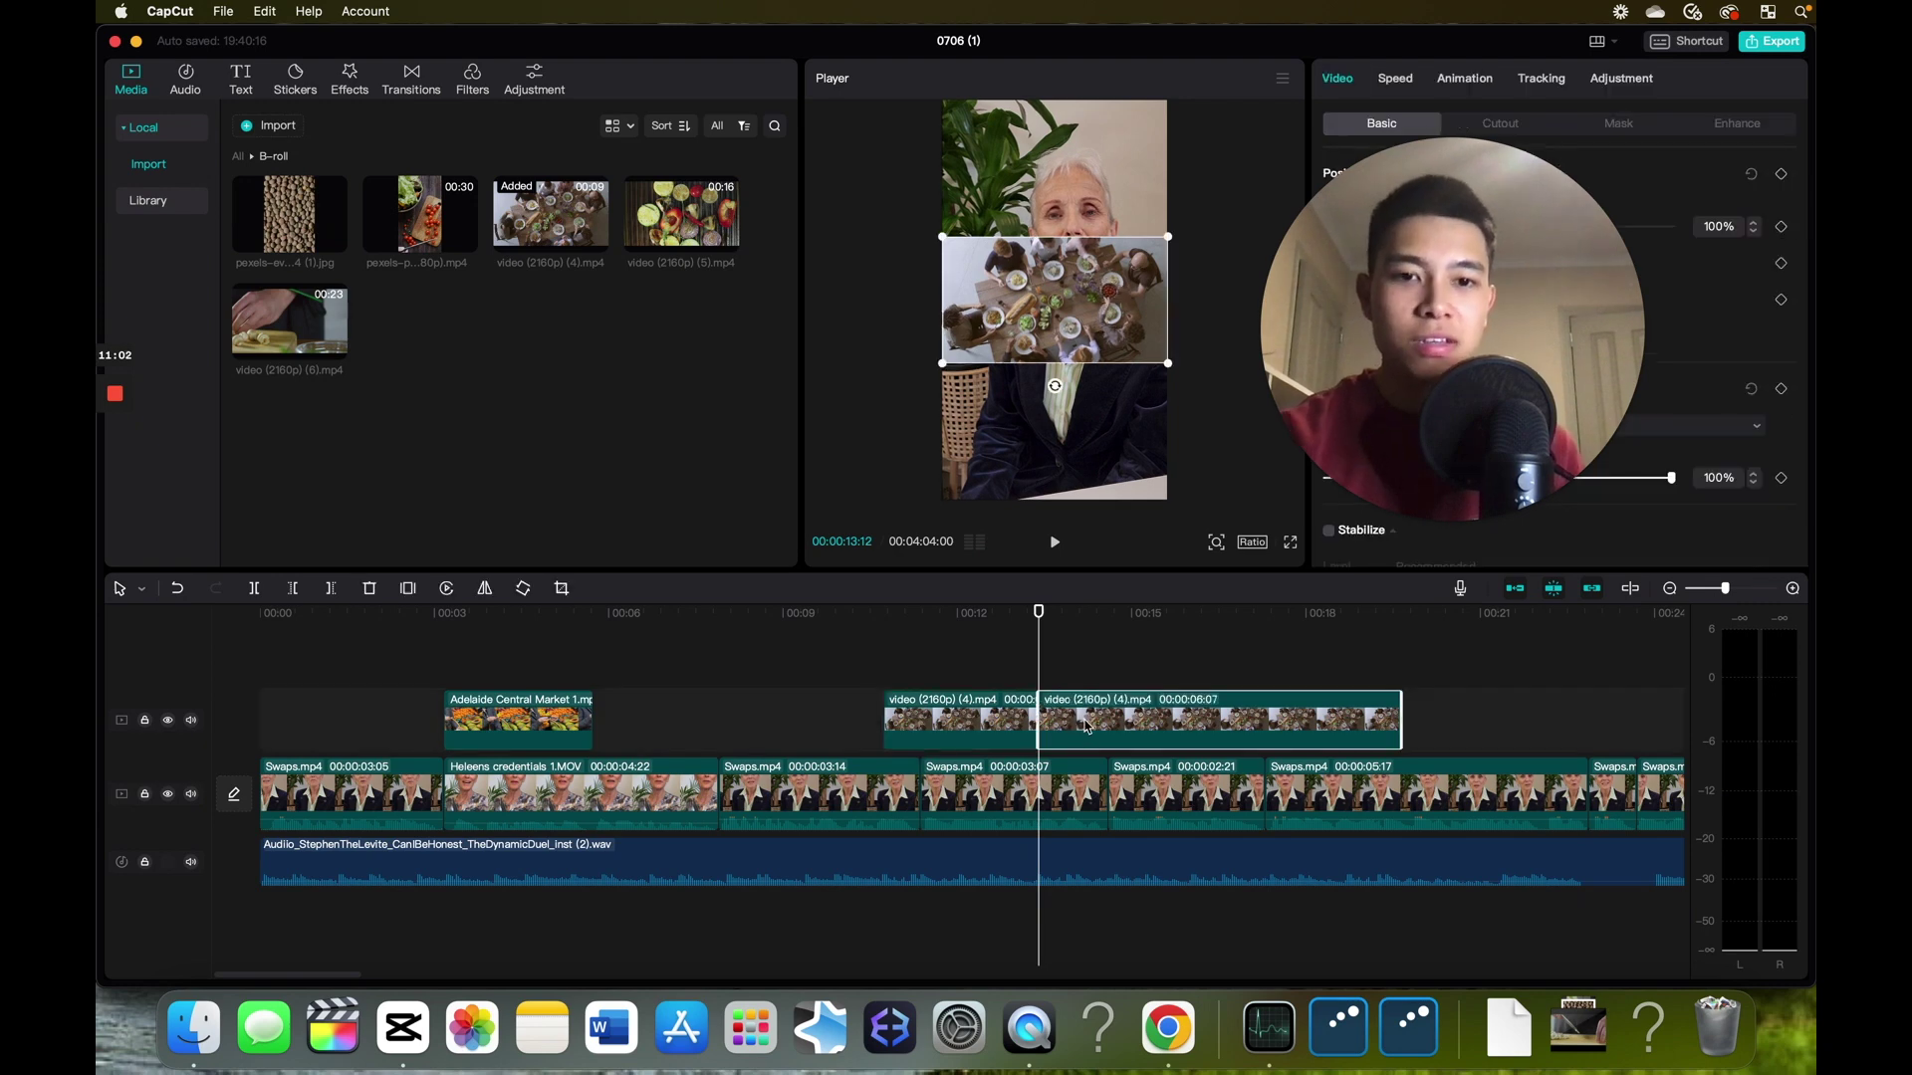
pyautogui.press('Delete')
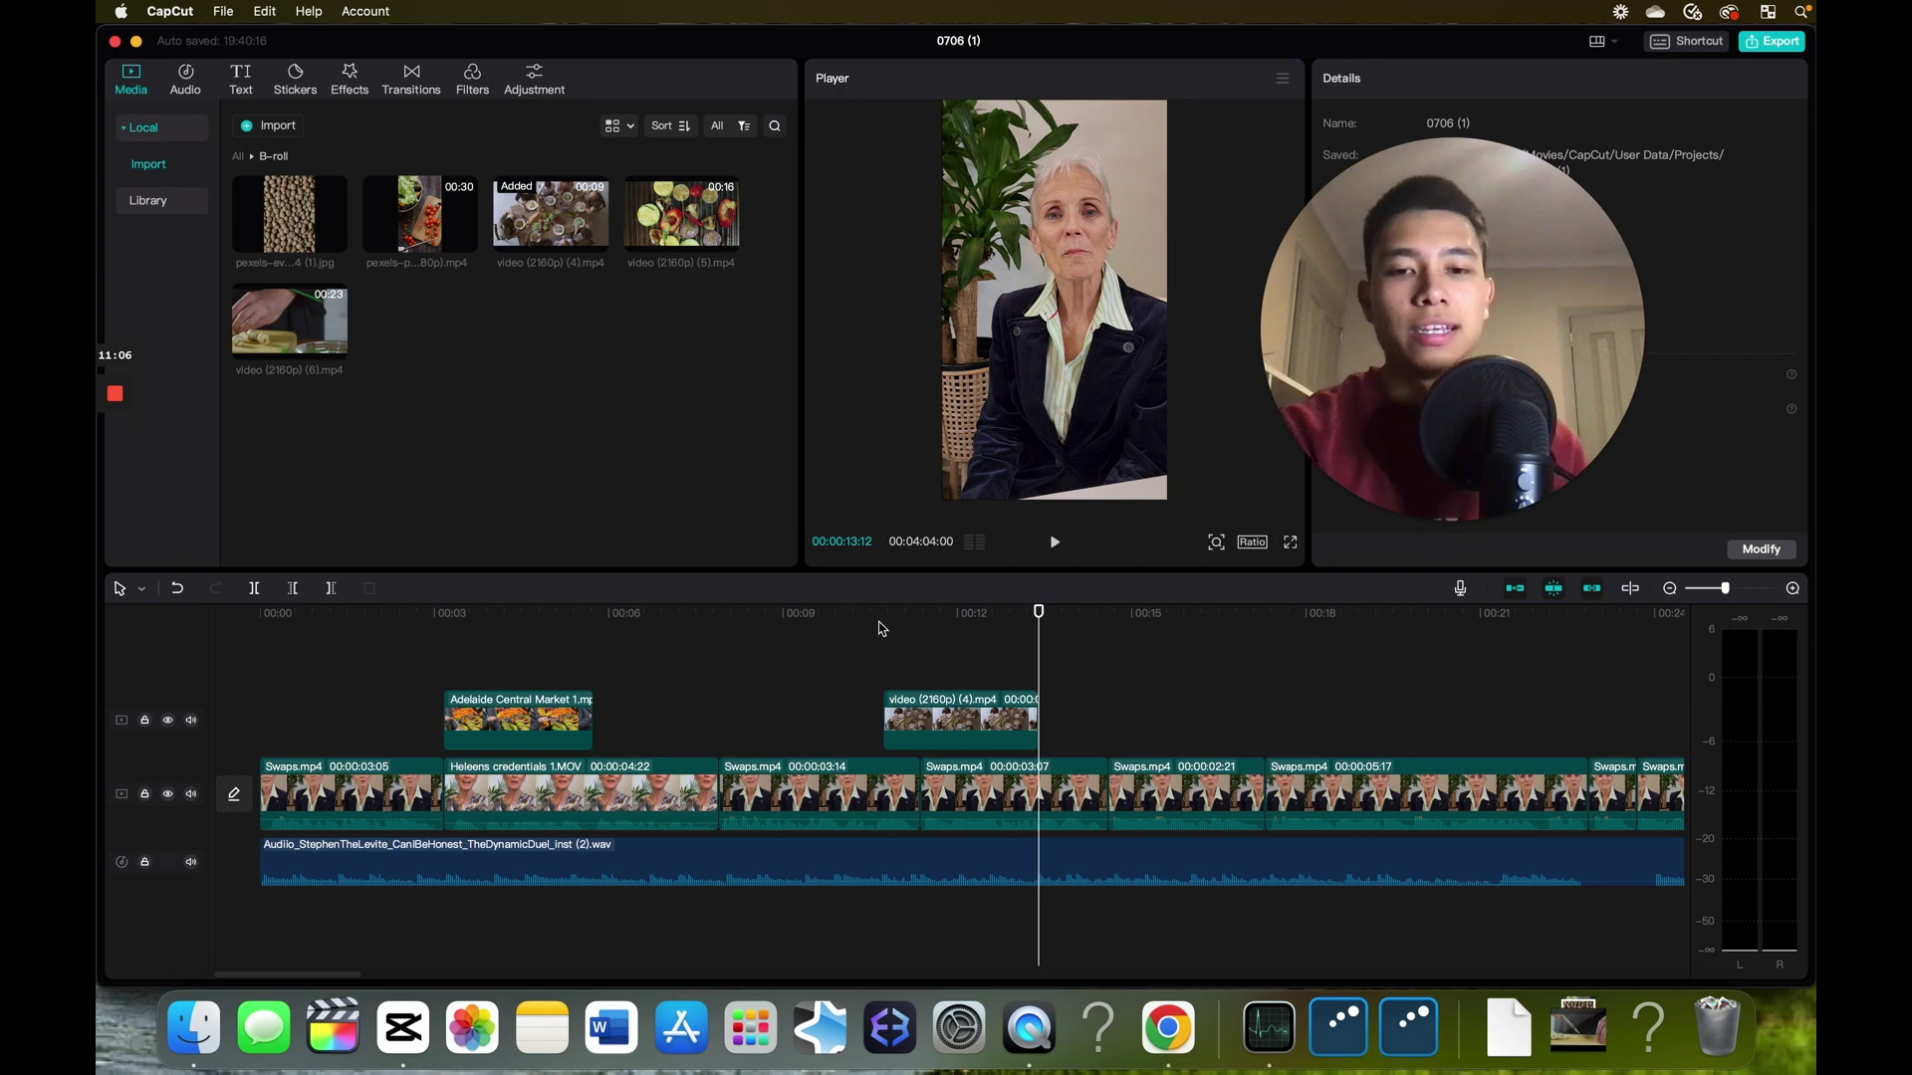
pyautogui.click(882, 677)
pyautogui.press('space')
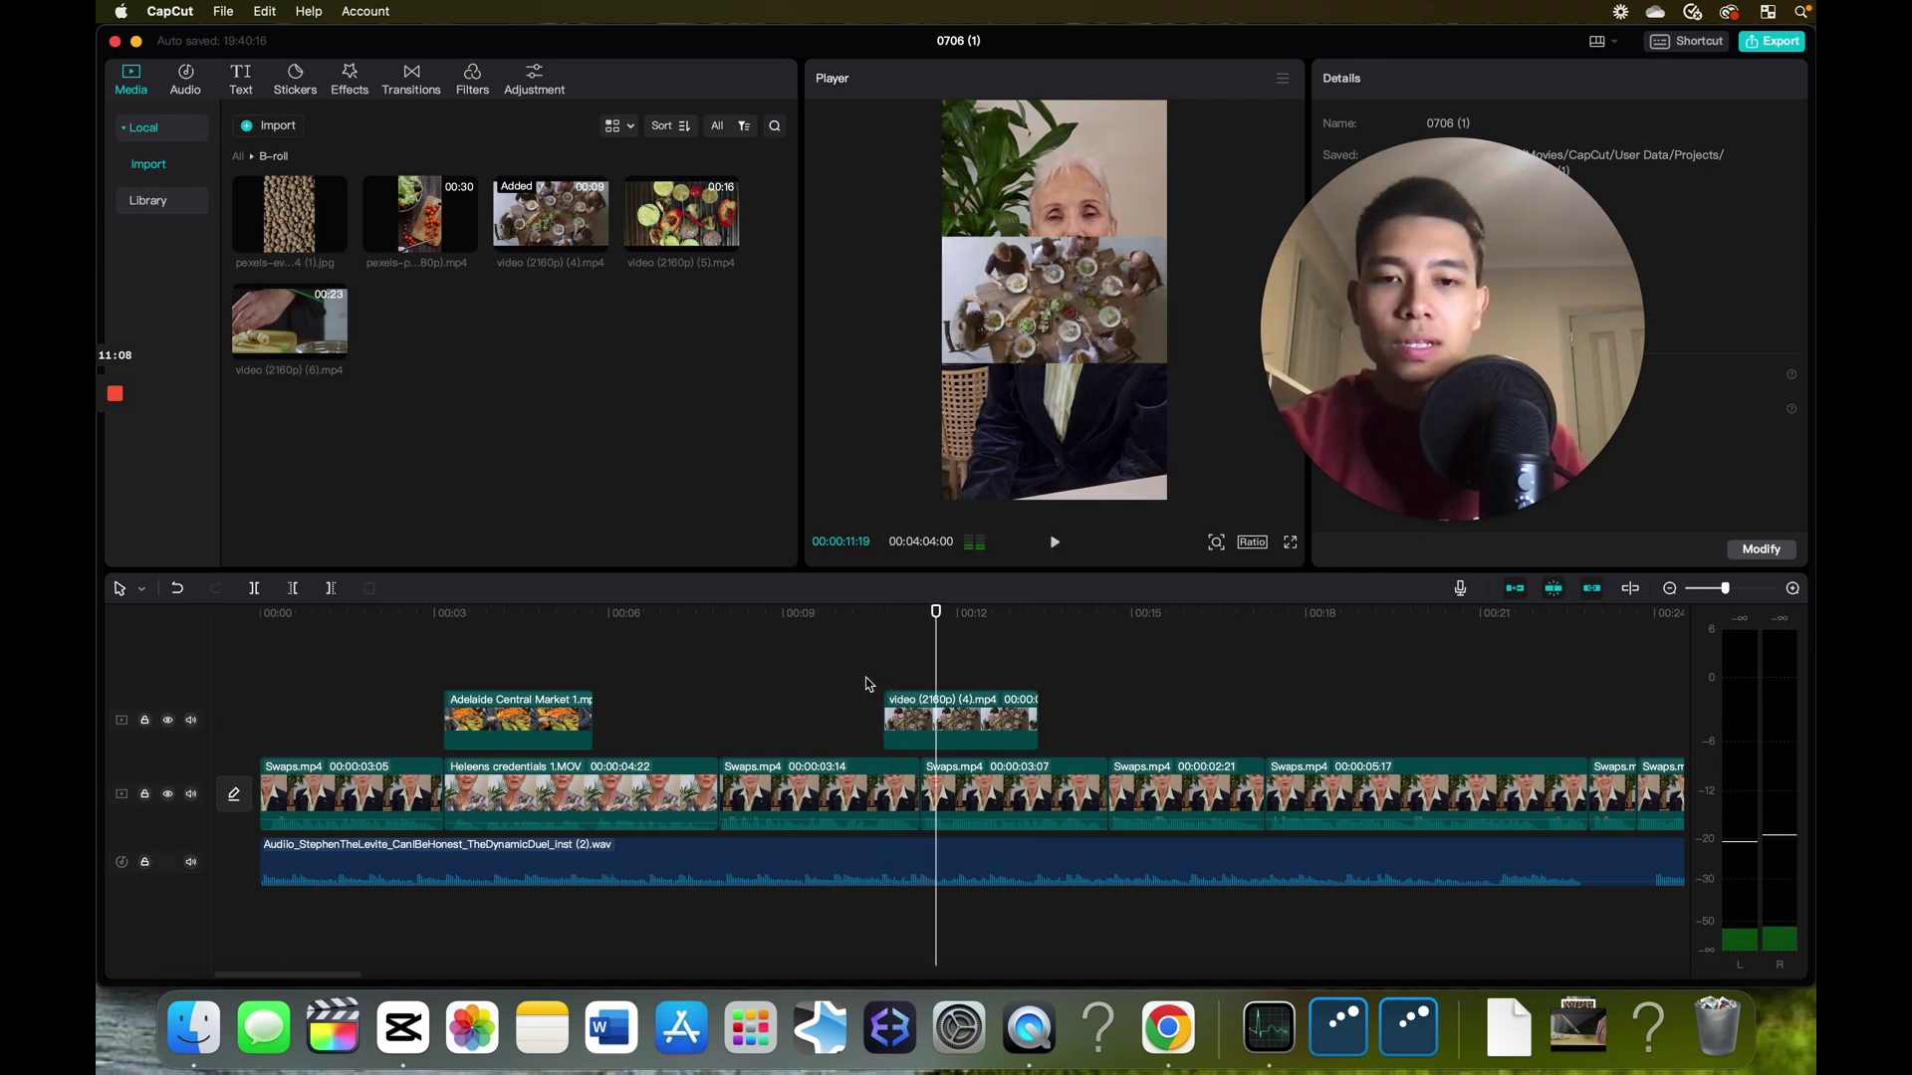
pyautogui.click(876, 683)
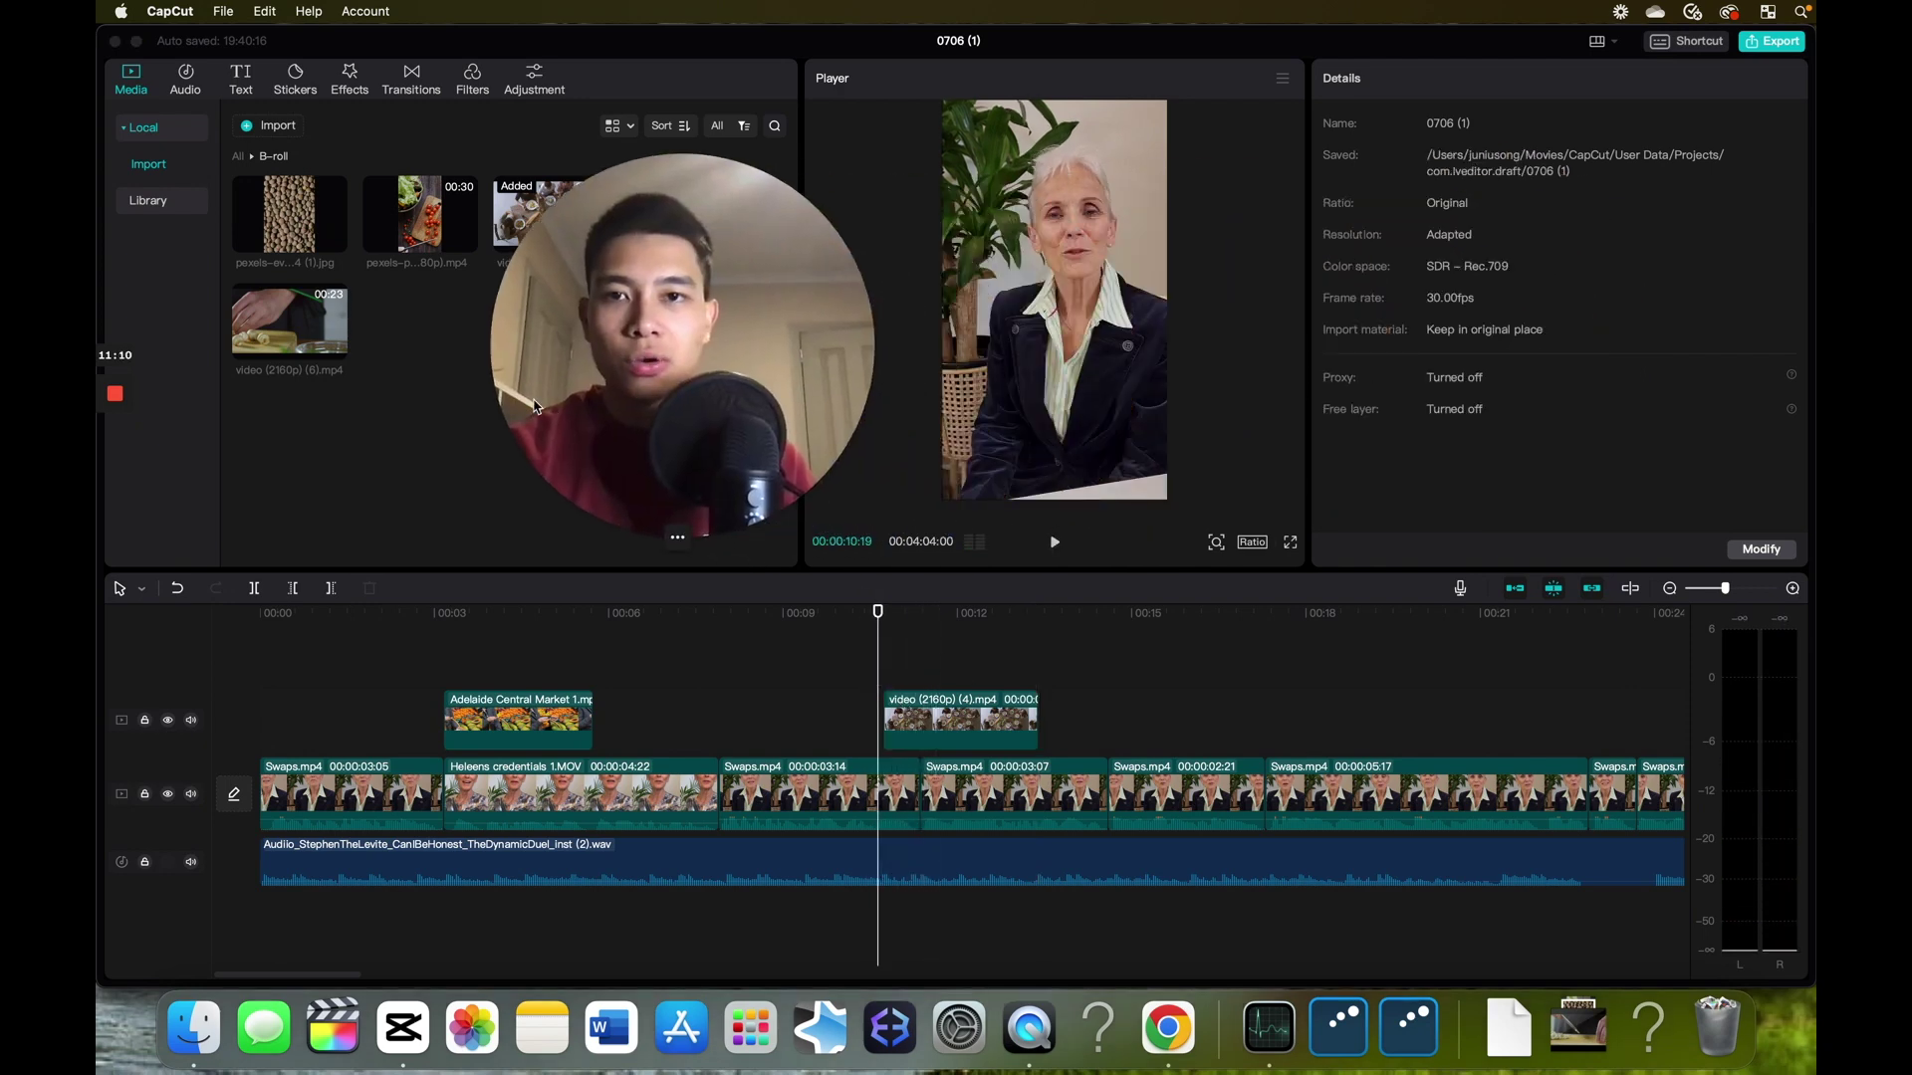
# - Scale the food-table overlay to 326% and add a starting position keyframe at X 2097
pyautogui.click(883, 667)
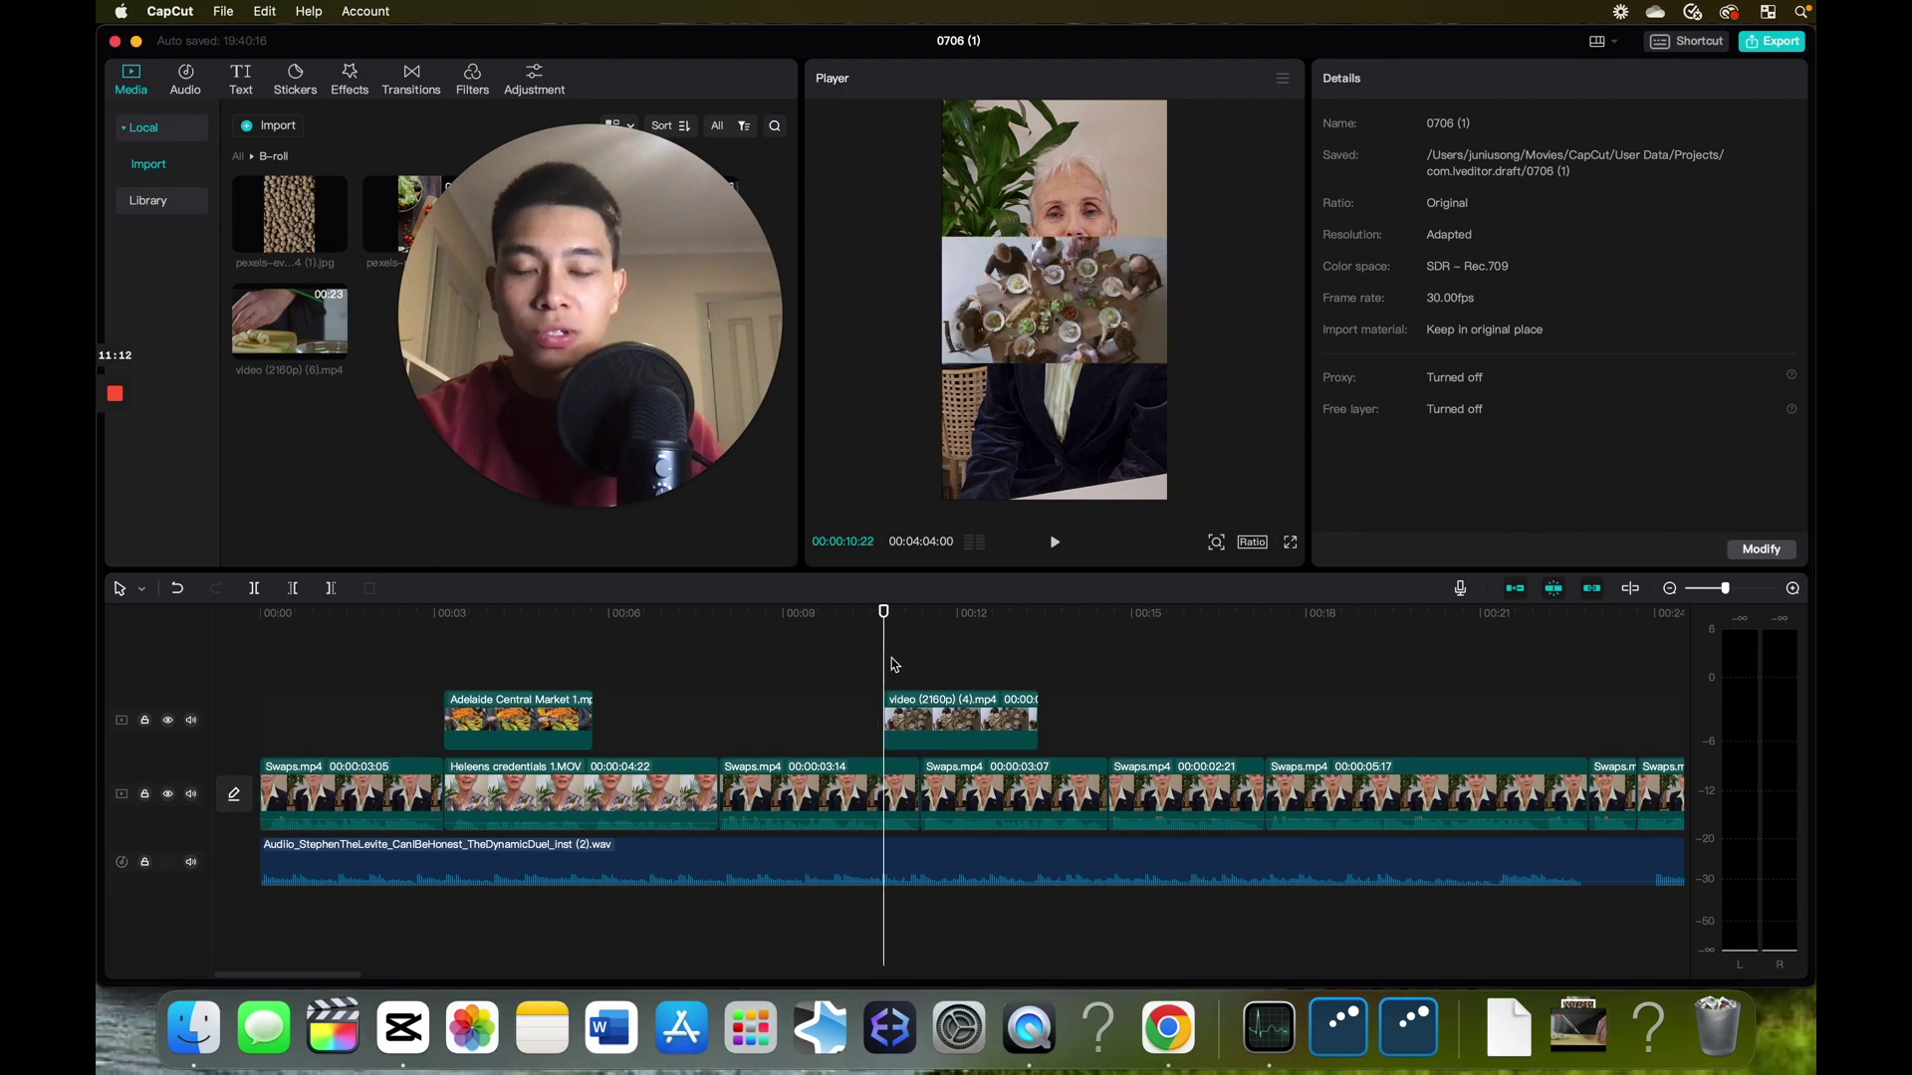
pyautogui.click(912, 719)
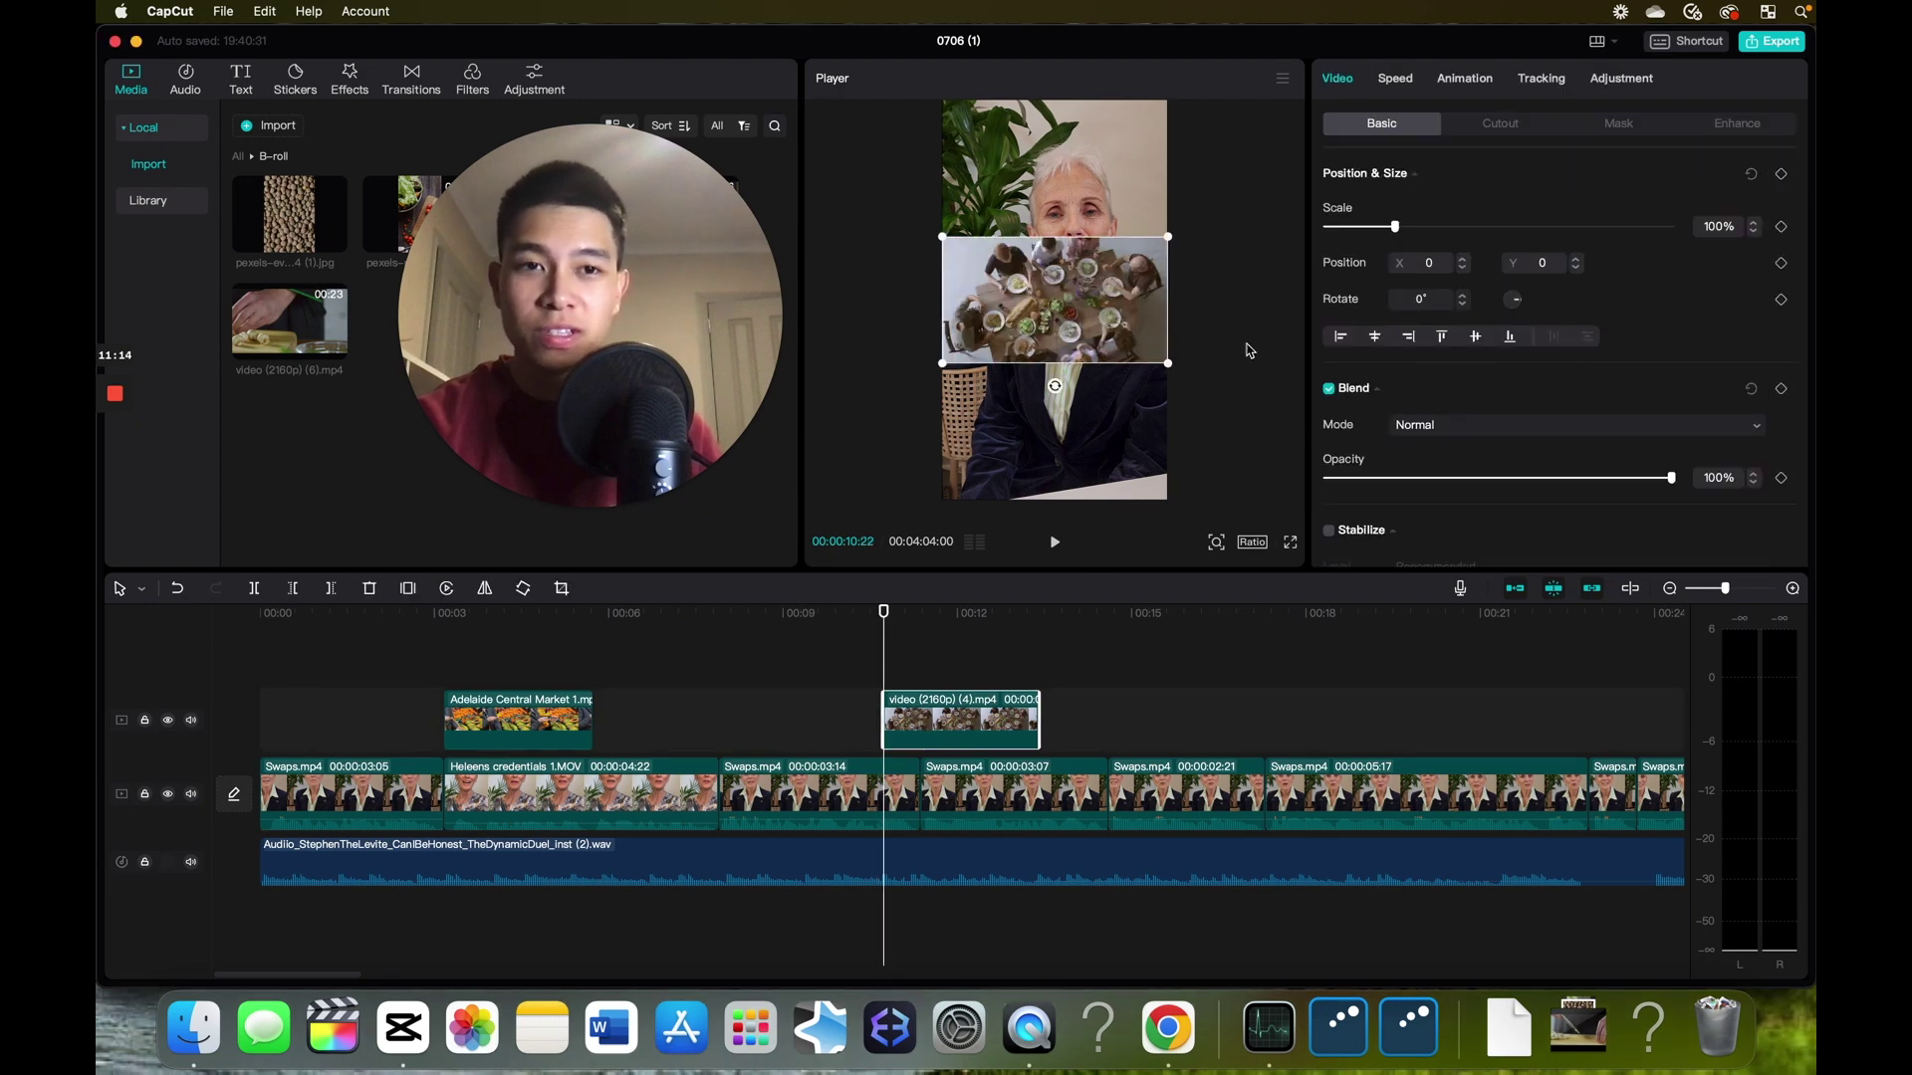
pyautogui.moveTo(1399, 227); pyautogui.dragTo(1462, 228)
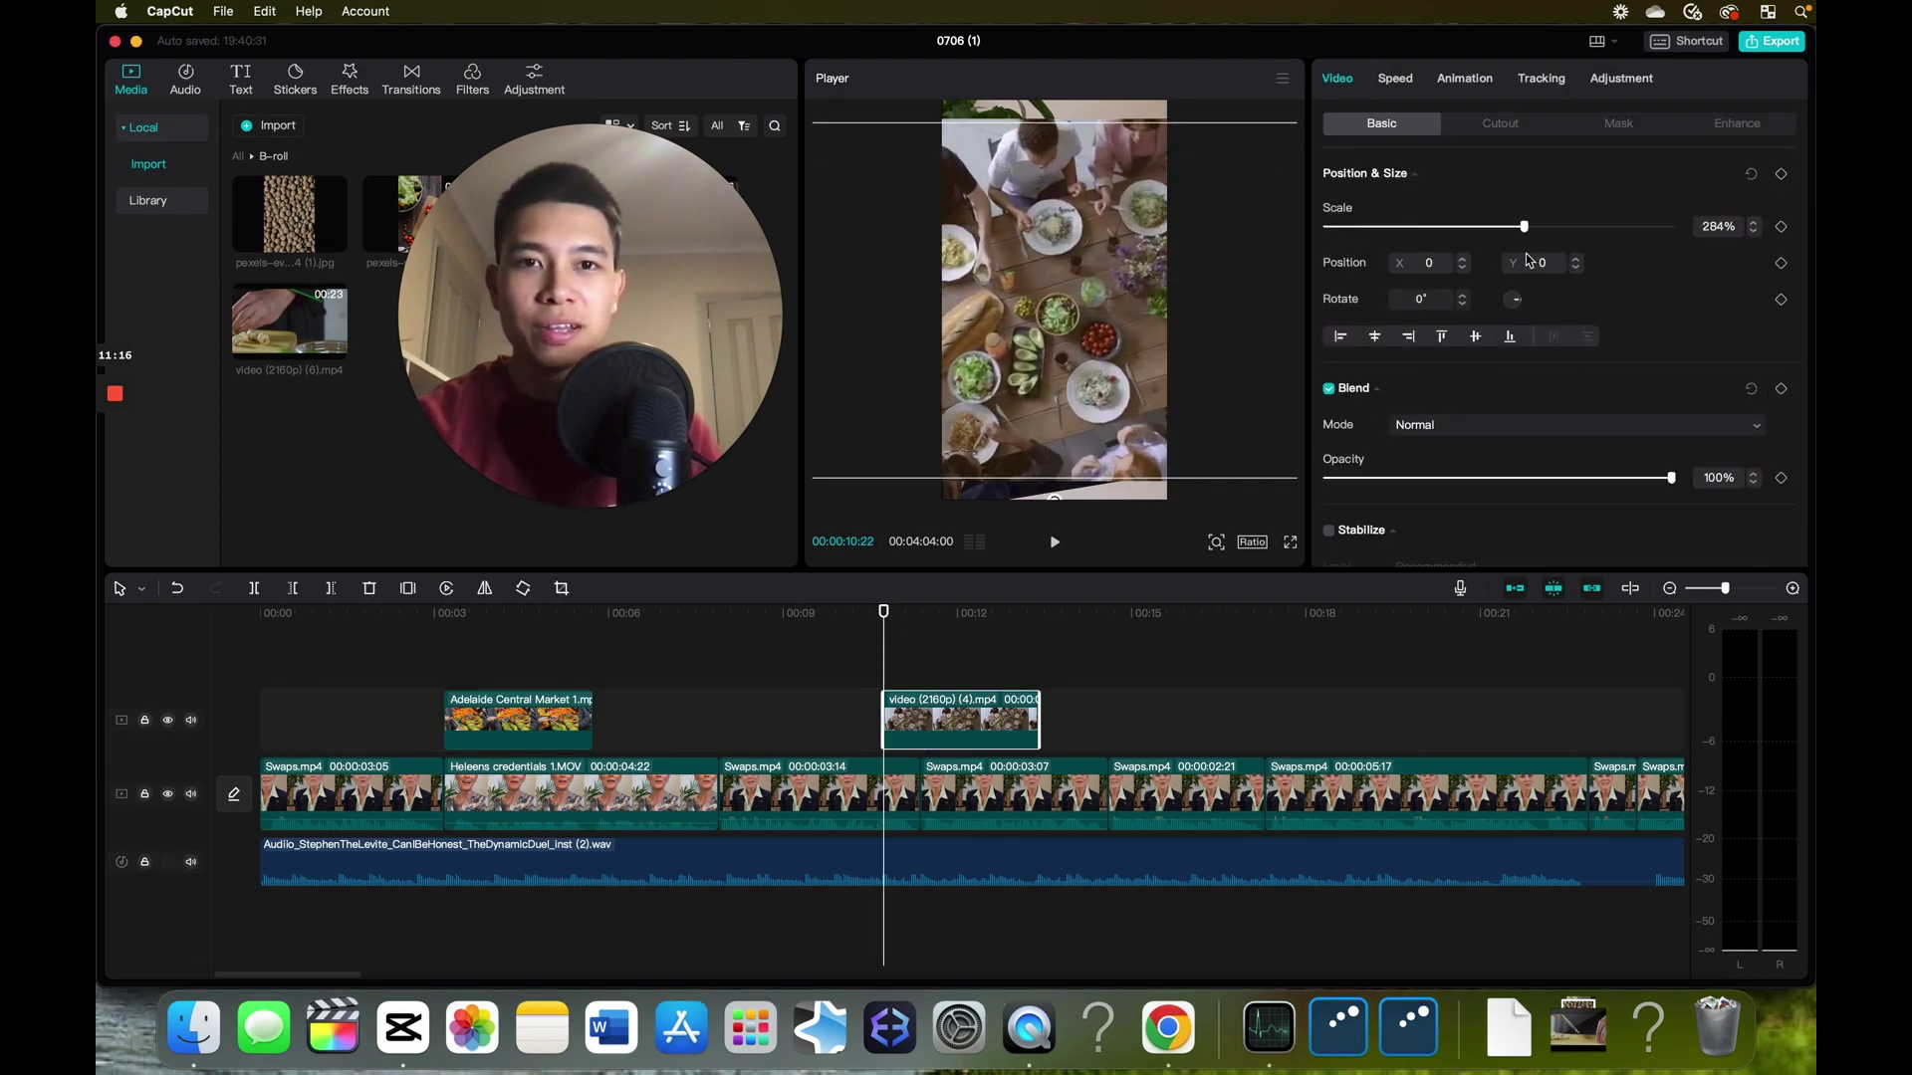
pyautogui.moveTo(1529, 261); pyautogui.dragTo(1551, 259)
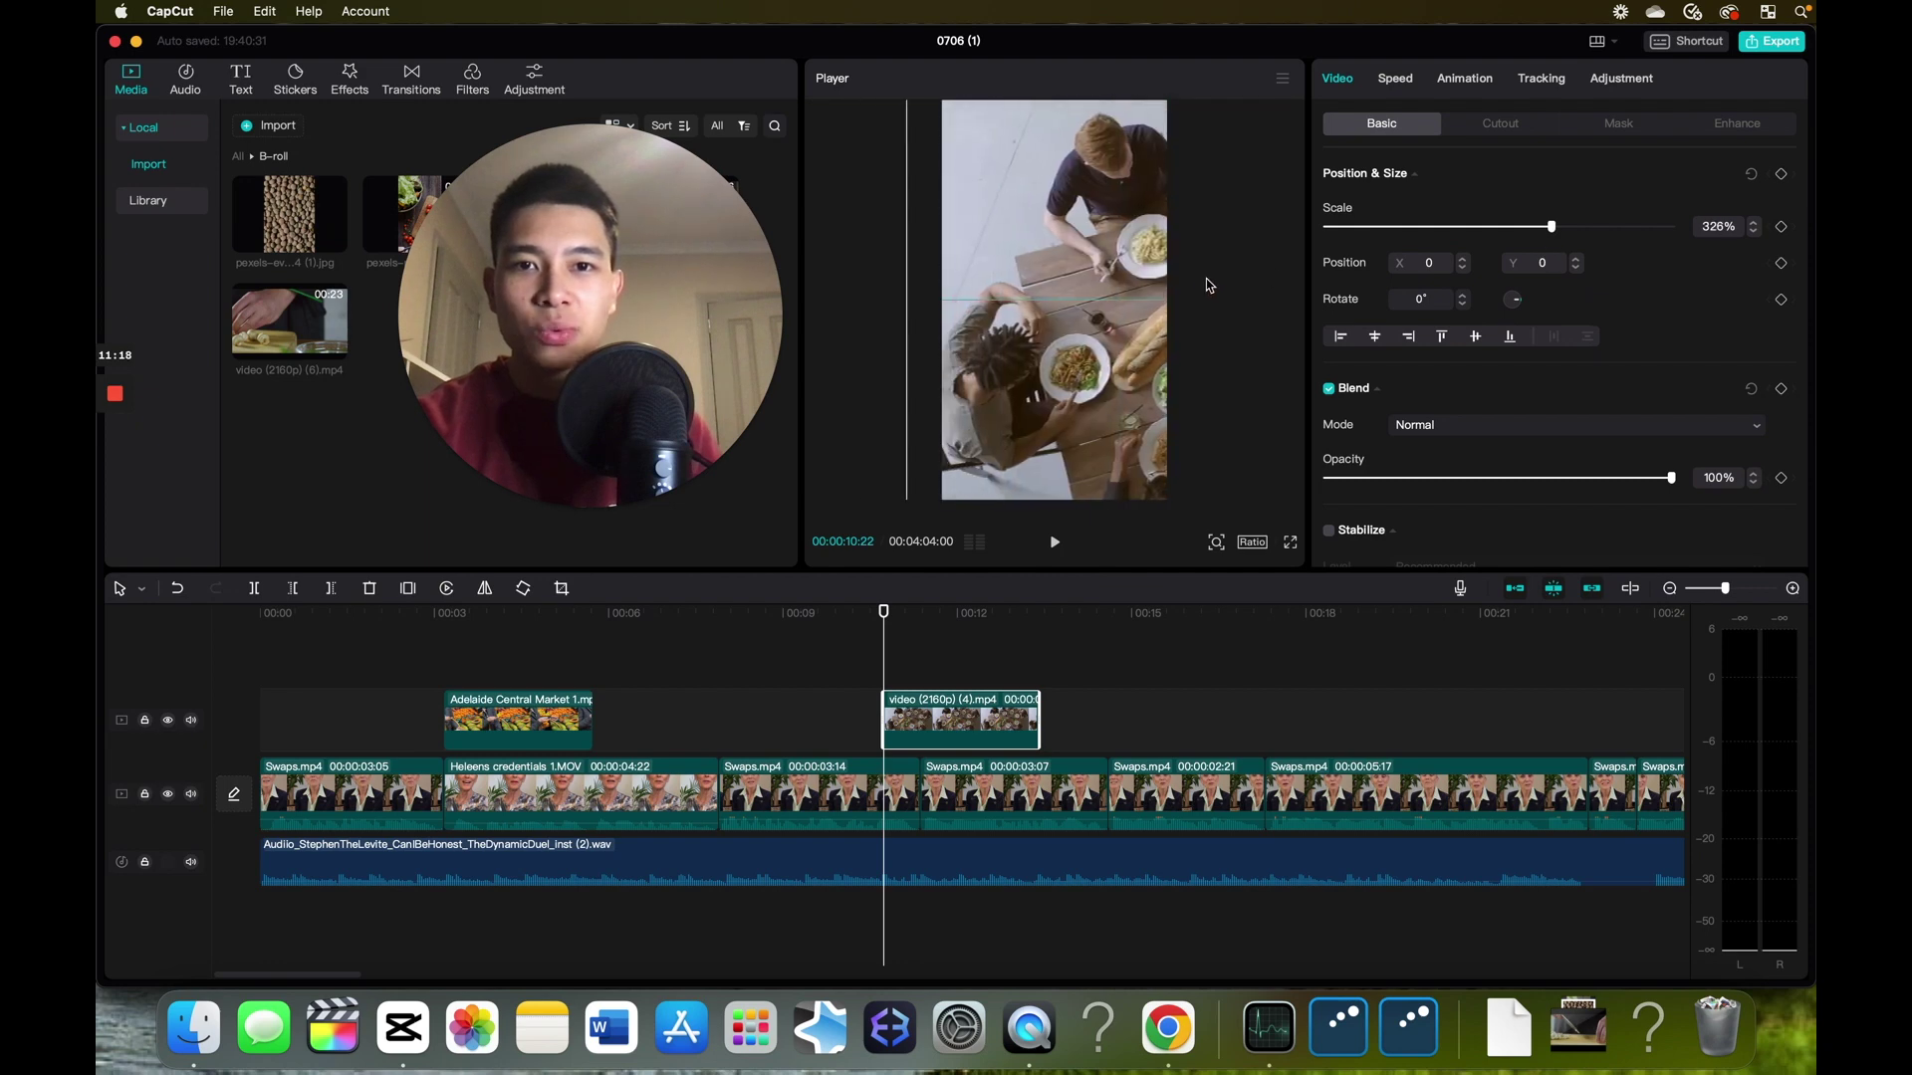
pyautogui.click(1782, 264)
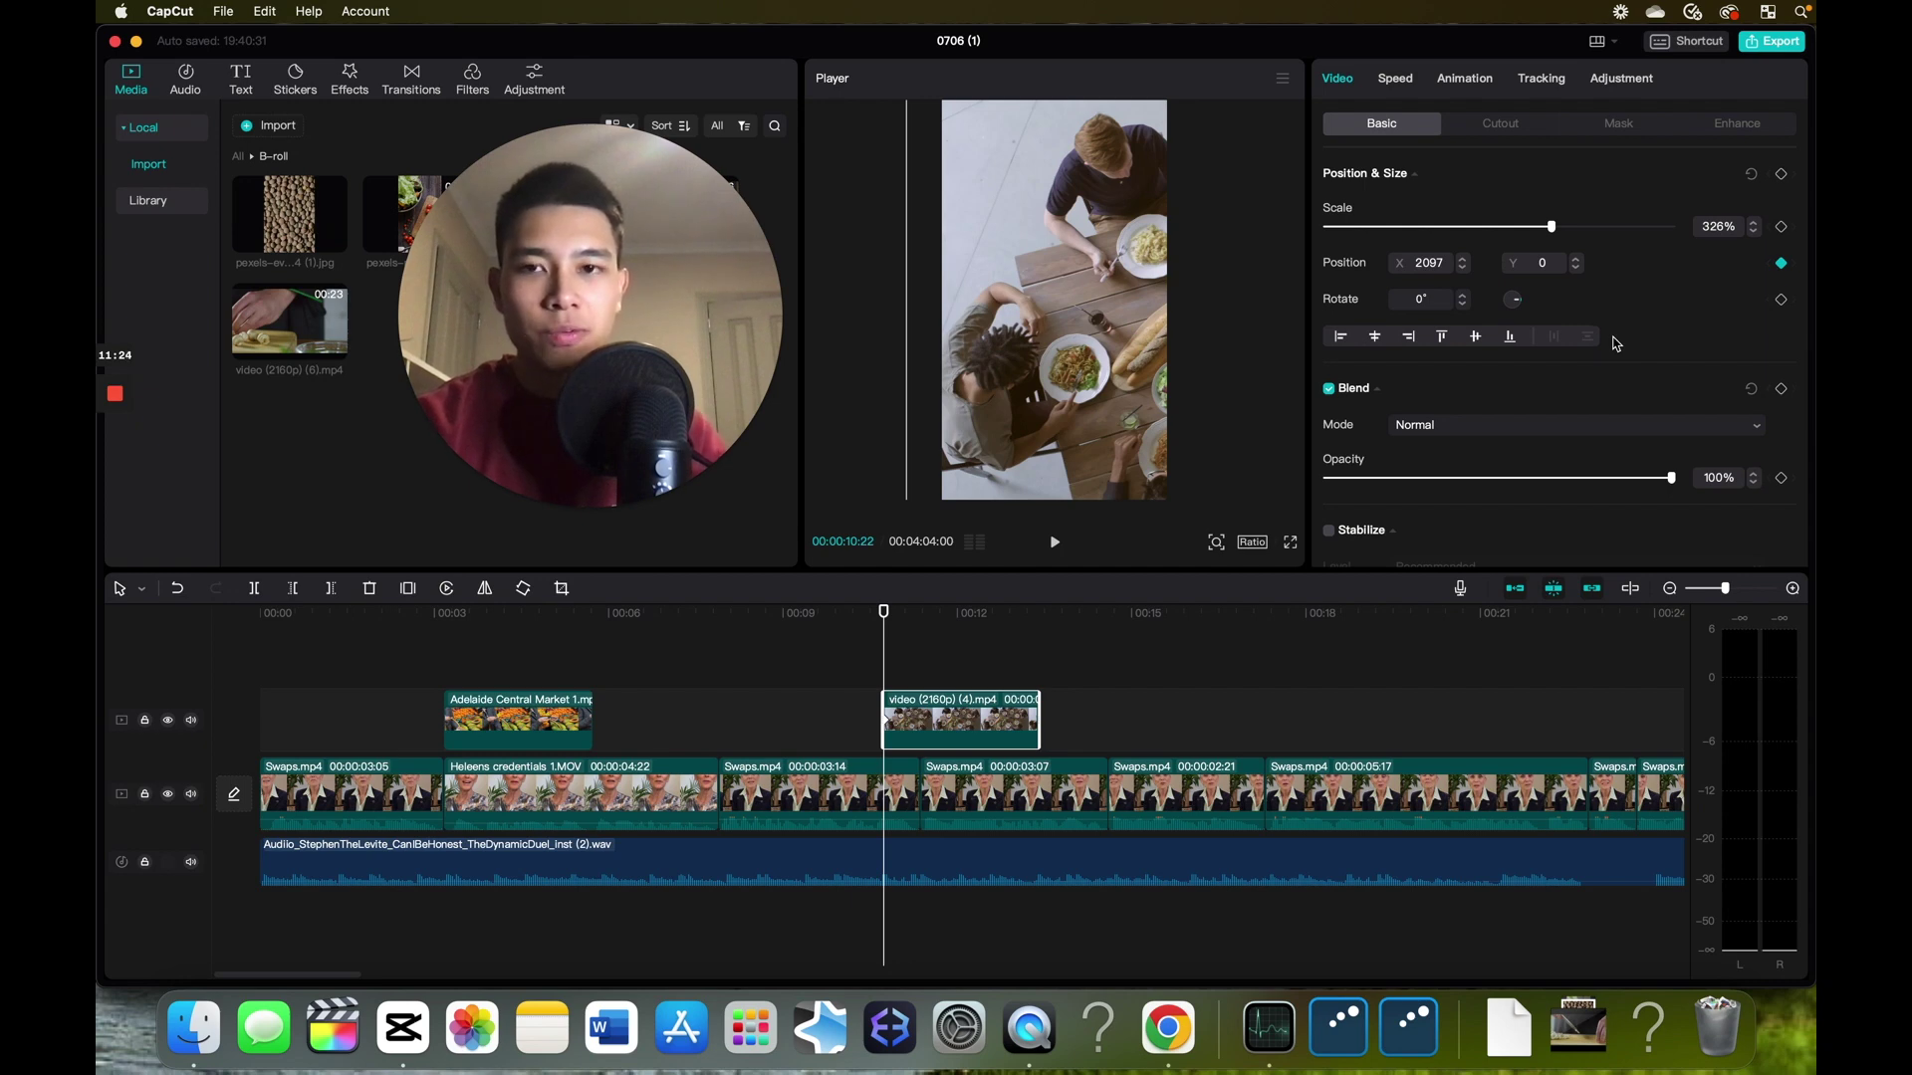
# - Set an ending position keyframe at X -2097 on the clip's last frame and preview the pan
pyautogui.press('Down')
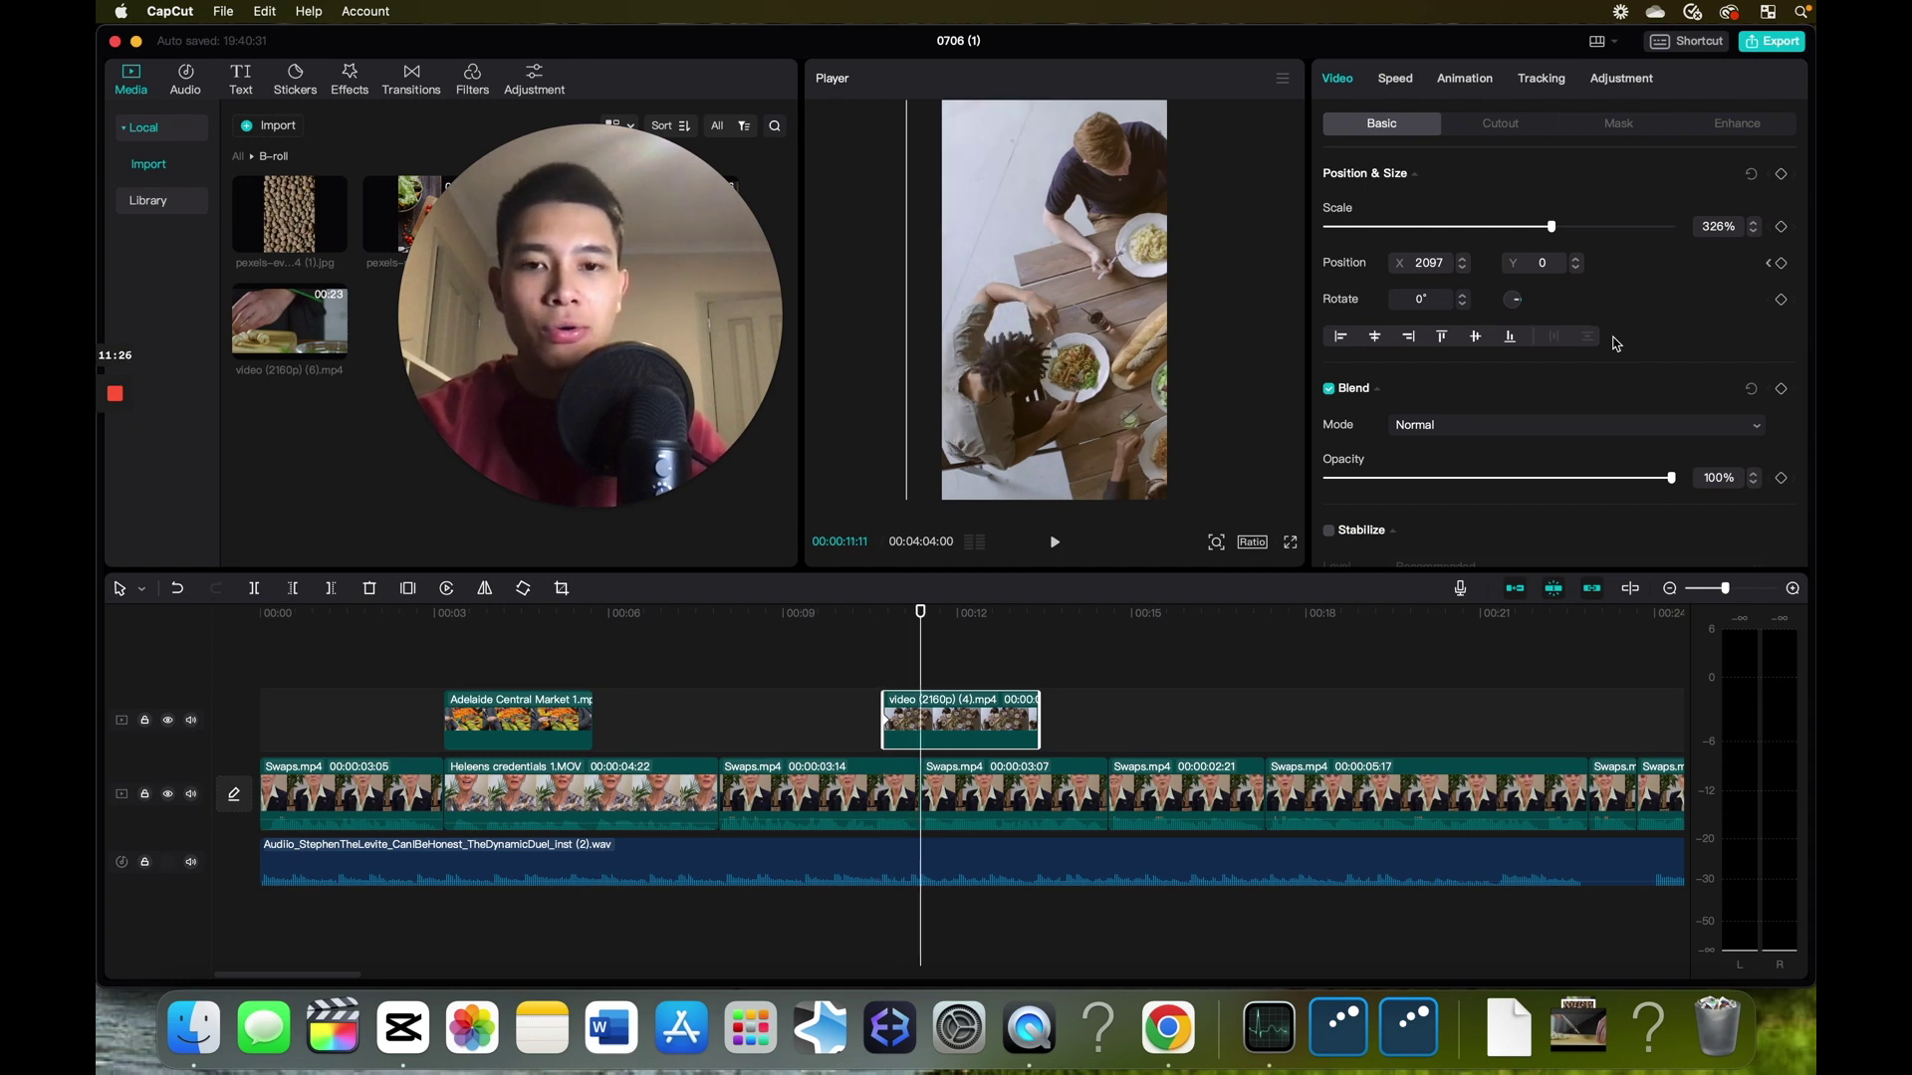
pyautogui.press('Down')
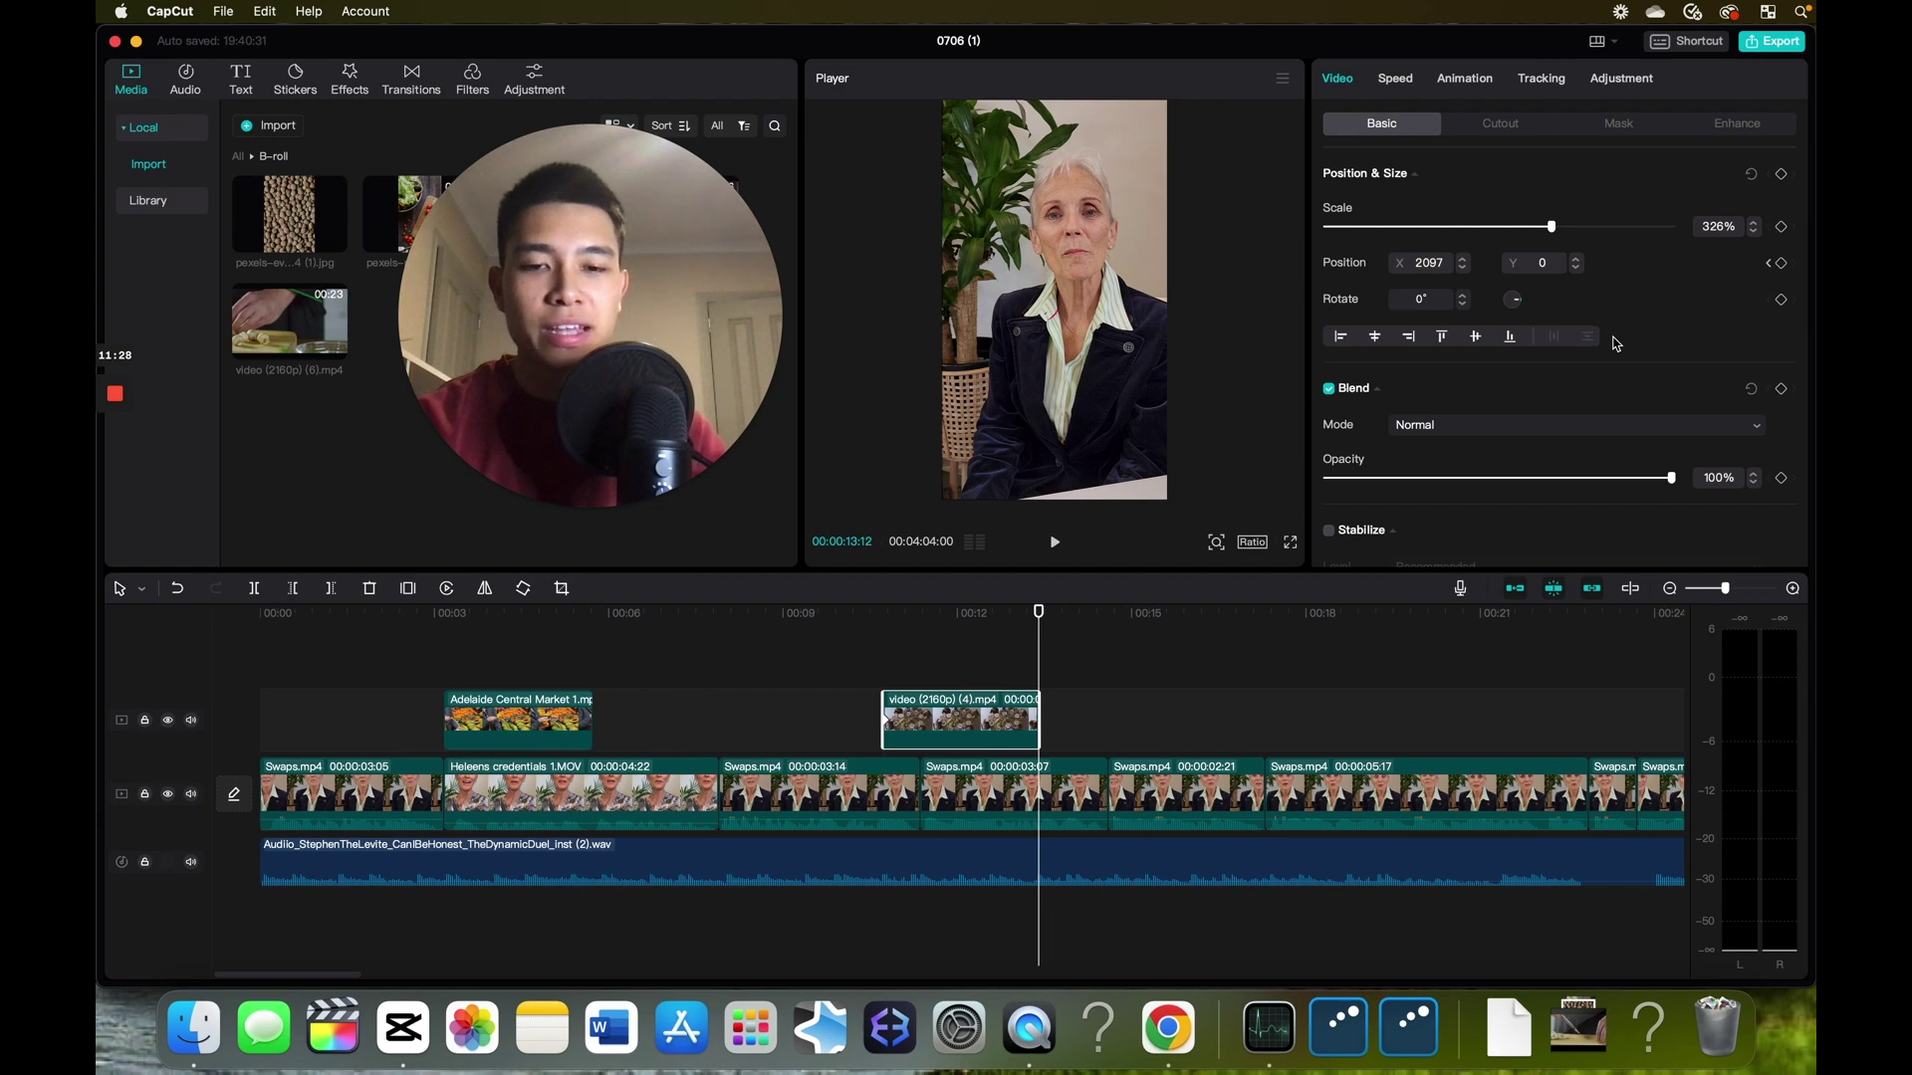
pyautogui.press('Left')
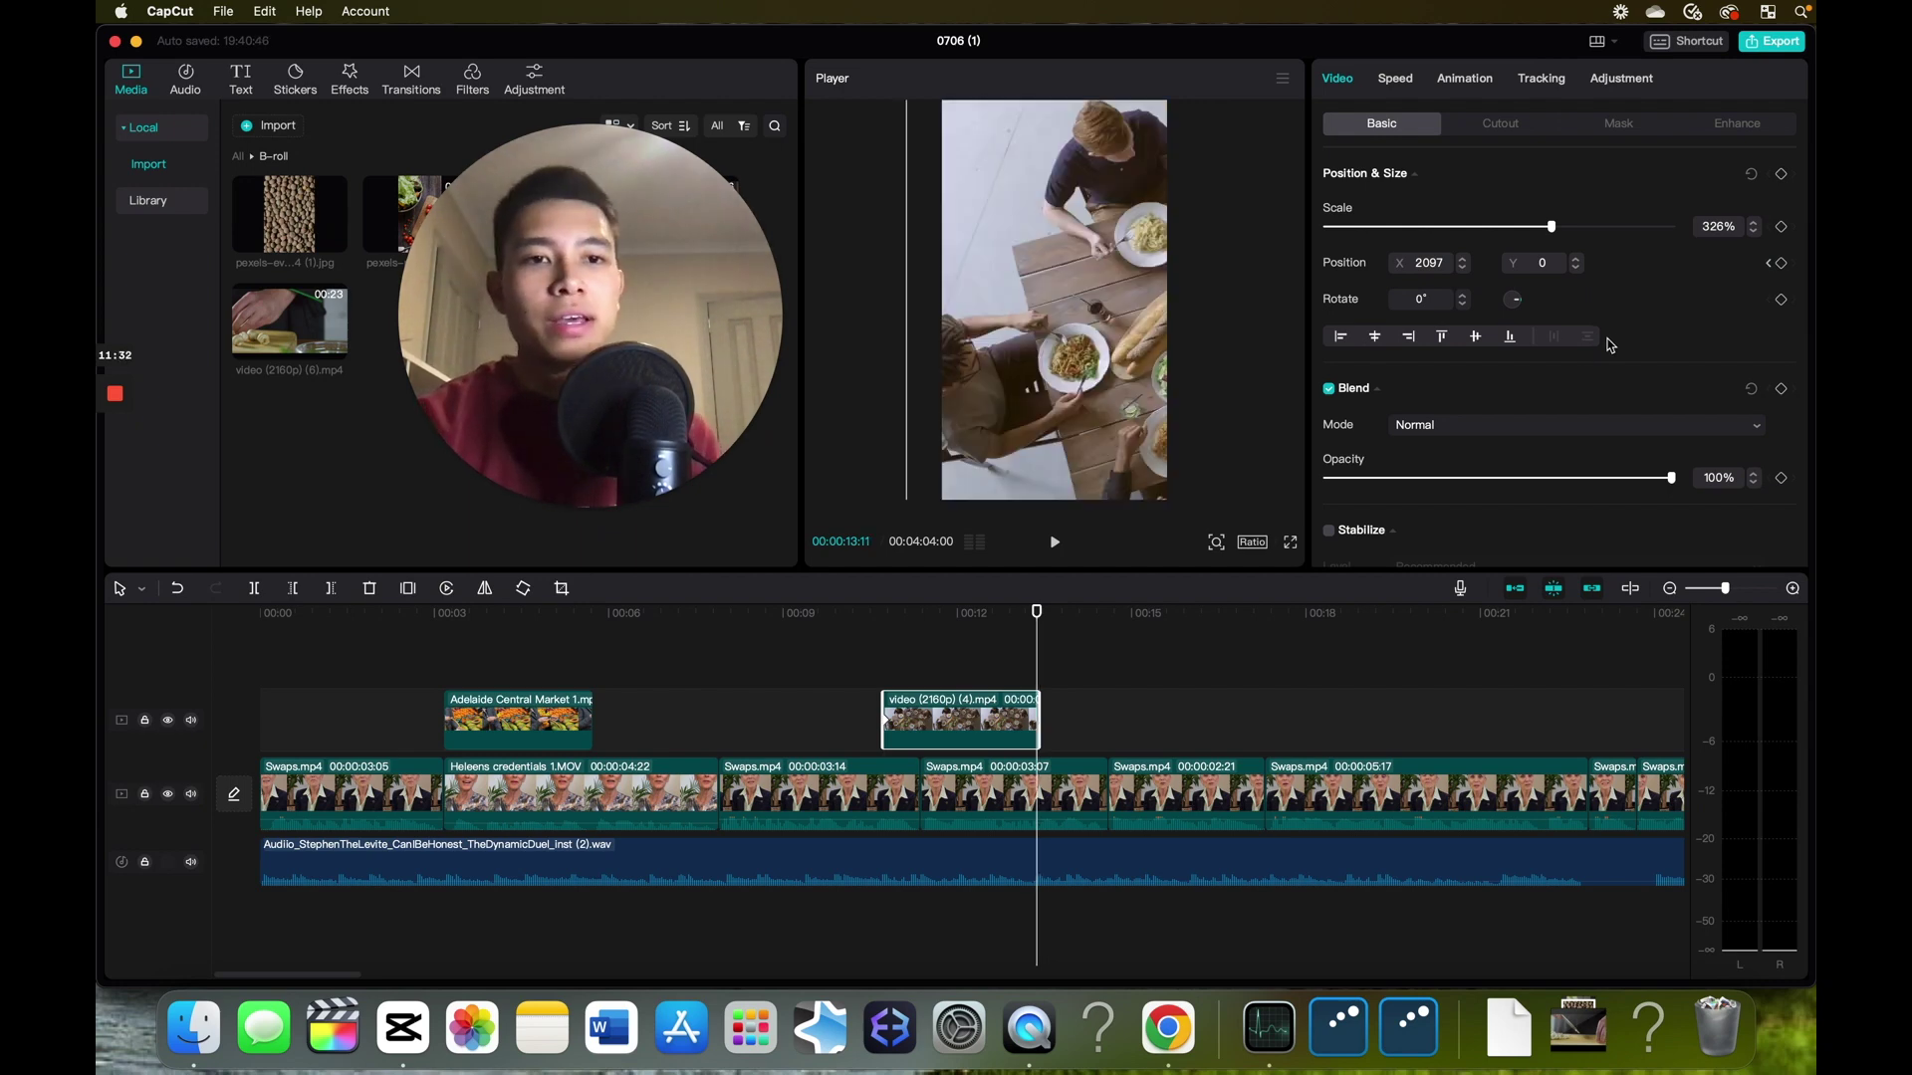
pyautogui.click(1415, 263)
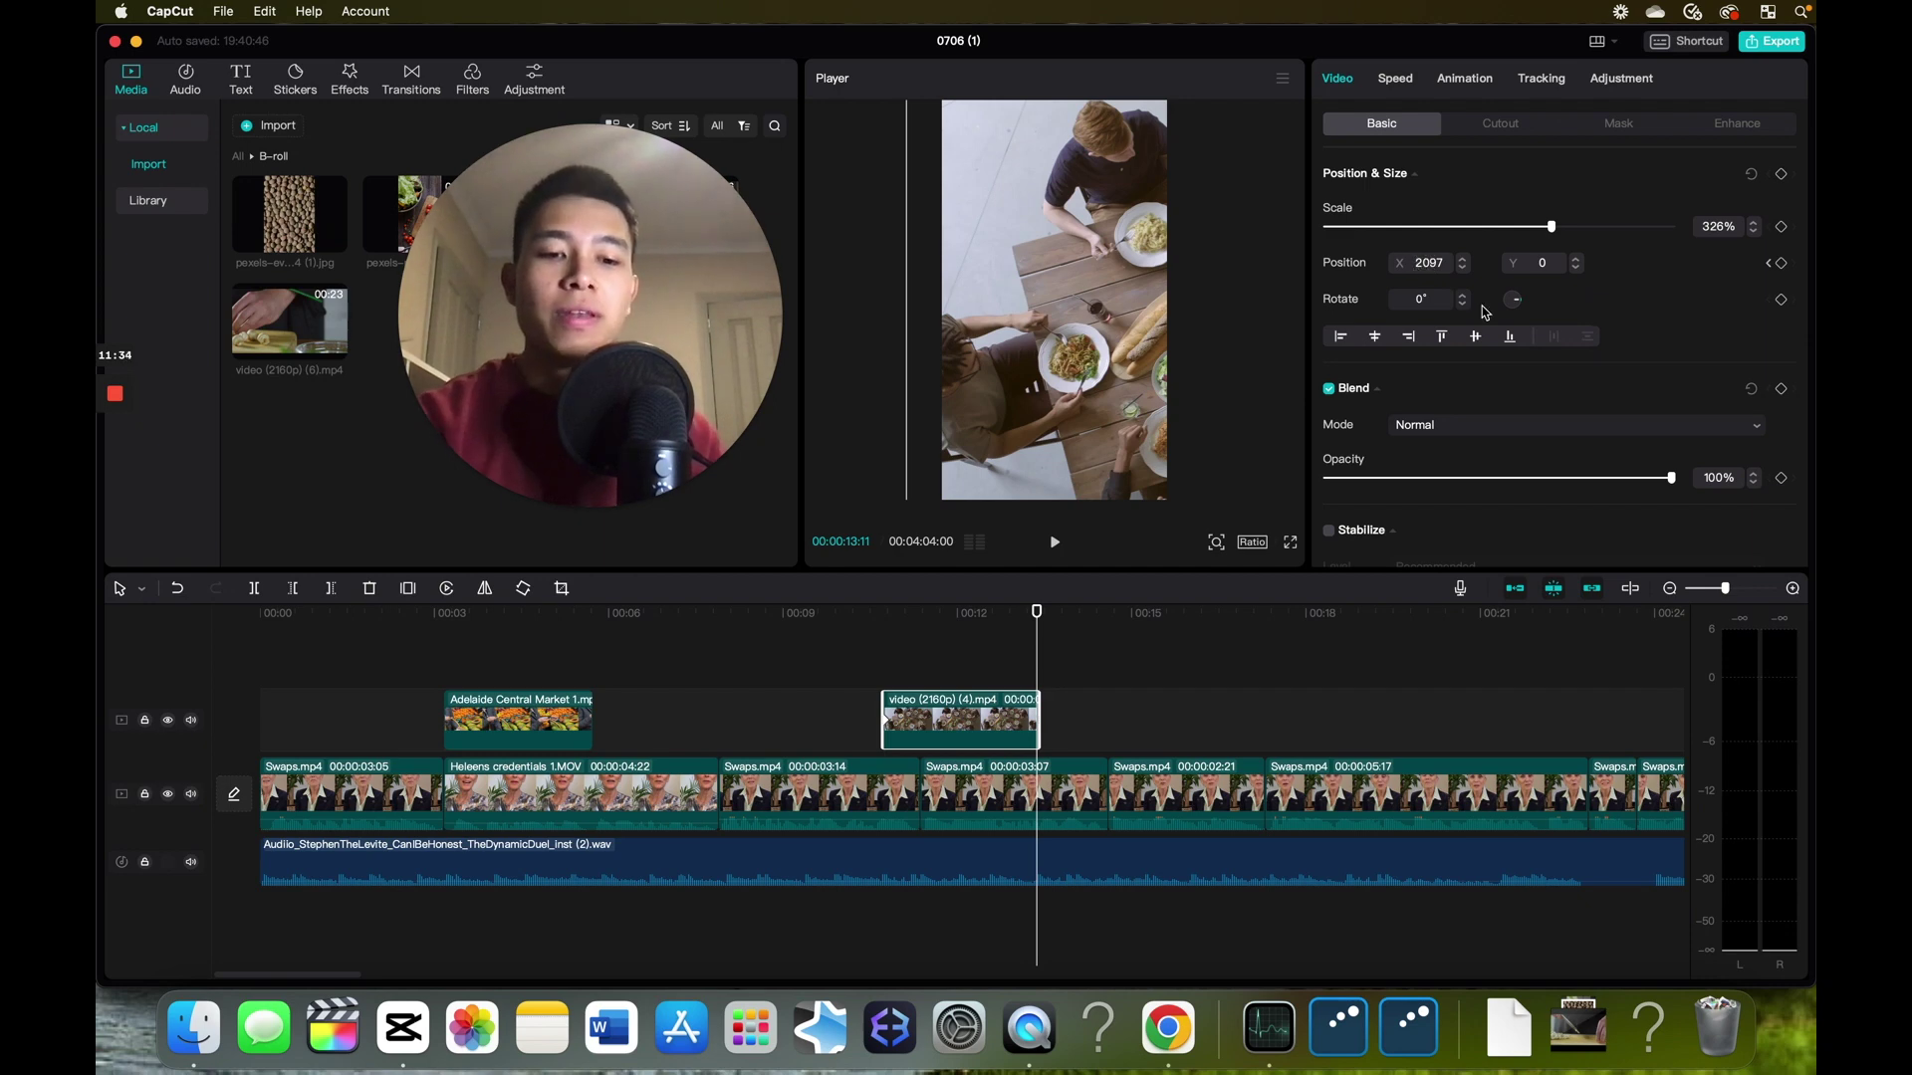
pyautogui.write('-')
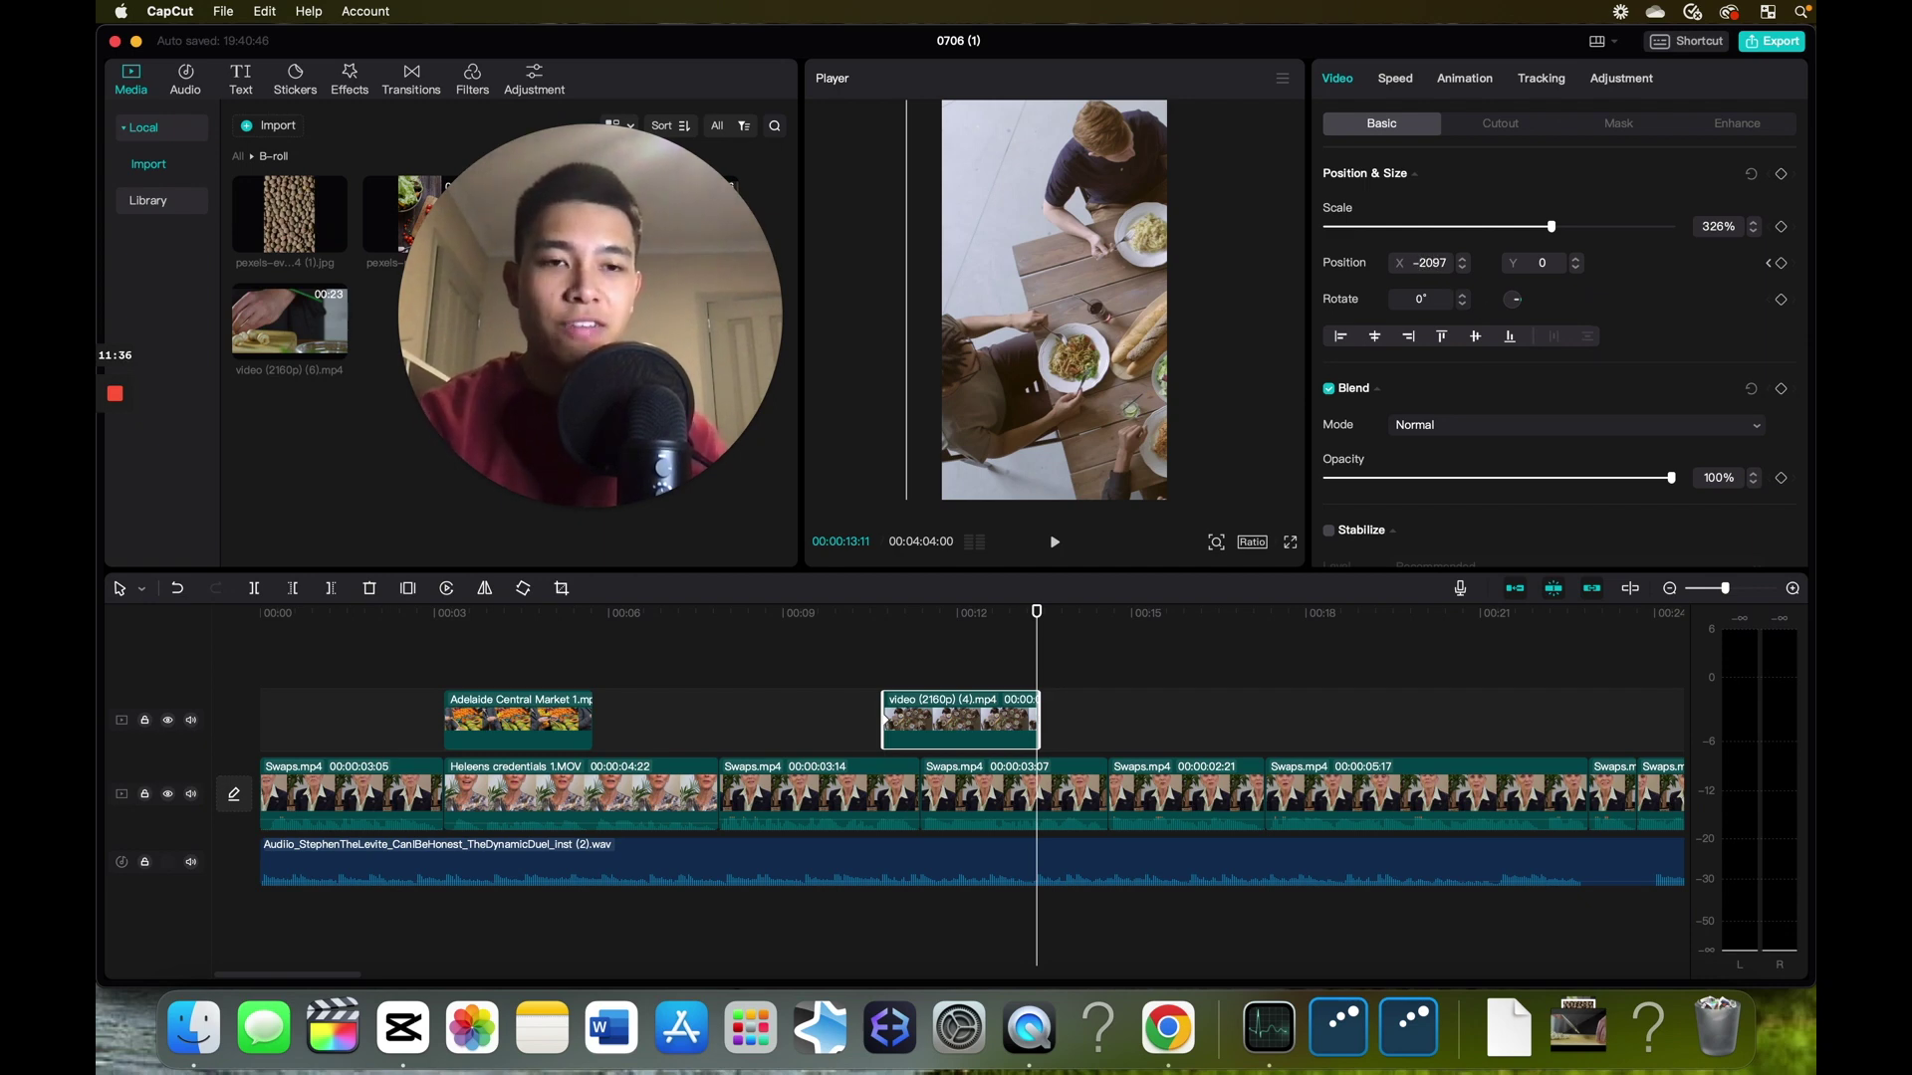
pyautogui.press('Return')
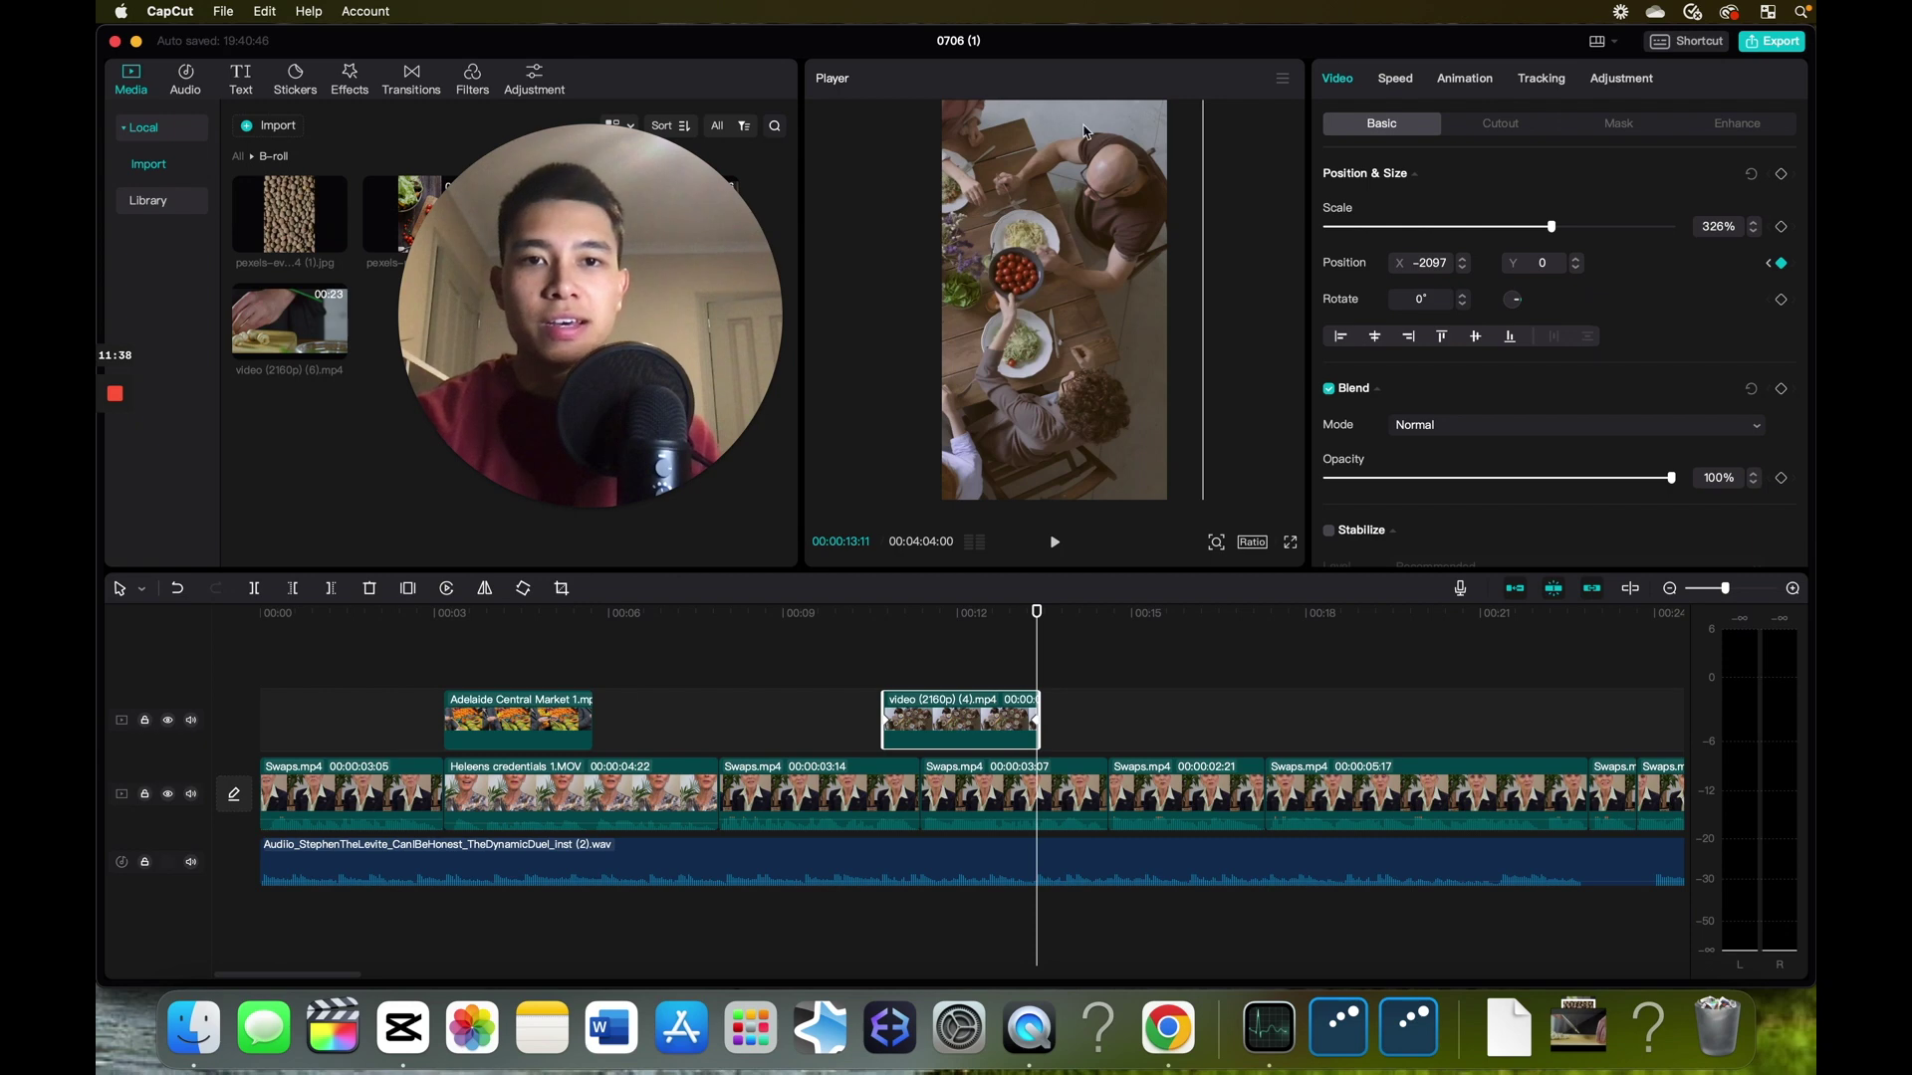
pyautogui.click(874, 619)
pyautogui.press('space')
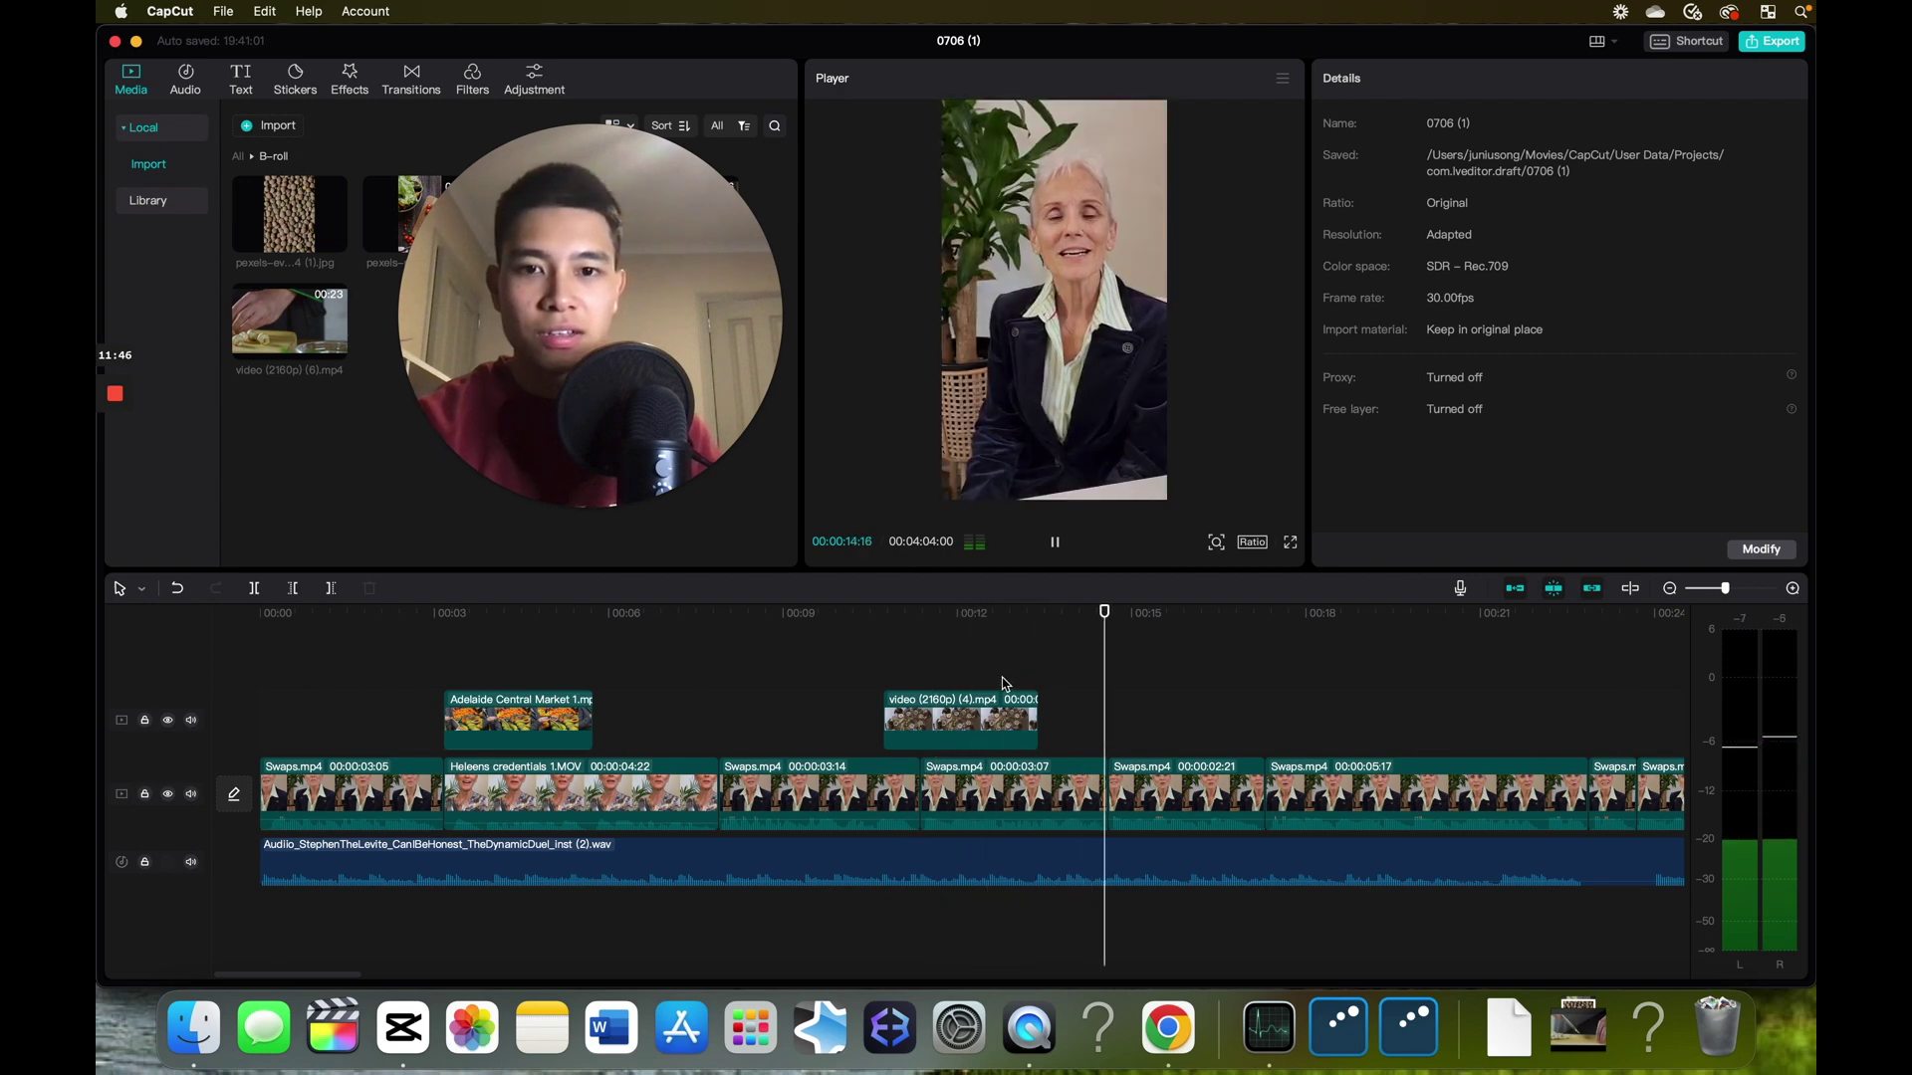
pyautogui.press('space')
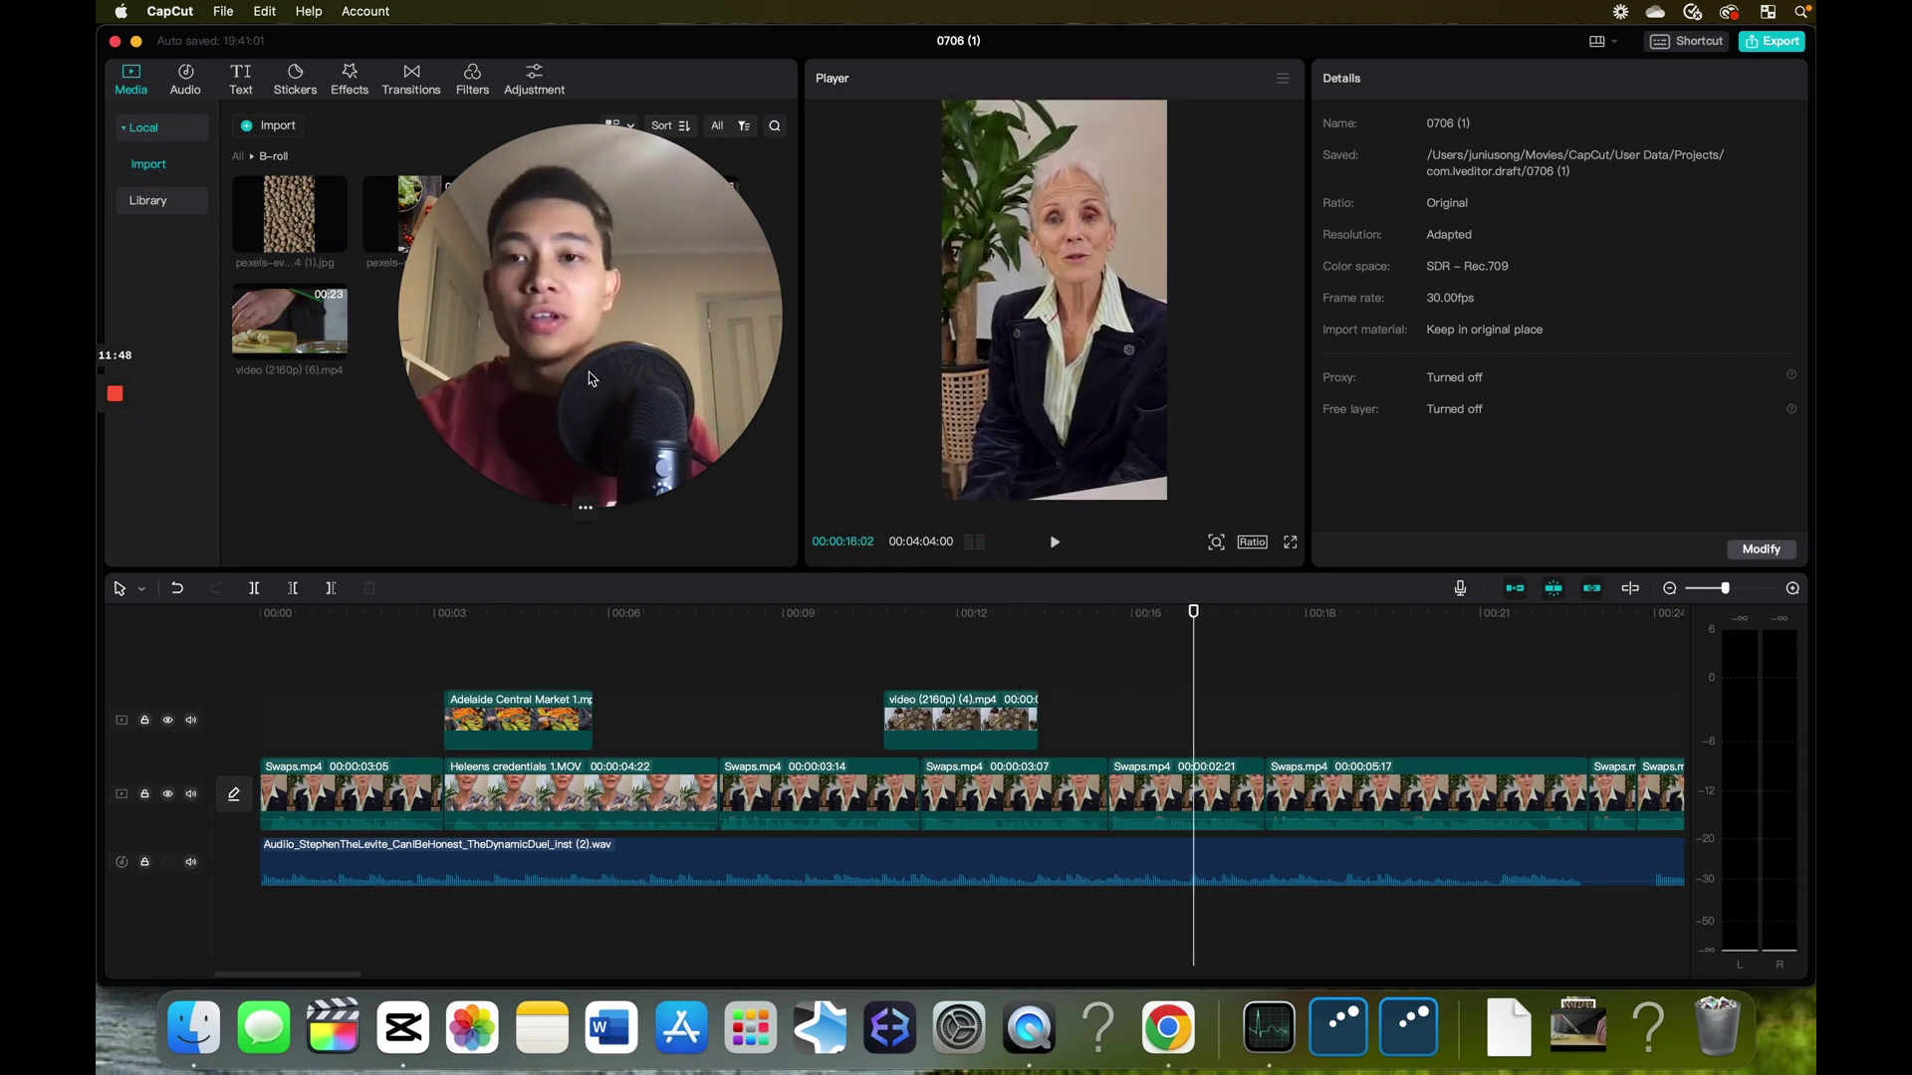
# - Place the lentil image on a track above the main clips, after the dining-table b-roll
pyautogui.moveTo(803, 334); pyautogui.dragTo(1113, 318)
pyautogui.moveTo(288, 214); pyautogui.dragTo(1114, 725)
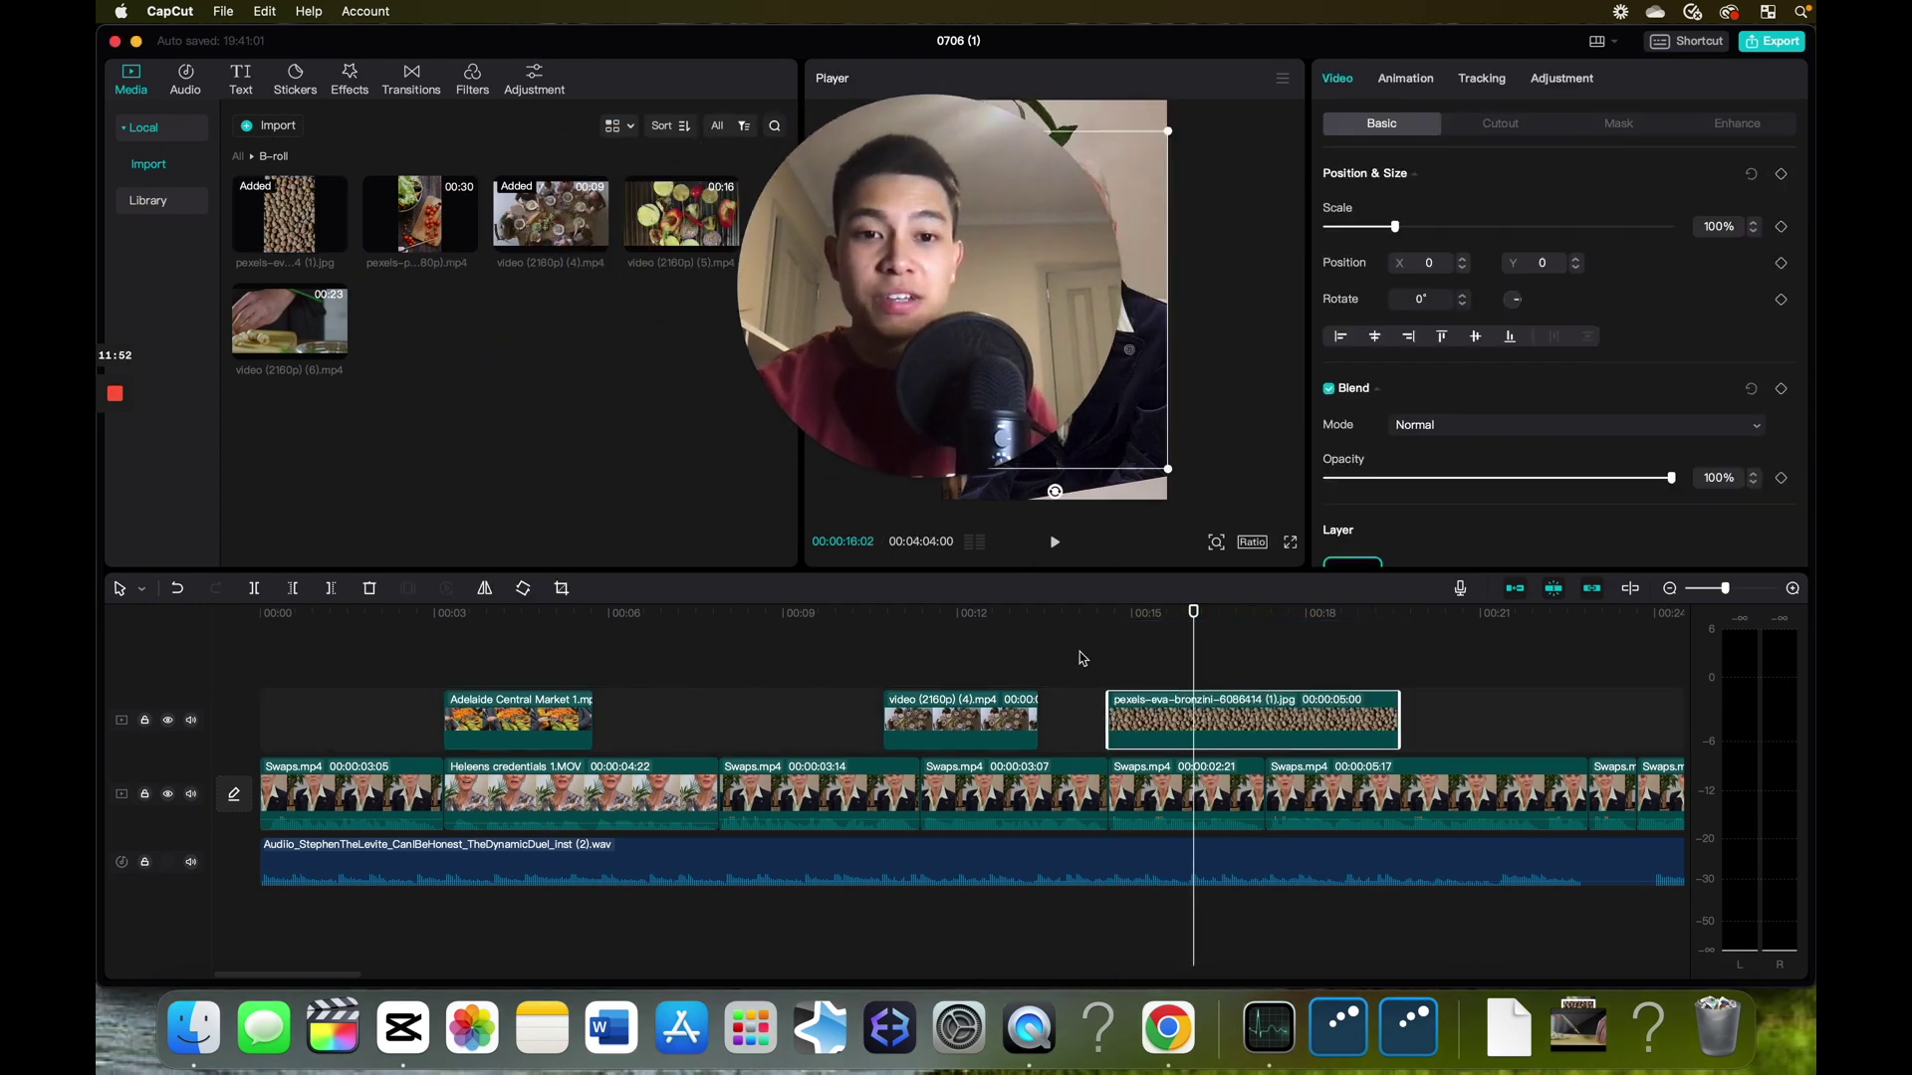
pyautogui.click(1081, 659)
pyautogui.moveTo(994, 316); pyautogui.dragTo(729, 329)
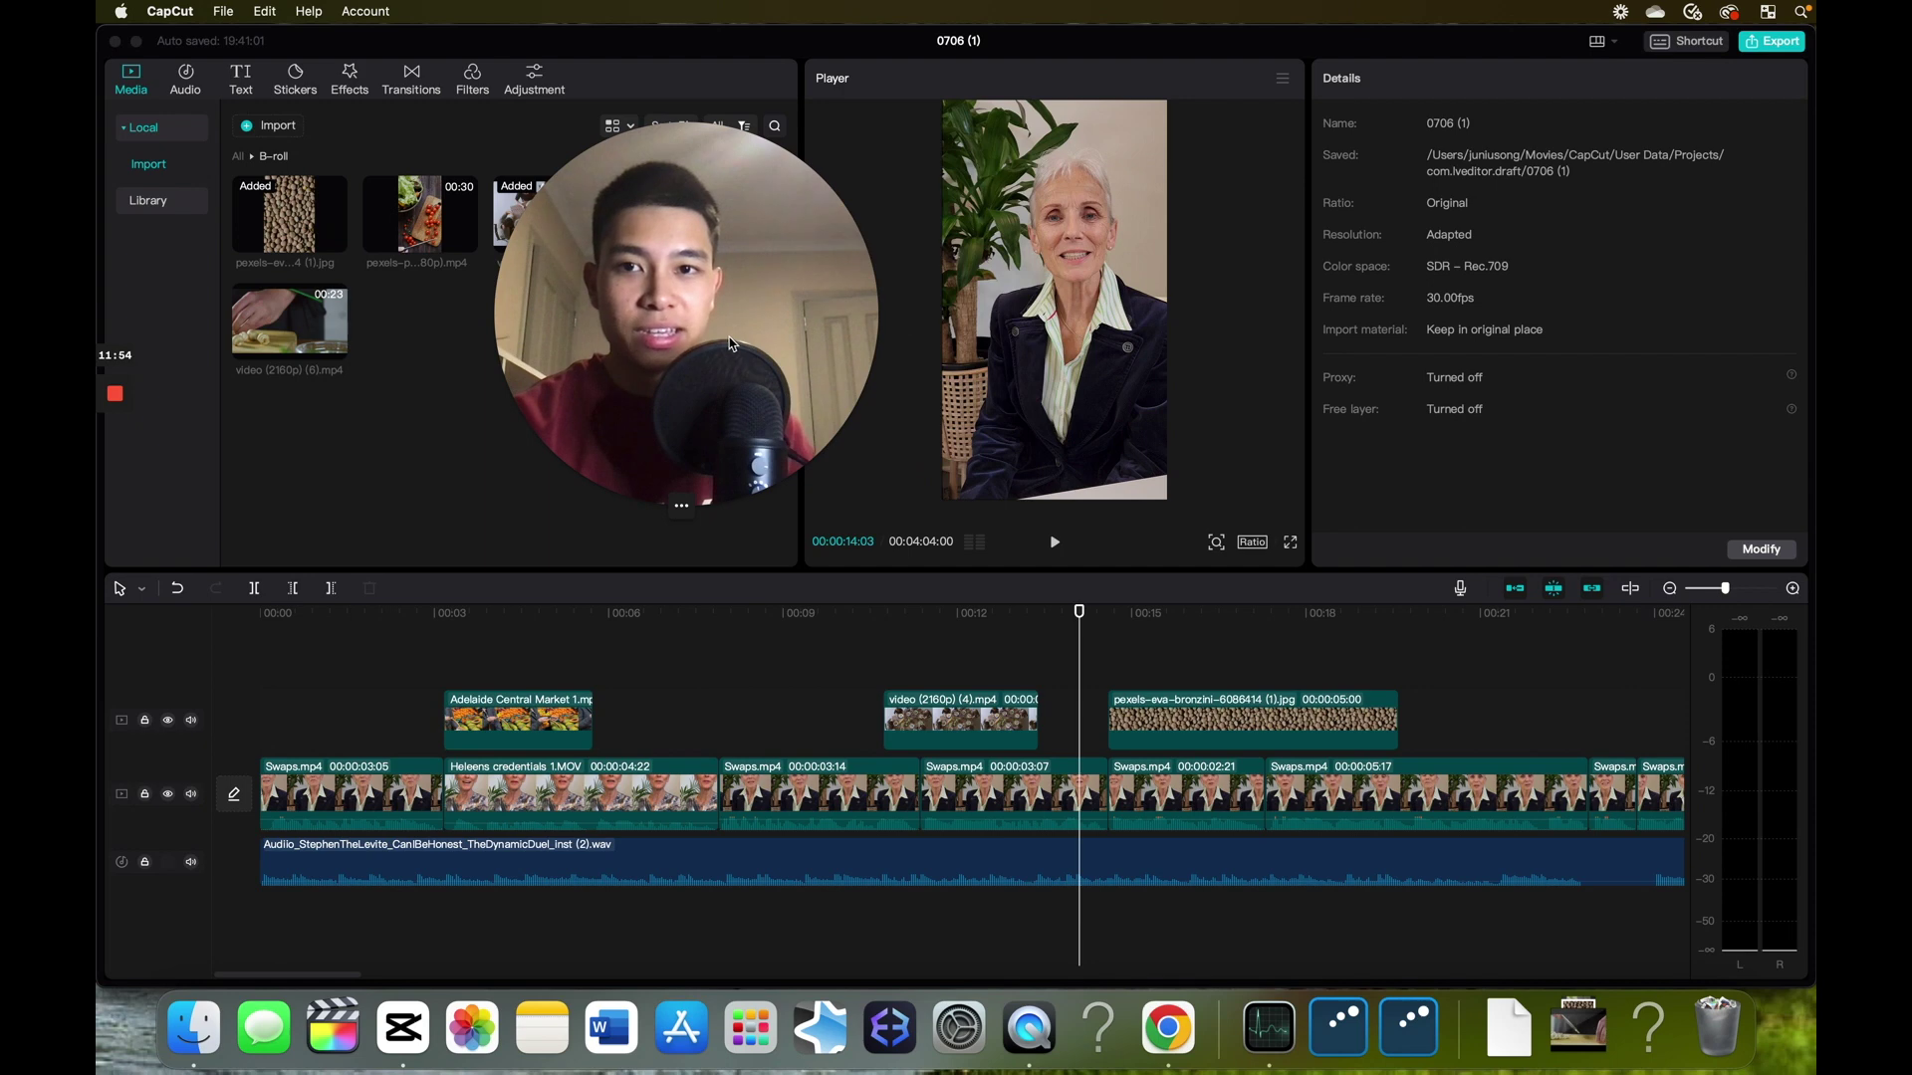
# - Rotate the lentil image 90°, scale it to 195%, and keyframe its start at X 2026
pyautogui.click(1108, 612)
pyautogui.click(1155, 329)
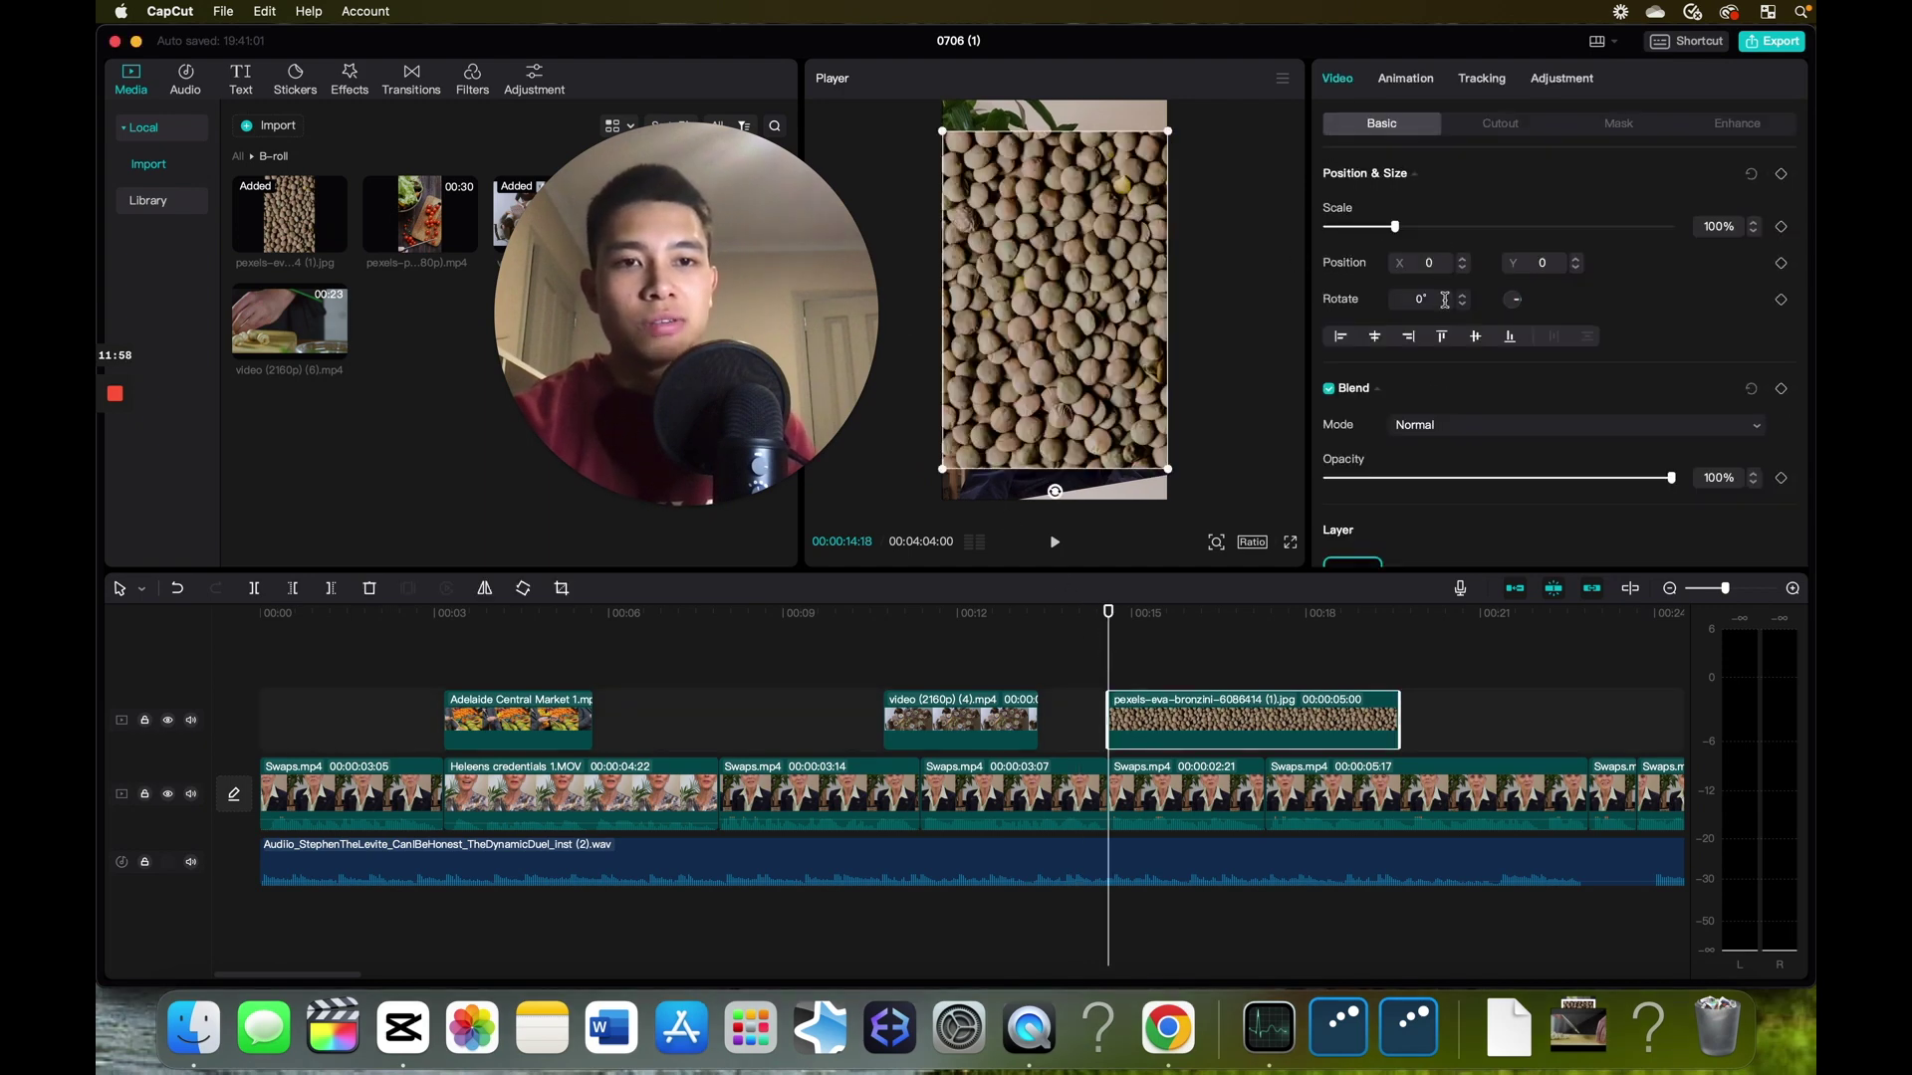
pyautogui.click(1424, 299)
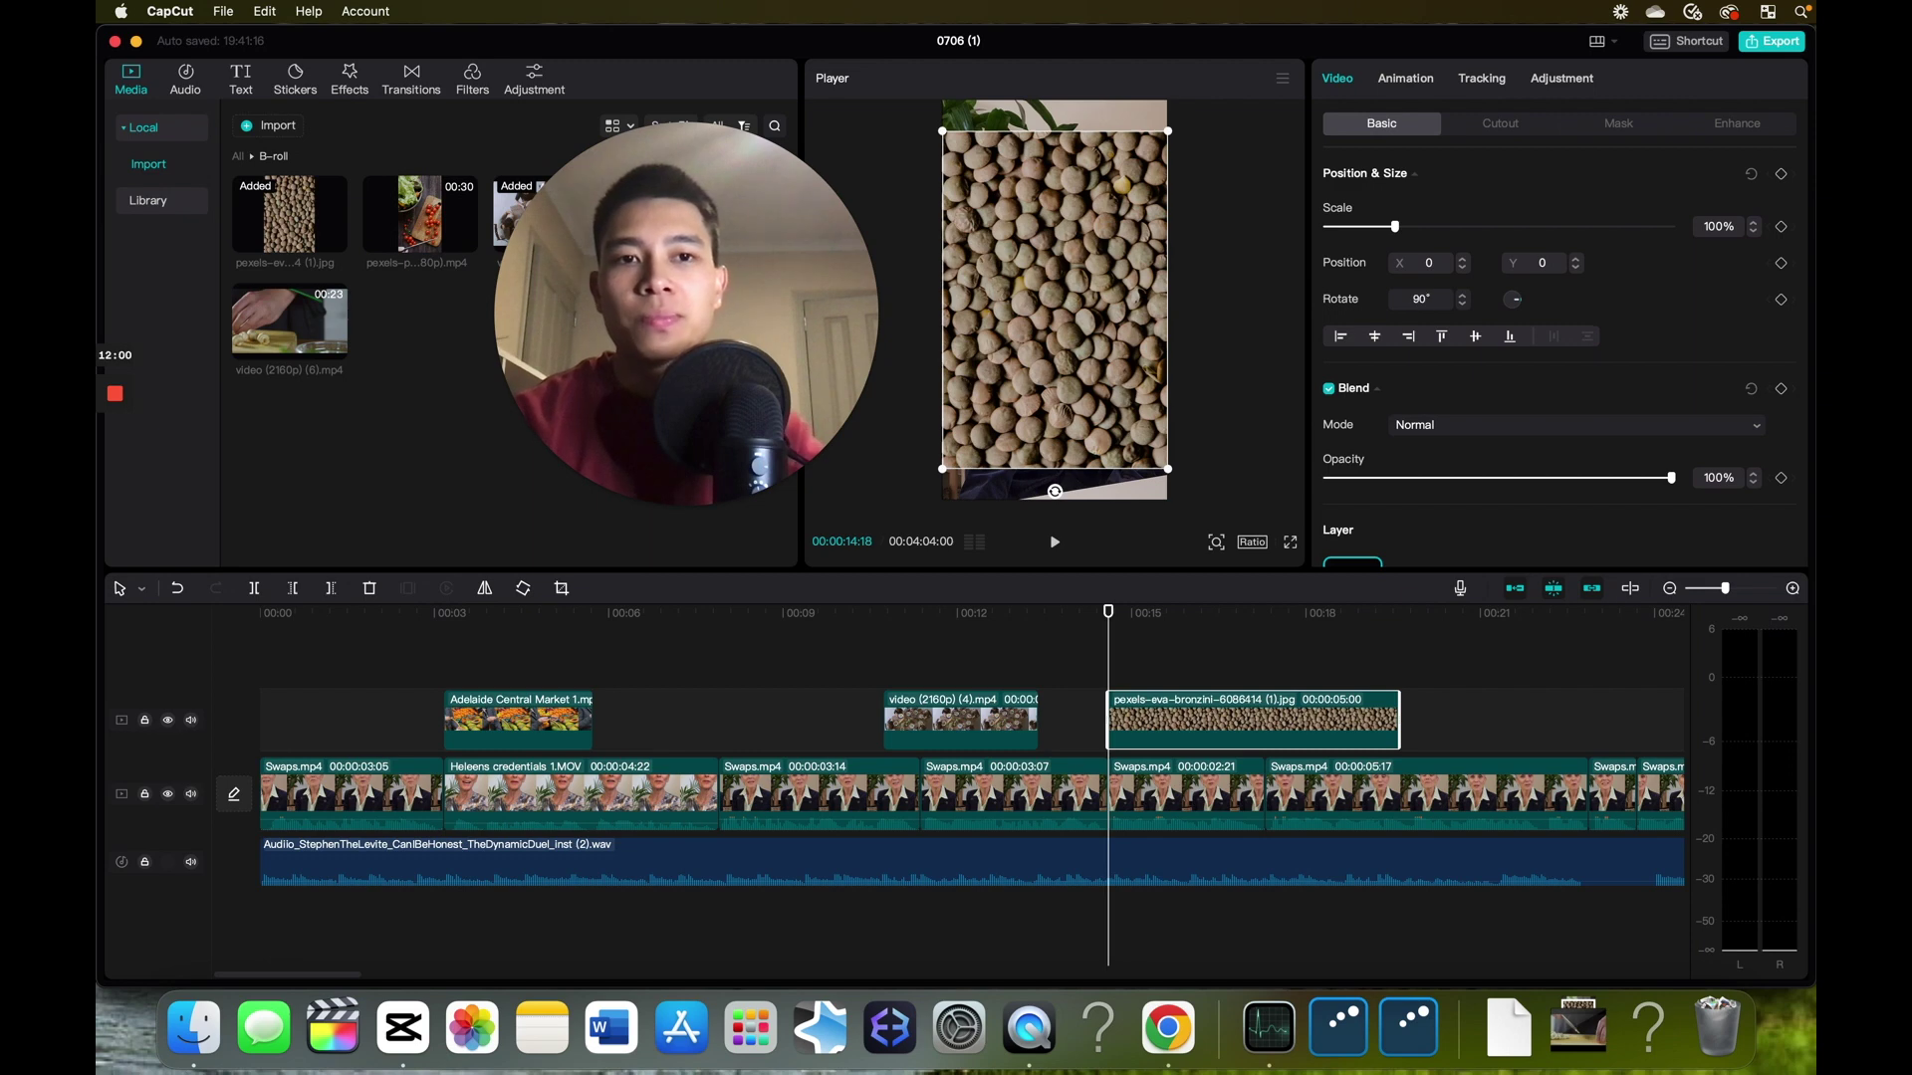
pyautogui.write('90')
pyautogui.press('Return')
pyautogui.moveTo(1395, 227); pyautogui.dragTo(1461, 227)
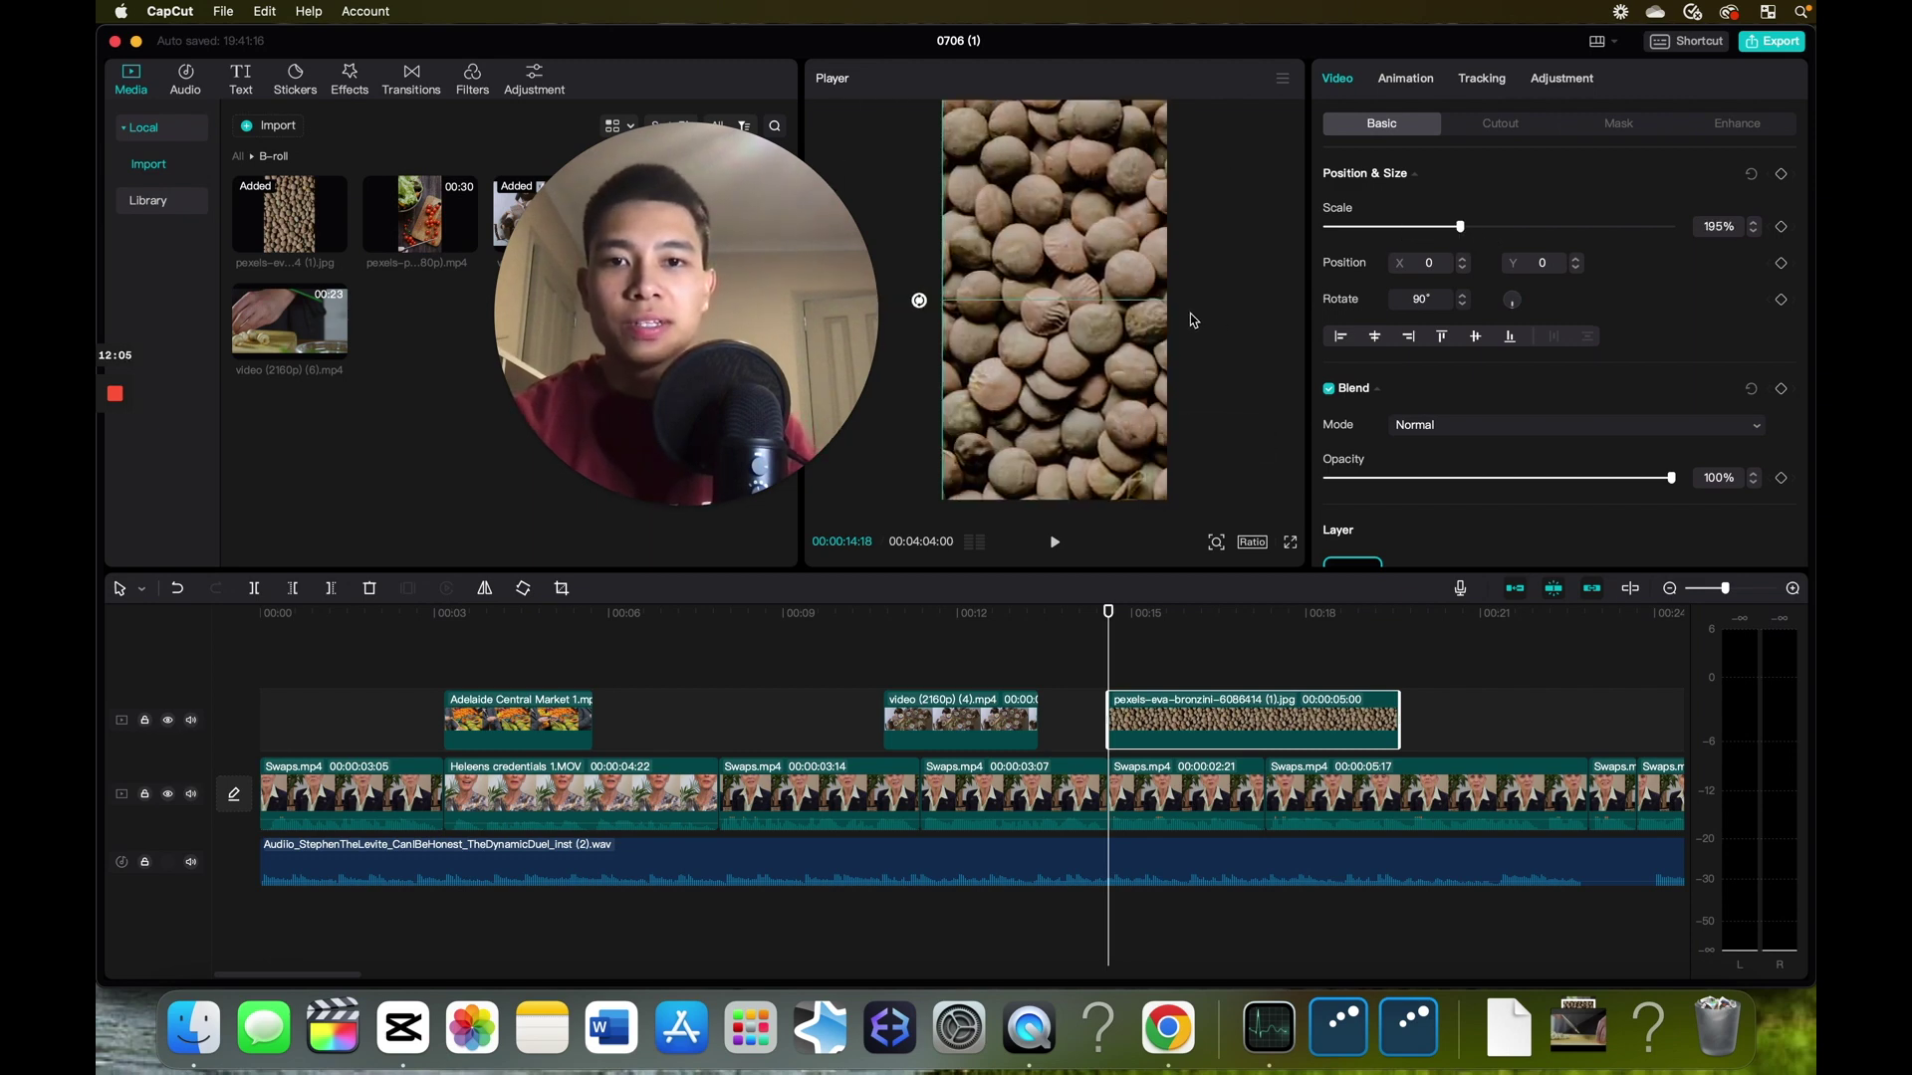
pyautogui.click(1781, 263)
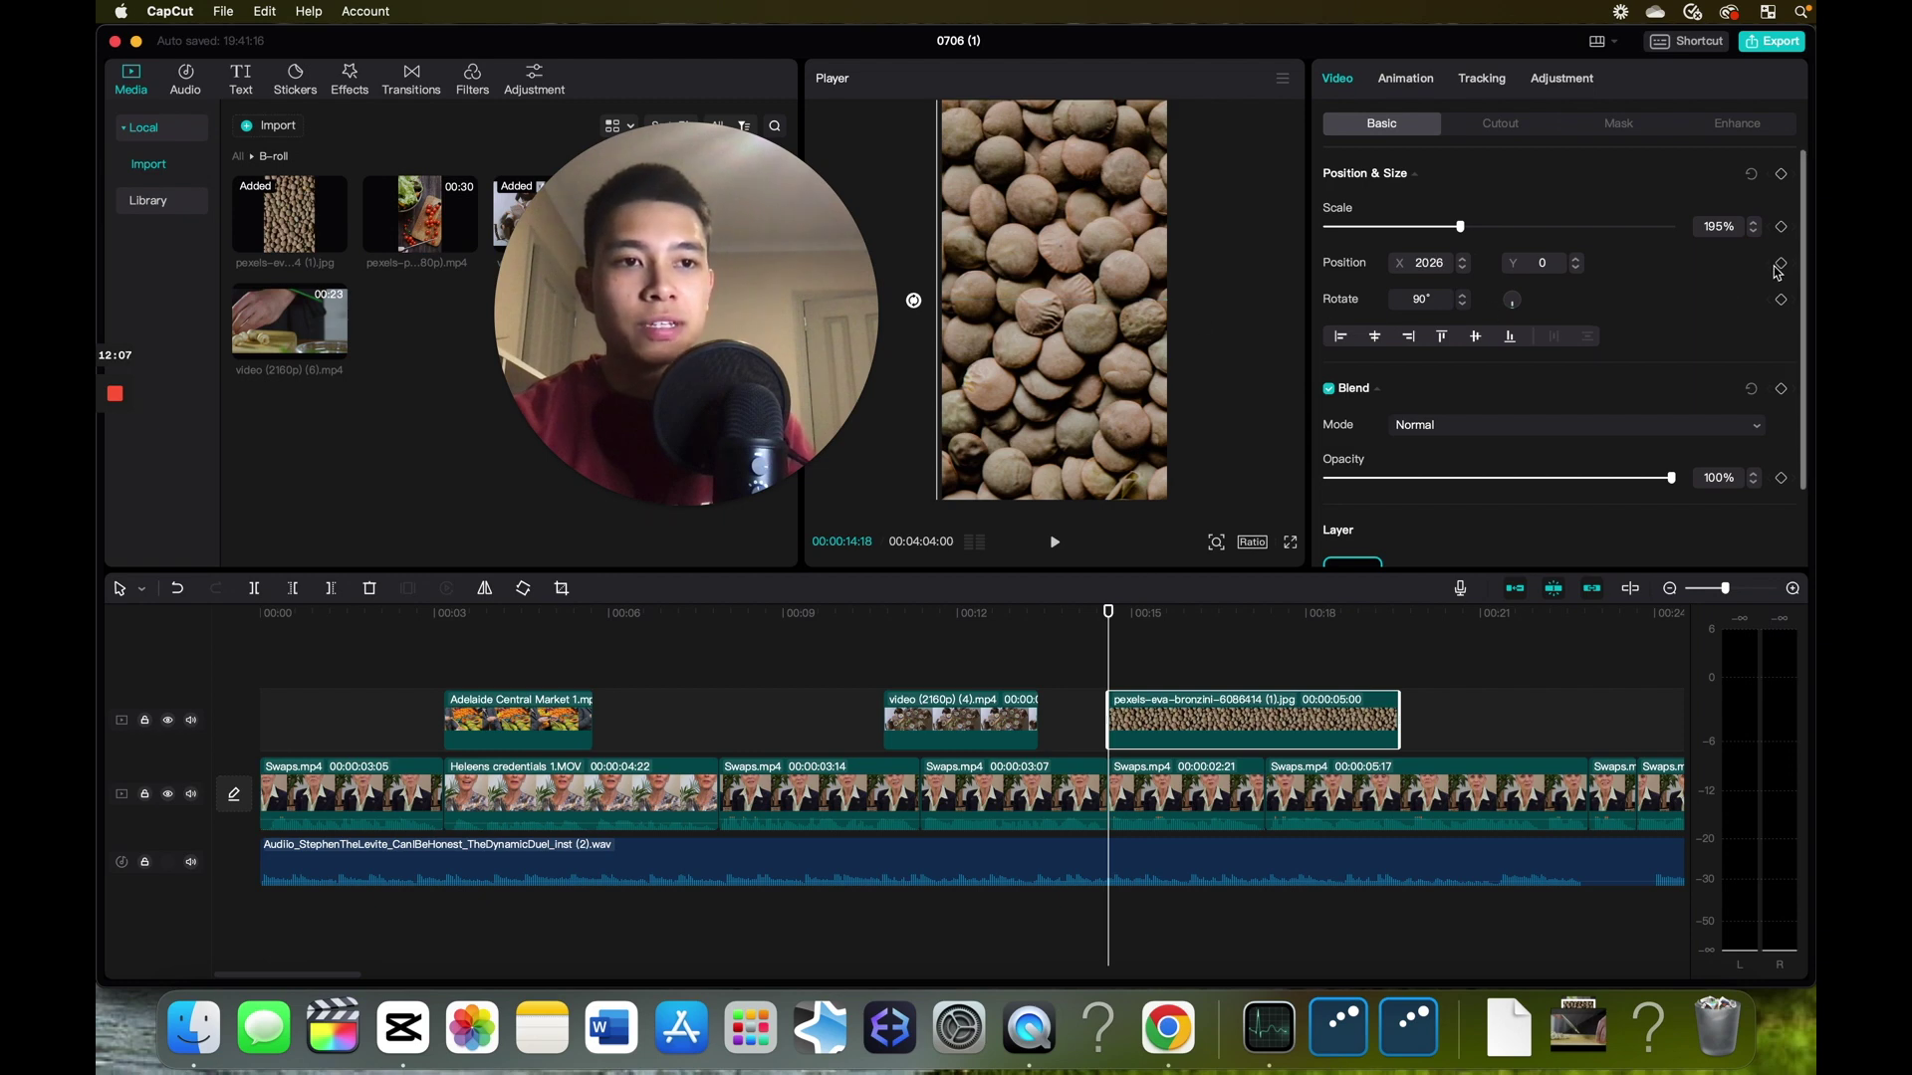
# - Trim the lentil clip so it ends at about 17 seconds
pyautogui.click(1255, 657)
pyautogui.moveTo(1399, 719); pyautogui.dragTo(1265, 702)
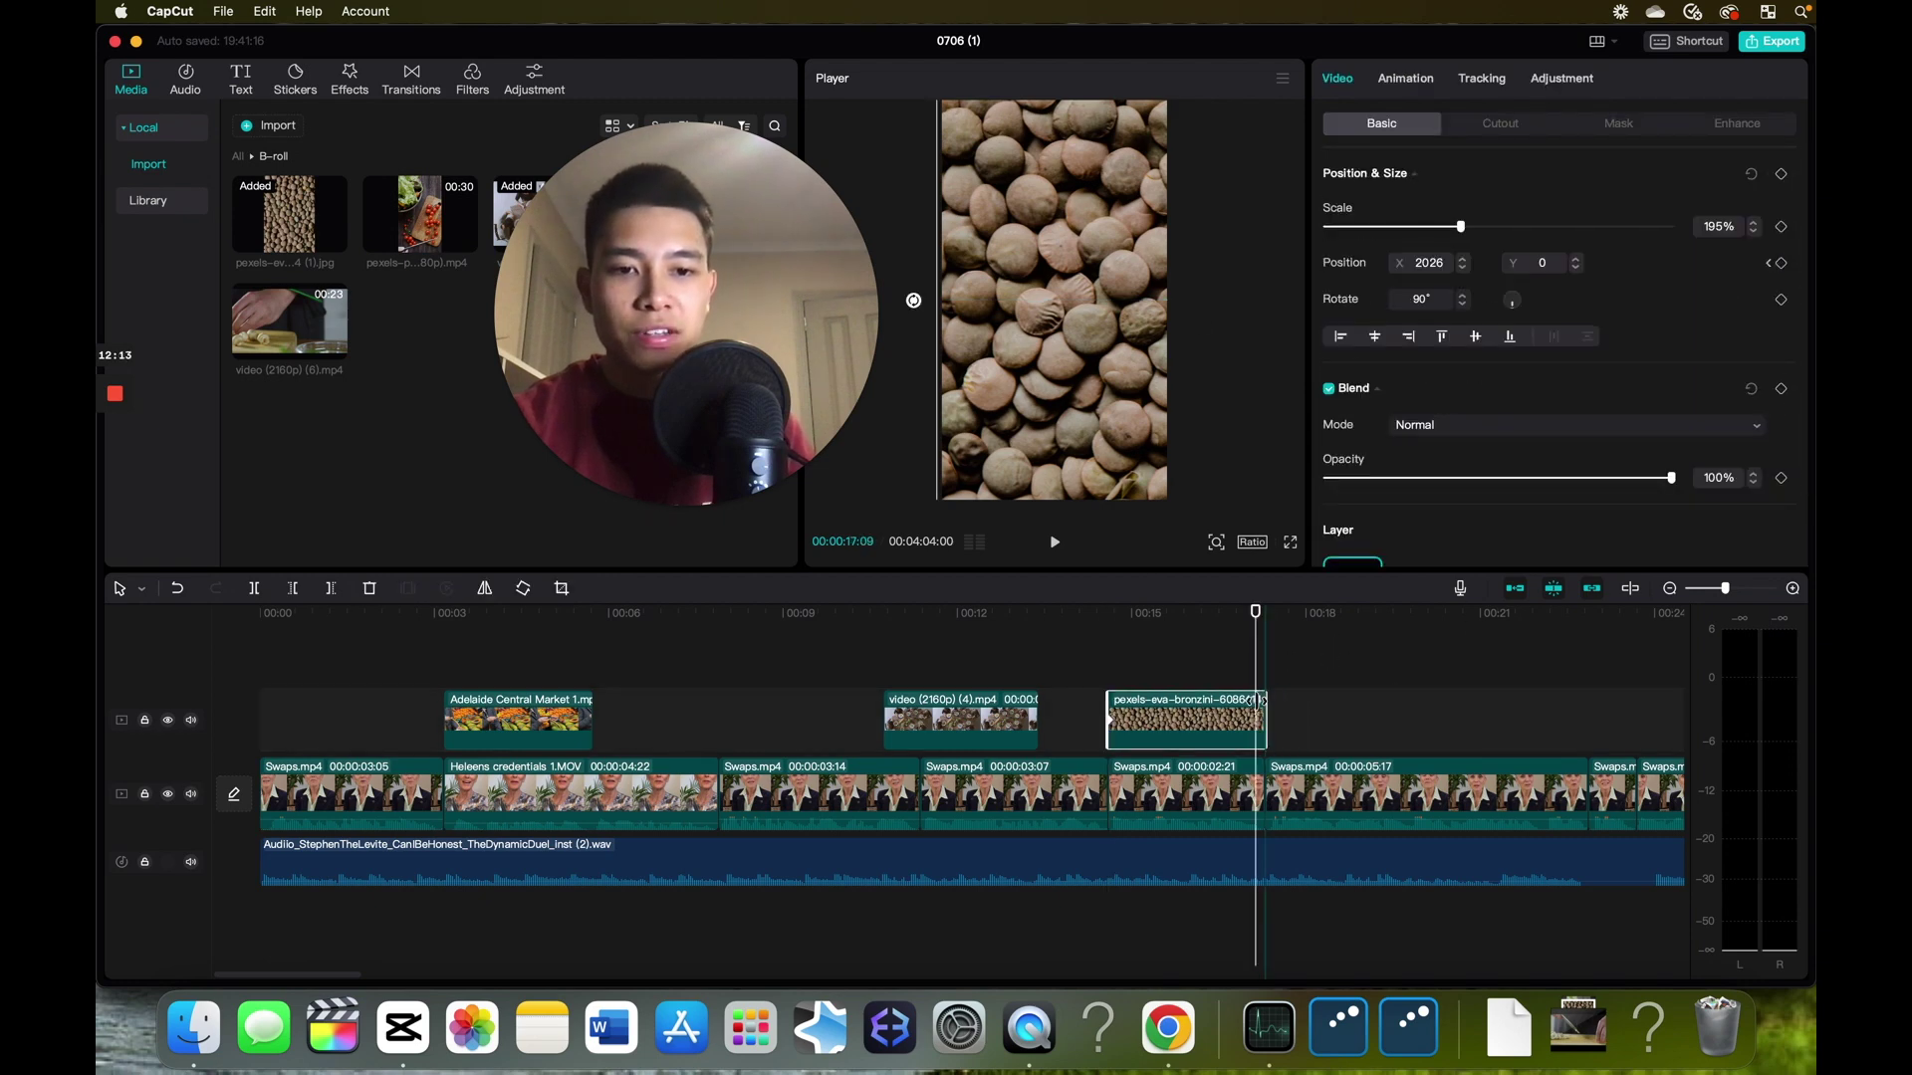
pyautogui.click(1261, 673)
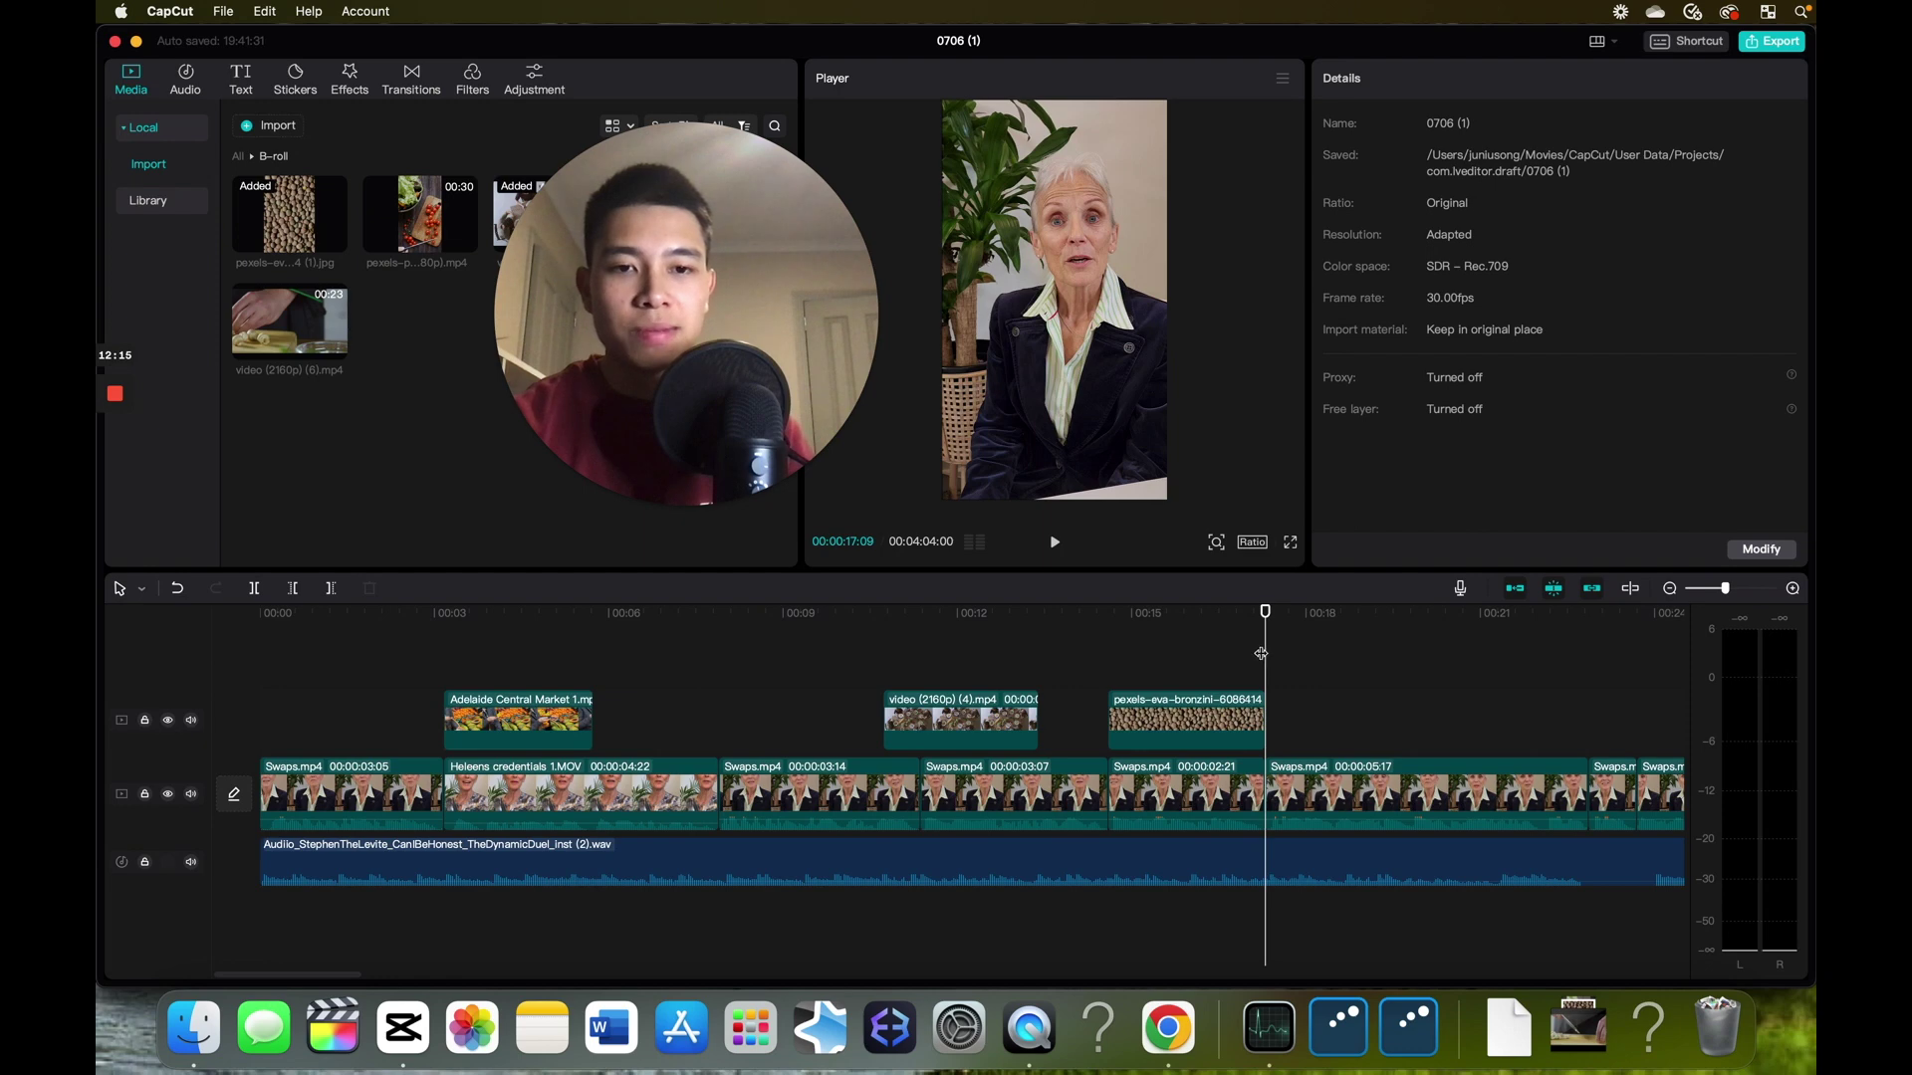
pyautogui.moveTo(1260, 653); pyautogui.dragTo(1112, 656)
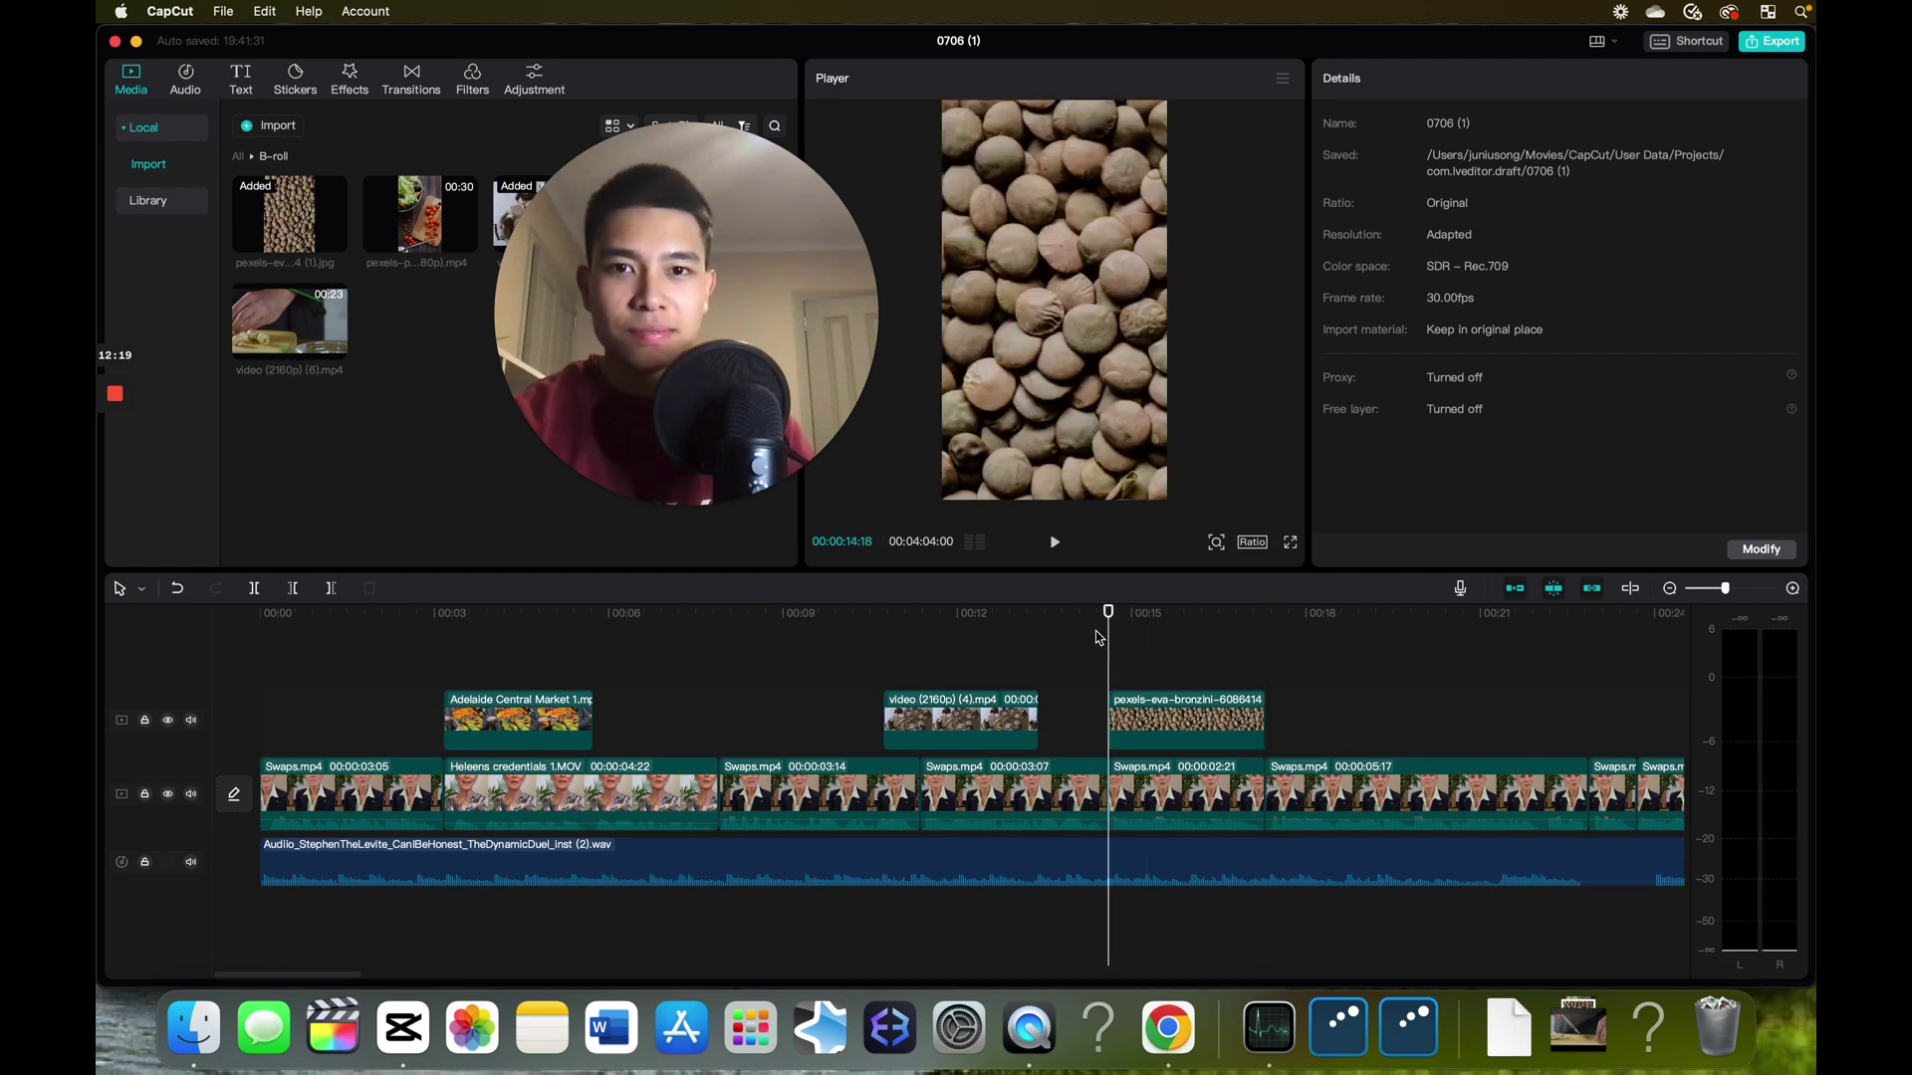
# - Keyframe the lentil image's end at X -2026, preview it, then add the mushroom-chopping clip after it
pyautogui.click(1132, 708)
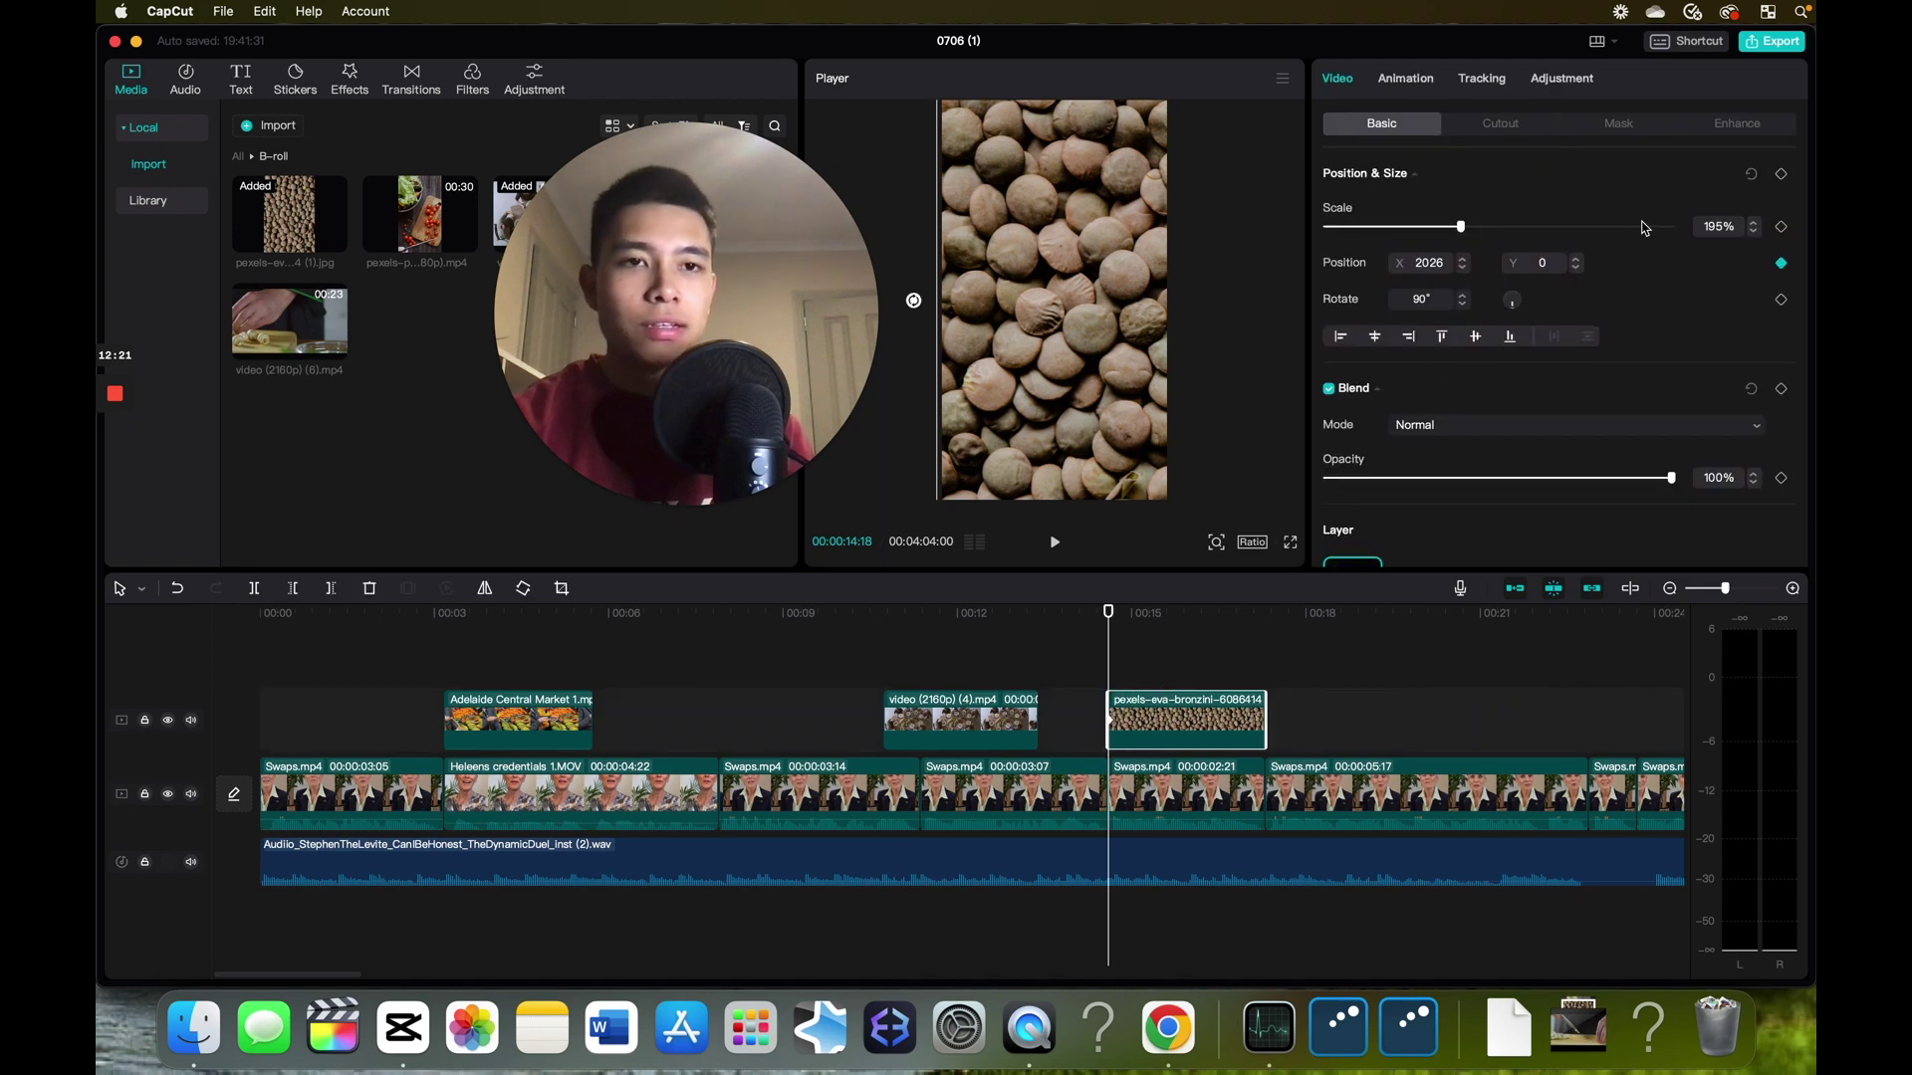
pyautogui.press('Down')
pyautogui.press('Left')
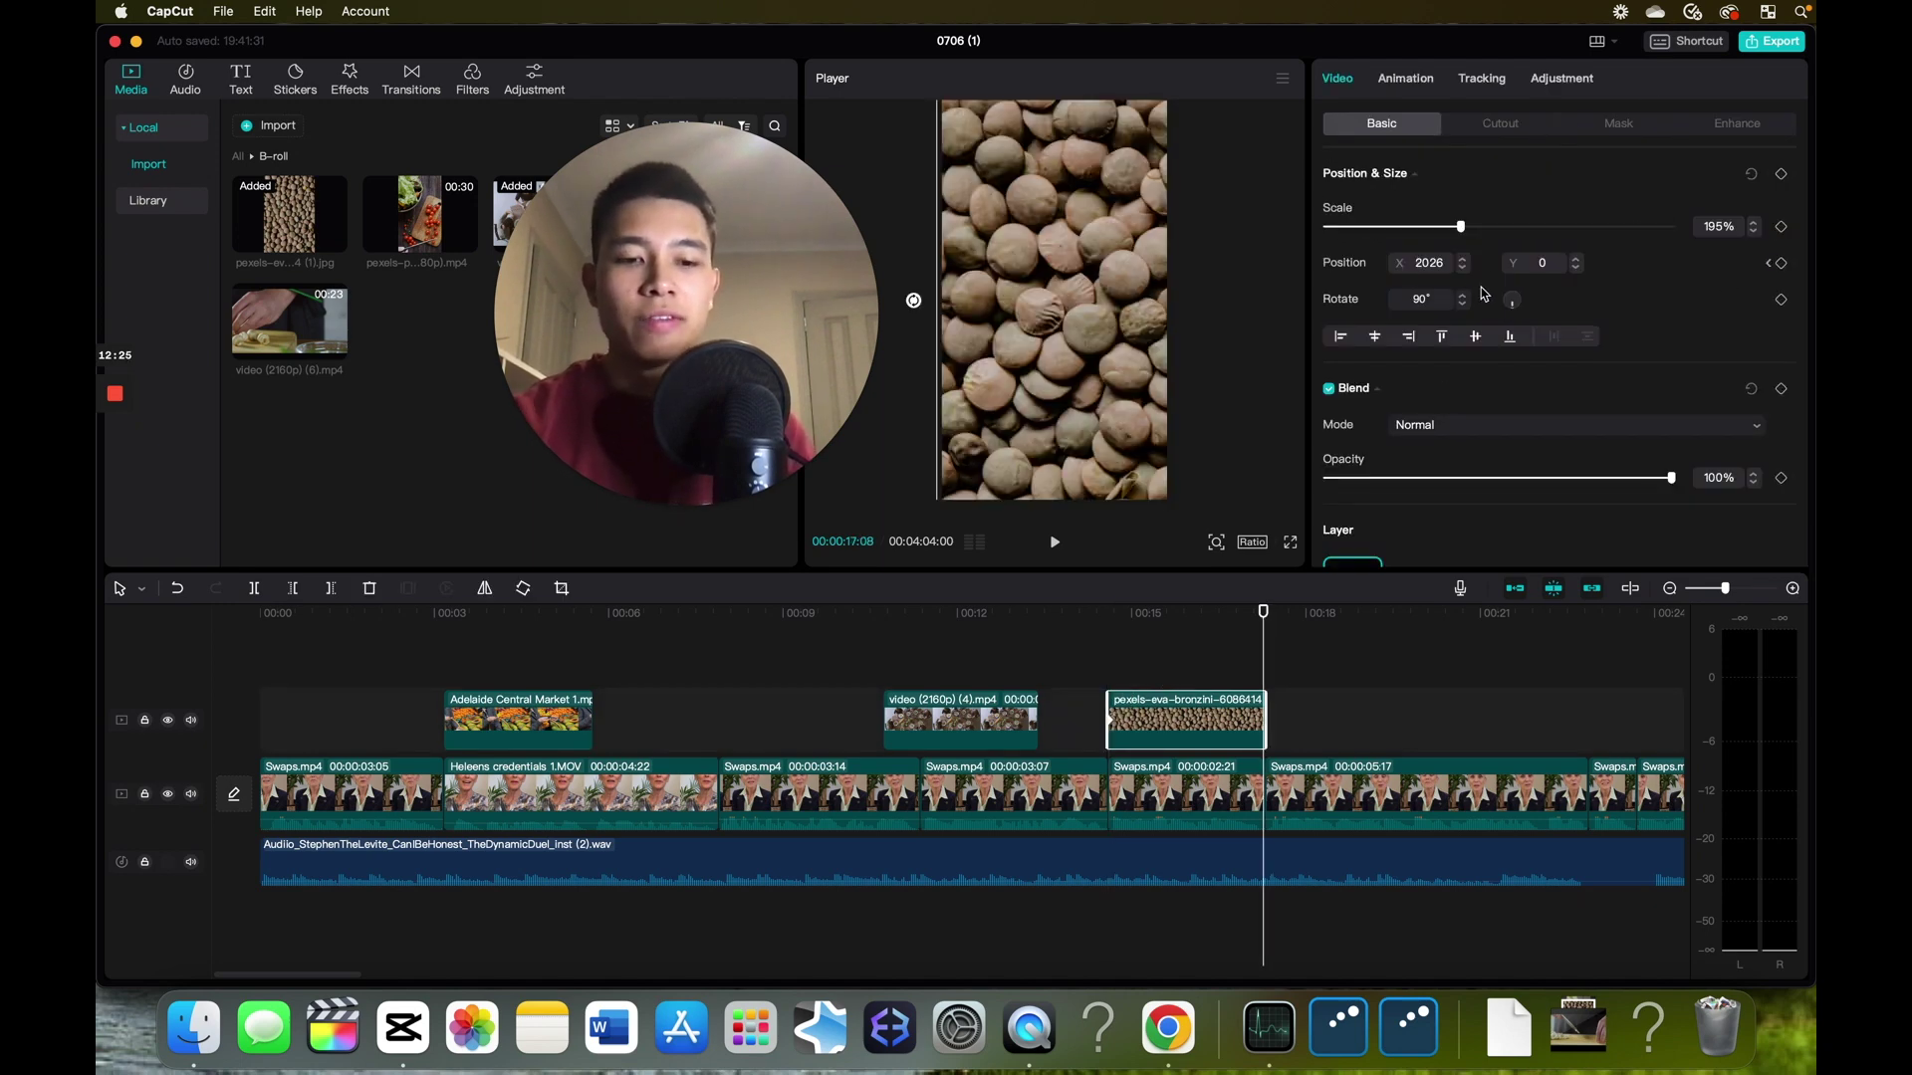
pyautogui.write('-')
pyautogui.press('Return')
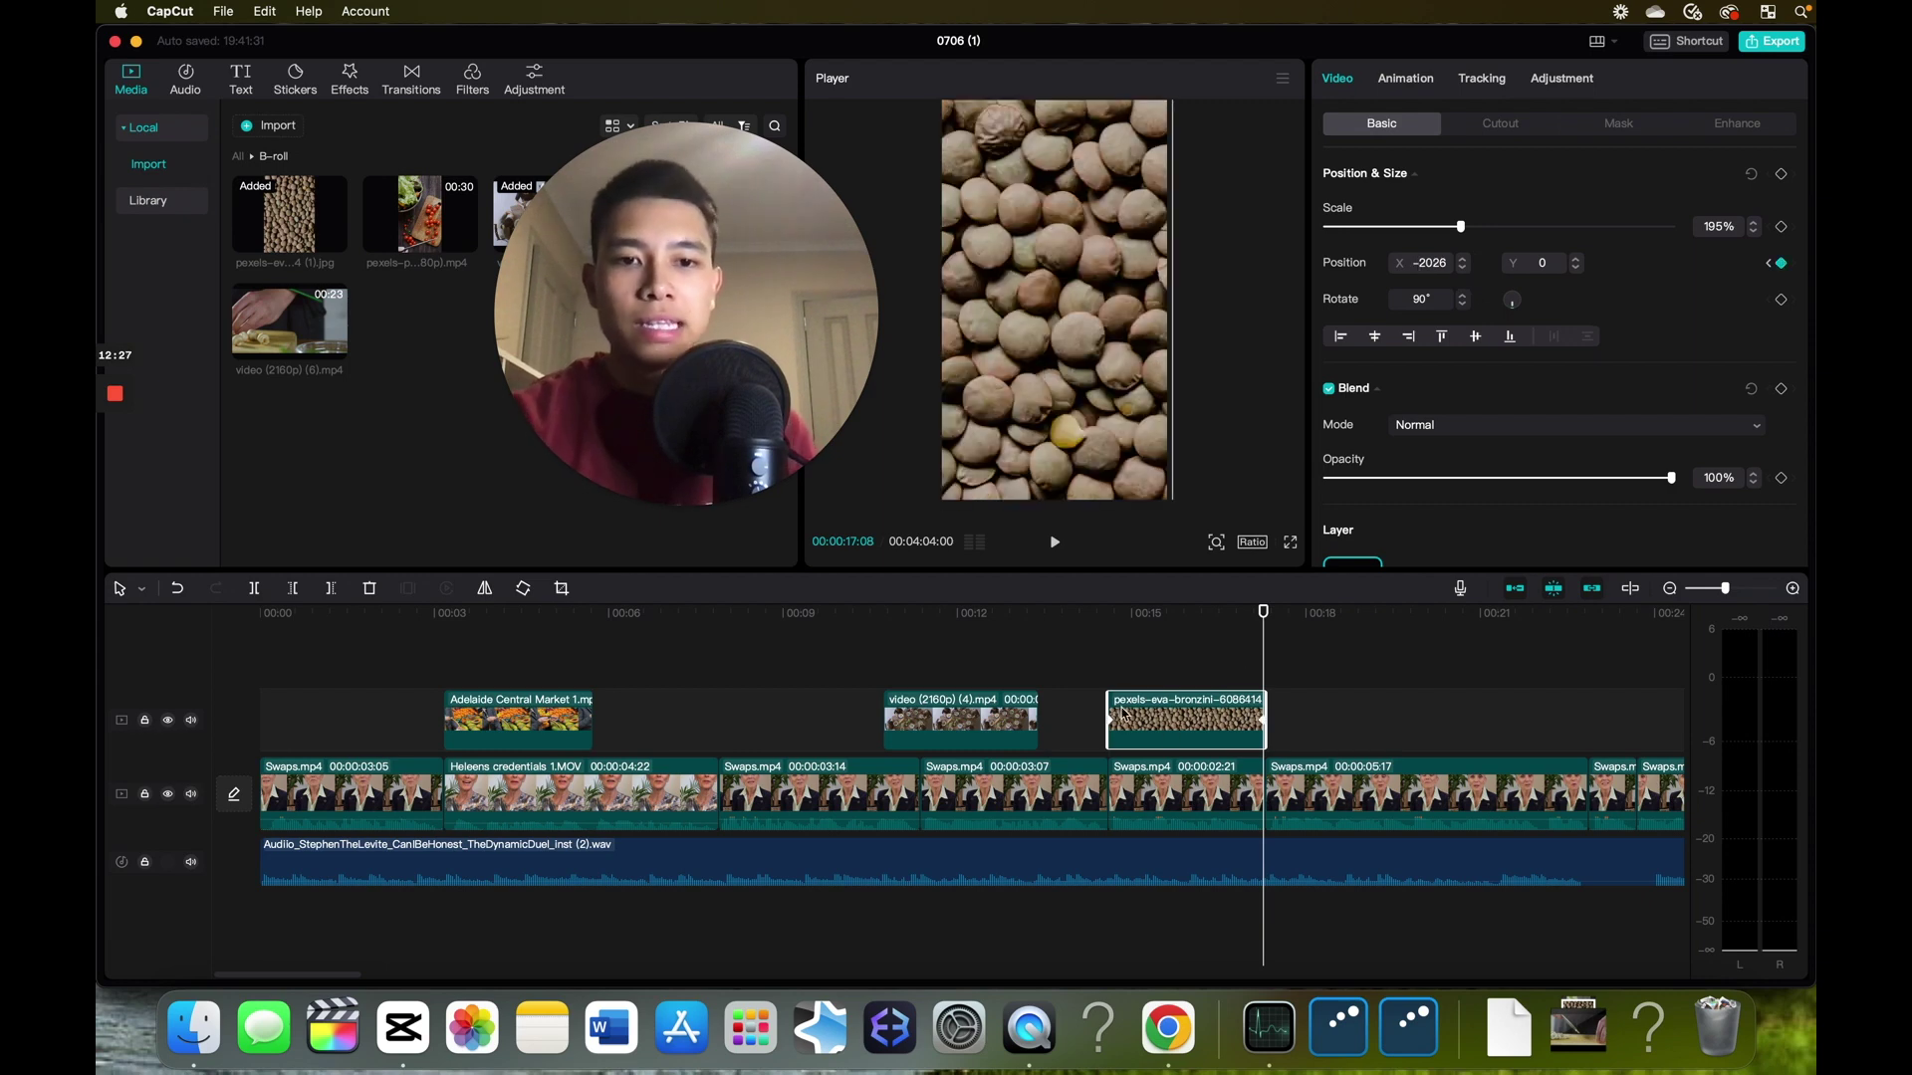
pyautogui.click(1117, 685)
pyautogui.press('space')
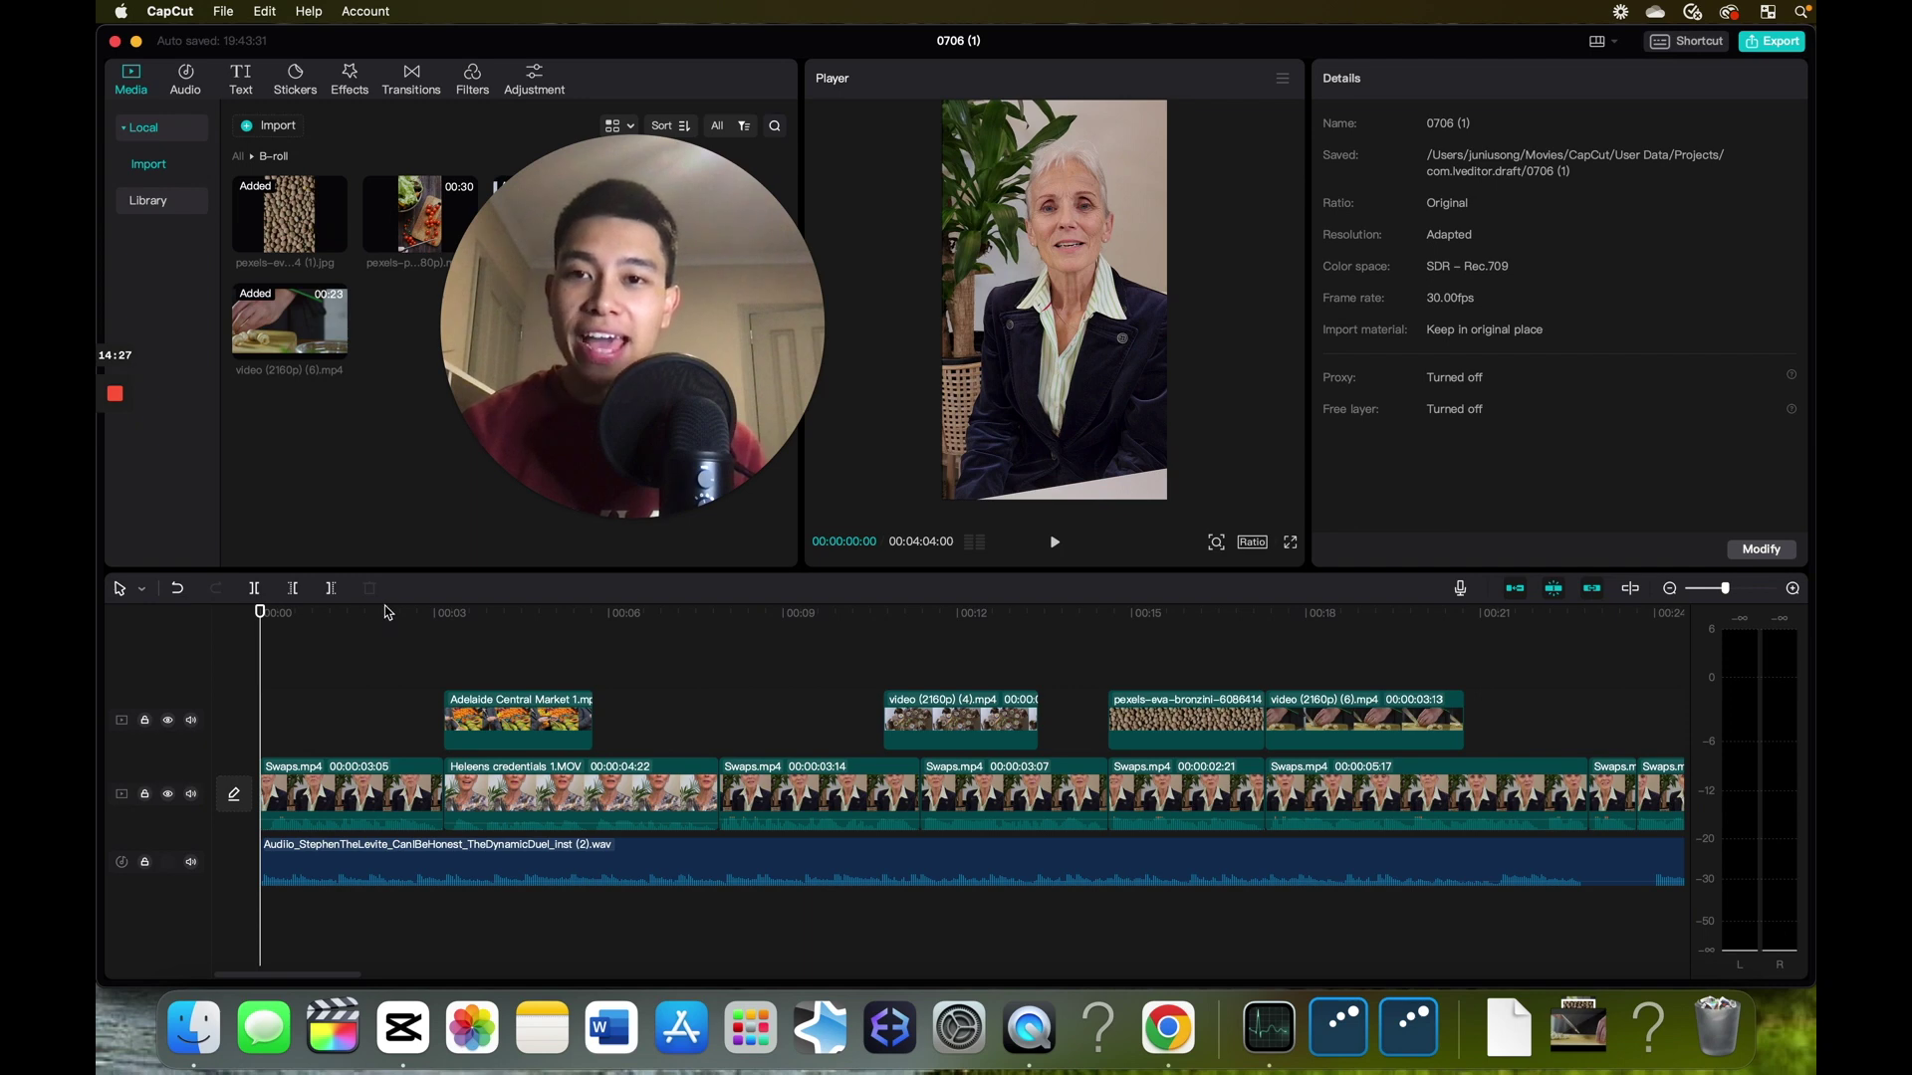
pyautogui.moveTo(638, 341); pyautogui.dragTo(1222, 320)
pyautogui.moveTo(1223, 321); pyautogui.dragTo(1440, 793)
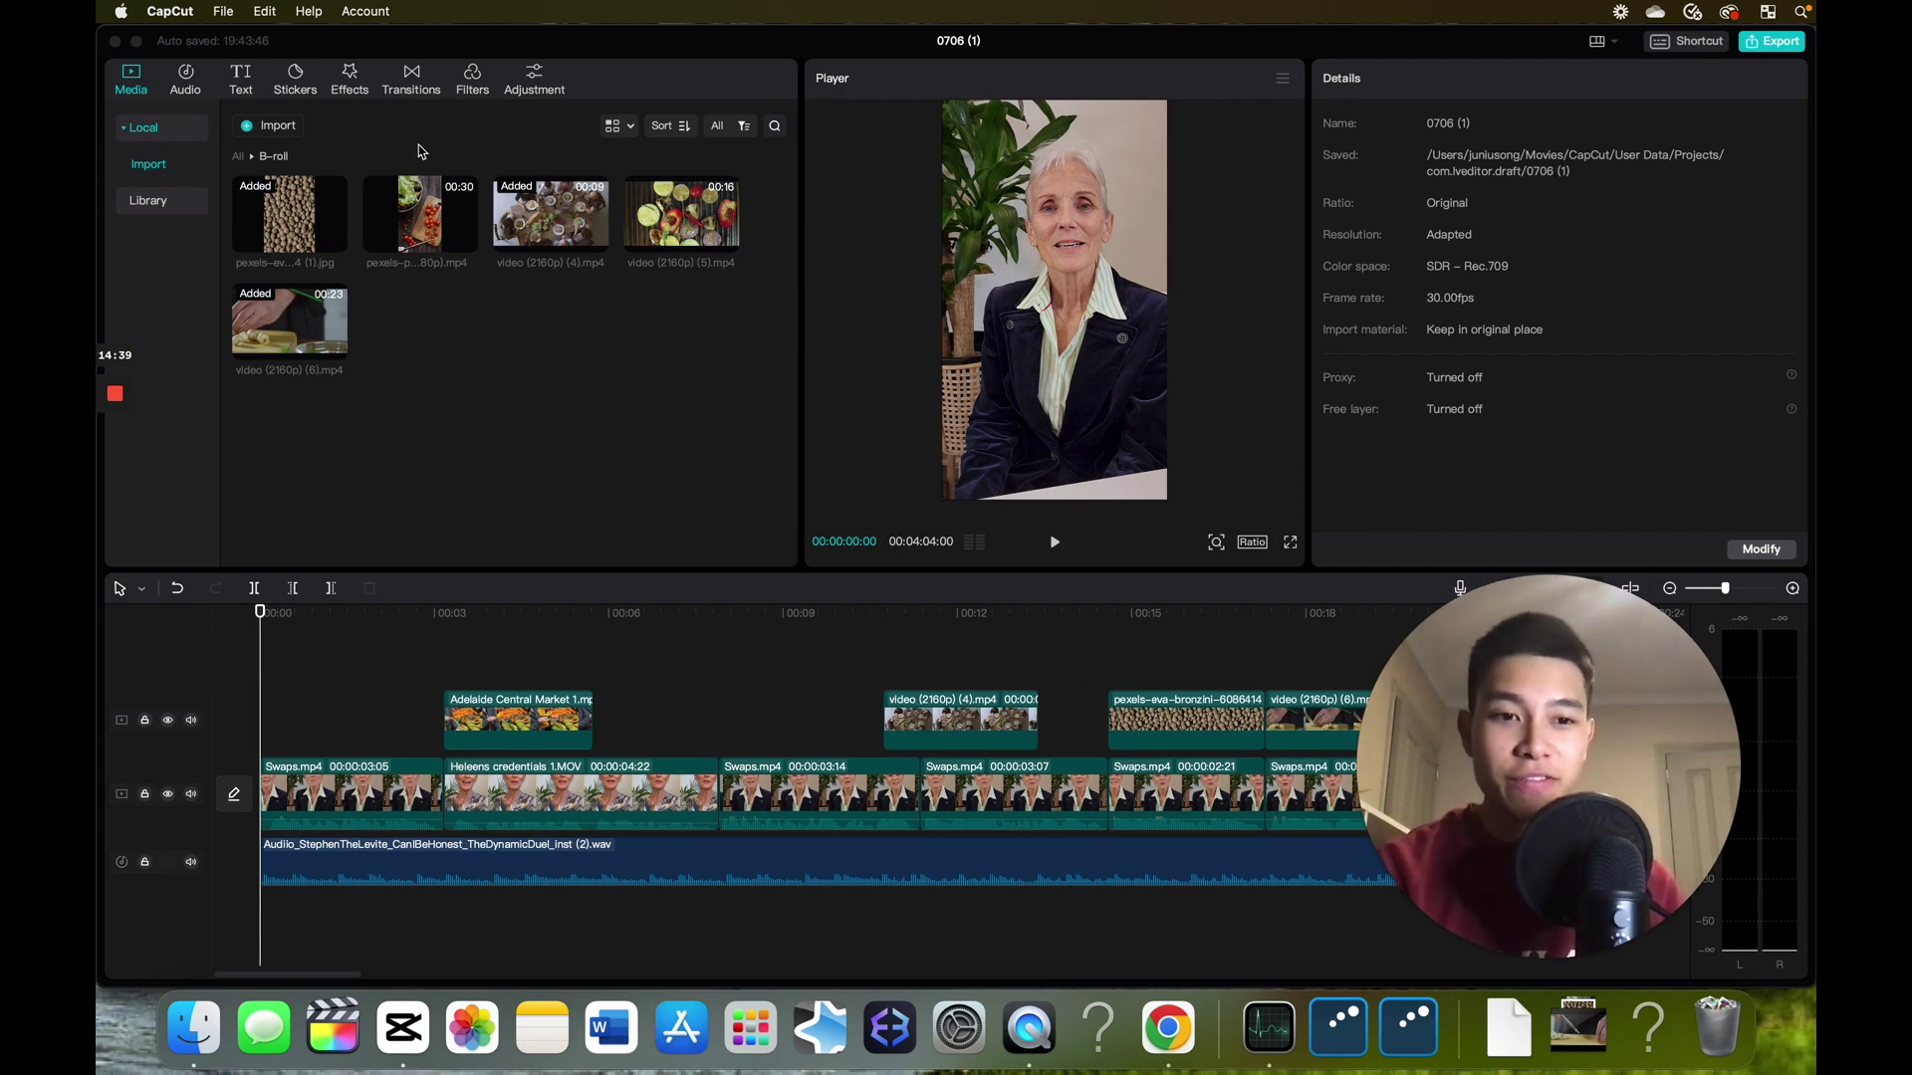
# - Generate English auto captions from the speech and select the first caption, 'simple swaps for cooking whole food plant based'
pyautogui.click(244, 81)
pyautogui.click(166, 242)
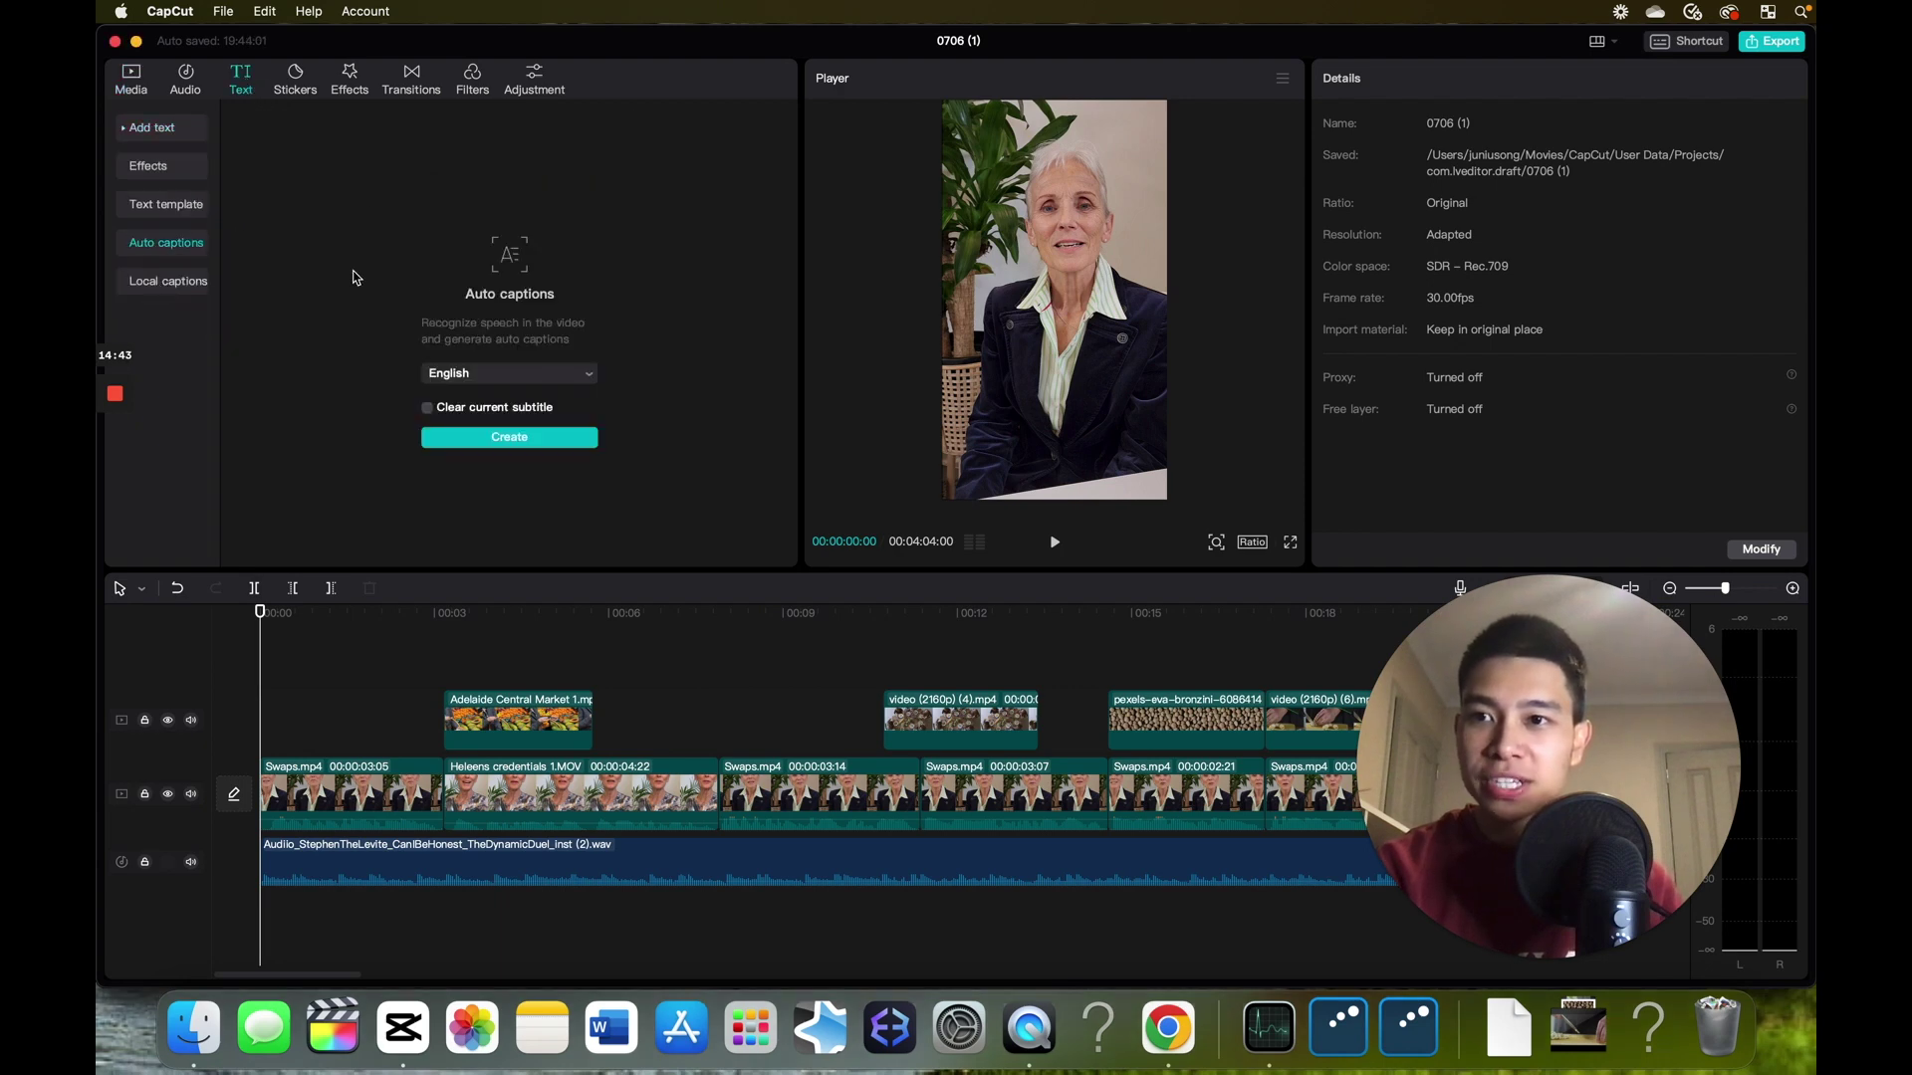
pyautogui.click(528, 438)
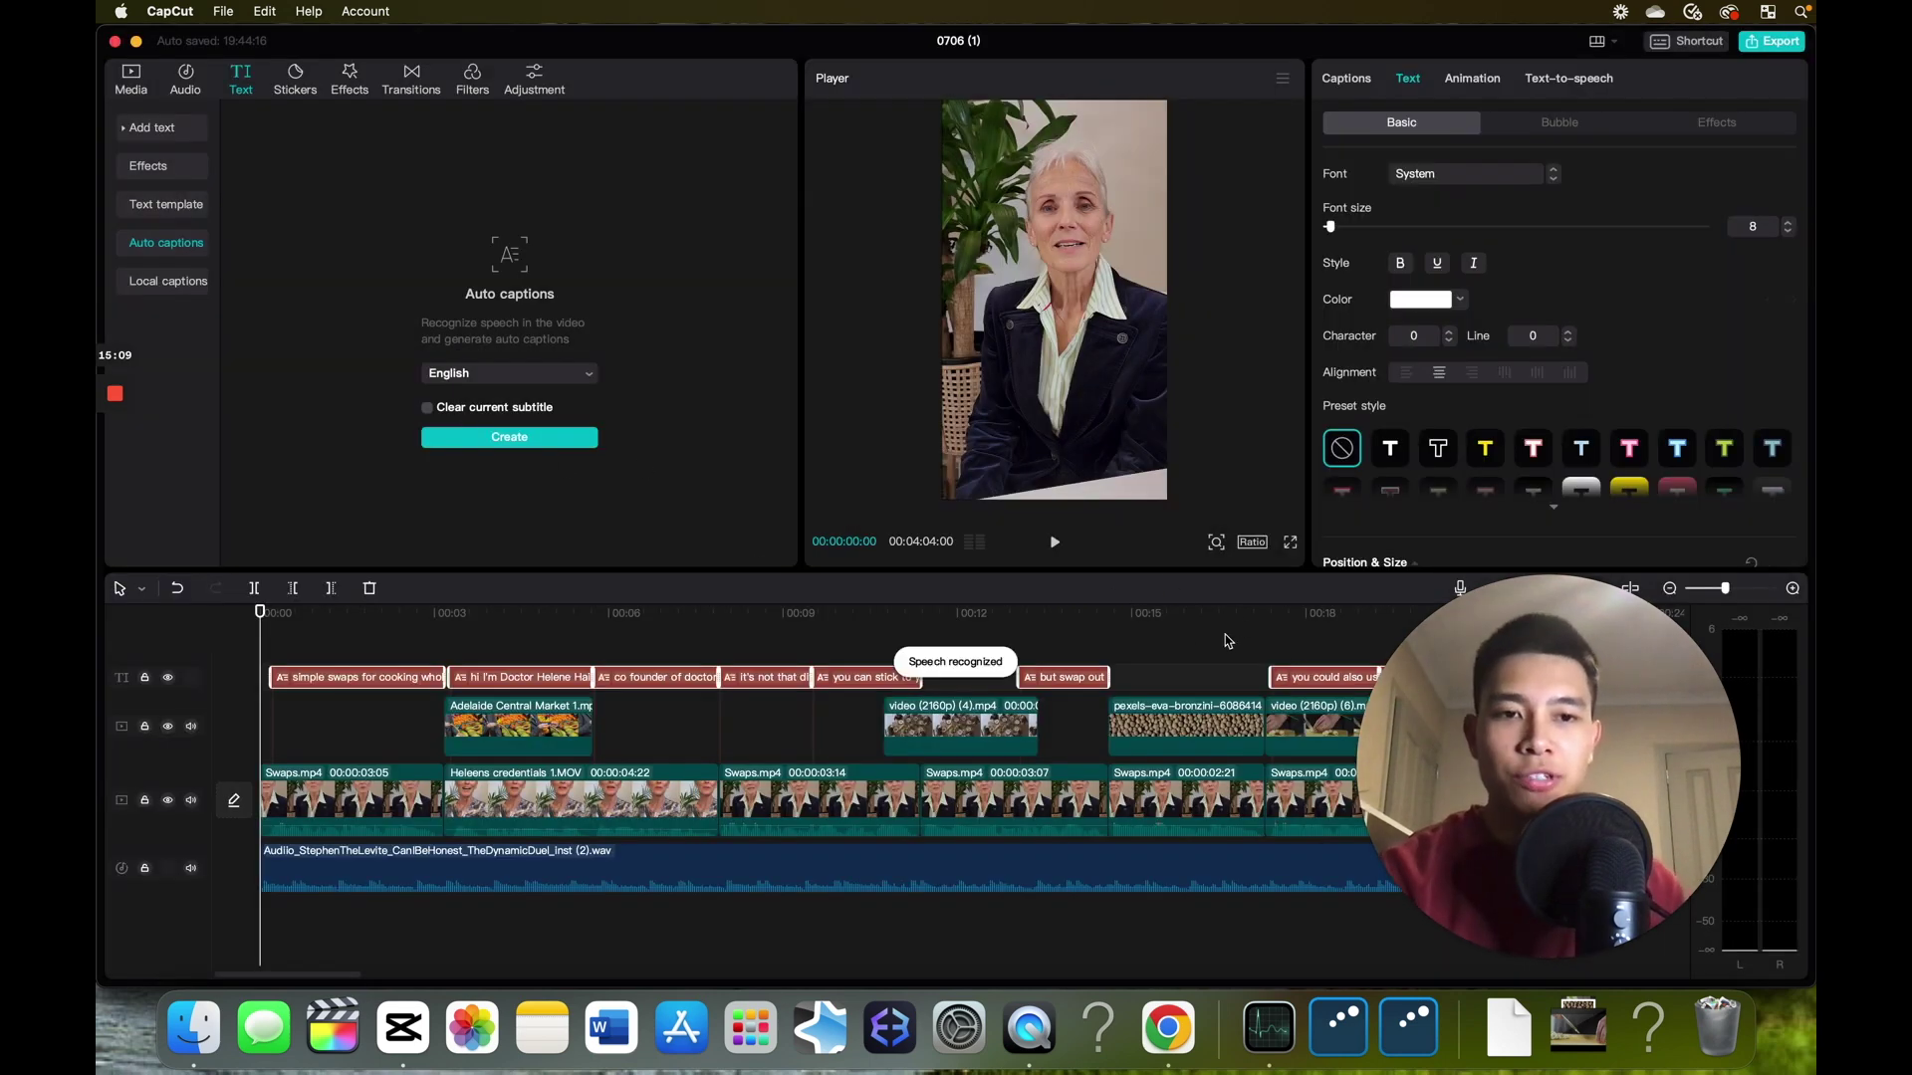
pyautogui.click(302, 646)
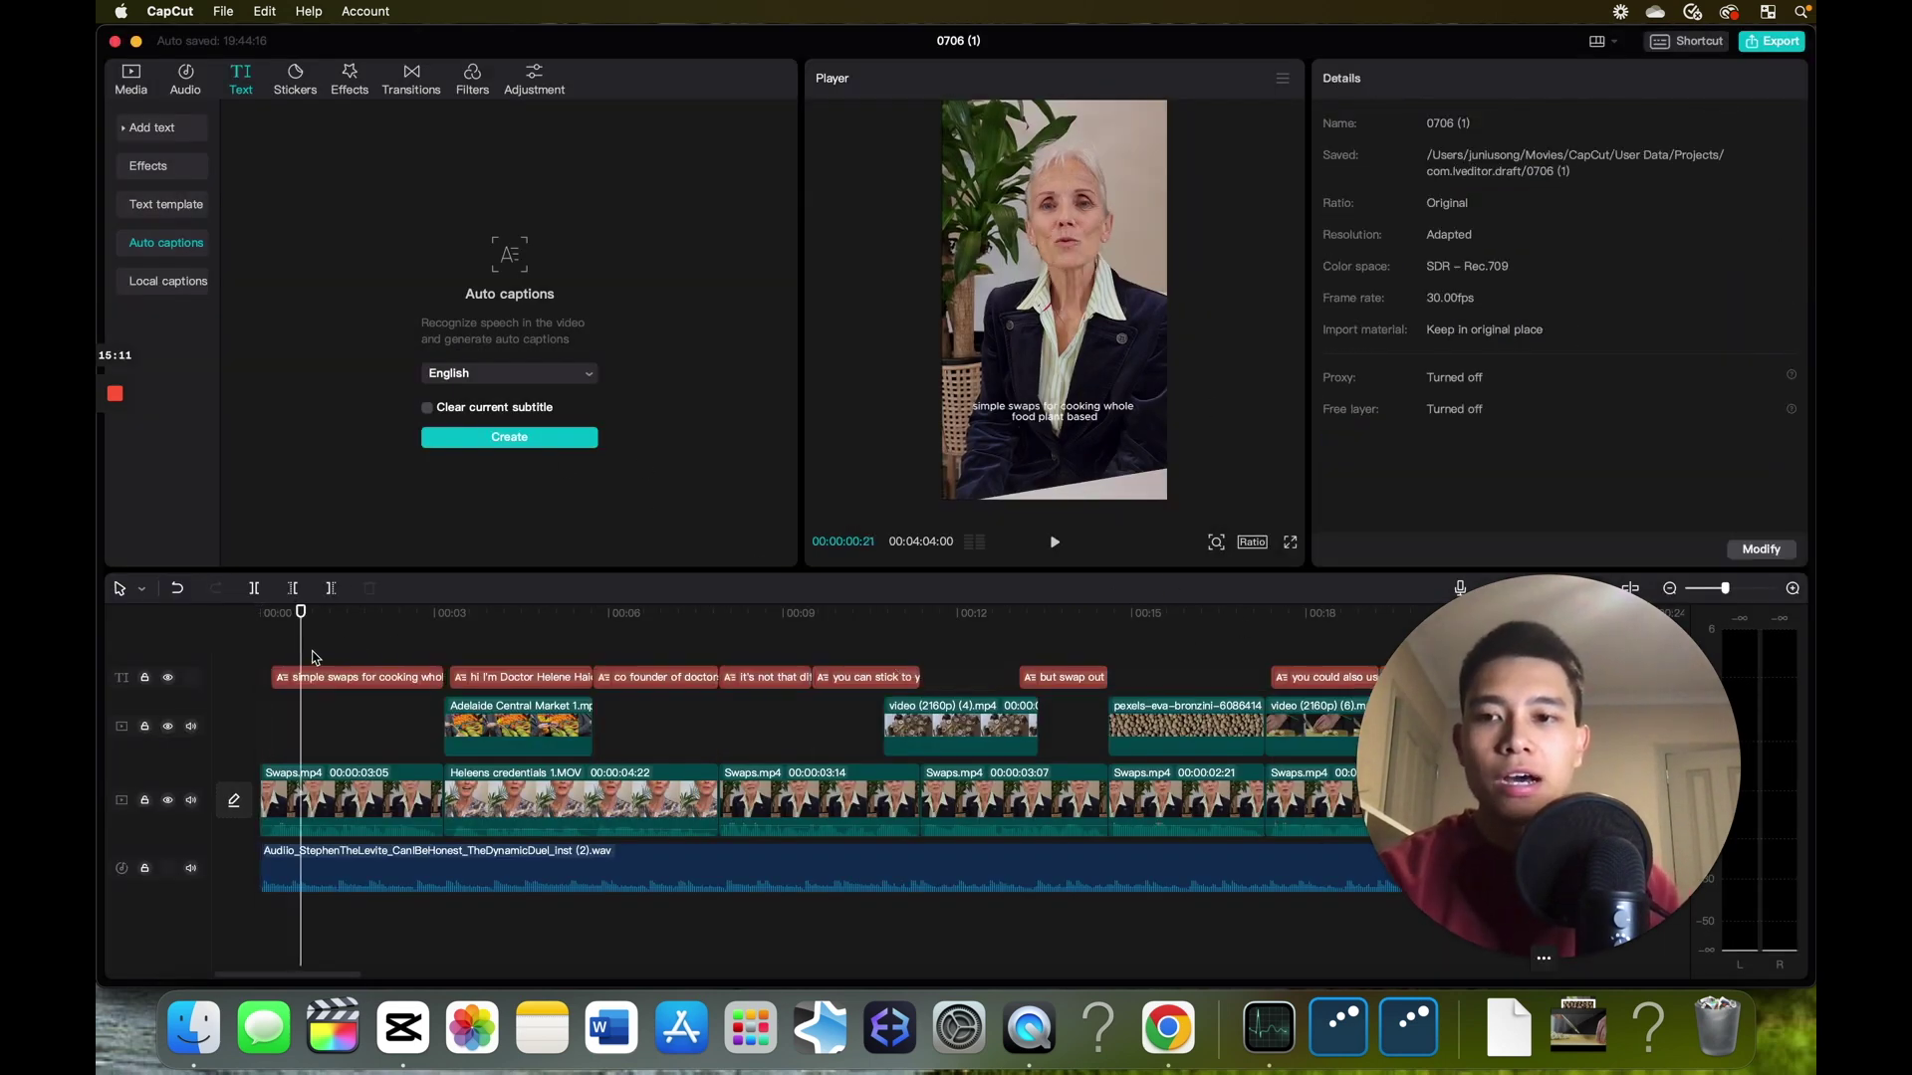
pyautogui.click(280, 657)
pyautogui.click(317, 681)
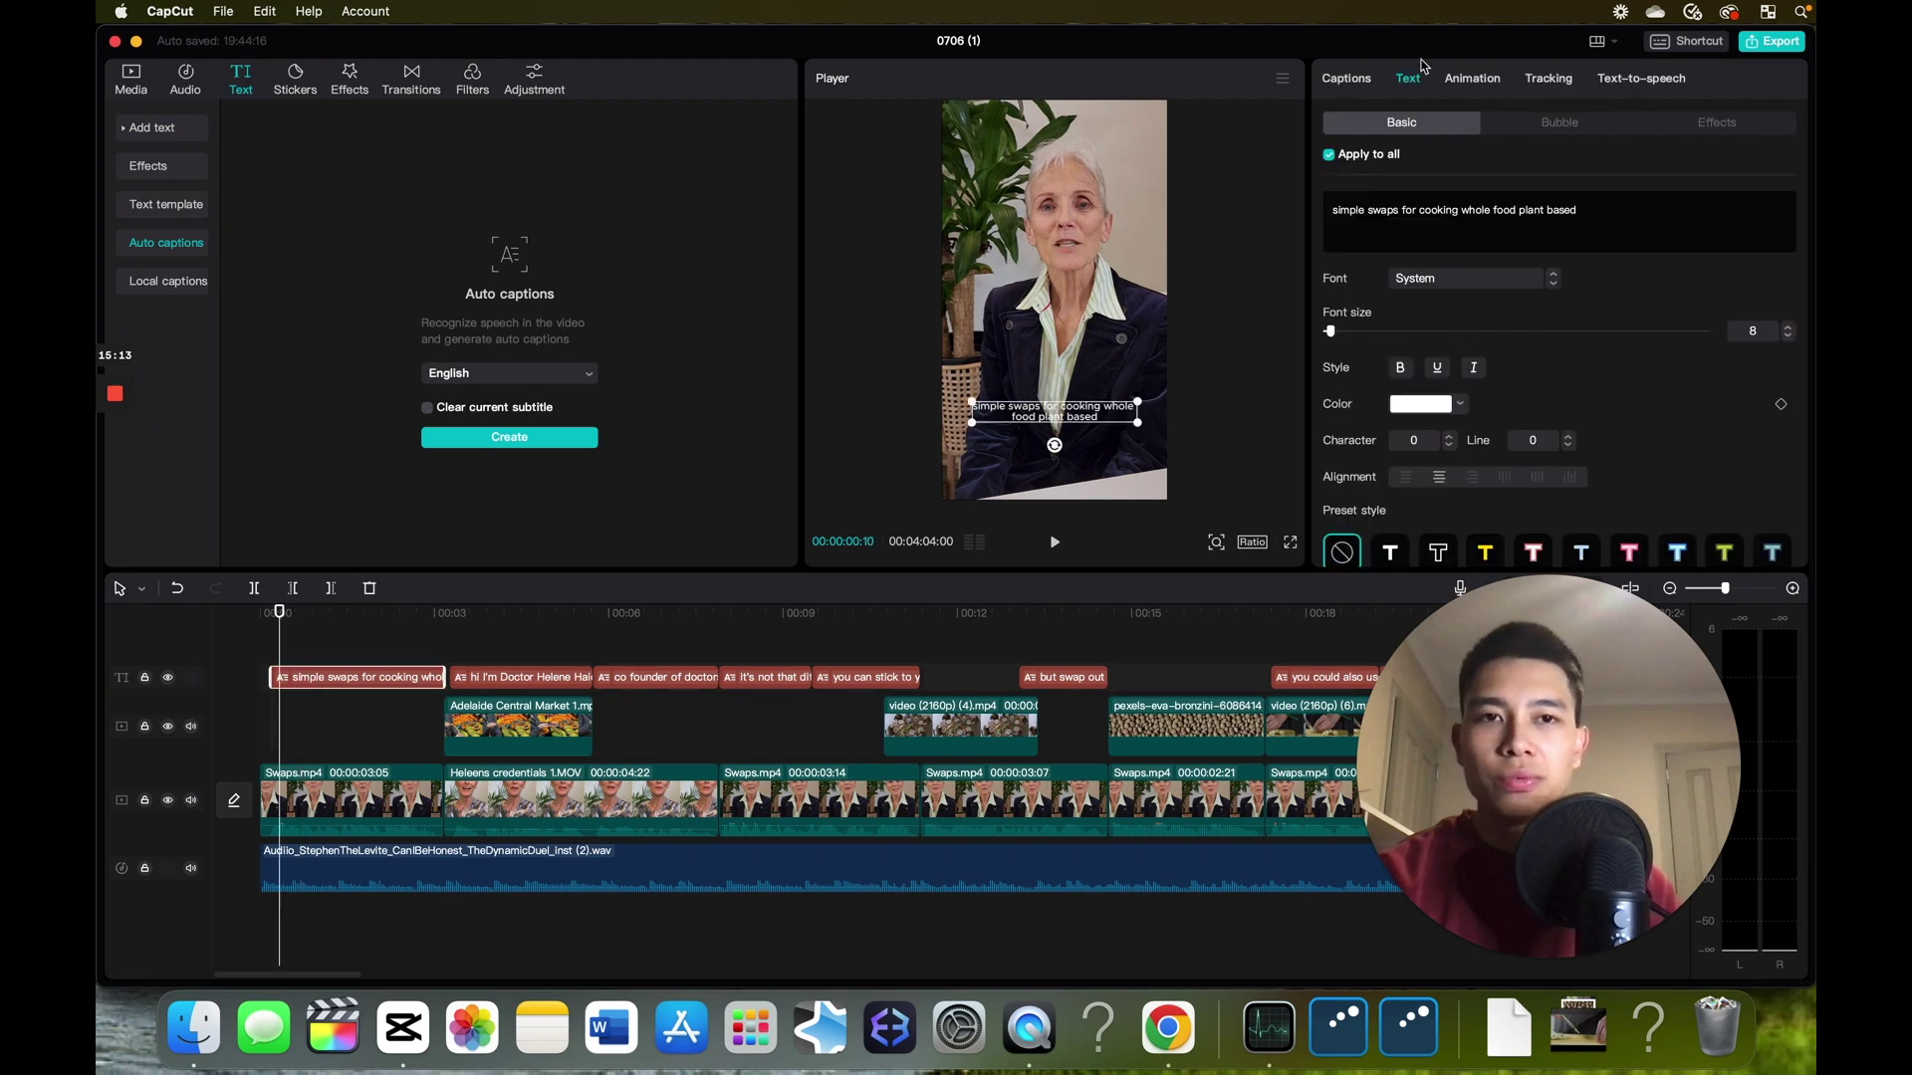
pyautogui.click(1344, 79)
# - Set the caption font to THEBOLDFONT and increase the font size
pyautogui.click(1440, 184)
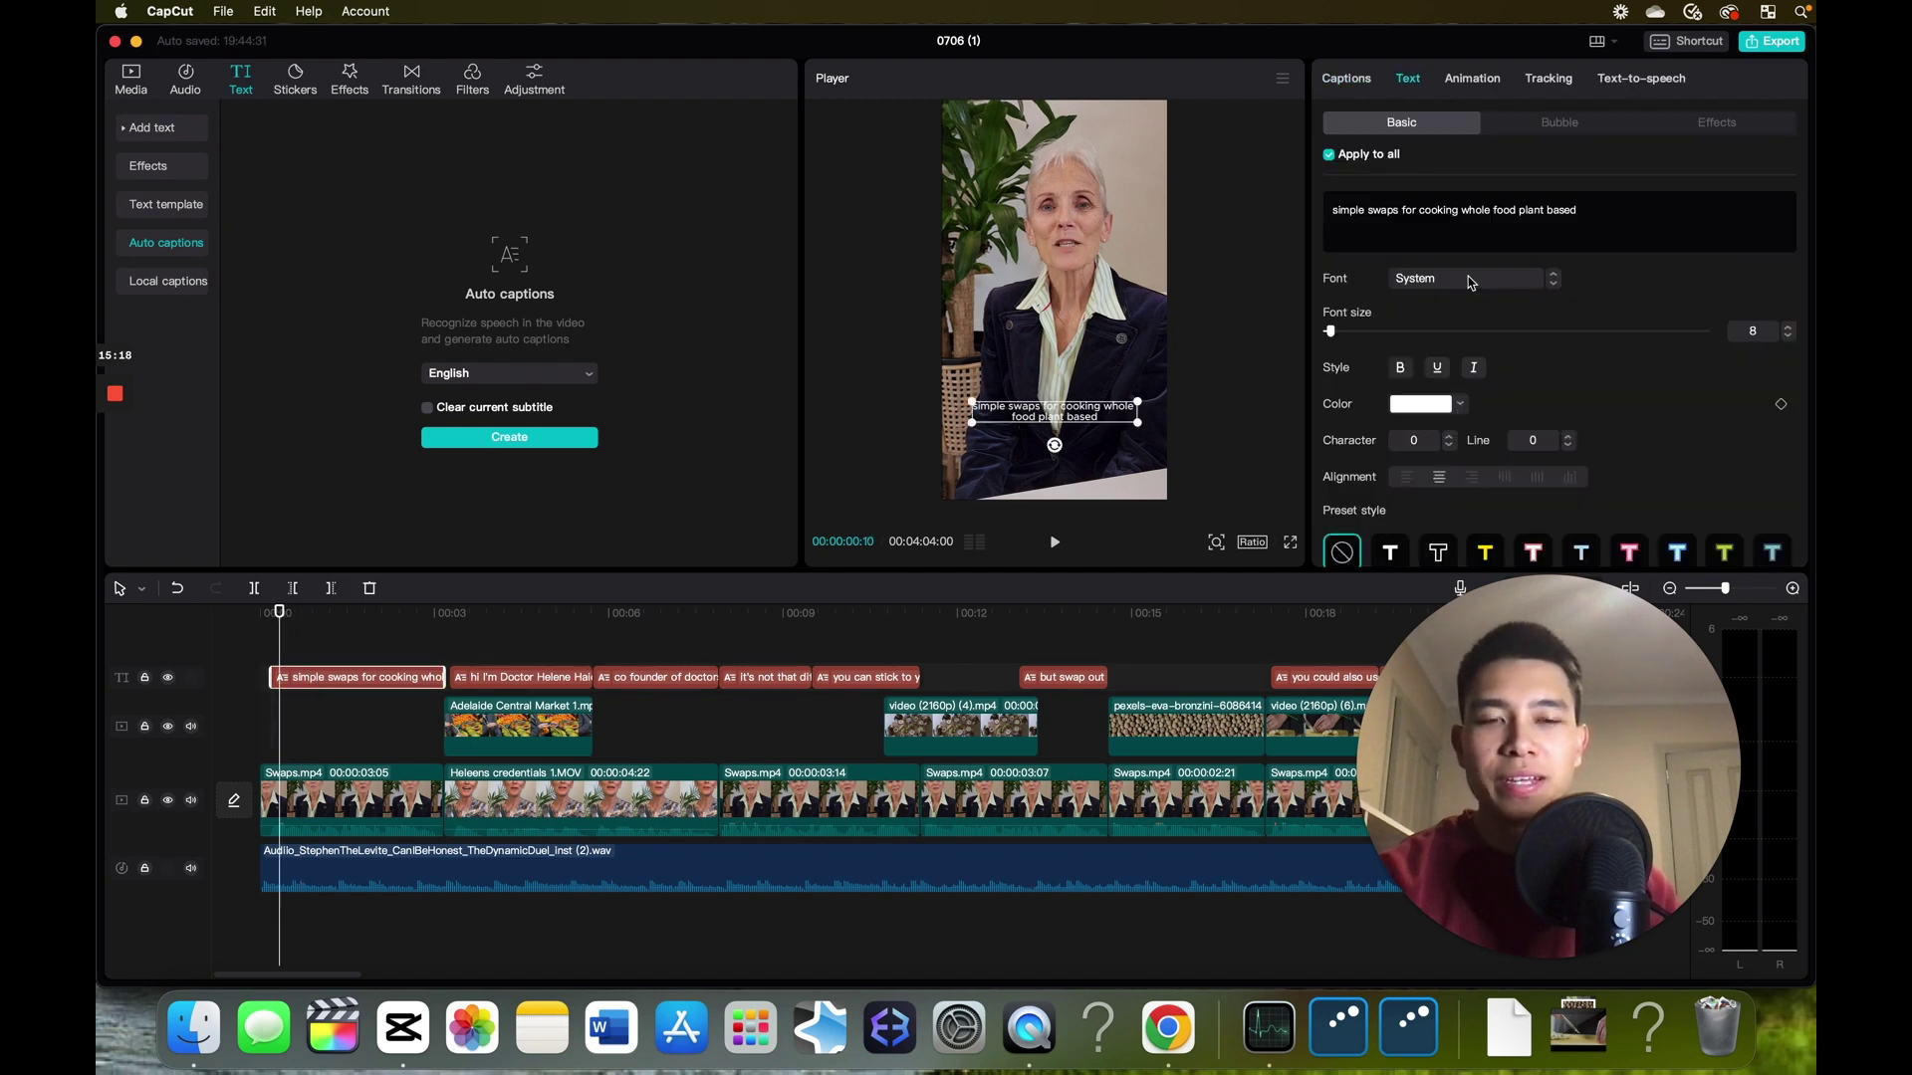
pyautogui.click(1470, 283)
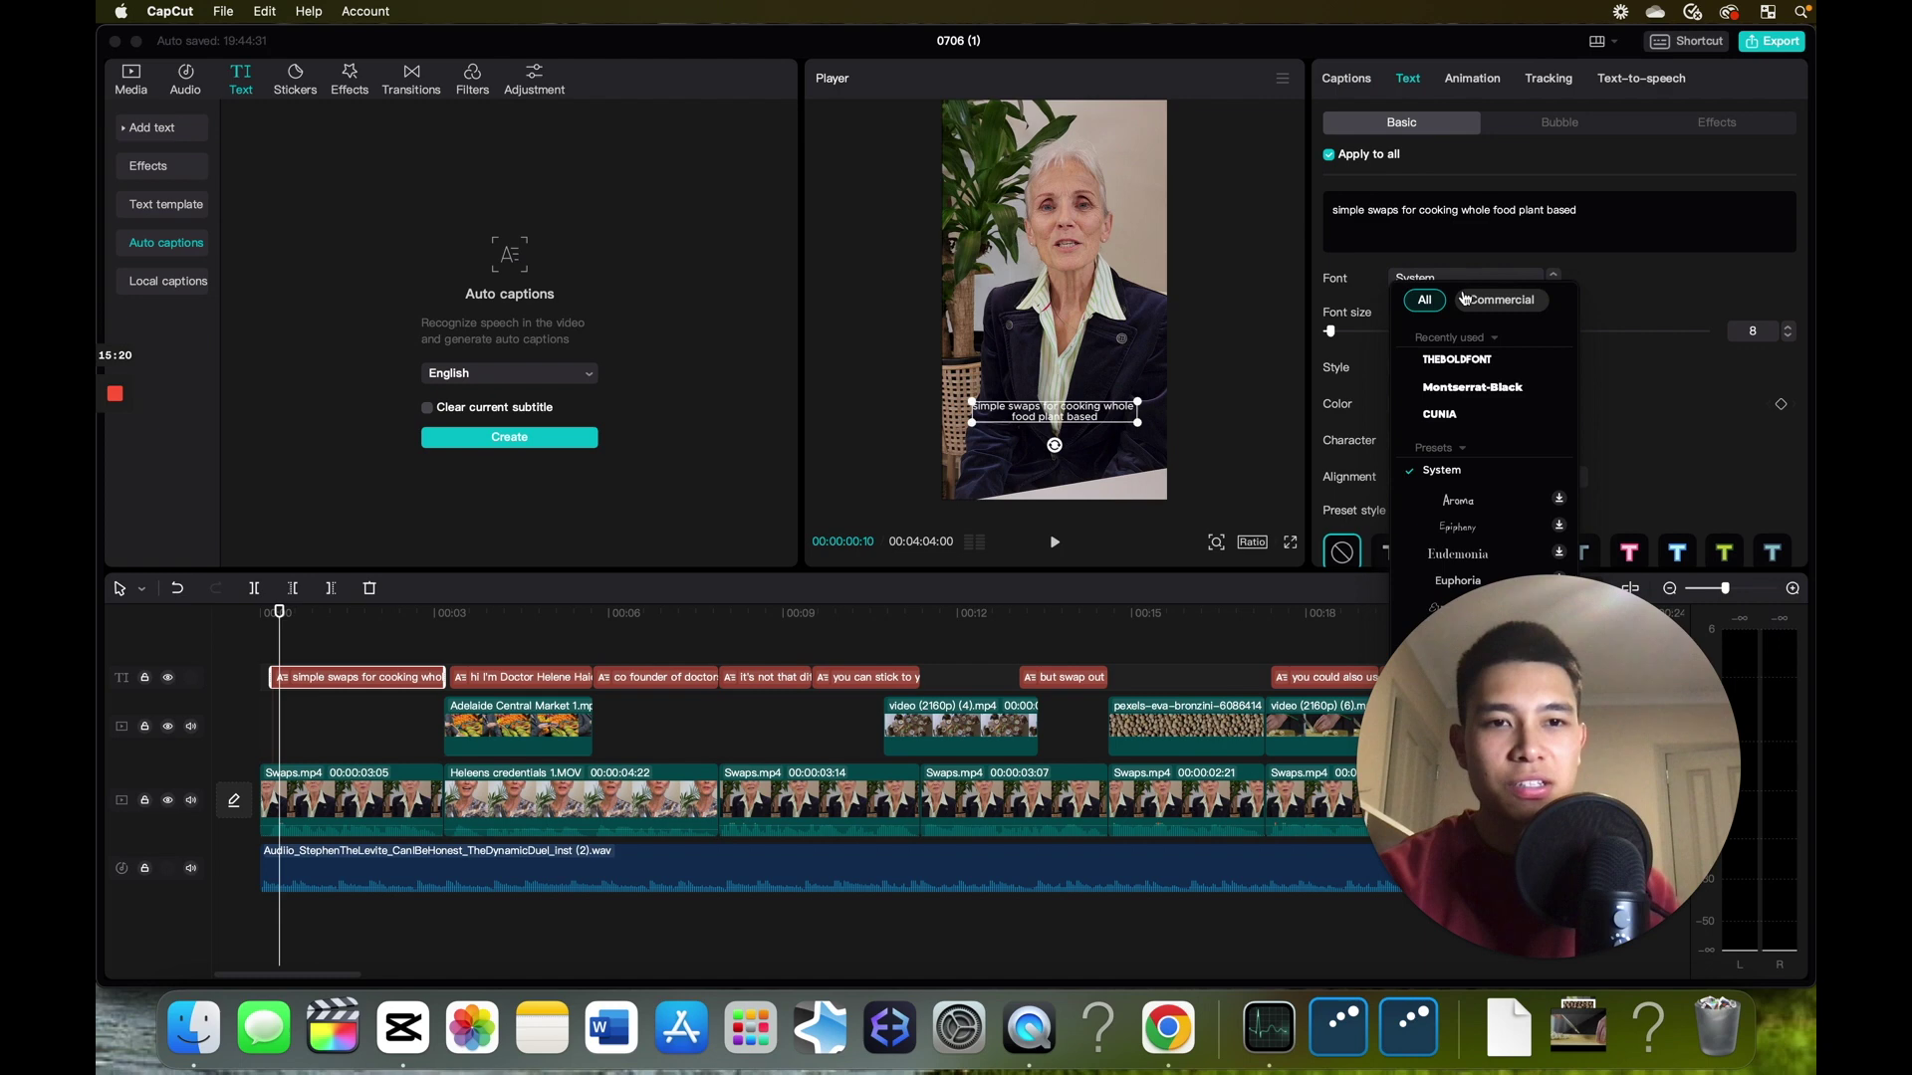
pyautogui.click(1477, 362)
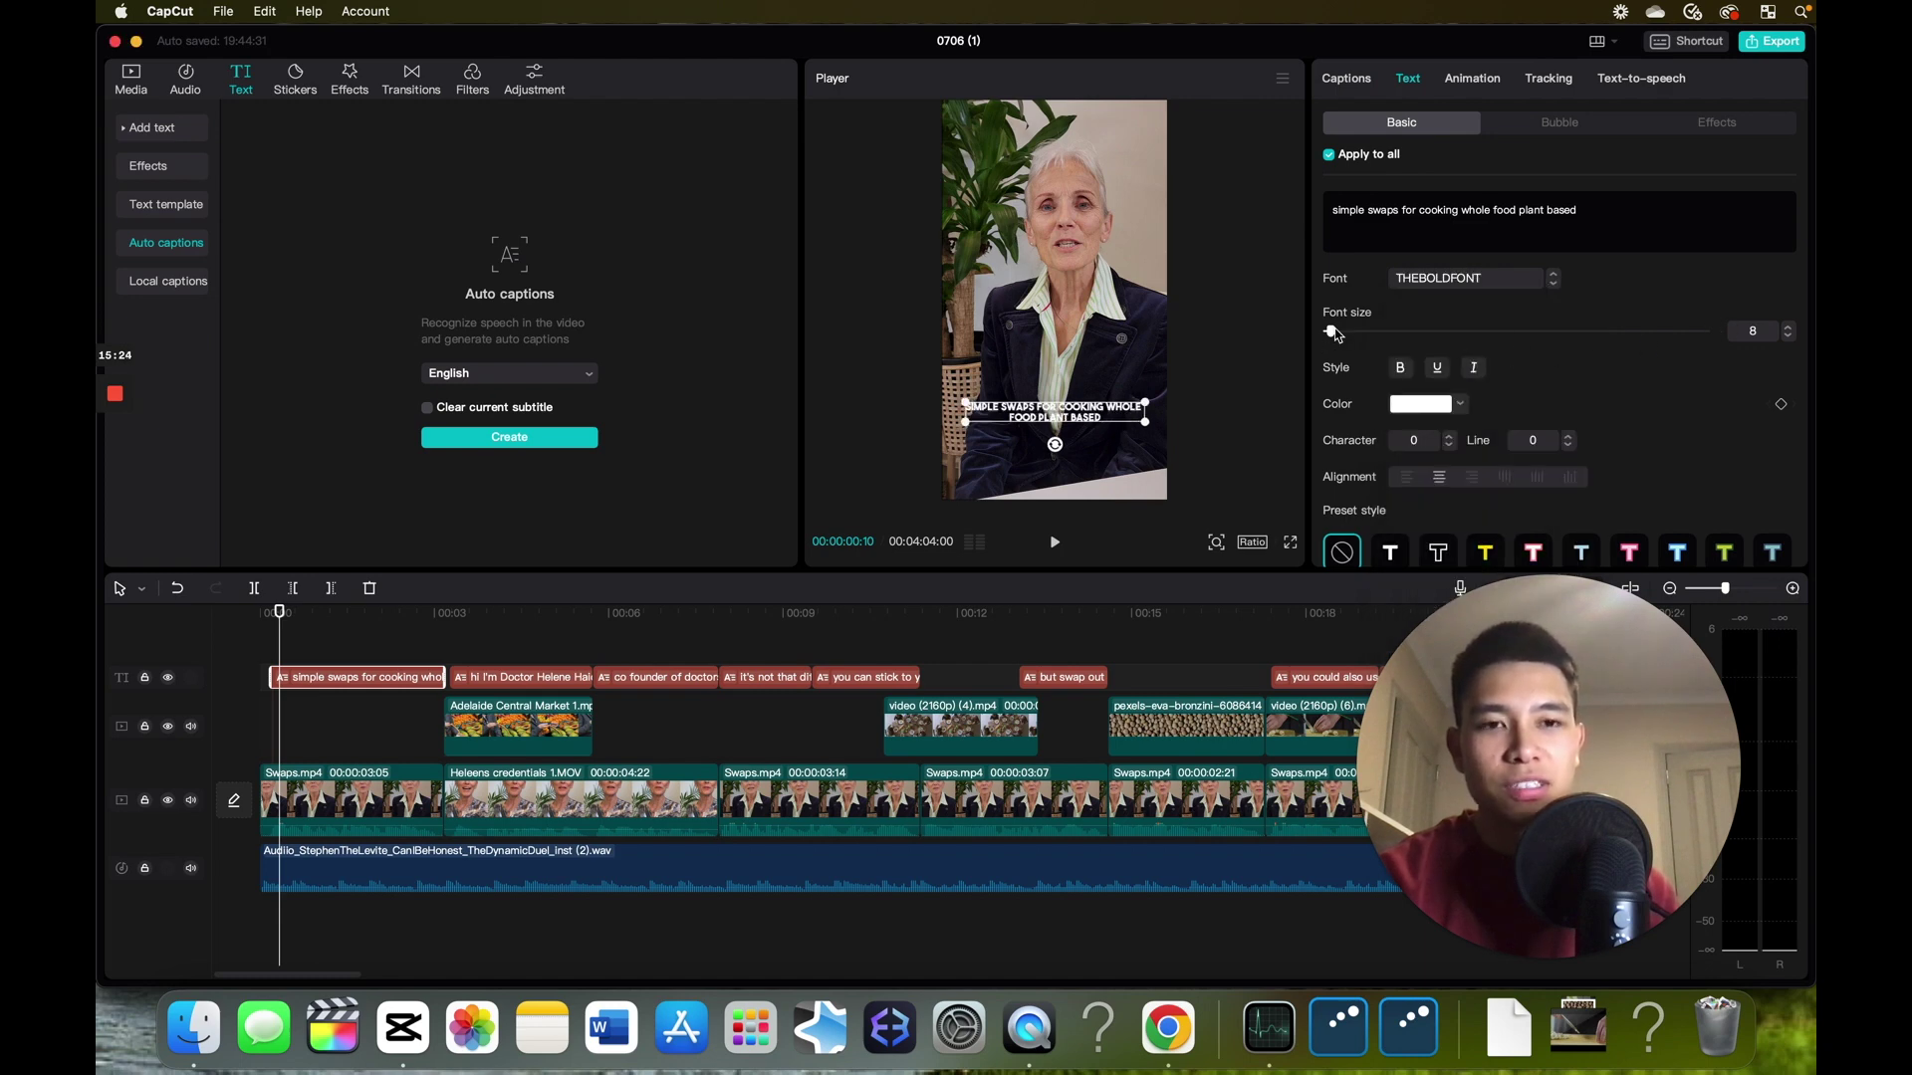
pyautogui.moveTo(1335, 334); pyautogui.dragTo(1356, 335)
# - Add a black stroke at thickness 25 and a glow, then preview full-screen
pyautogui.scroll(-5, 1494, 468)
pyautogui.scroll(-2, 1486, 459)
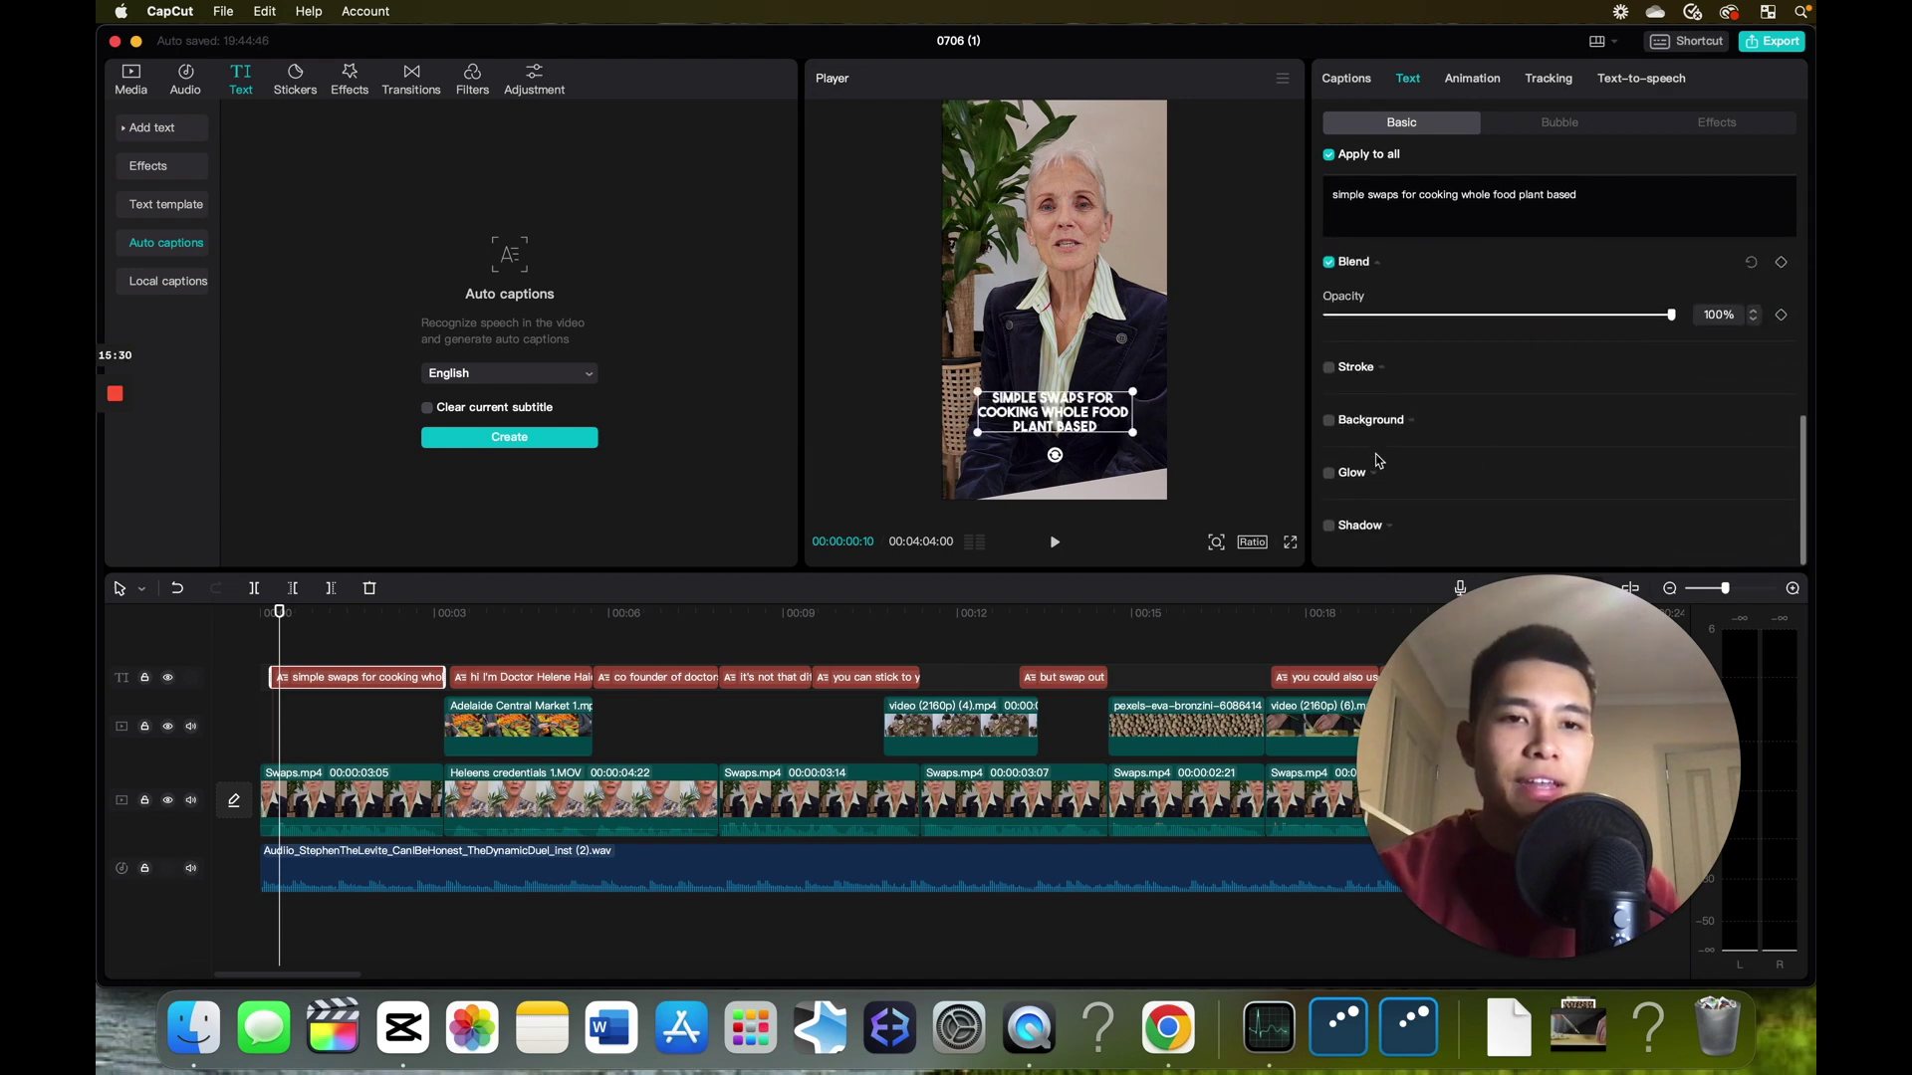
pyautogui.click(1329, 367)
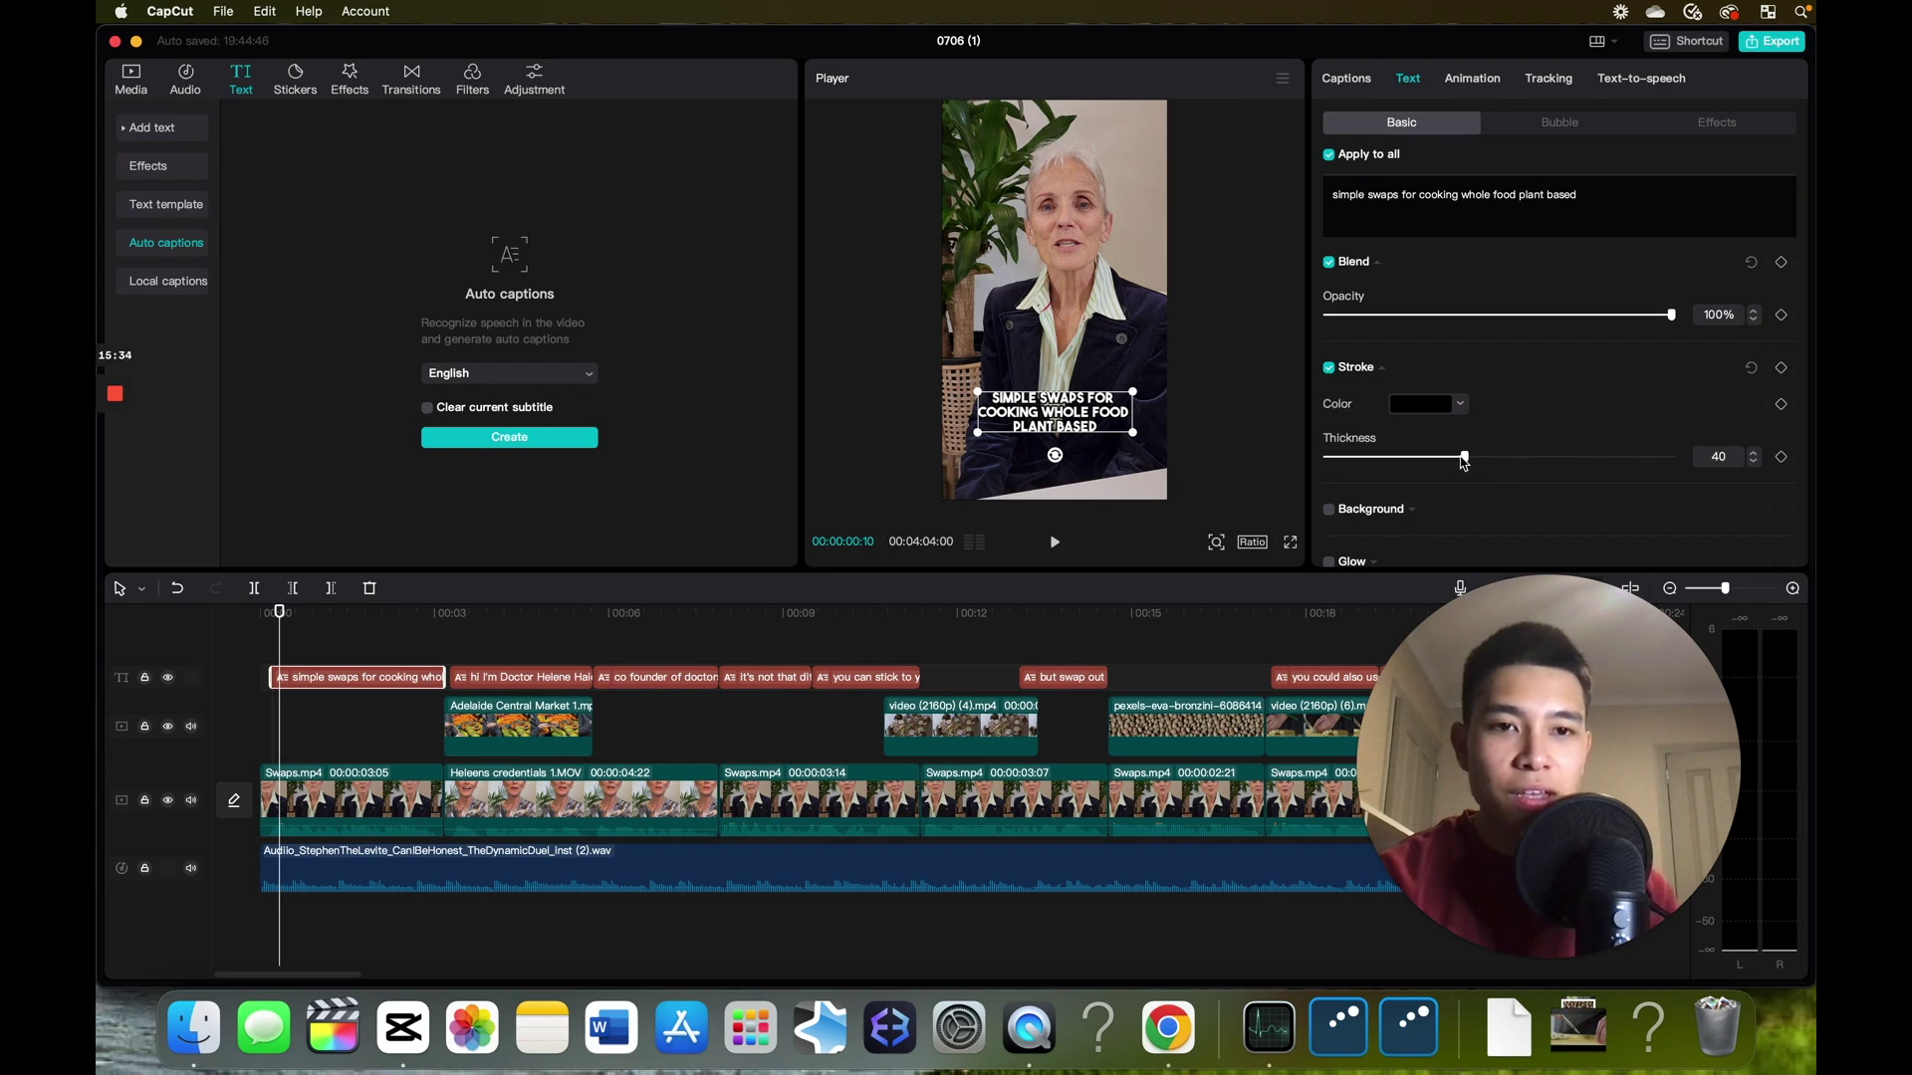
pyautogui.moveTo(1464, 463); pyautogui.dragTo(1415, 460)
pyautogui.scroll(-2, 1483, 436)
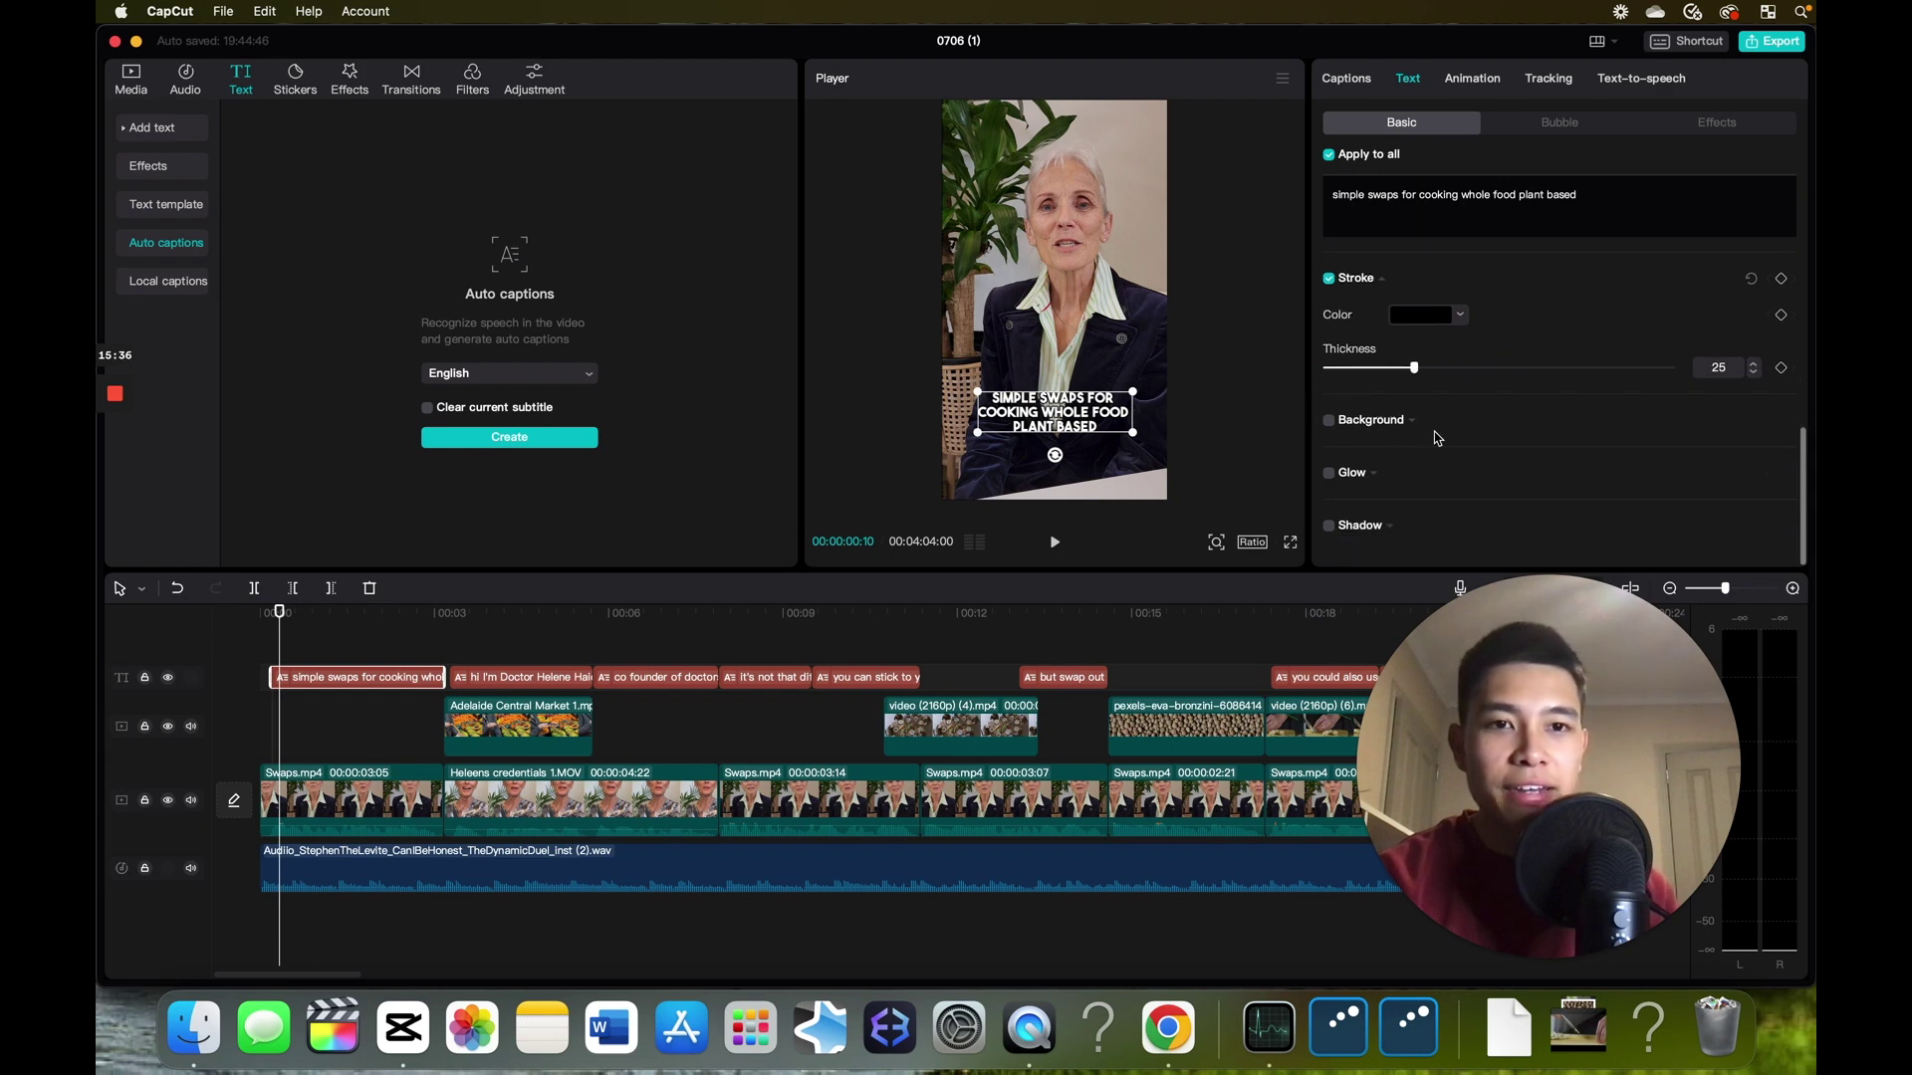
pyautogui.click(1329, 474)
pyautogui.scroll(-2, 1444, 453)
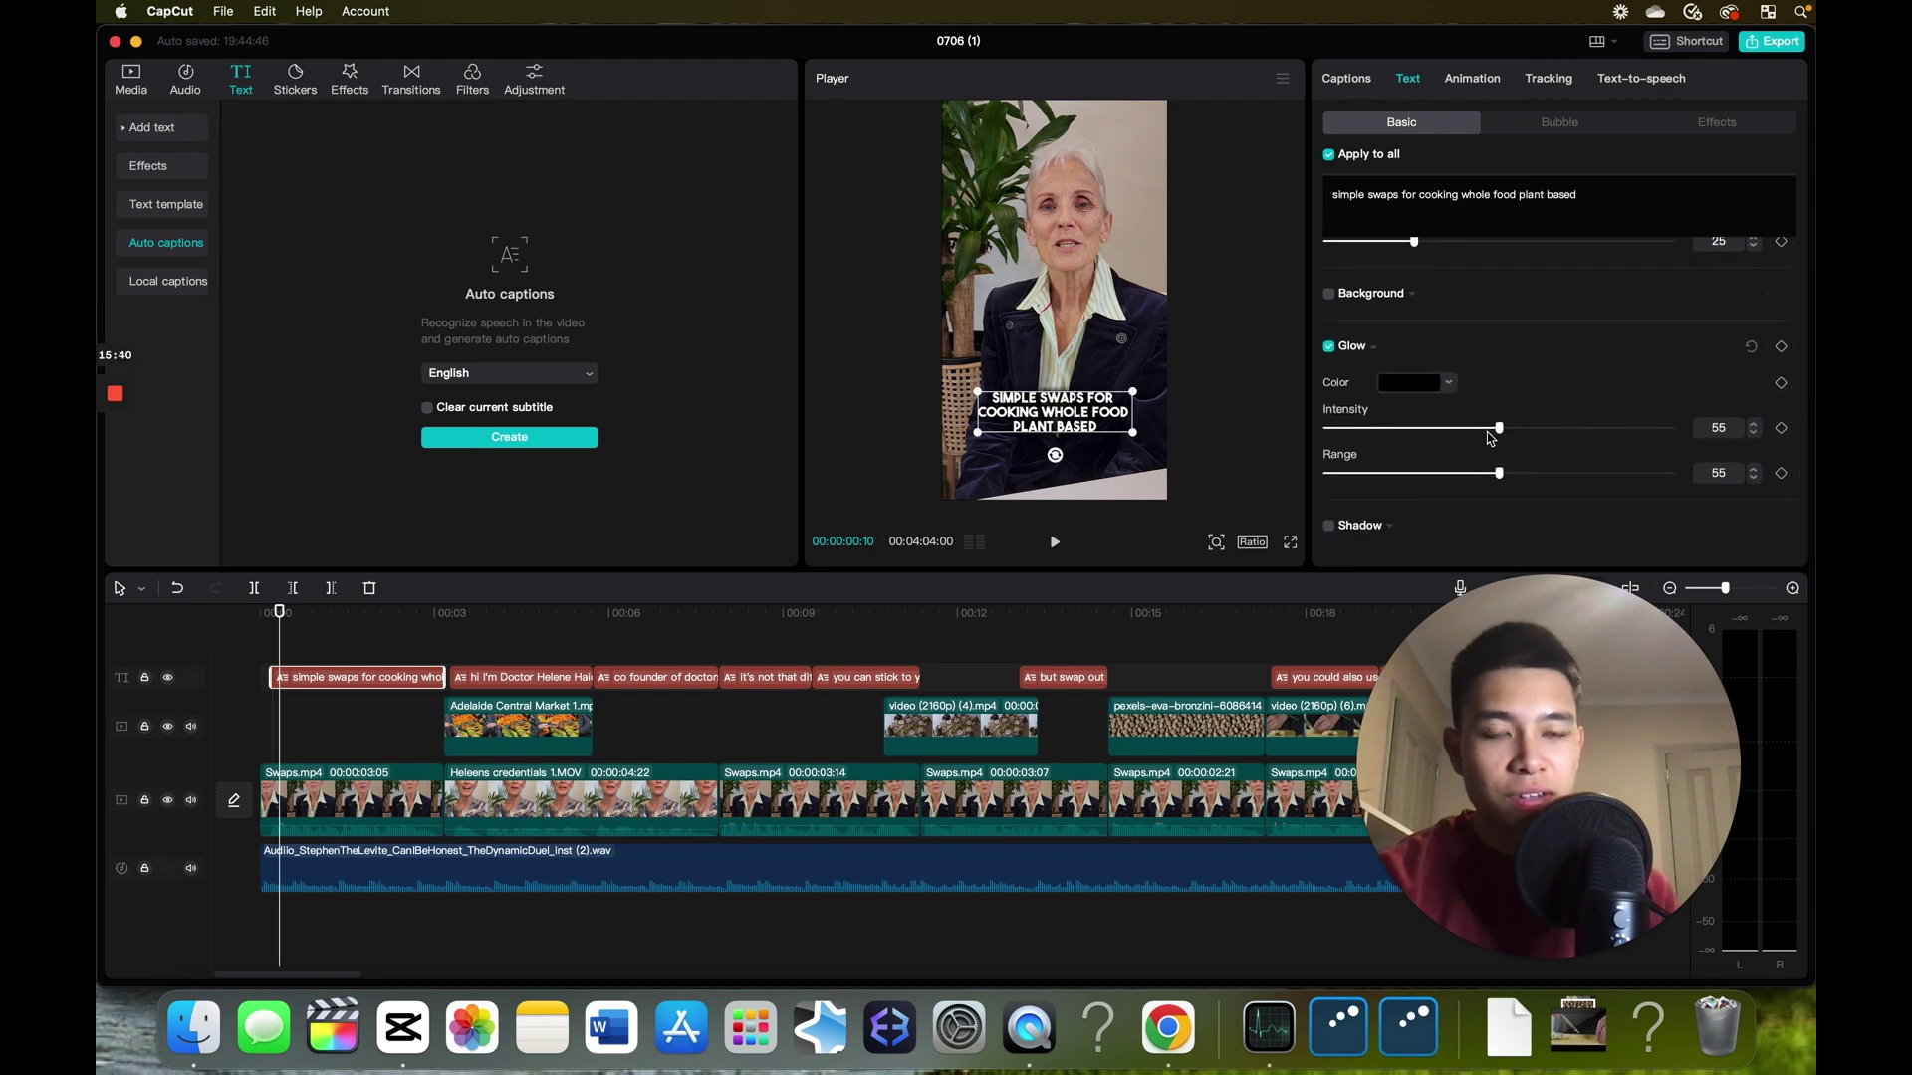
pyautogui.click(1288, 543)
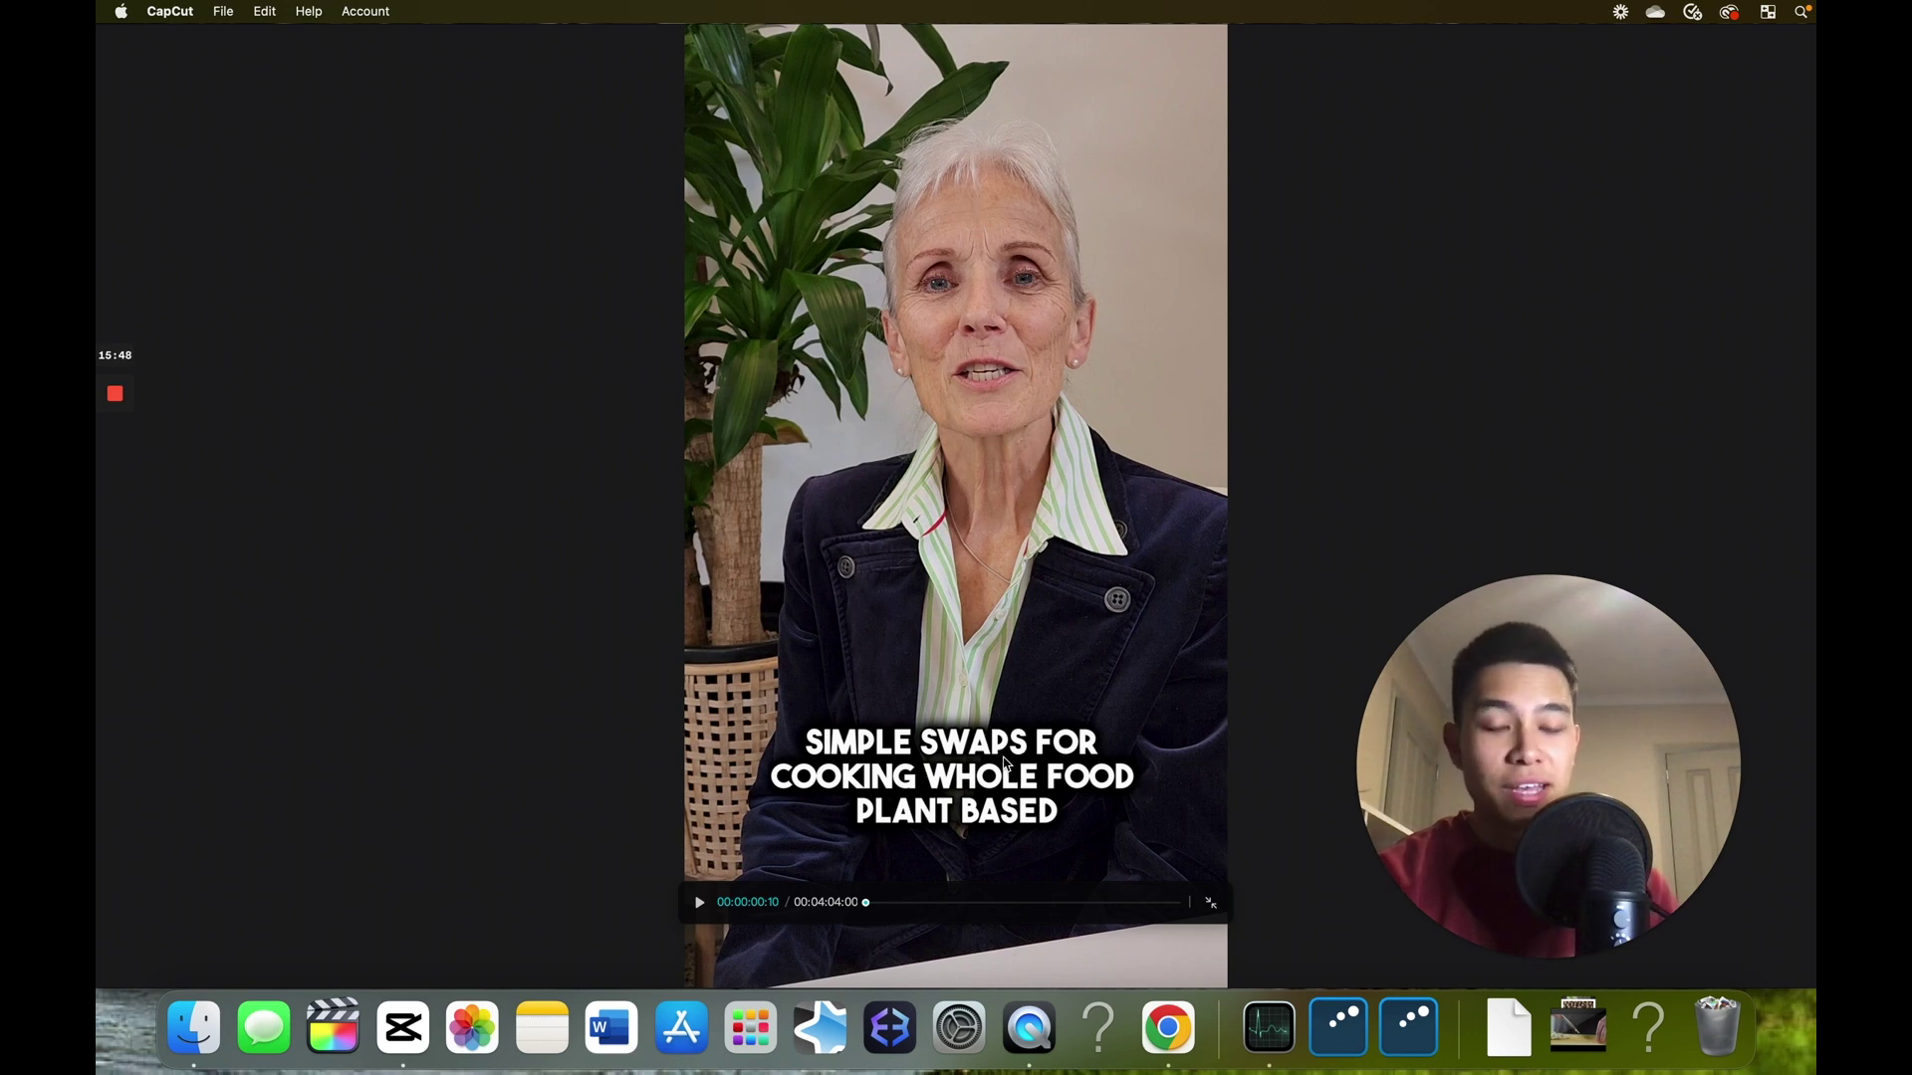
pyautogui.press('Escape')
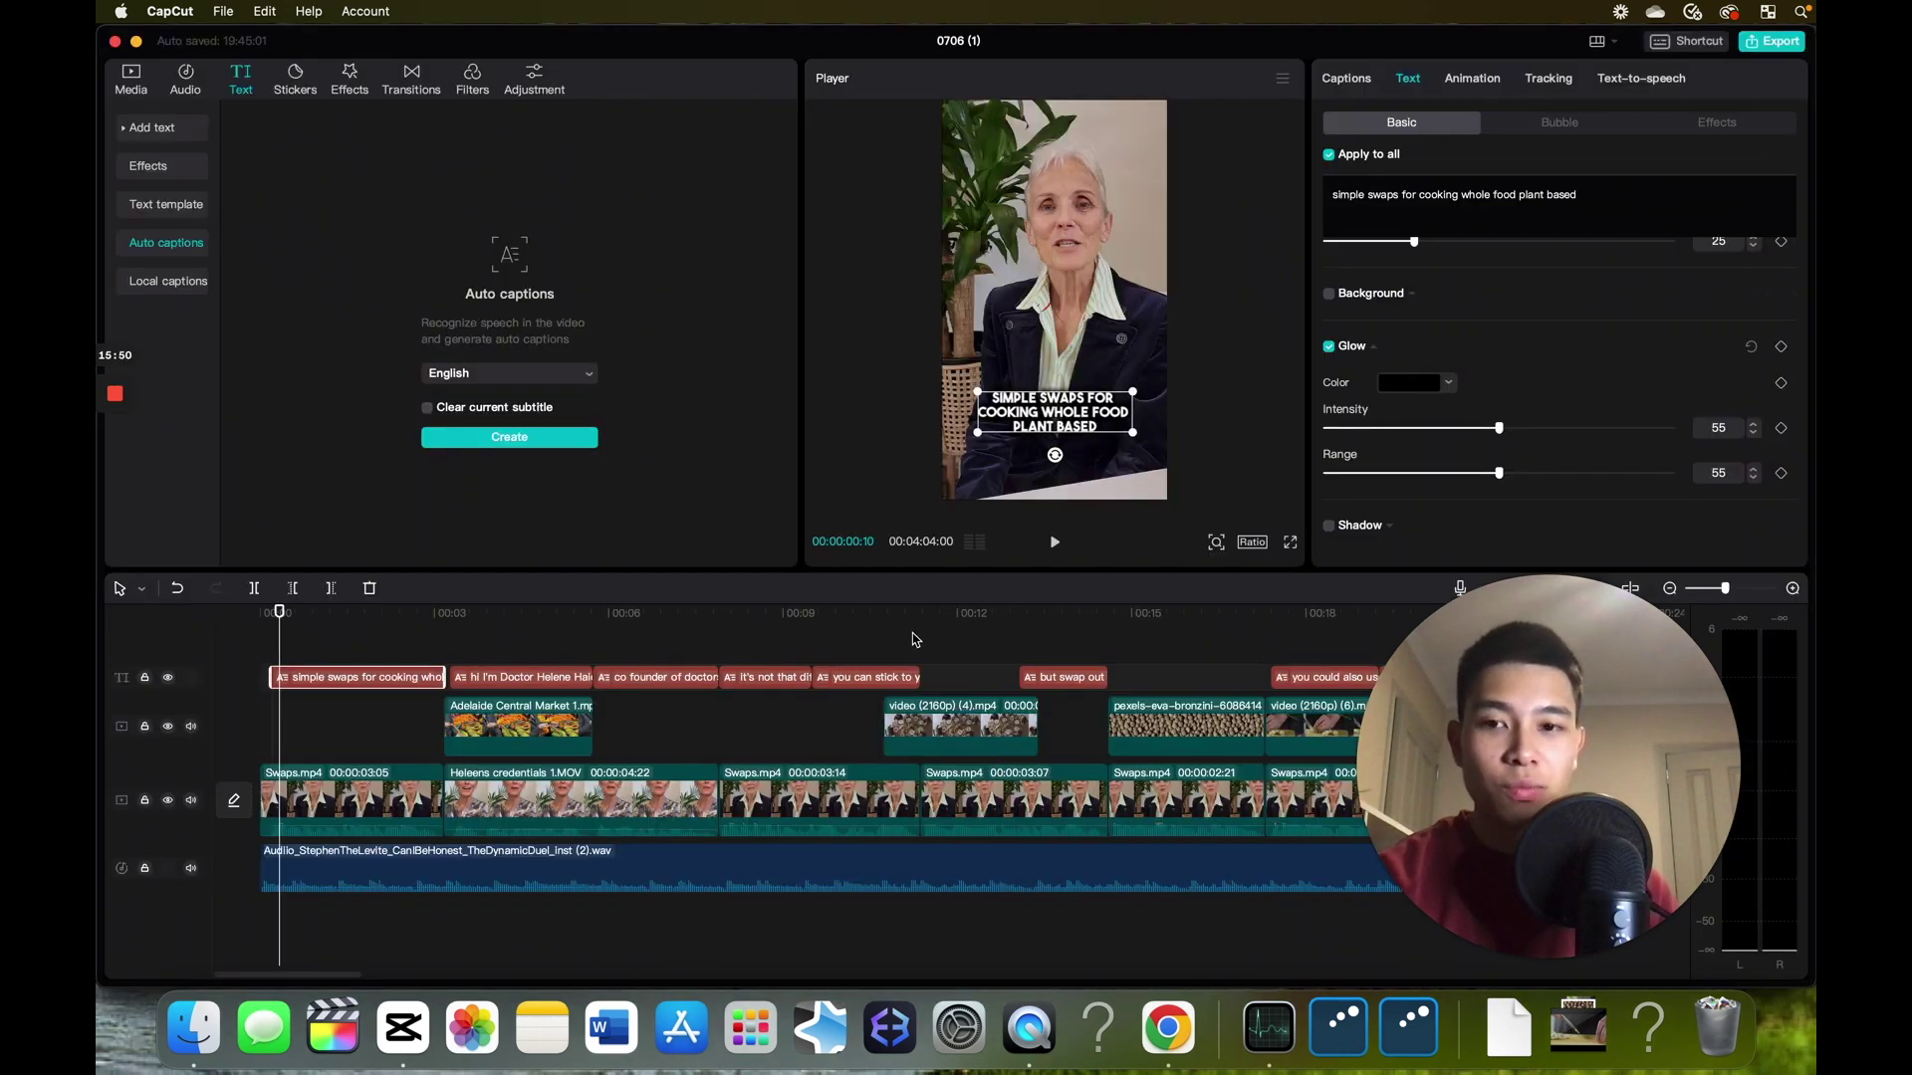
# - In the caption list, break the first caption's text after 'cooking' into two captions
pyautogui.click(443, 655)
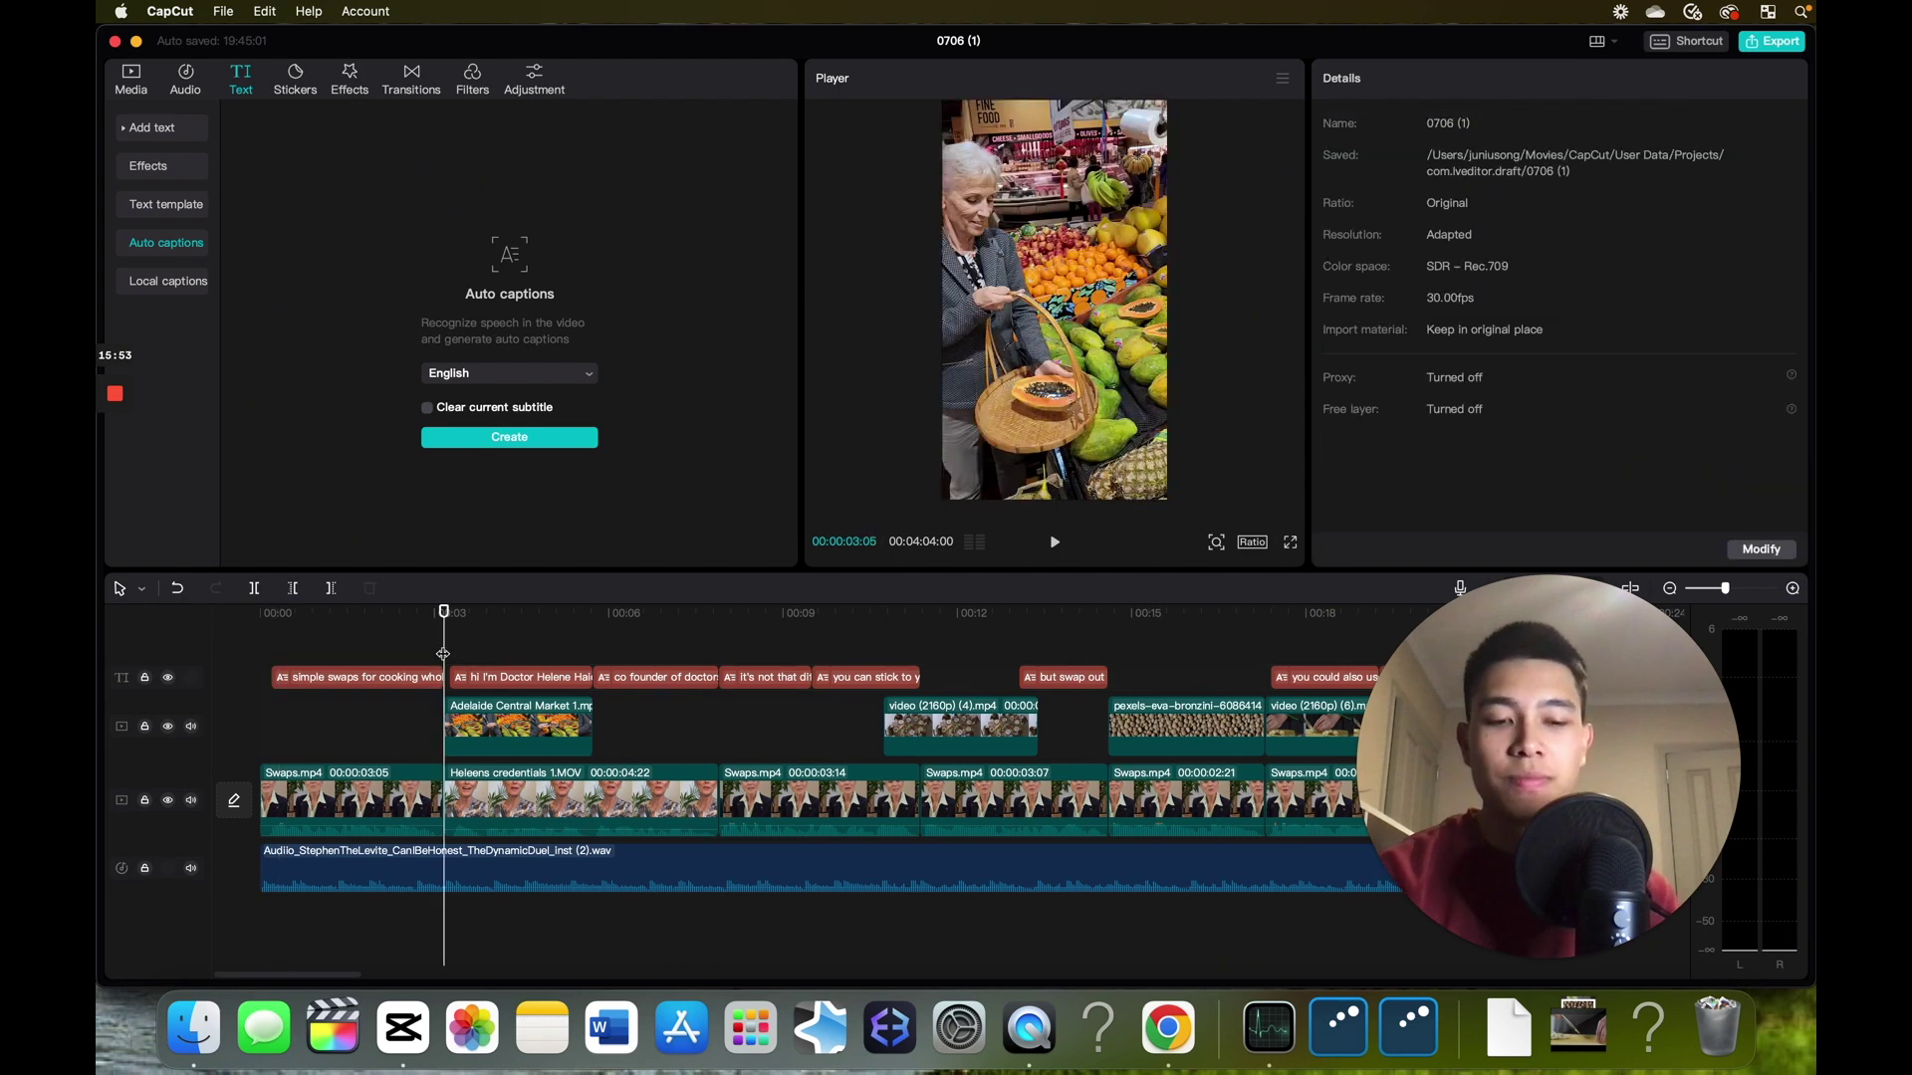
pyautogui.scroll(2, 443, 654)
pyautogui.hscroll(-5, 418, 652)
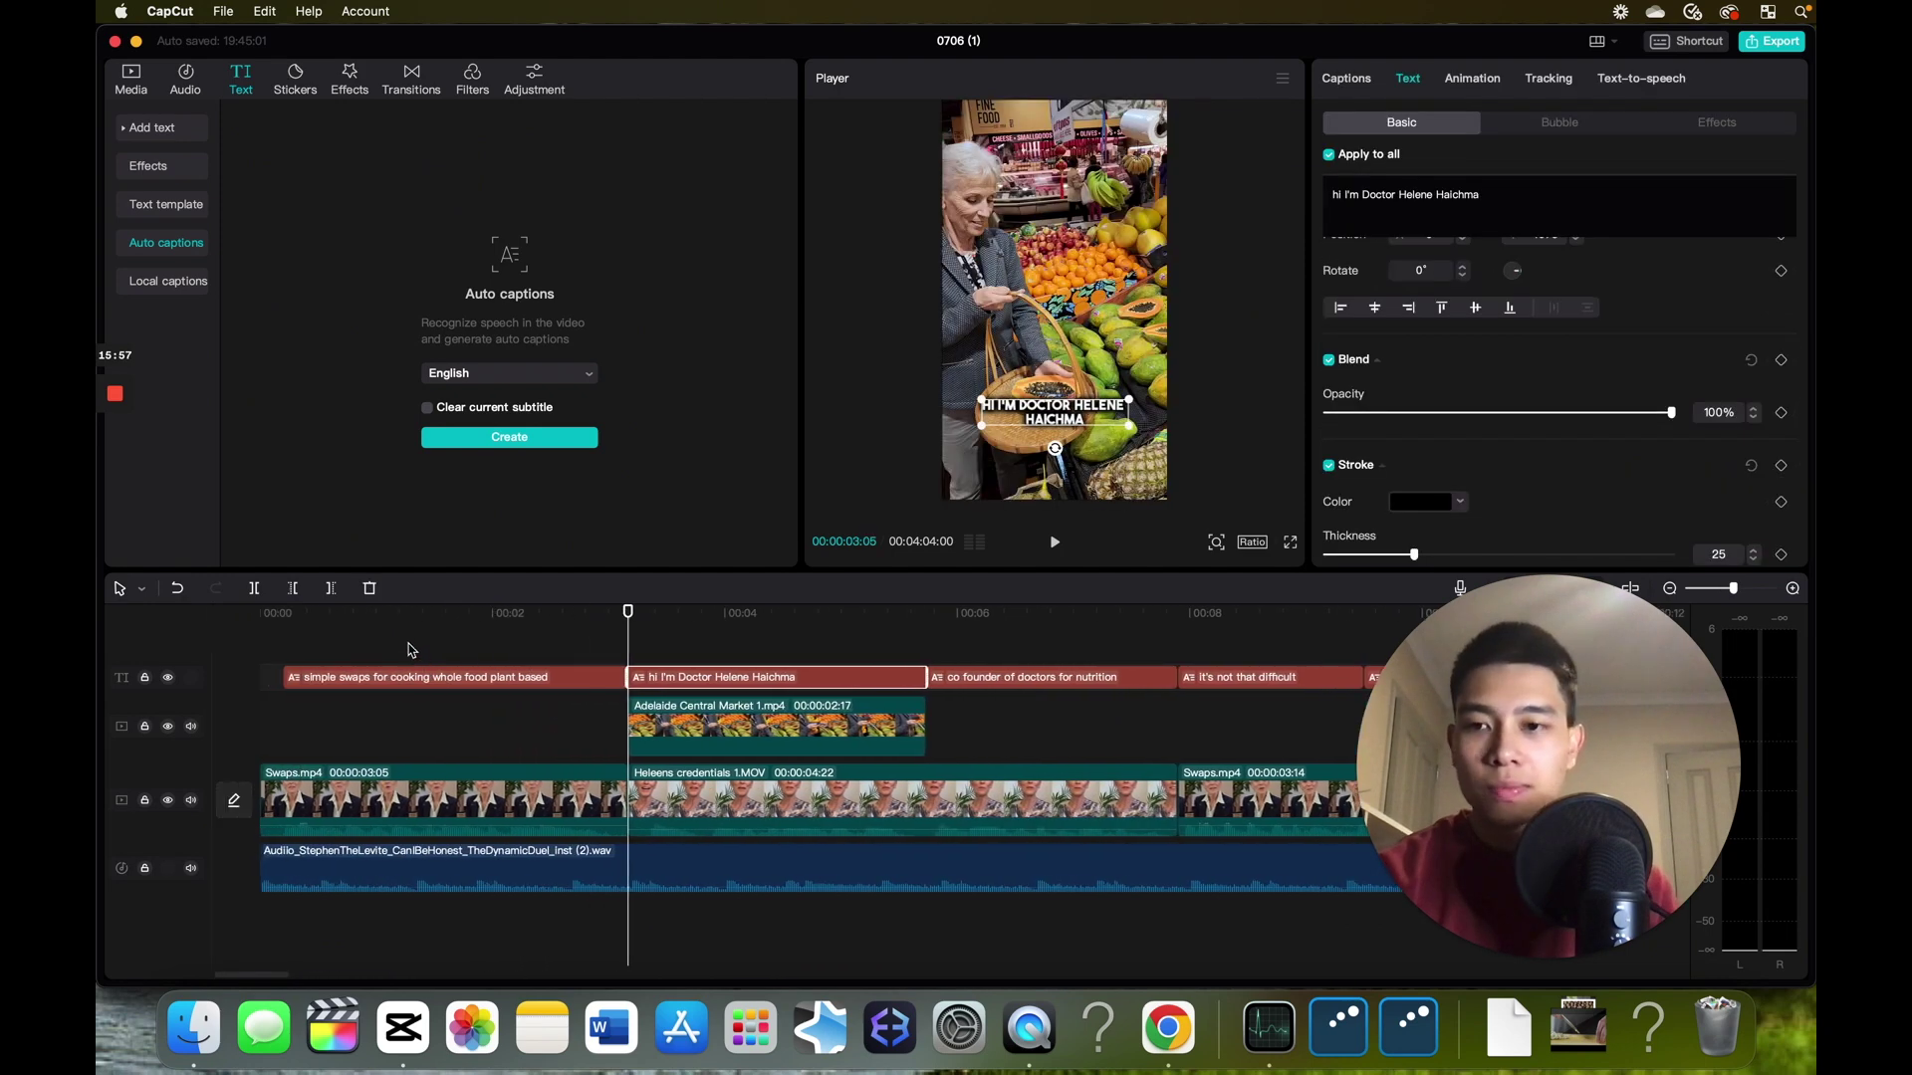
pyautogui.click(267, 649)
pyautogui.click(359, 682)
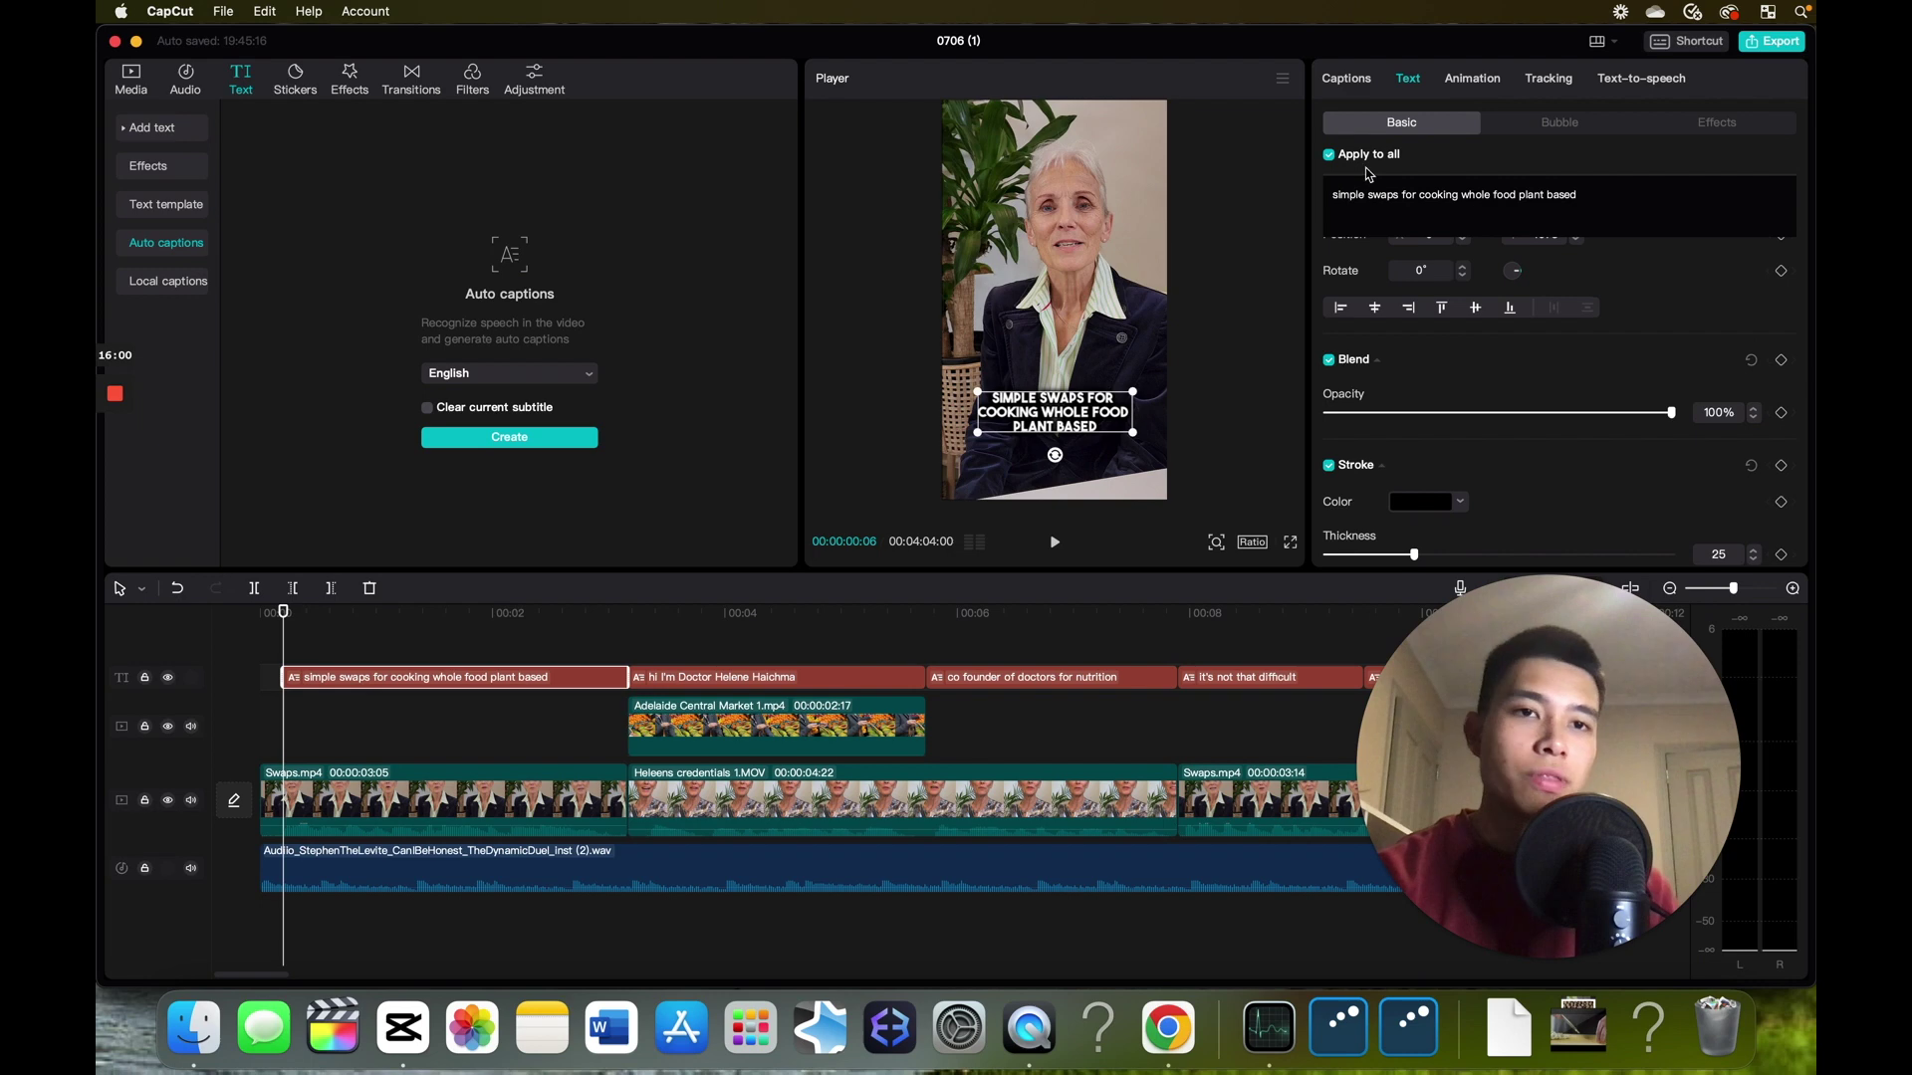
pyautogui.click(1354, 84)
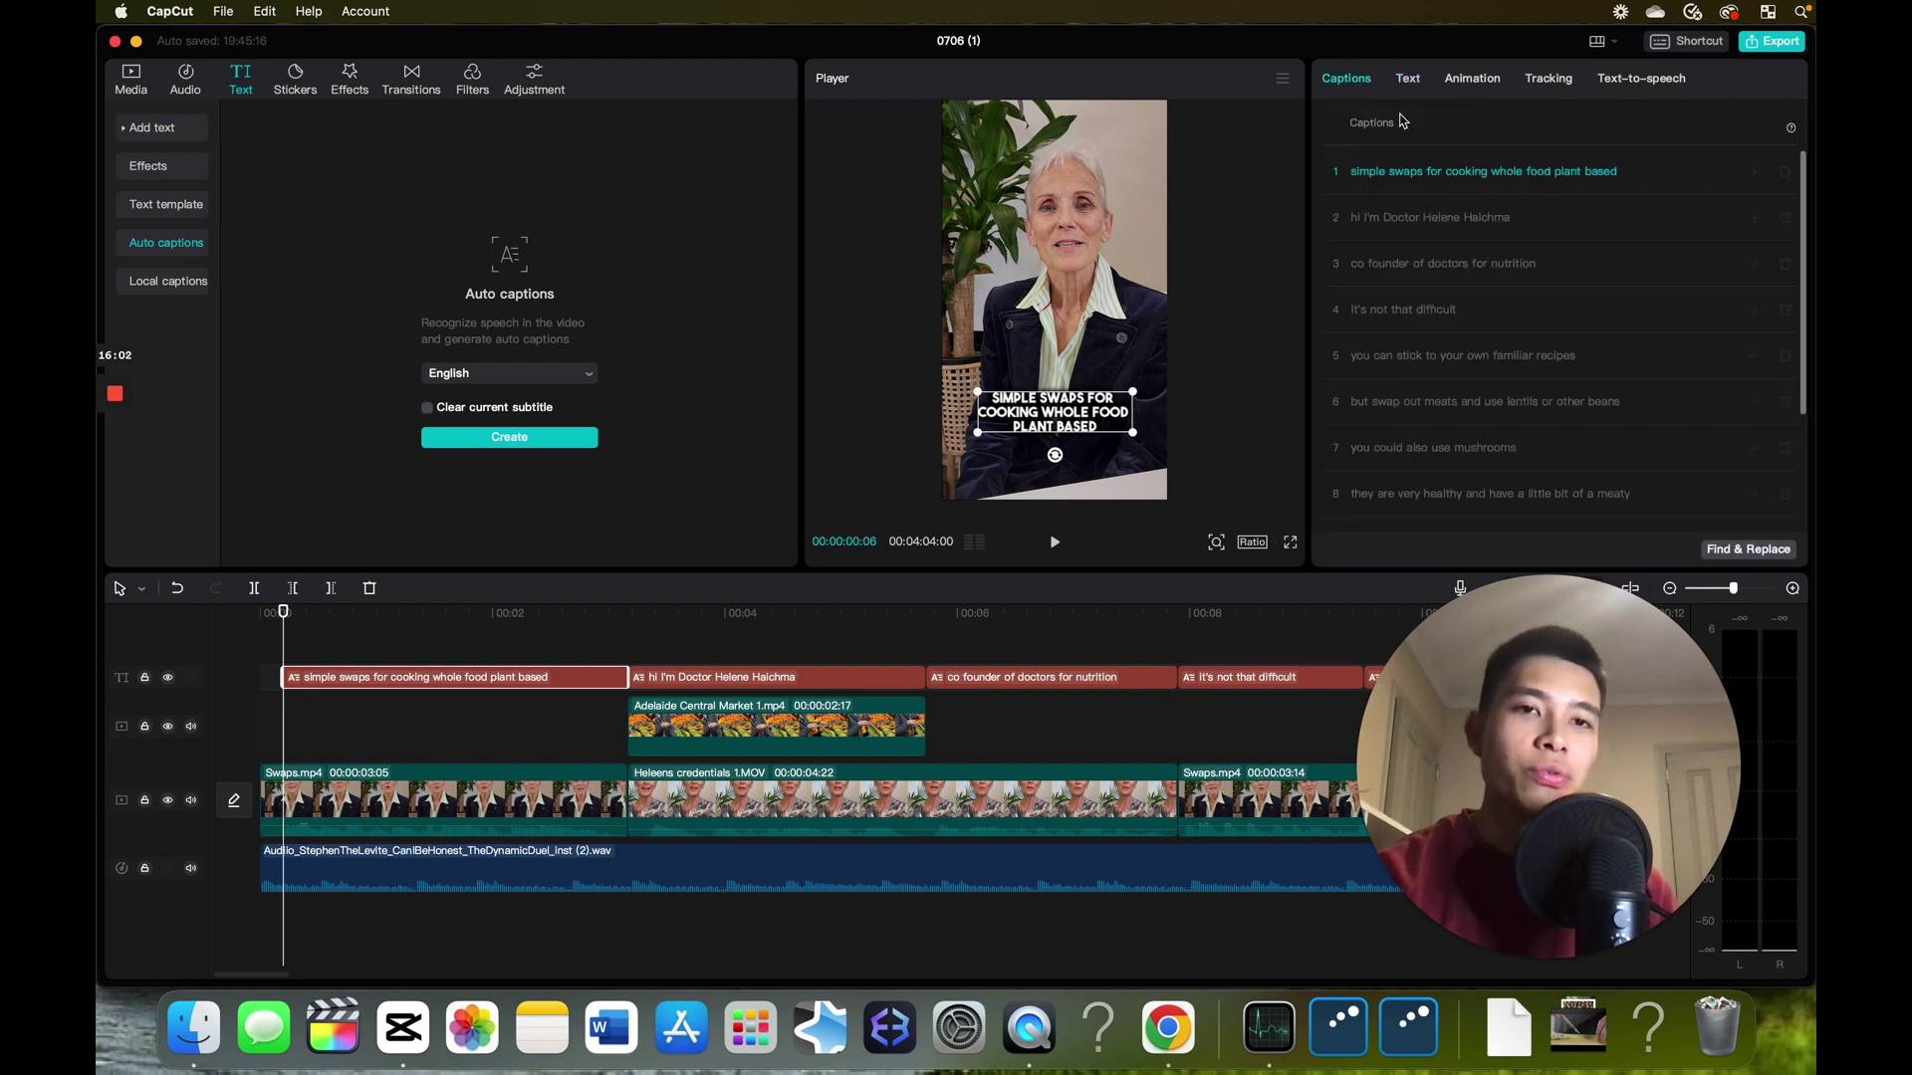
pyautogui.click(1497, 177)
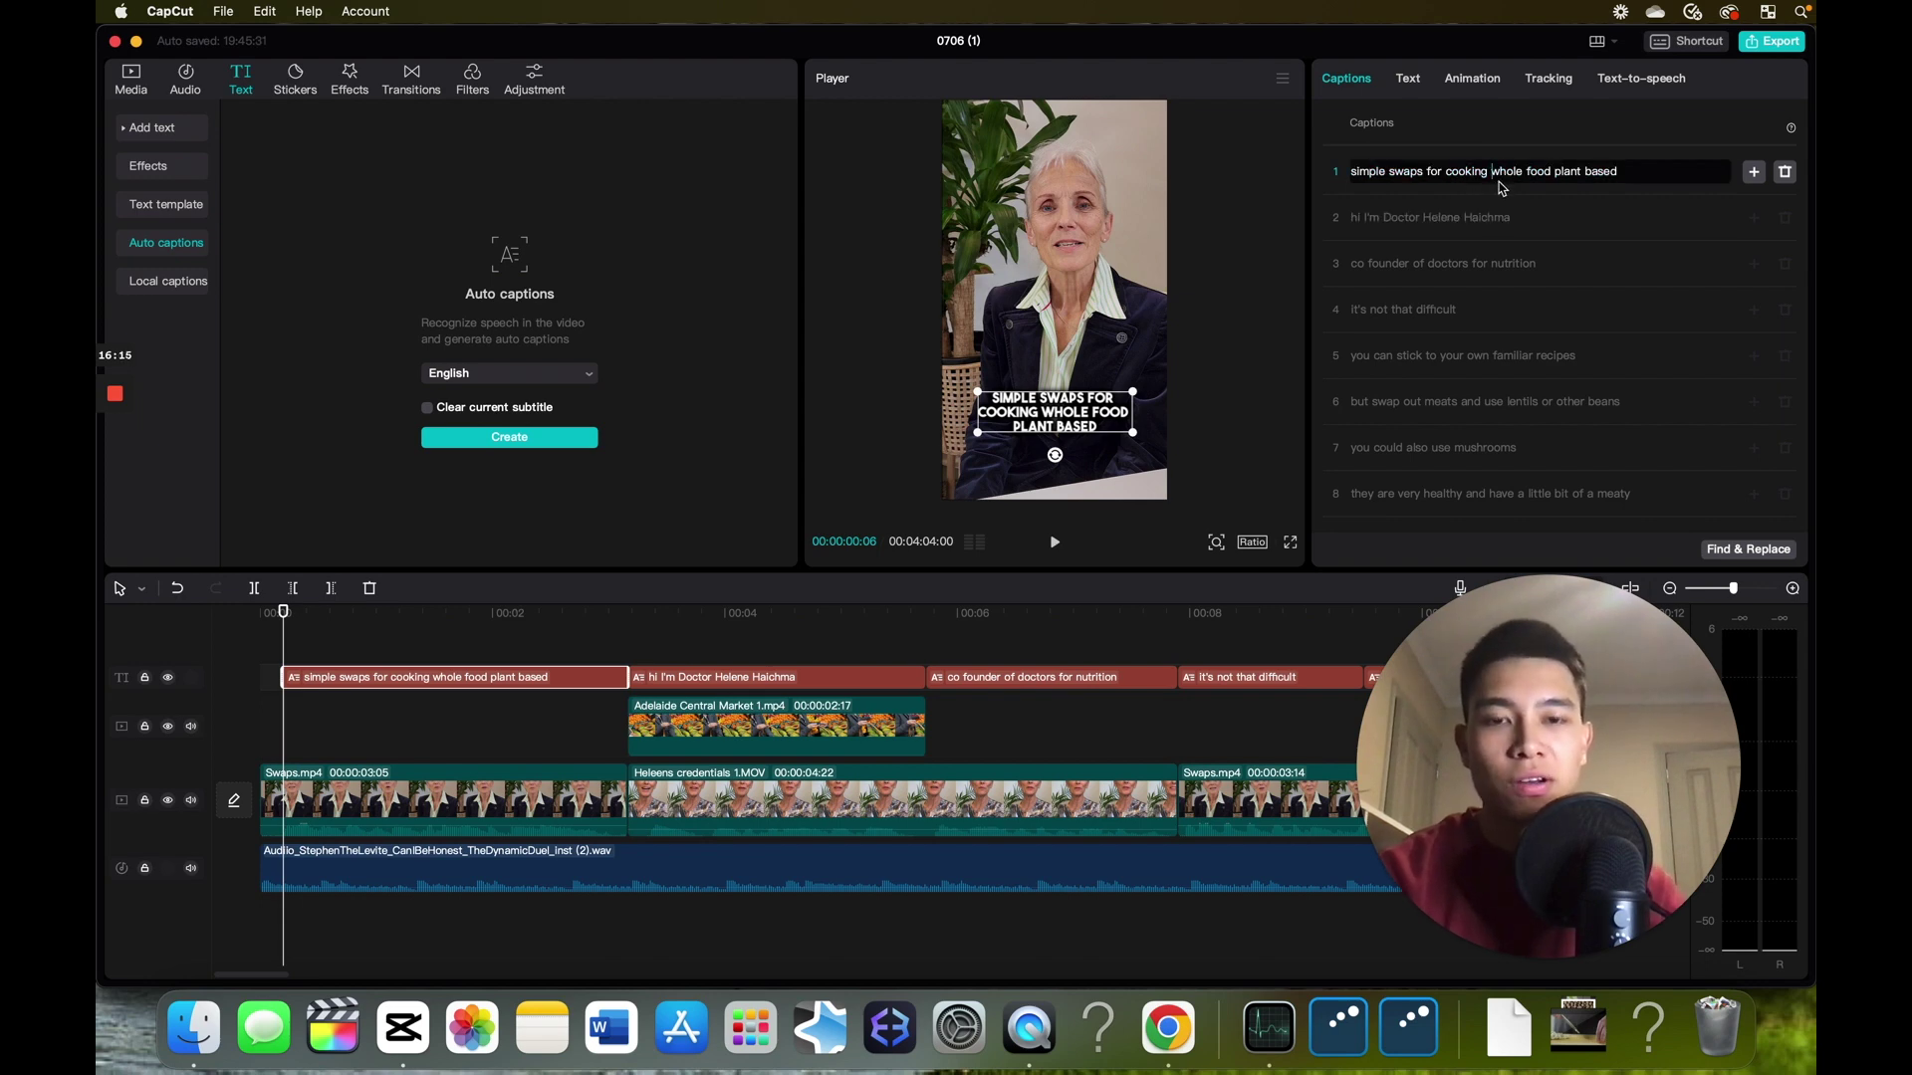
pyautogui.press('Return')
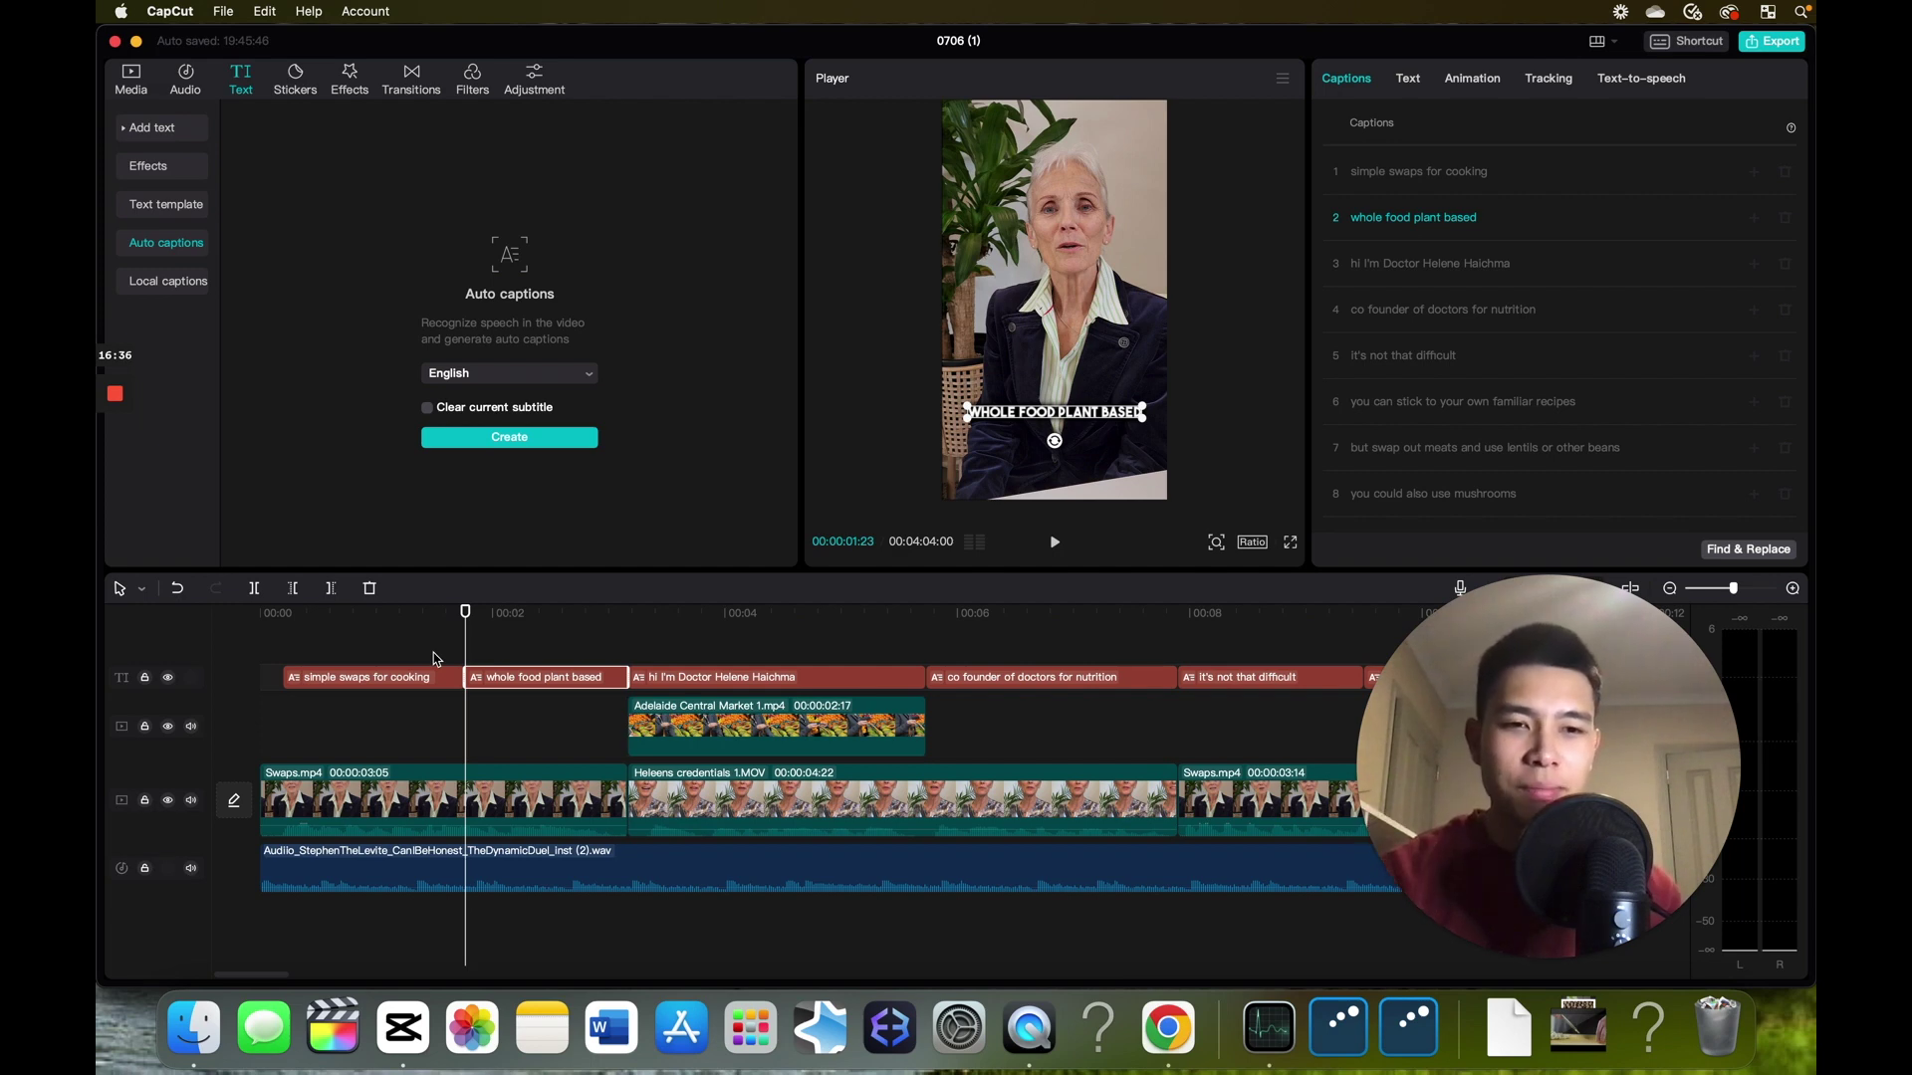
pyautogui.click(525, 612)
pyautogui.click(528, 677)
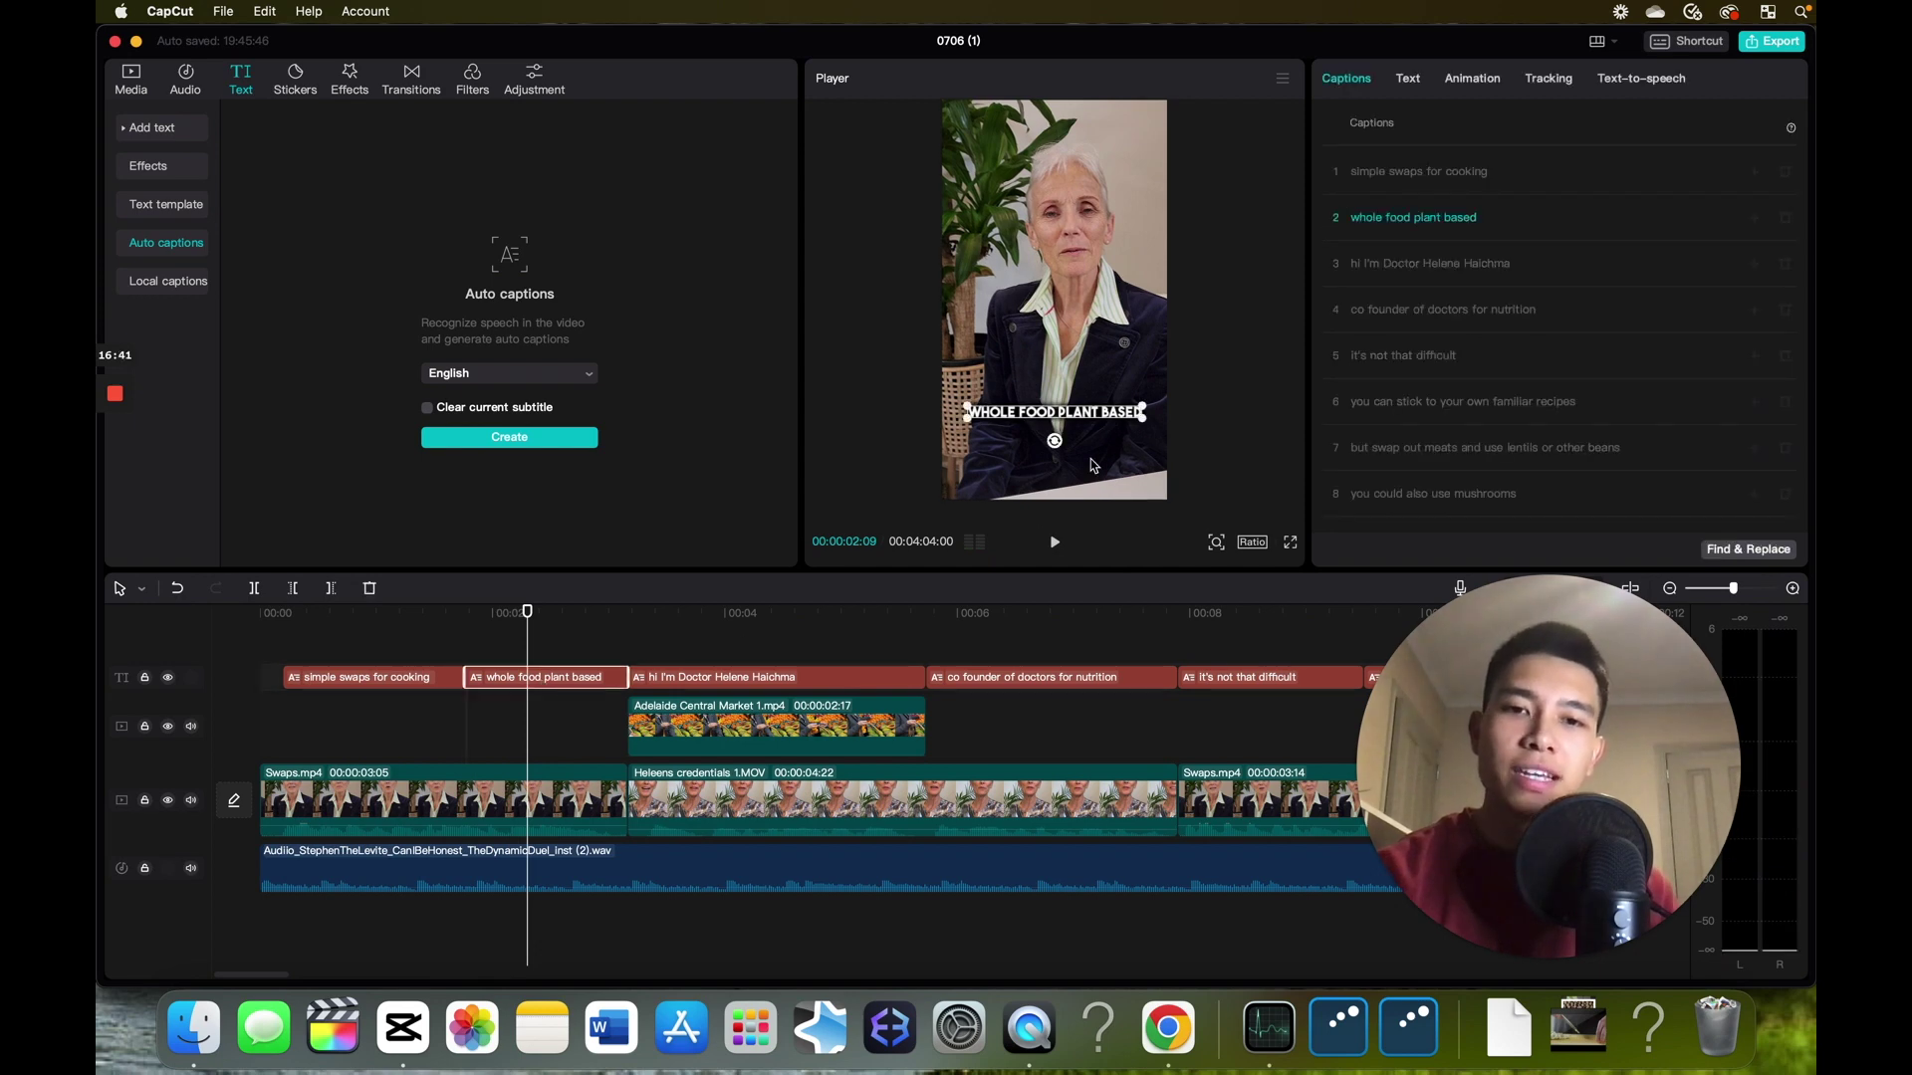
pyautogui.click(1410, 79)
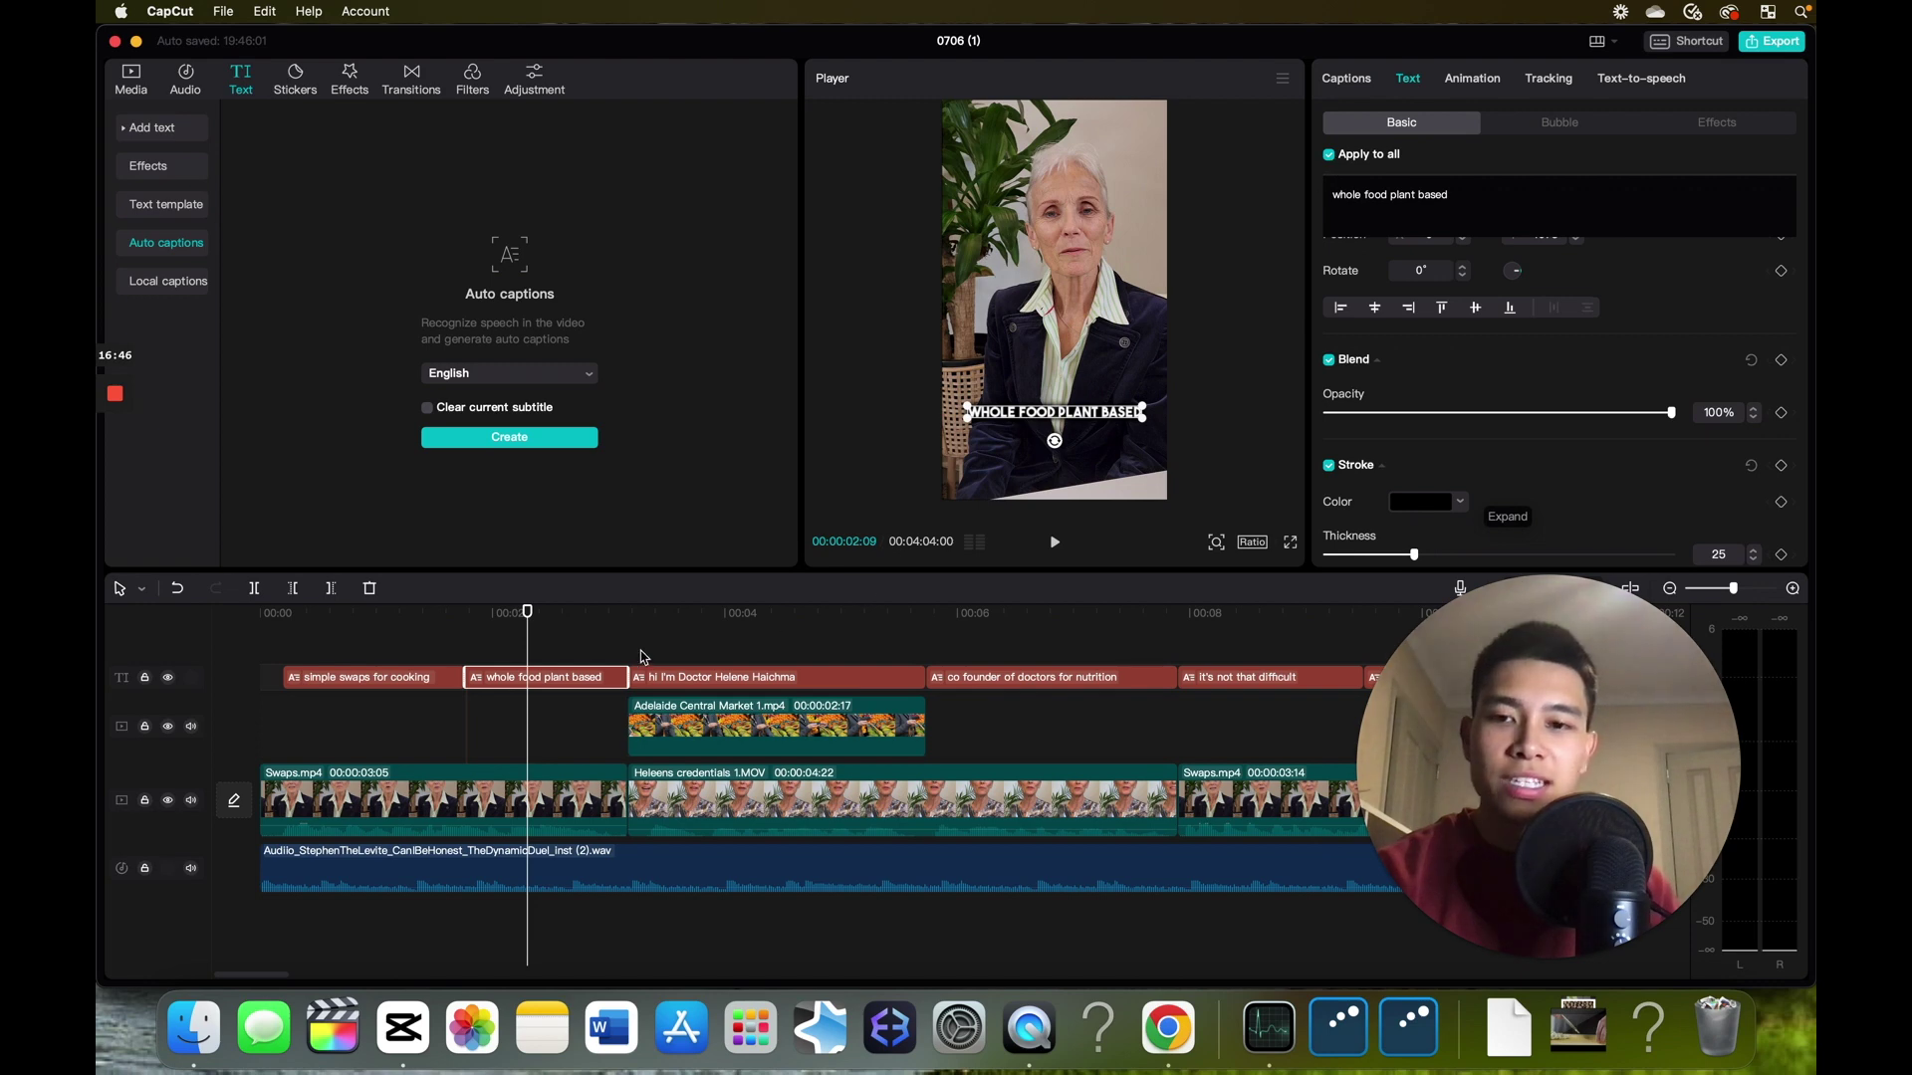
pyautogui.press('super+z')
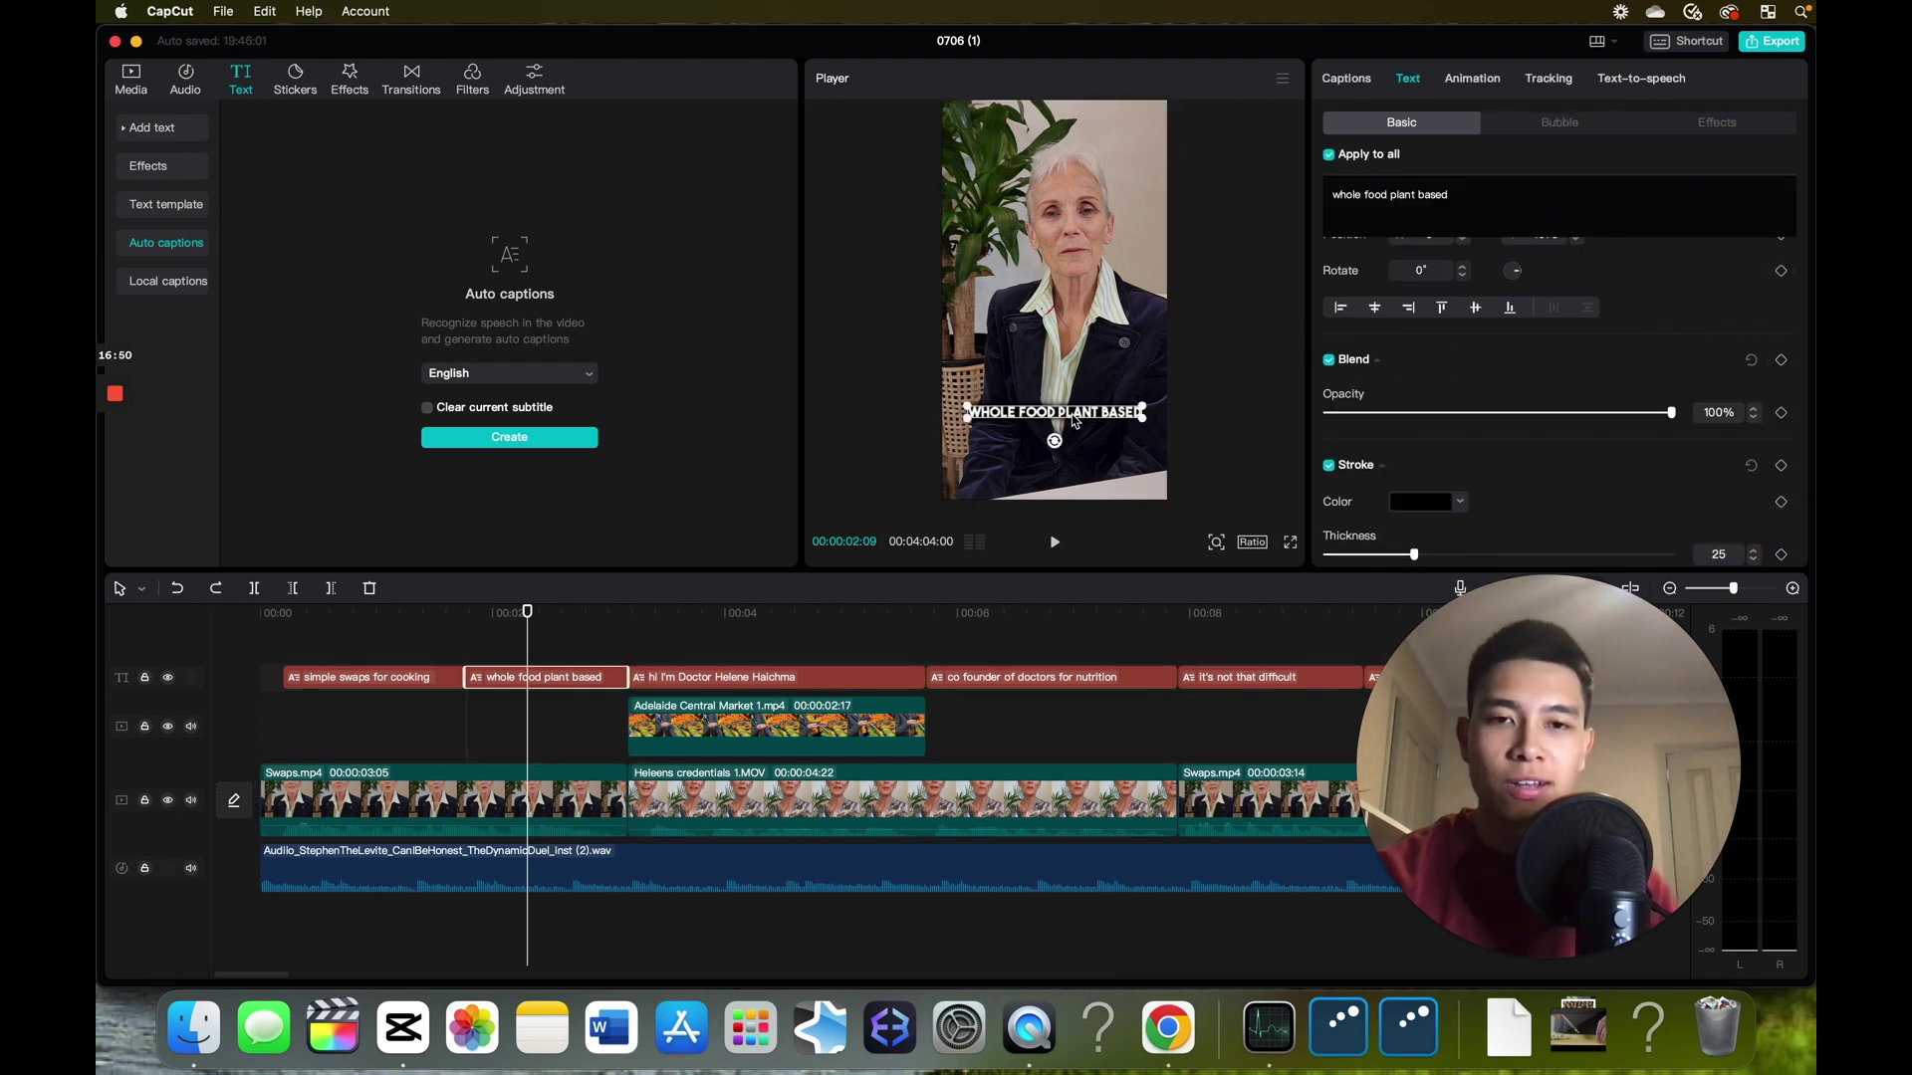
pyautogui.moveTo(1072, 399); pyautogui.dragTo(1077, 383)
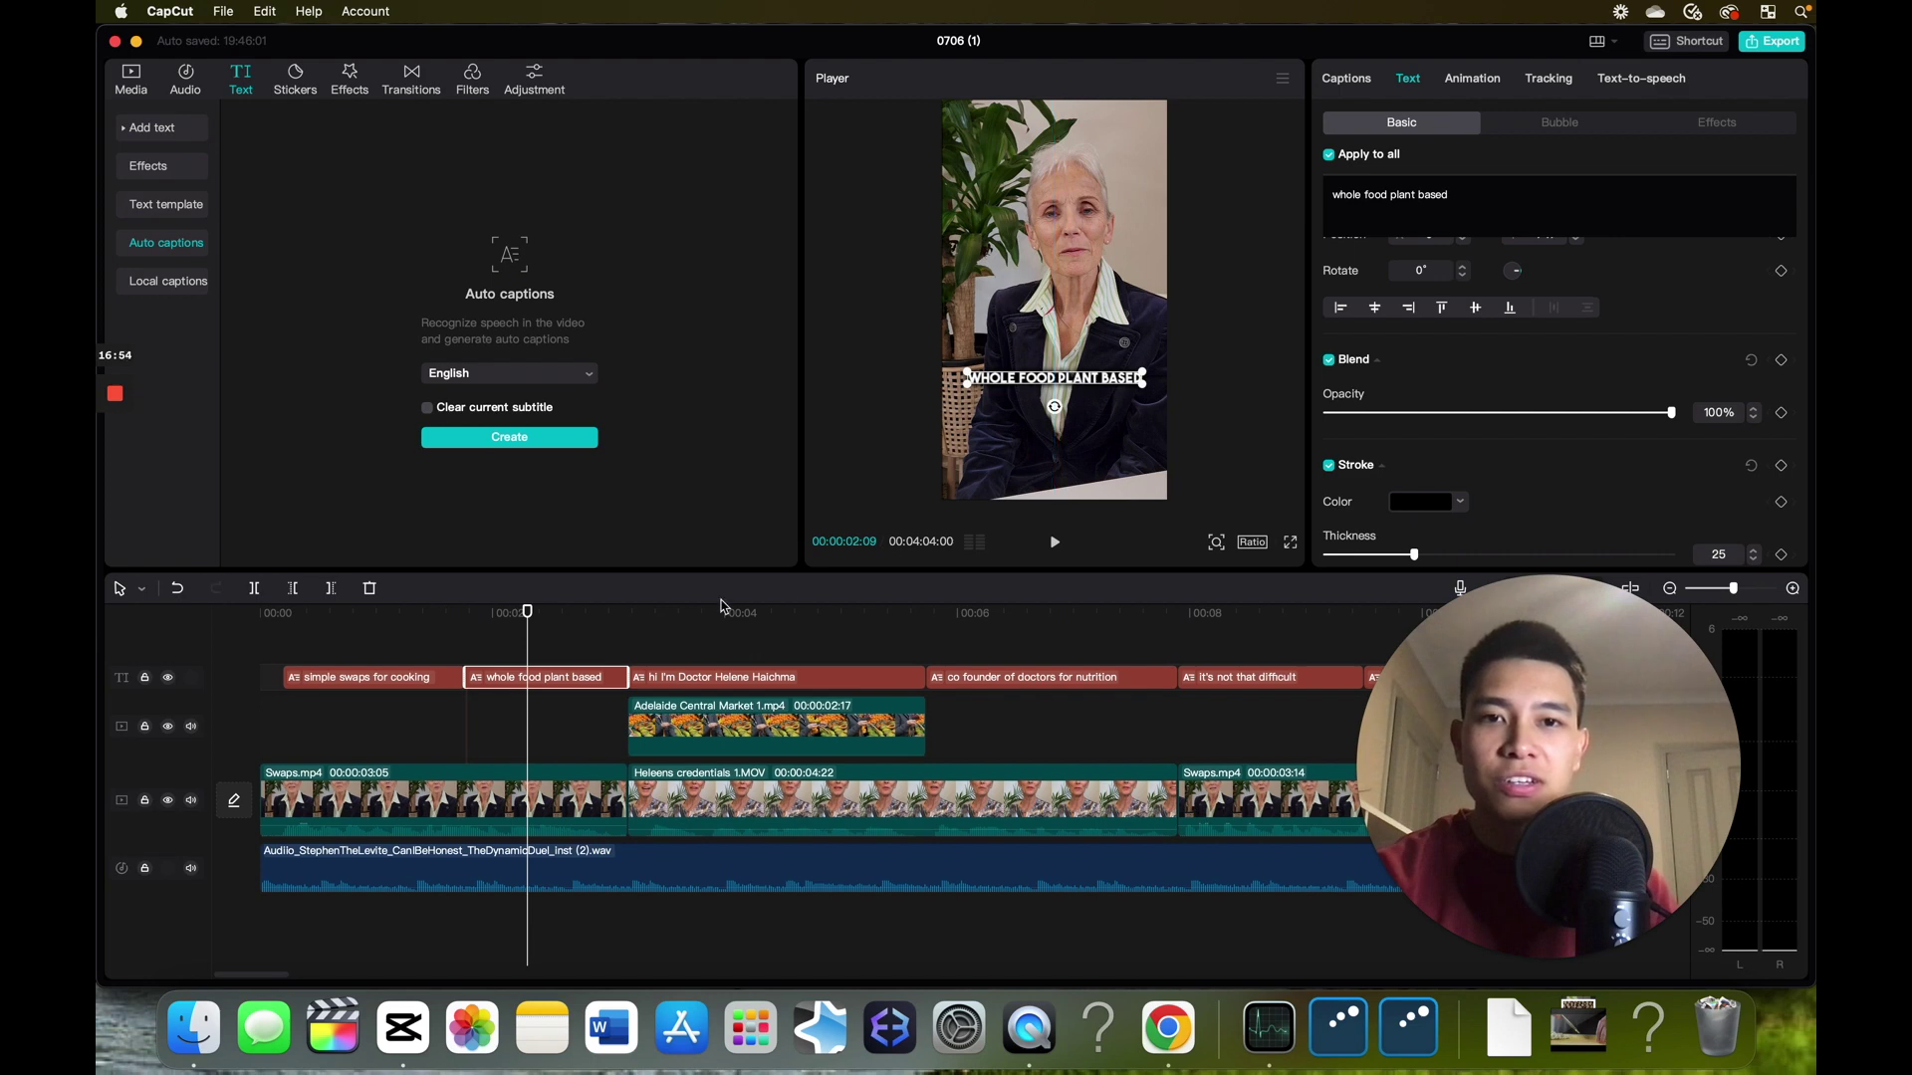
pyautogui.click(415, 634)
pyautogui.click(783, 627)
pyautogui.click(1097, 637)
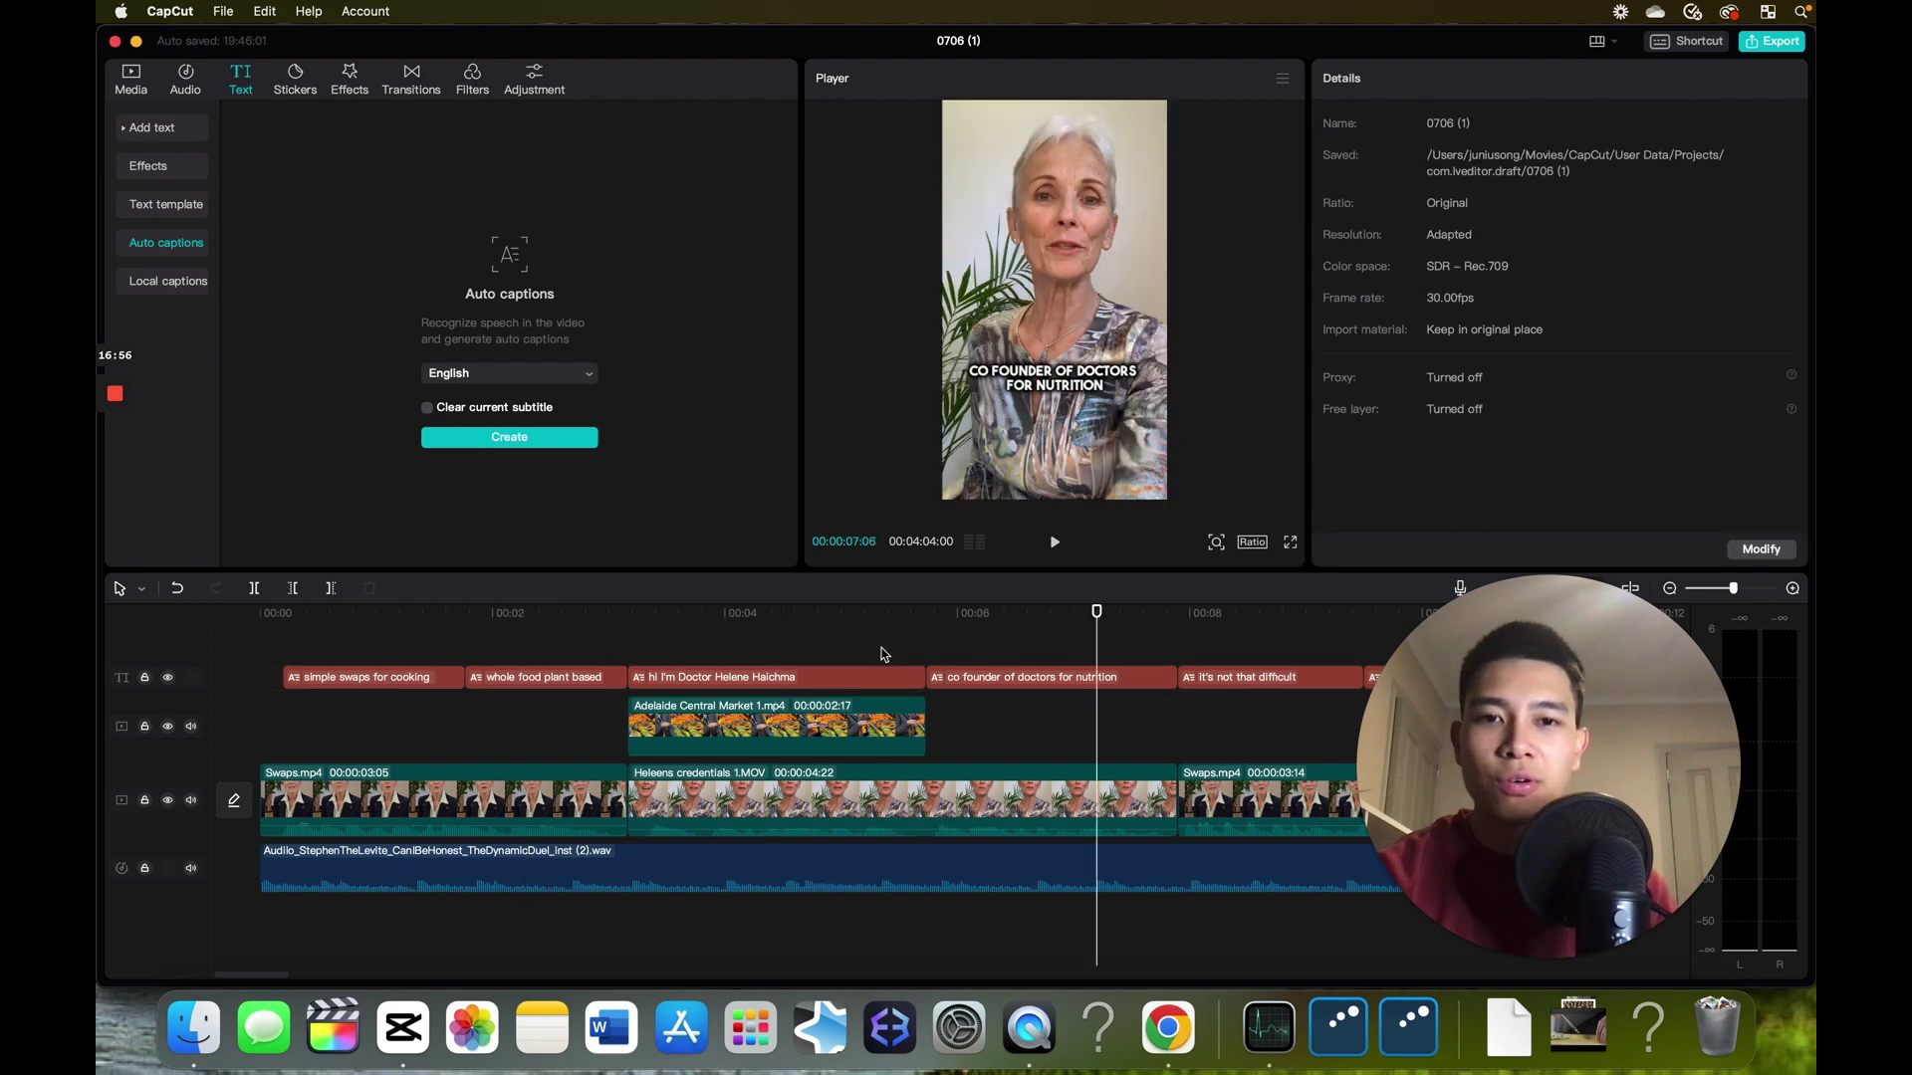
pyautogui.click(366, 677)
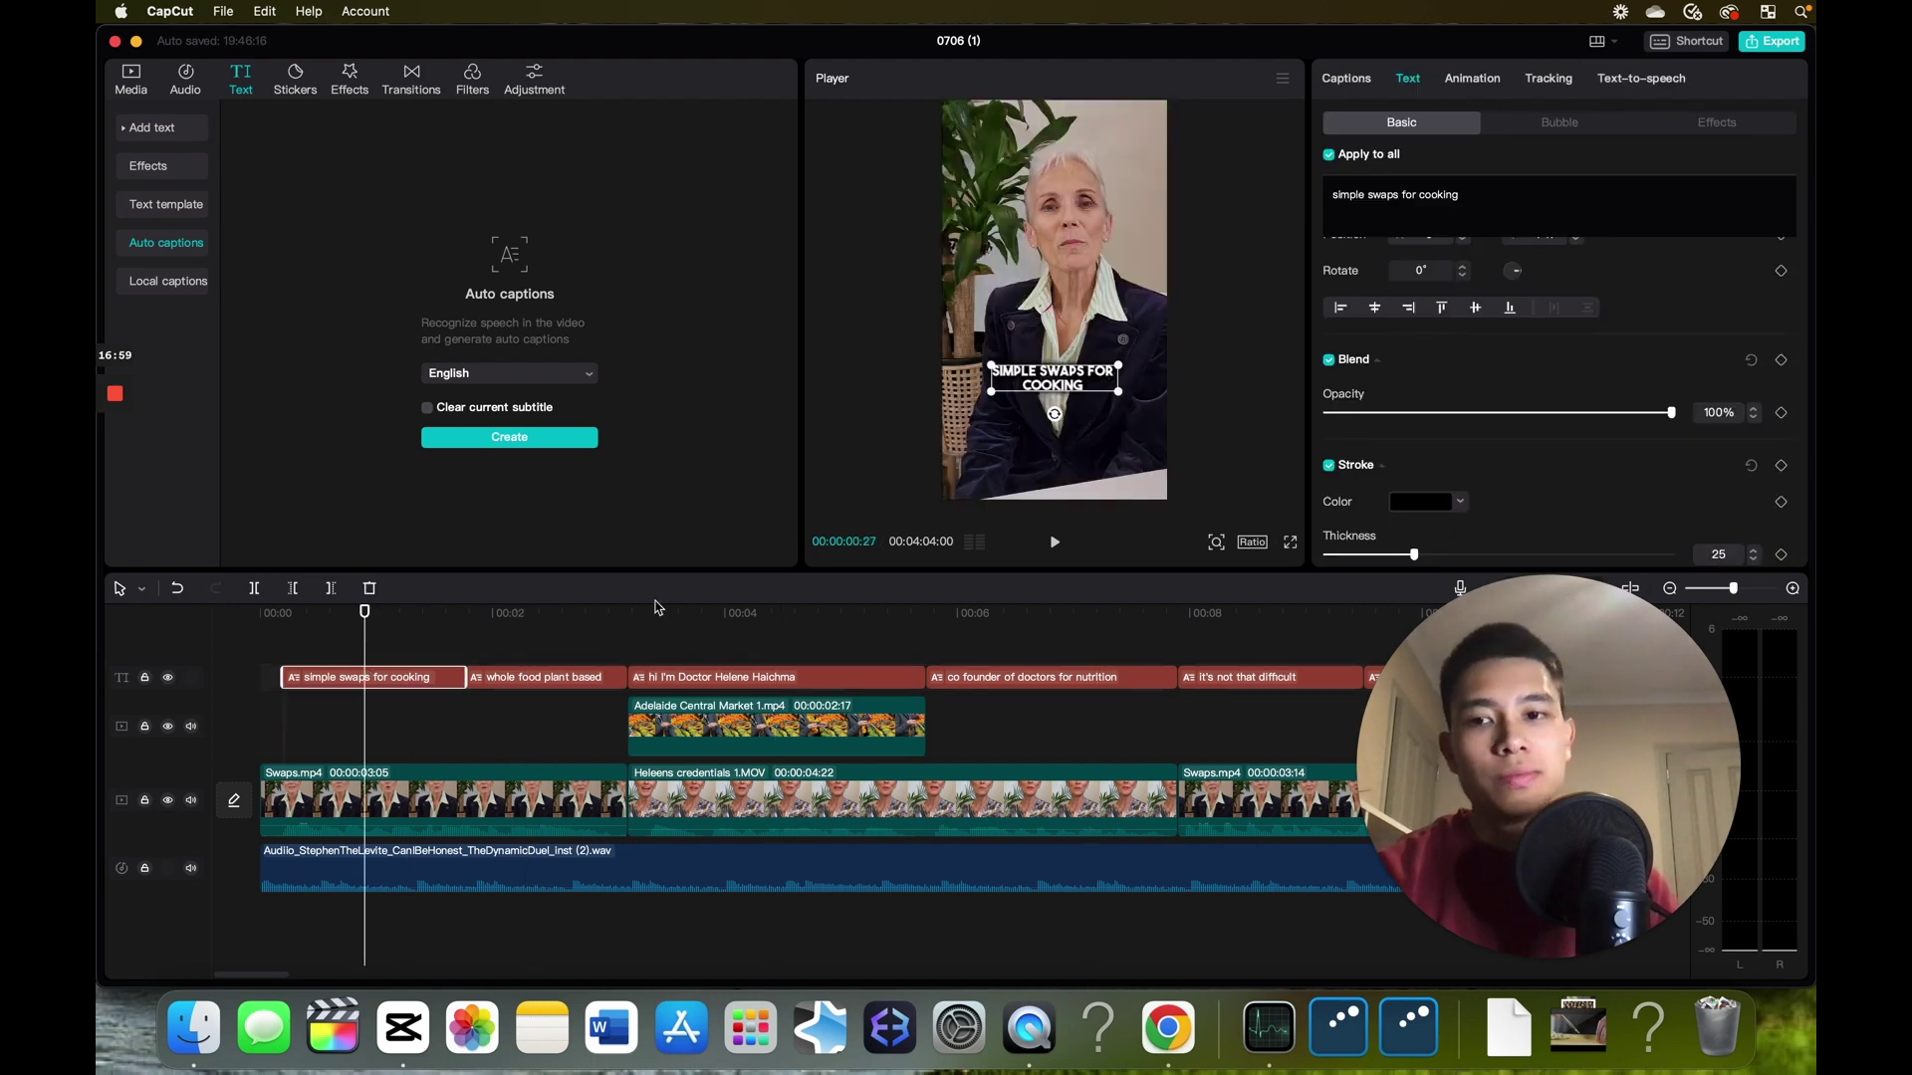
pyautogui.click(430, 645)
pyautogui.click(463, 655)
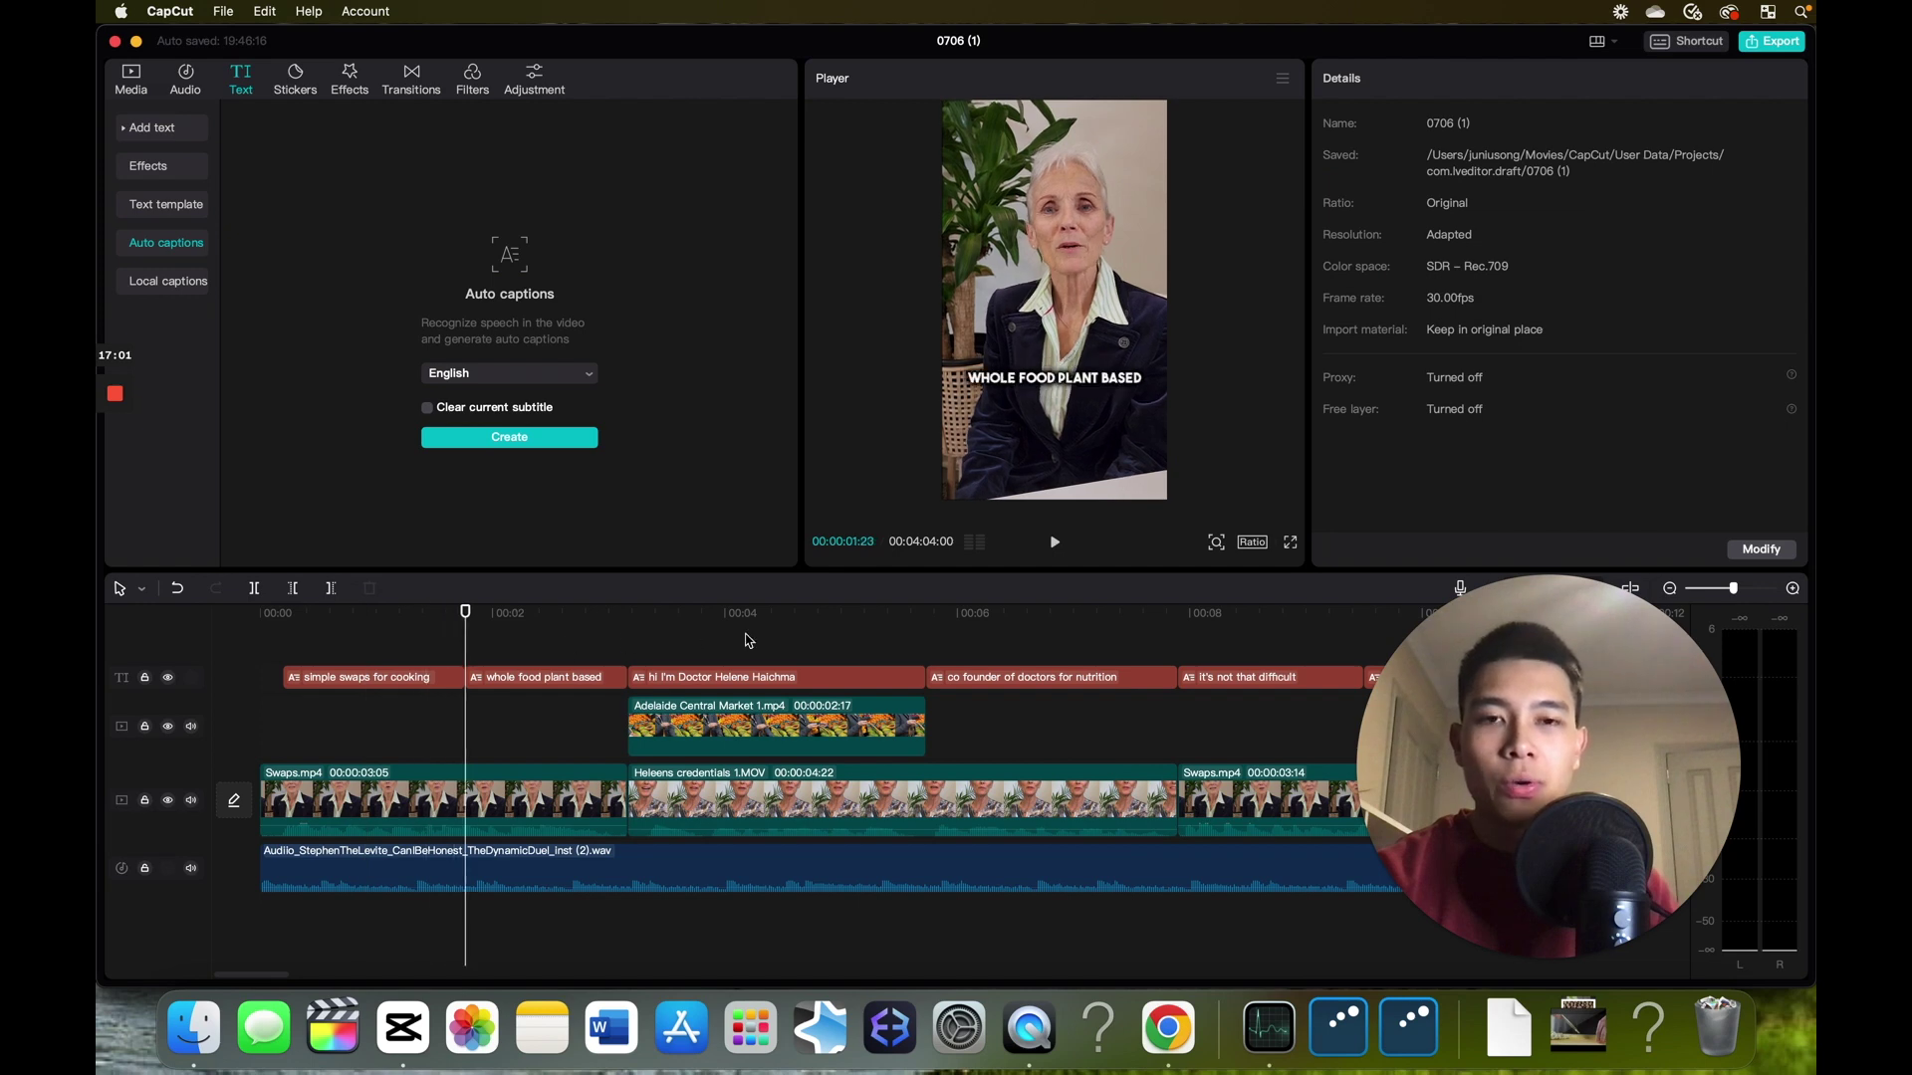
pyautogui.click(725, 634)
pyautogui.click(782, 678)
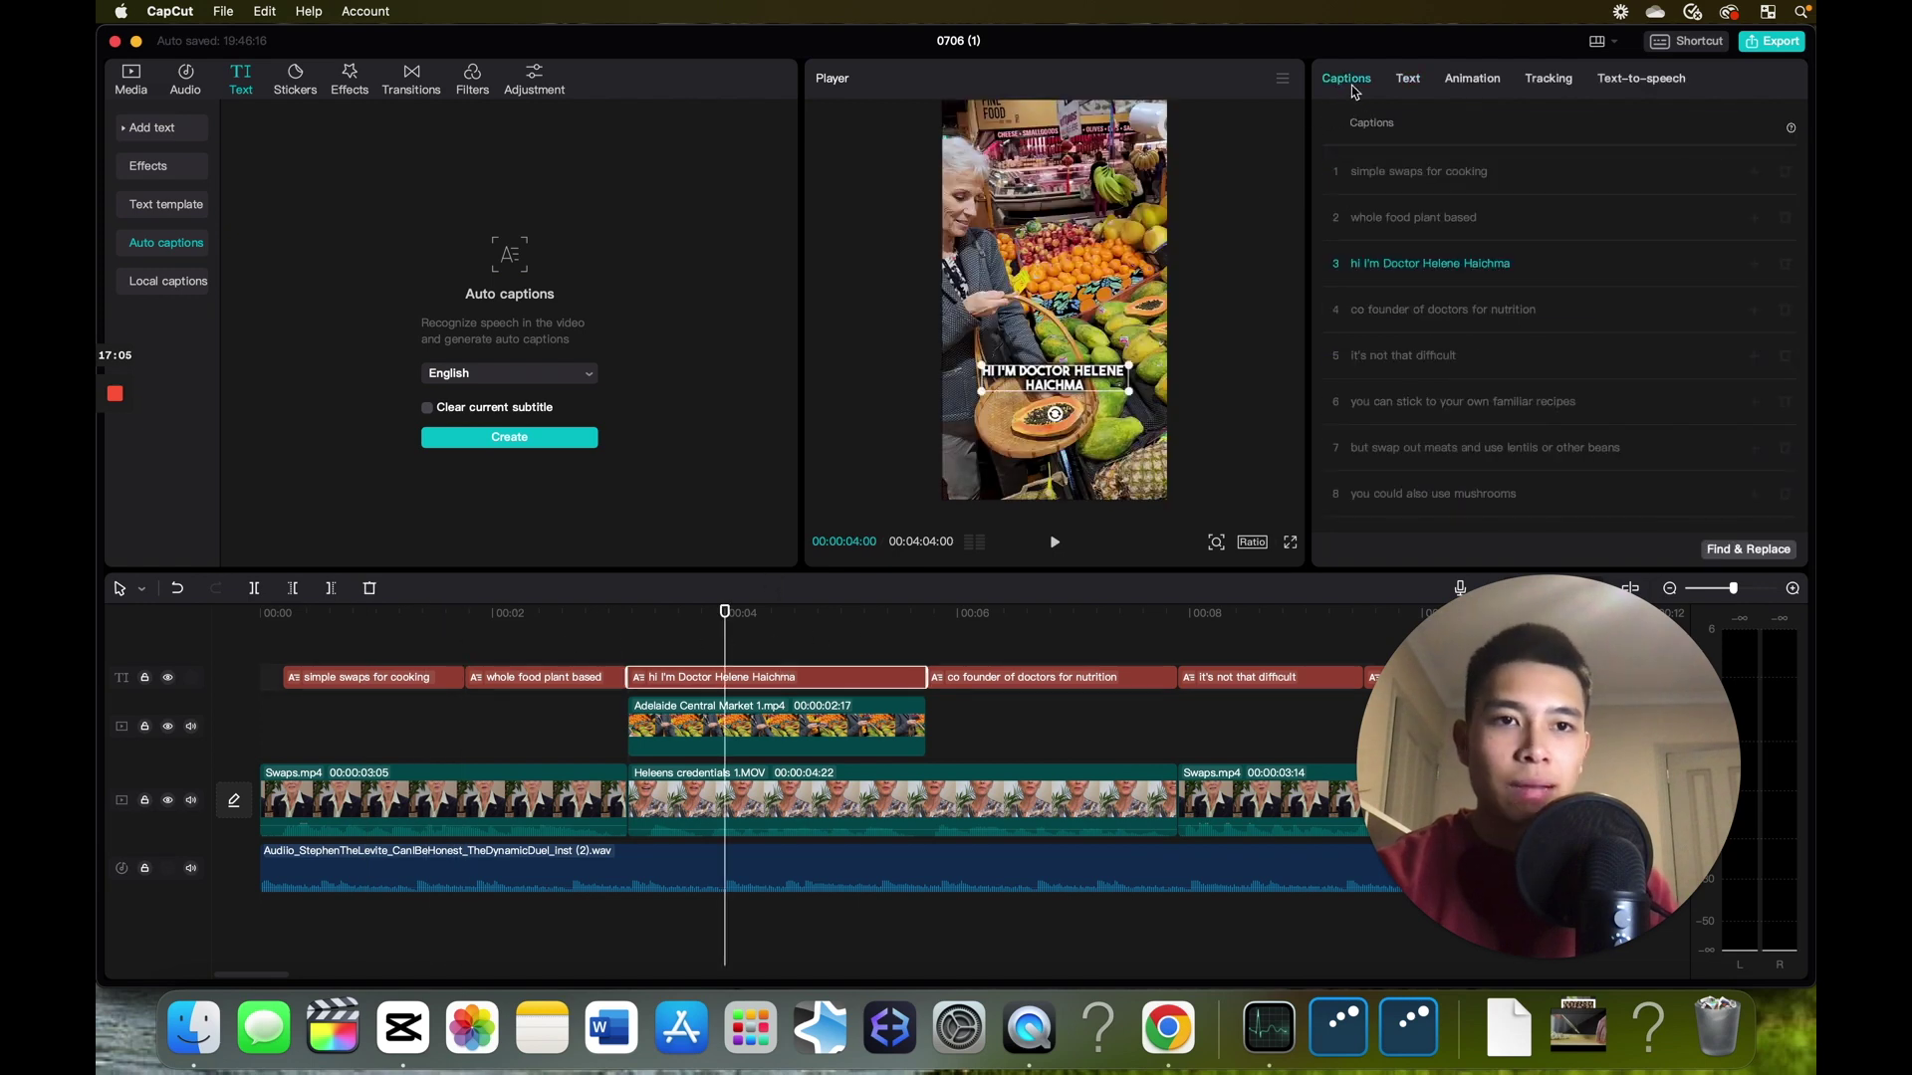
pyautogui.click(1444, 401)
pyautogui.click(918, 657)
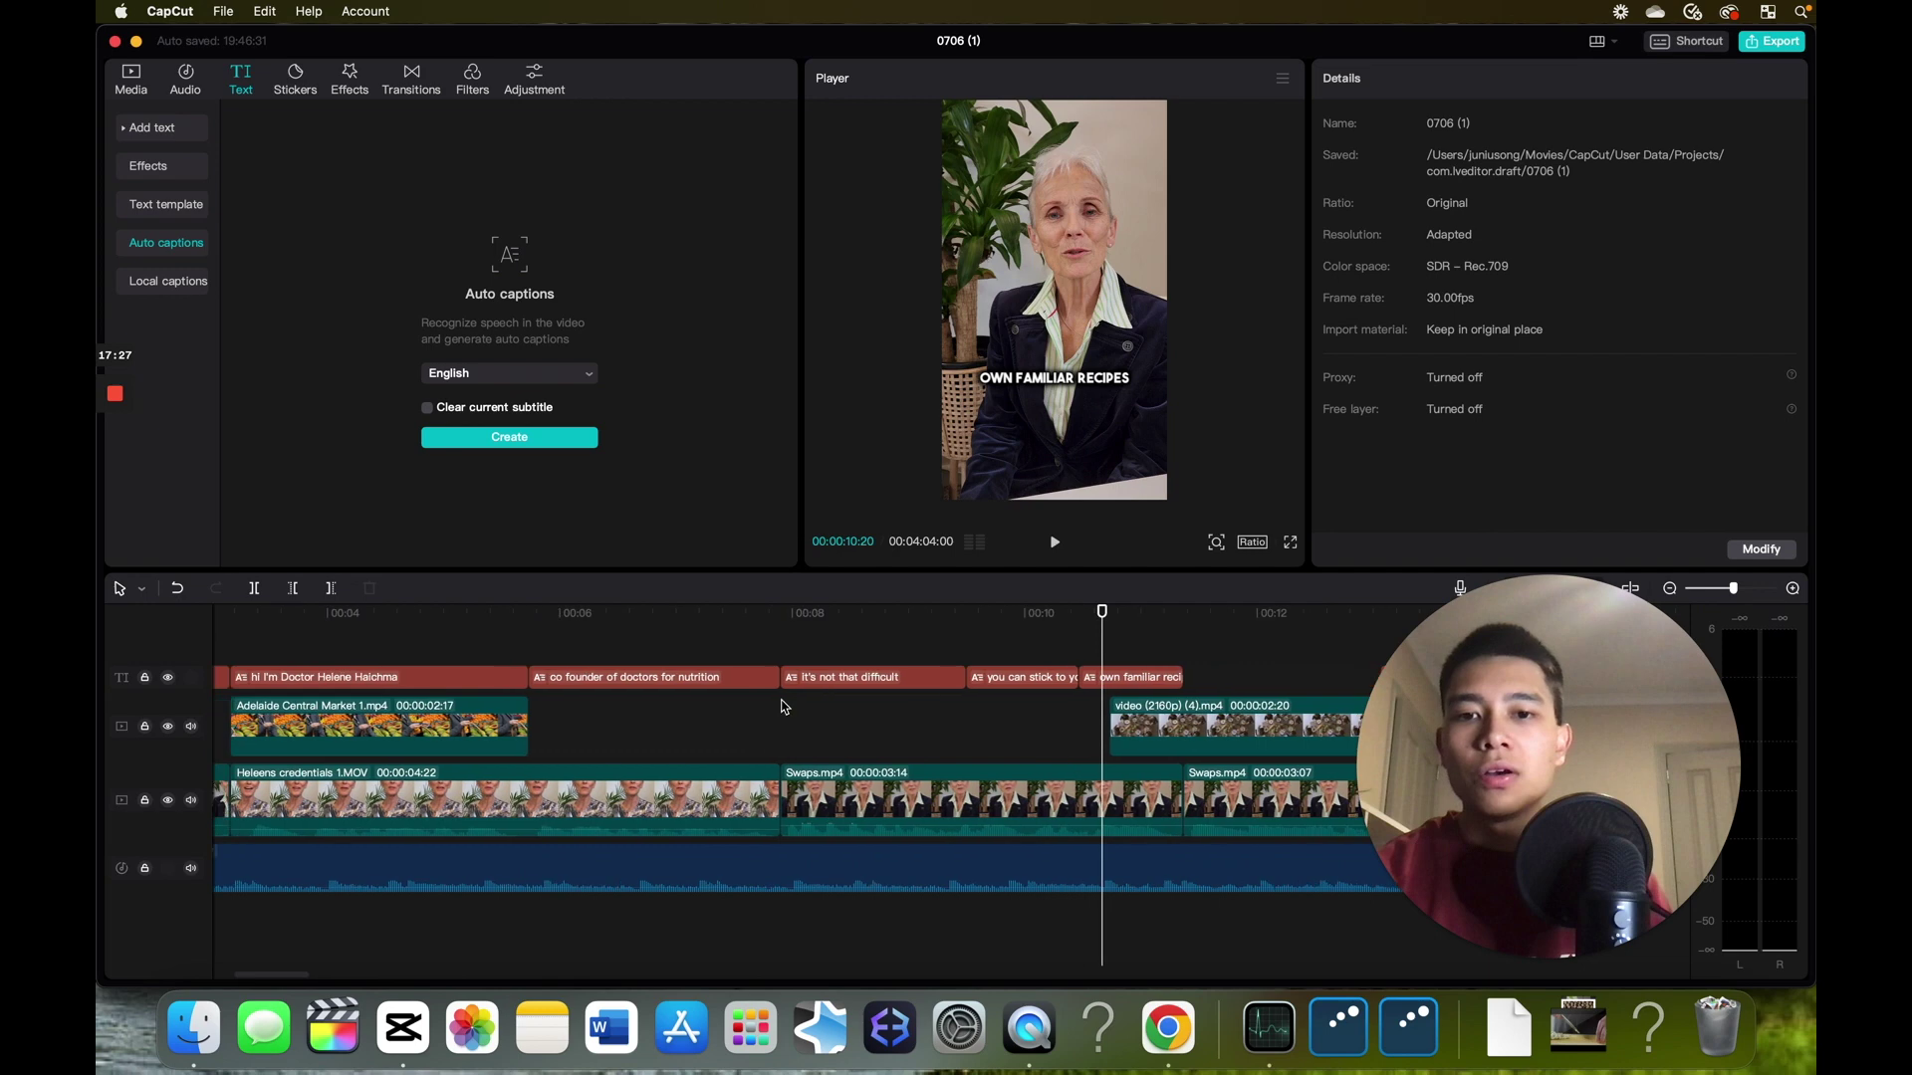
pyautogui.hscroll(3, 783, 707)
# - Move 'own familiar recipes' to start near 00:11, lengthen it, and extend 'you can stick to your' to meet it
pyautogui.click(787, 638)
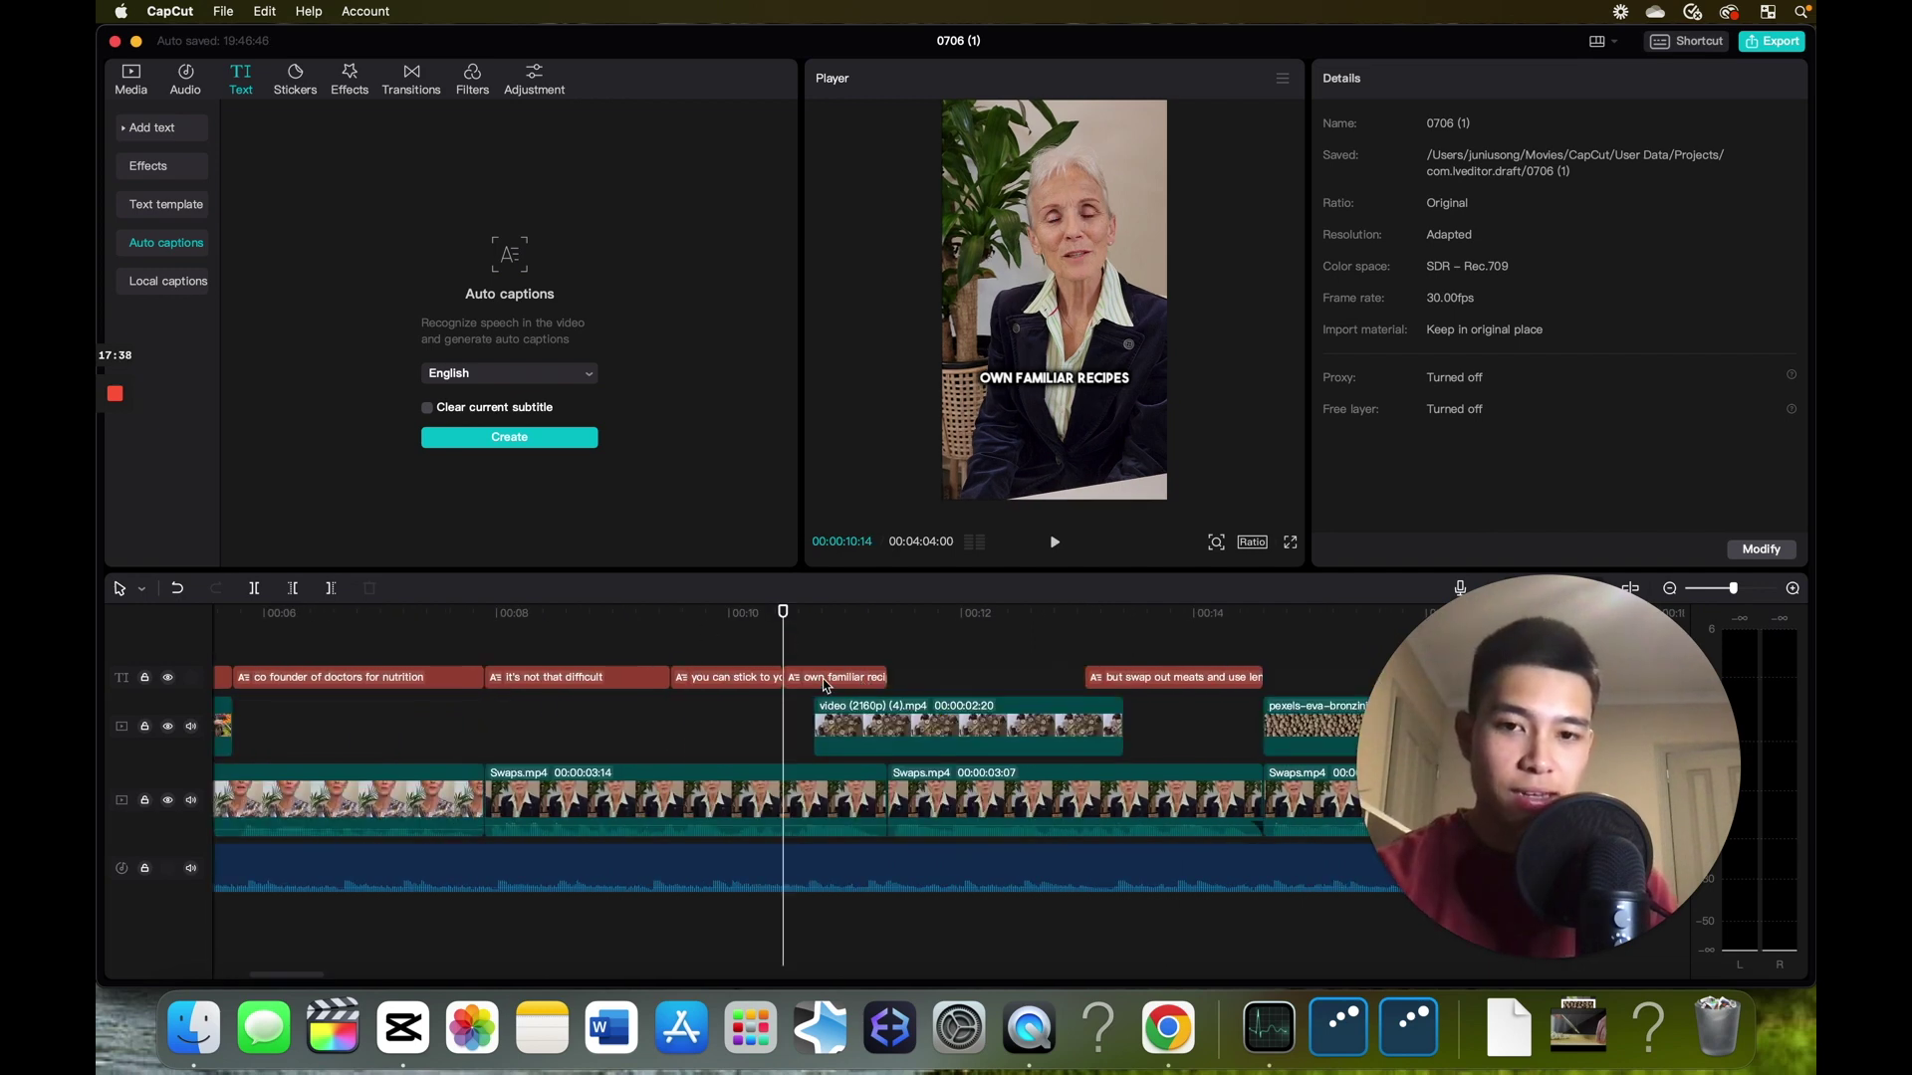
pyautogui.click(815, 658)
pyautogui.click(826, 683)
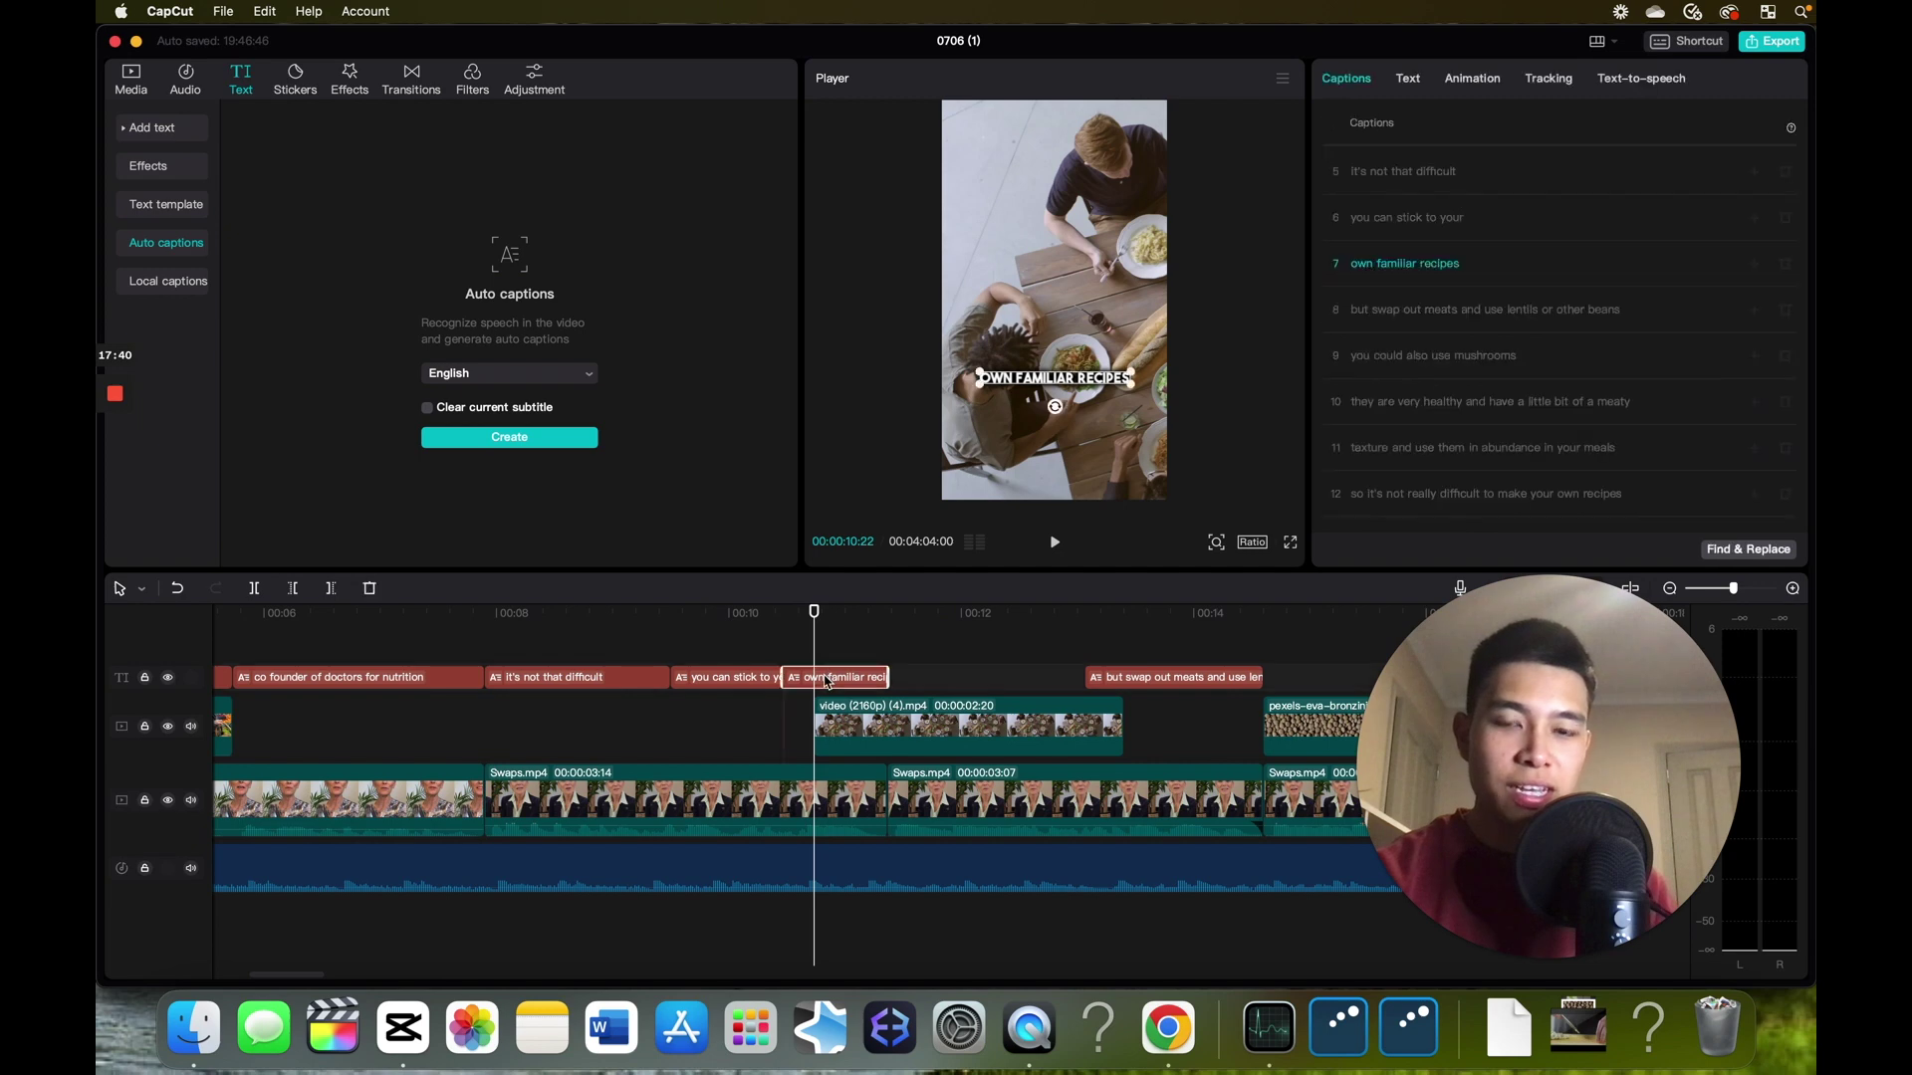
pyautogui.moveTo(826, 683)
pyautogui.mouseDown()
pyautogui.moveTo(863, 683)
pyautogui.moveTo(807, 676)
pyautogui.mouseUp()
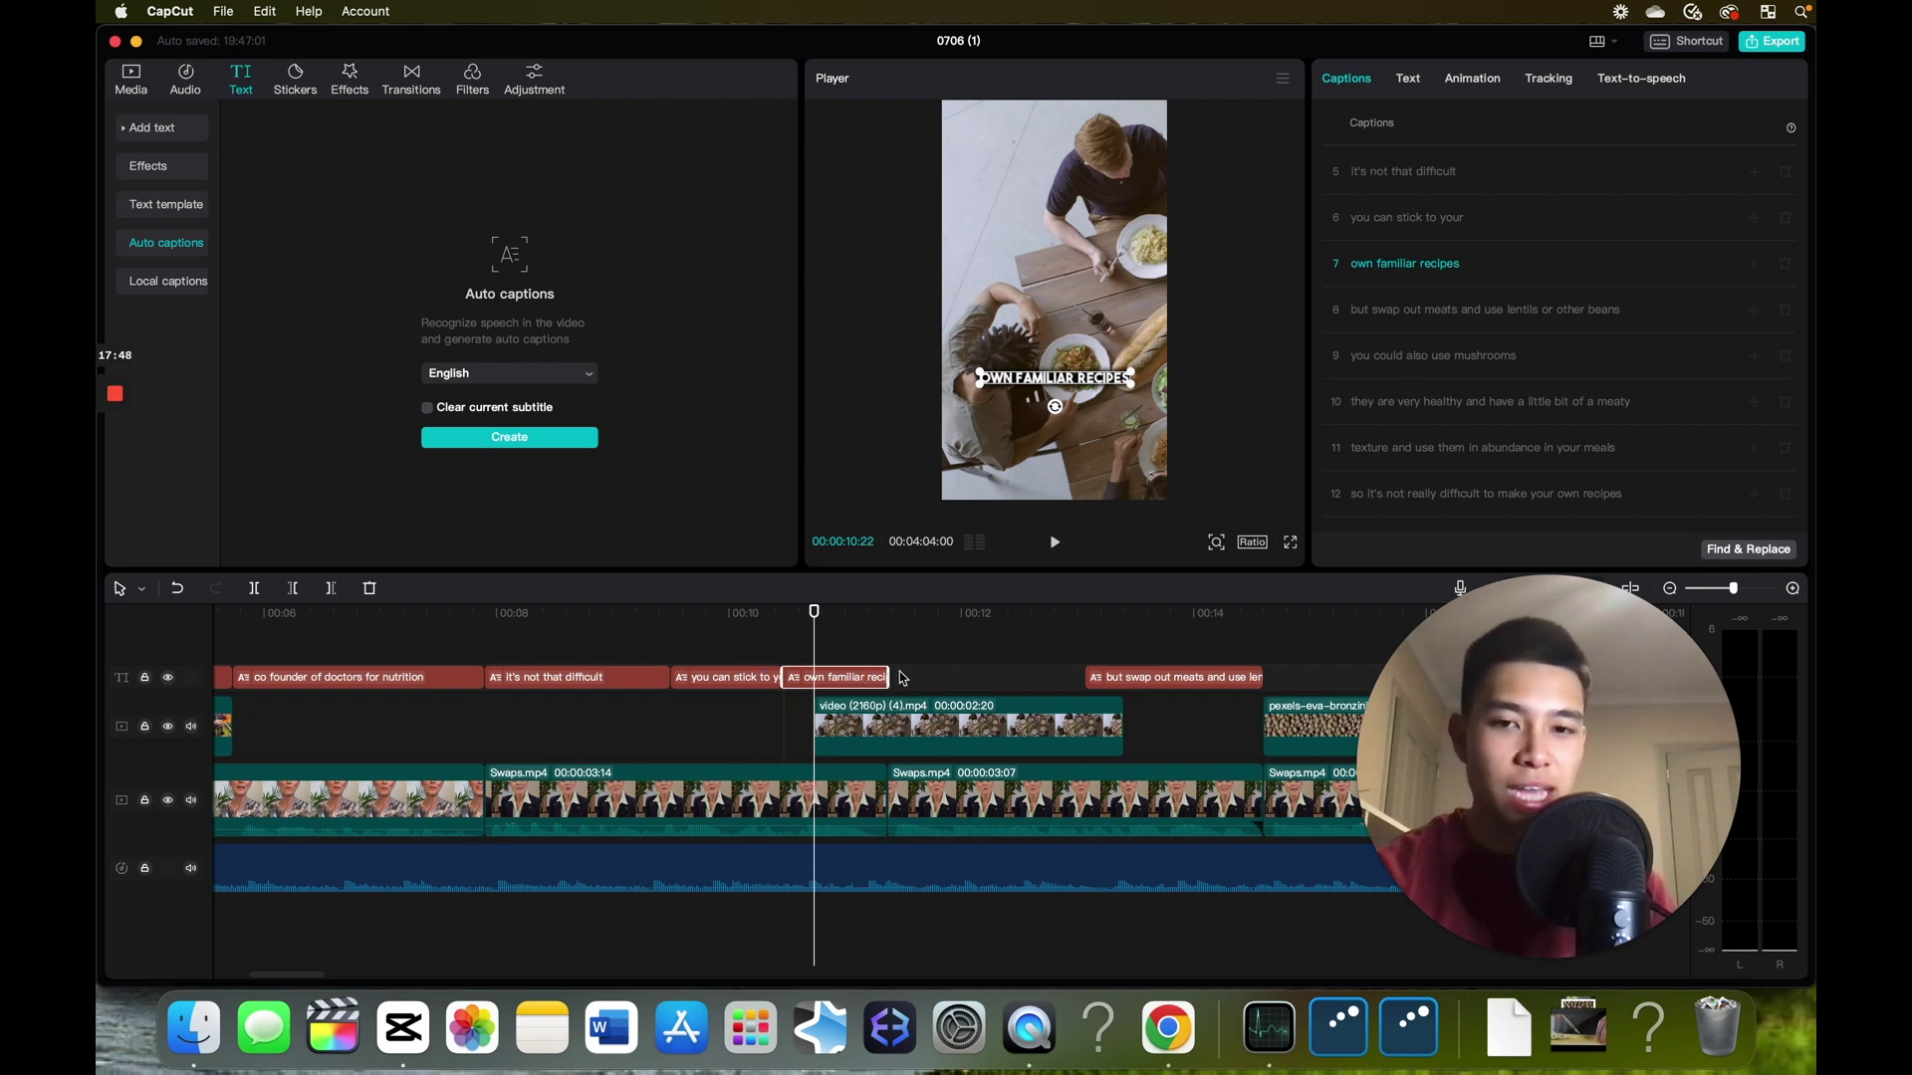
pyautogui.moveTo(882, 677); pyautogui.dragTo(937, 675)
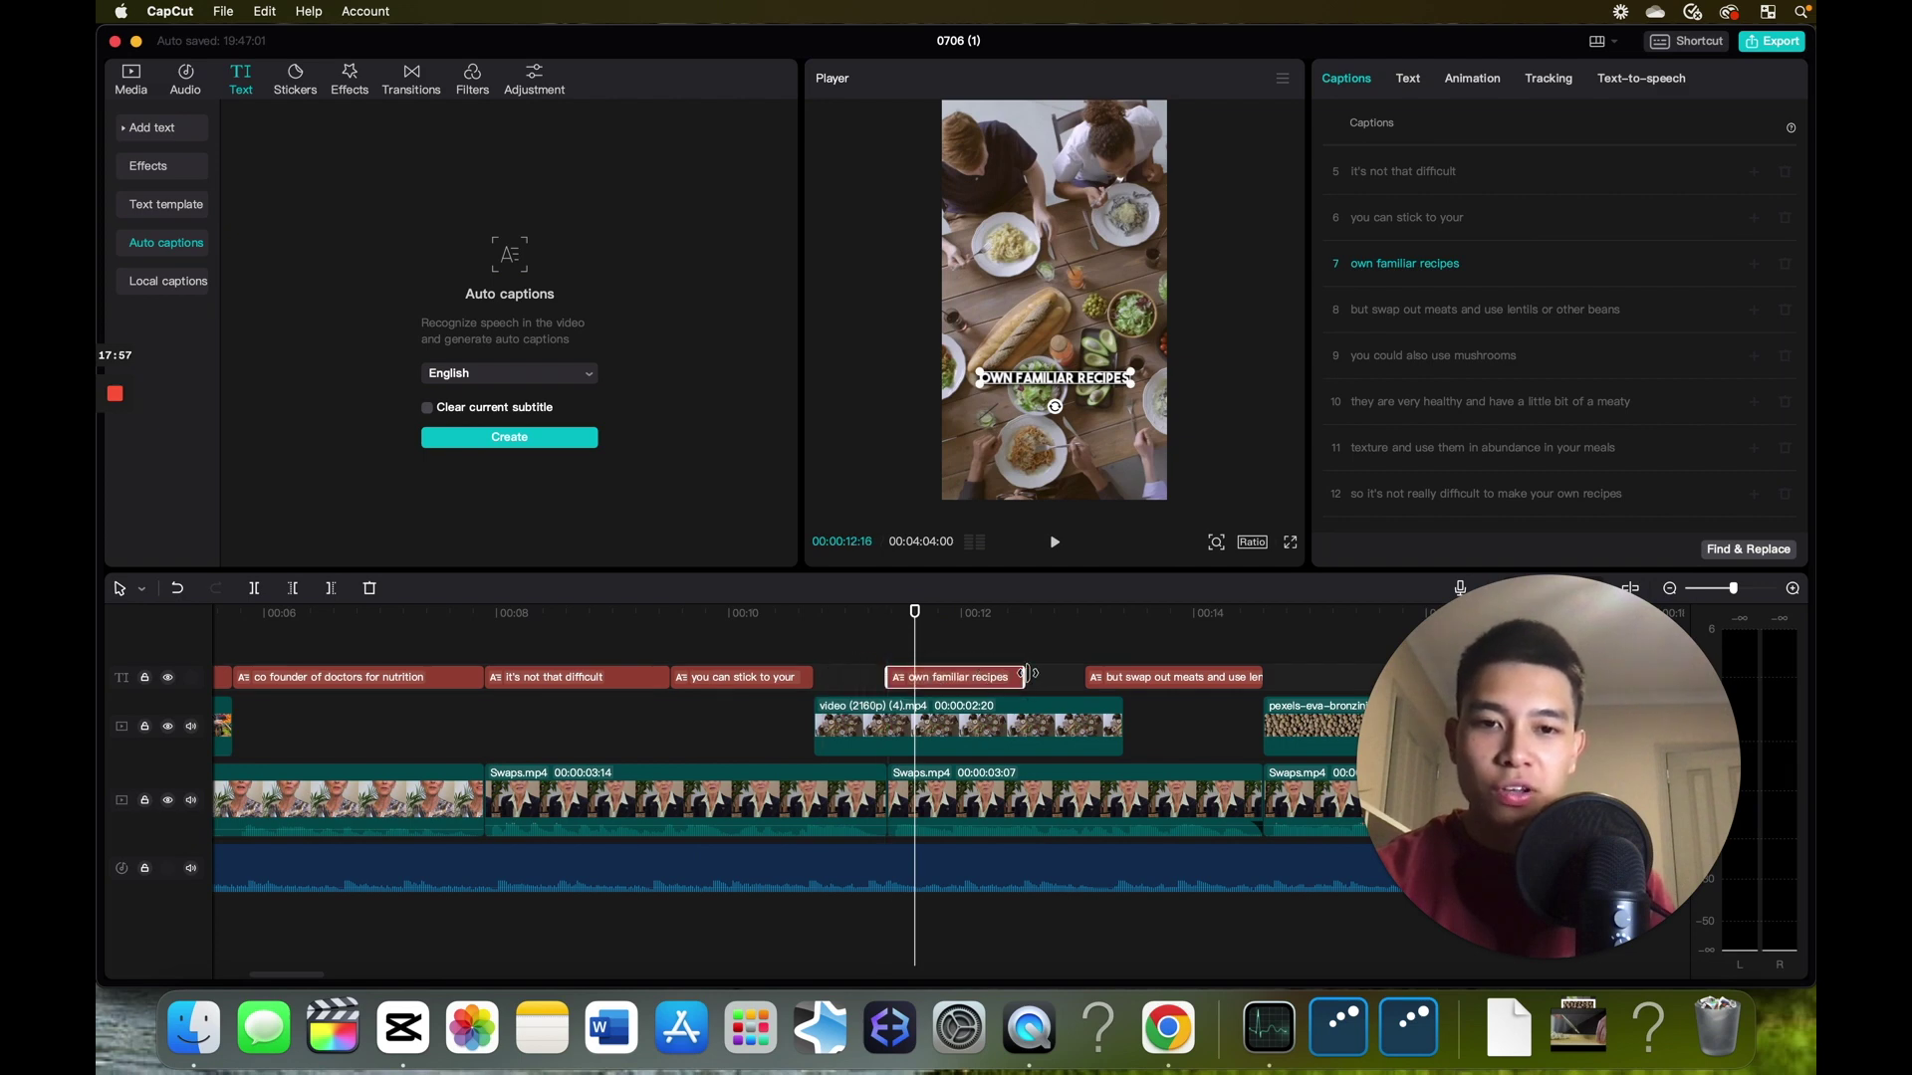
pyautogui.moveTo(1025, 676); pyautogui.dragTo(1084, 676)
pyautogui.moveTo(811, 677); pyautogui.dragTo(887, 677)
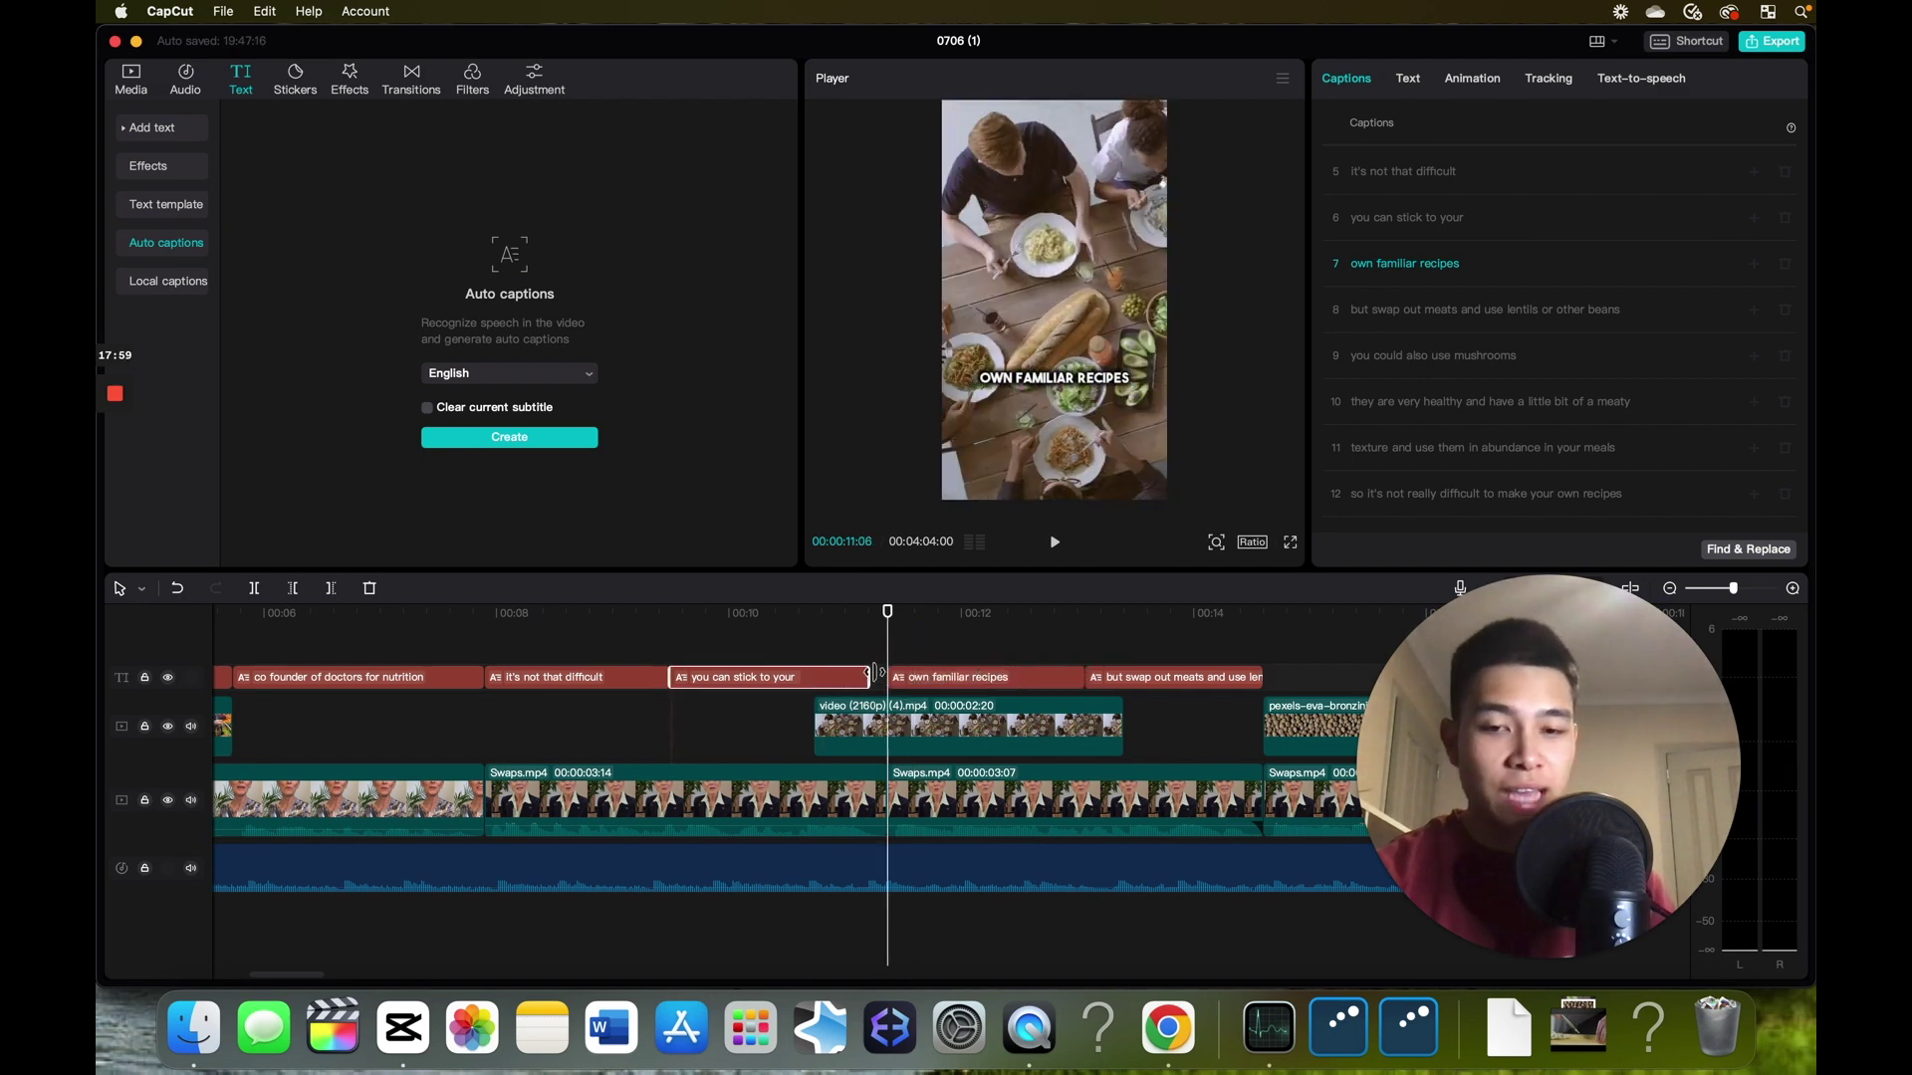
pyautogui.click(556, 638)
pyautogui.hscroll(-10, 556, 638)
pyautogui.click(275, 667)
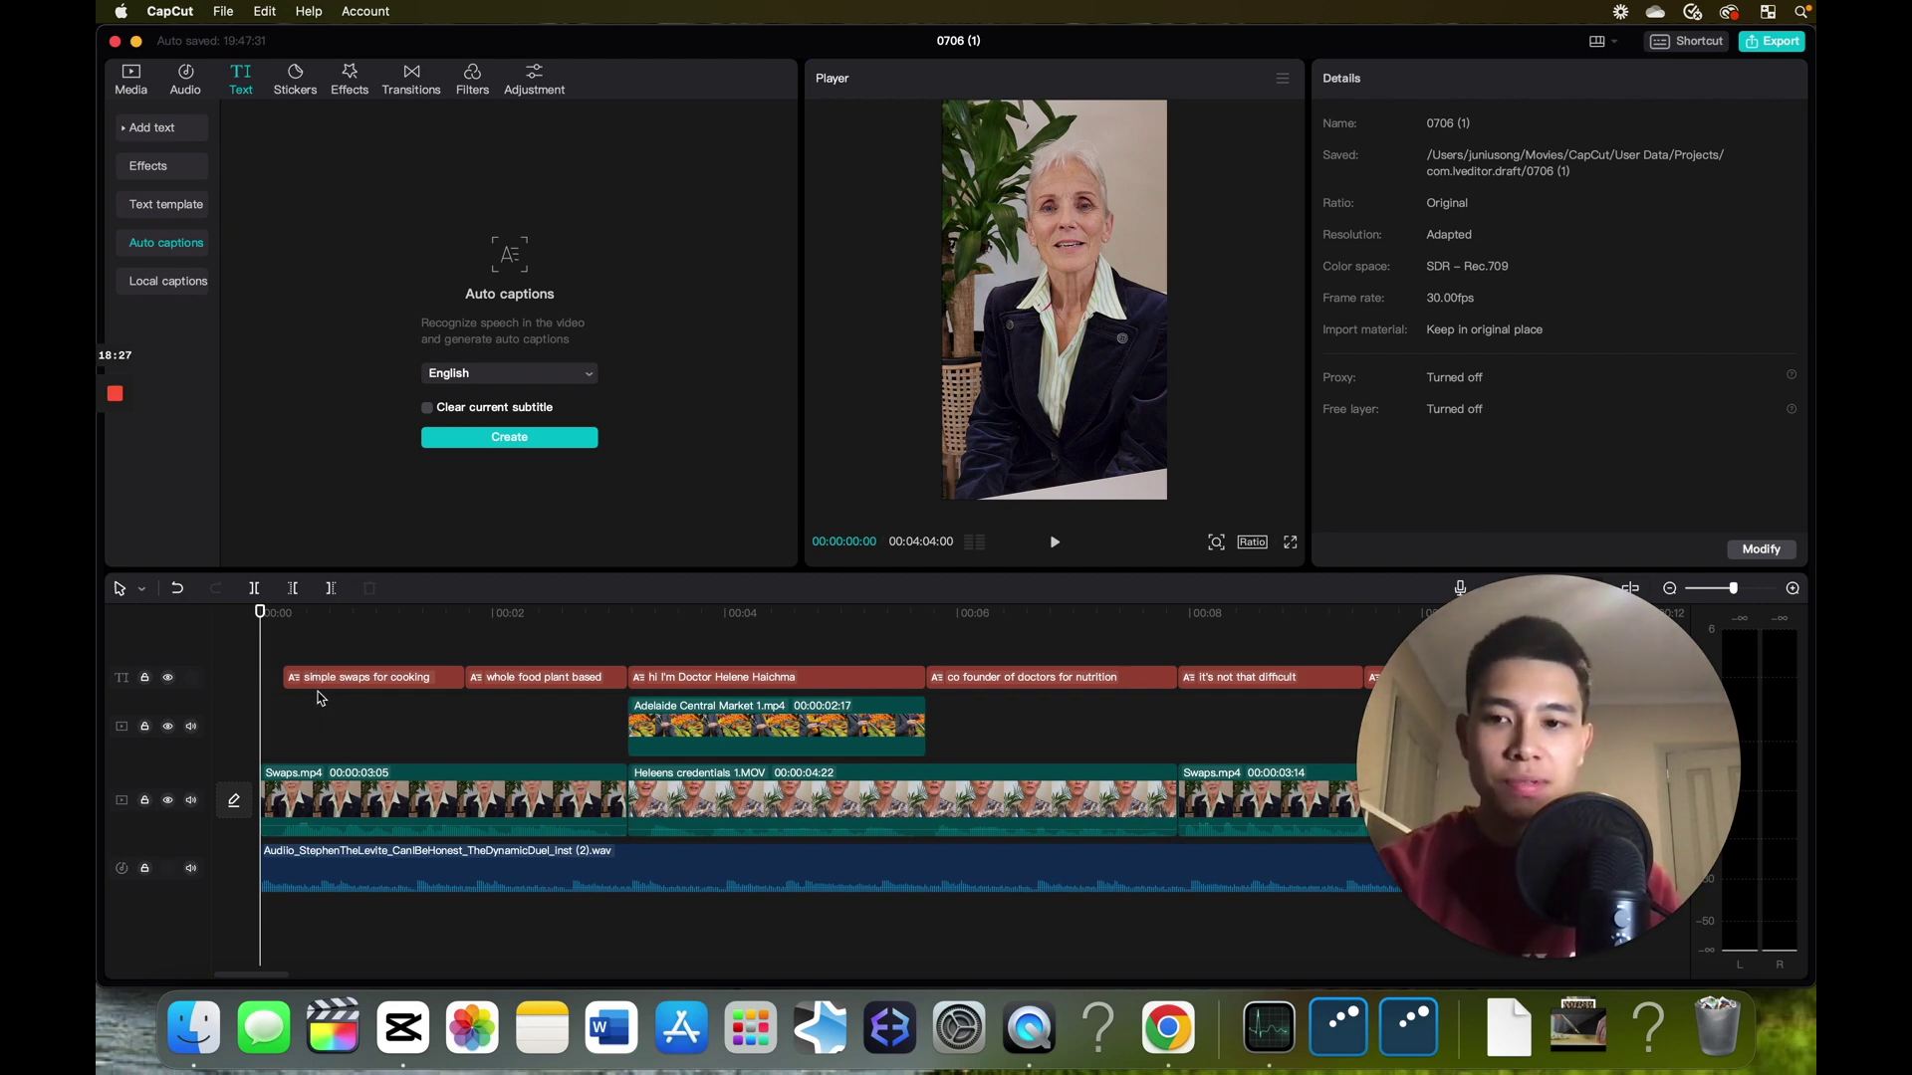
# - Give the 'simple swaps for cooking' caption a Bounce In entrance animation lasting 0.1s
pyautogui.click(288, 673)
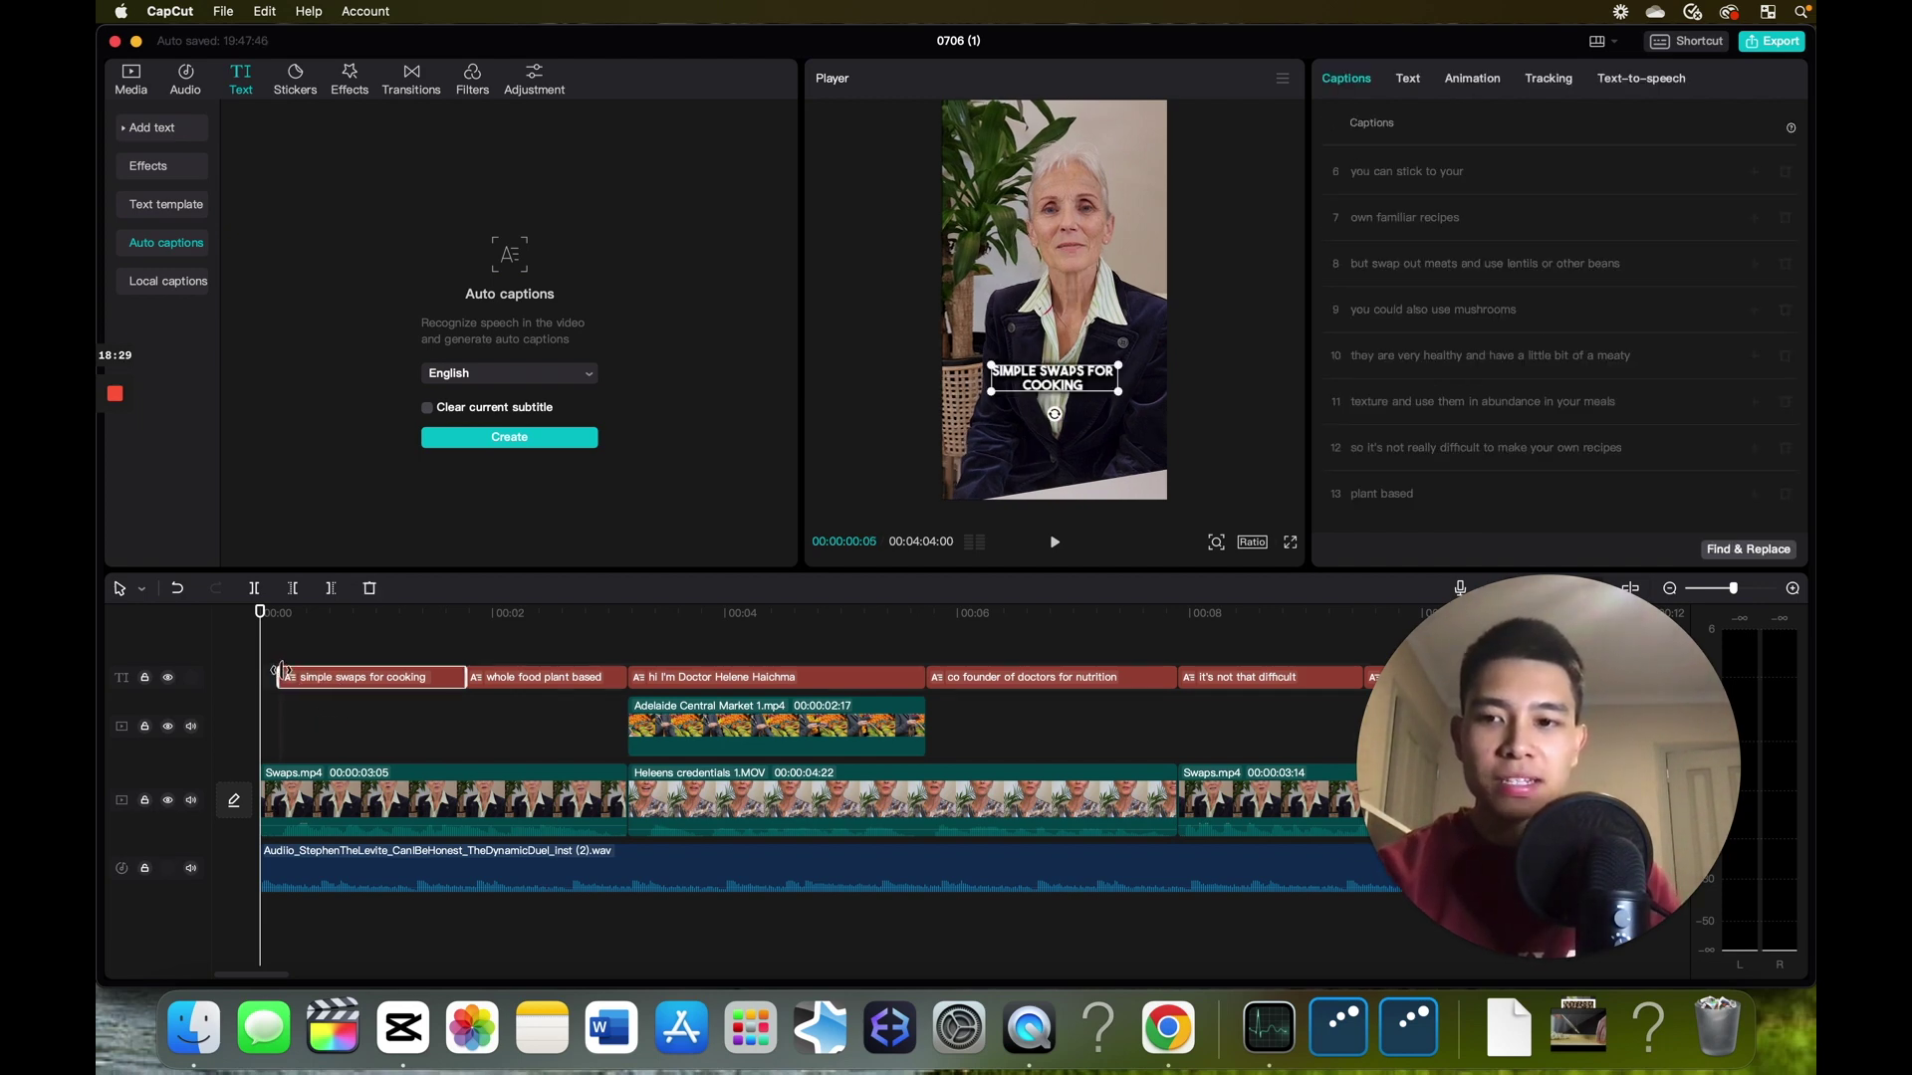
pyautogui.click(291, 642)
pyautogui.click(339, 678)
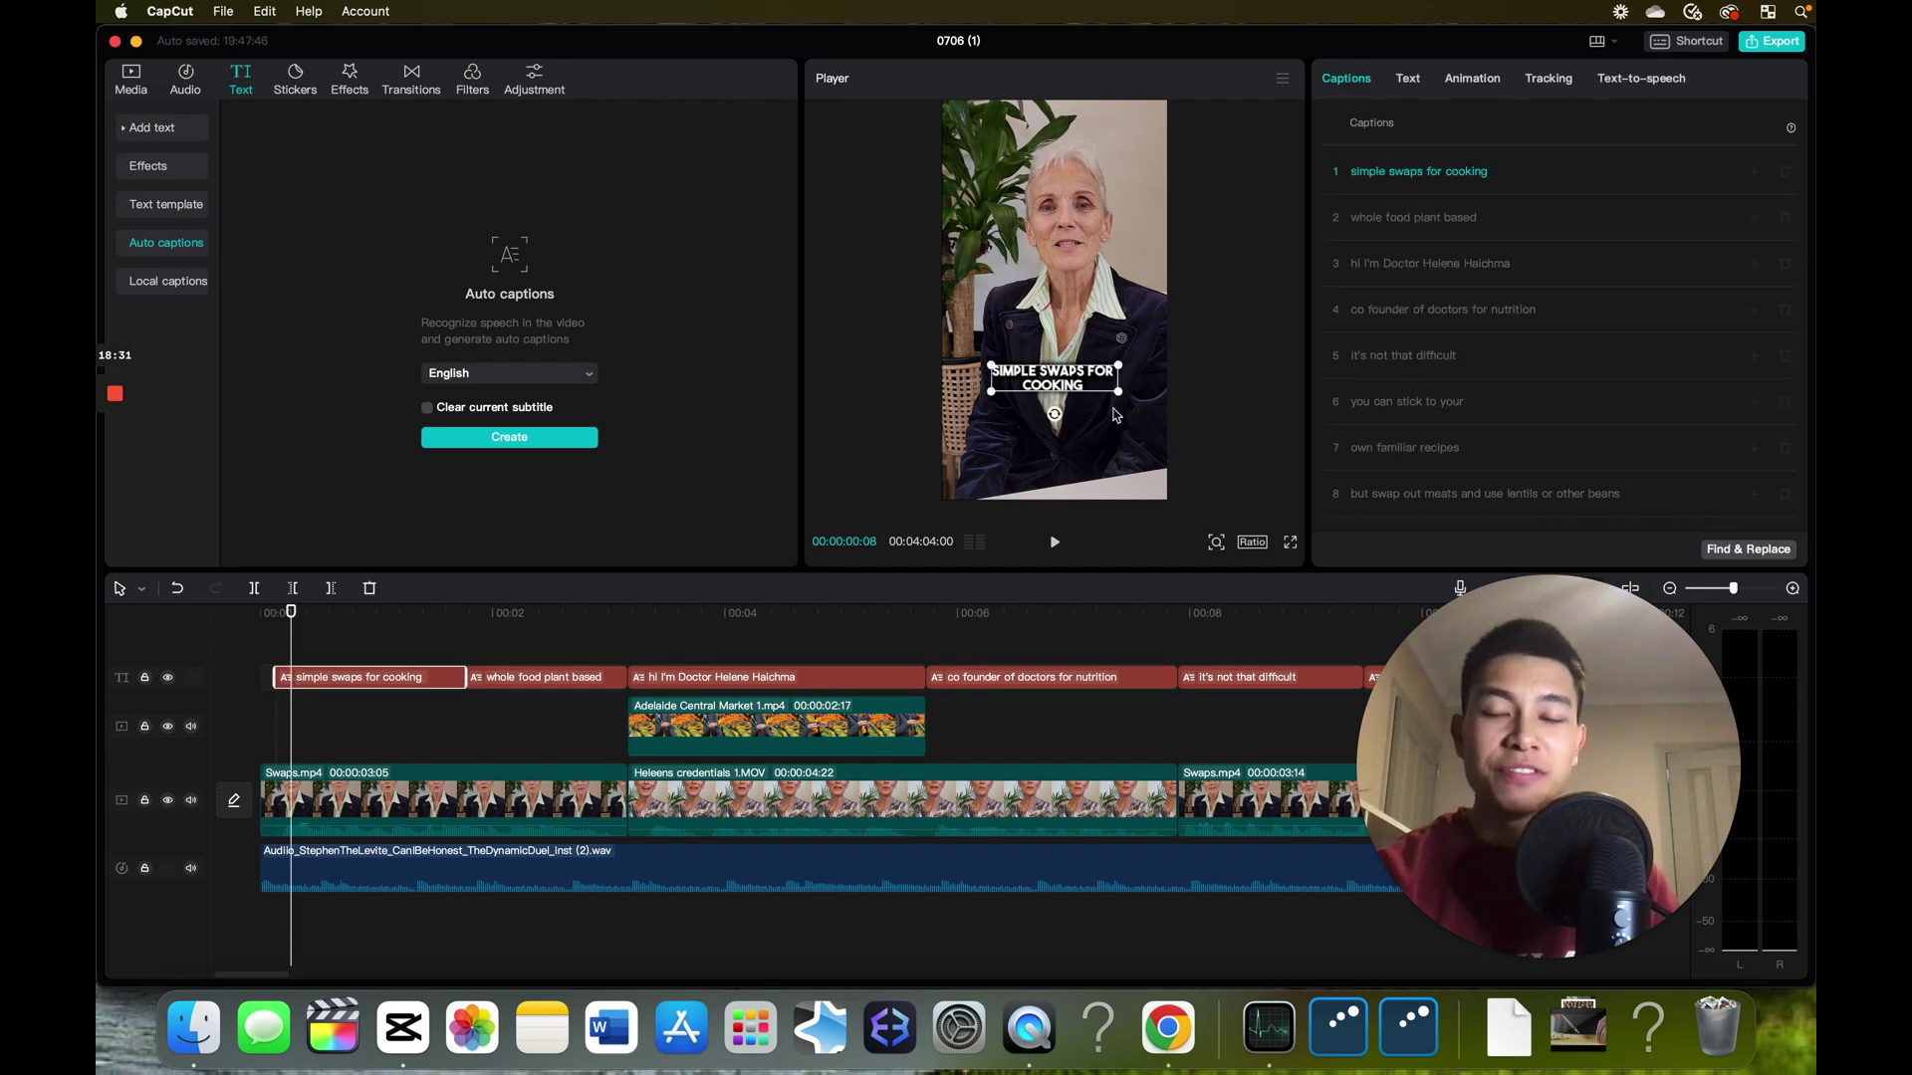
pyautogui.click(1409, 82)
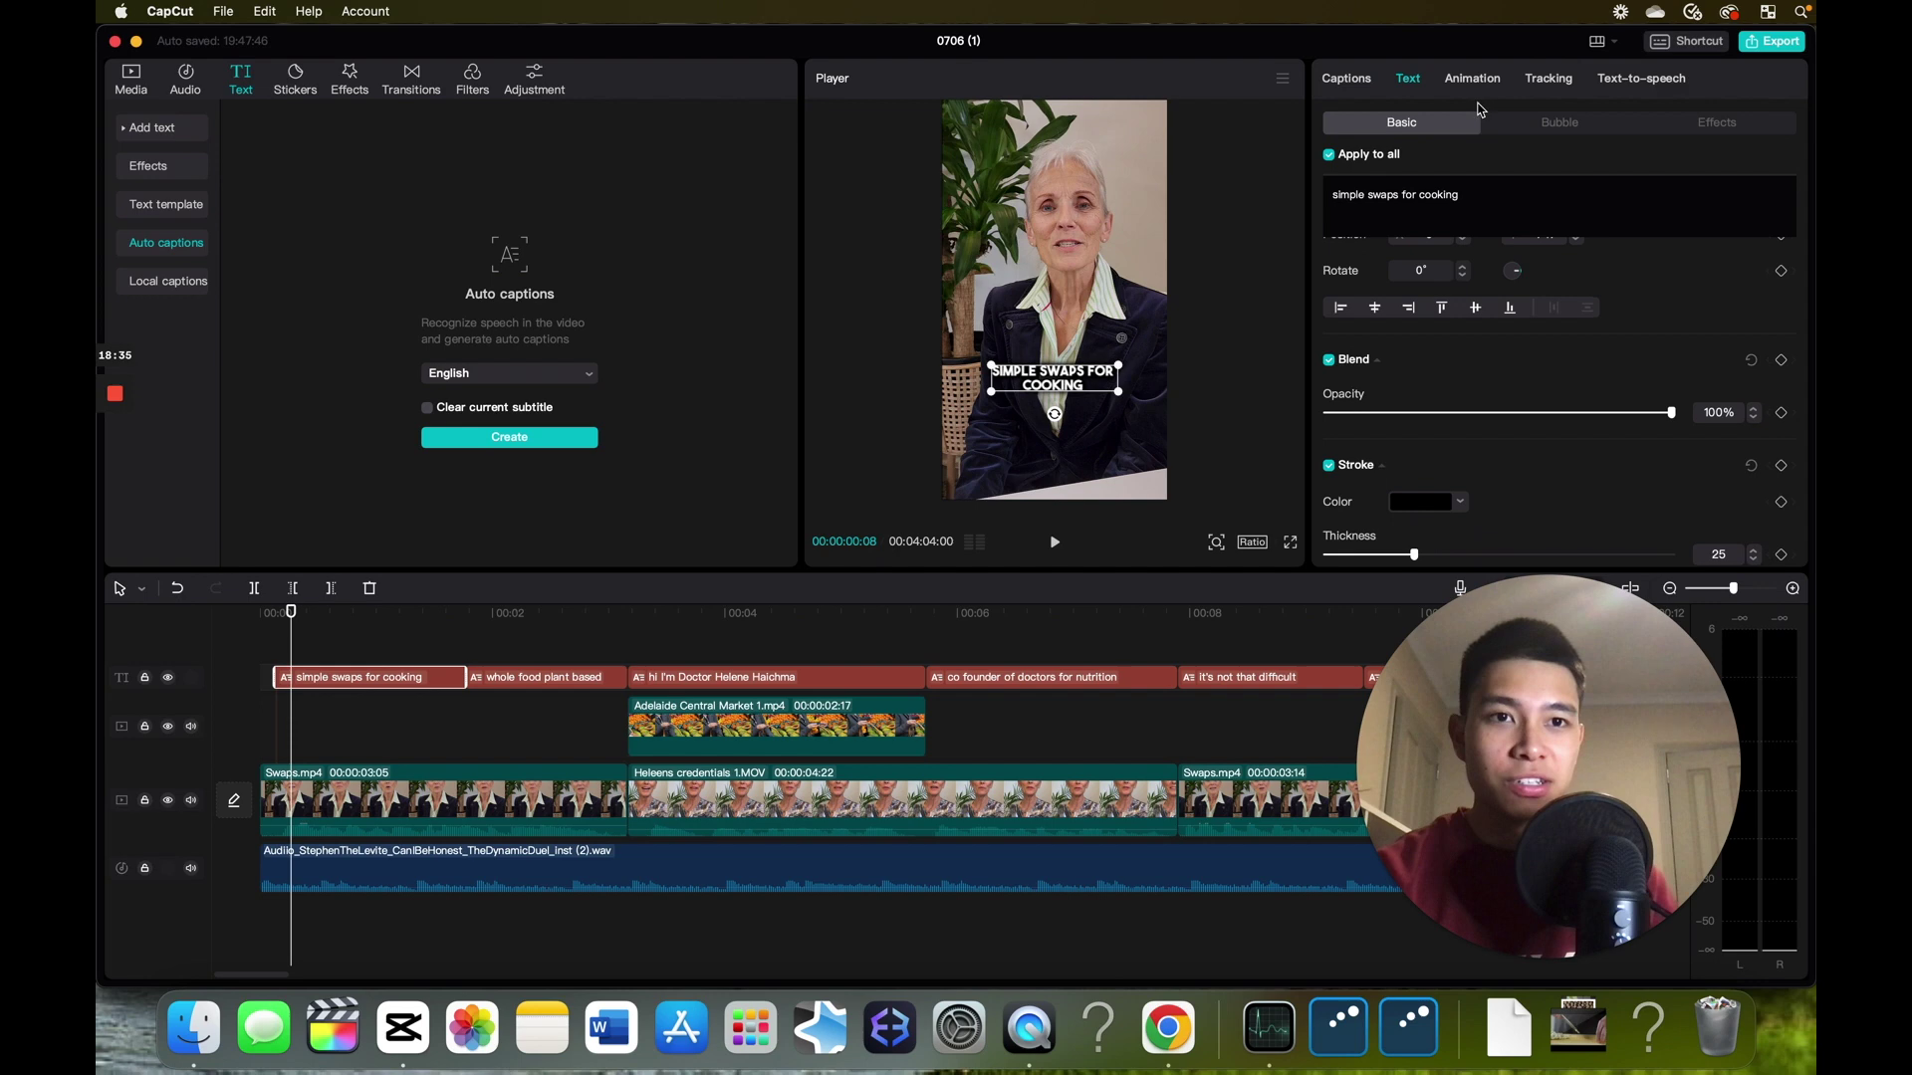
pyautogui.click(1474, 79)
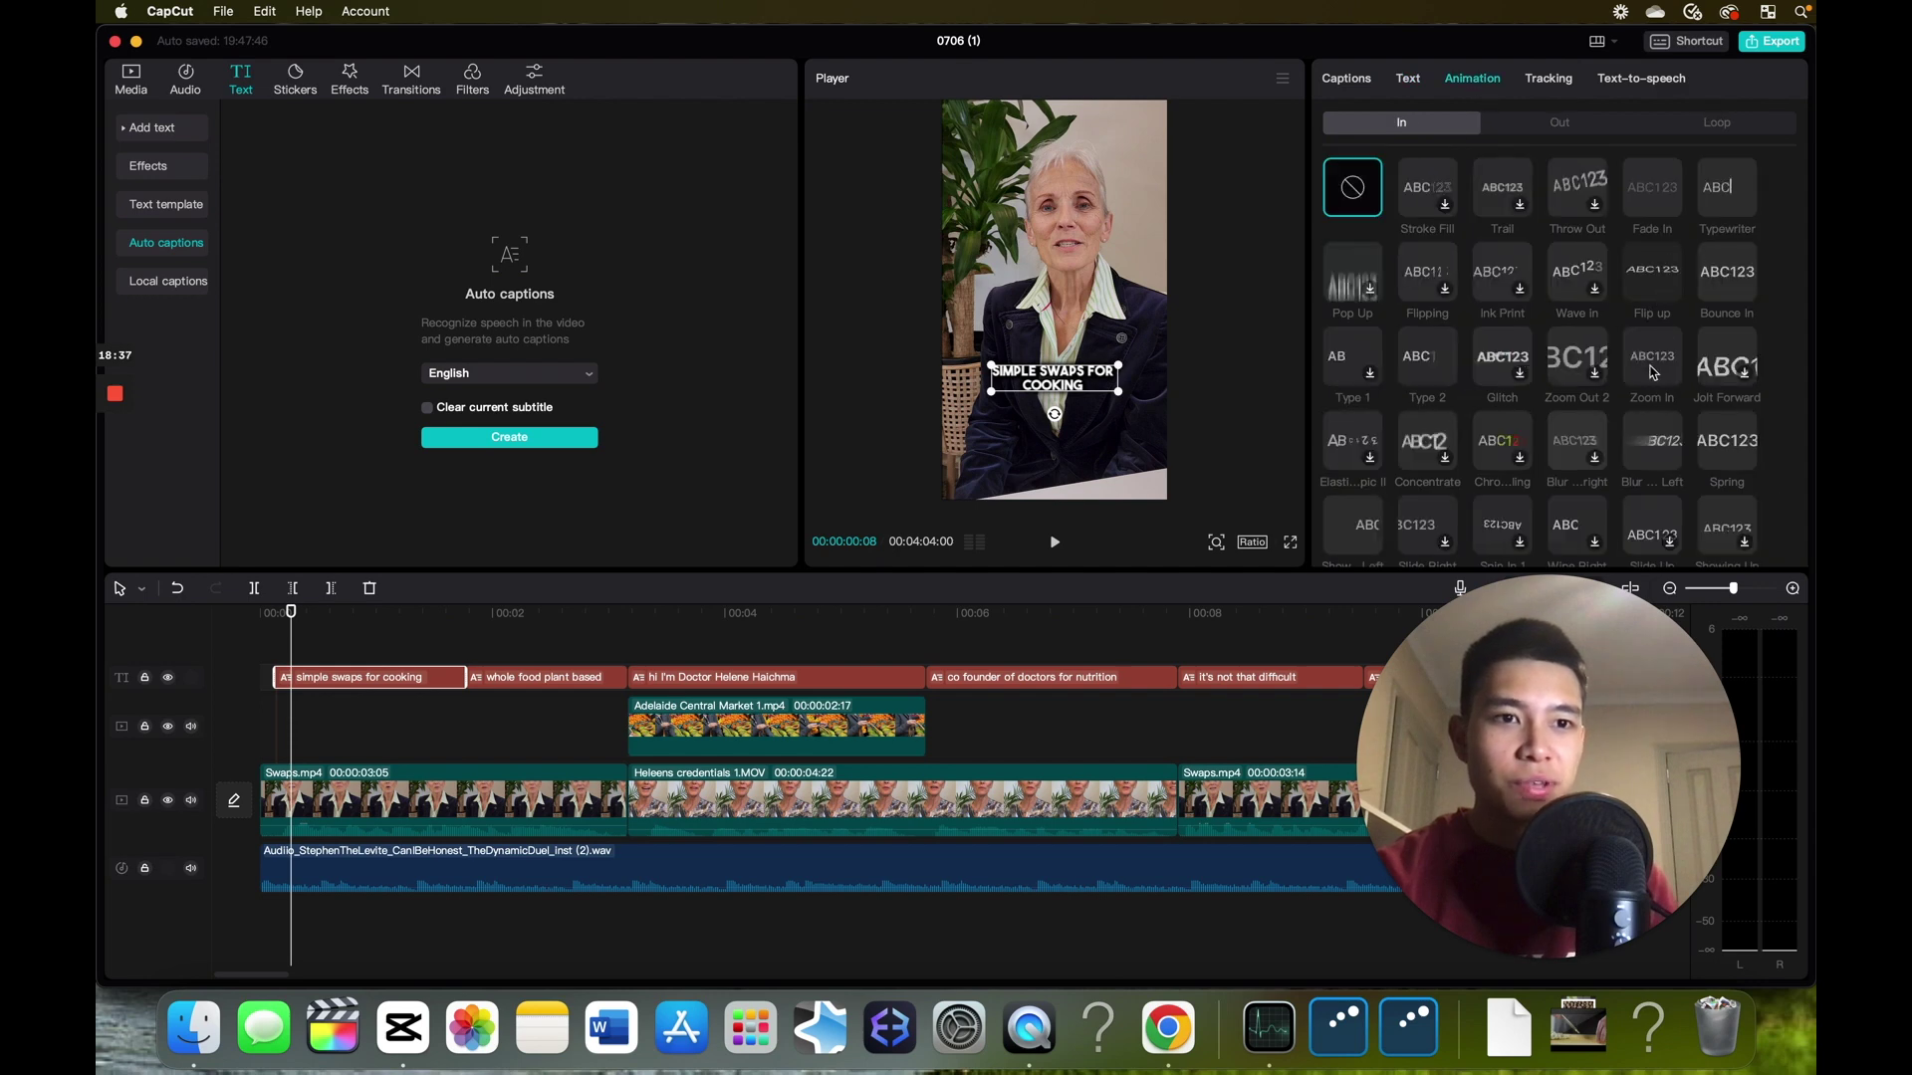
pyautogui.click(1714, 287)
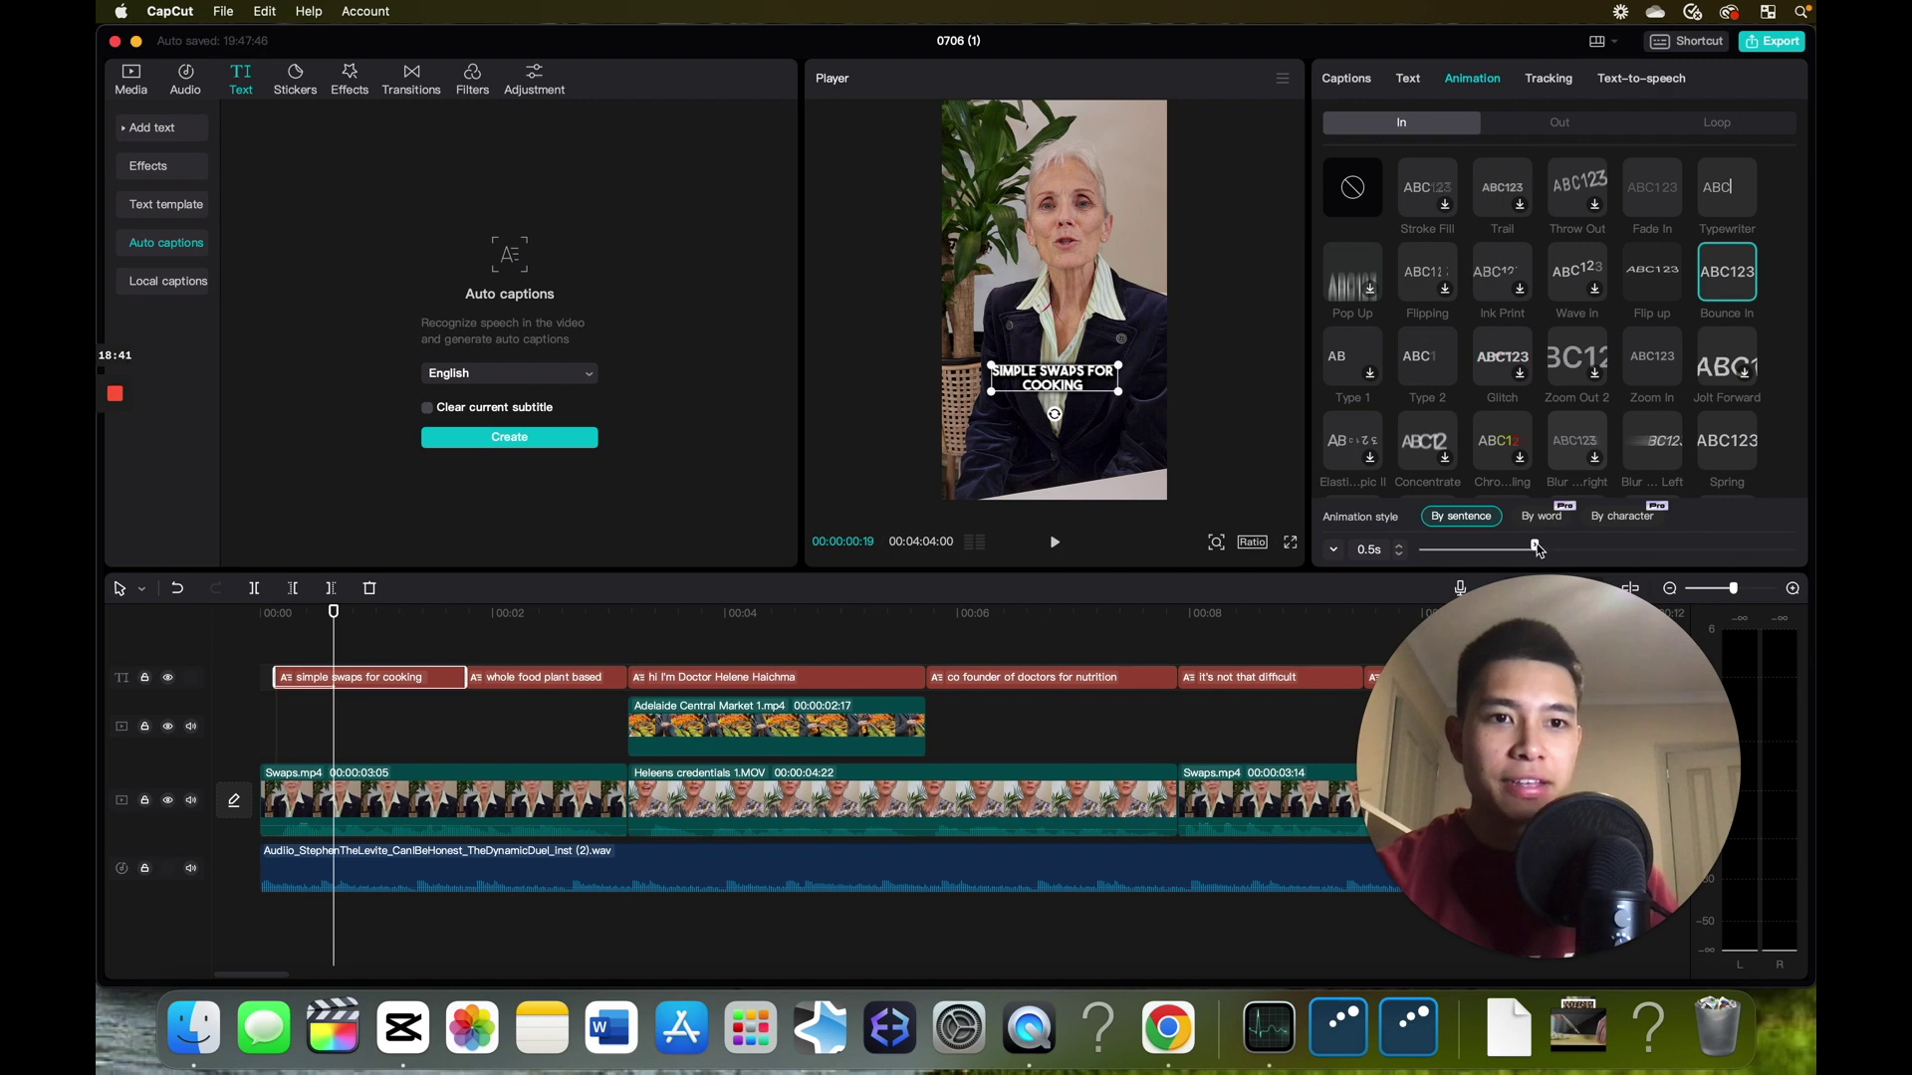
pyautogui.moveTo(1538, 549); pyautogui.dragTo(1455, 550)
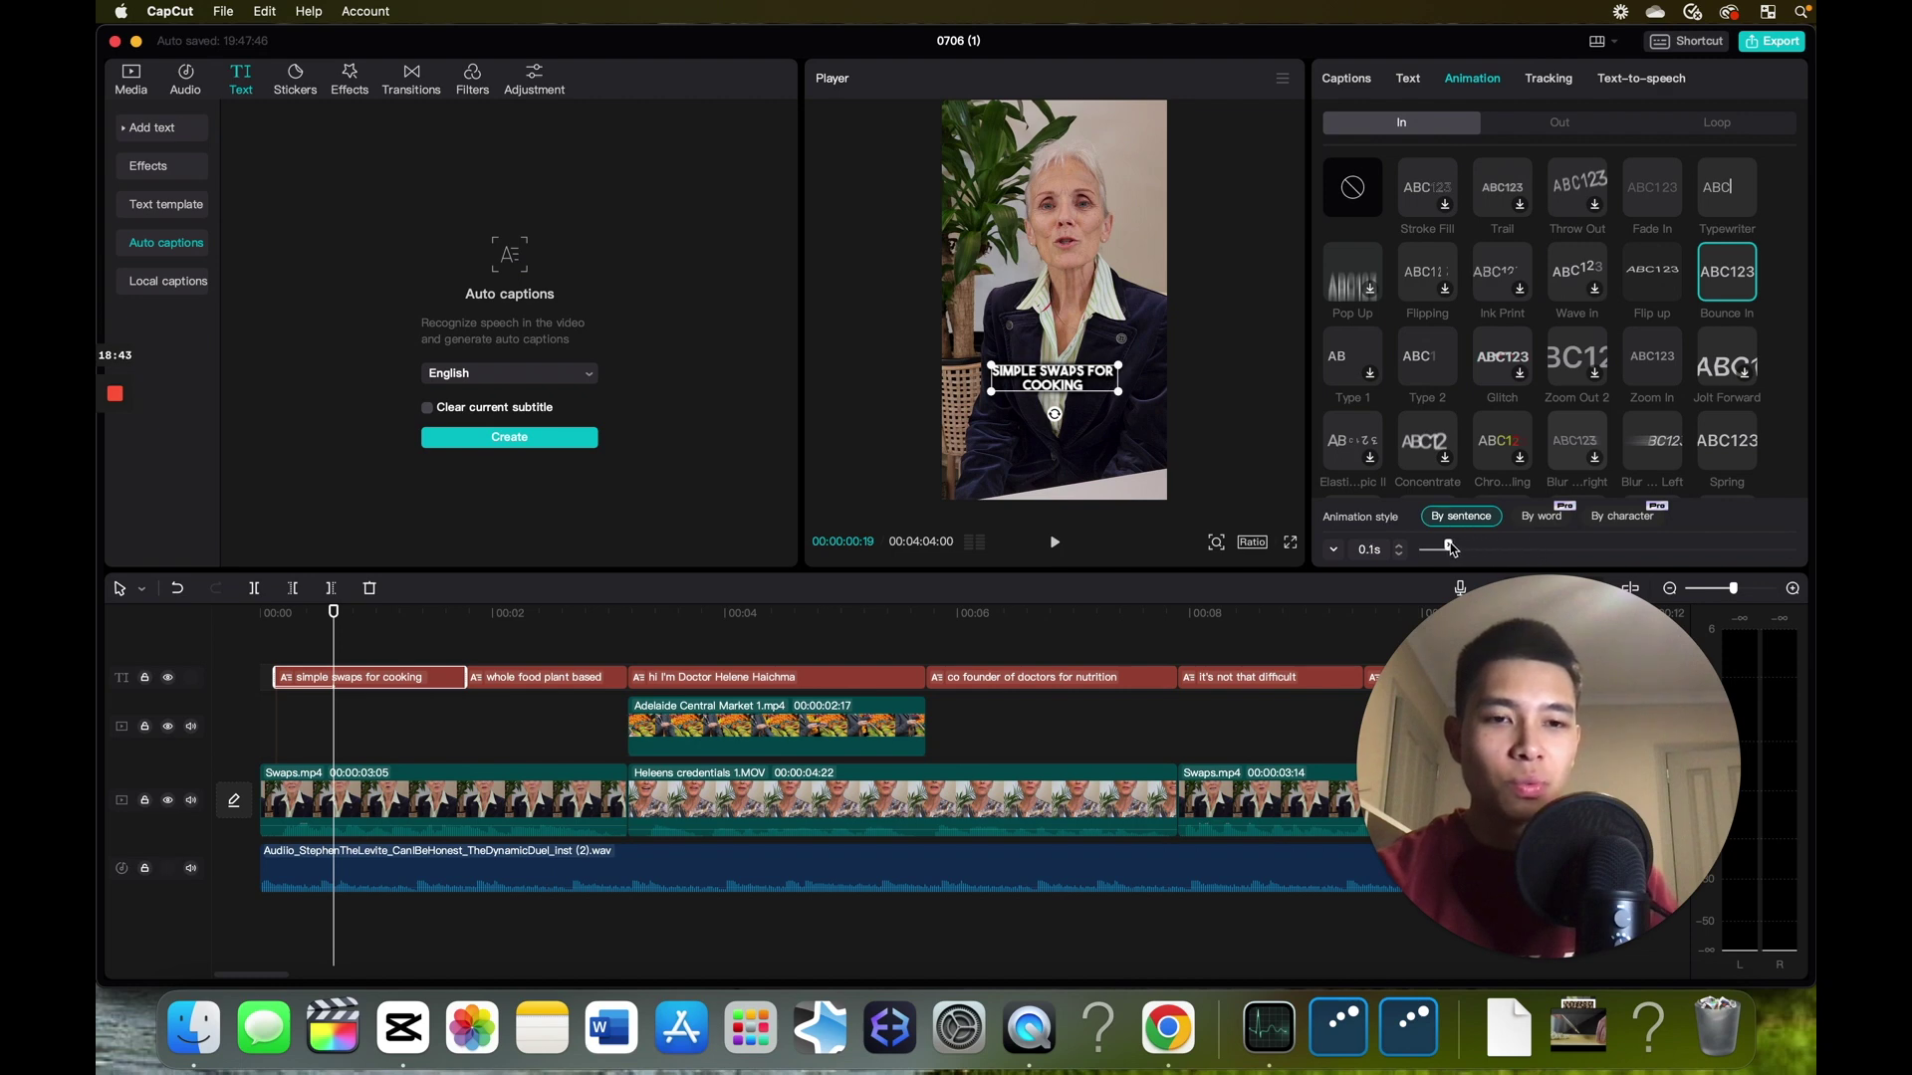
# - Play the opening to preview the caption's Bounce In animation
pyautogui.click(260, 661)
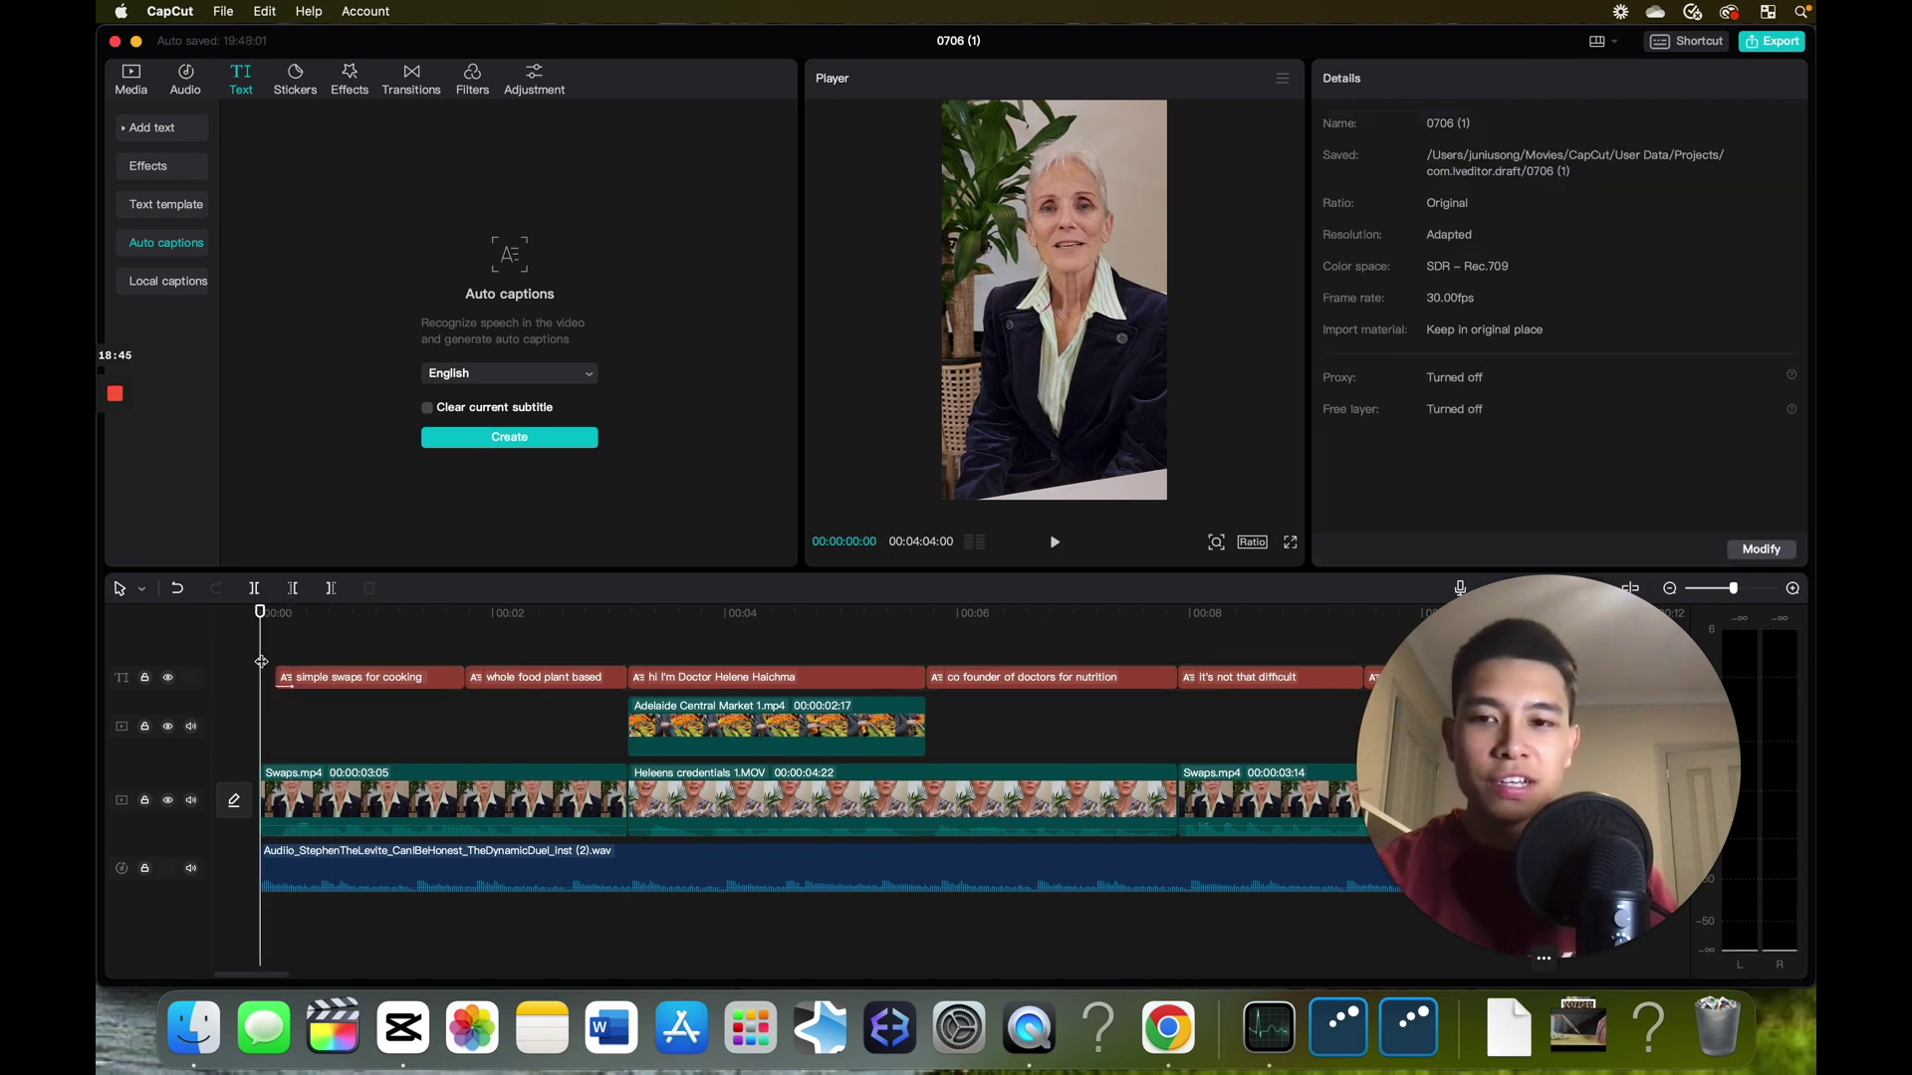
pyautogui.press('space')
pyautogui.click(271, 648)
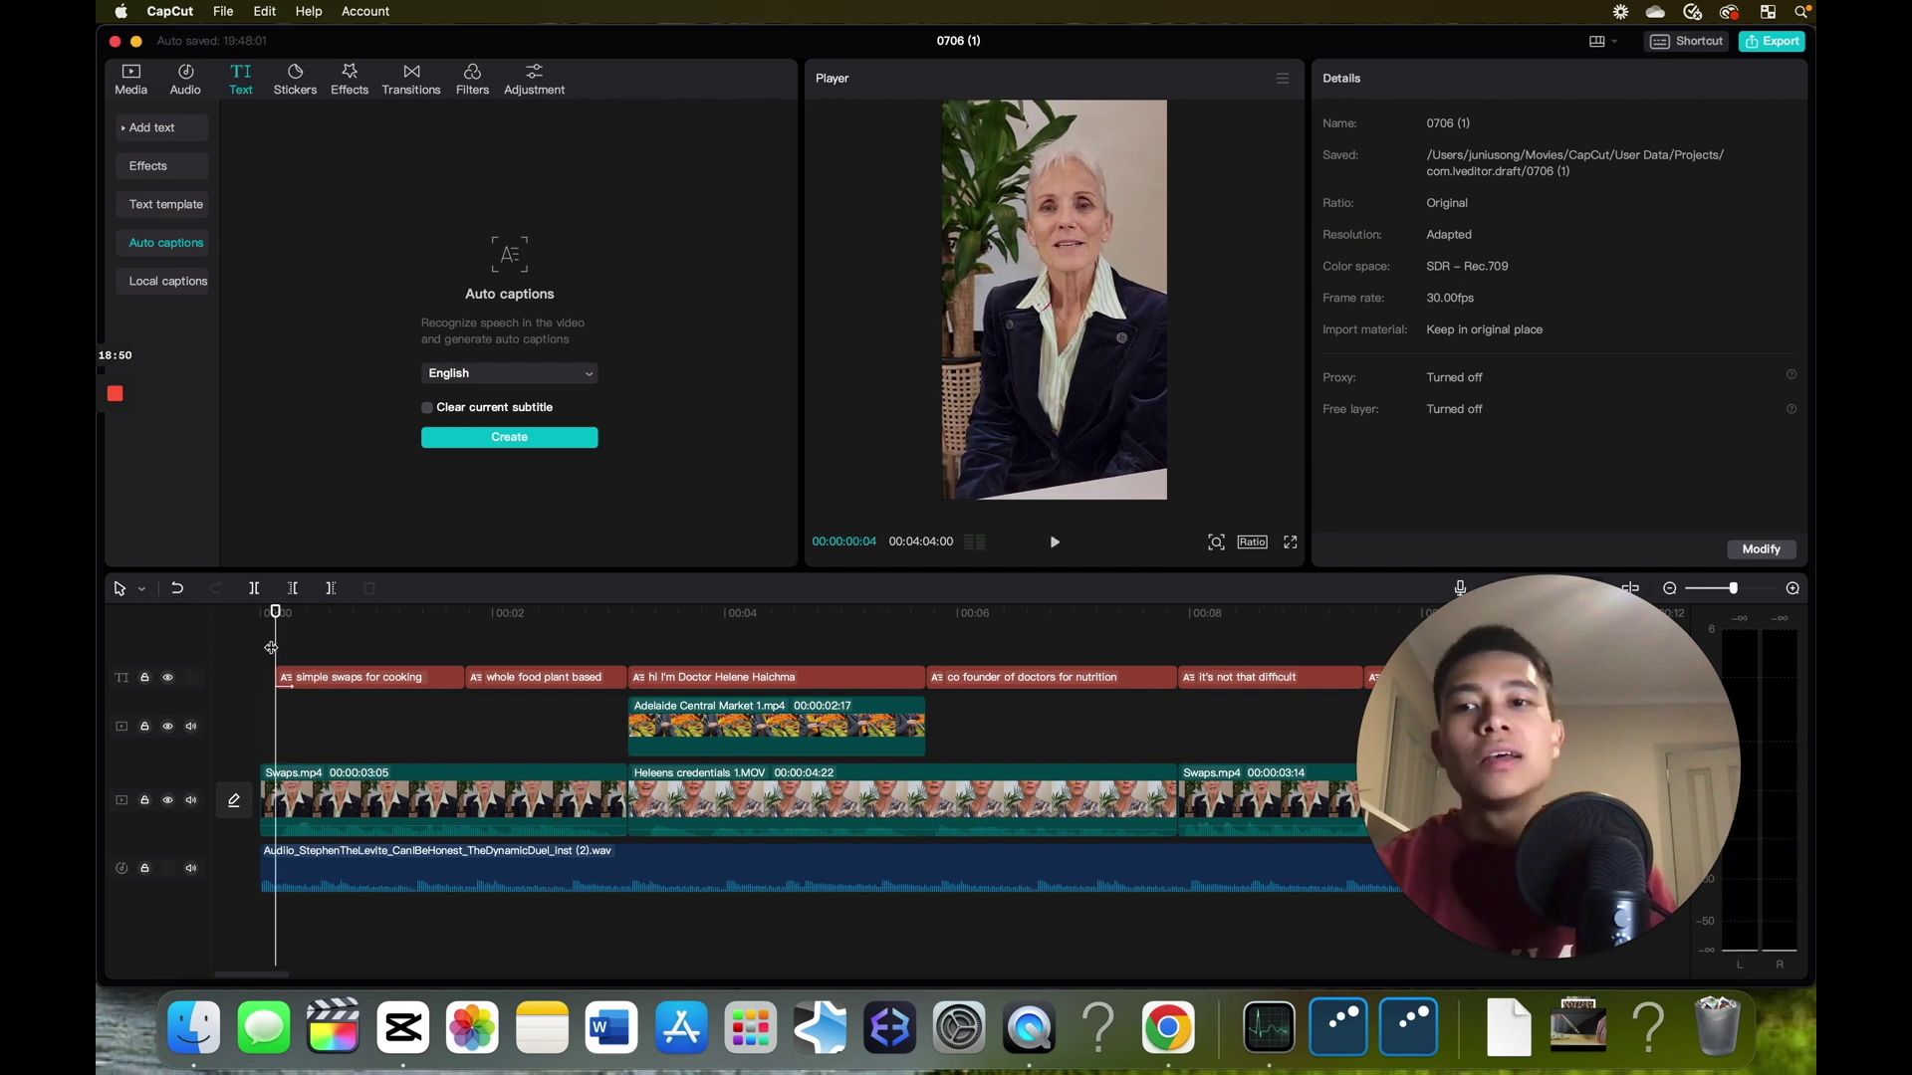
pyautogui.click(251, 645)
# - Apply a Zoom 1 entrance animation to the opening Swaps.mp4 clip and shorten it to 0.3s
pyautogui.click(331, 796)
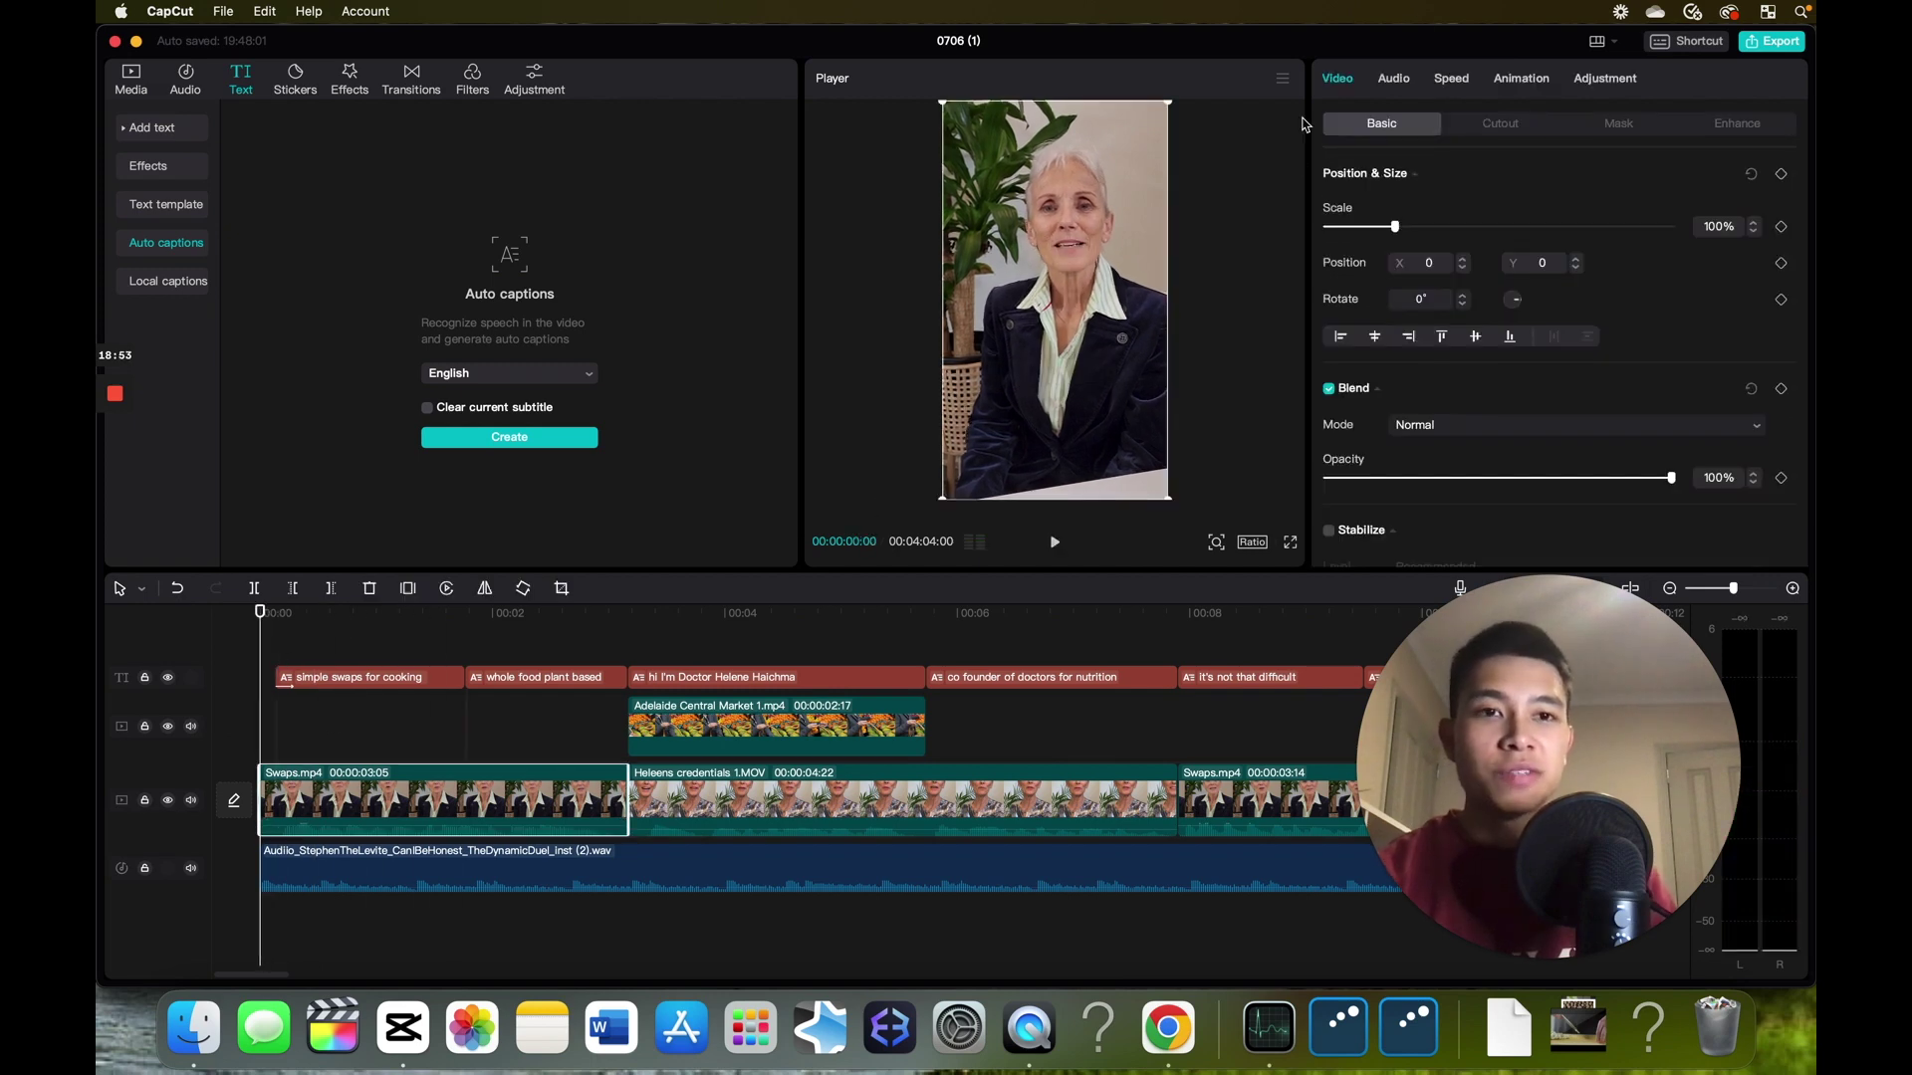
pyautogui.click(1517, 80)
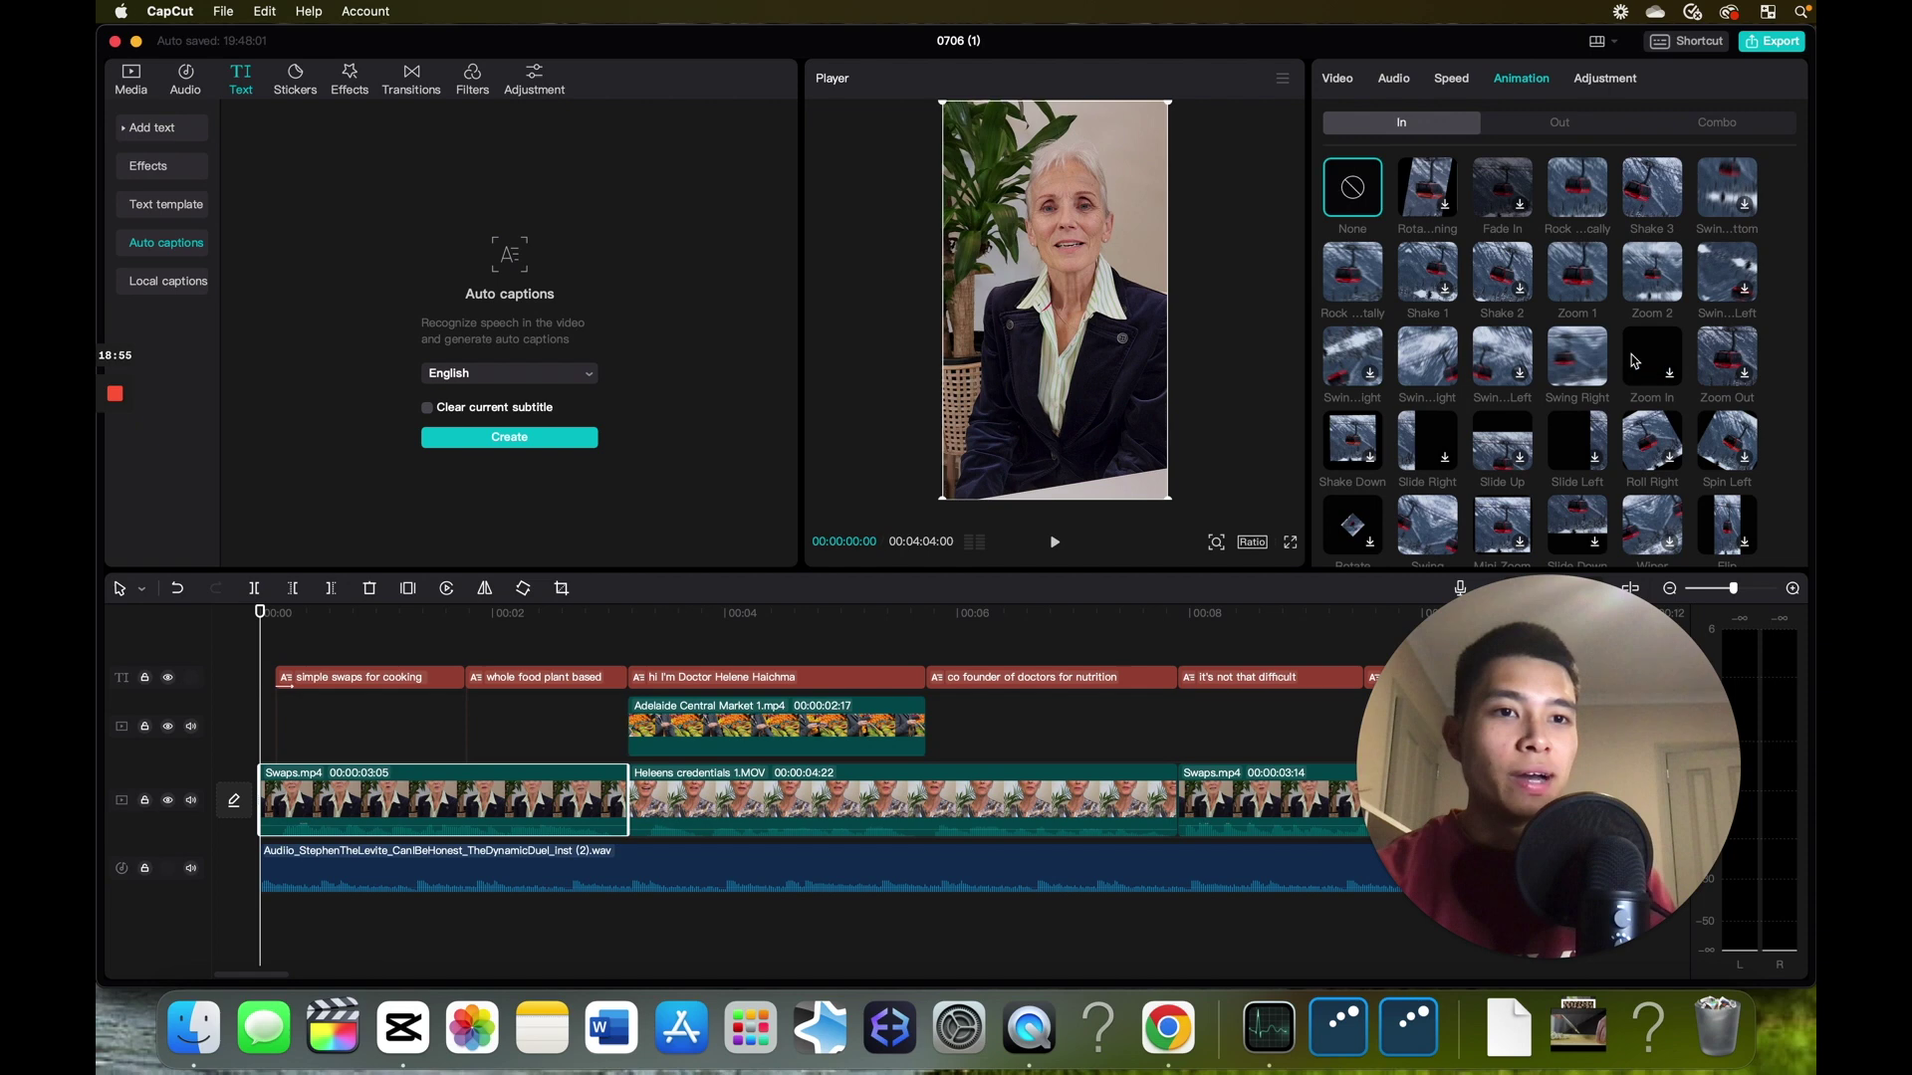
pyautogui.click(1592, 292)
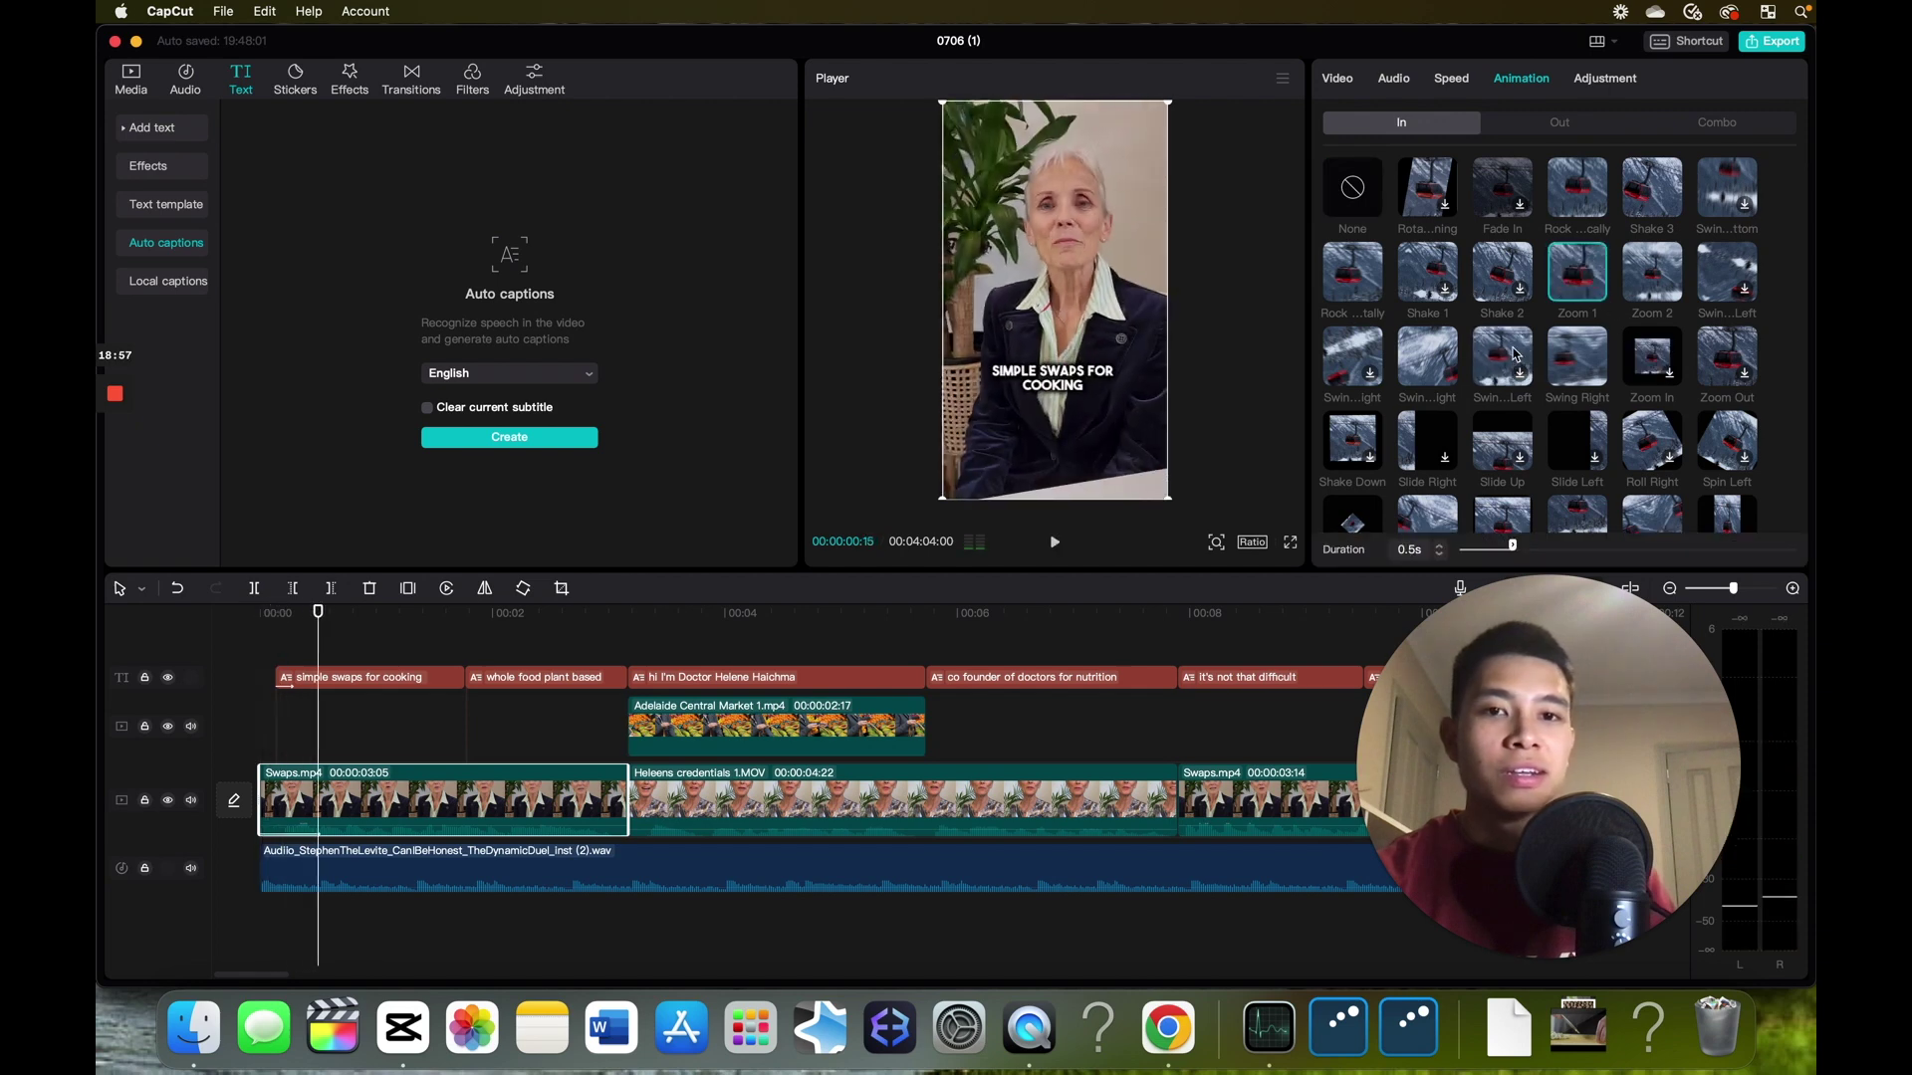
pyautogui.click(257, 666)
pyautogui.press('space')
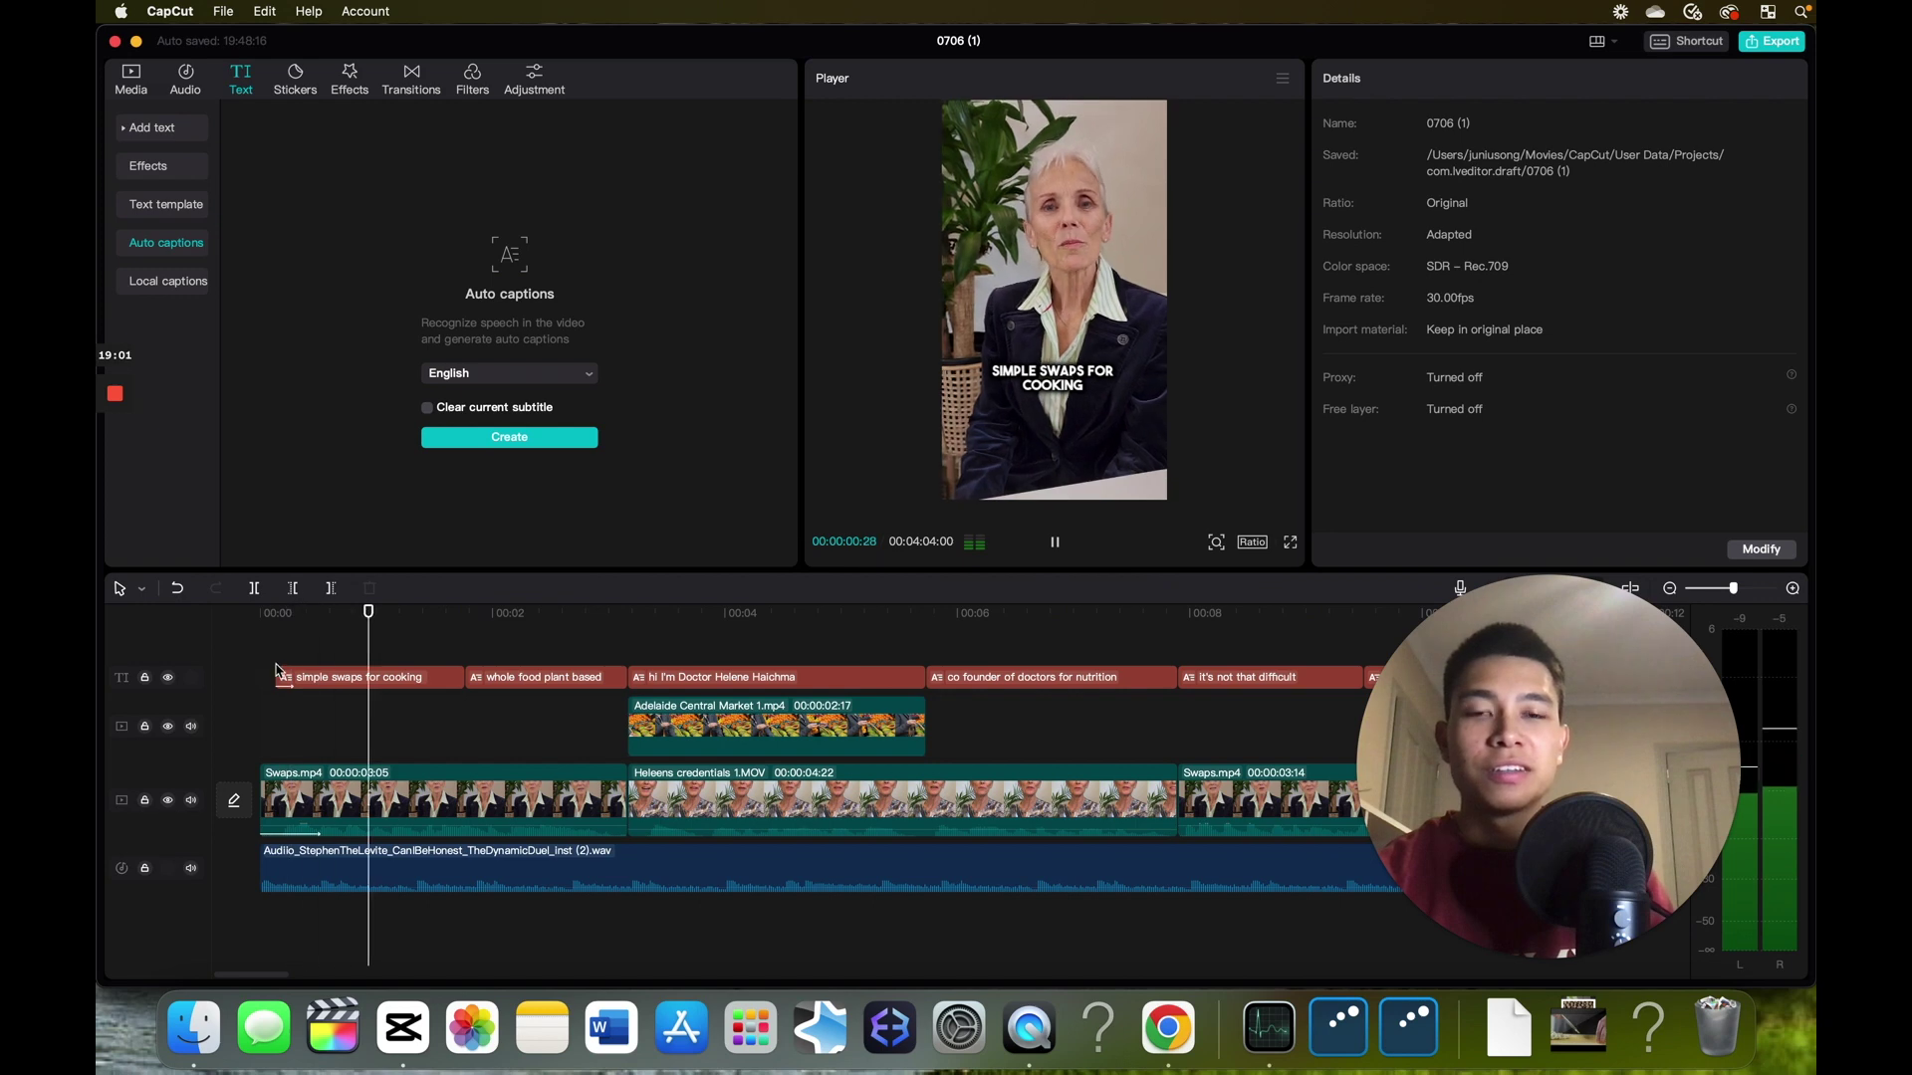
pyautogui.press('space')
pyautogui.click(308, 776)
pyautogui.moveTo(1512, 547); pyautogui.dragTo(1492, 546)
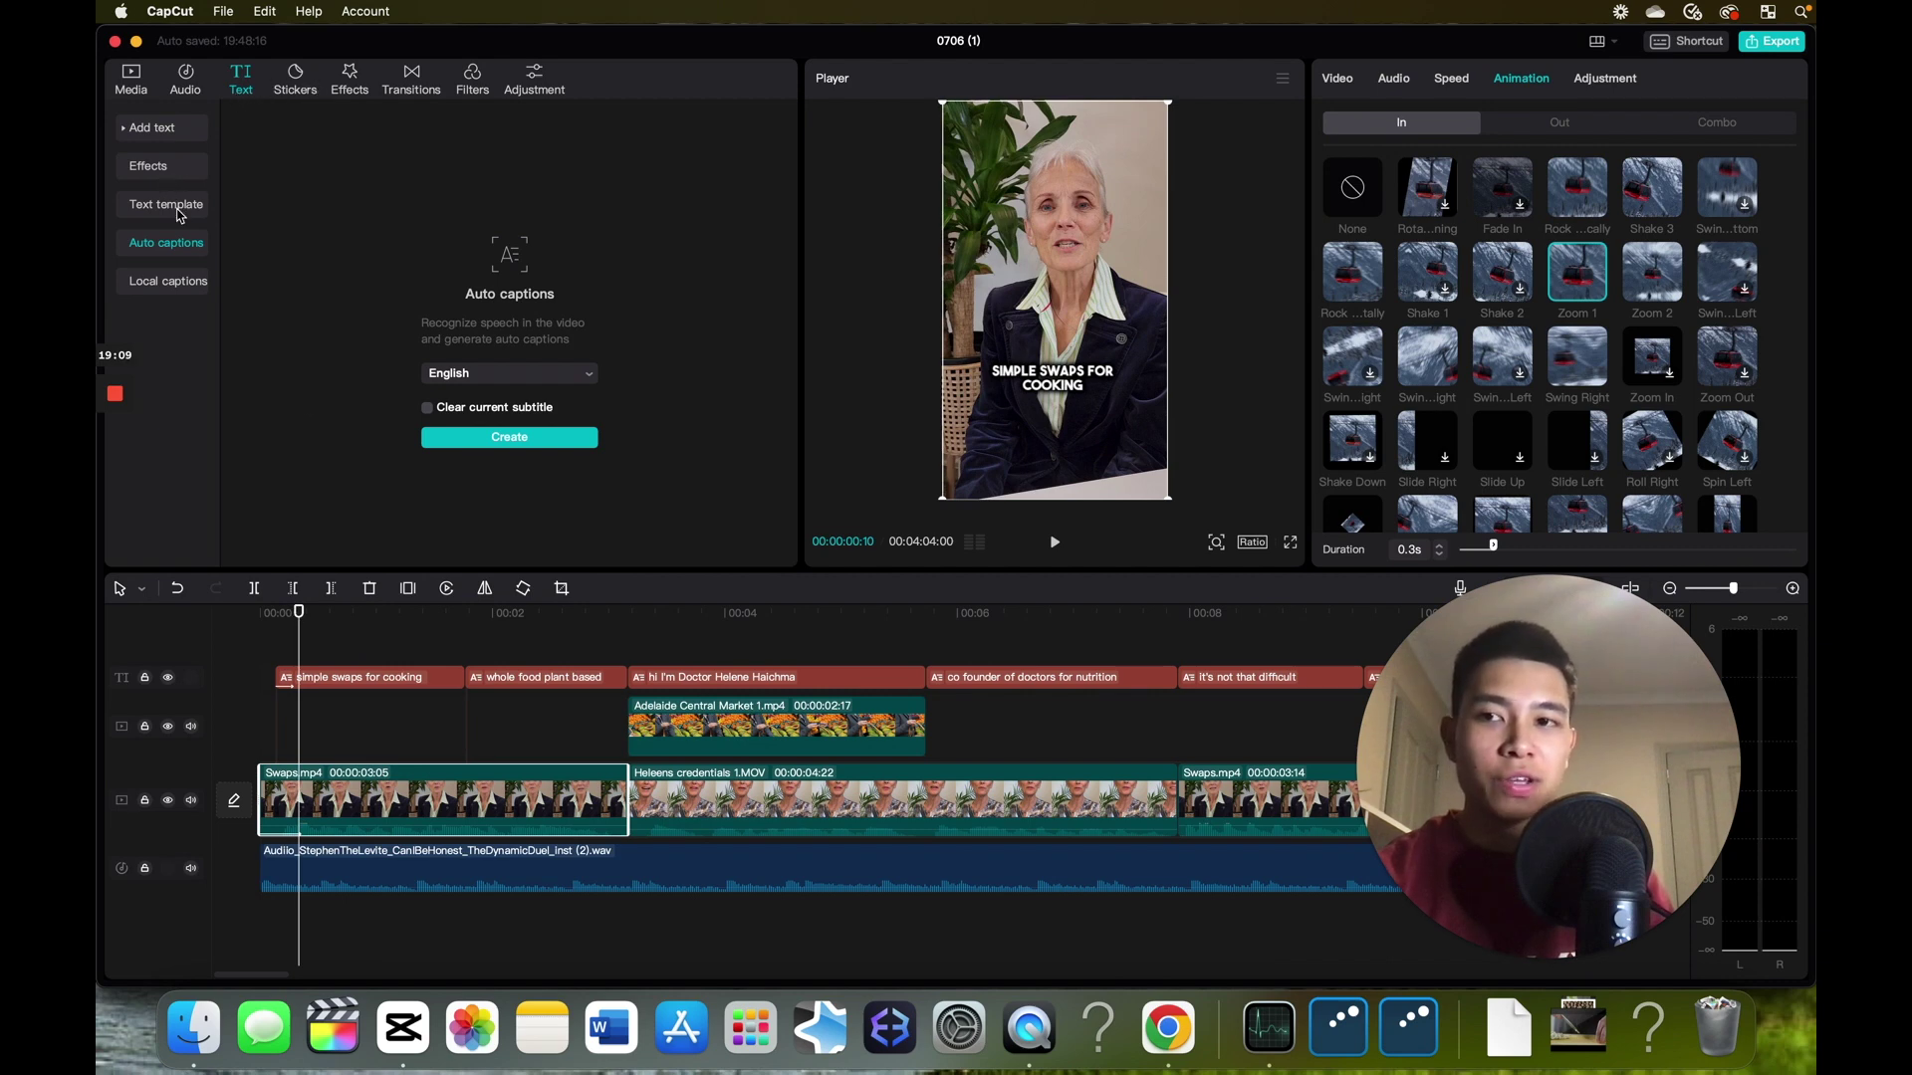
pyautogui.click(189, 79)
# - Add the Deep woosh sound effect, trim its quiet start, and align it to 00:00
pyautogui.click(183, 174)
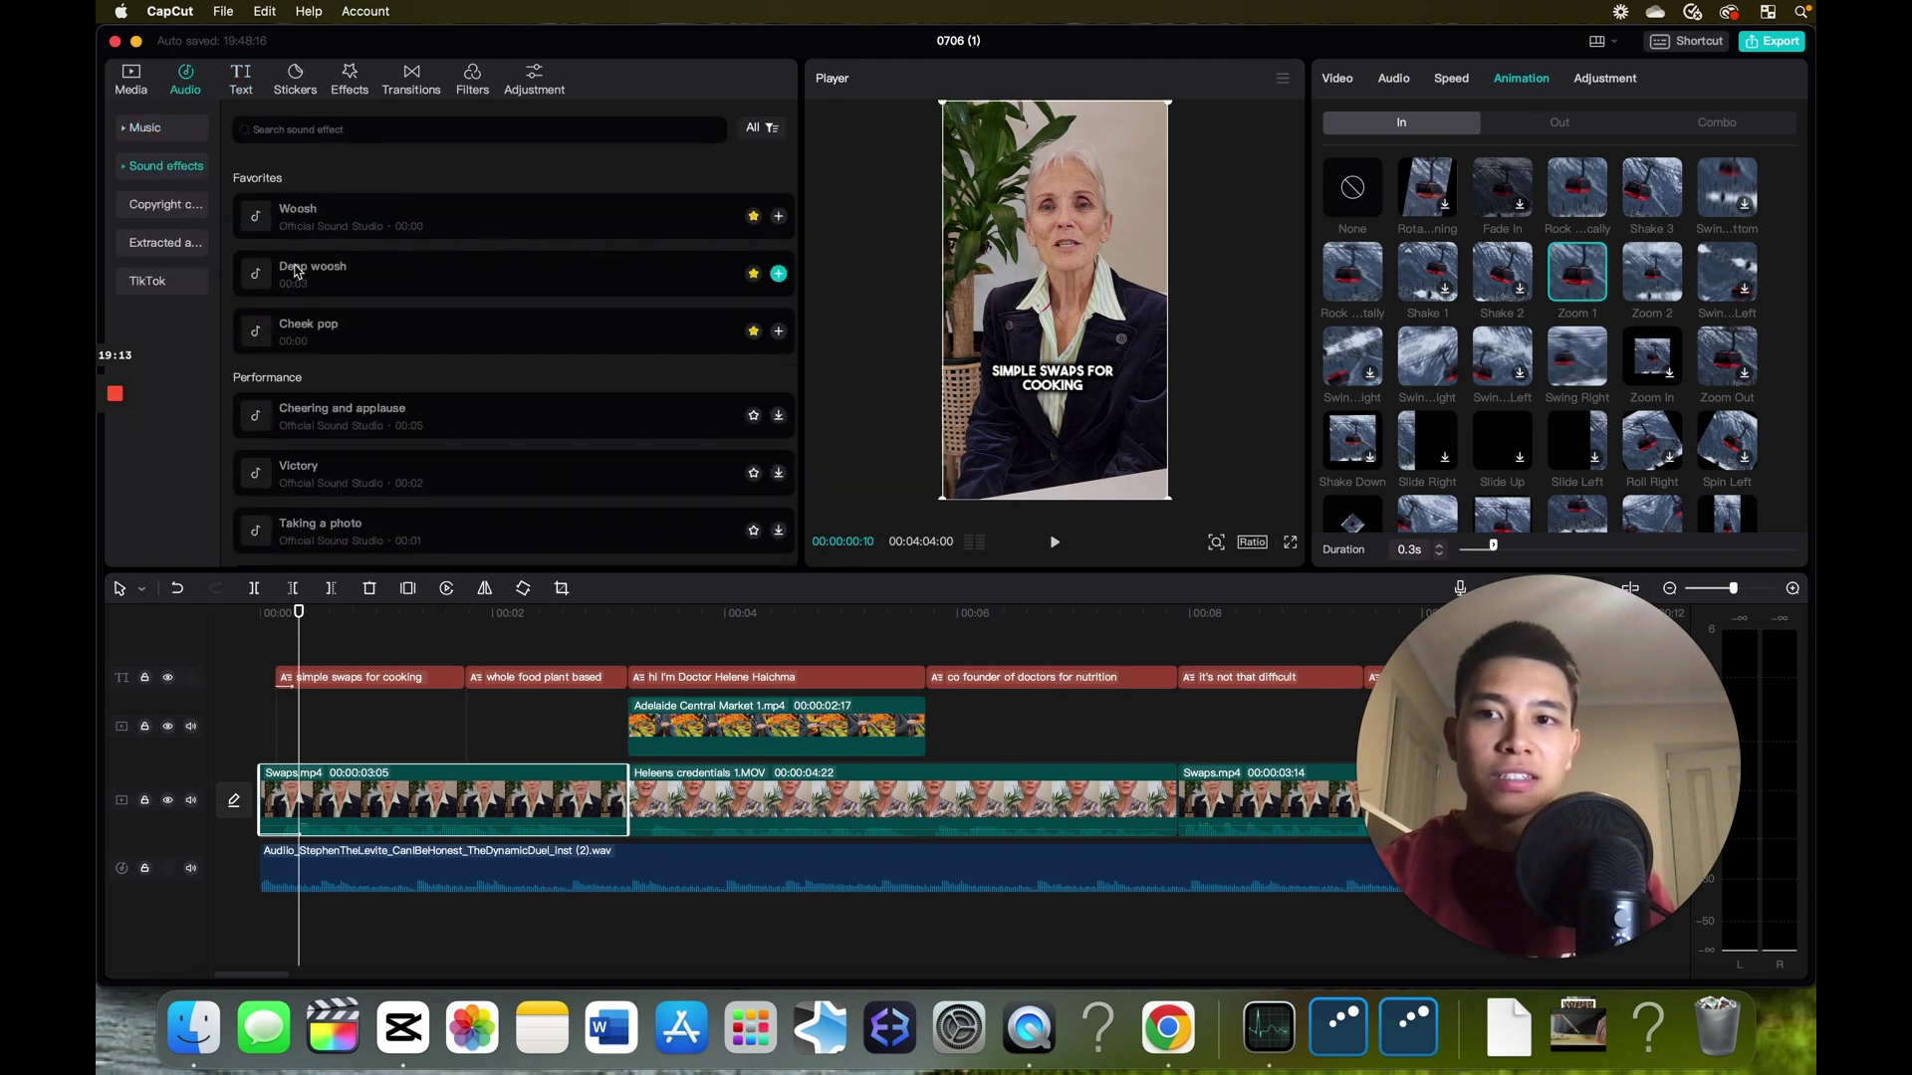
pyautogui.moveTo(305, 286); pyautogui.dragTo(261, 914)
pyautogui.scroll(-1, 383, 901)
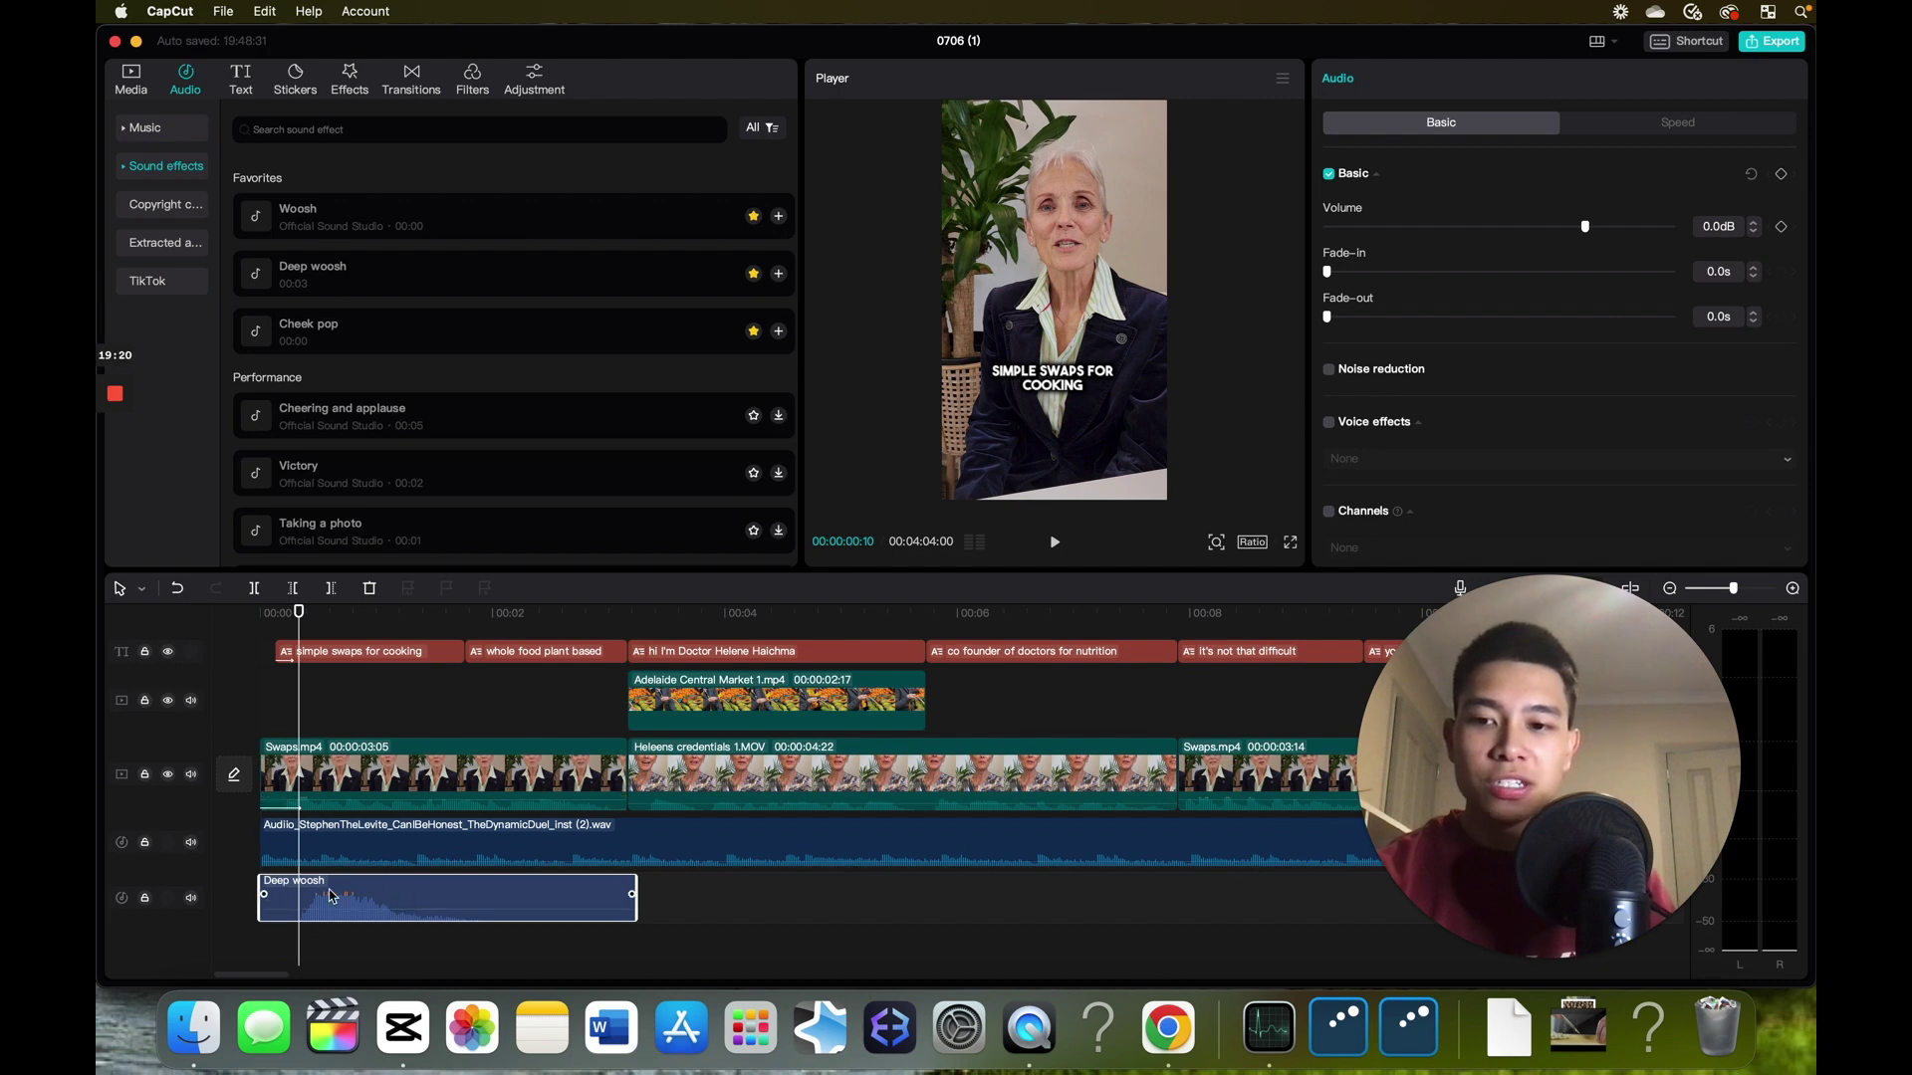
pyautogui.moveTo(262, 886); pyautogui.dragTo(325, 890)
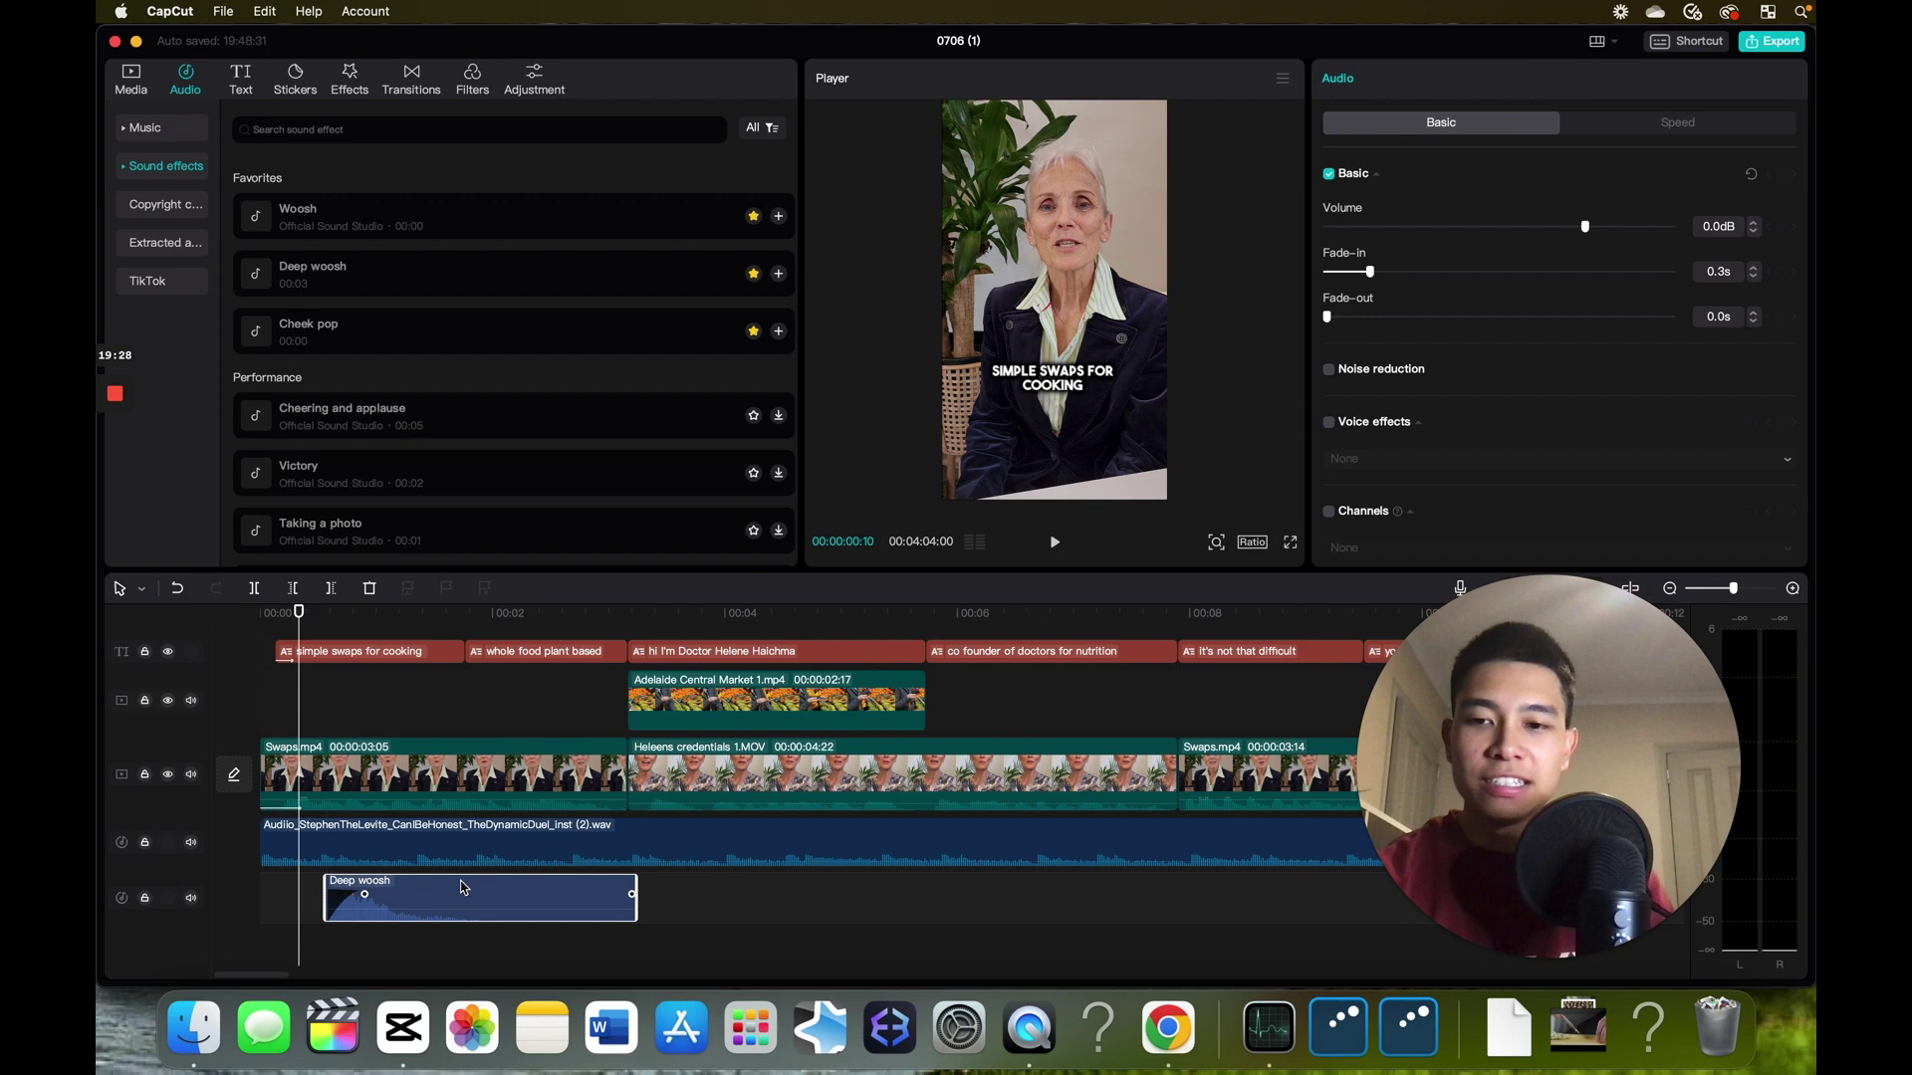
pyautogui.moveTo(464, 889); pyautogui.dragTo(400, 889)
# - Play the opening to hear the woosh, then return the playhead to the start
pyautogui.click(261, 717)
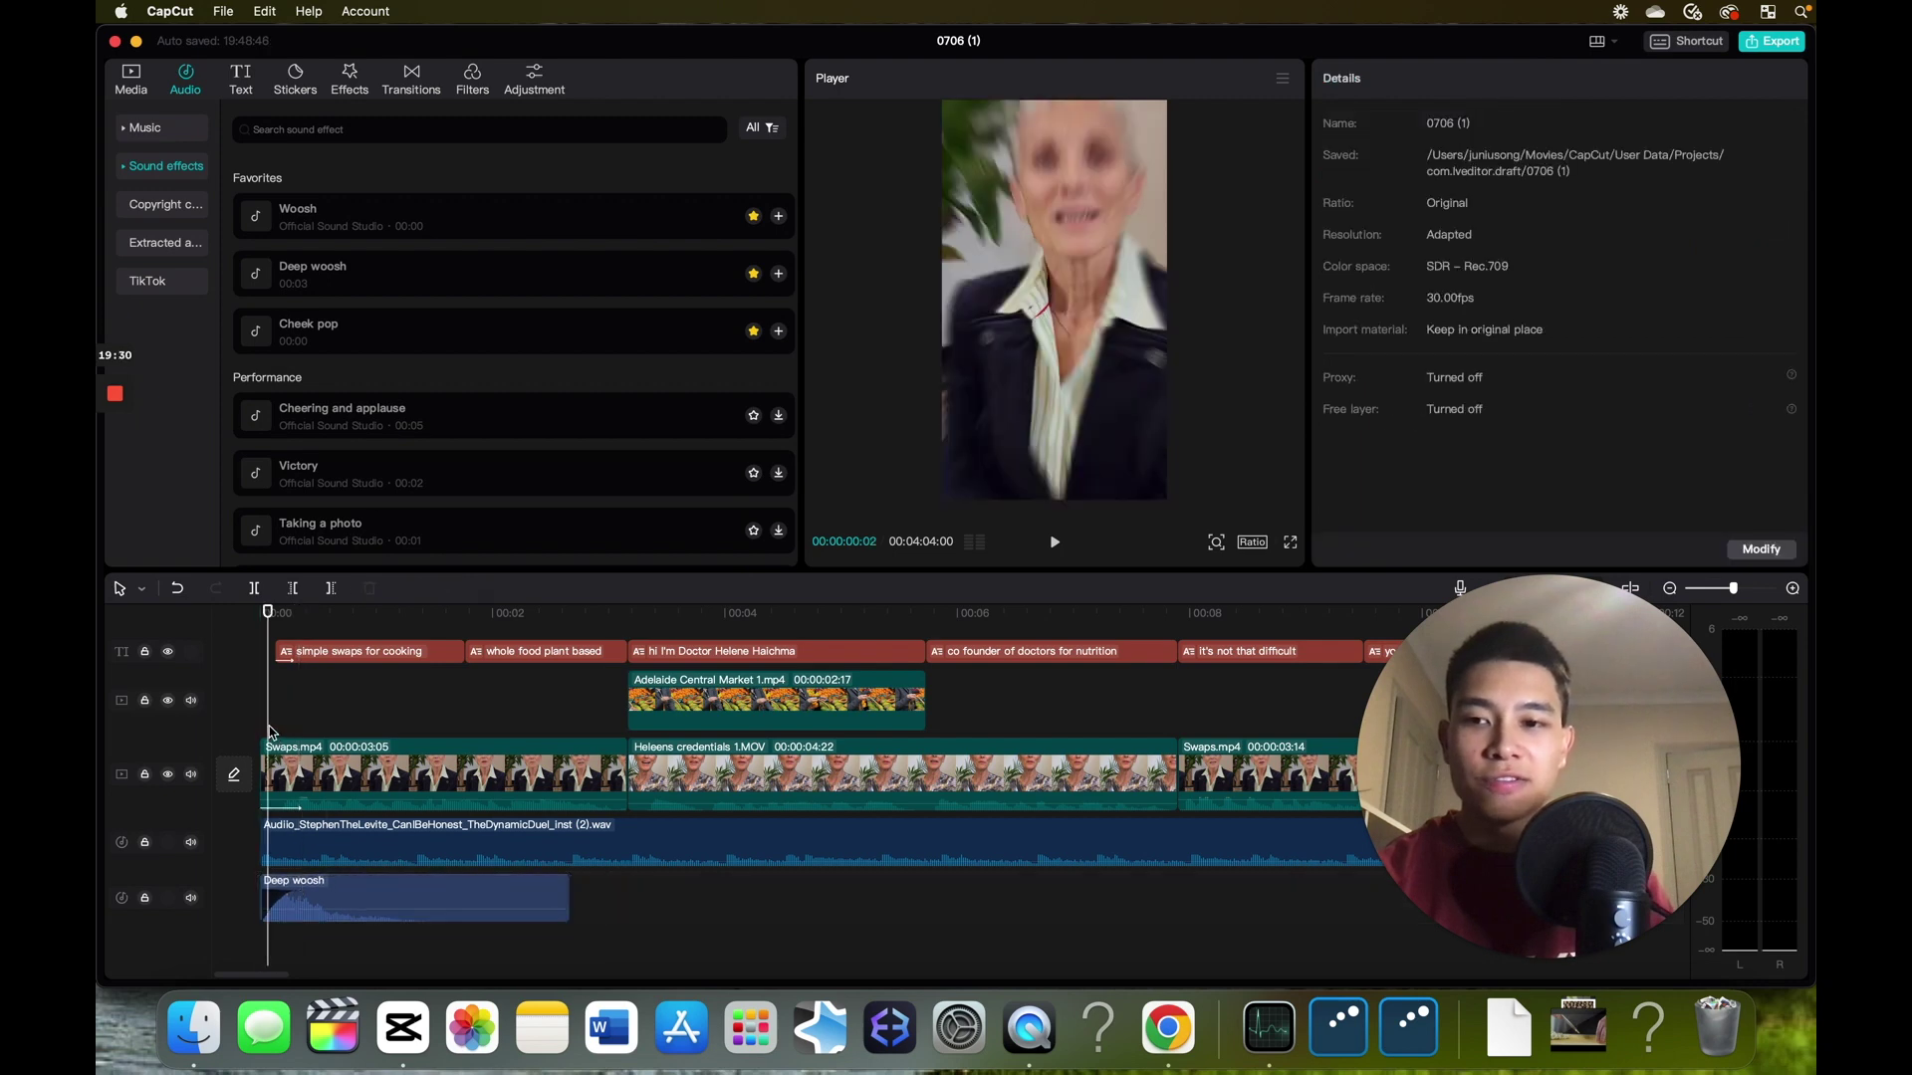
pyautogui.press('space')
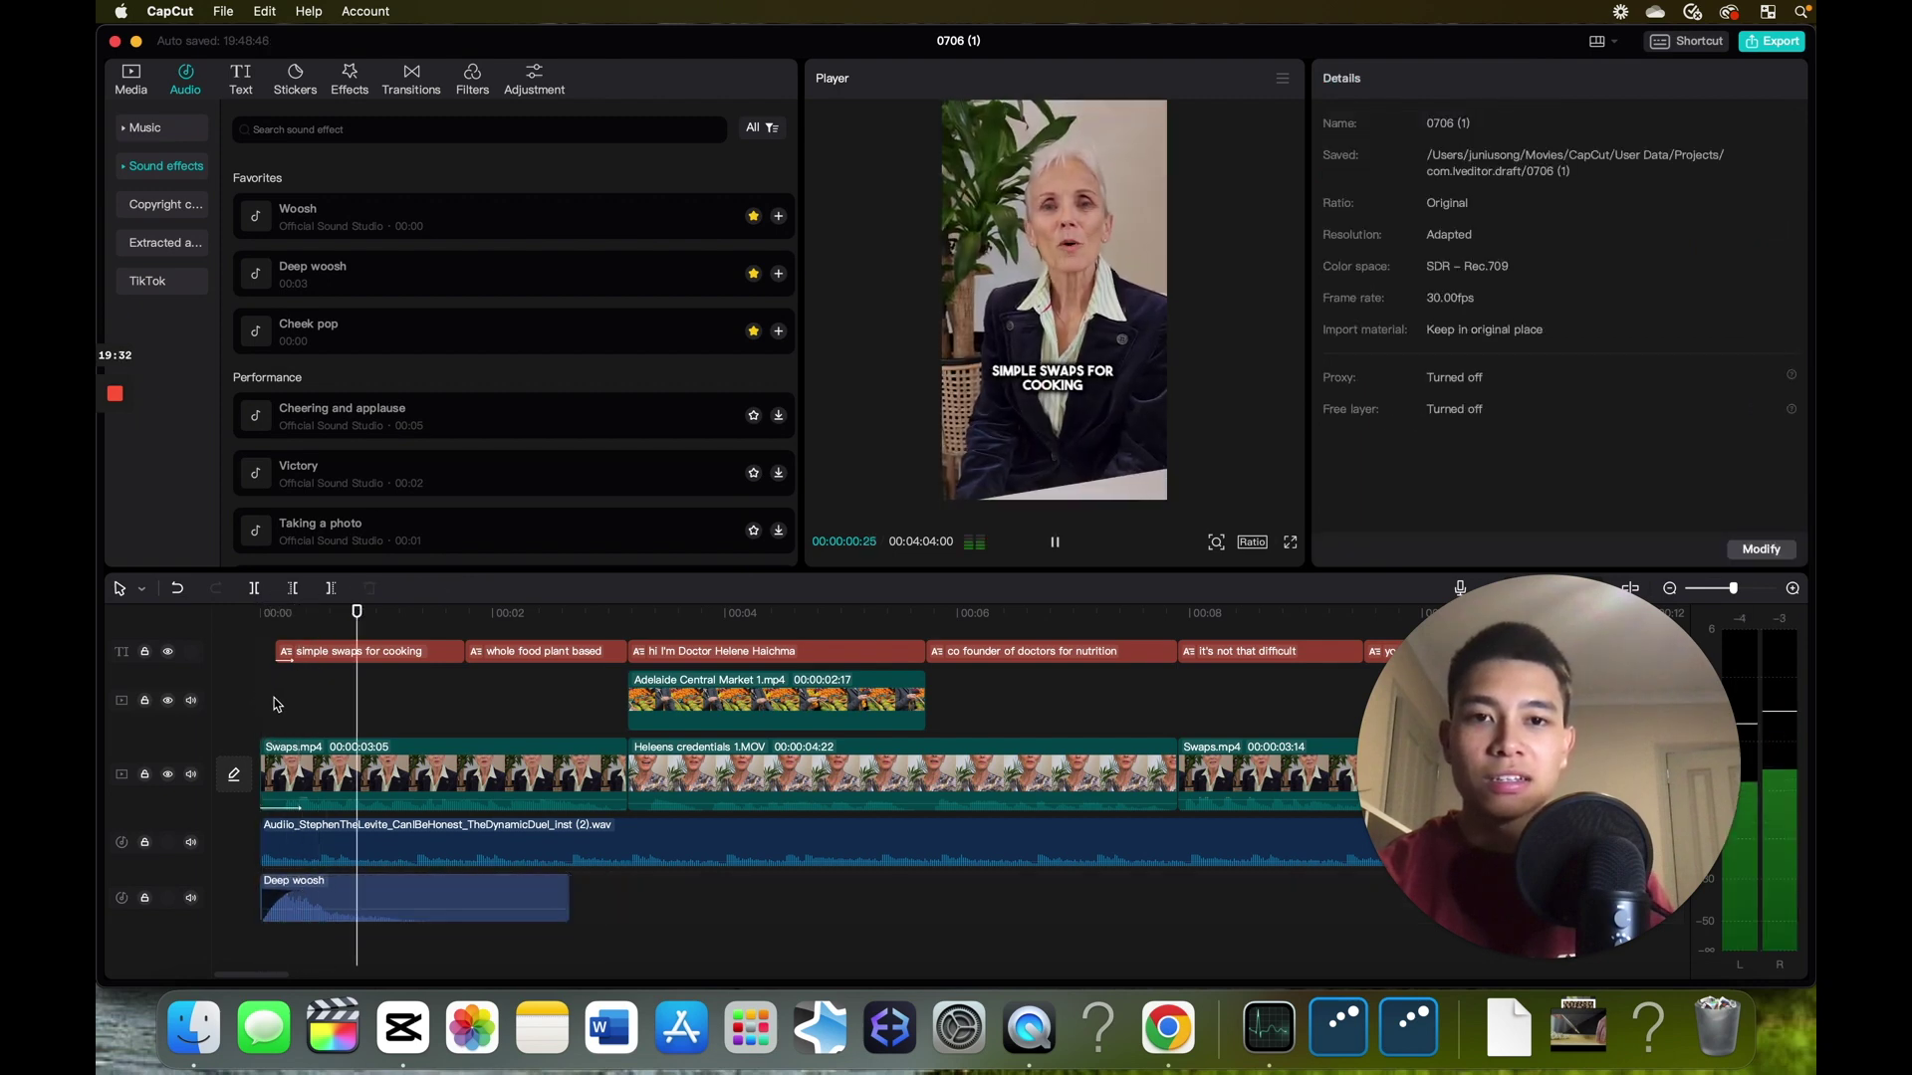
pyautogui.press('space')
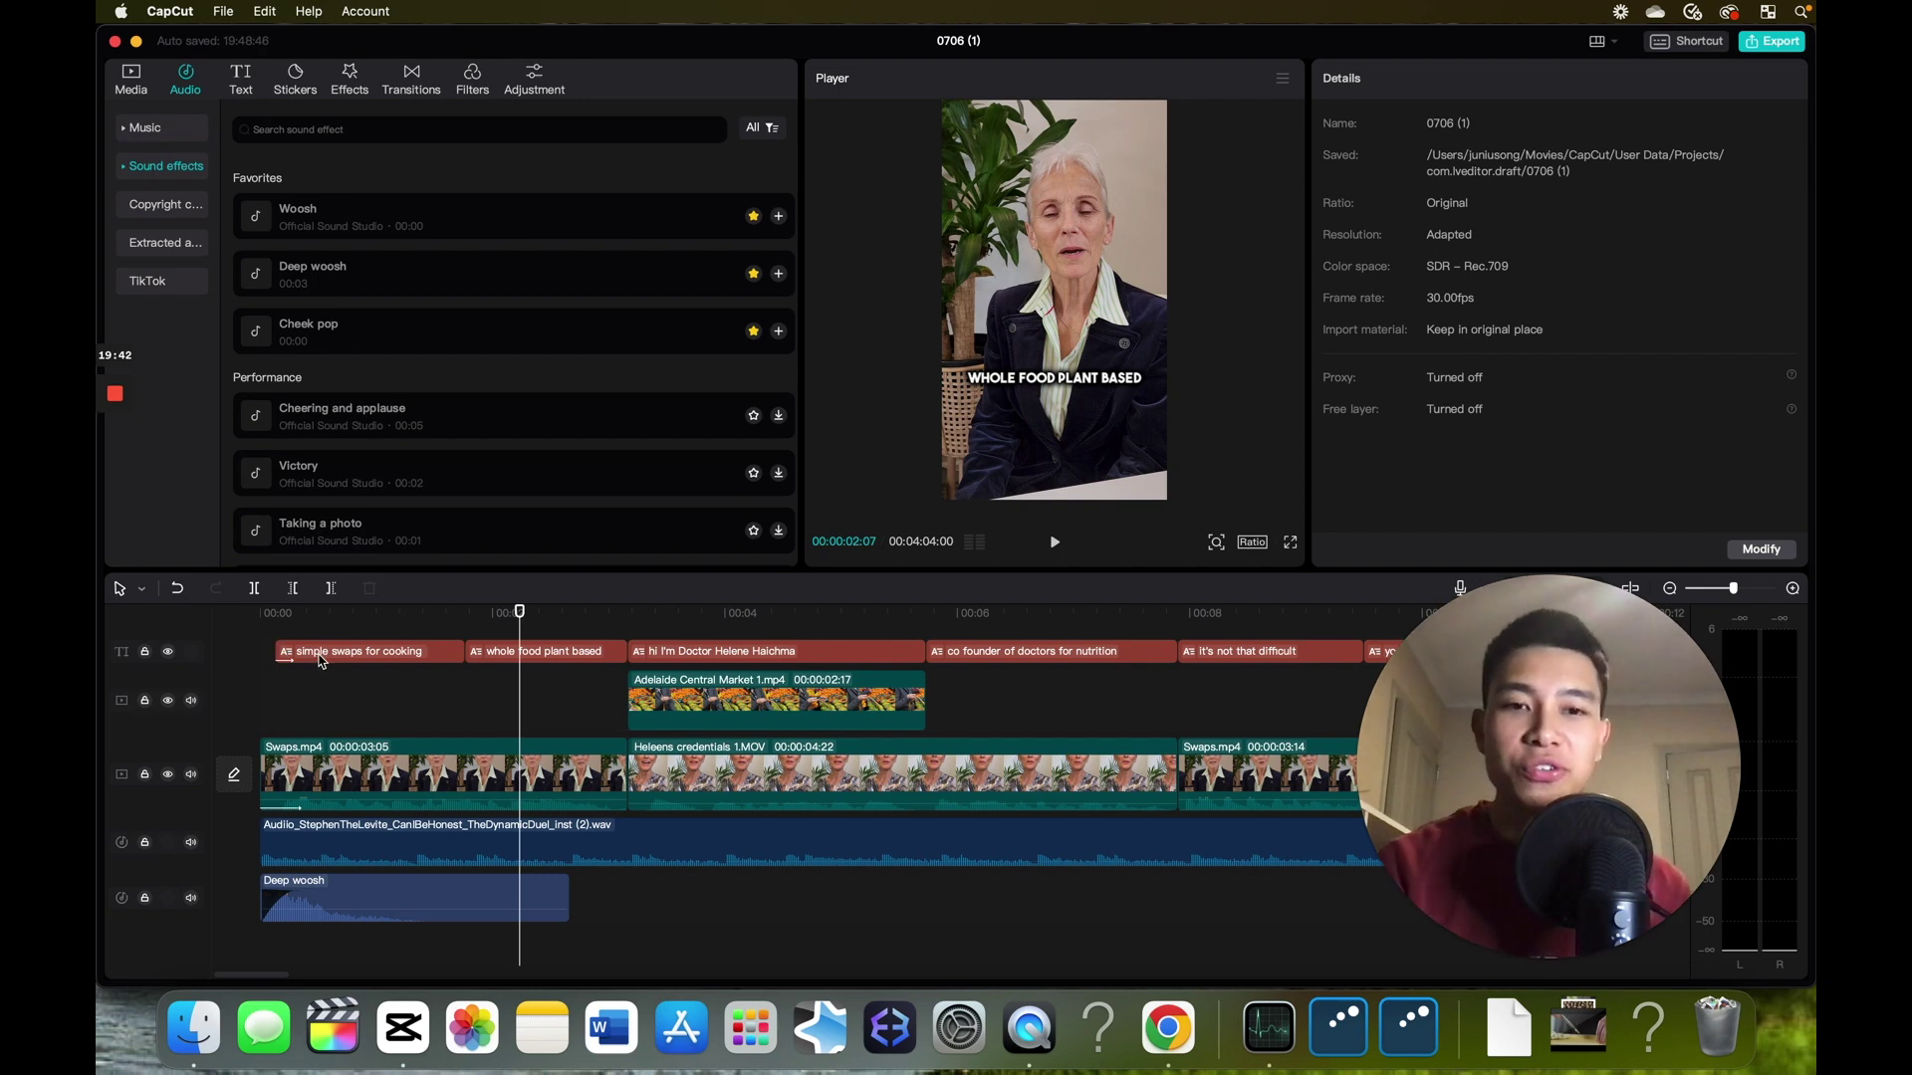
pyautogui.scroll(1, 605, 754)
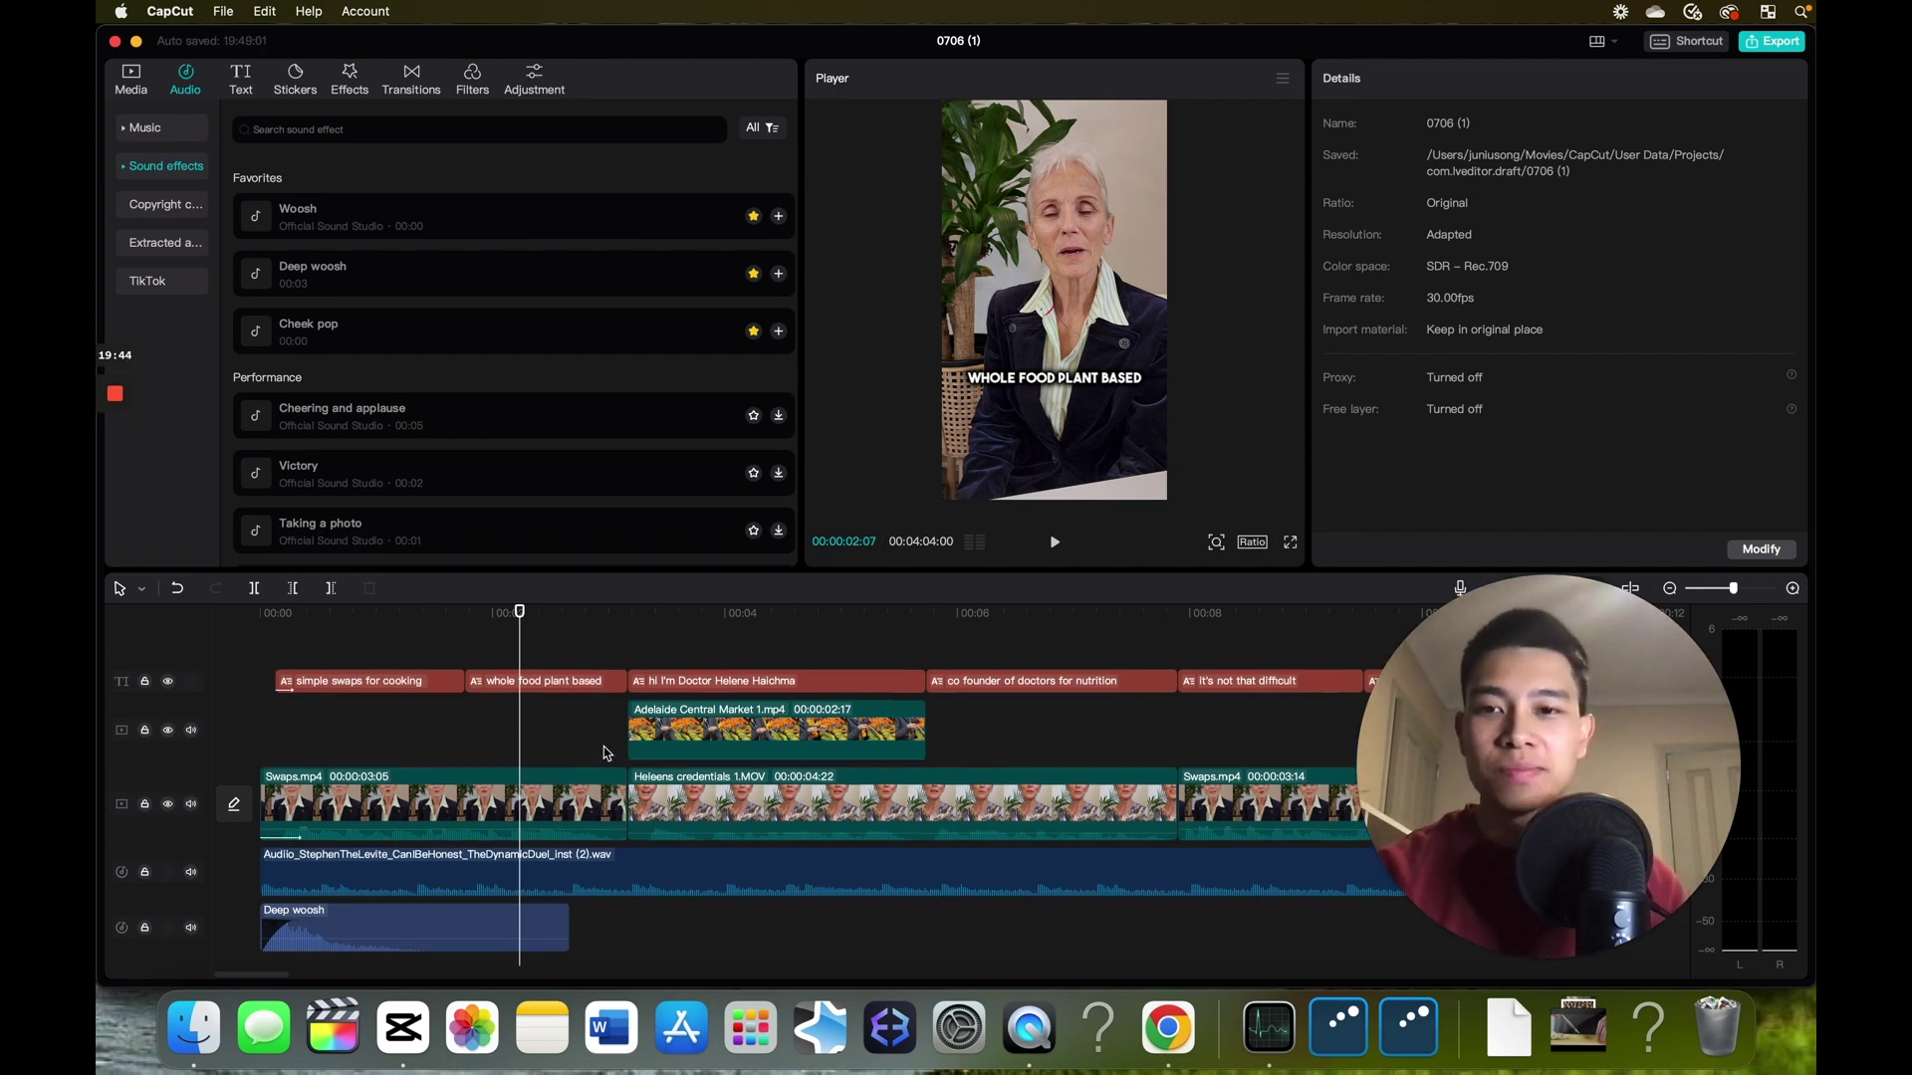
pyautogui.click(283, 638)
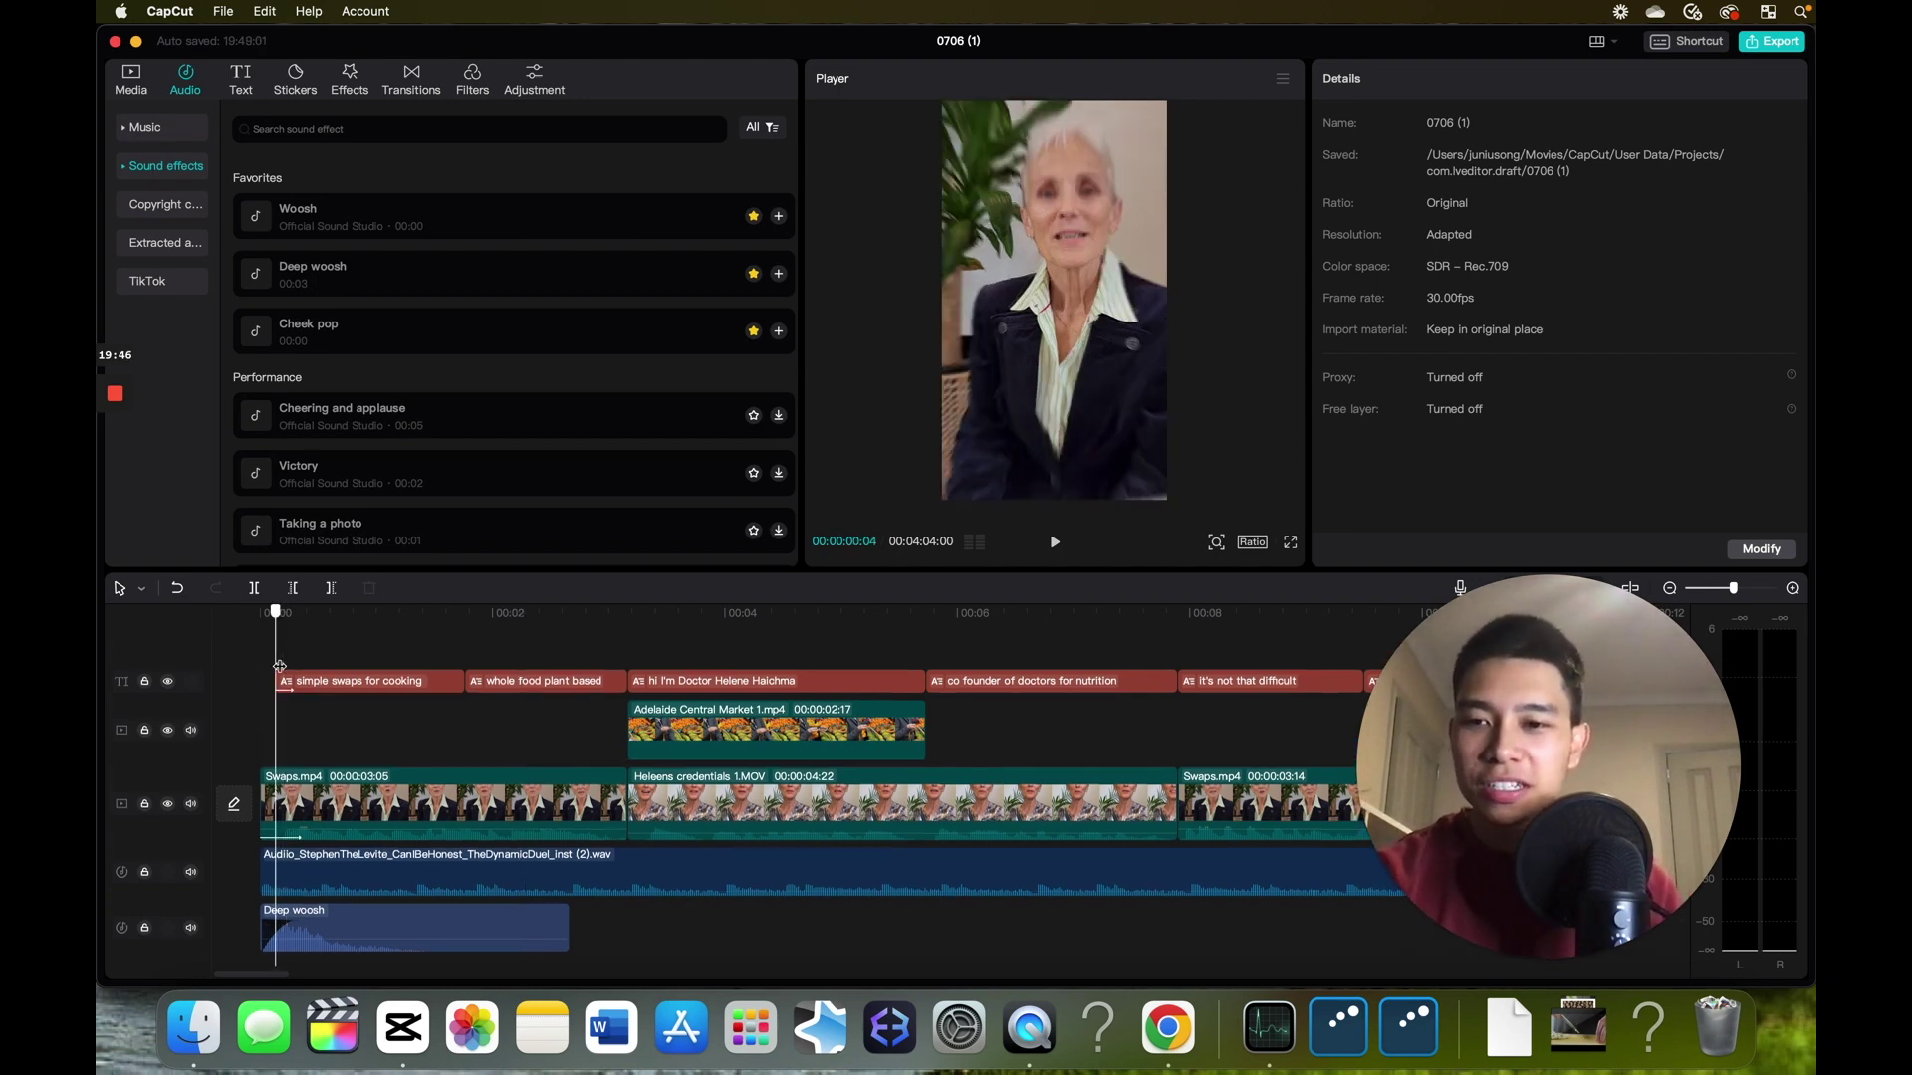
# - Paste a copy of the 'simple swaps for cooking' caption onto a new track
pyautogui.click(300, 683)
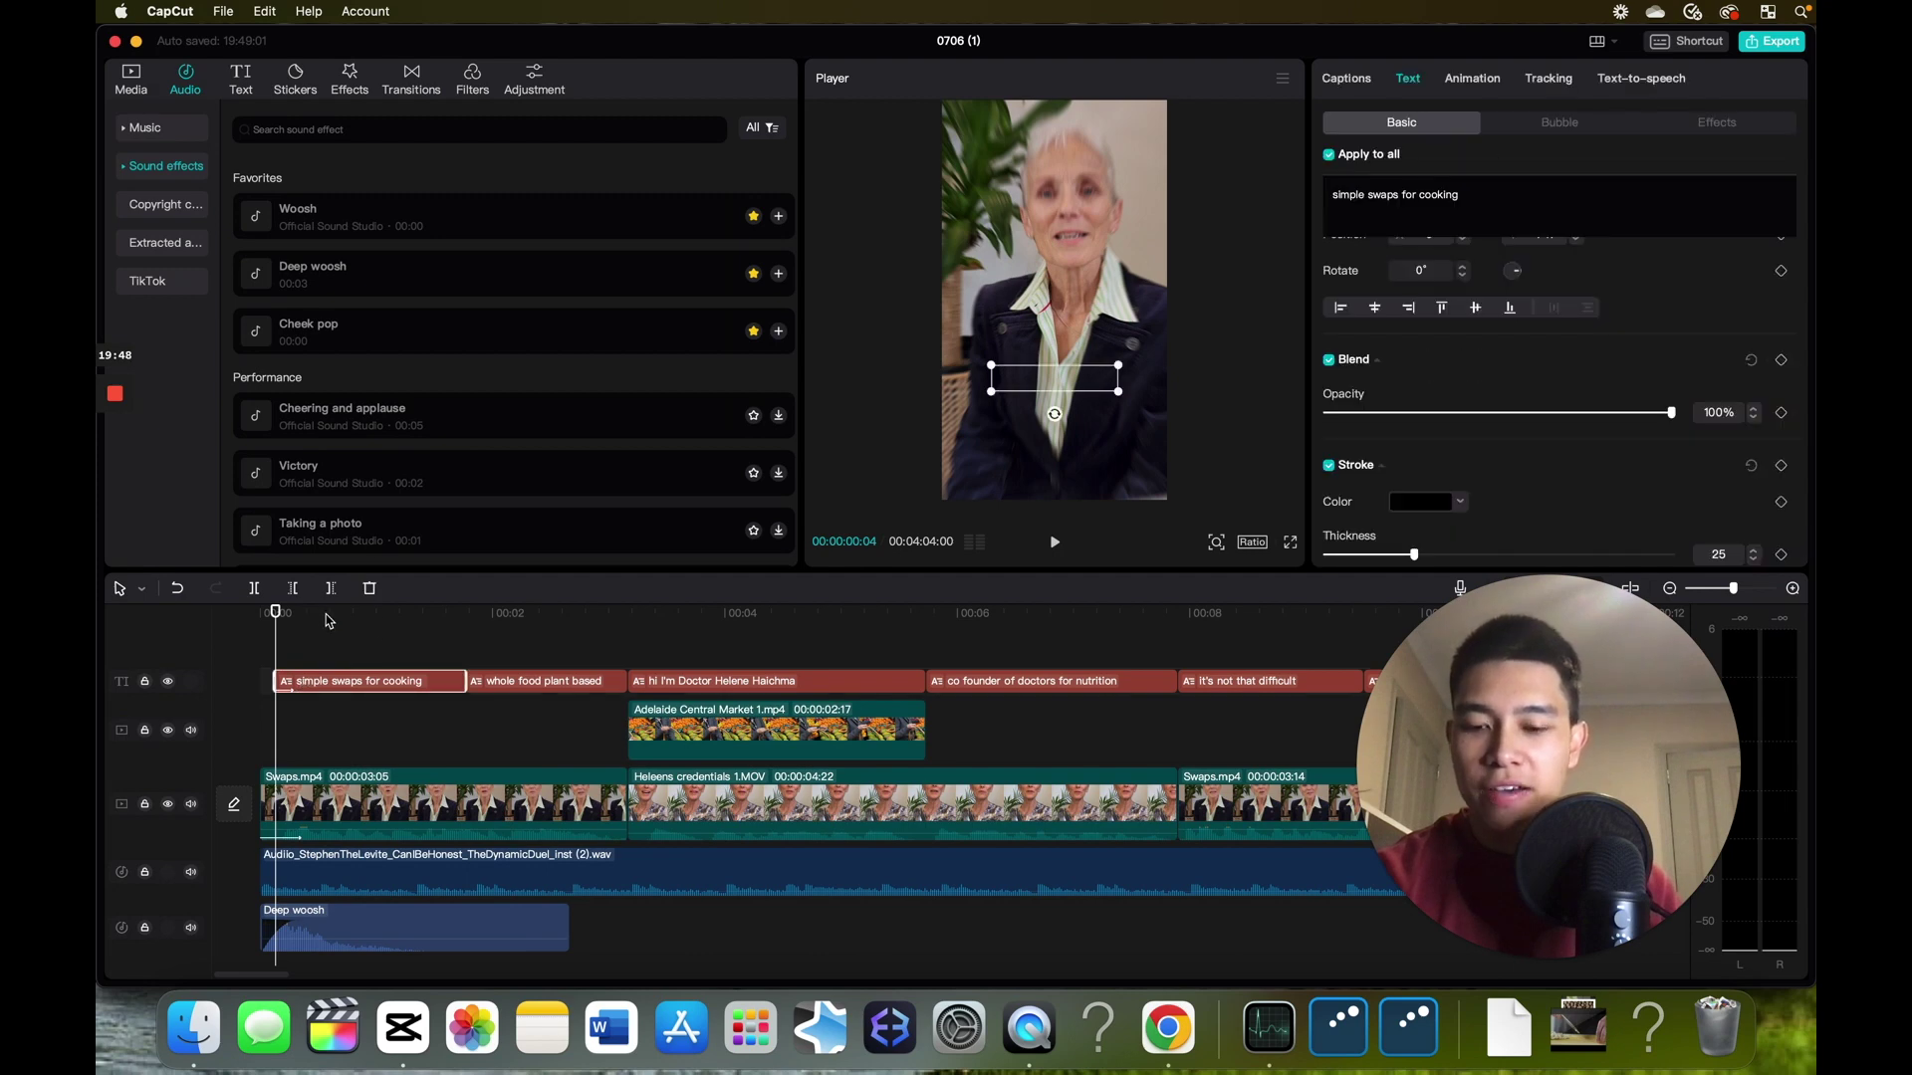
pyautogui.hotkey('ctrl', 'v')
pyautogui.click(364, 647)
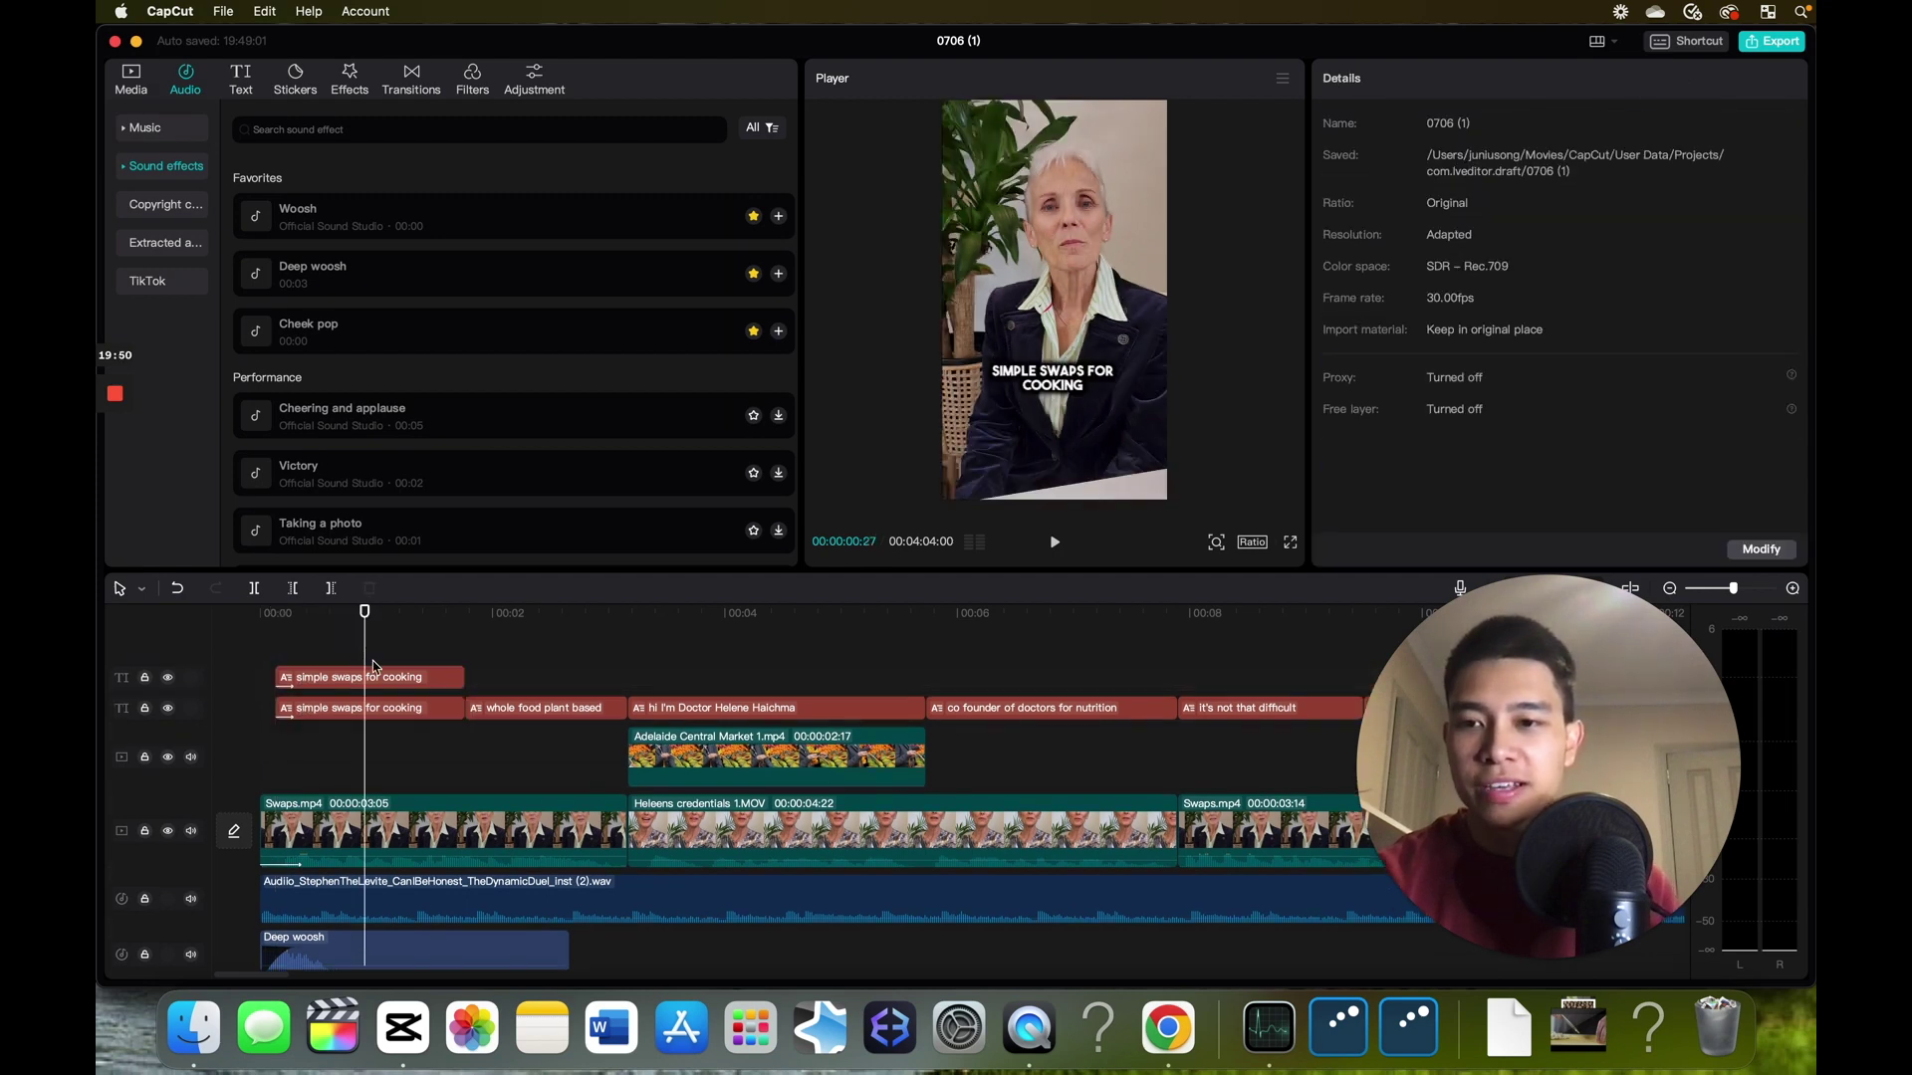
pyautogui.click(379, 677)
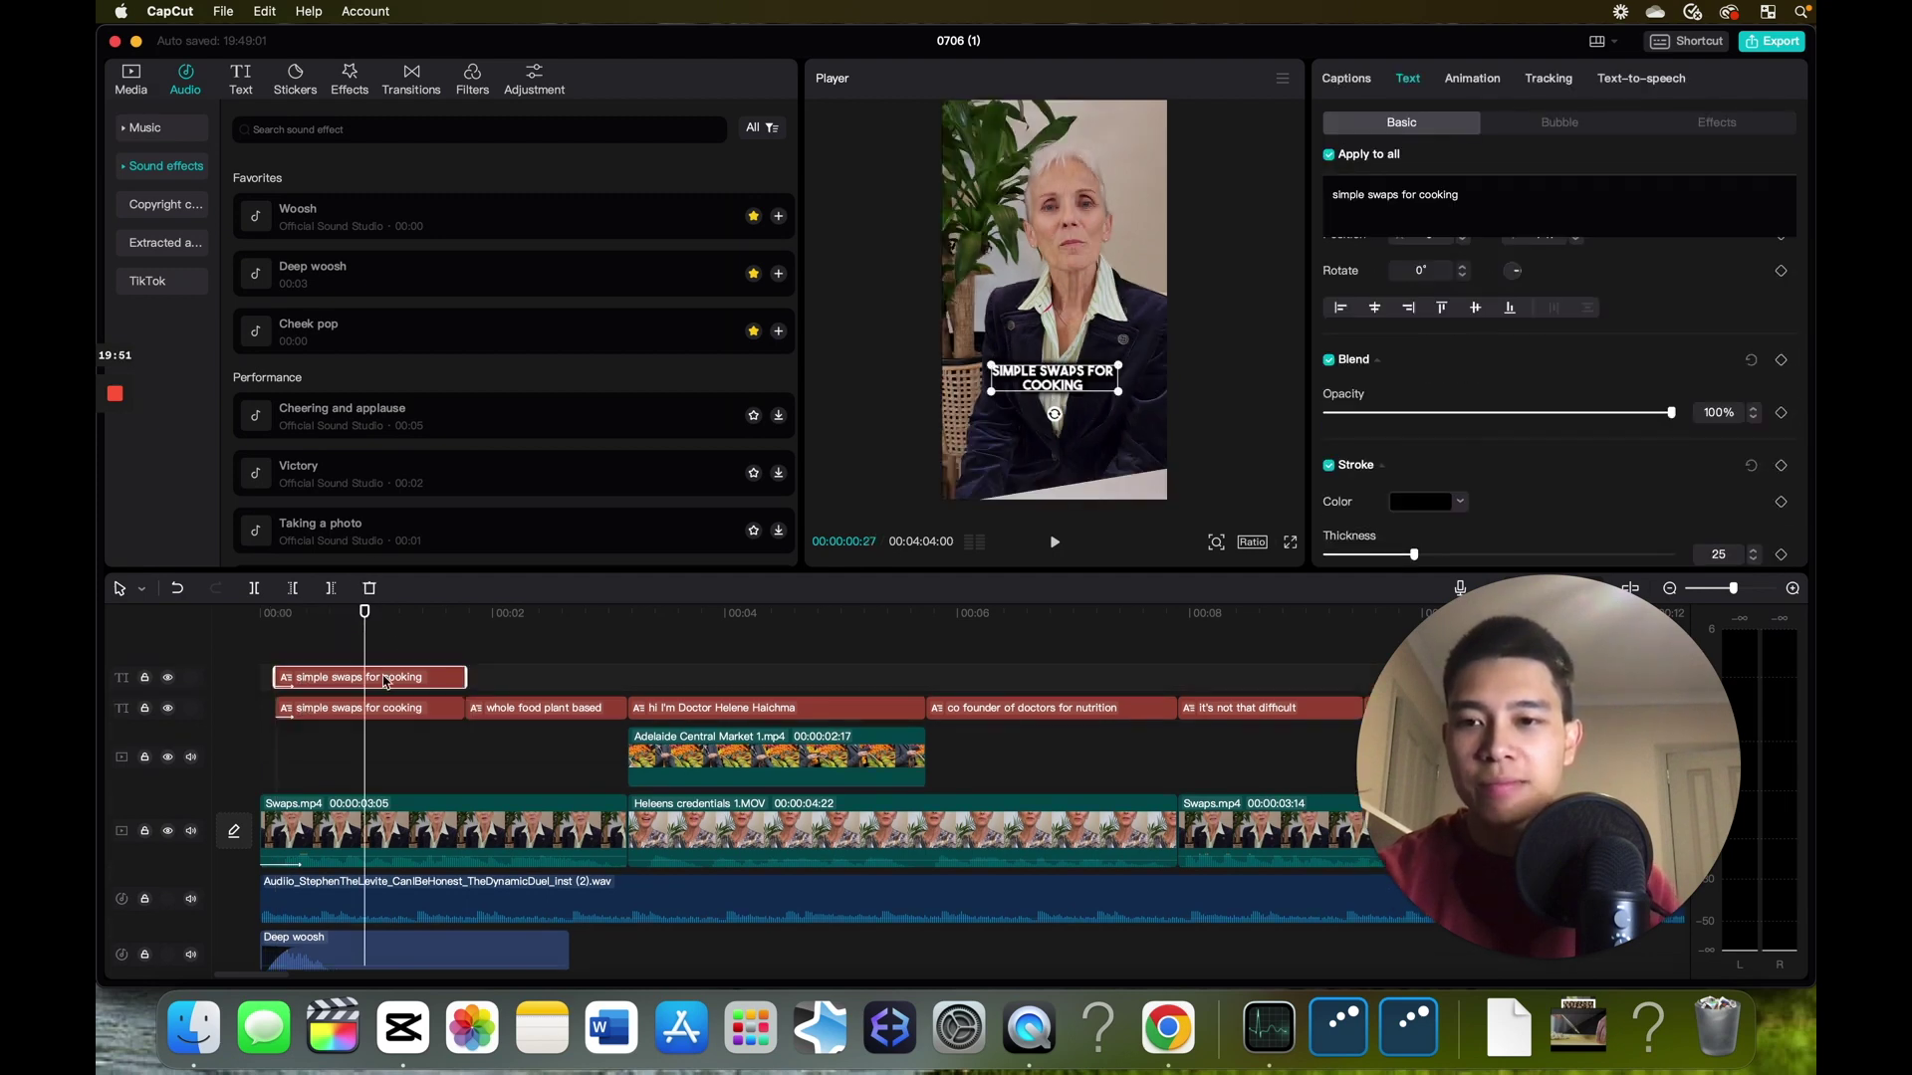
# - Replace the copy's text with the flatbread 🥙 emoji
pyautogui.tripleClick(1514, 201)
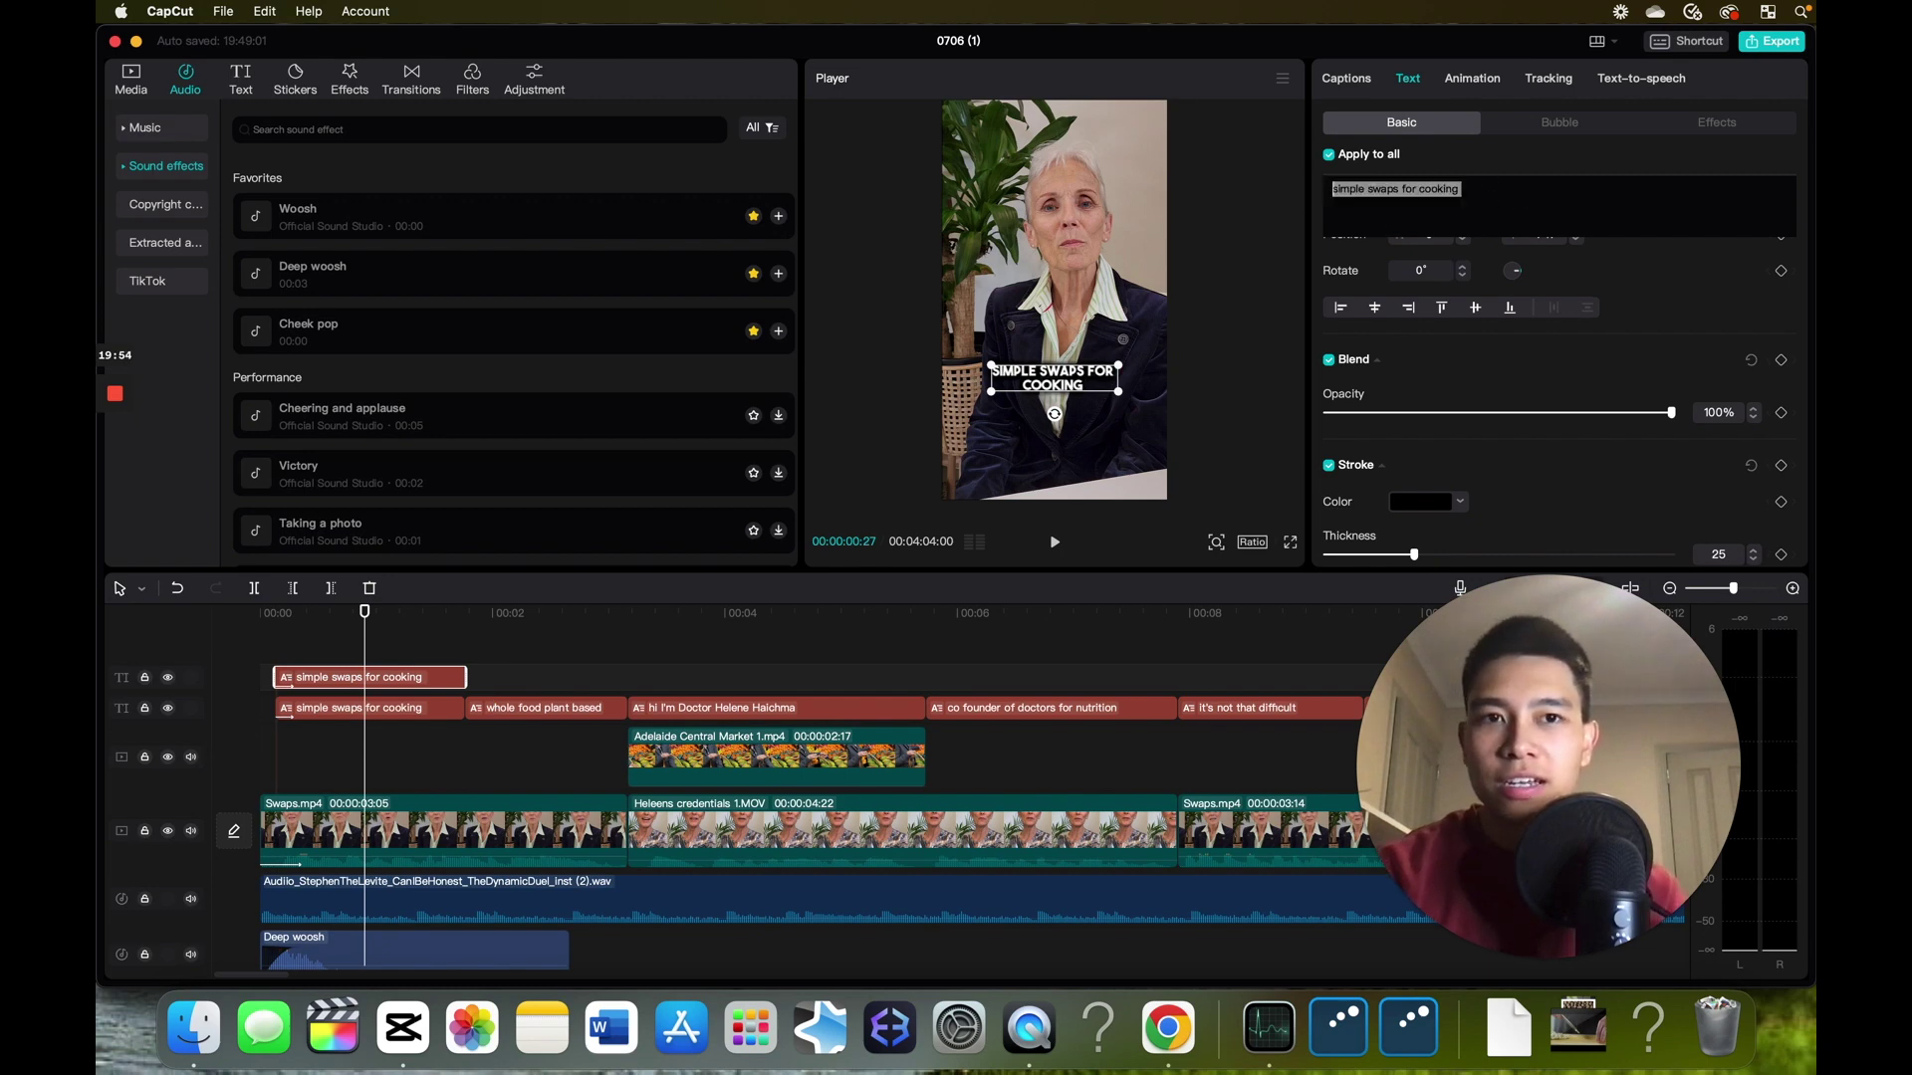
pyautogui.press('BackSpace')
pyautogui.press('ctrl+super+space')
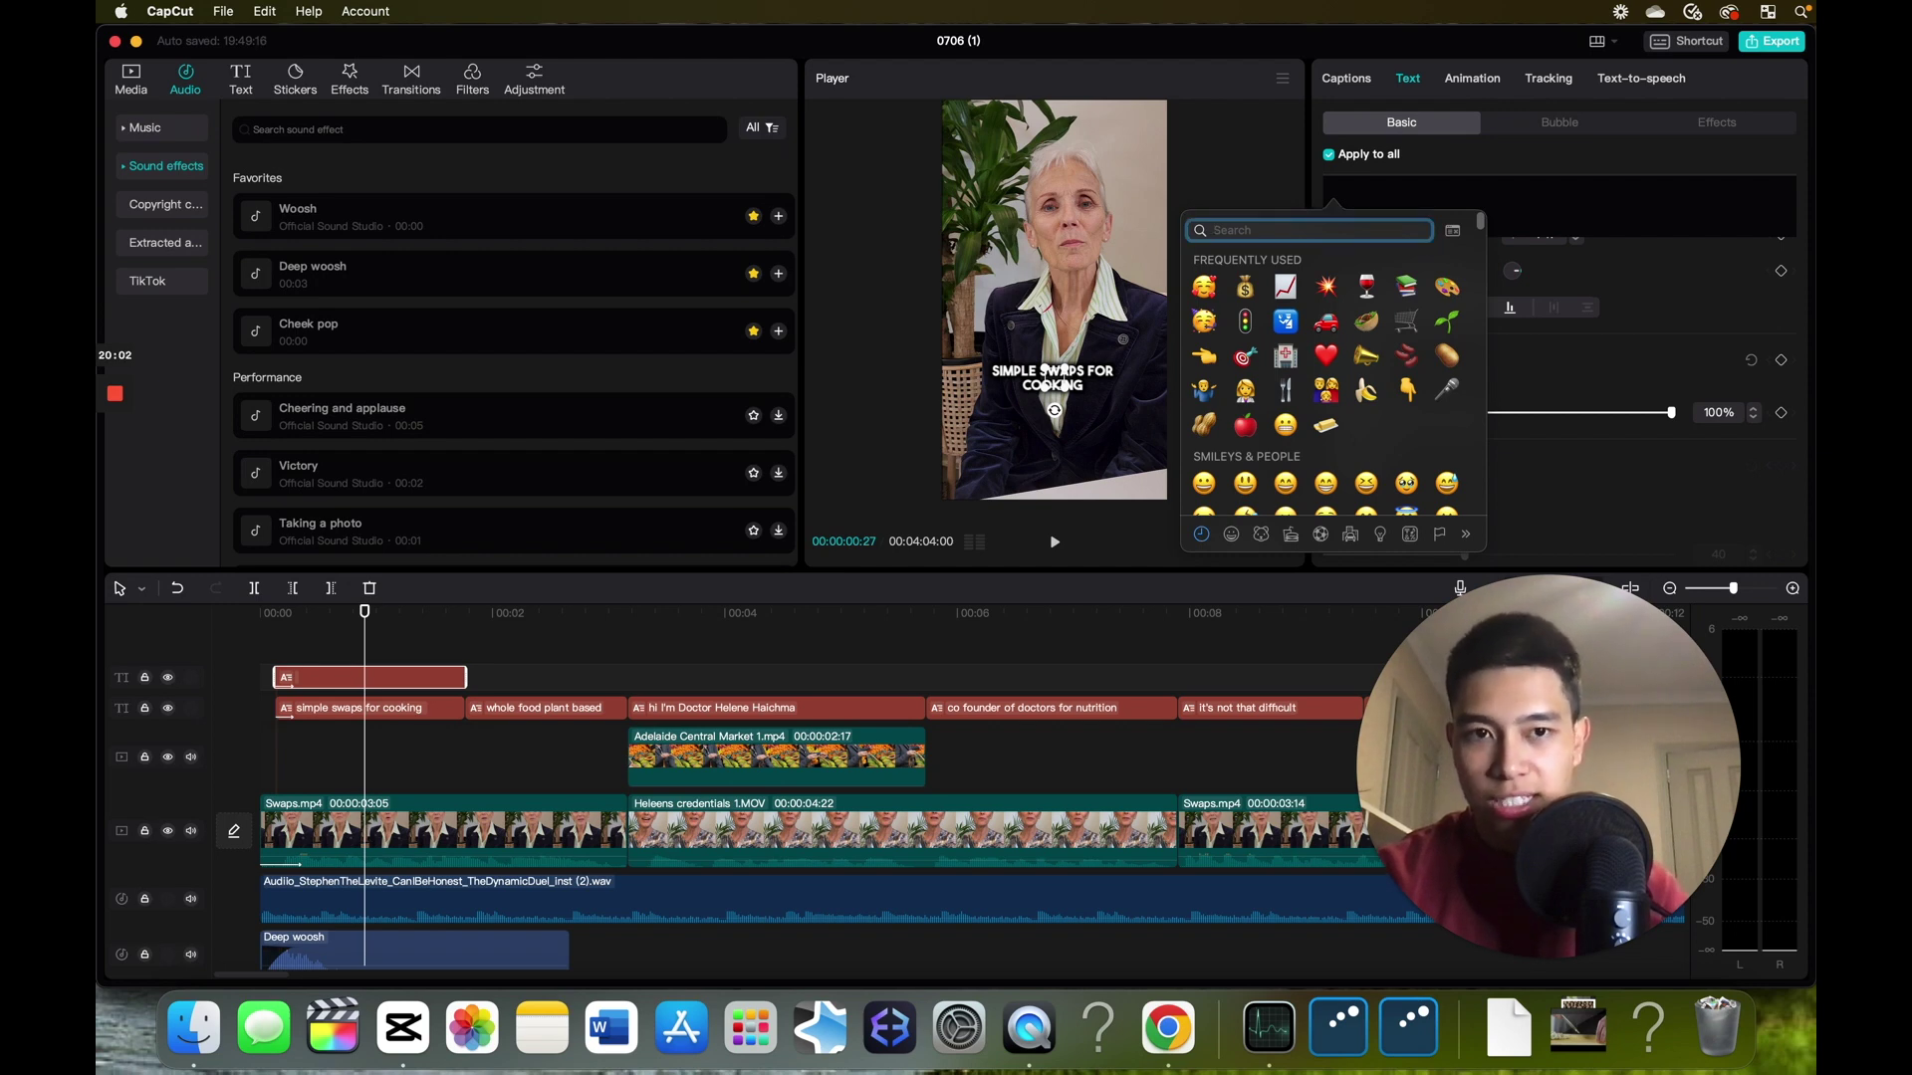
pyautogui.write('food')
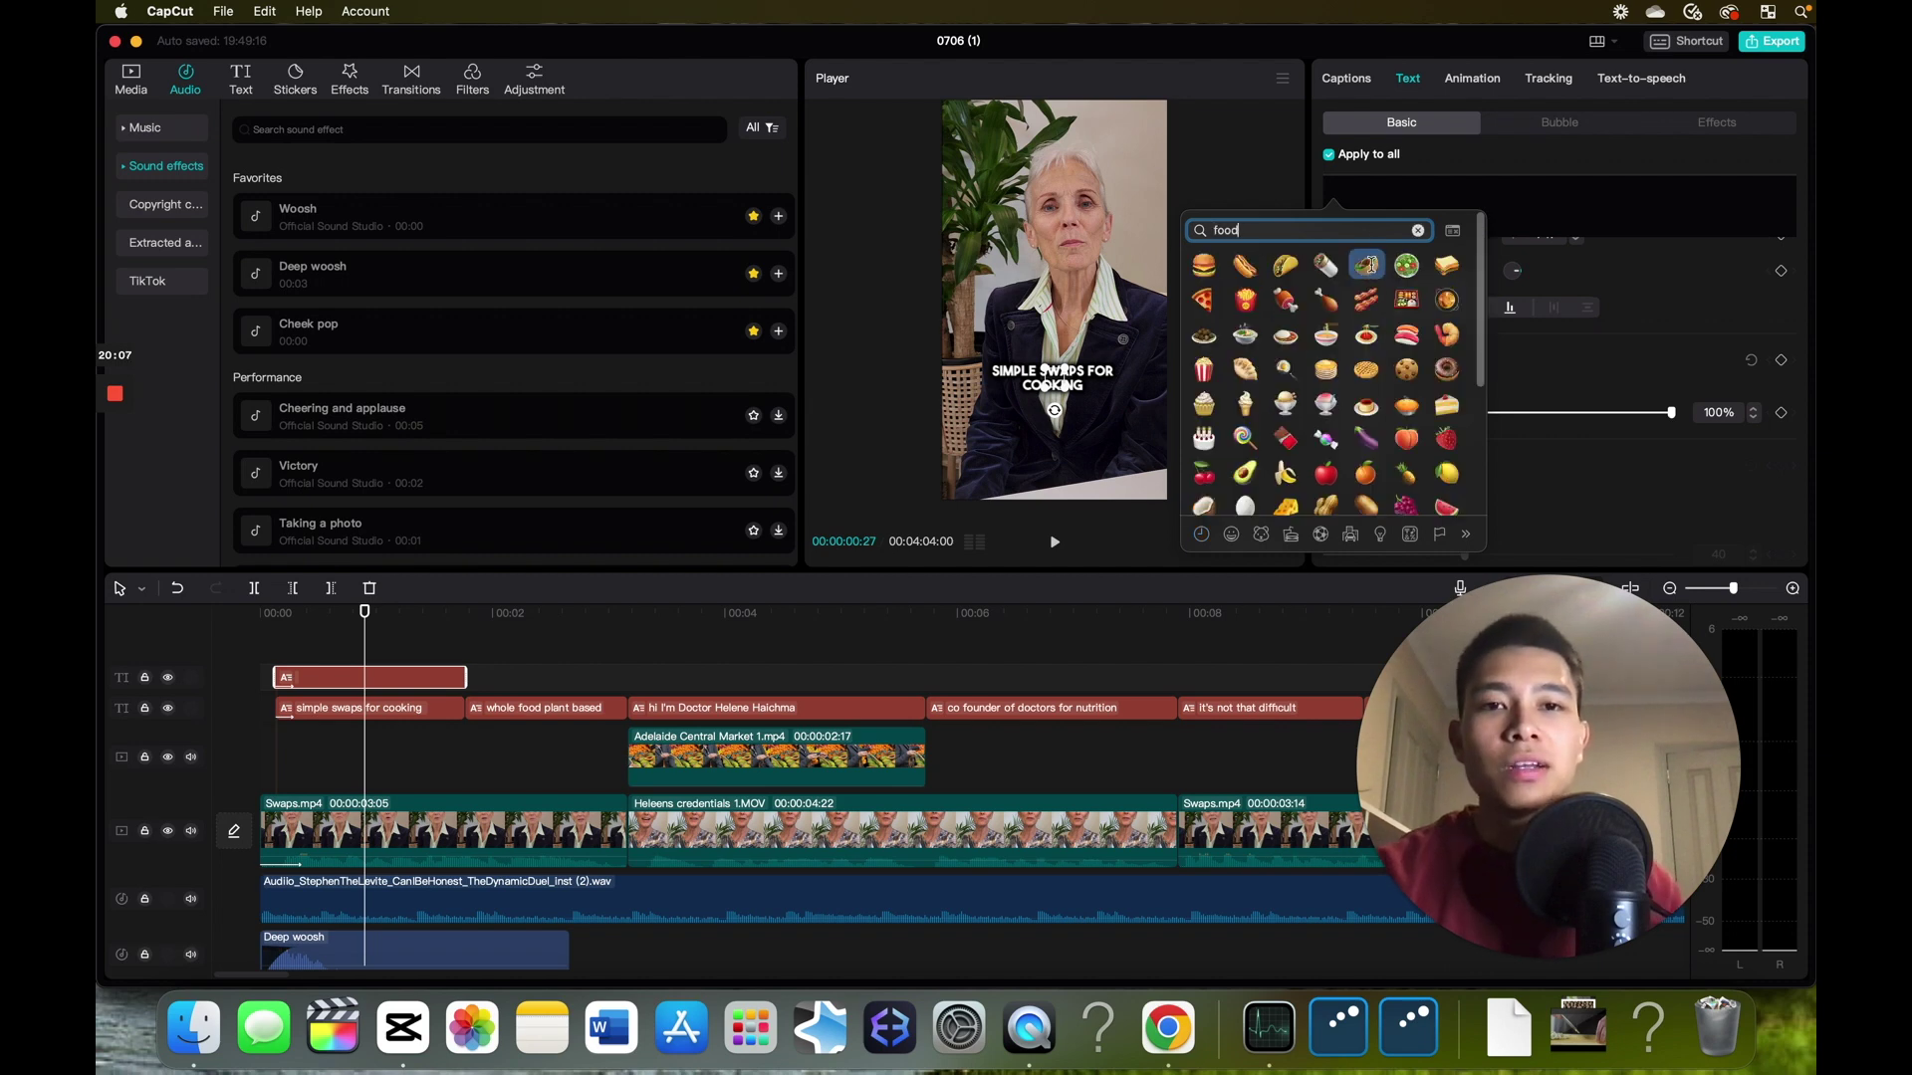
pyautogui.click(1366, 265)
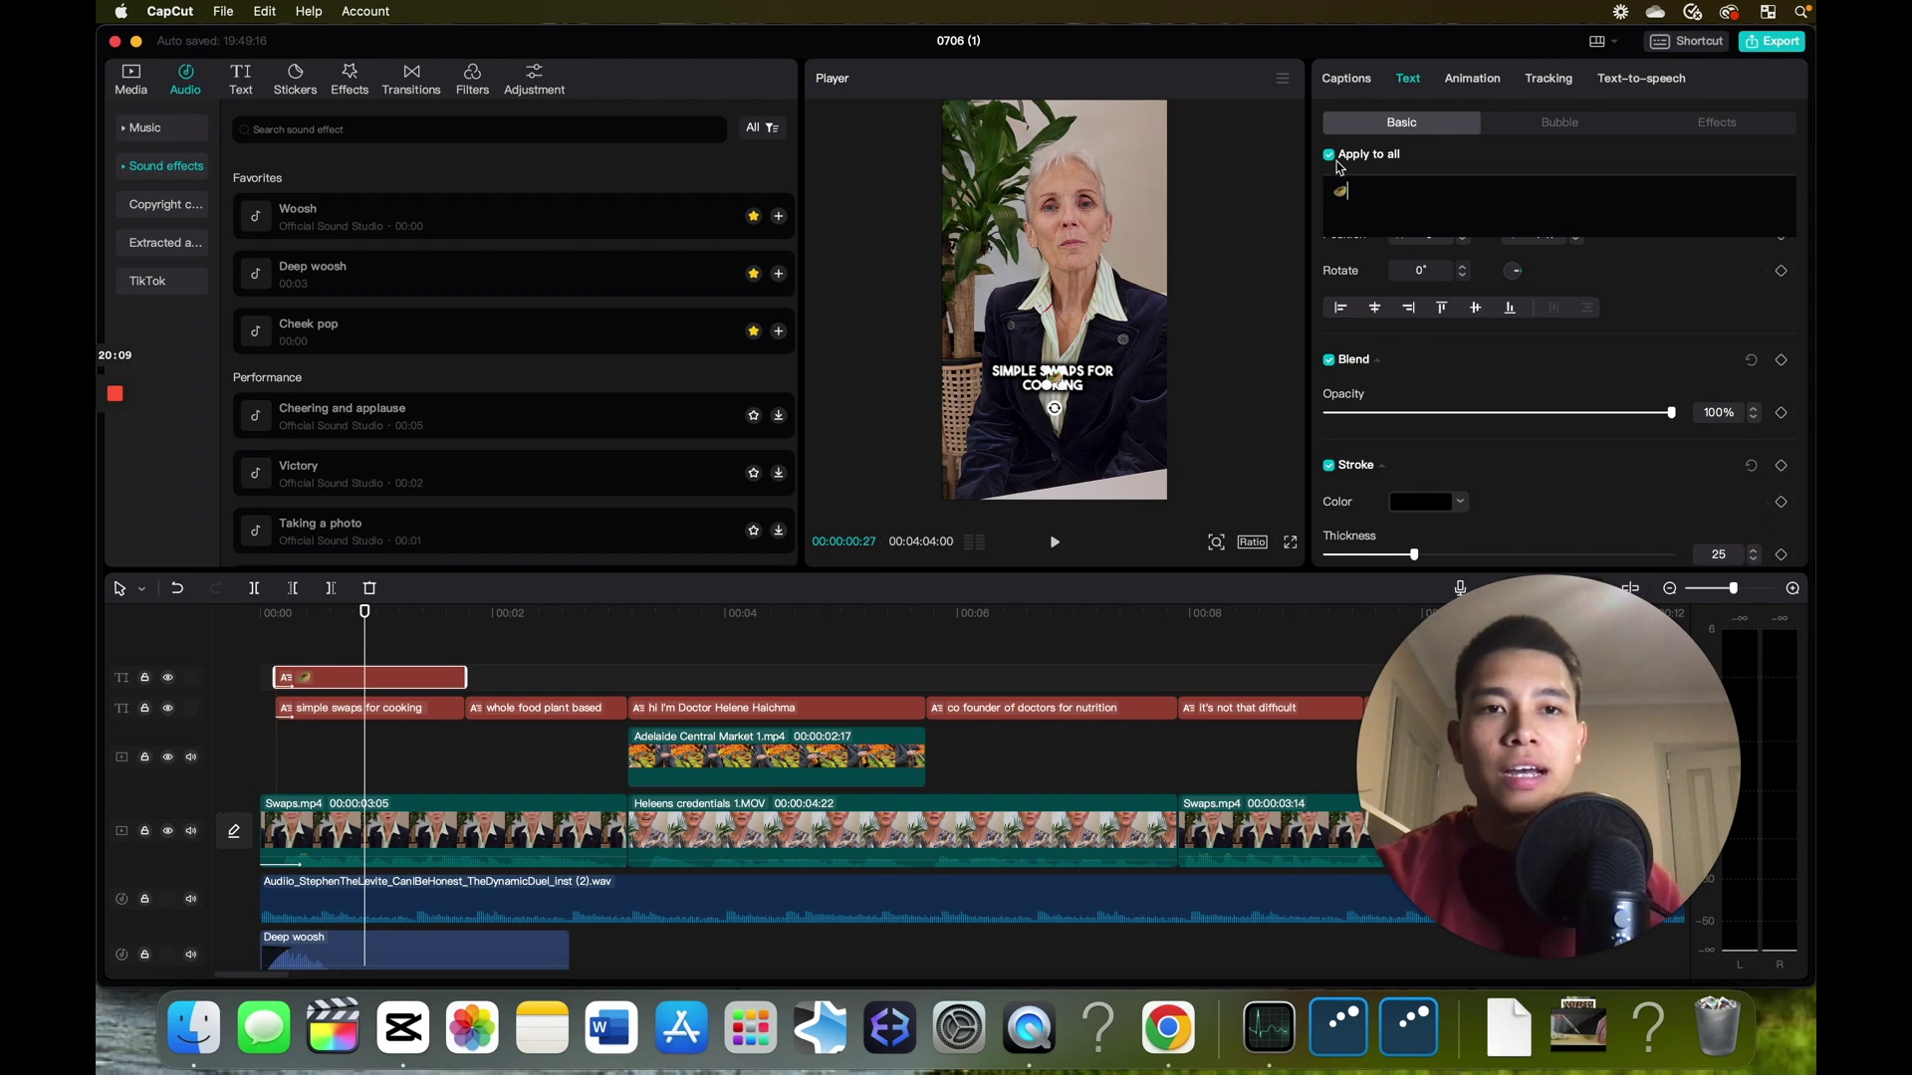
# - Set the emoji to font size 43 and move it up above the caption
pyautogui.scroll(5, 1438, 329)
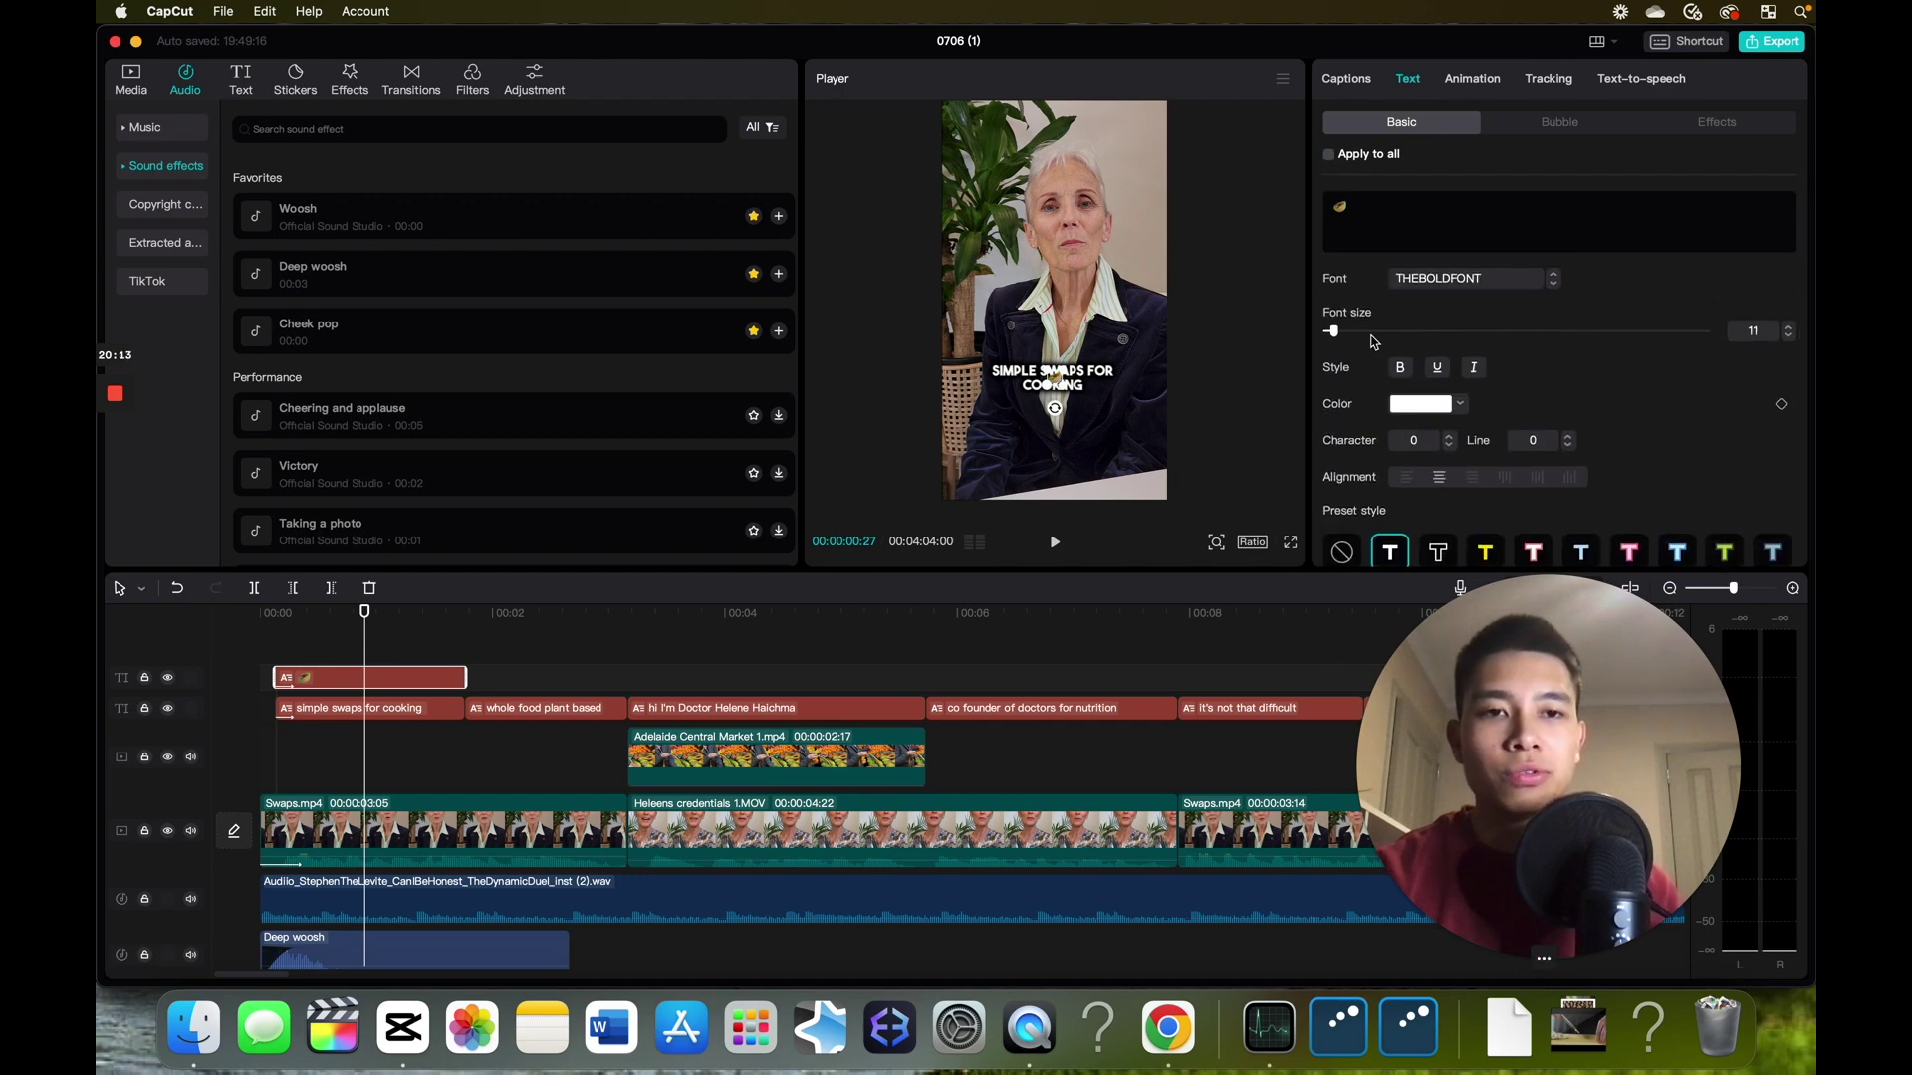
pyautogui.moveTo(1335, 331); pyautogui.dragTo(1379, 348)
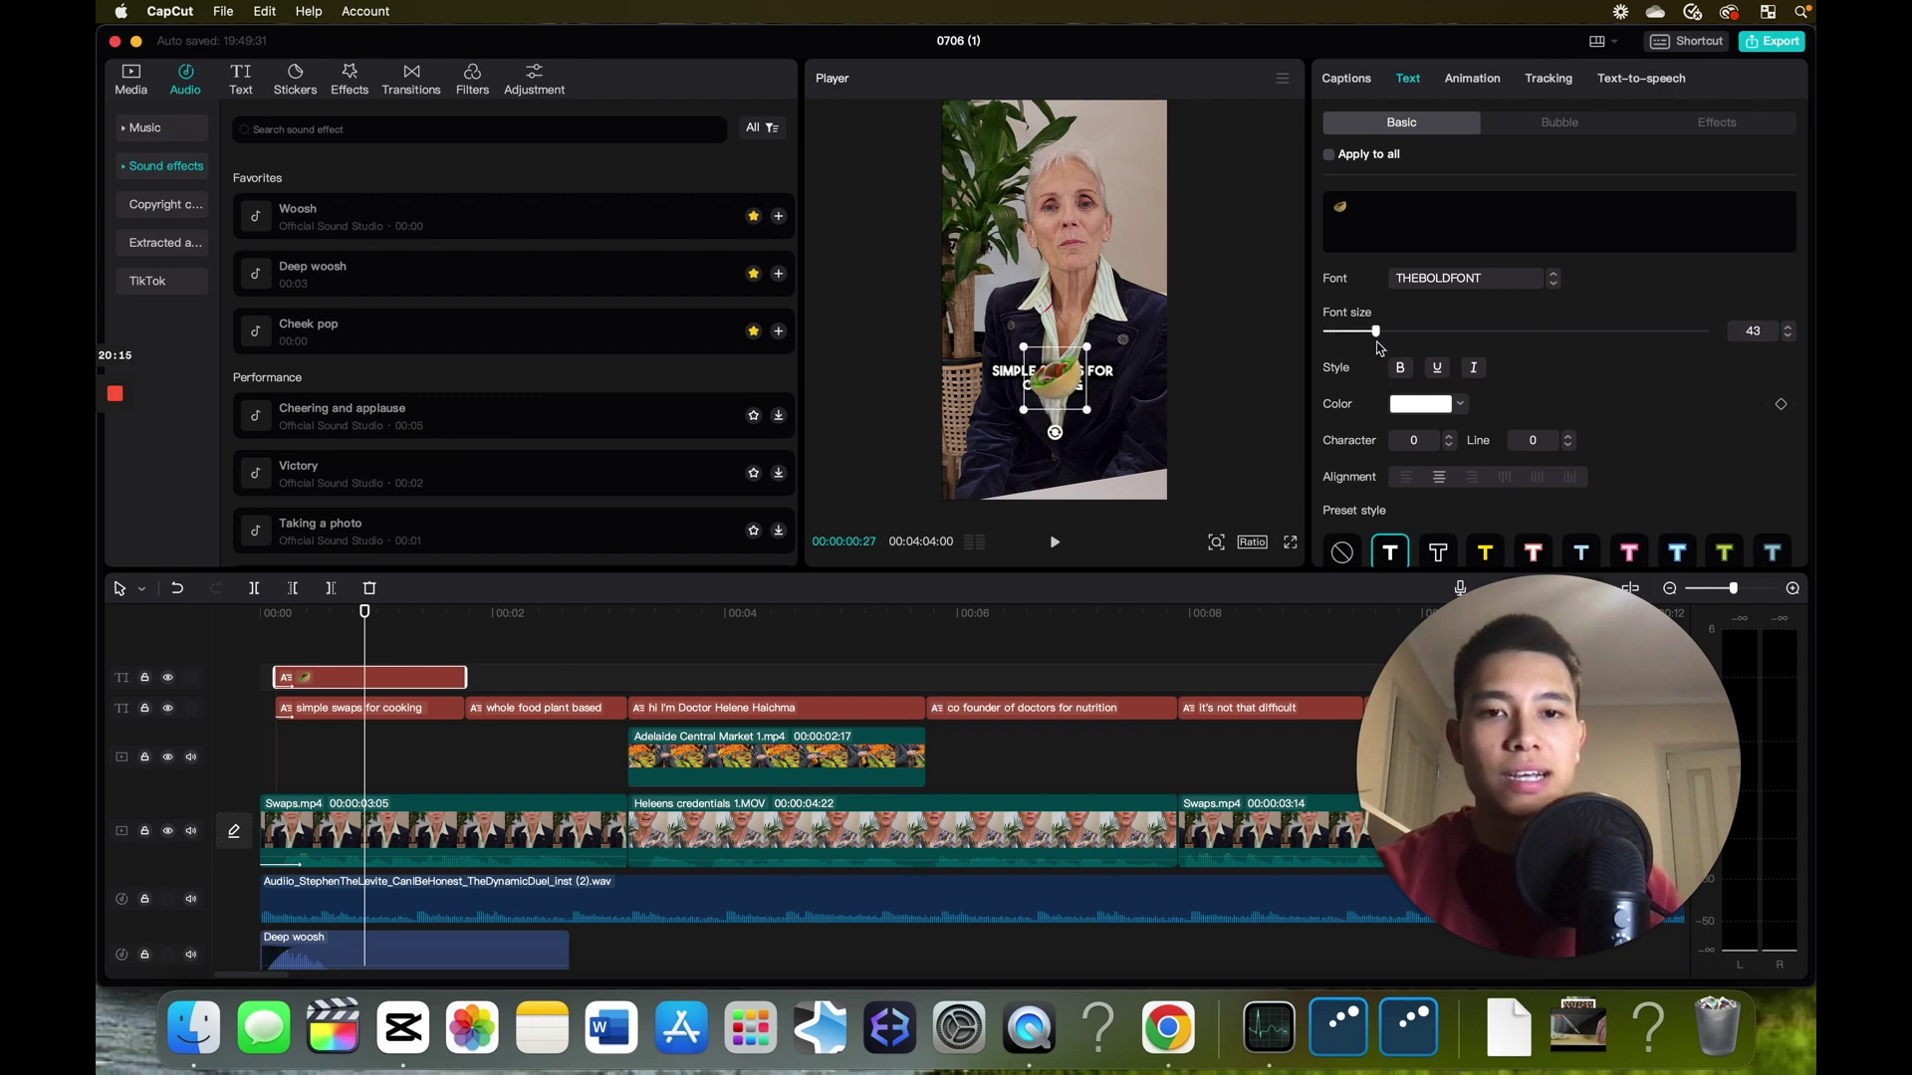
pyautogui.moveTo(1064, 366); pyautogui.dragTo(1064, 320)
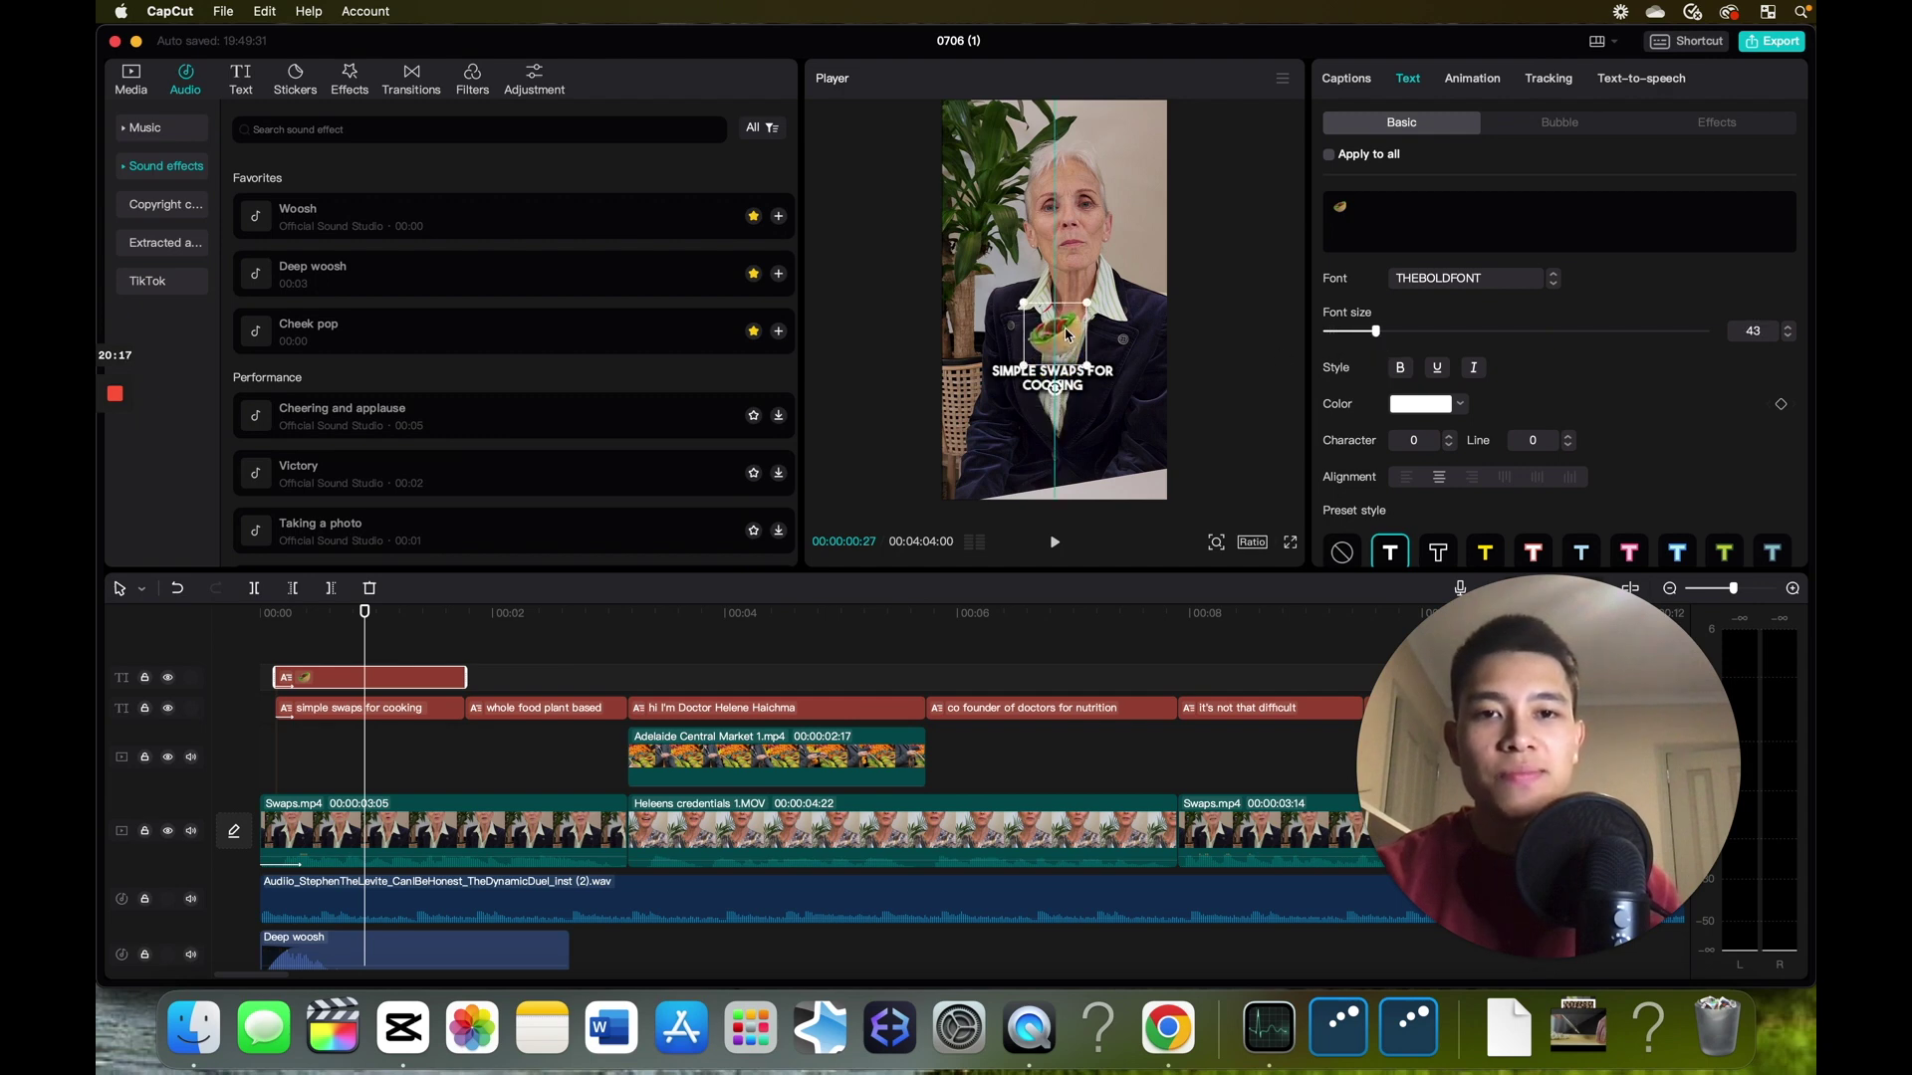
pyautogui.moveTo(364, 613); pyautogui.dragTo(709, 612)
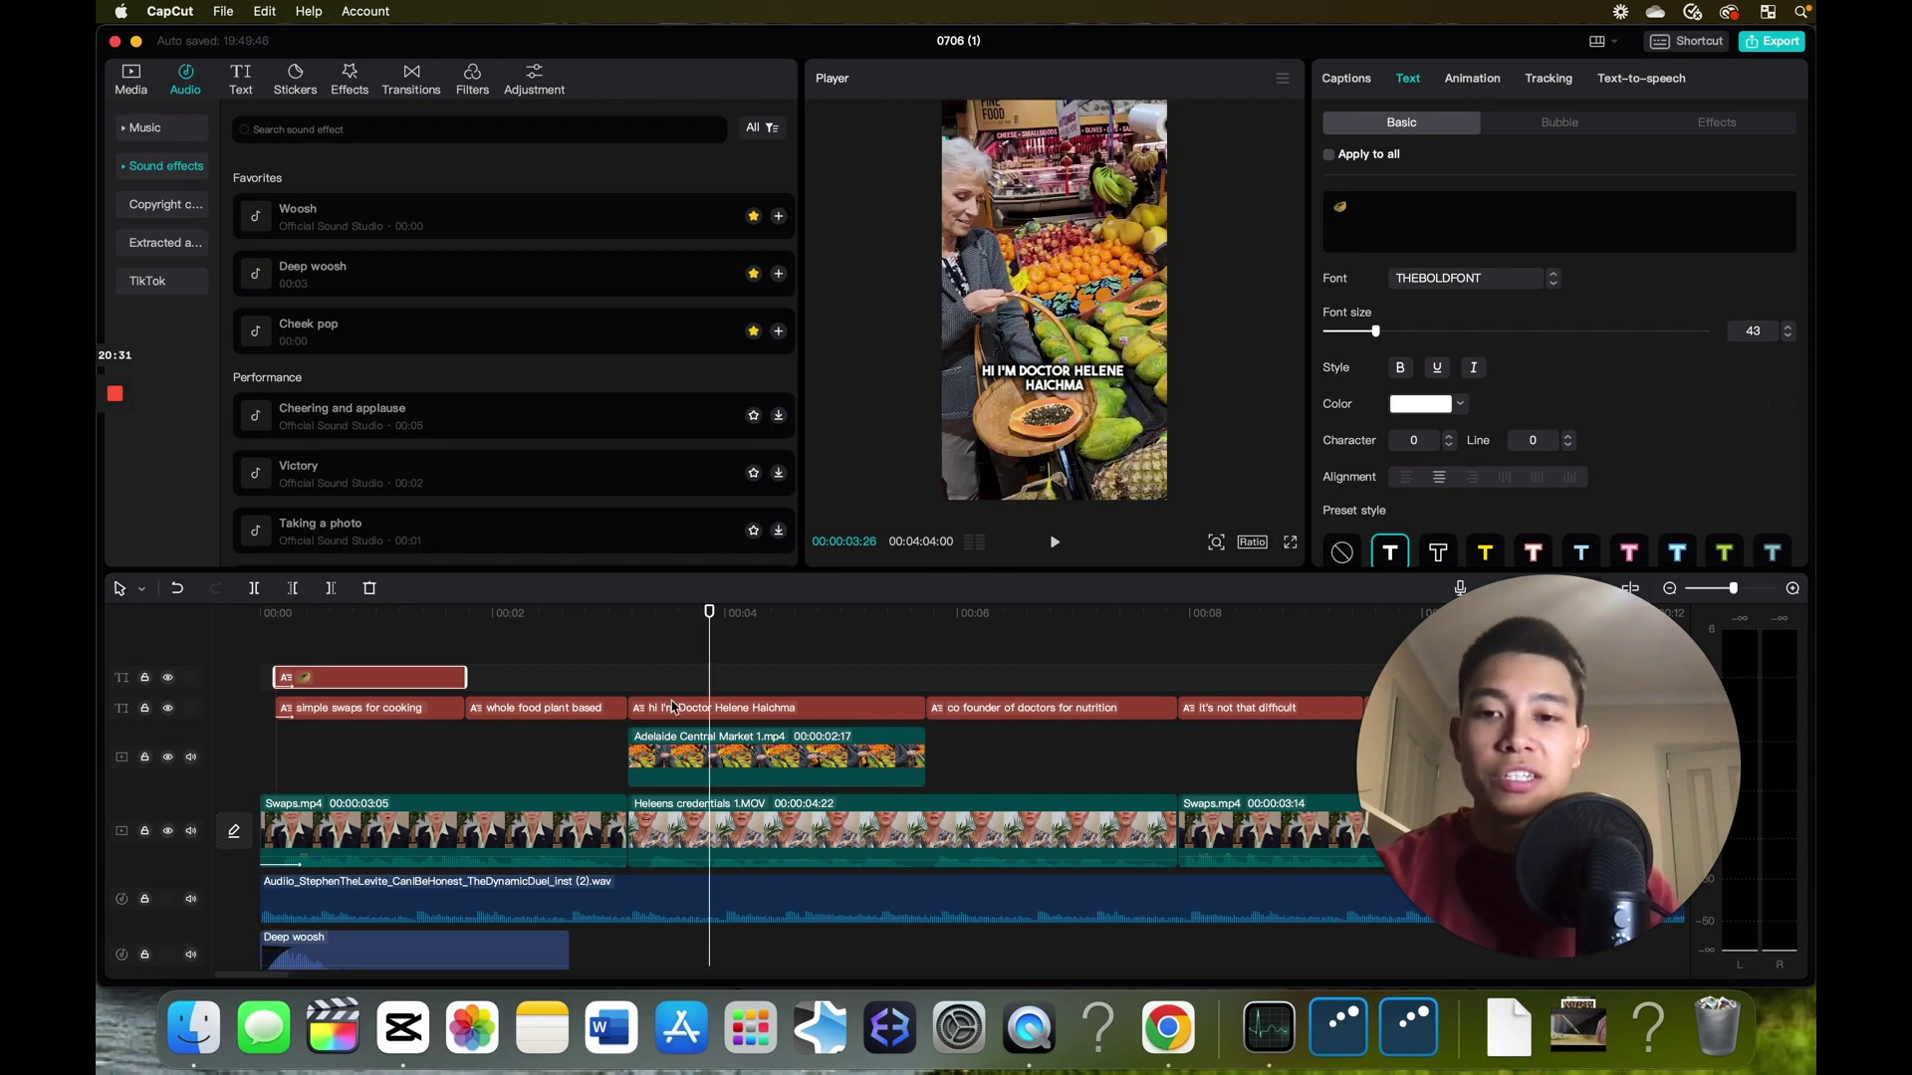
pyautogui.click(674, 708)
# - Copy the doctor's introduction caption and paste it onto the top track
pyautogui.press('cmd+c')
pyautogui.click(638, 649)
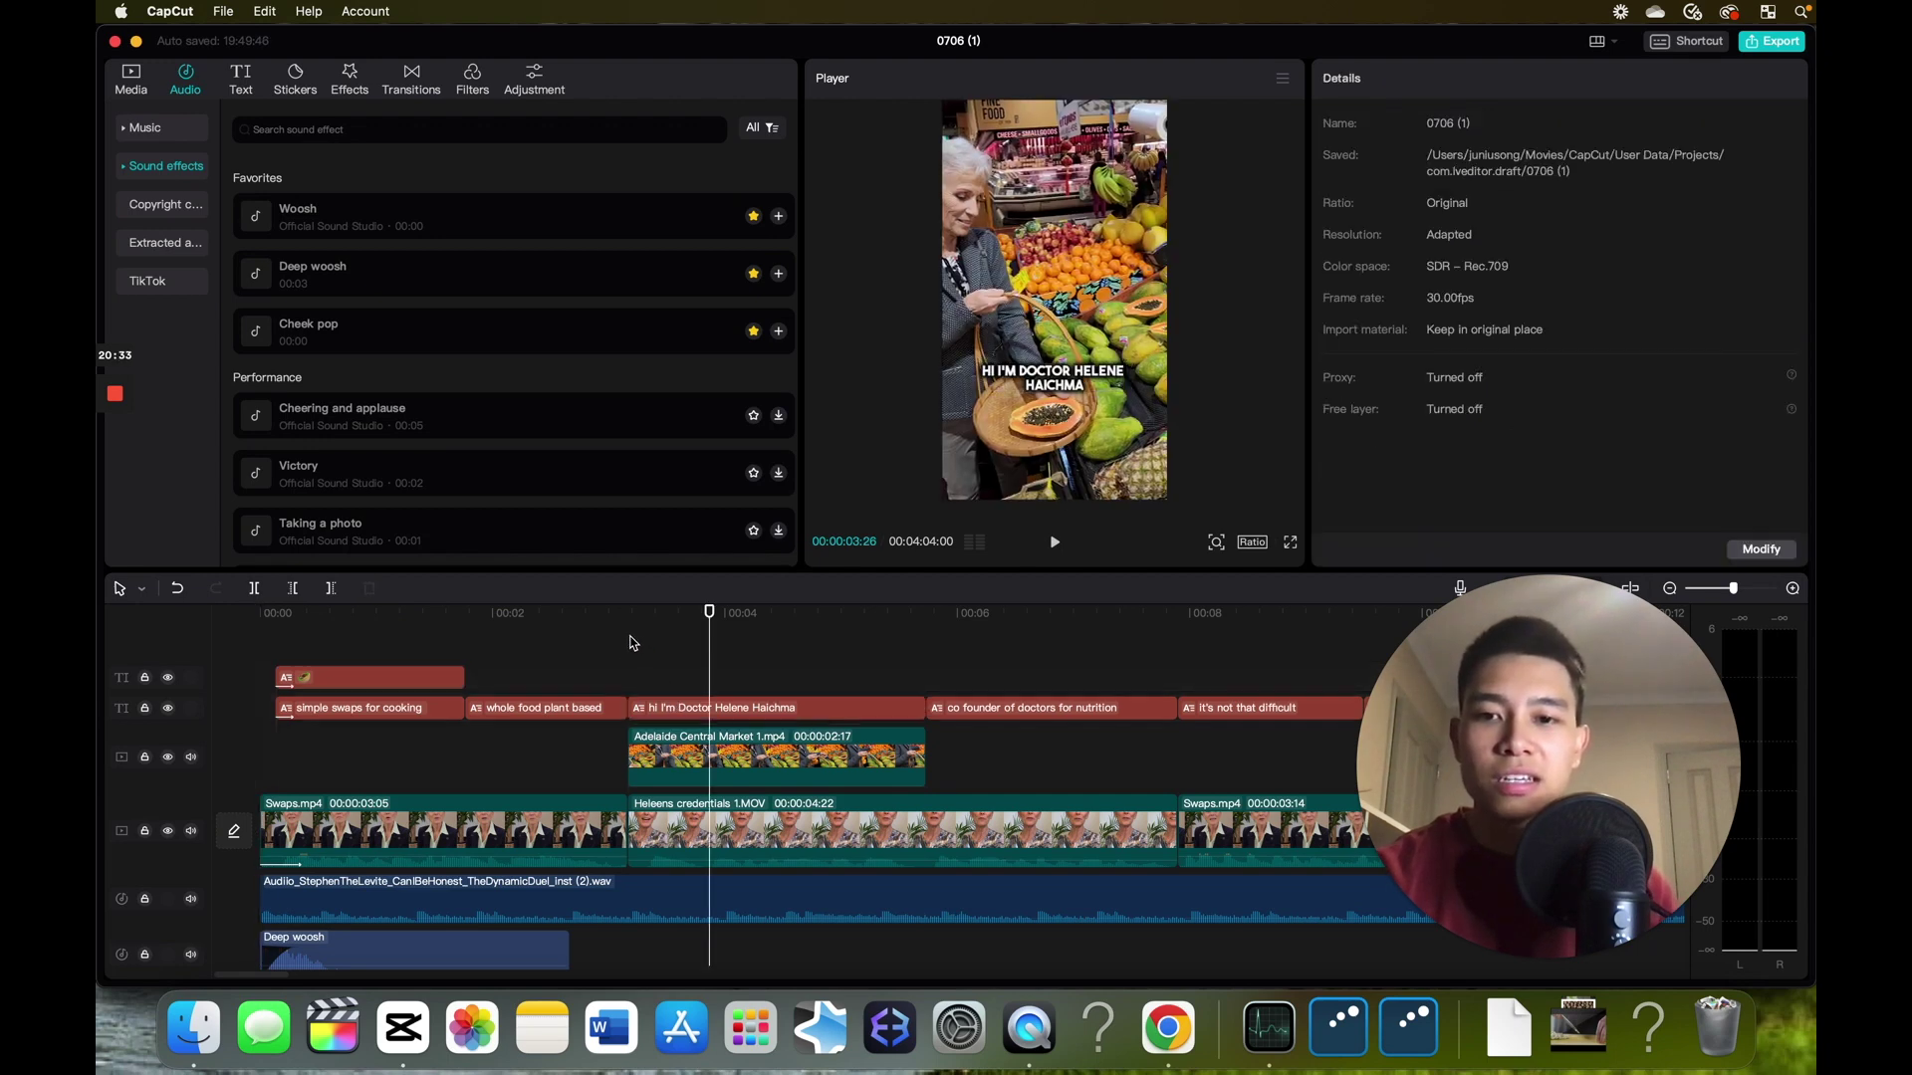
pyautogui.press('cmd+v')
pyautogui.click(763, 677)
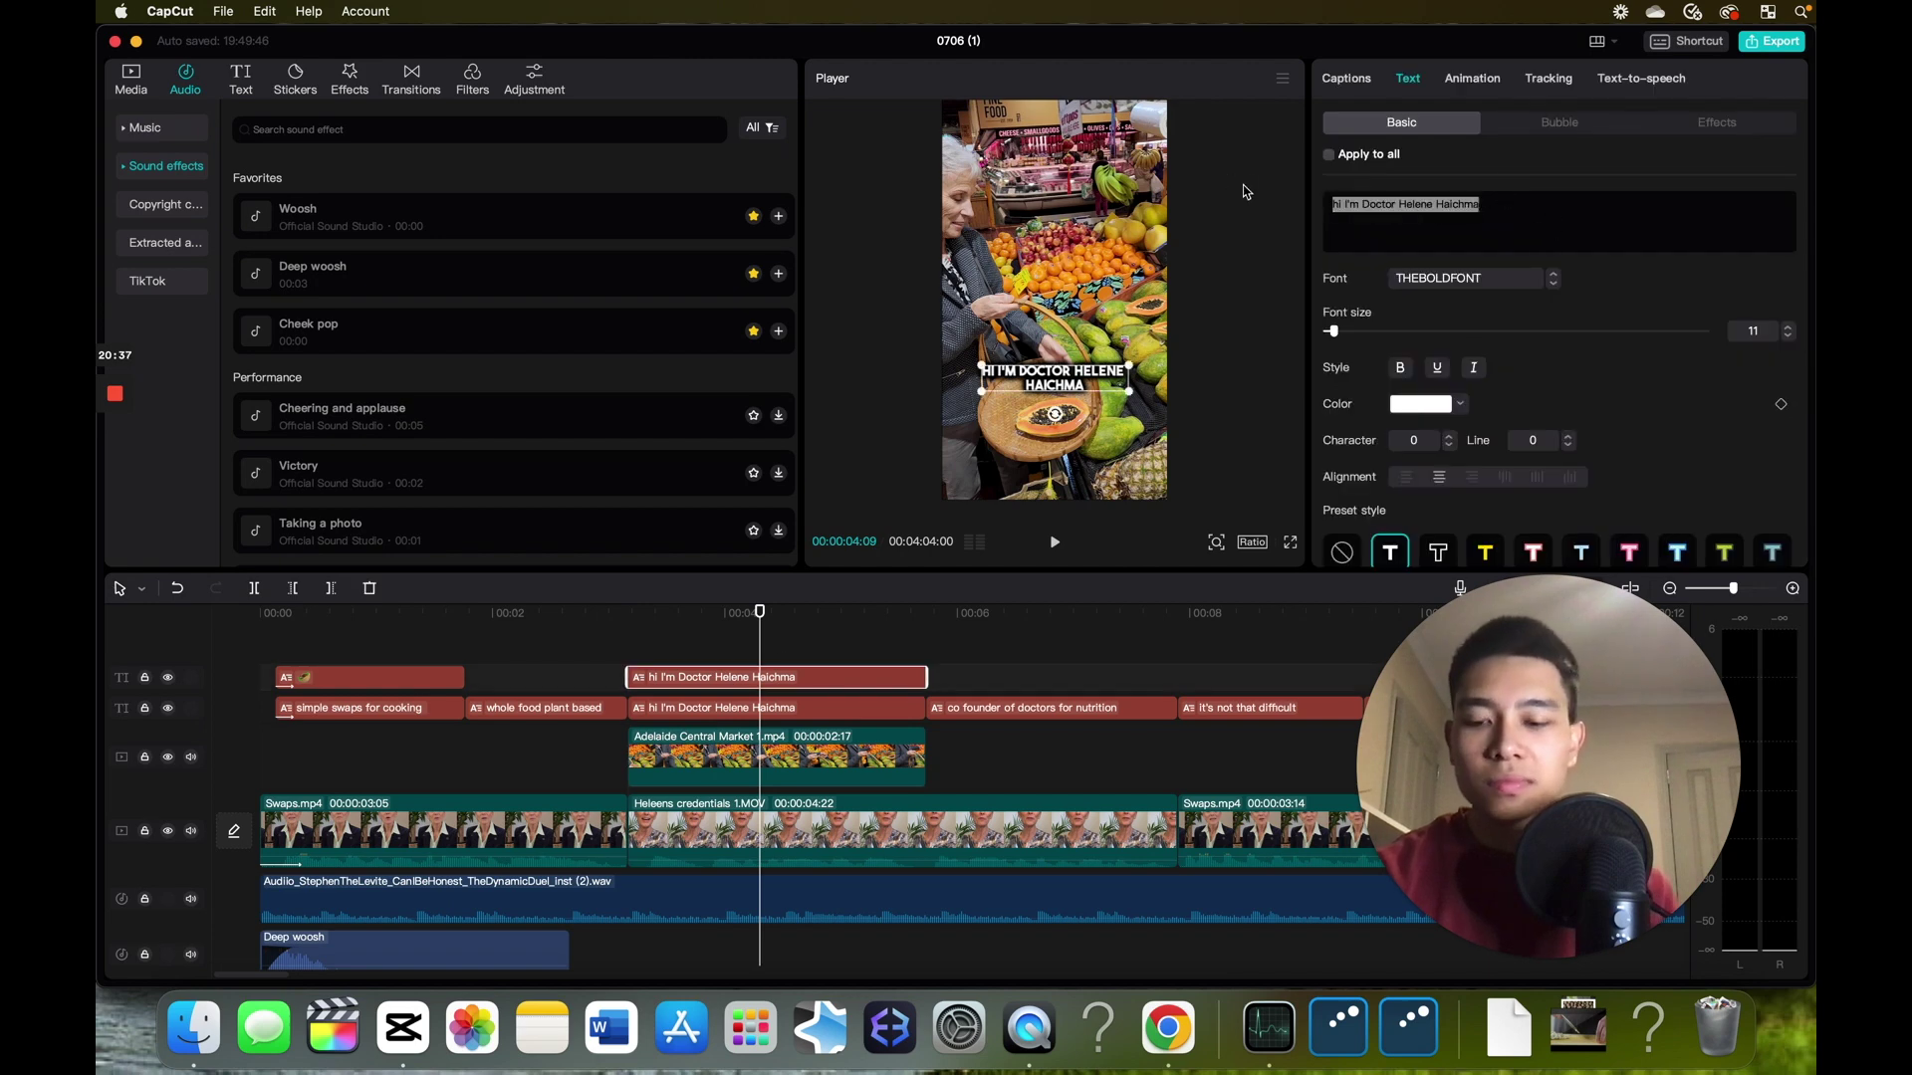
# - Replace the copy's text with a 👋 emoji at font size 43 and preview it
pyautogui.press('ctrl+super+space')
pyautogui.write('hello')
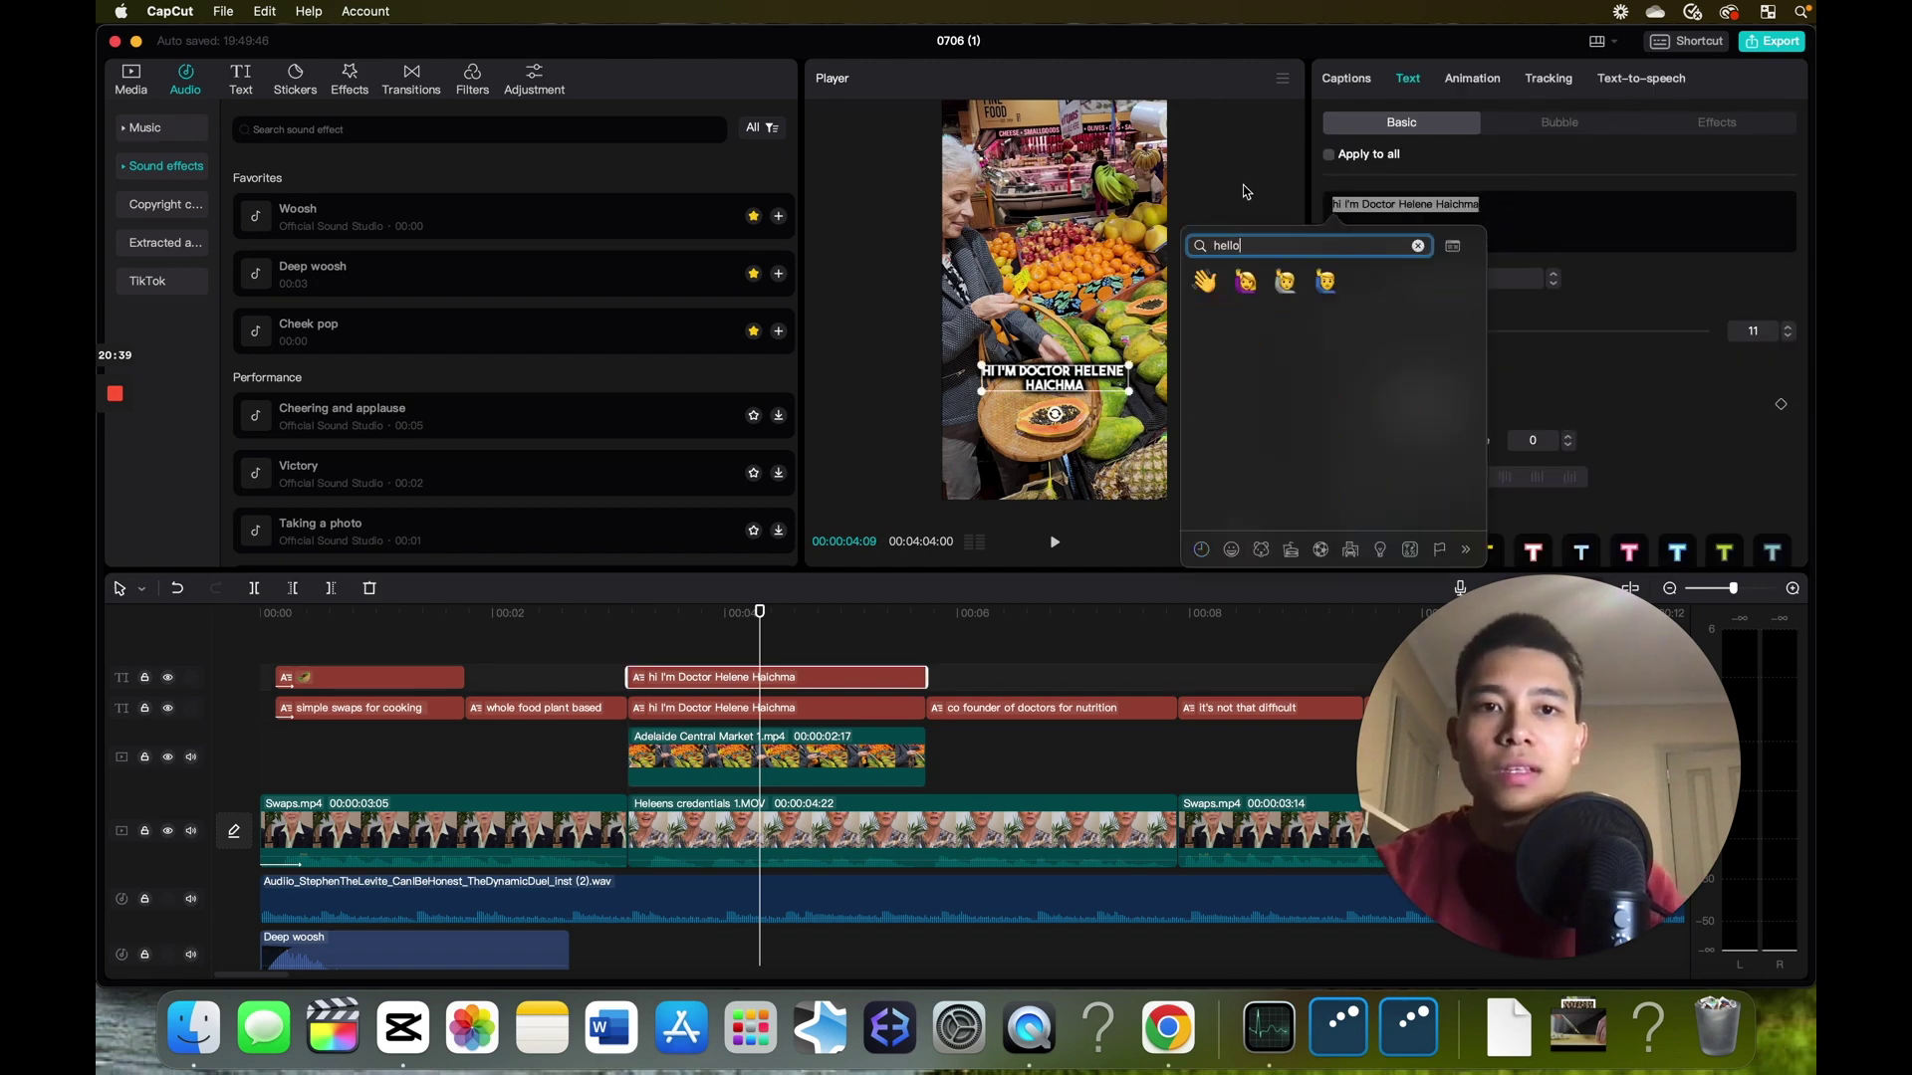
pyautogui.click(1206, 282)
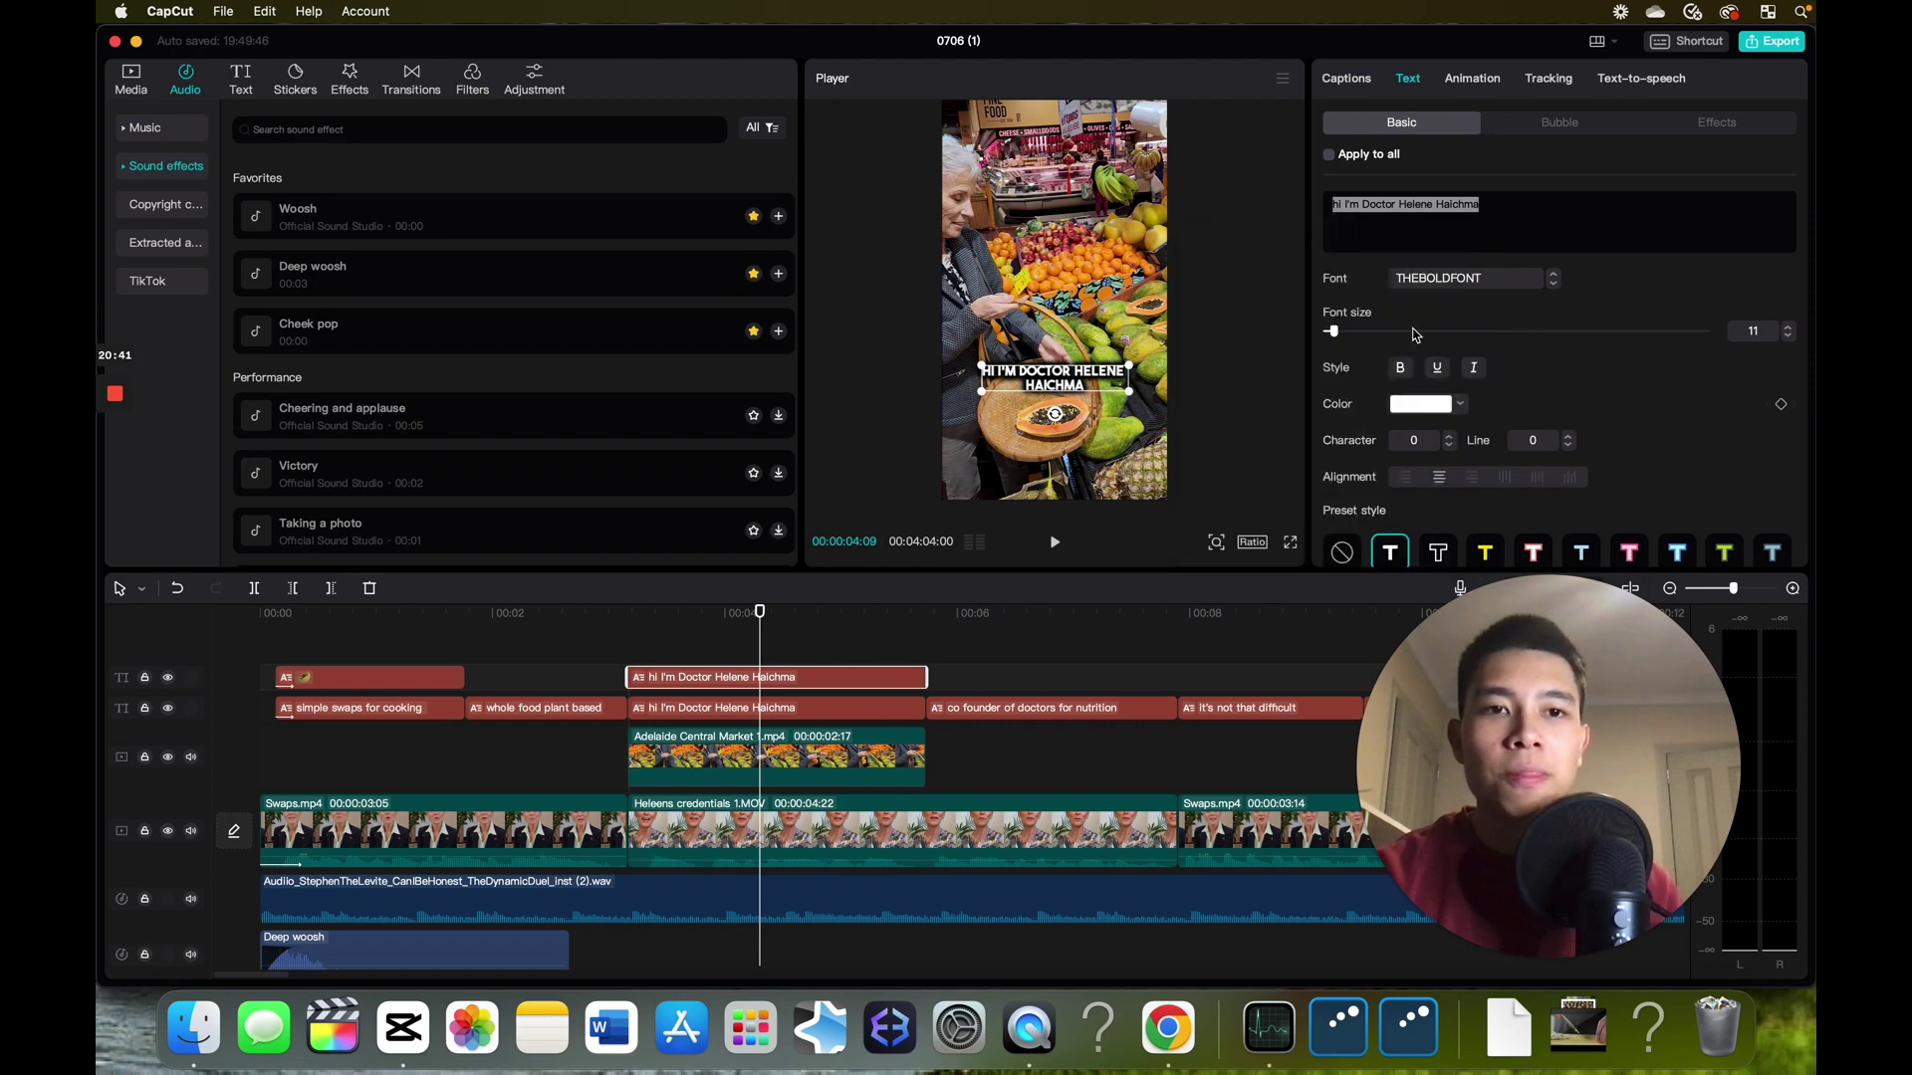
pyautogui.moveTo(1350, 332); pyautogui.dragTo(1375, 332)
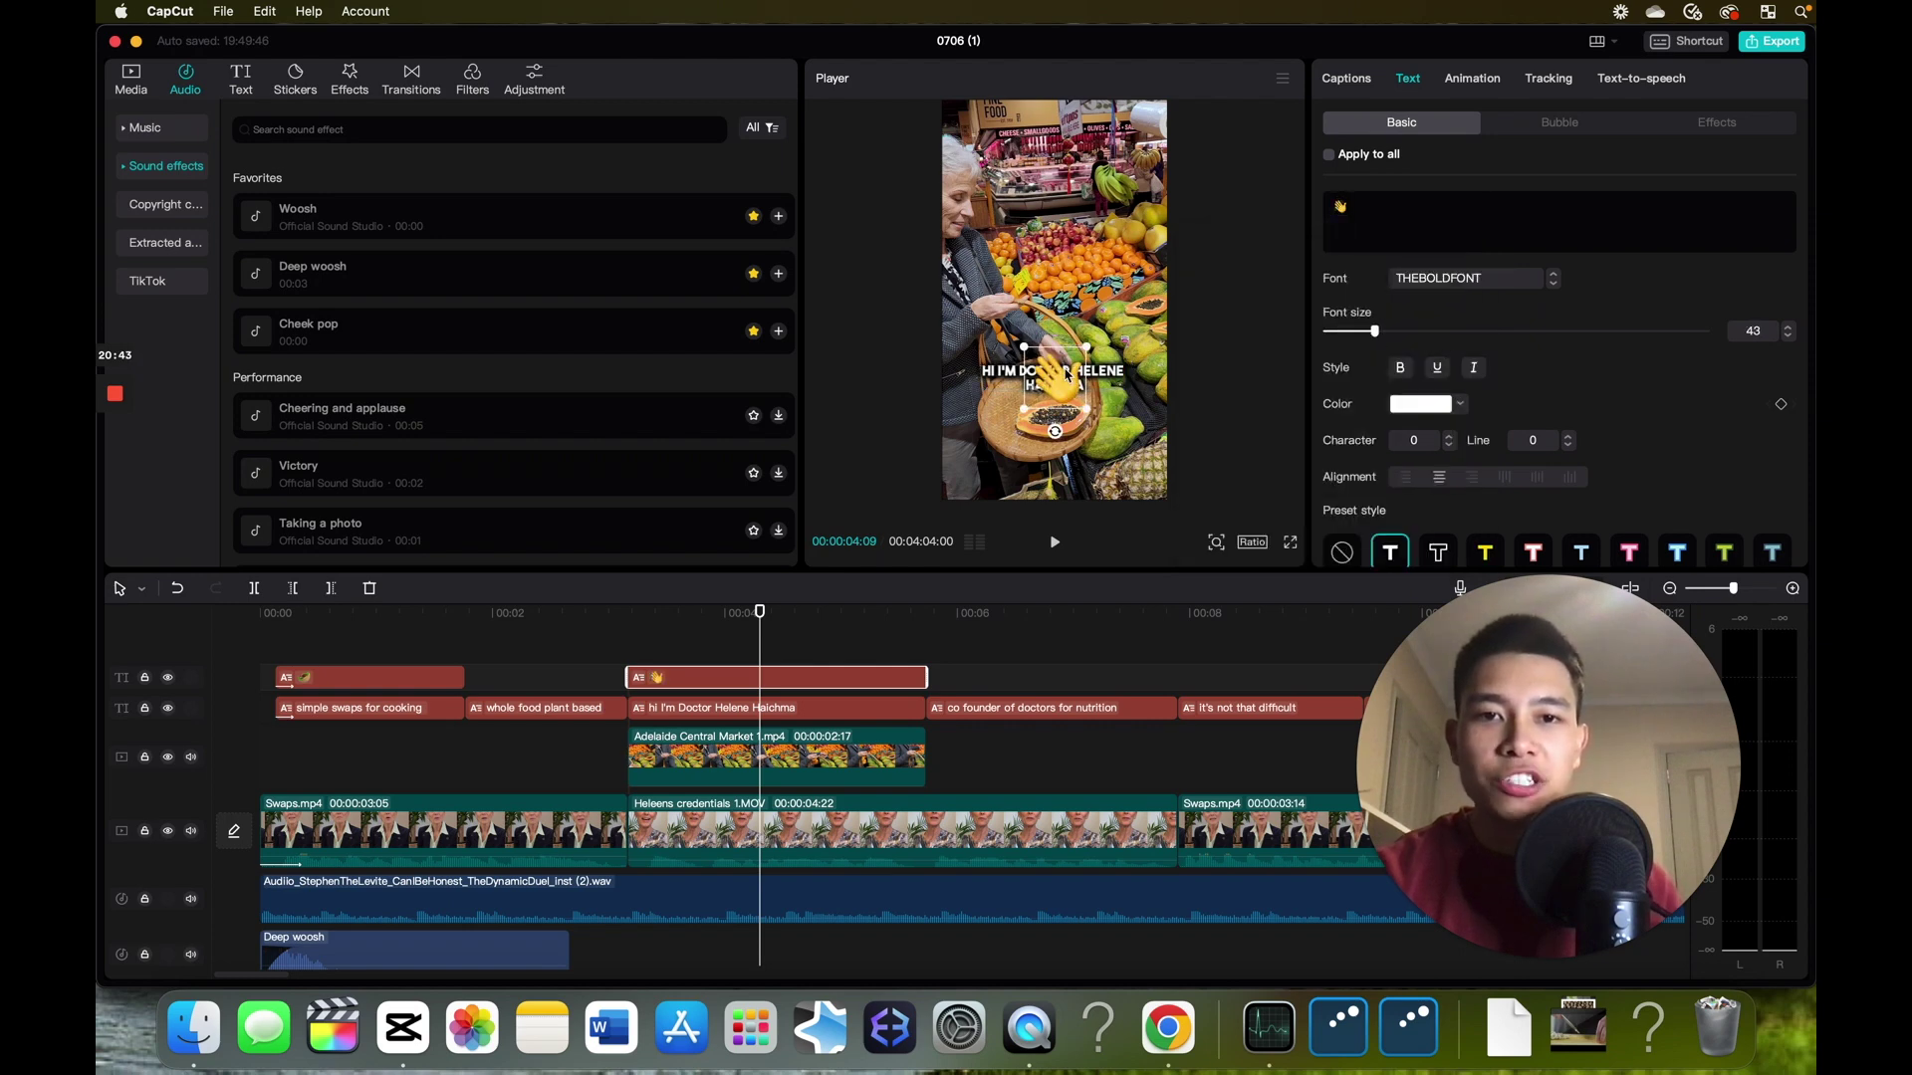
pyautogui.click(588, 656)
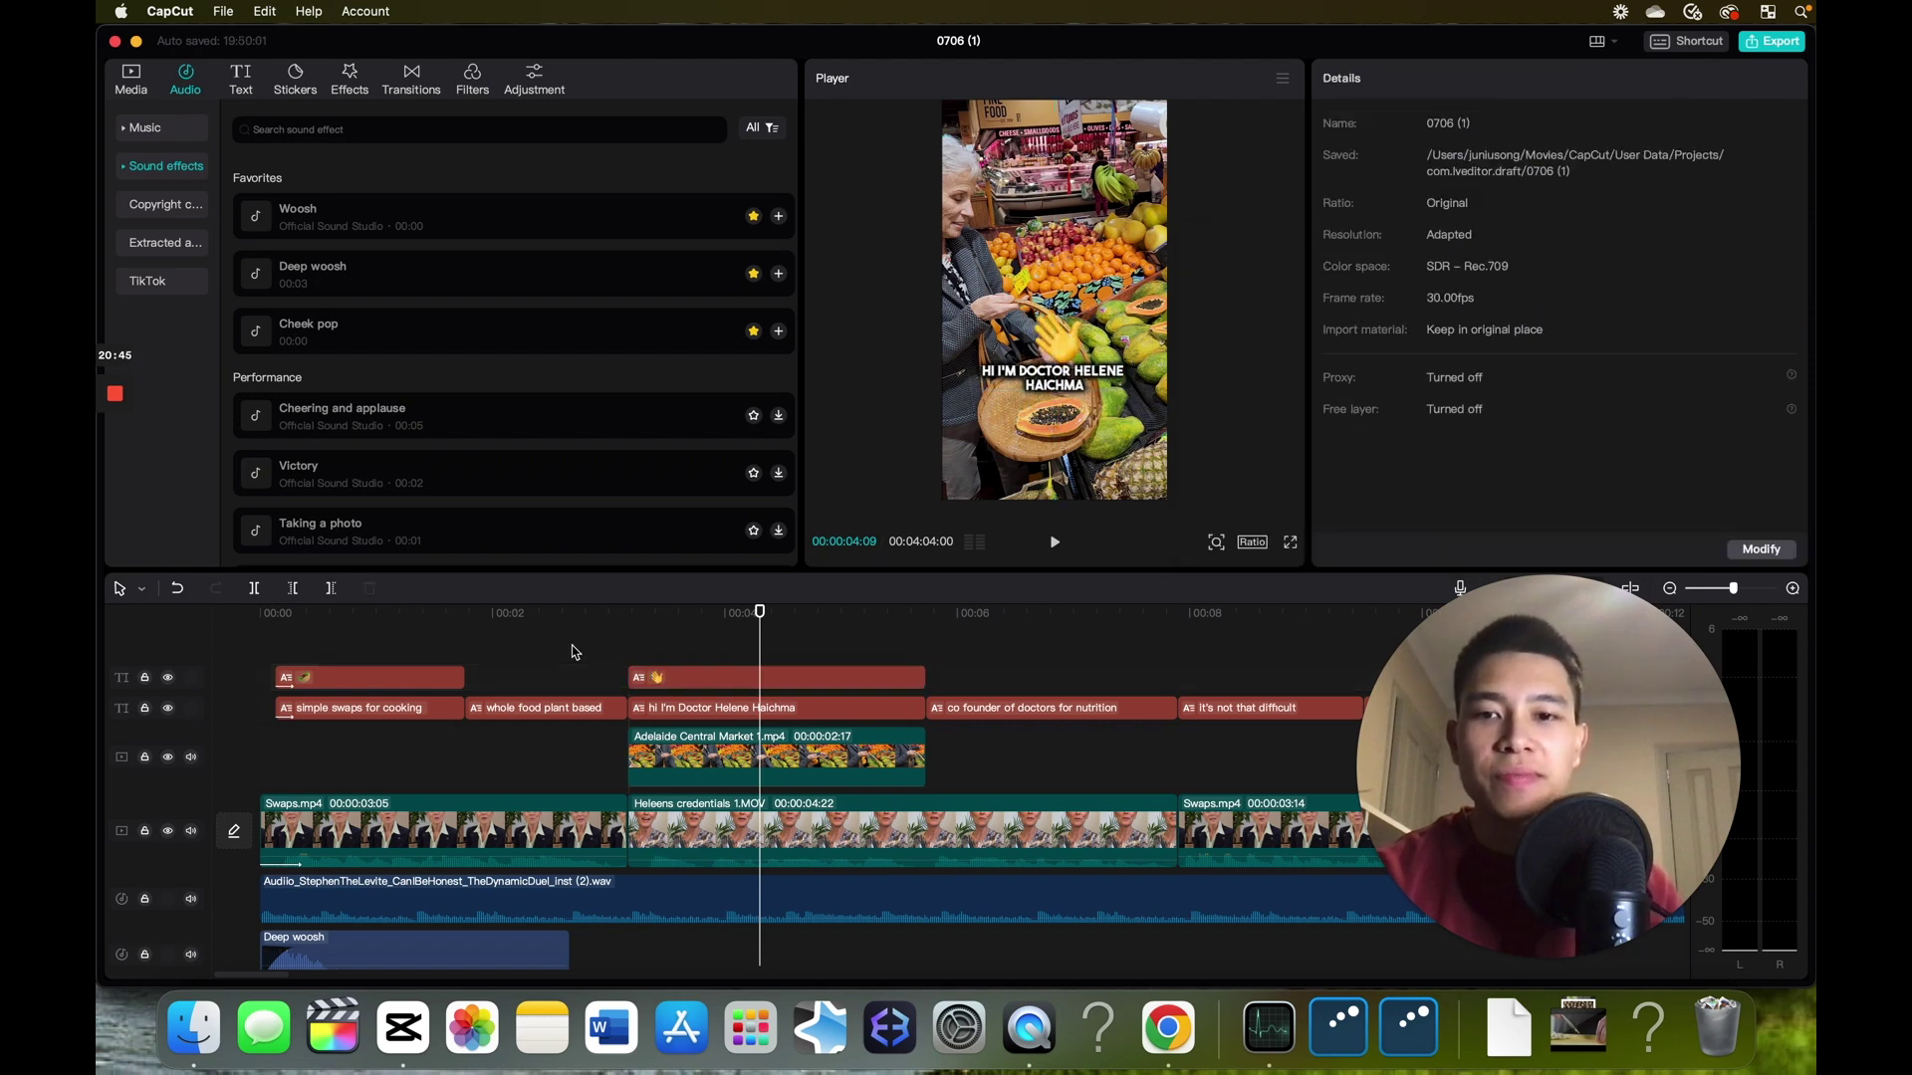
pyautogui.press('space')
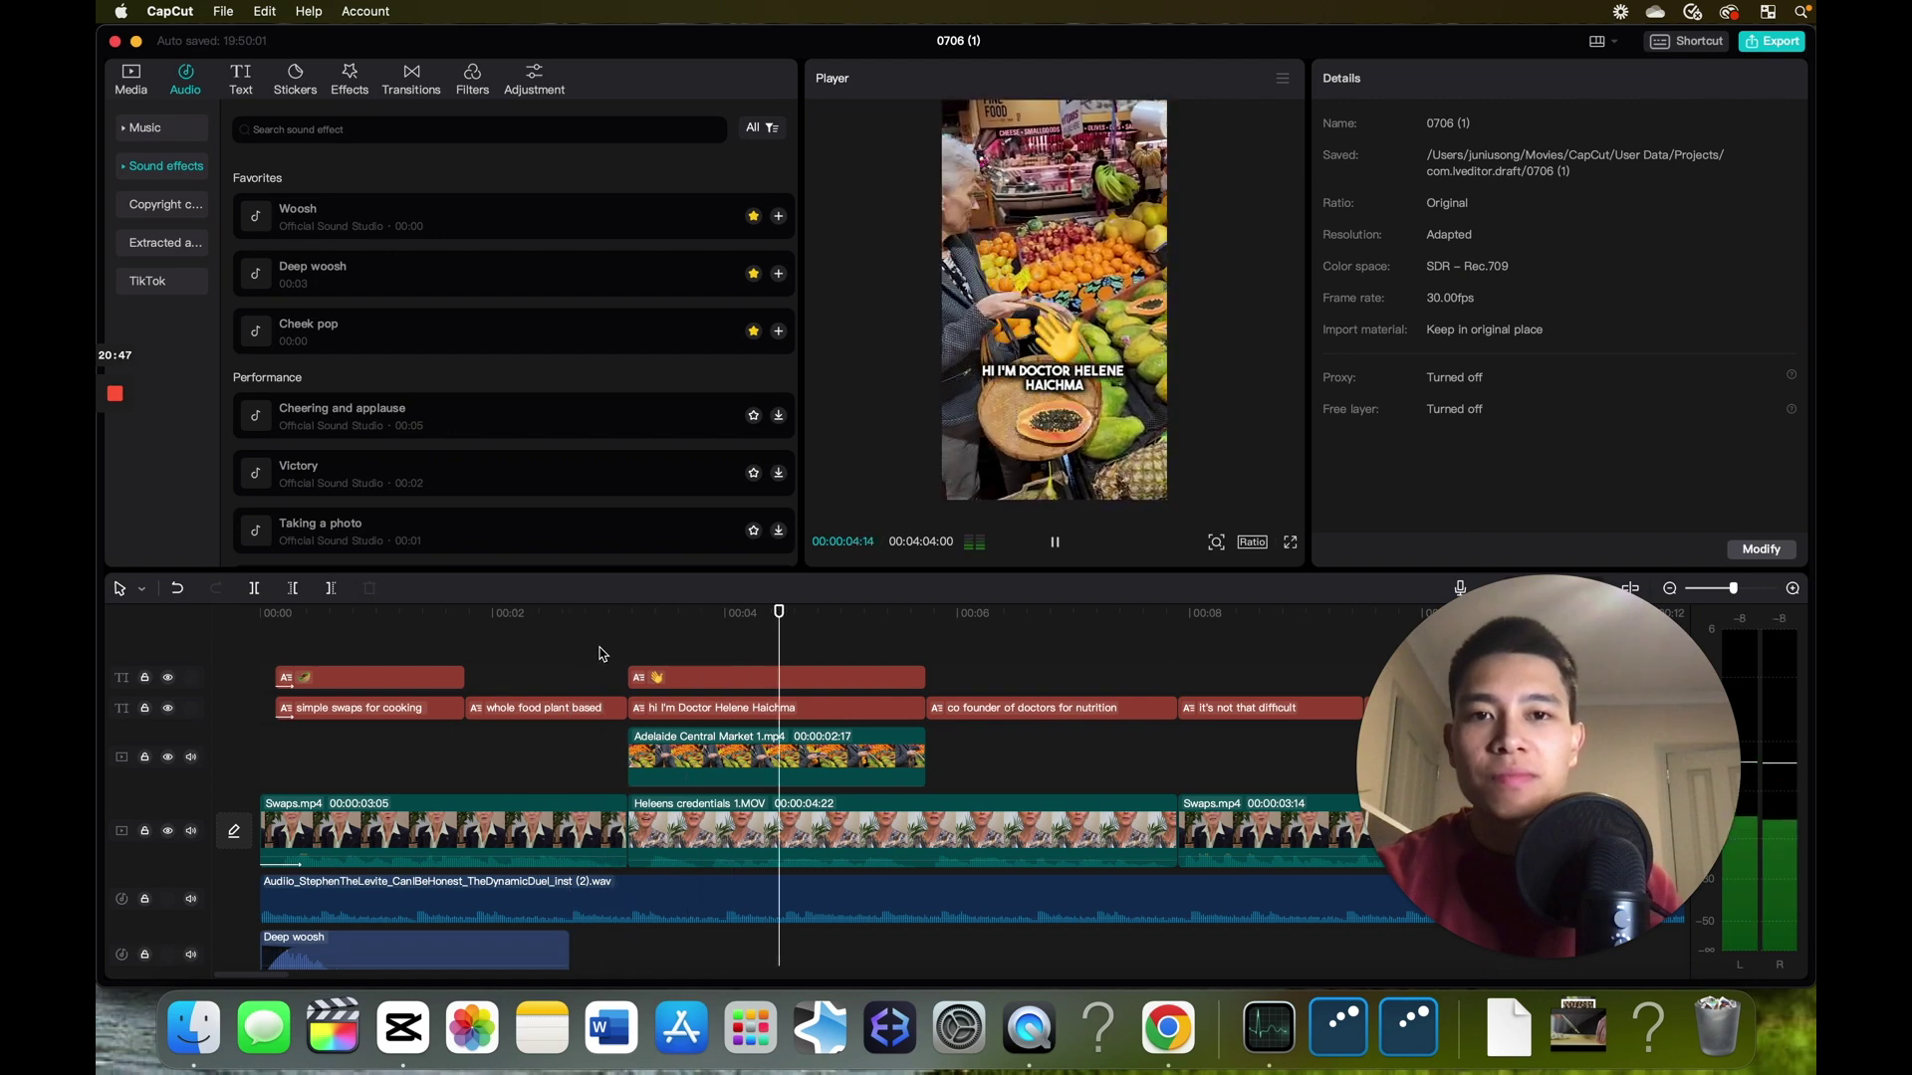
pyautogui.click(683, 646)
# - Give the wave emoji a Flip up entrance animation, with the playhead at 00:00:03:05
pyautogui.click(685, 678)
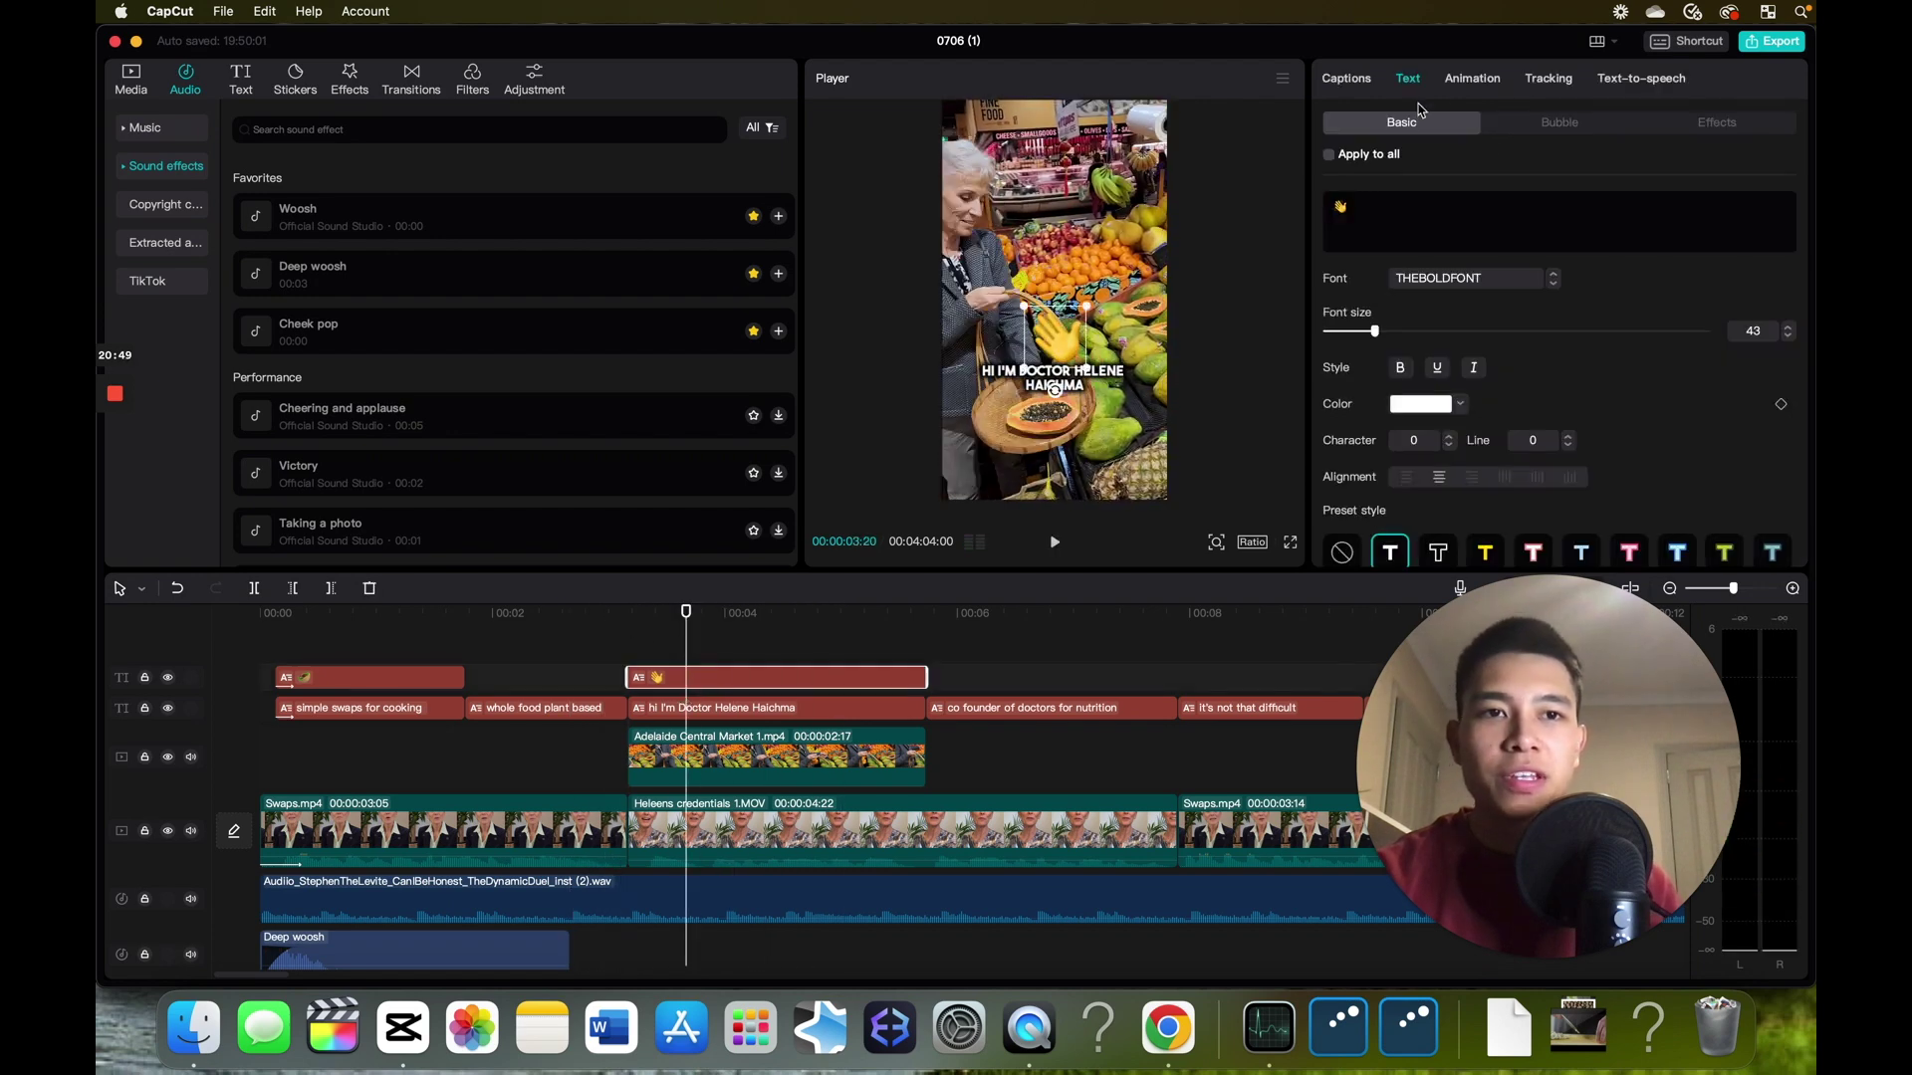
pyautogui.click(1470, 81)
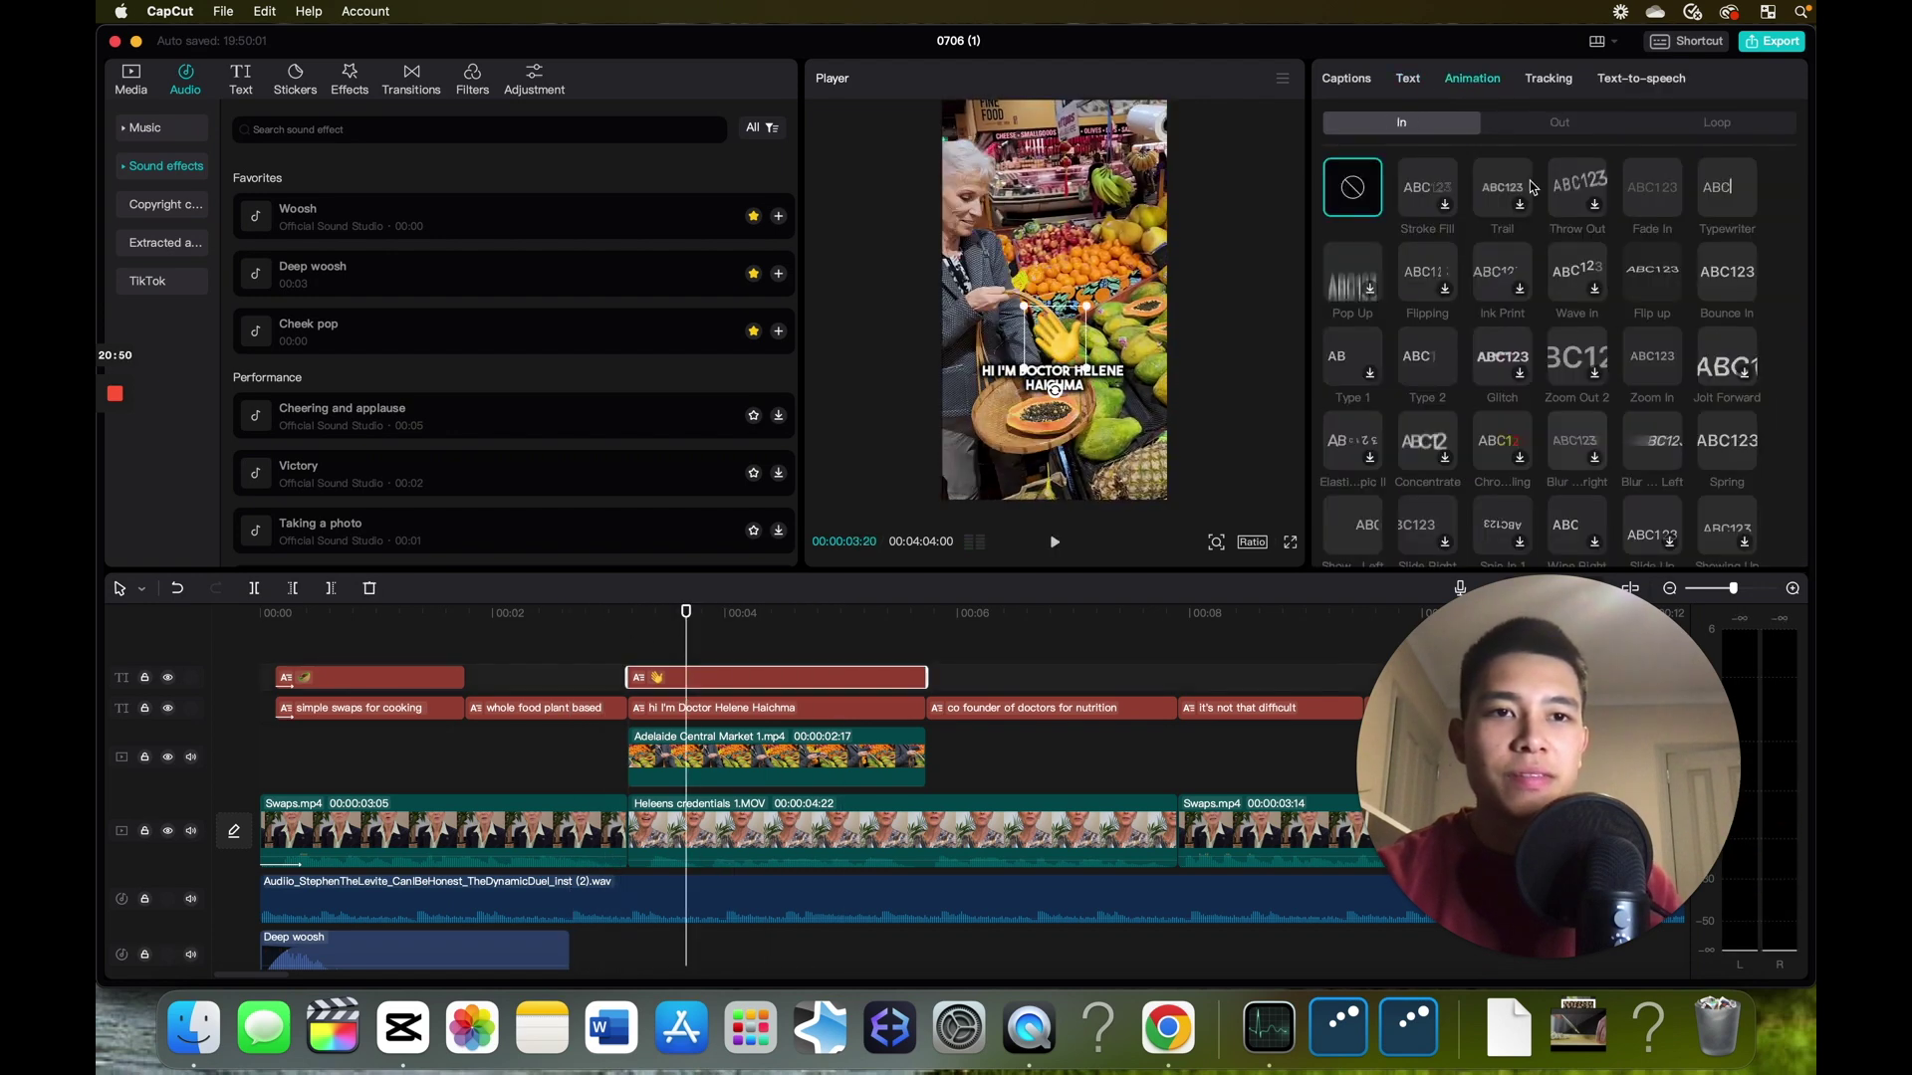
pyautogui.click(1653, 291)
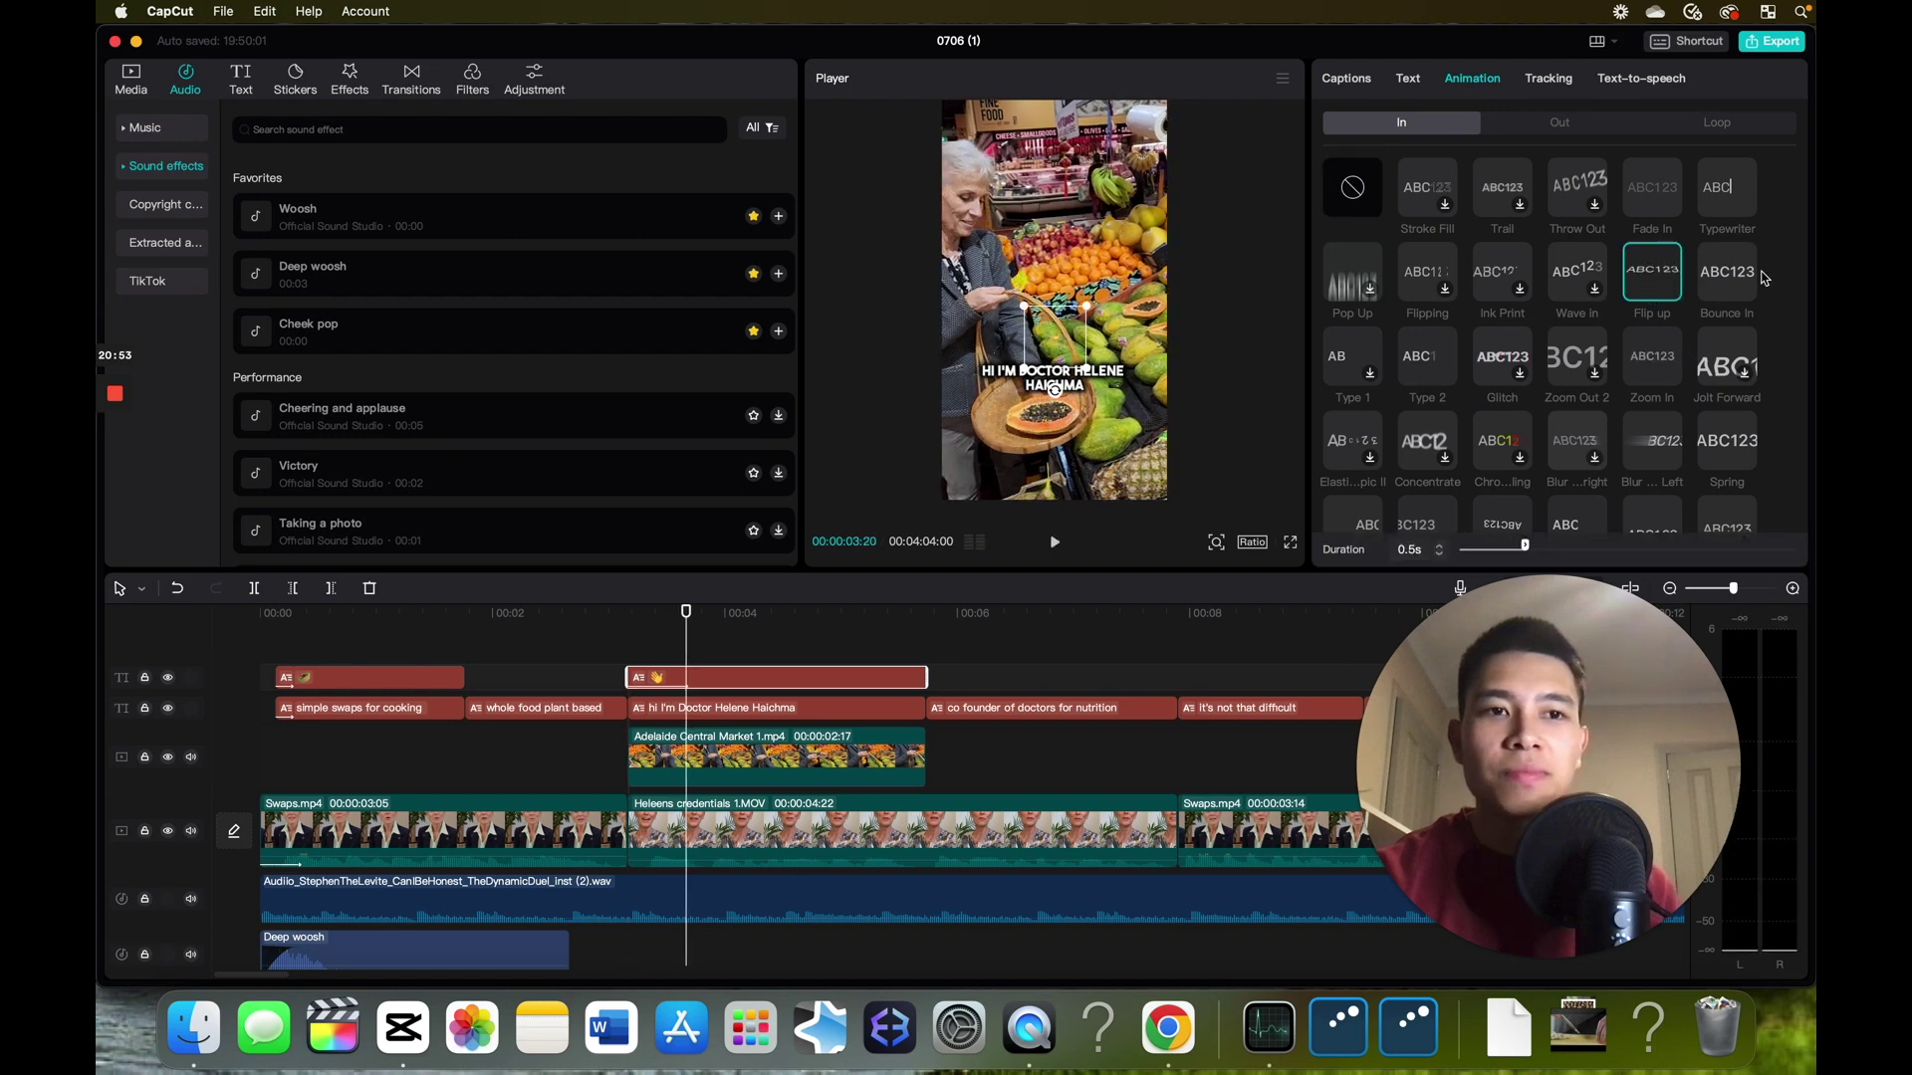
pyautogui.click(622, 648)
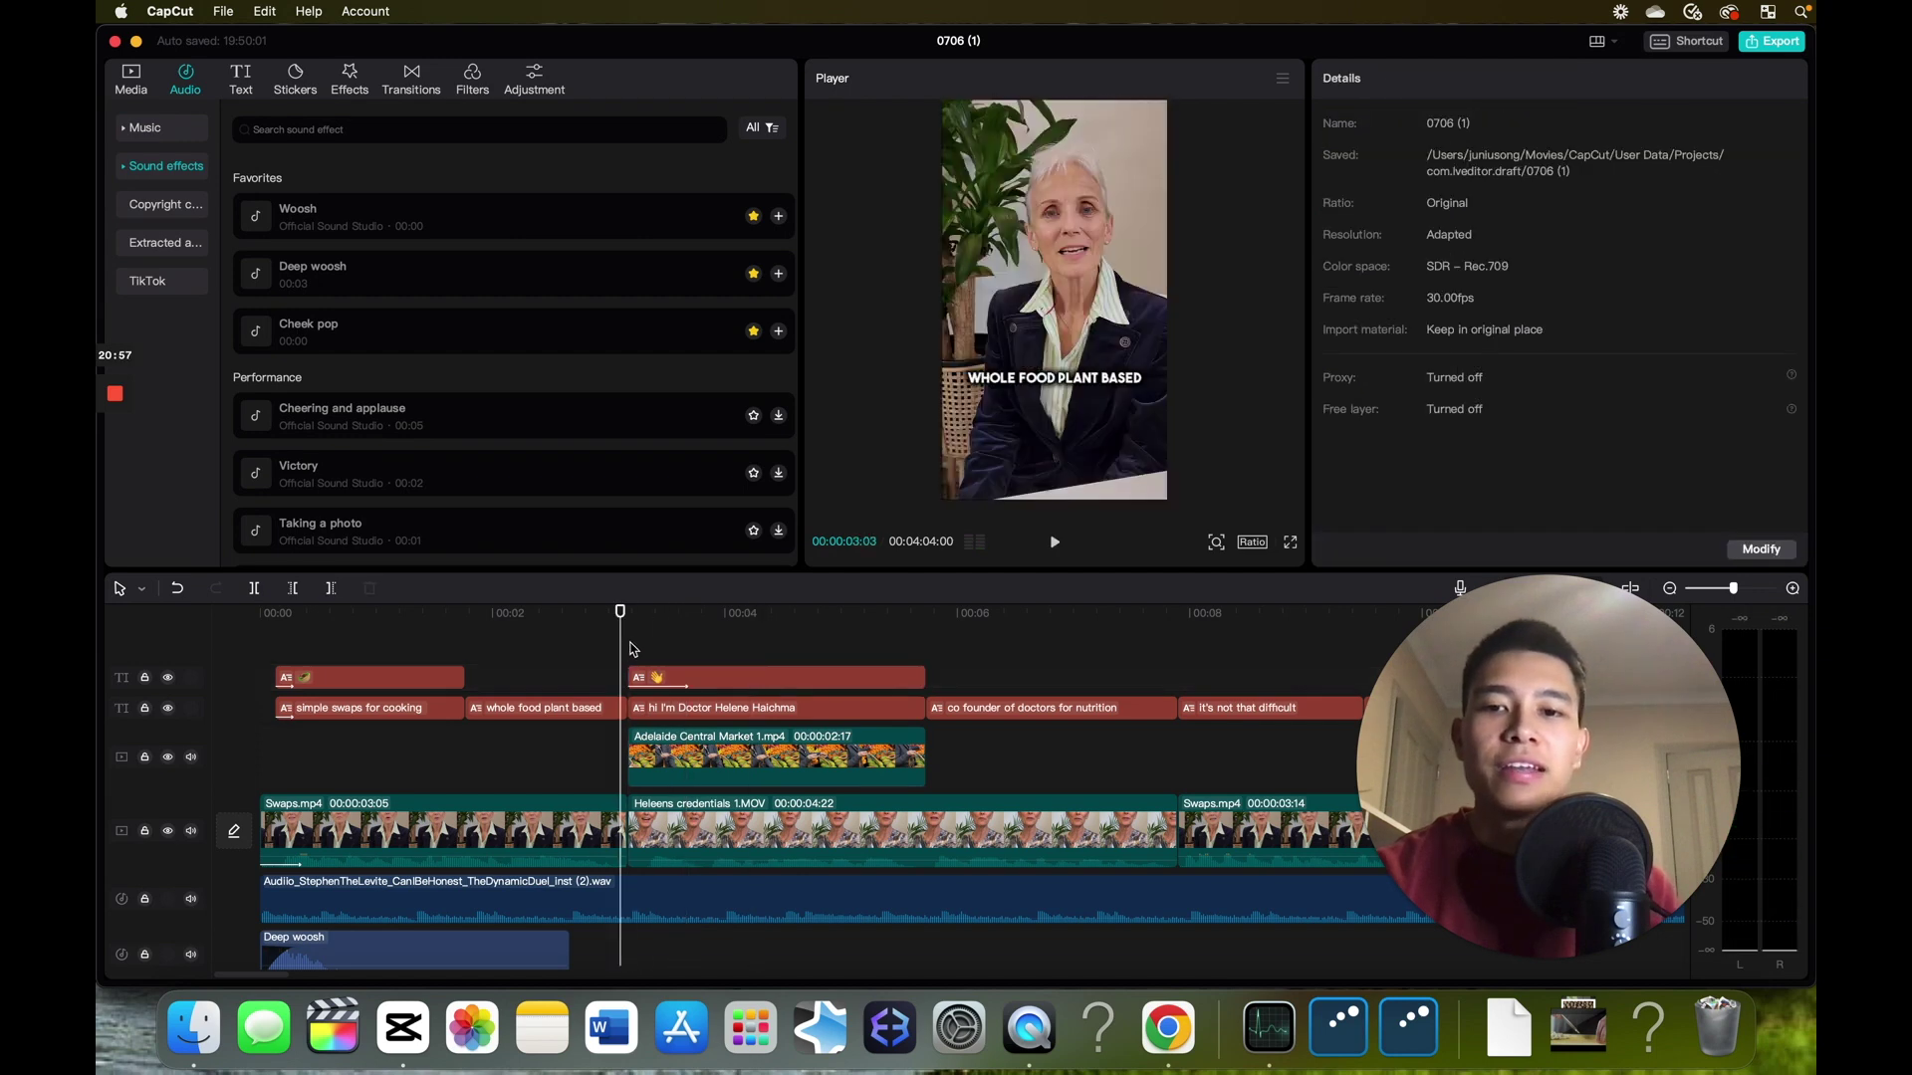
pyautogui.click(628, 647)
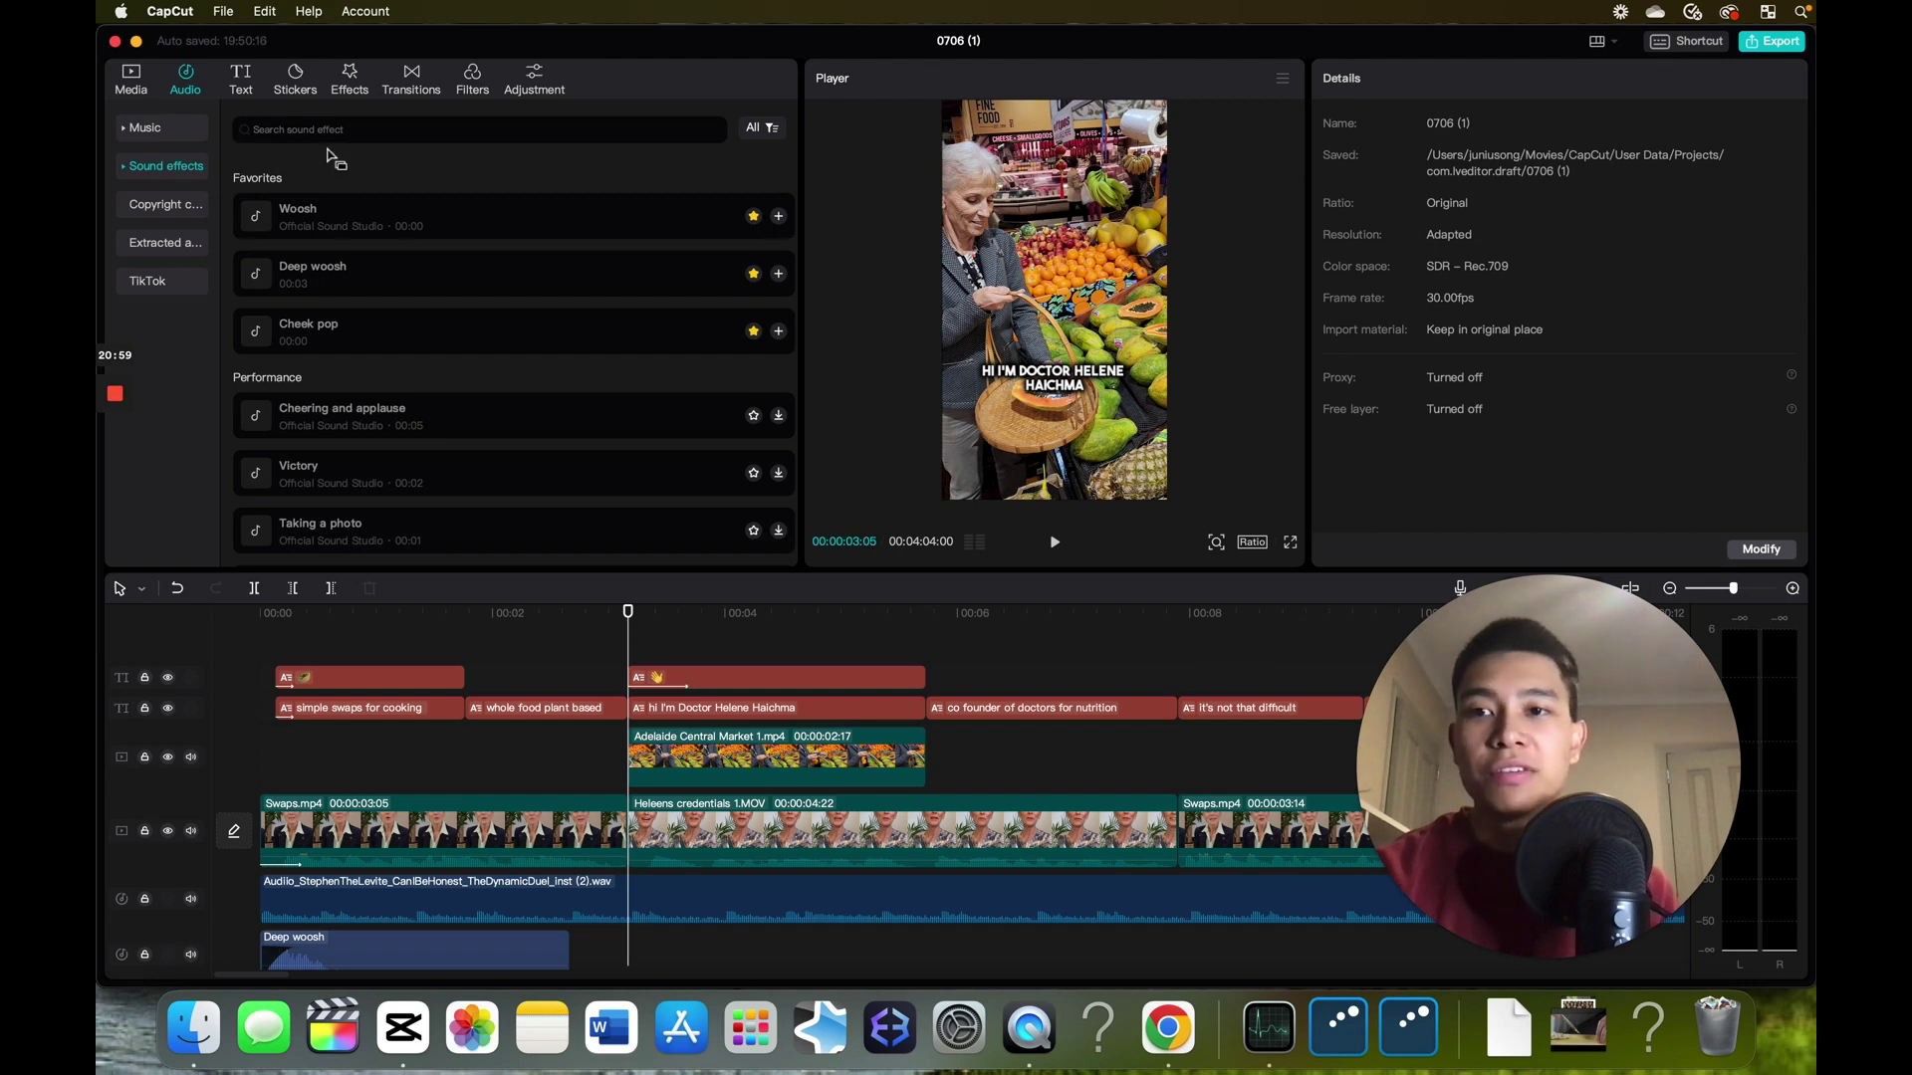
# - Drop the Cheek pop sound effect near 00:03 and play it back to check
pyautogui.moveTo(299, 326); pyautogui.dragTo(644, 906)
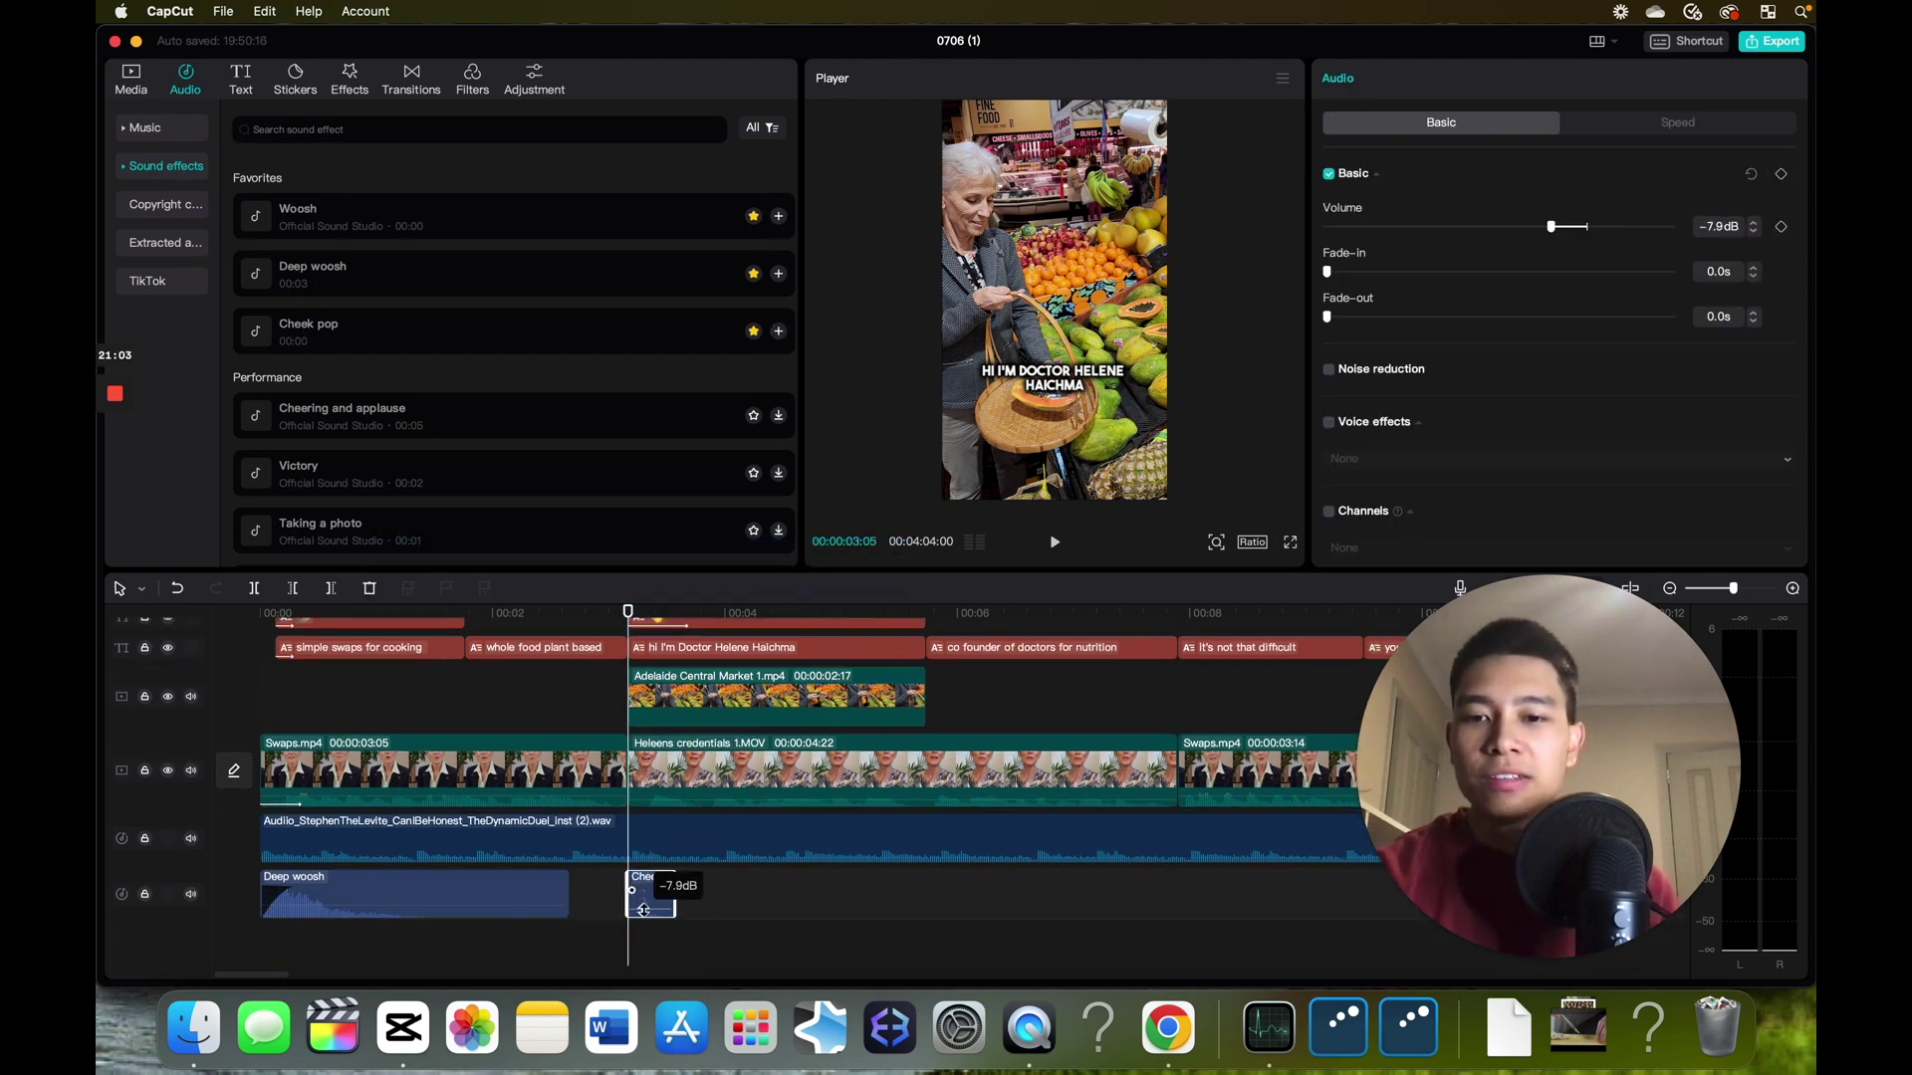
pyautogui.click(593, 687)
pyautogui.press('space')
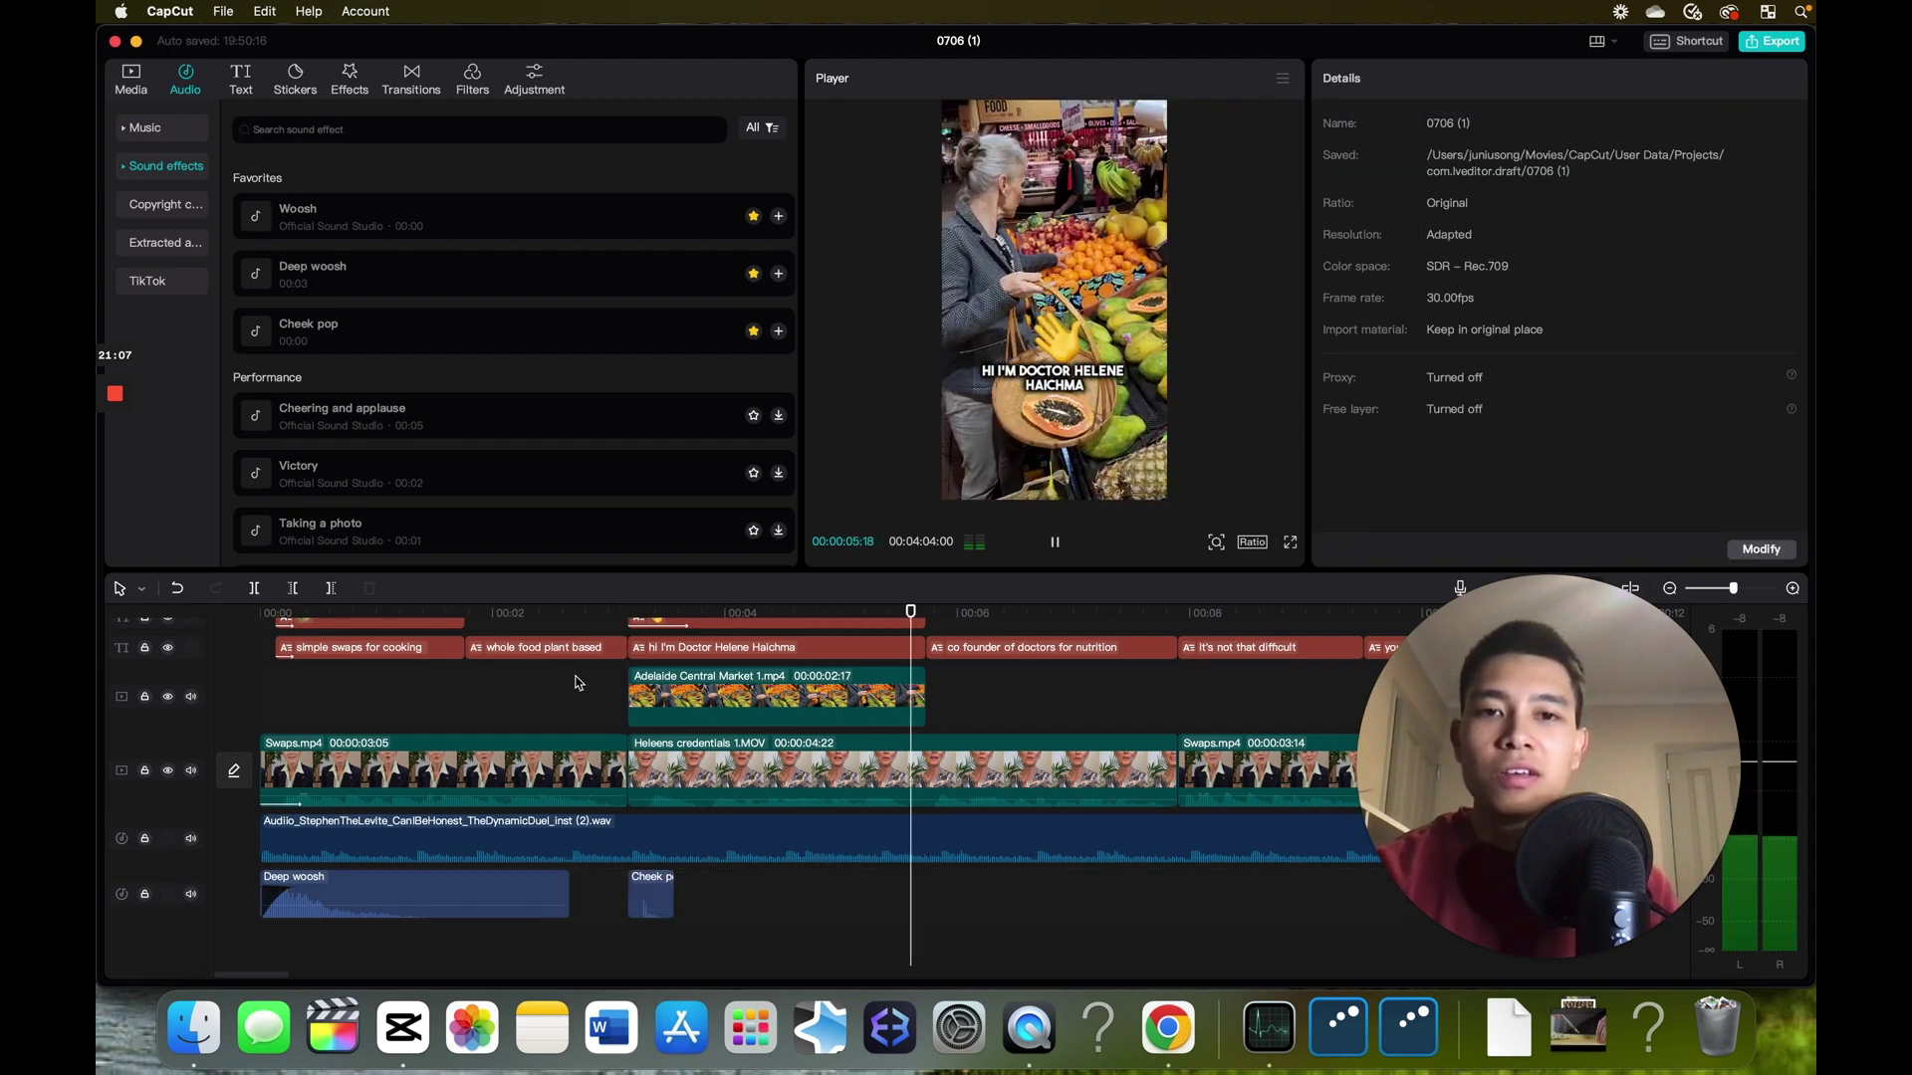
pyautogui.press('space')
pyautogui.scroll(2, 667, 719)
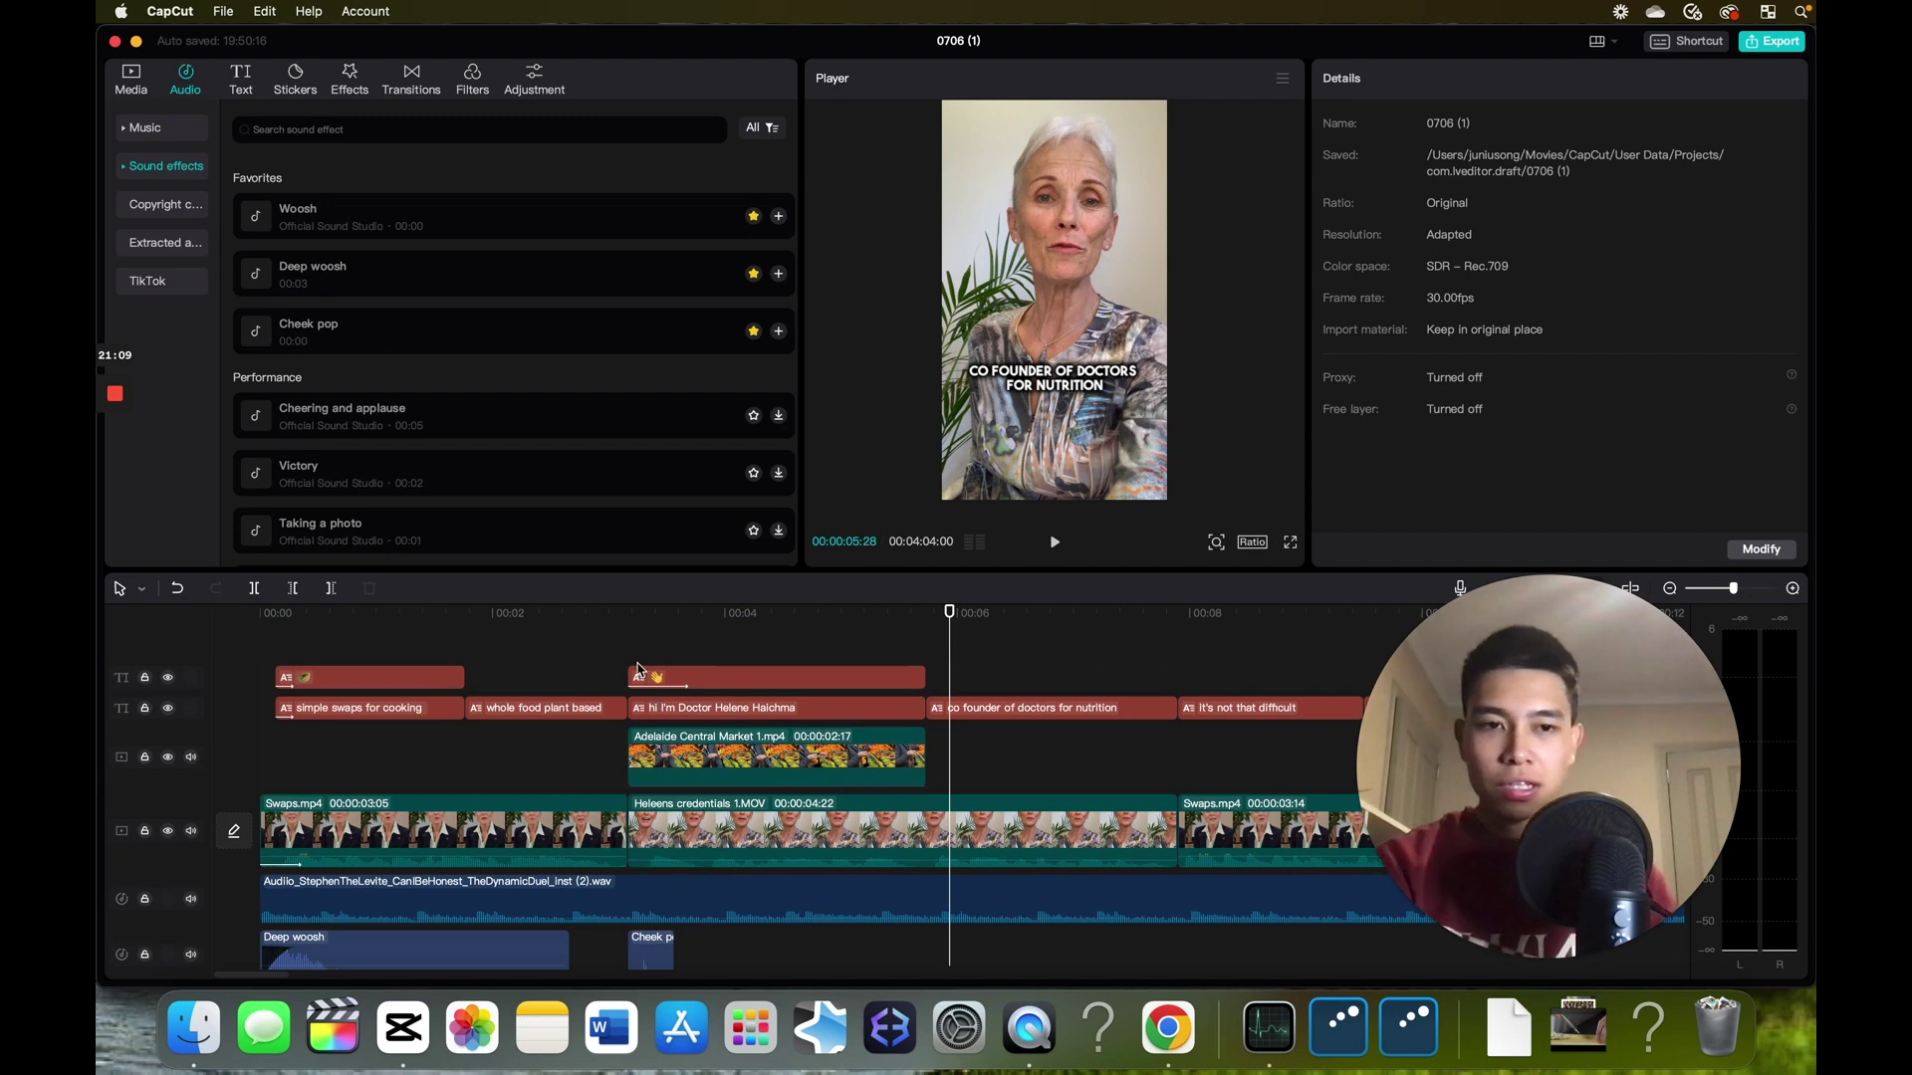